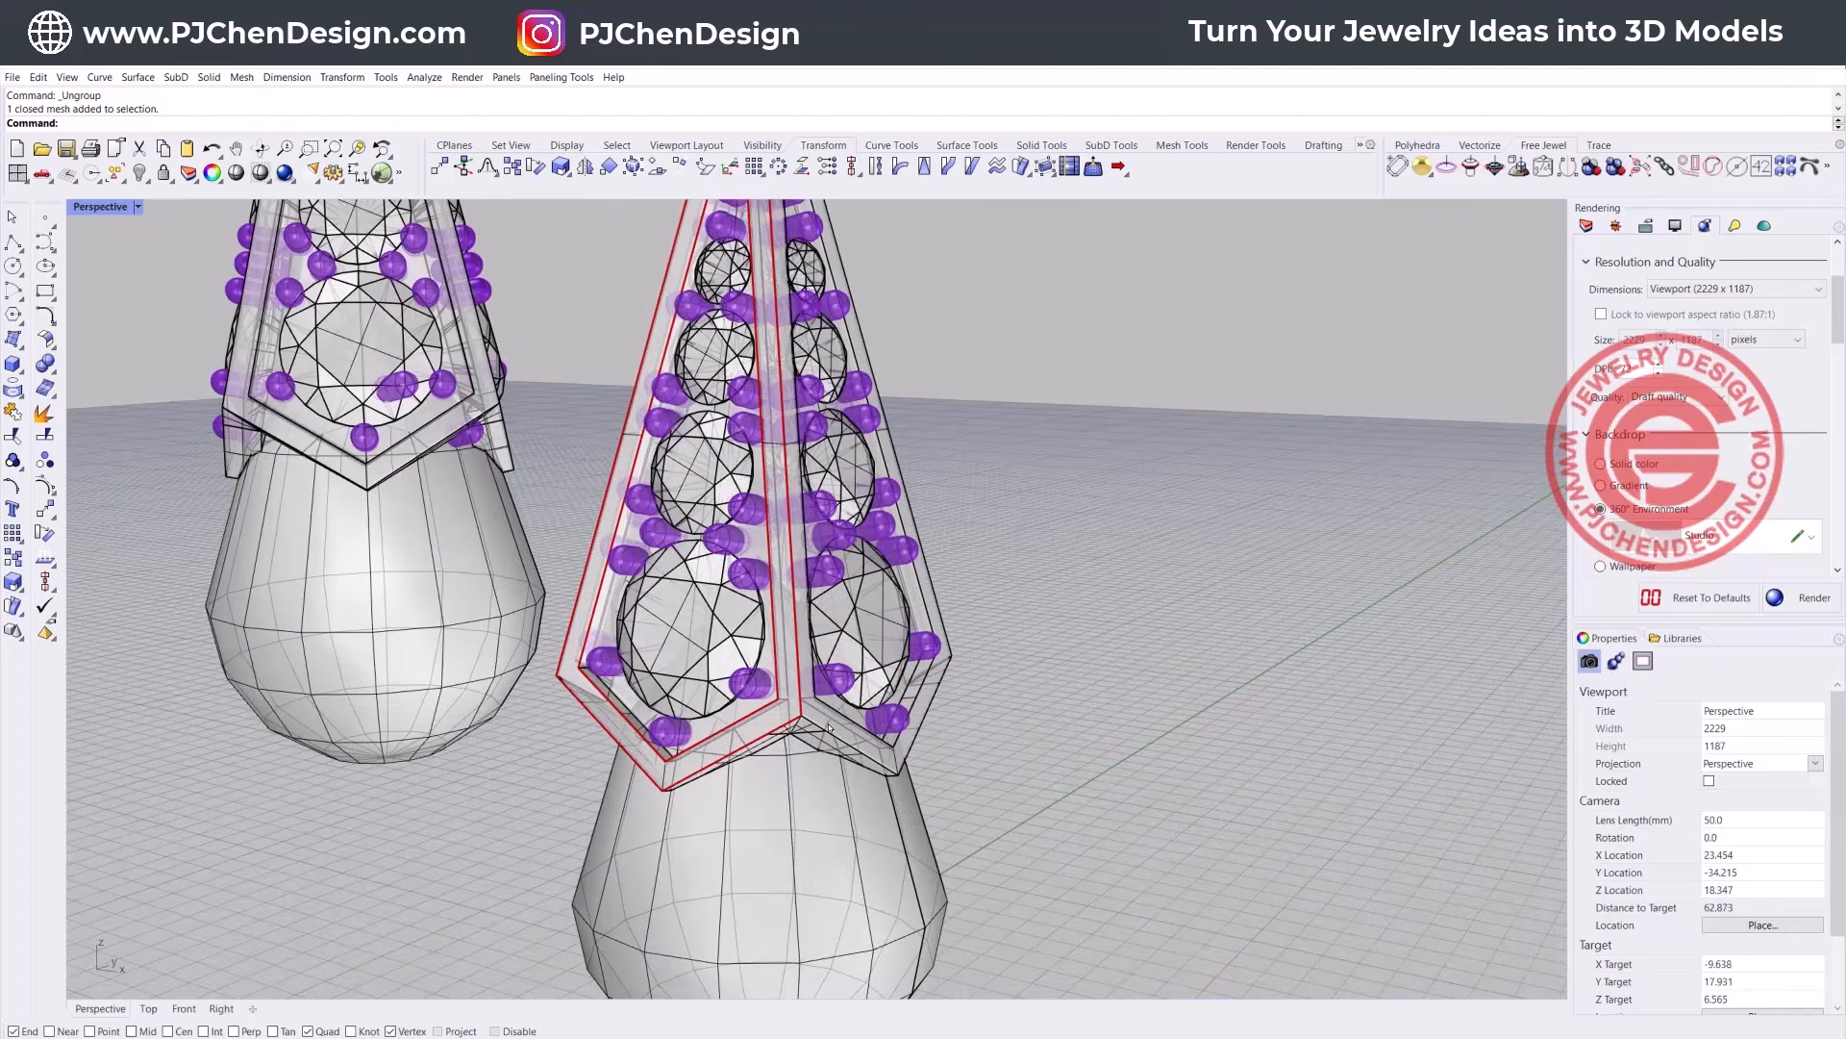
{"action": "scroll", "coordinate": [948, 708], "scroll_direction": "down", "scroll_amount": 5}
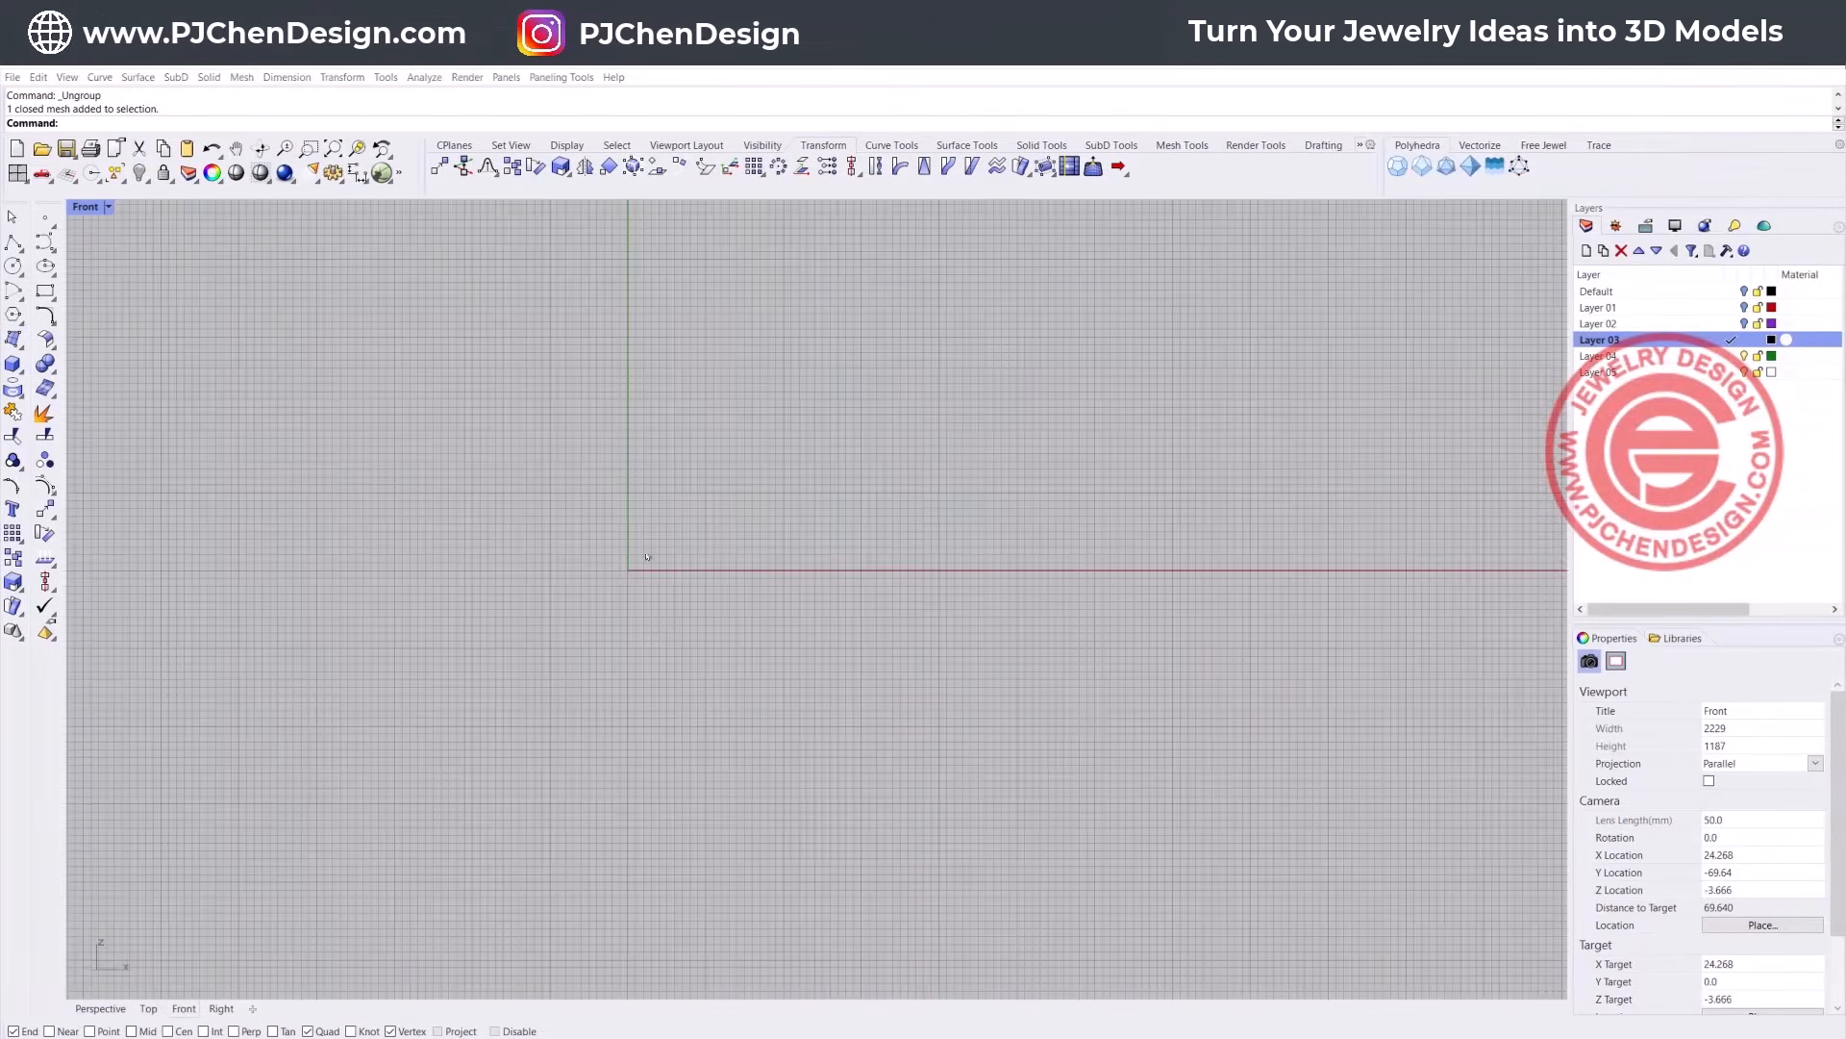
Step: Restore the four-viewport layout and create a sphere centred on the origin (0) in the Top view
{"action": "right_click_drag", "start_coordinate": [671, 605], "coordinate": [676, 627]}
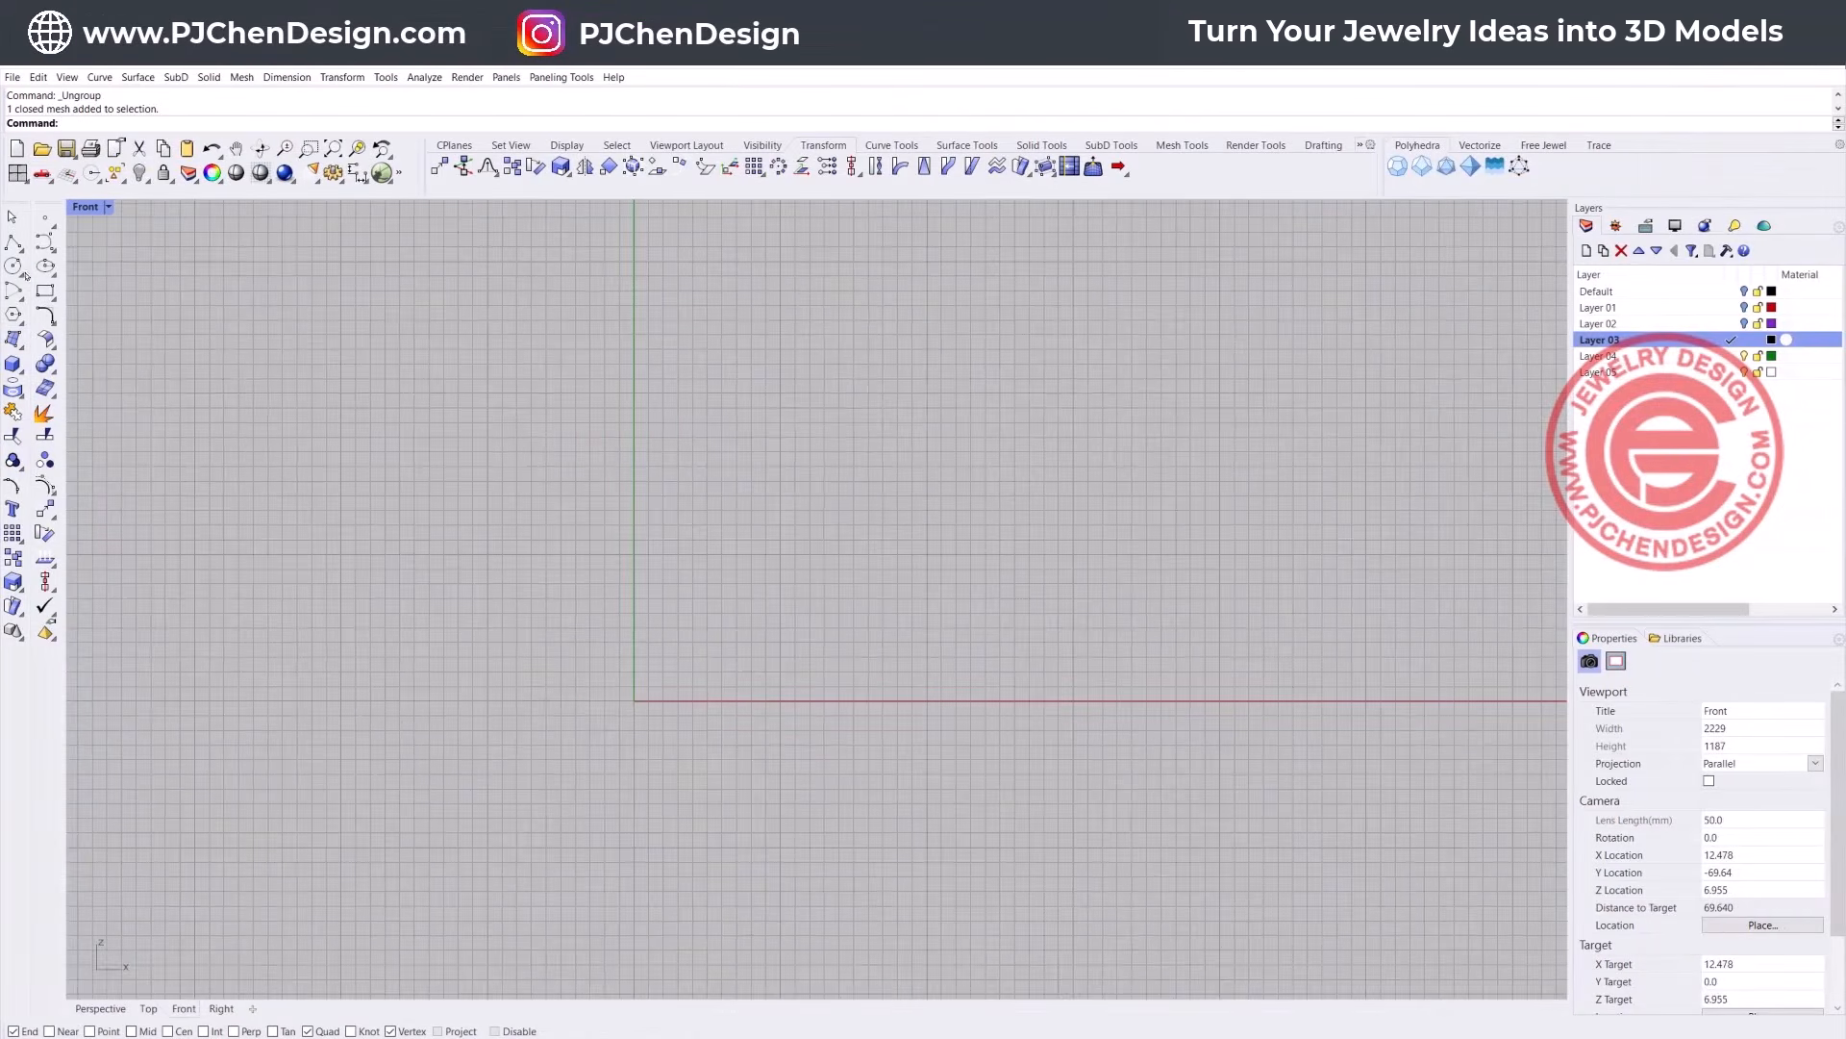
{"action": "double_click", "coordinate": [85, 207]}
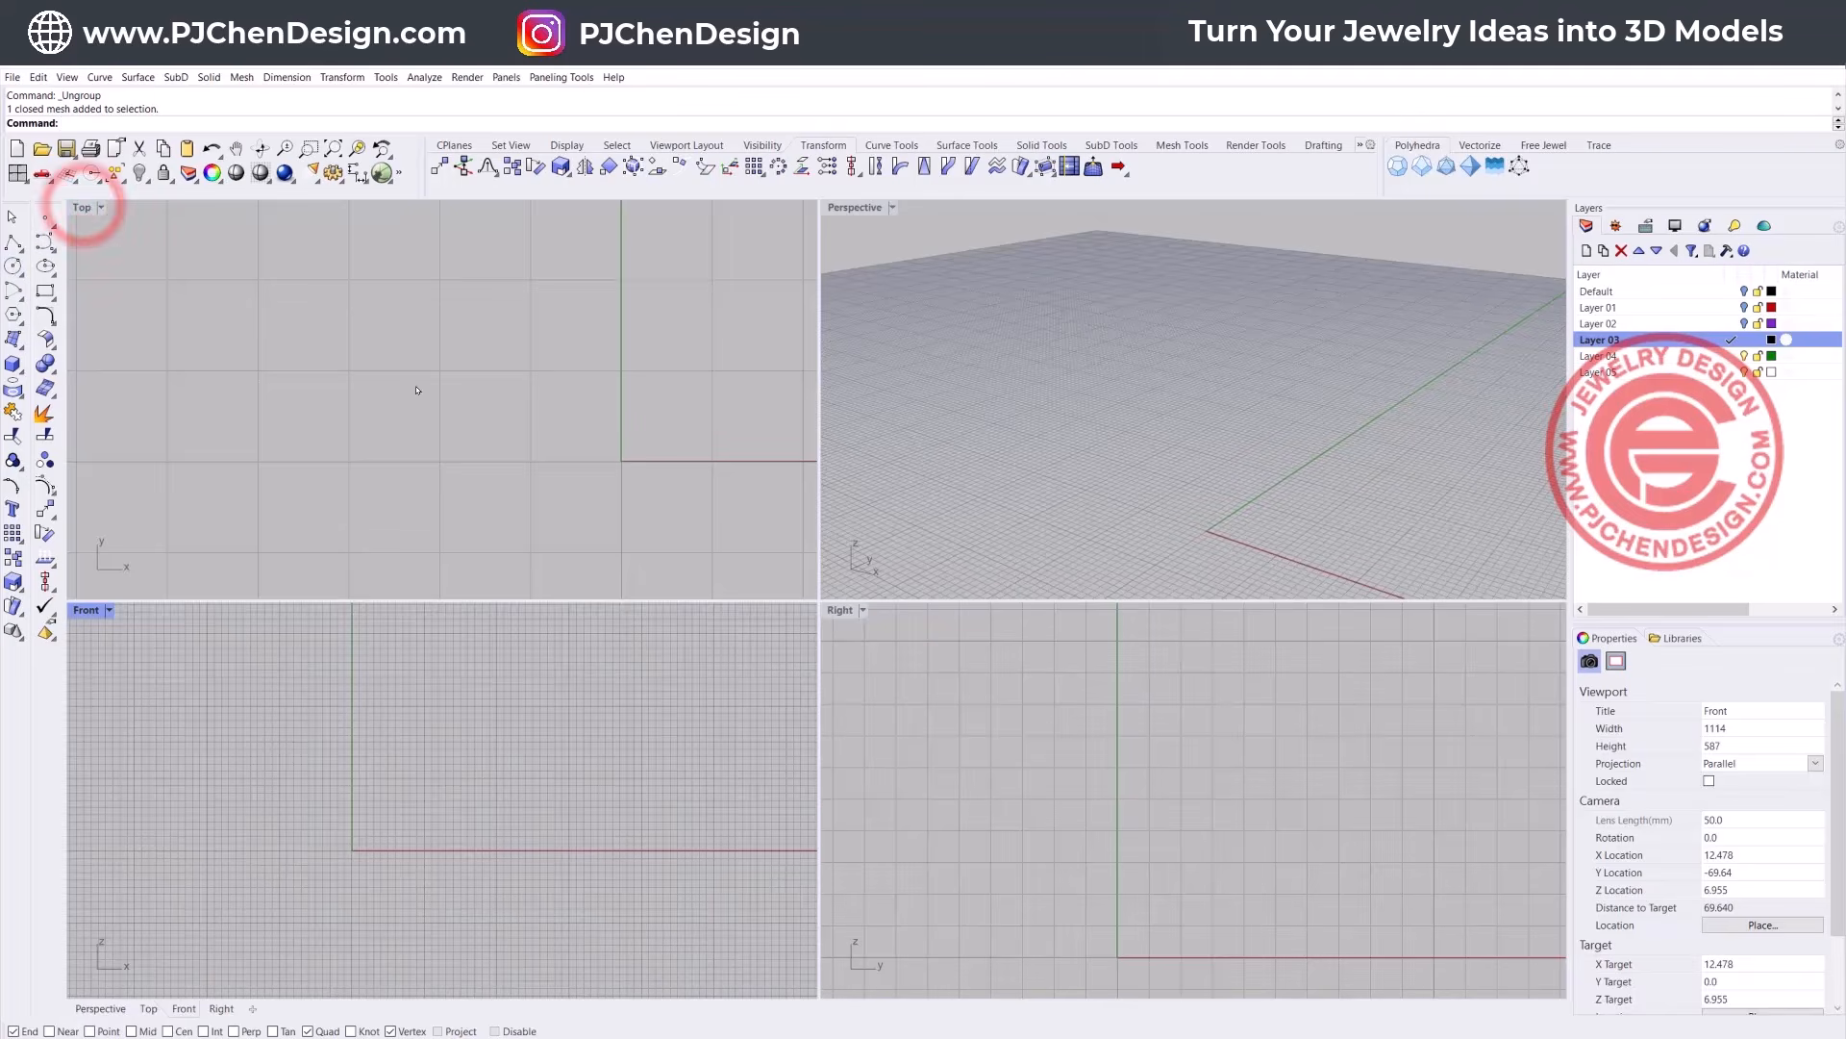
{"action": "right_click_drag", "start_coordinate": [567, 439], "coordinate": [408, 377]}
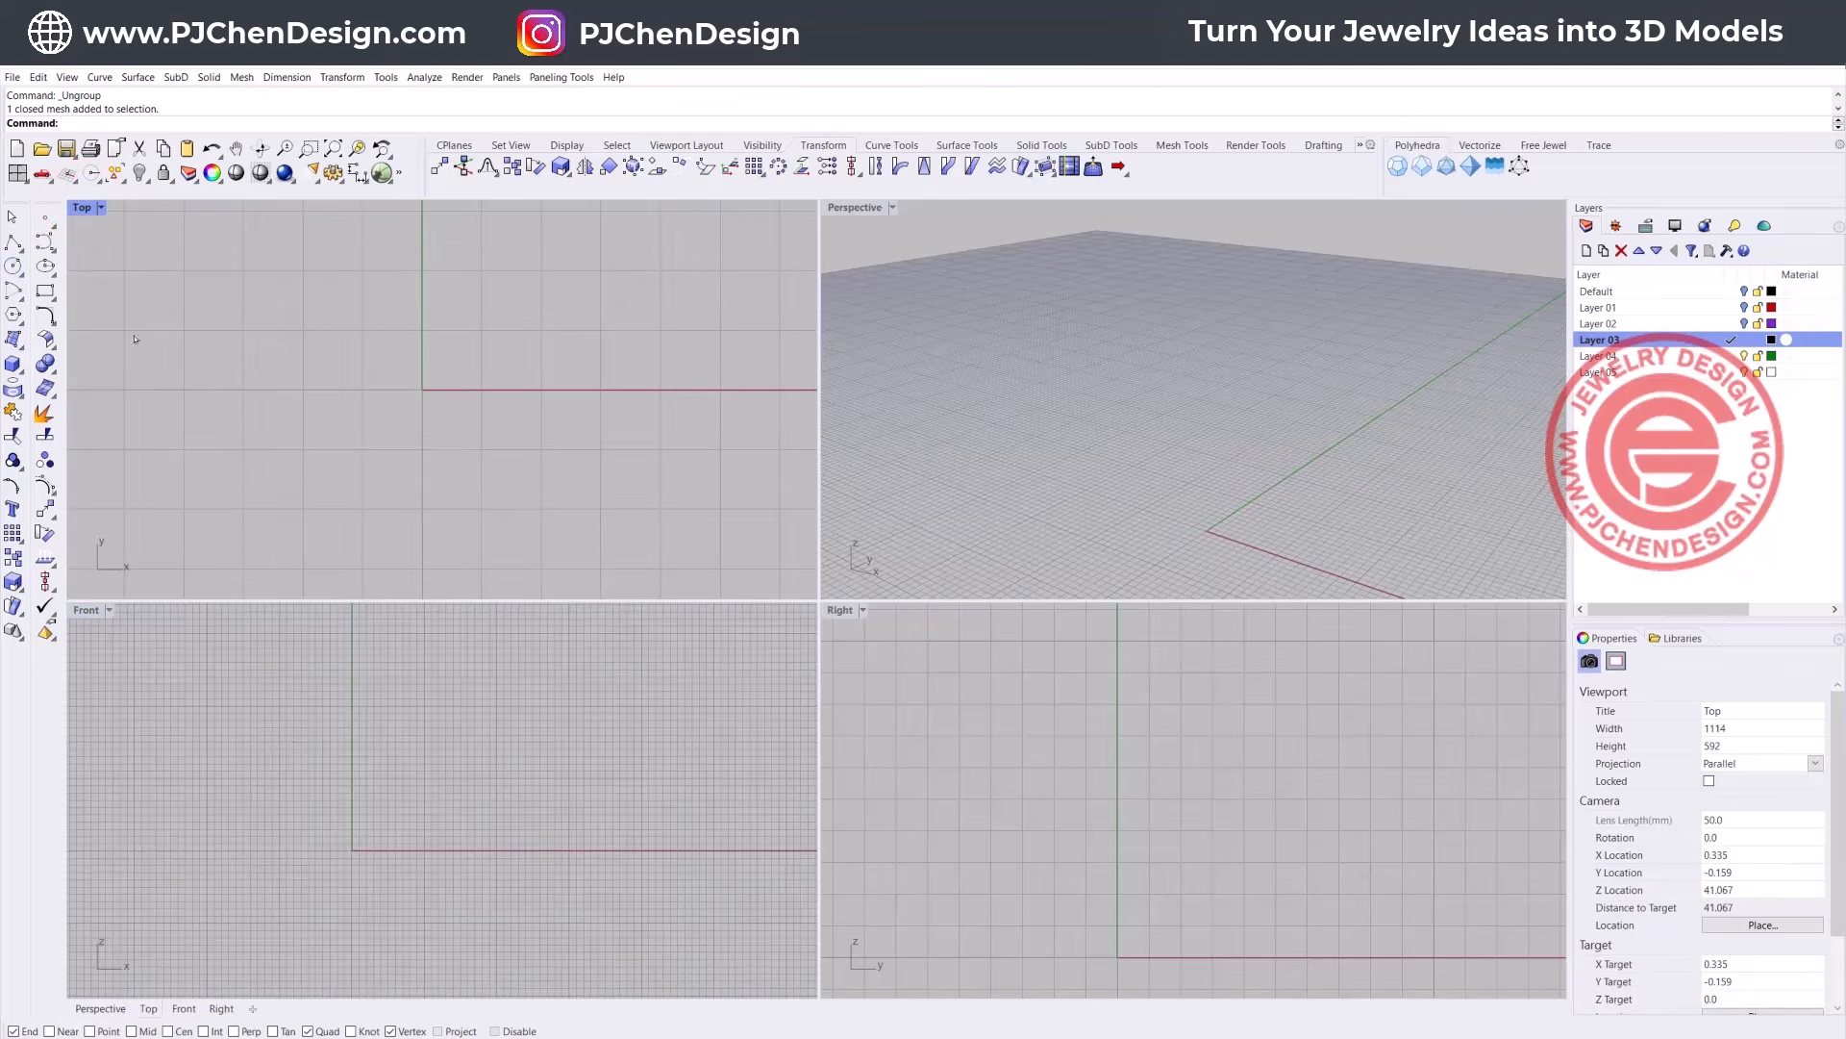
{"action": "left_click", "coordinate": [13, 267]}
{"action": "left_click", "coordinate": [12, 364]}
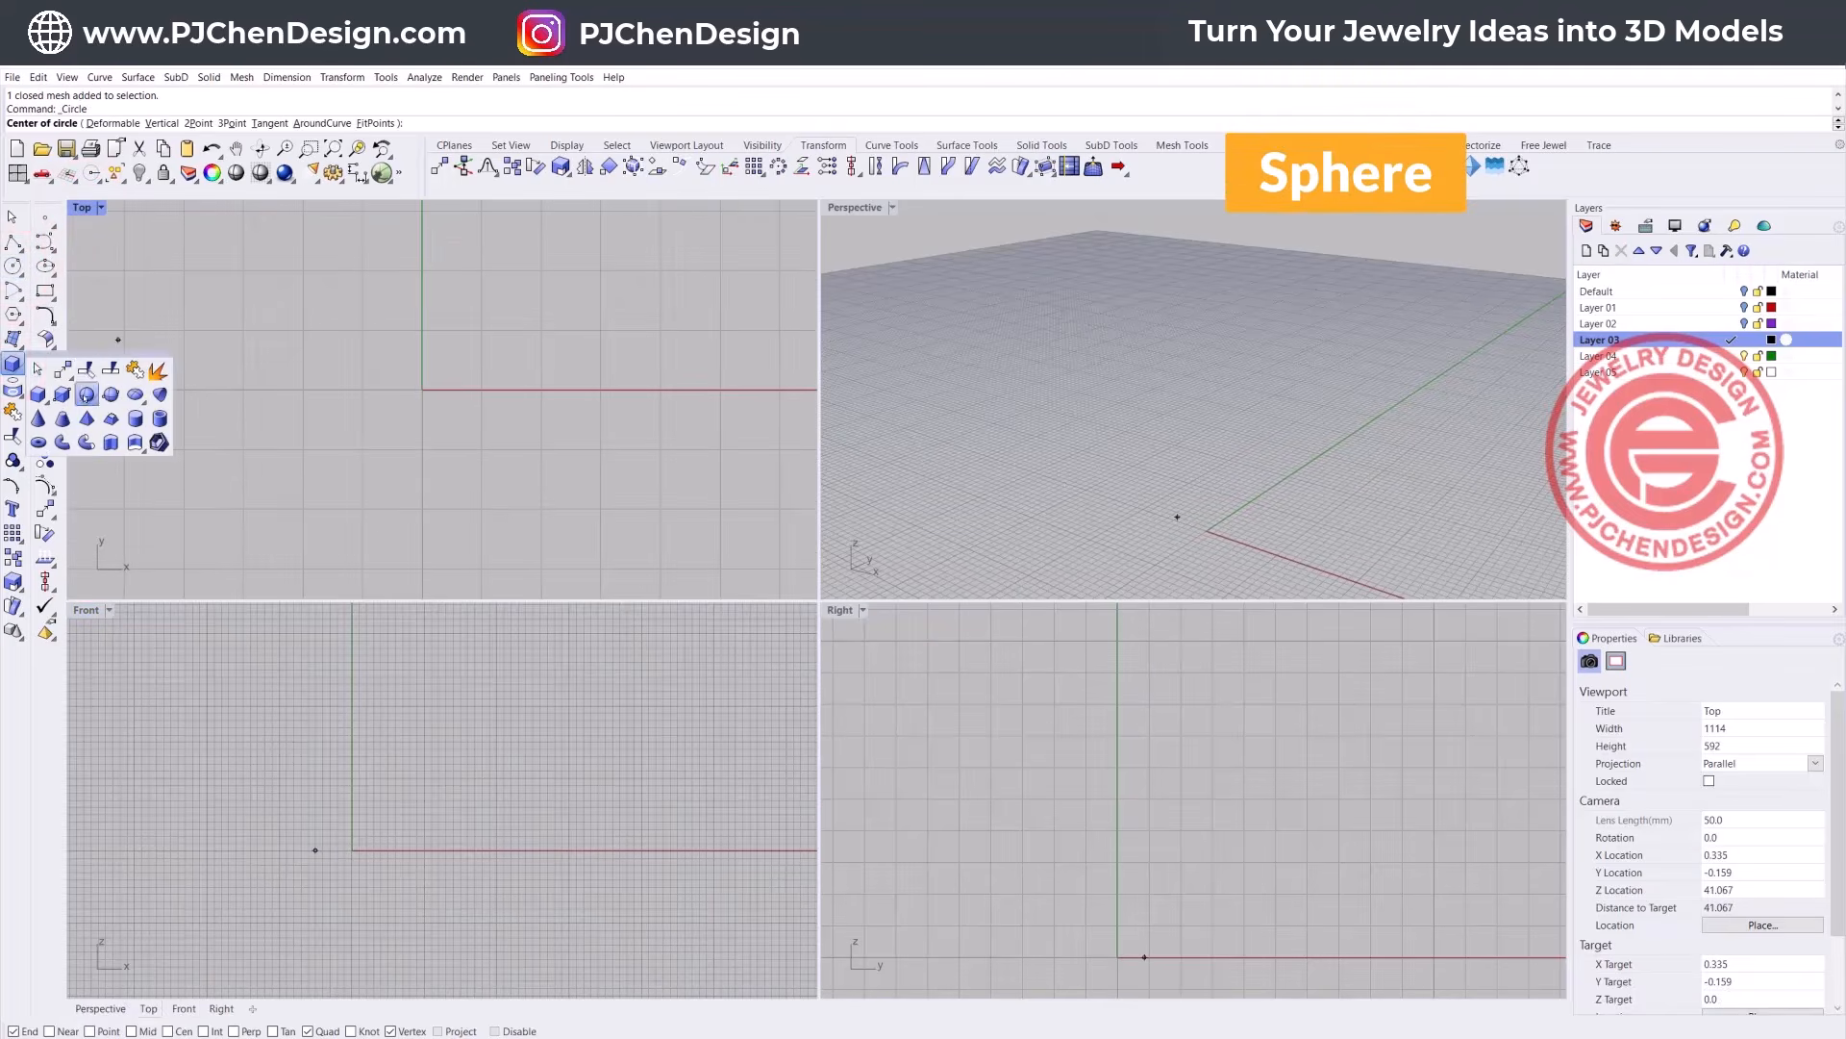
{"action": "left_click", "coordinate": [85, 394]}
{"action": "type", "text": "0"}
{"action": "key", "text": "Return"}
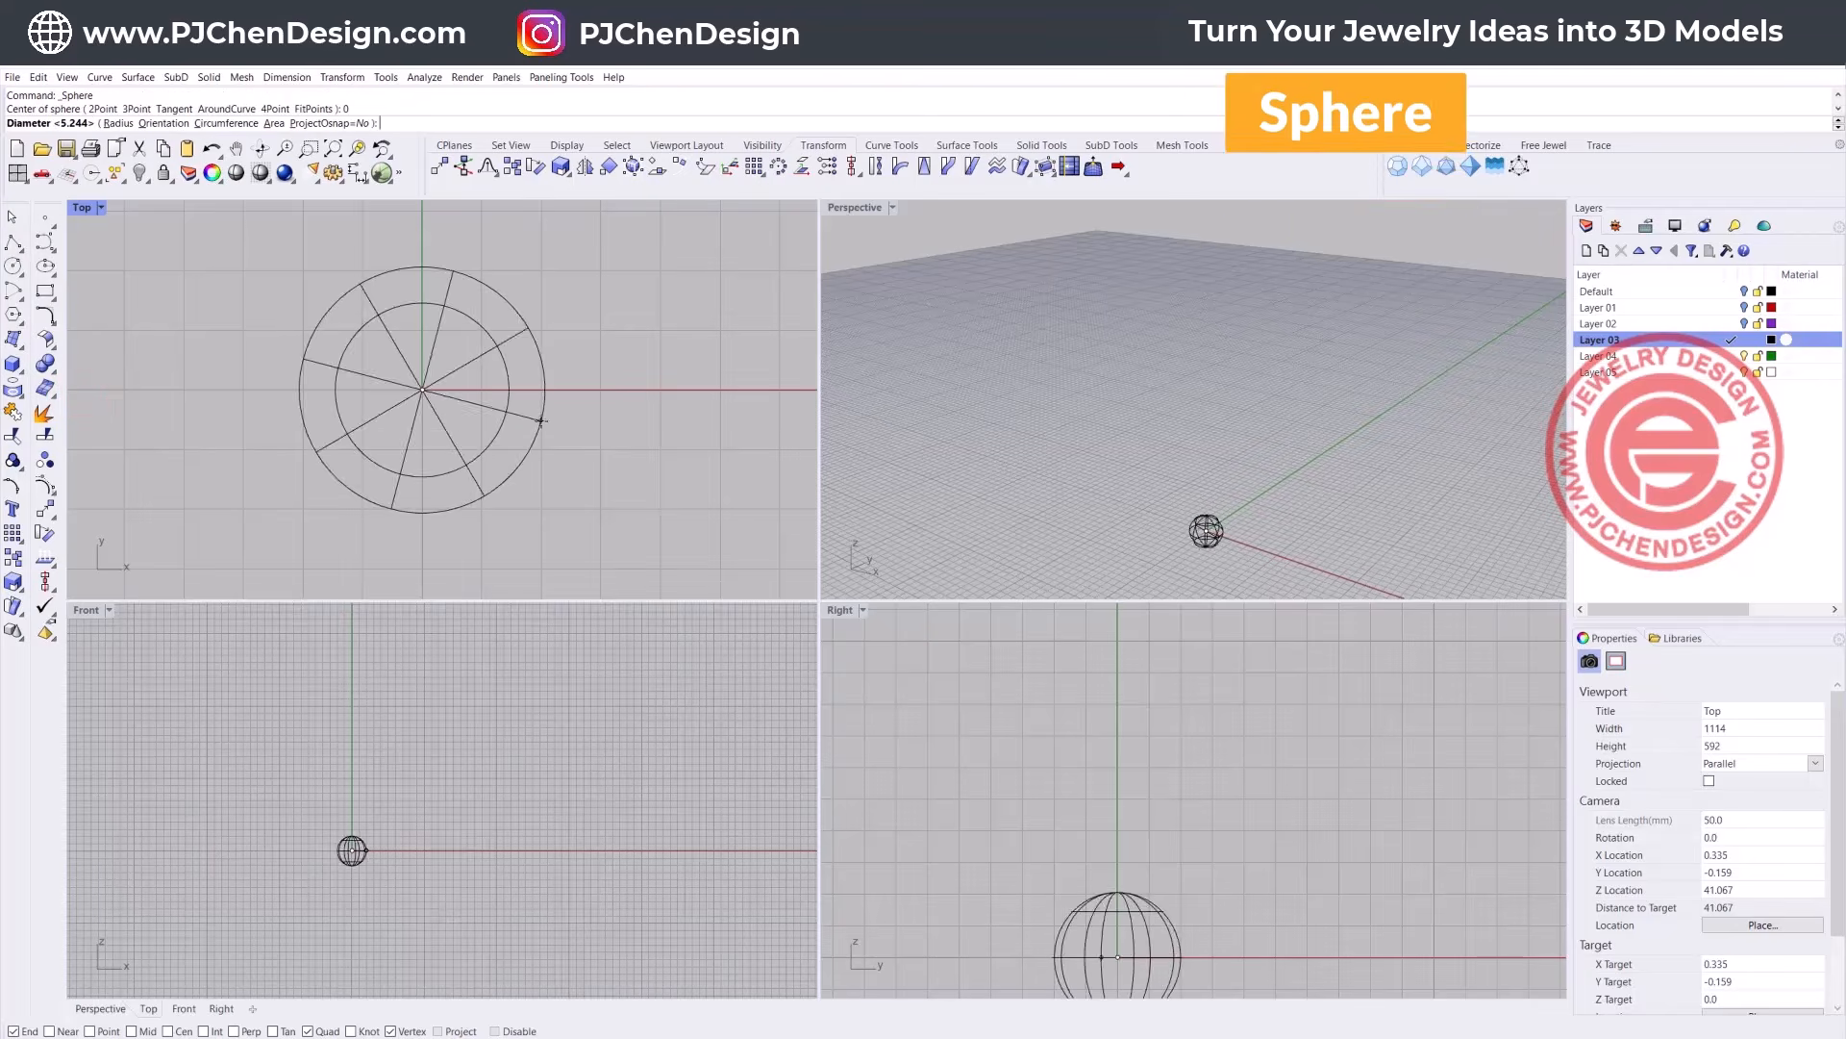
{"action": "scroll", "coordinate": [634, 383], "scroll_direction": "down", "scroll_amount": 3}
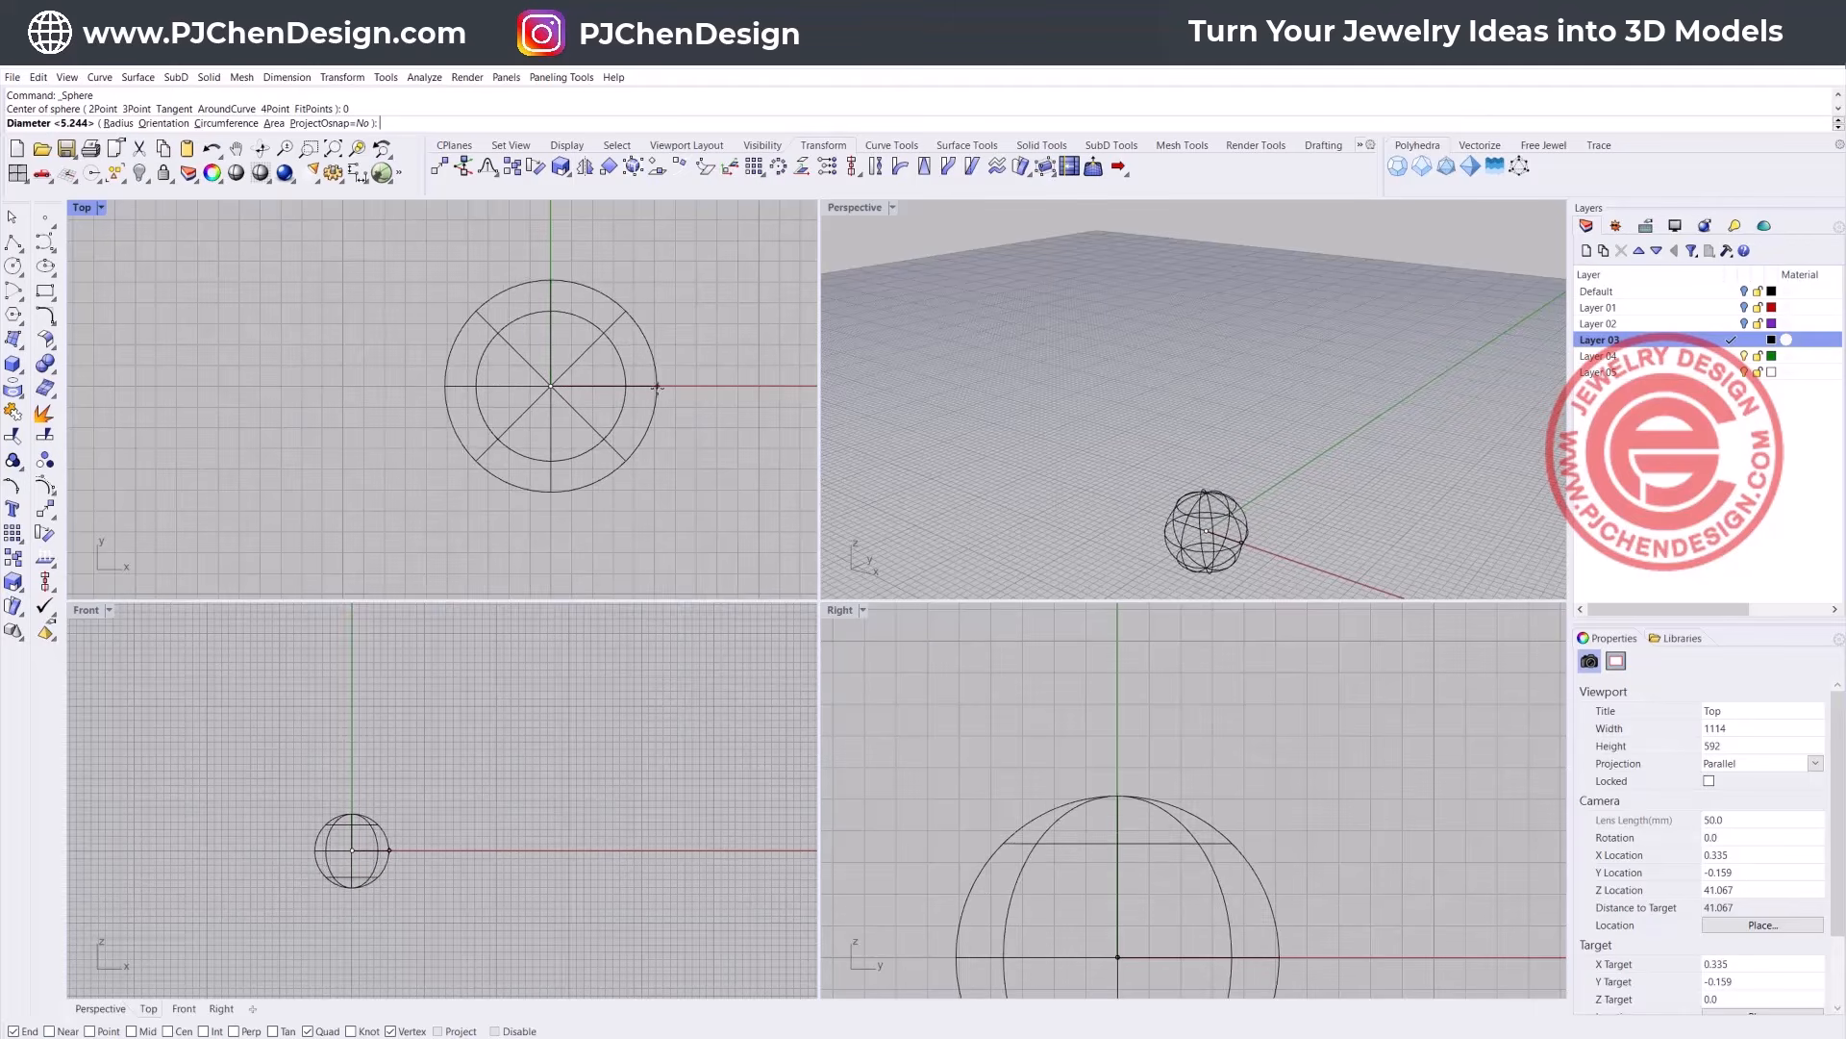
{"action": "left_click", "coordinate": [657, 387]}
Step: Turn on the control points of the sphere
{"action": "left_click", "coordinate": [363, 825]}
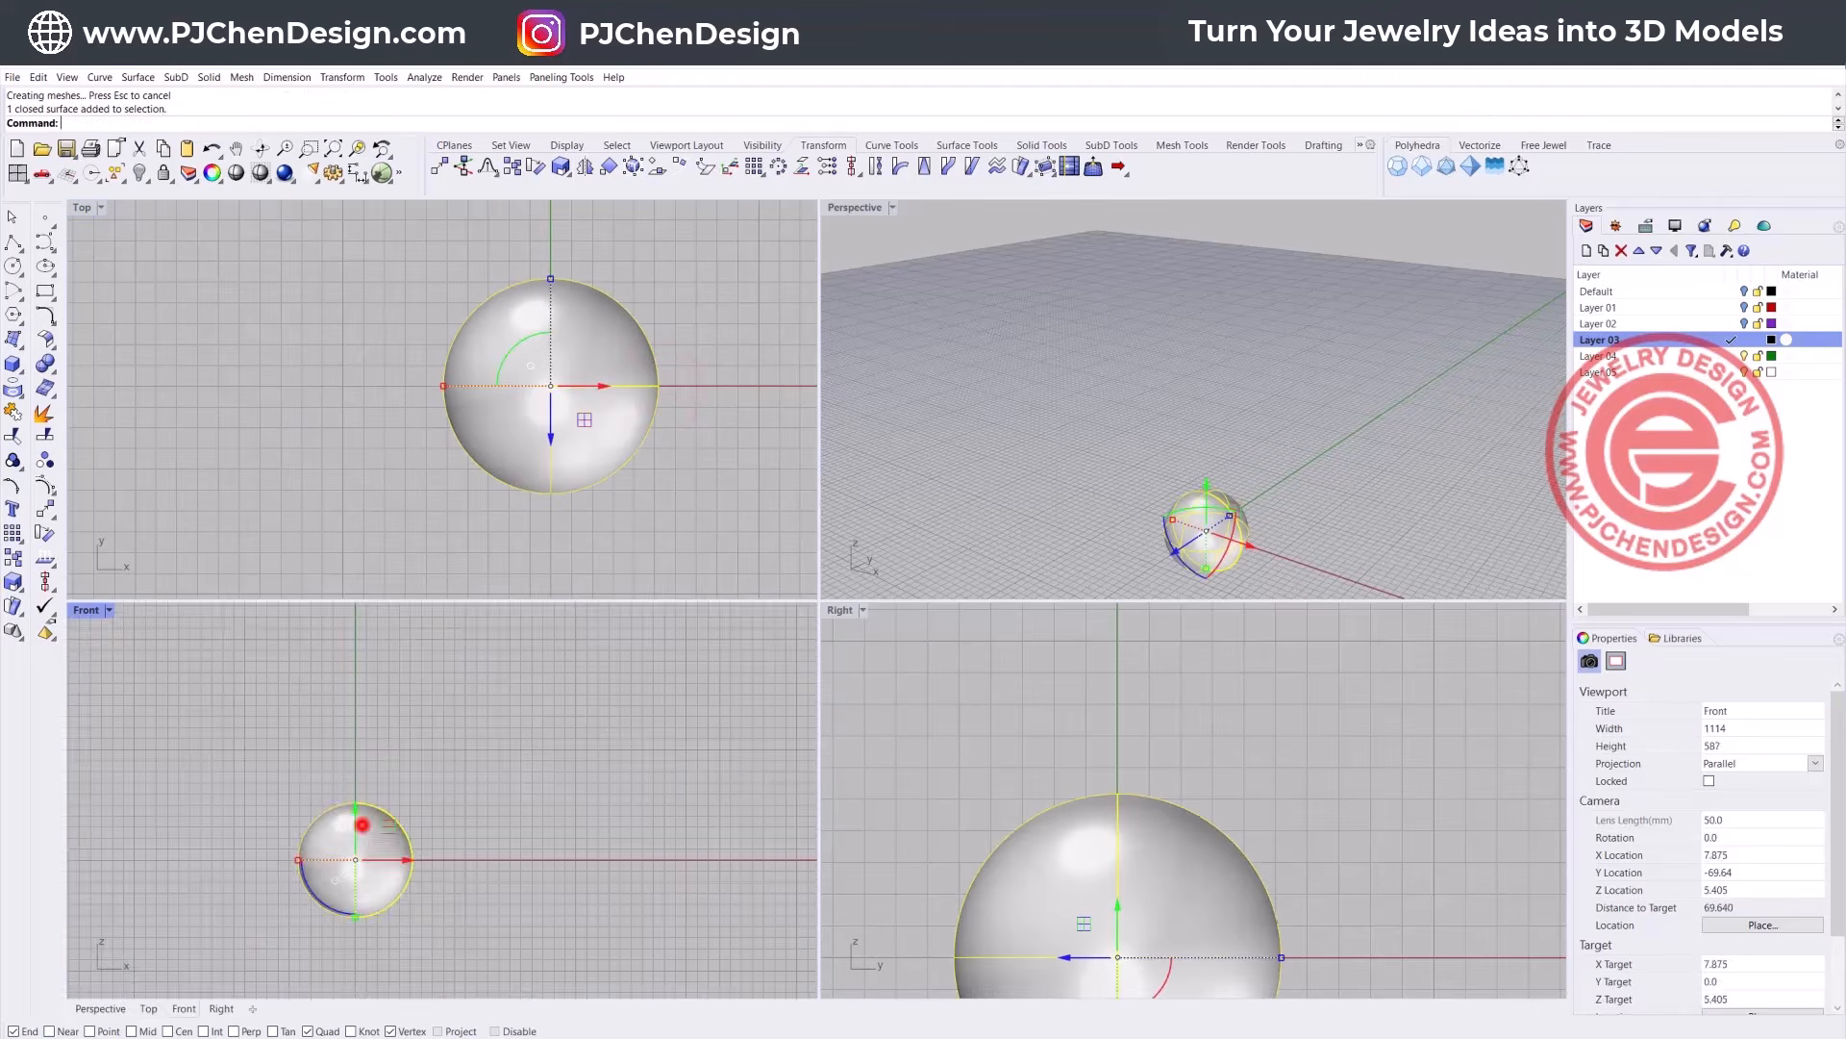
{"action": "scroll", "coordinate": [363, 825], "scroll_direction": "down", "scroll_amount": 2}
{"action": "right_click_drag", "start_coordinate": [362, 825], "coordinate": [465, 823]}
{"action": "scroll", "coordinate": [480, 814], "scroll_direction": "up", "scroll_amount": 4}
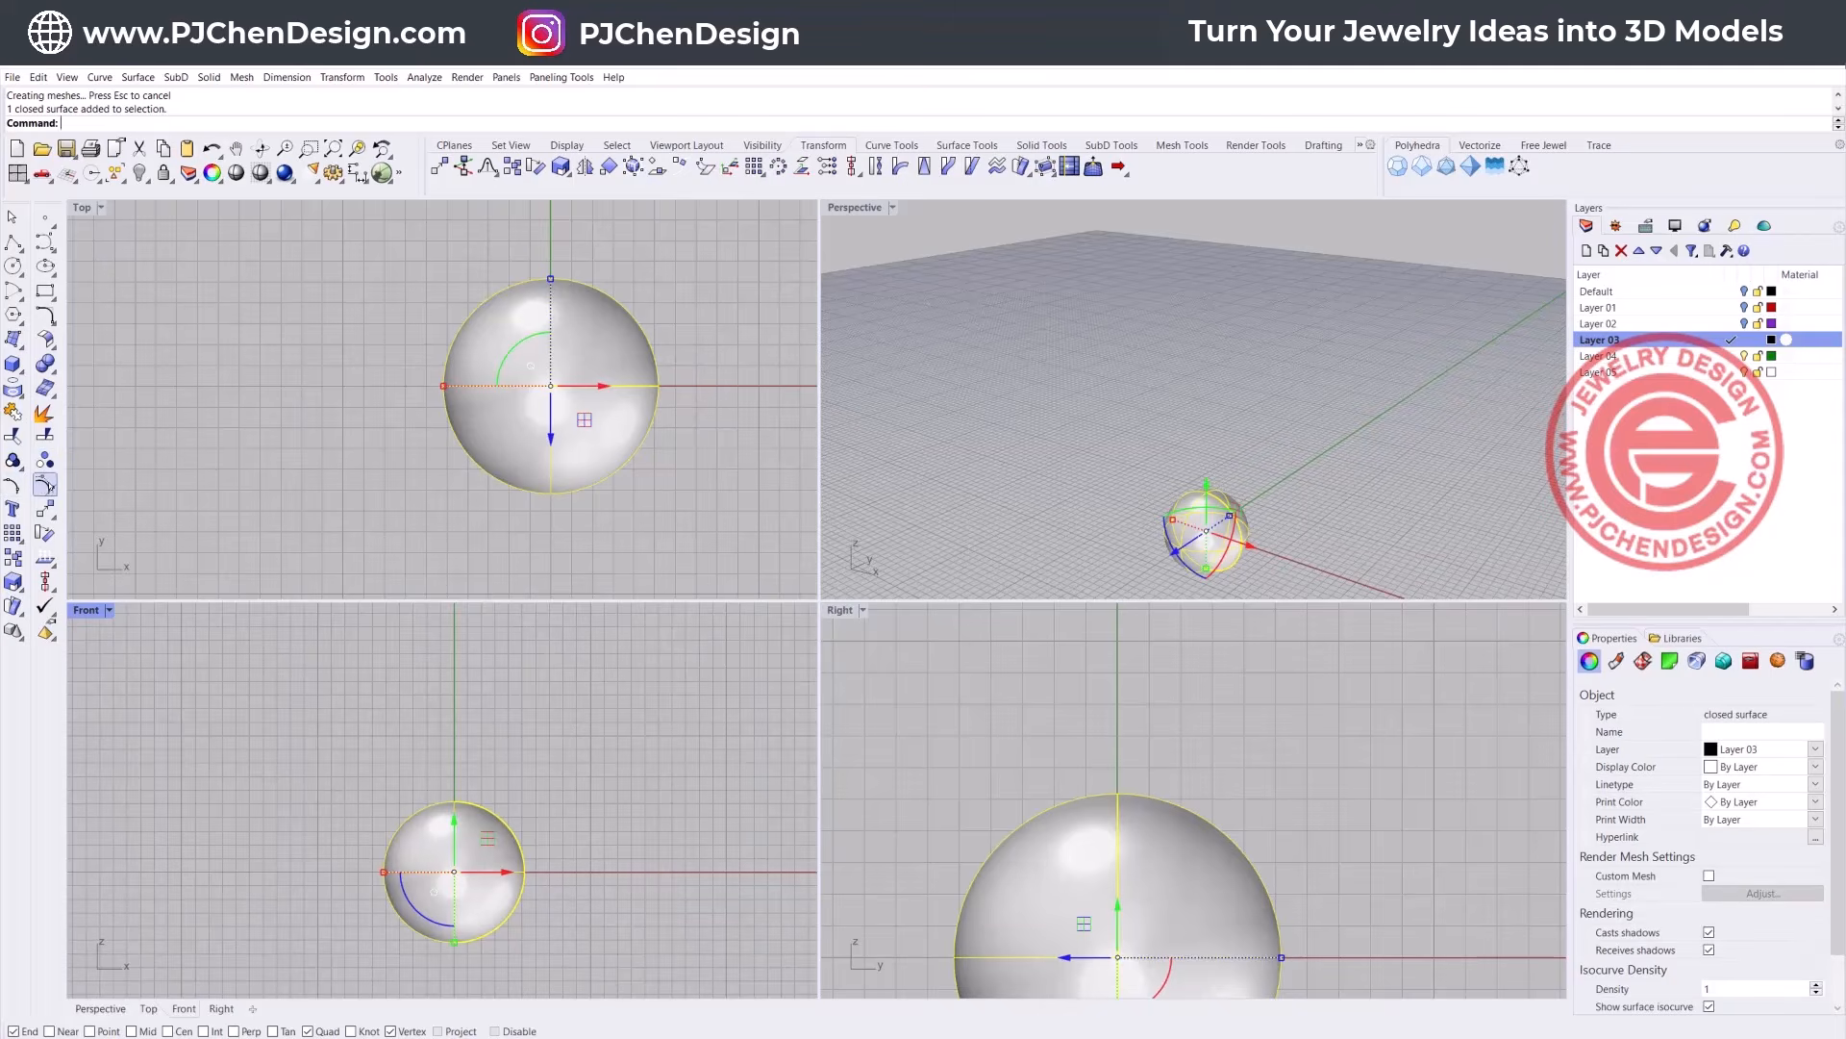
{"action": "left_click", "coordinate": [46, 483]}
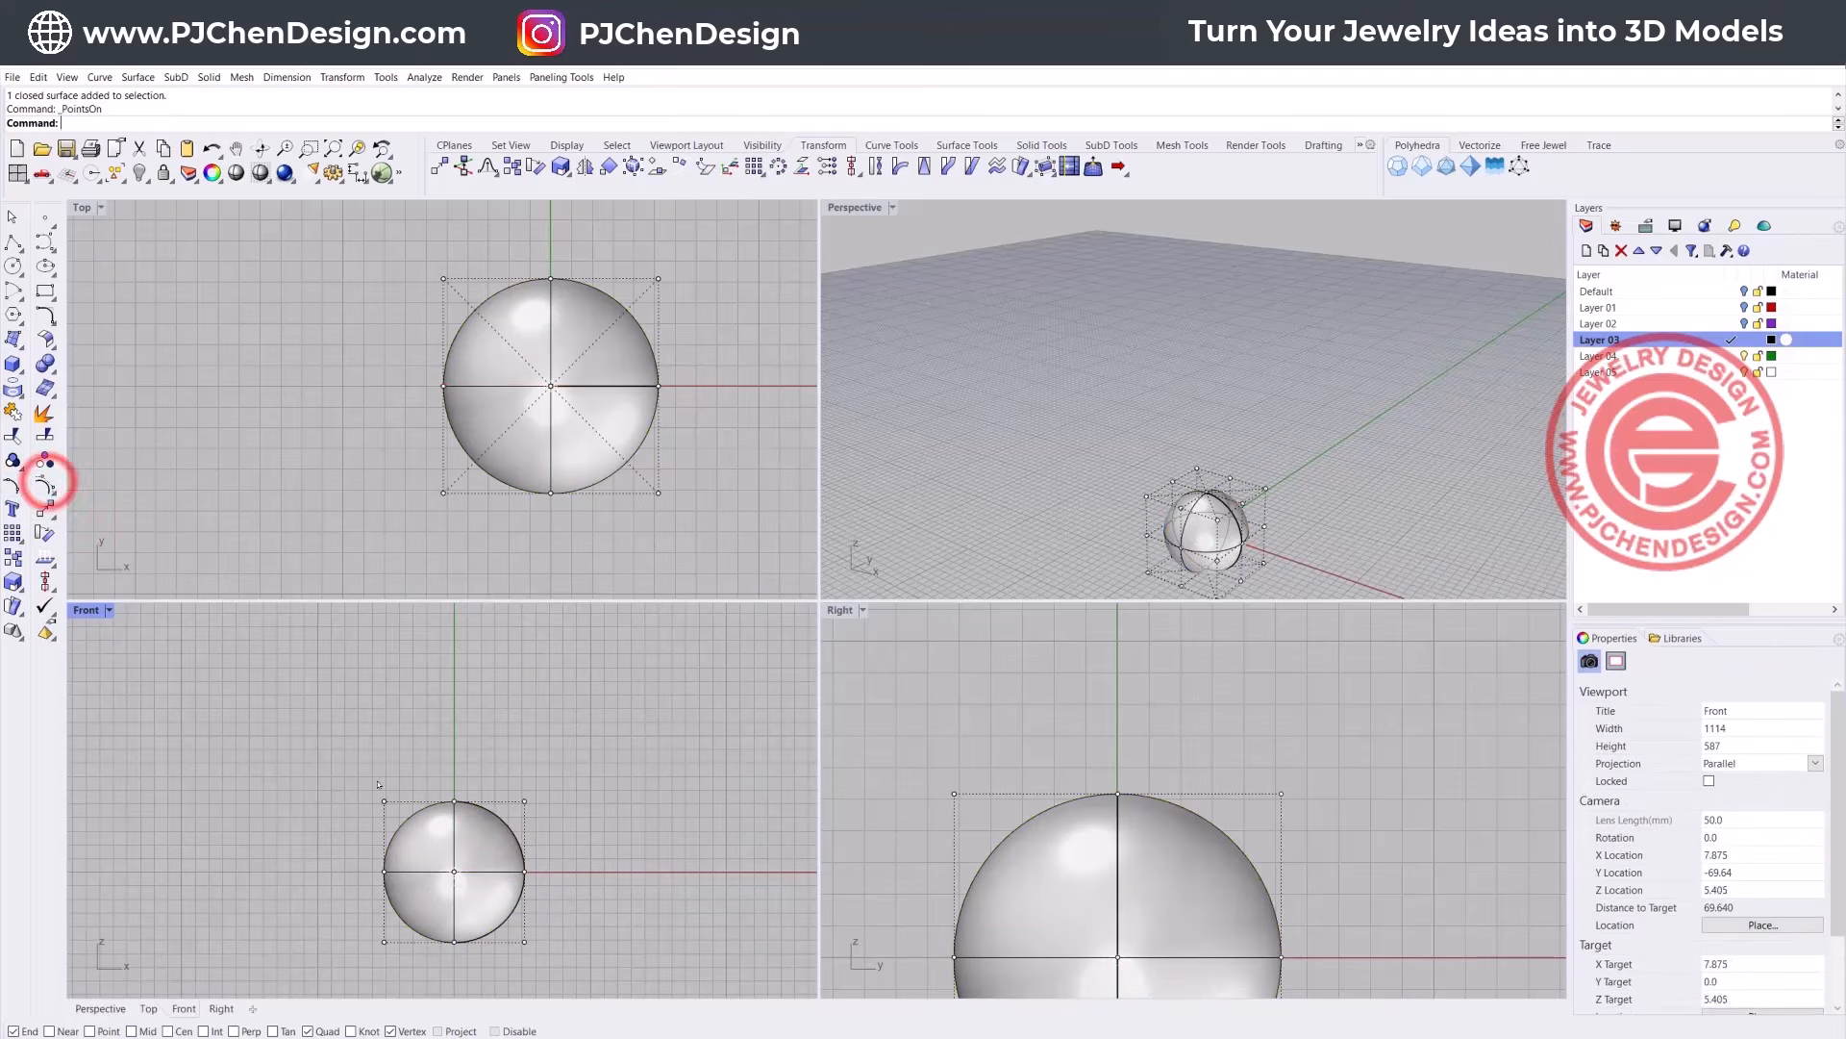
{"action": "right_click_drag", "start_coordinate": [330, 767], "coordinate": [467, 792]}
{"action": "left_click_drag", "start_coordinate": [437, 793], "coordinate": [484, 855]}
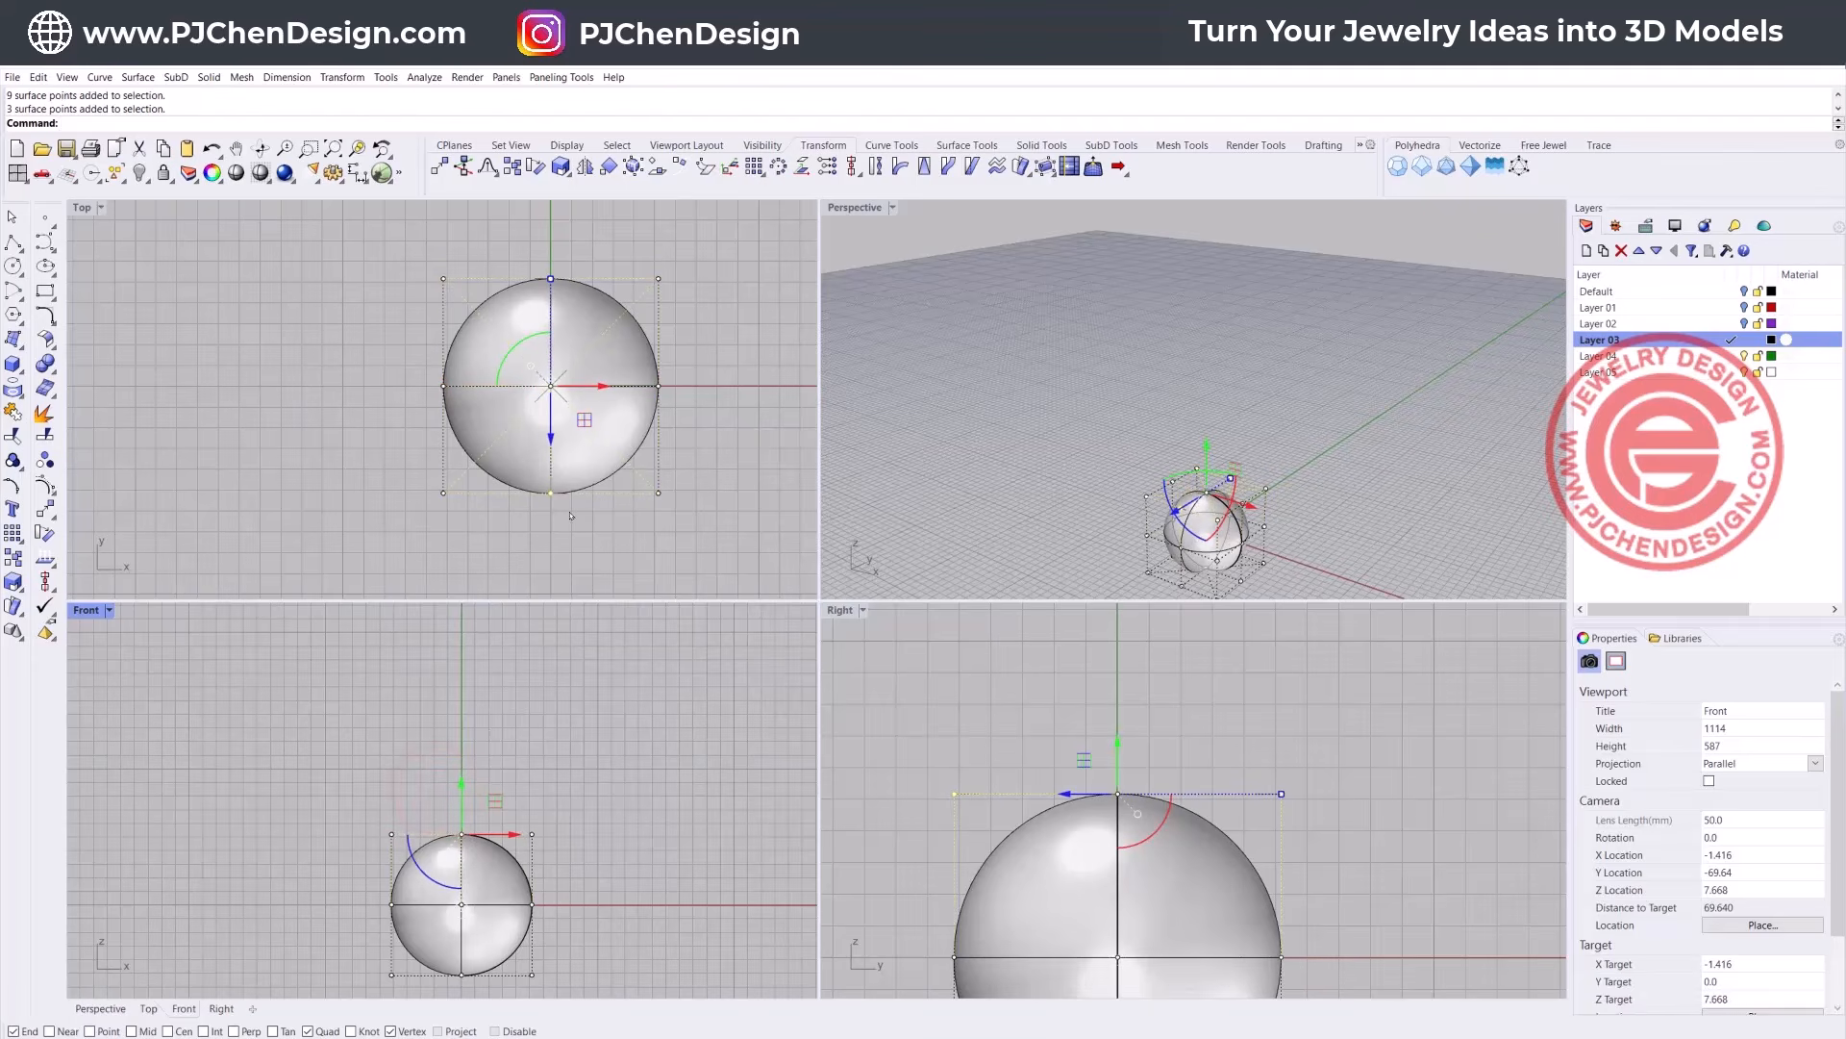
{"action": "left_click", "coordinate": [551, 389]}
{"action": "key", "text": "Escape"}
Step: Raise only the sphere's single top pole control point to form a pointed teardrop, then turn the control points off
{"action": "scroll", "coordinate": [1206, 500], "scroll_direction": "up", "scroll_amount": 15}
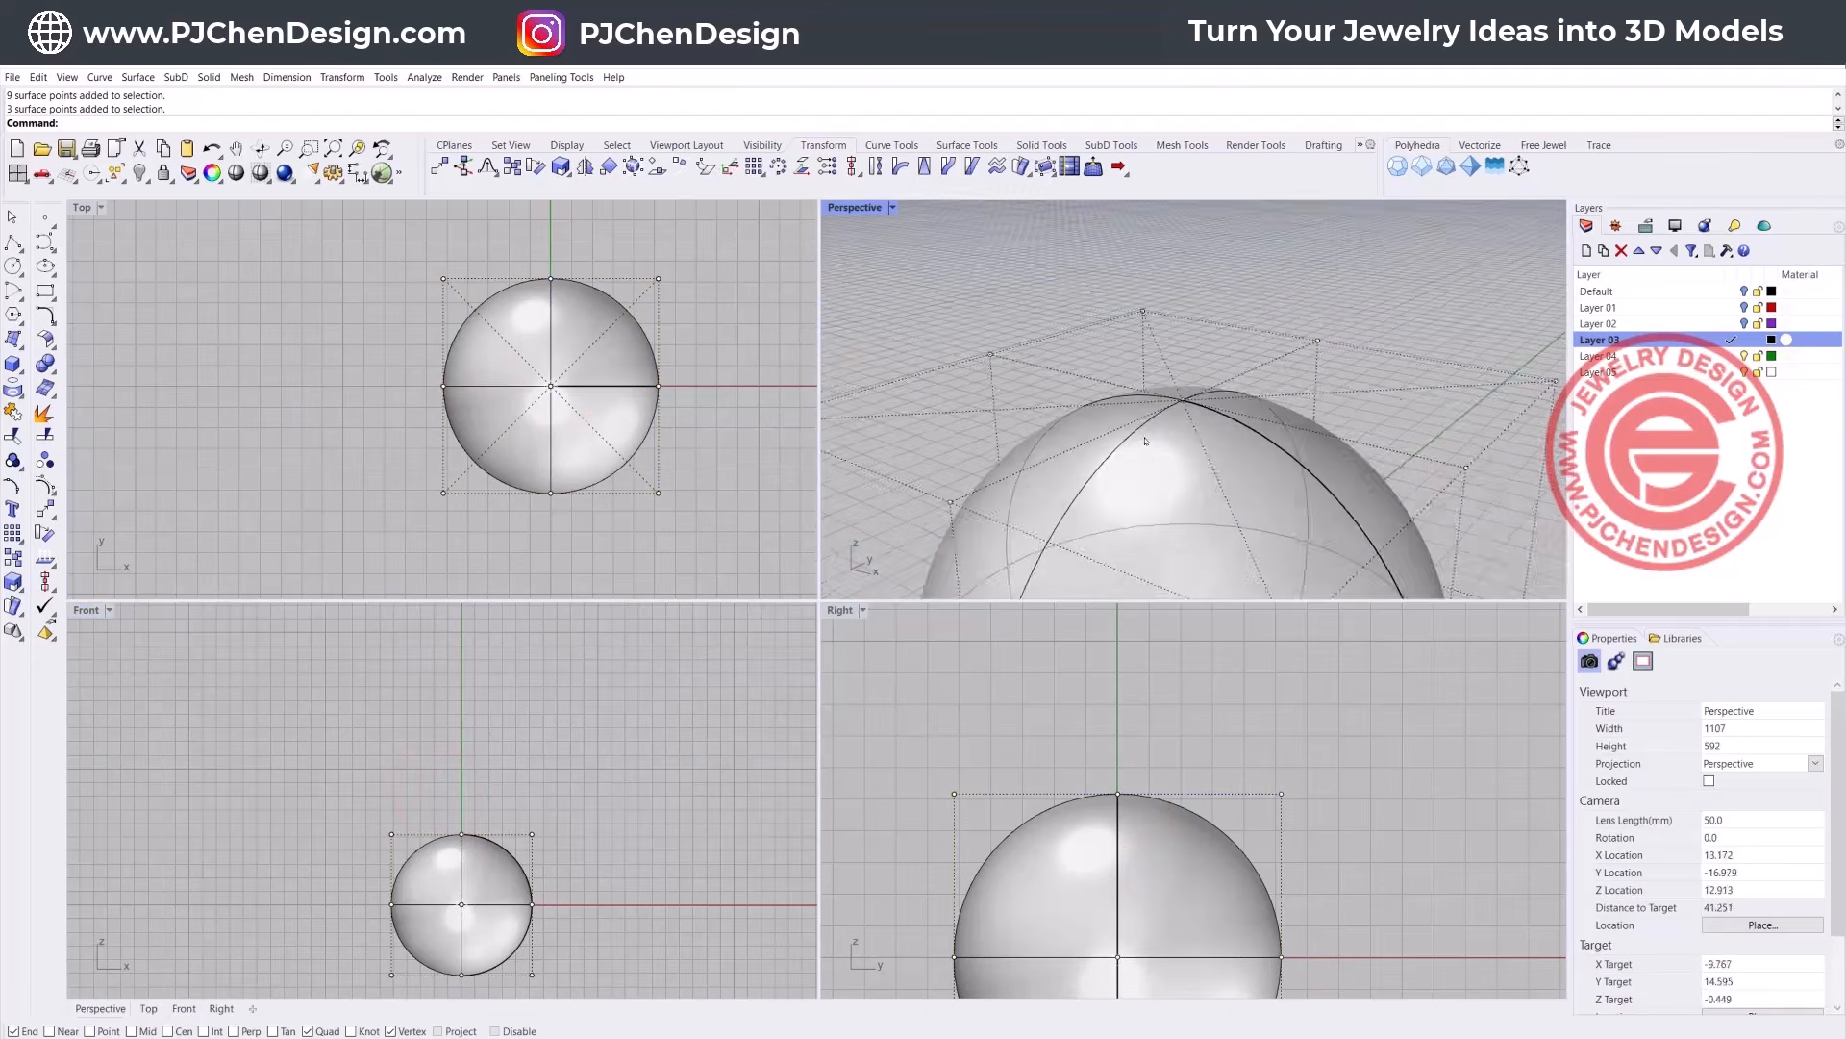
{"action": "left_click", "coordinate": [1211, 371]}
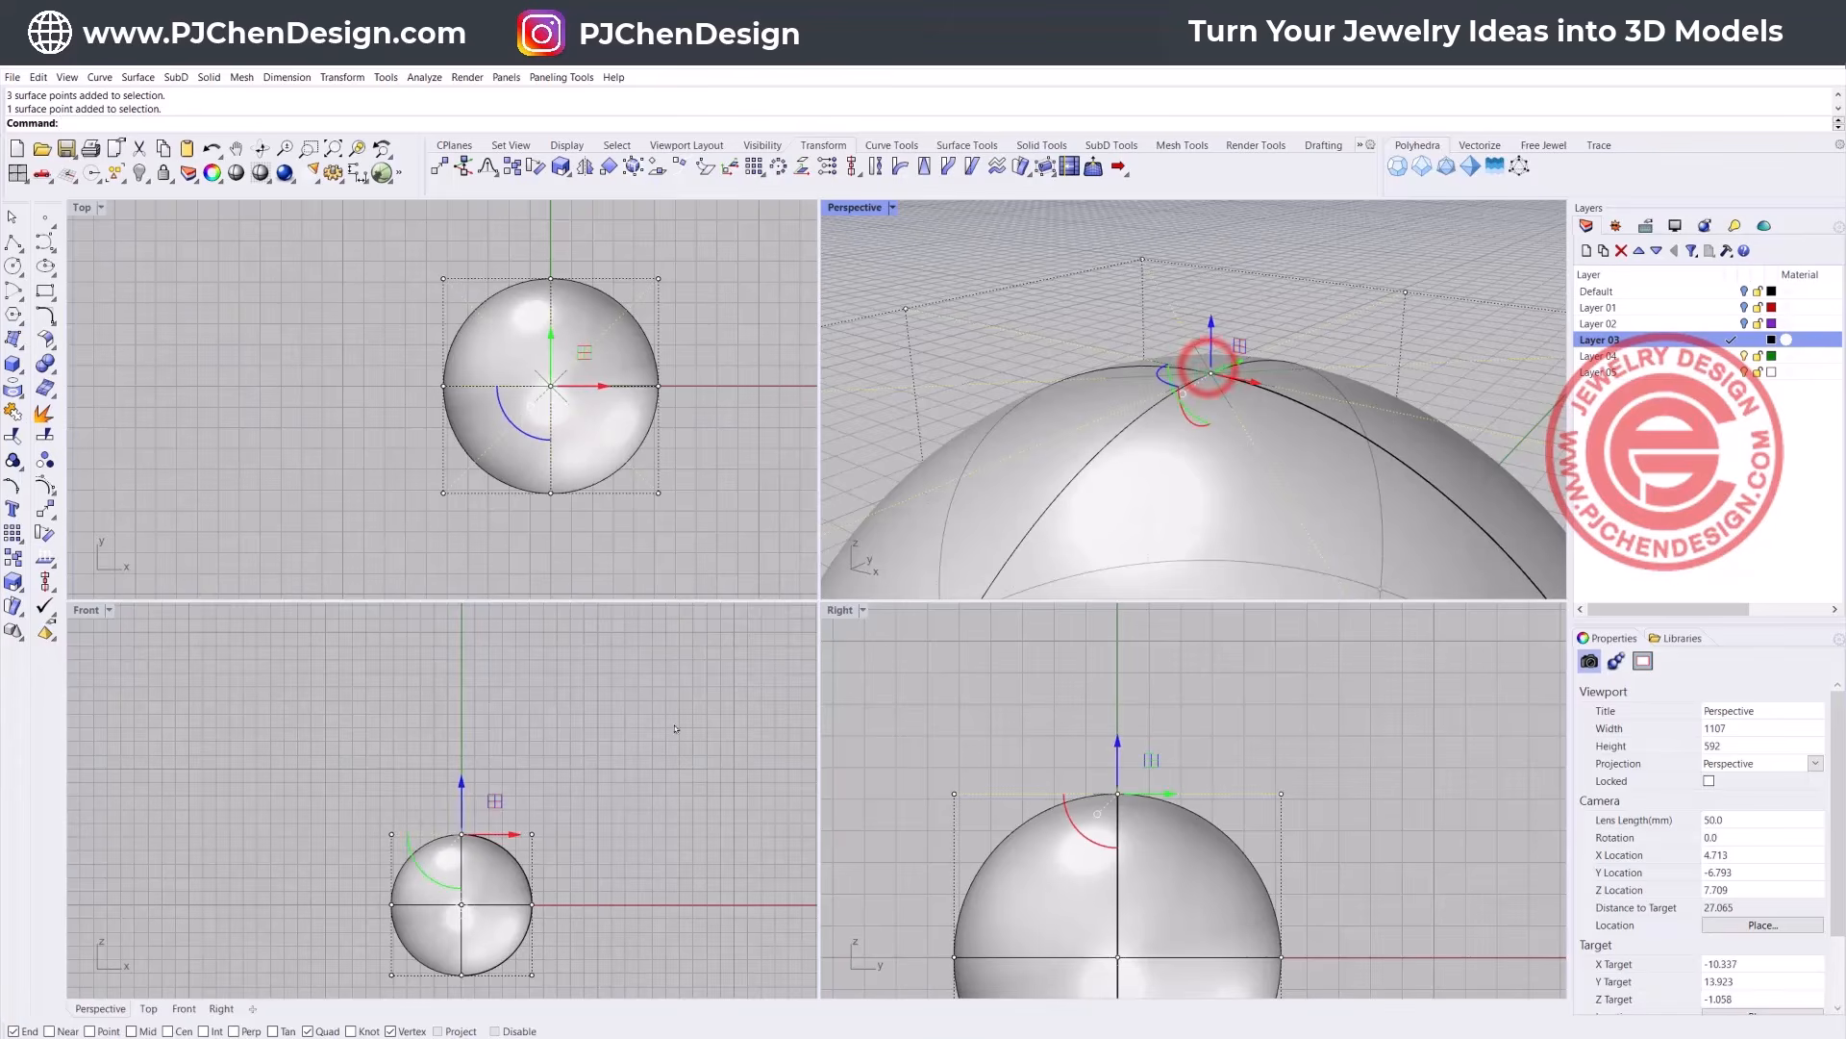
{"action": "scroll", "coordinate": [468, 807], "scroll_direction": "down", "scroll_amount": 3}
{"action": "left_click_drag", "start_coordinate": [467, 790], "coordinate": [475, 753]}
{"action": "left_click", "coordinate": [637, 772]}
{"action": "scroll", "coordinate": [1167, 443], "scroll_direction": "down", "scroll_amount": 5}
{"action": "key", "text": "Escape"}
{"action": "scroll", "coordinate": [1166, 444], "scroll_direction": "down", "scroll_amount": 5}
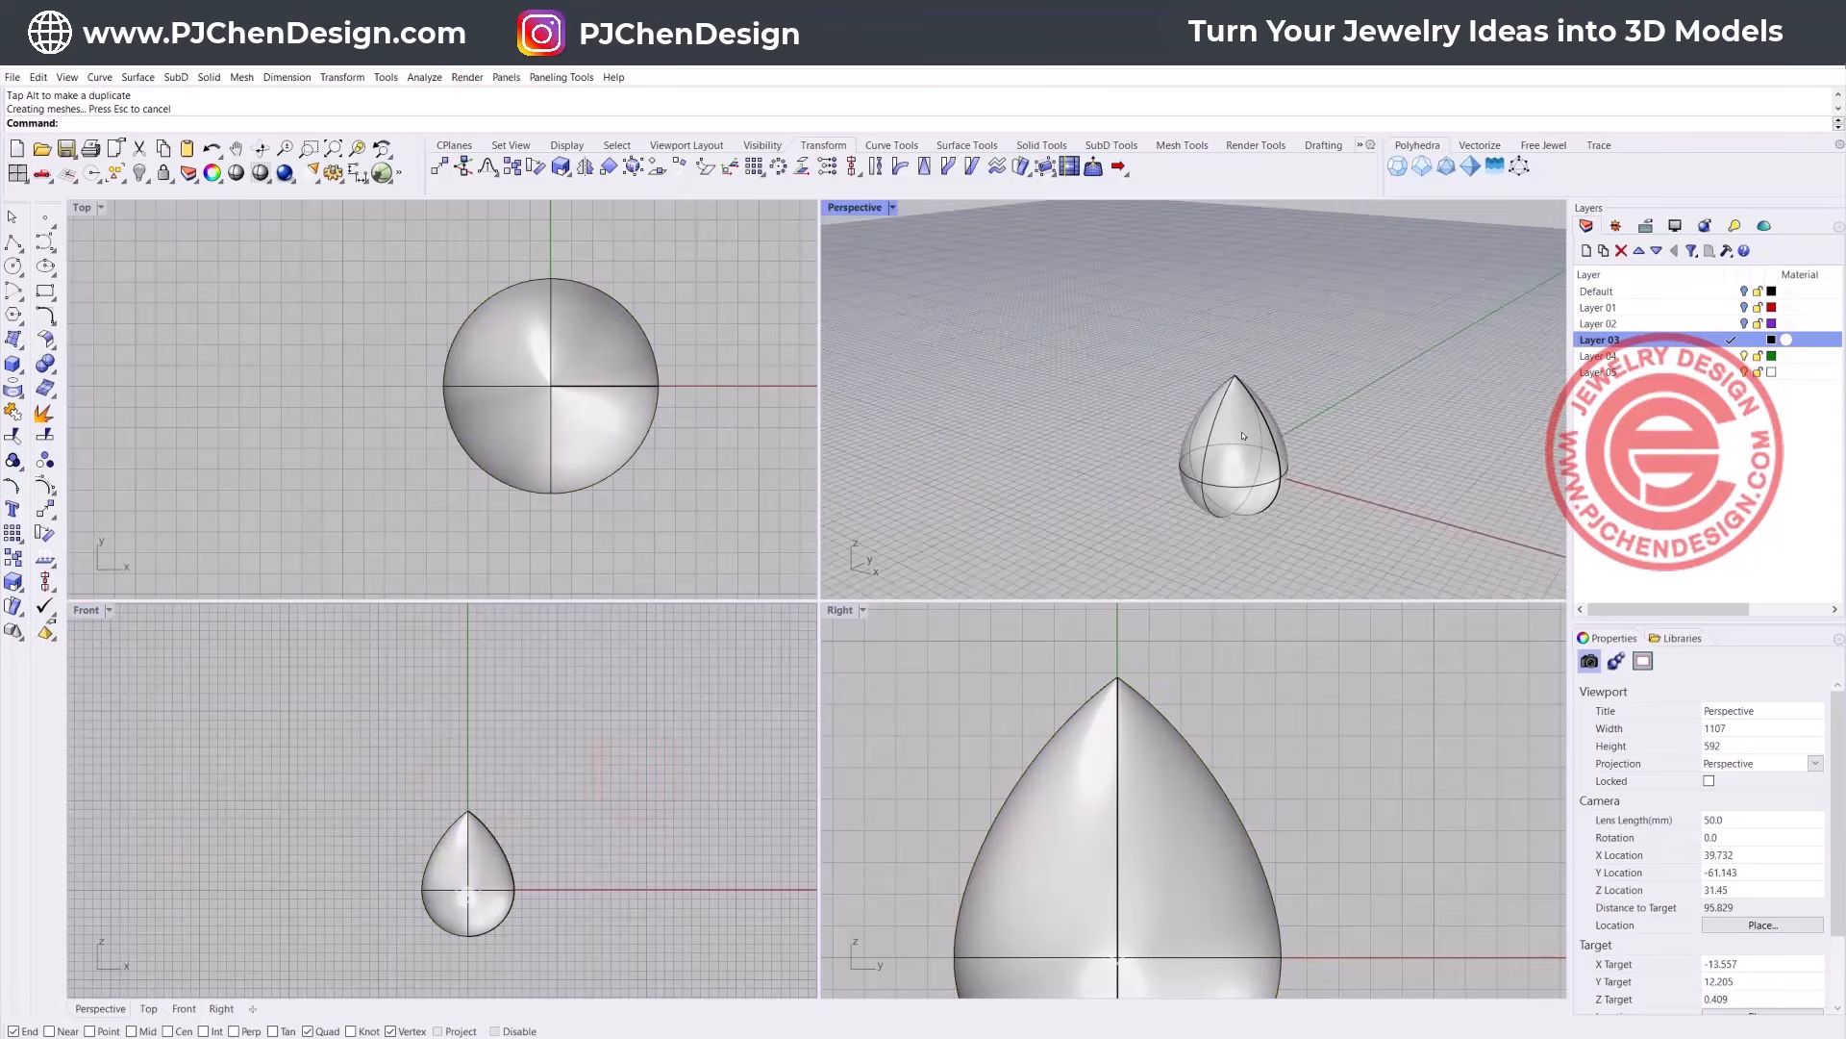
Step: Start a polygon mesh from the teardrop surface and preview it with a density of 0.1
{"action": "scroll", "coordinate": [1161, 379], "scroll_direction": "up", "scroll_amount": 5}
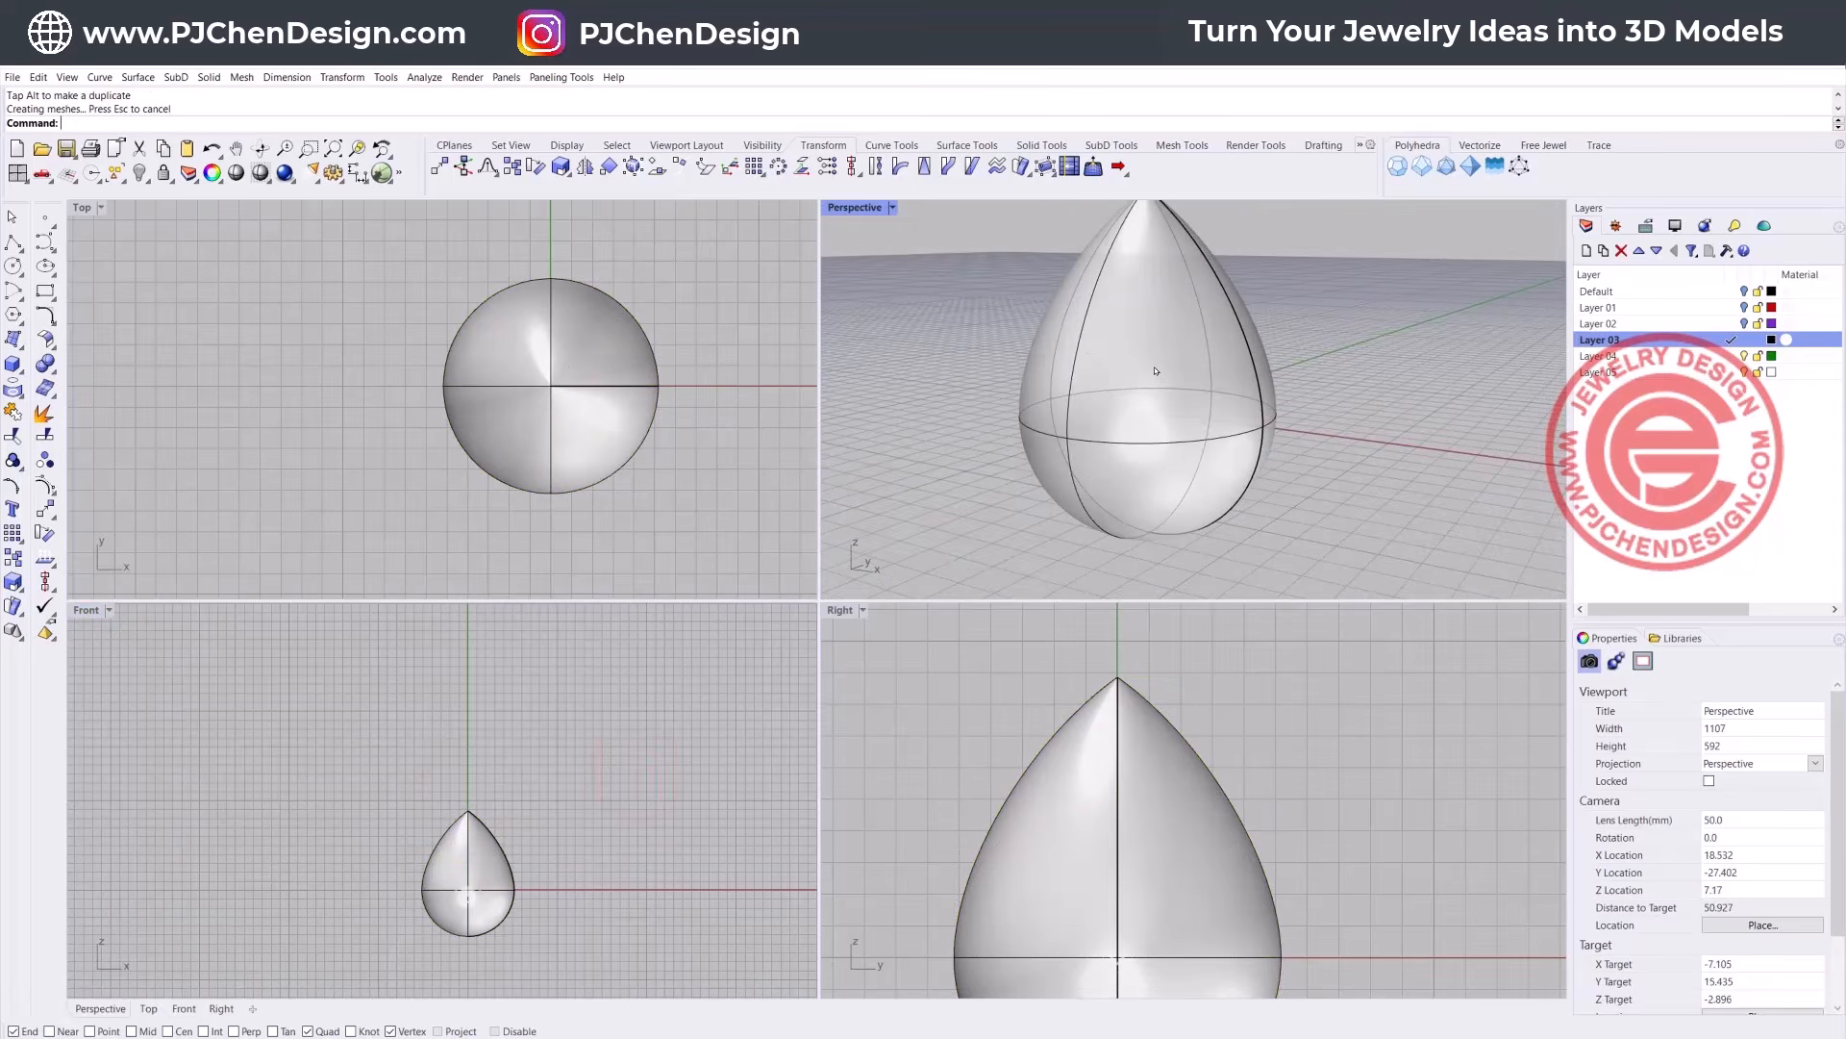
{"action": "right_click_drag", "start_coordinate": [1149, 382], "coordinate": [1192, 403]}
{"action": "left_click", "coordinate": [1191, 388]}
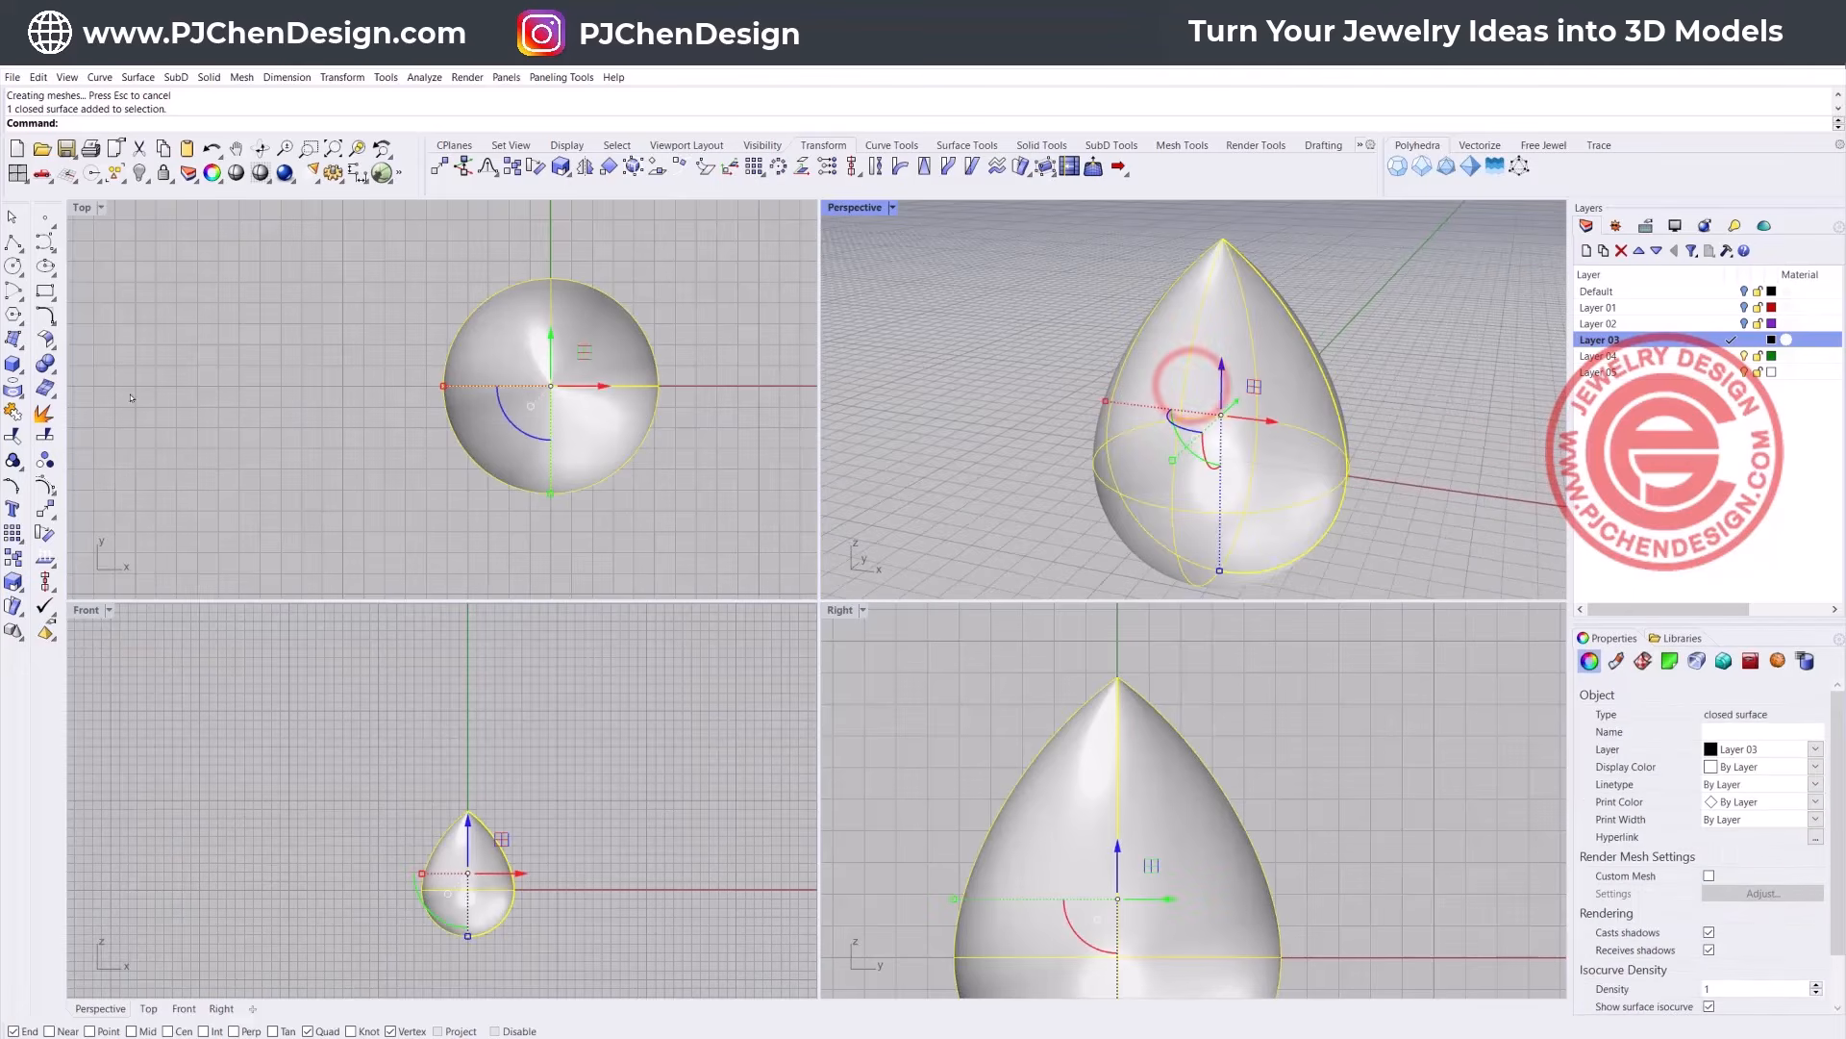
{"action": "left_click", "coordinate": [45, 387]}
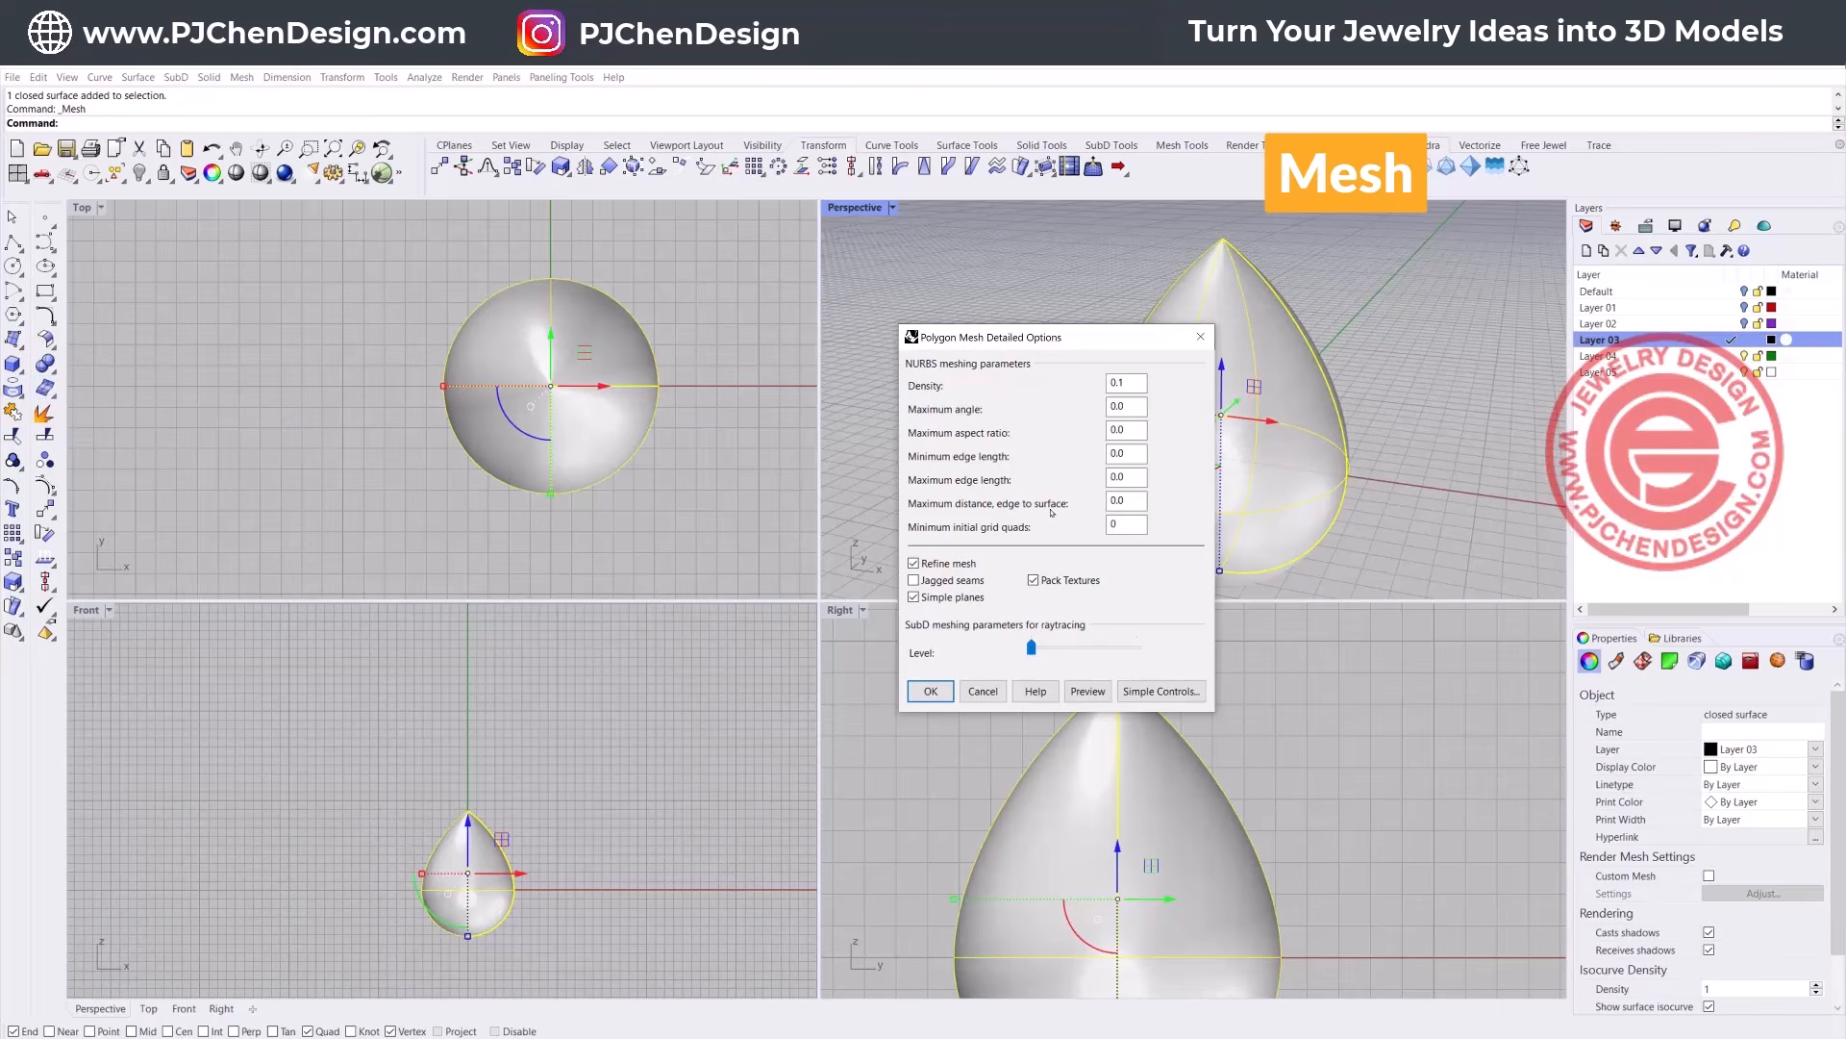
{"action": "left_click", "coordinate": [1088, 691]}
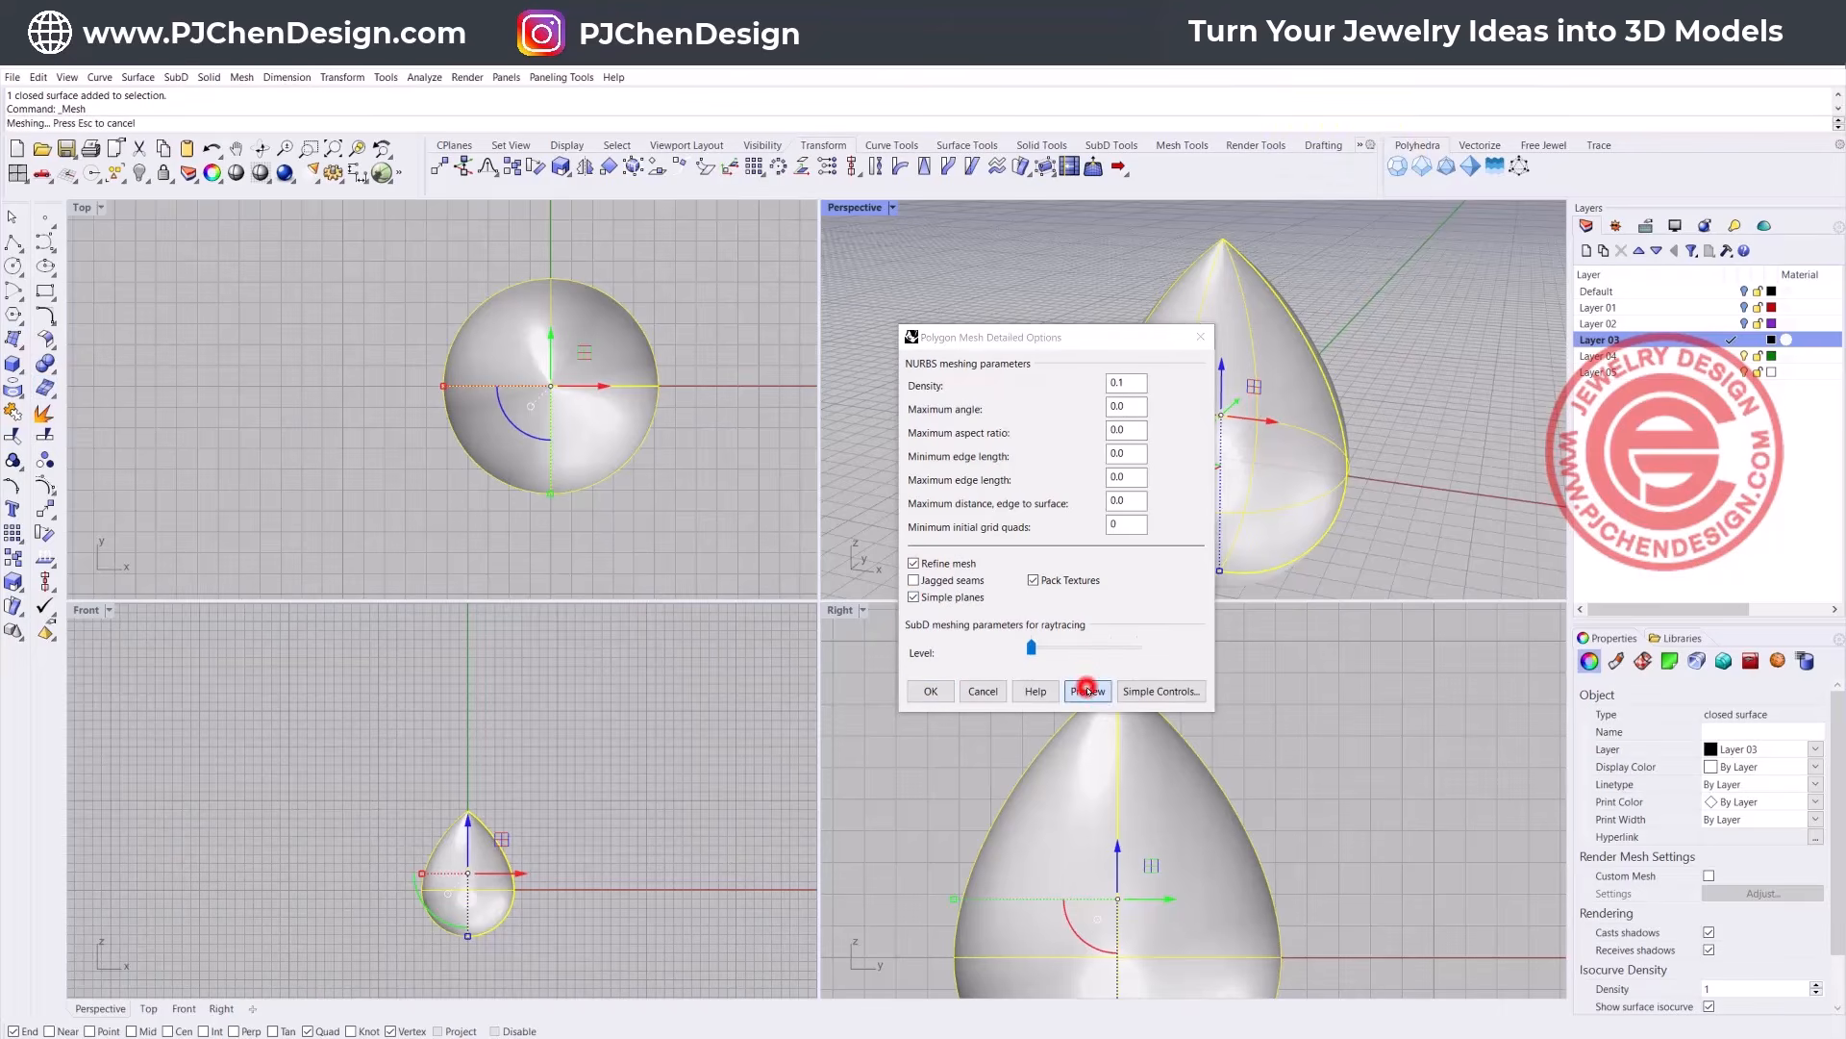
{"action": "left_click_drag", "start_coordinate": [1095, 338], "coordinate": [863, 290]}
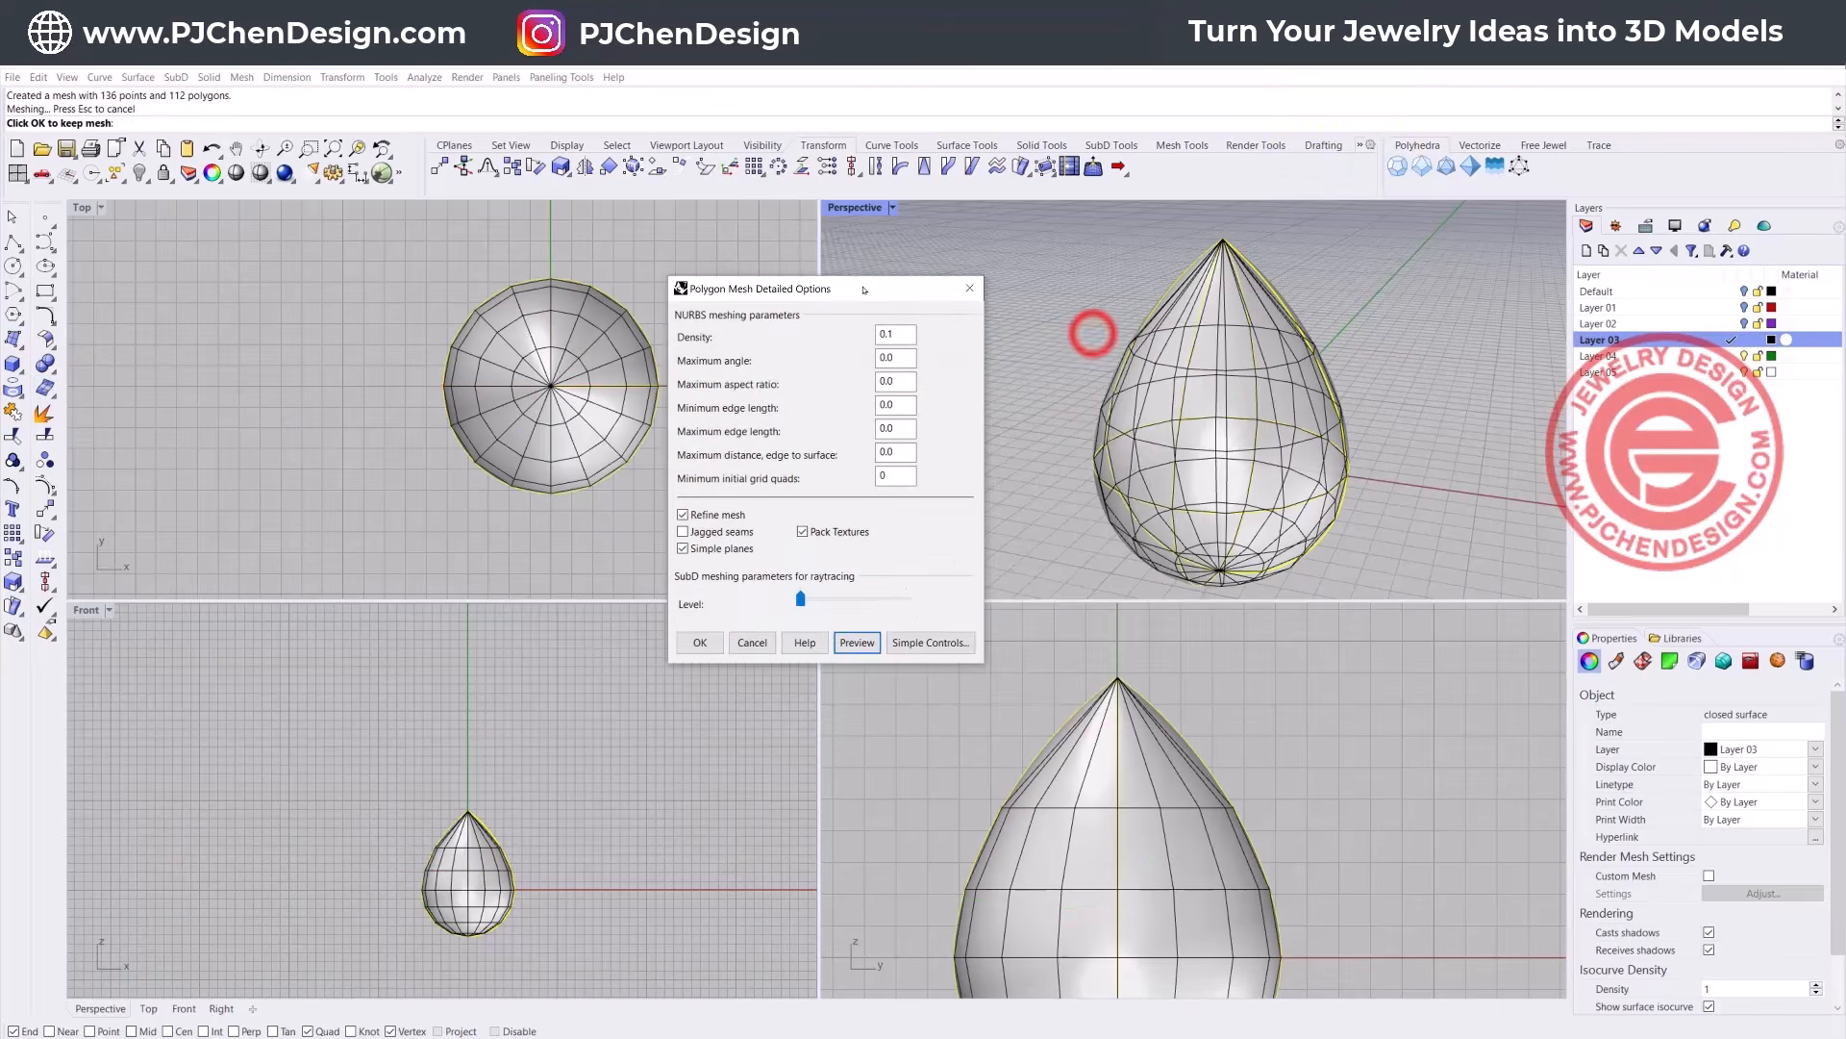
Step: Try the simple polygon mesh options with the amount set towards fewer polygons and preview the teardrop mesh
{"action": "left_click", "coordinate": [923, 645]}
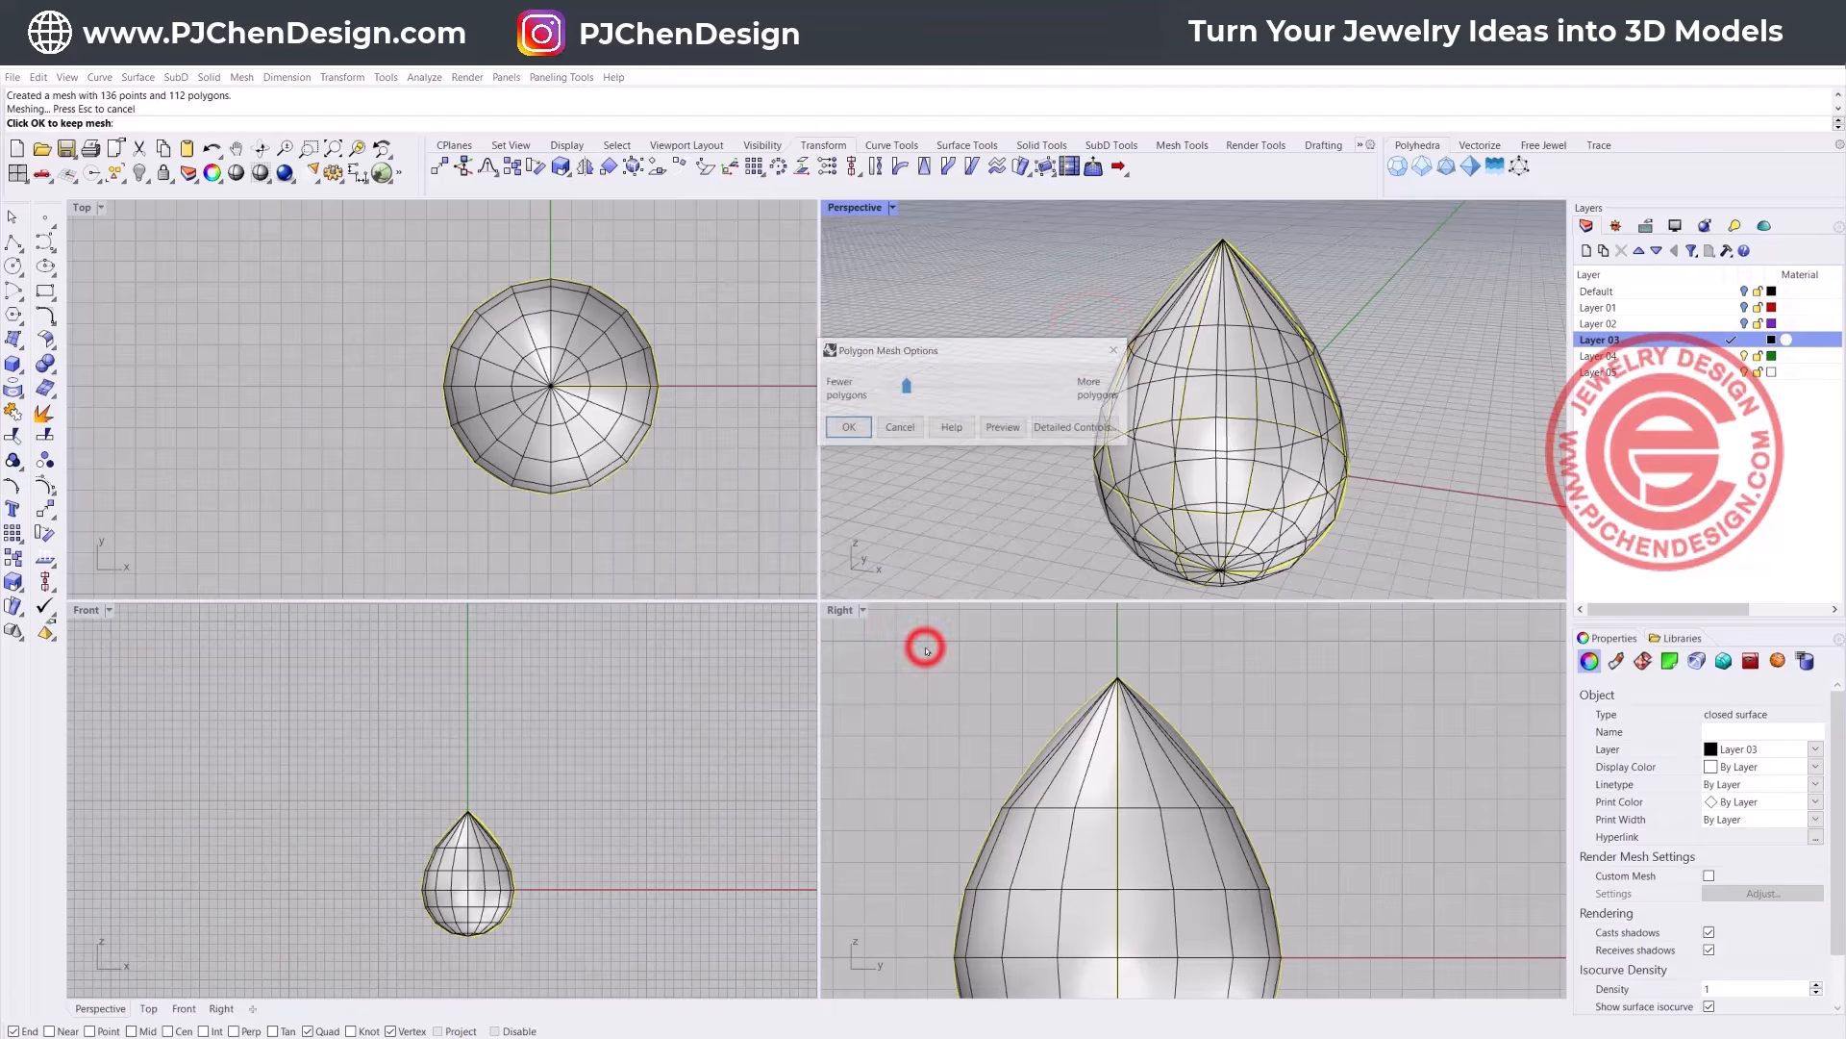
{"action": "left_click_drag", "start_coordinate": [981, 349], "coordinate": [731, 359]}
{"action": "left_click", "coordinate": [858, 404]}
{"action": "left_click", "coordinate": [857, 398]}
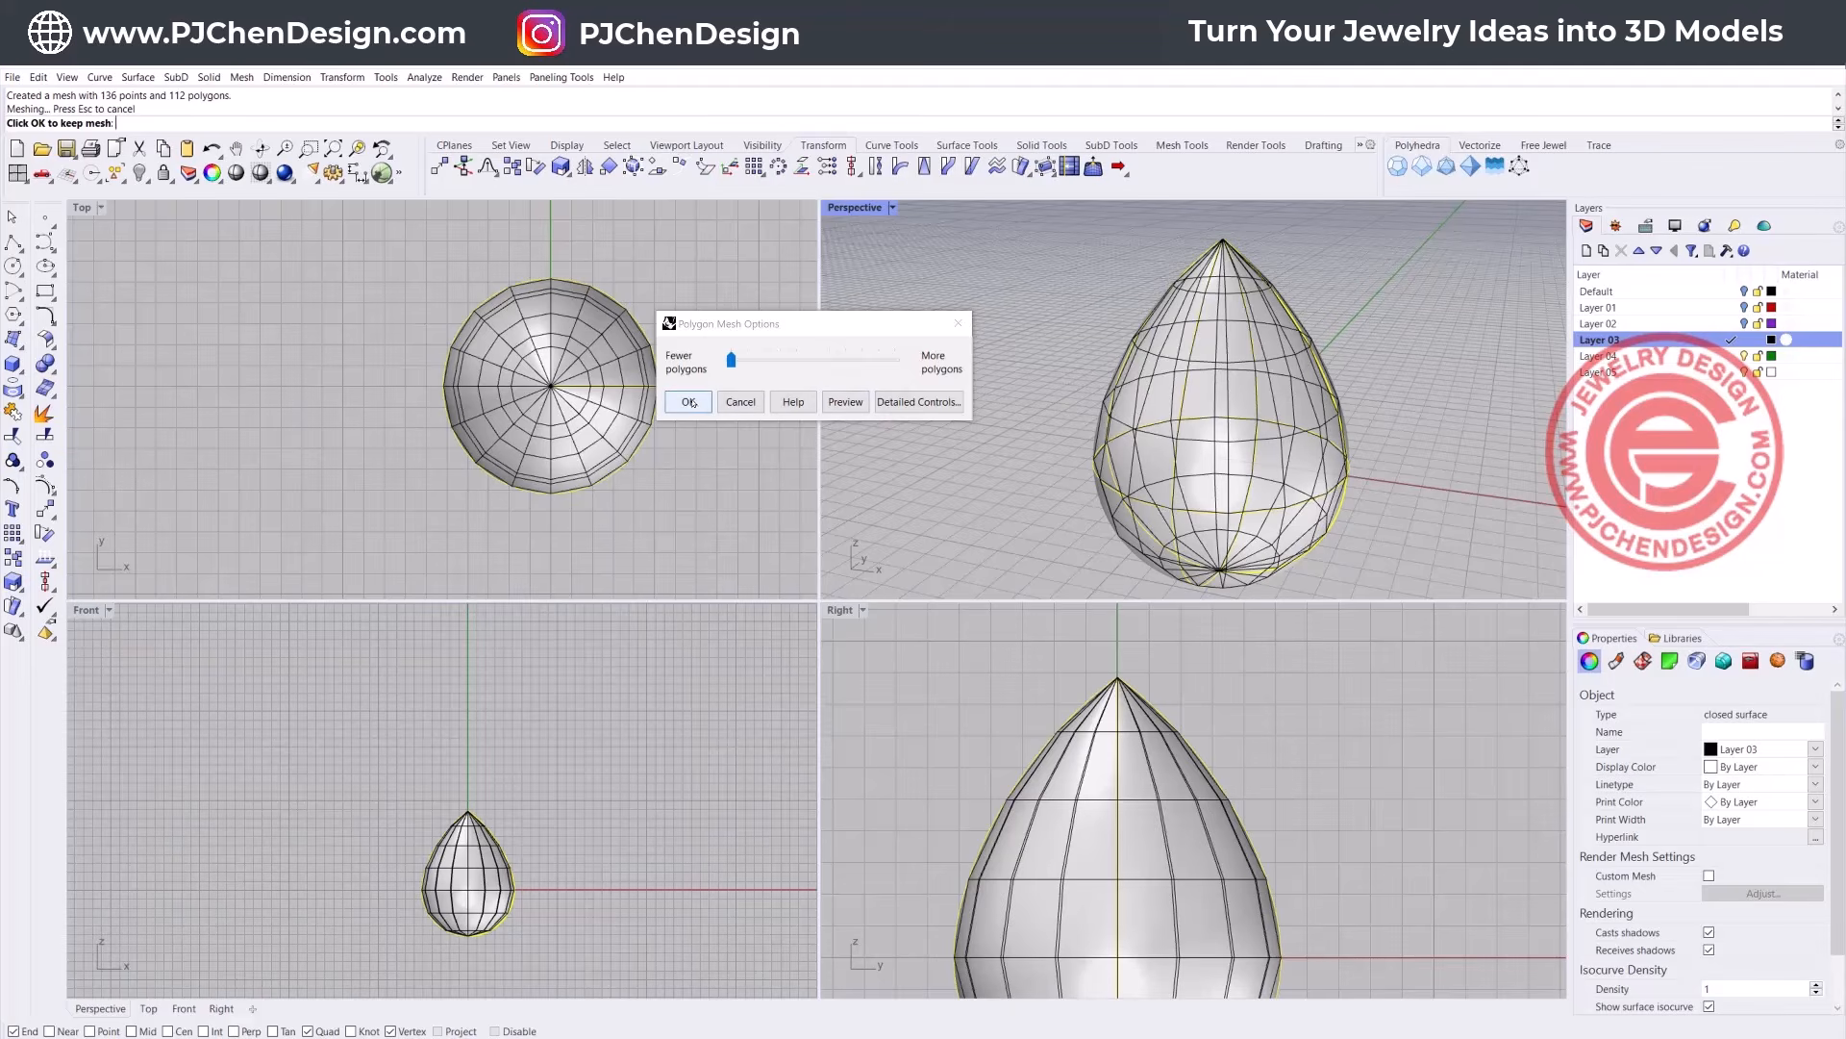
Step: Try detailed mesh settings with minimum edge length 0 and density 1, and preview the teardrop mesh
{"action": "left_click", "coordinate": [918, 403]}
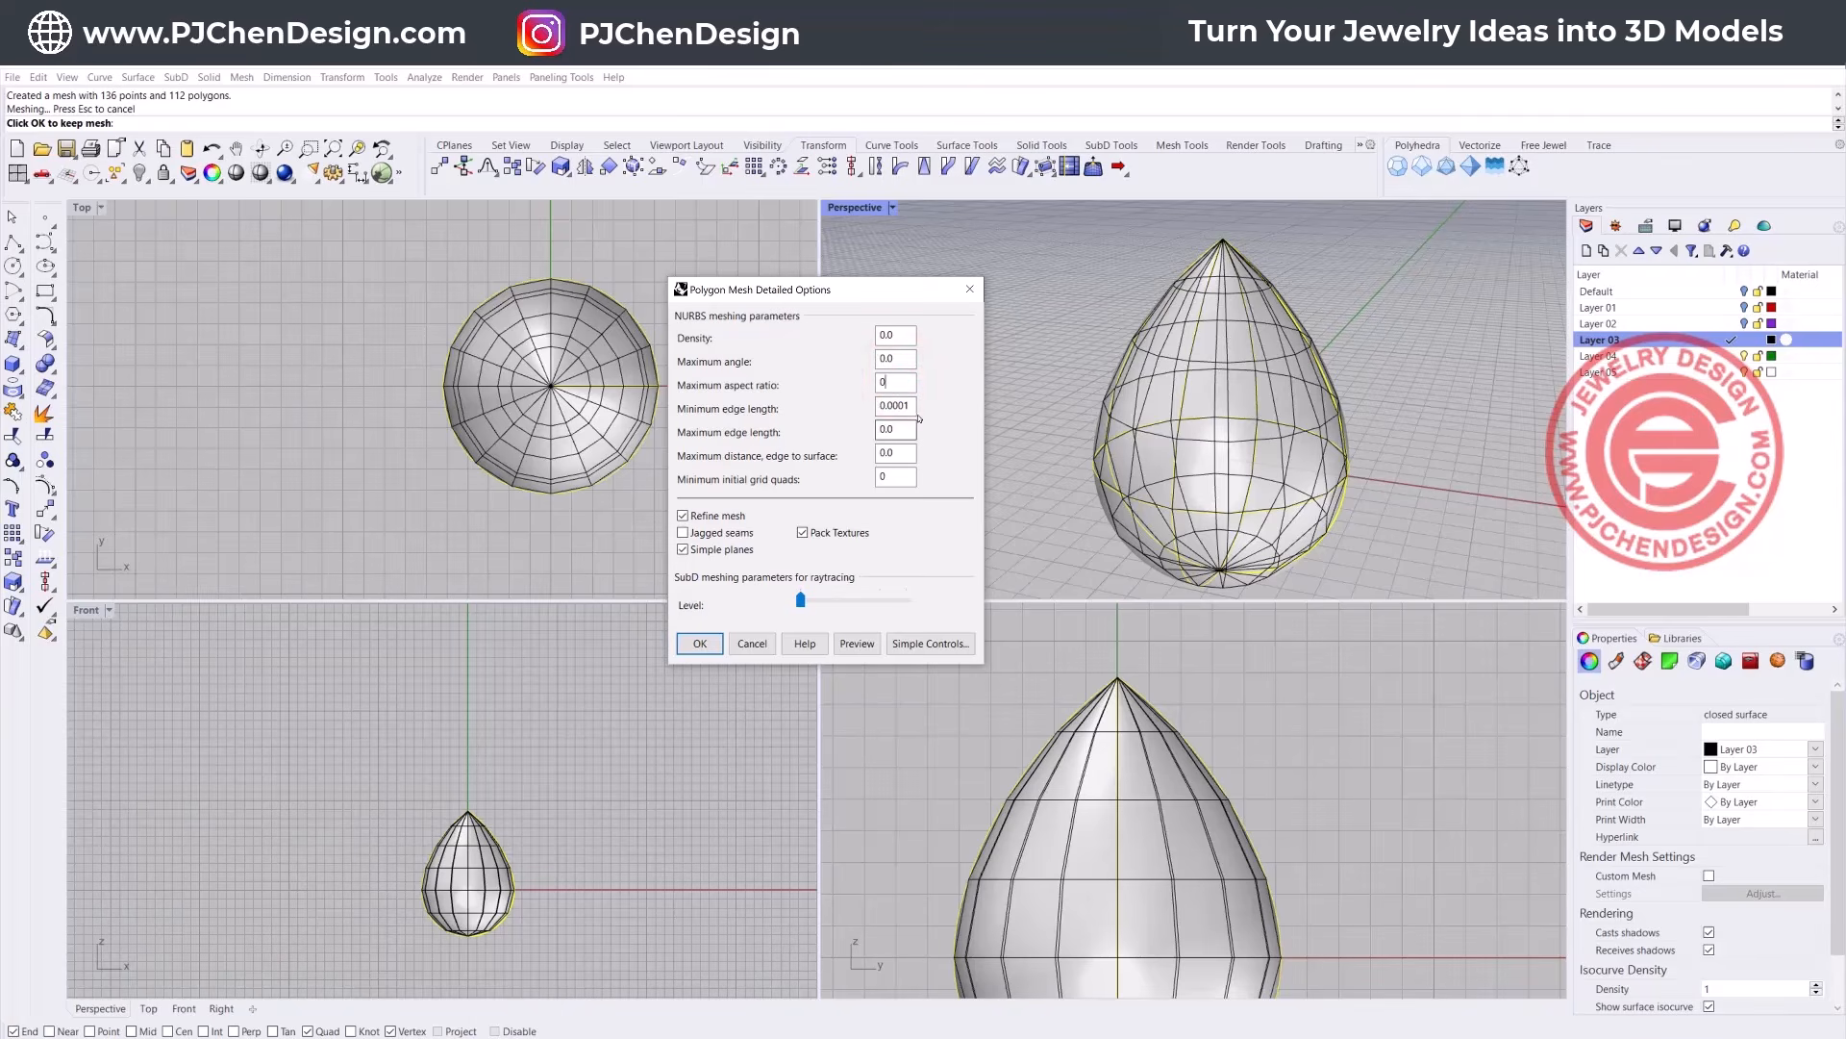
{"action": "type", "text": "0"}
{"action": "left_click", "coordinate": [896, 335]}
{"action": "type", "text": "1"}
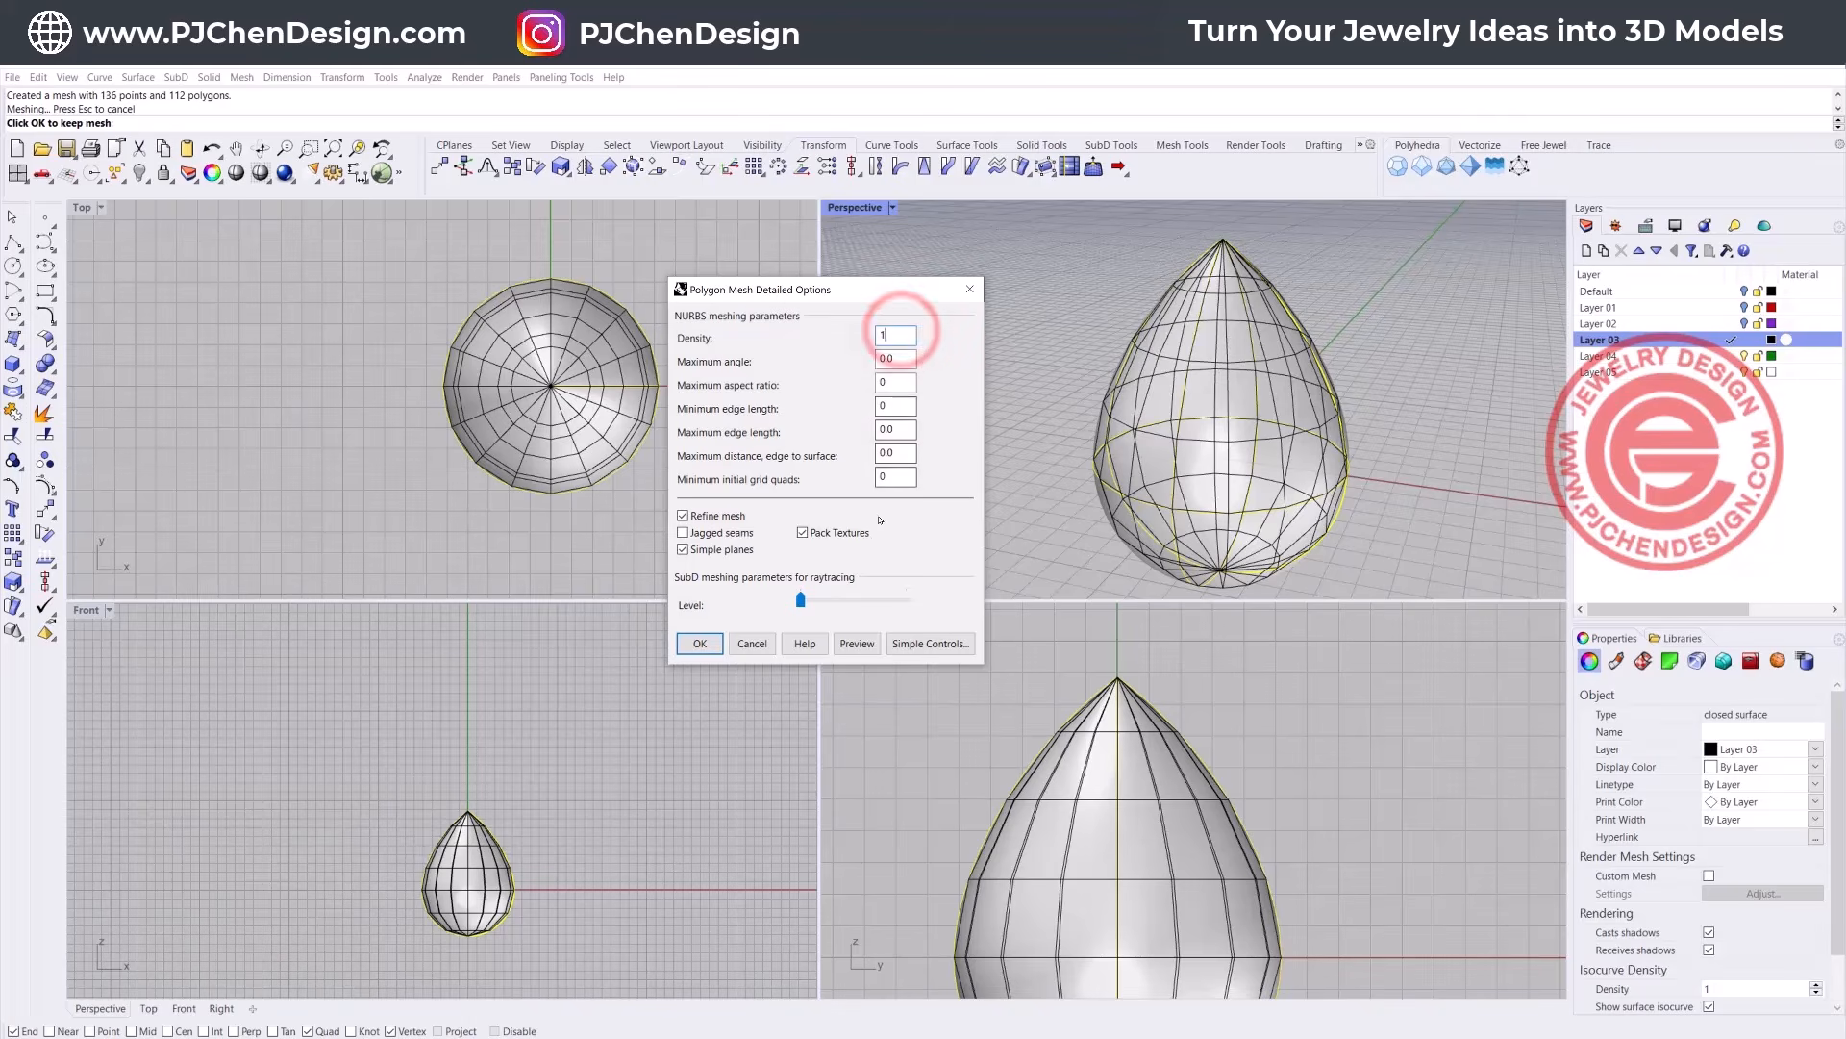
{"action": "left_click", "coordinate": [849, 645]}
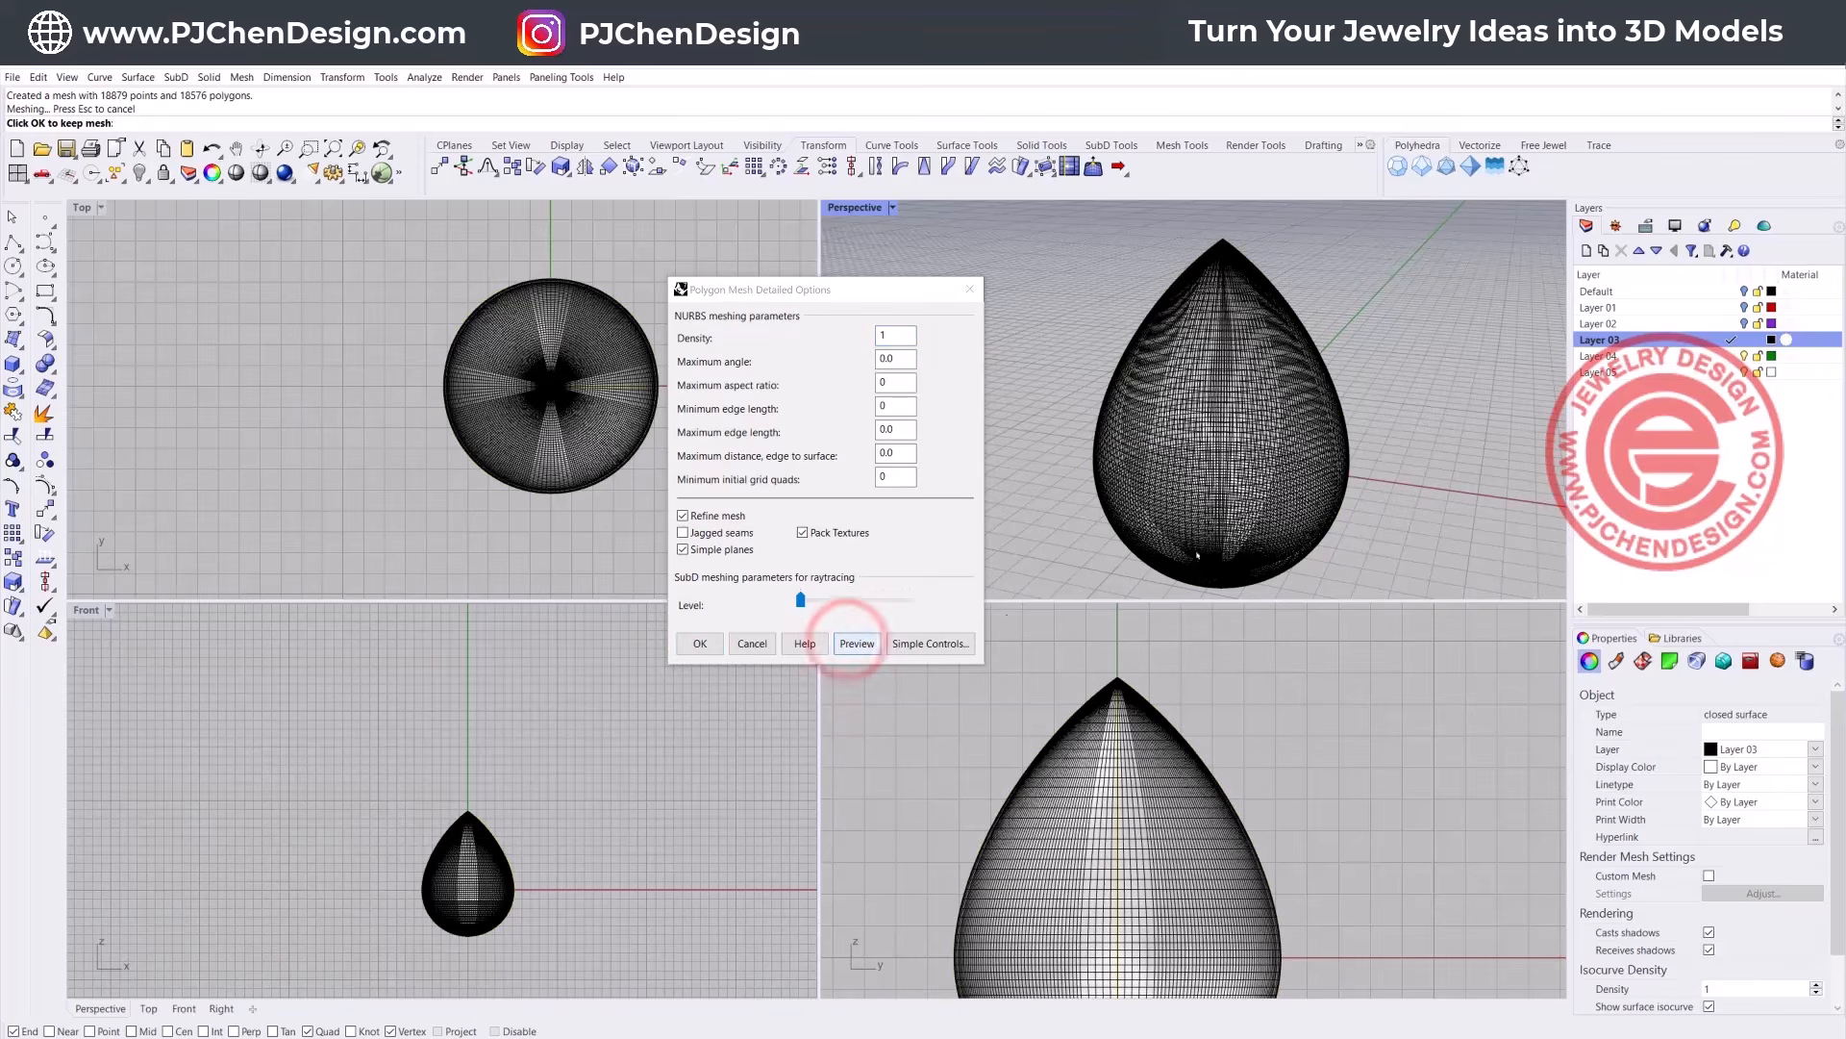
Step: Set the mesh density to 0.1, create the teardrop mesh and clear the selection
{"action": "double_click", "coordinate": [898, 336]}
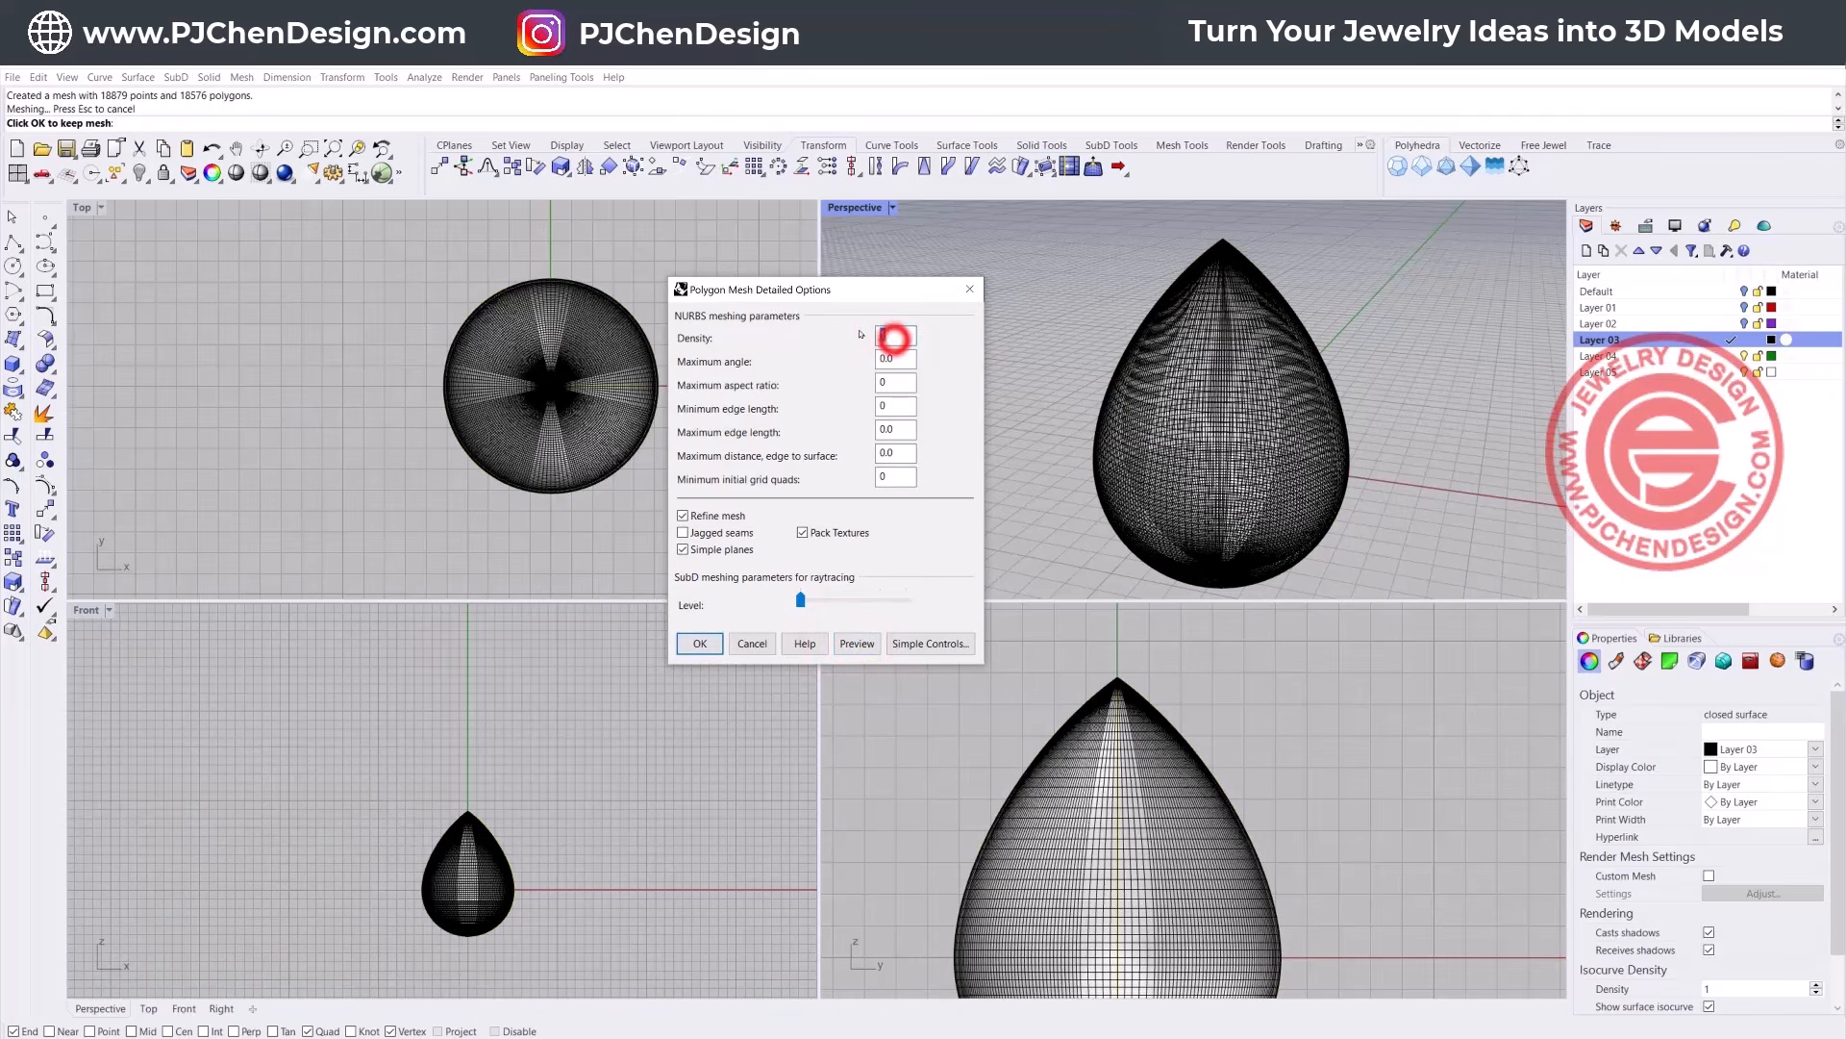
{"action": "type", "text": "0."}
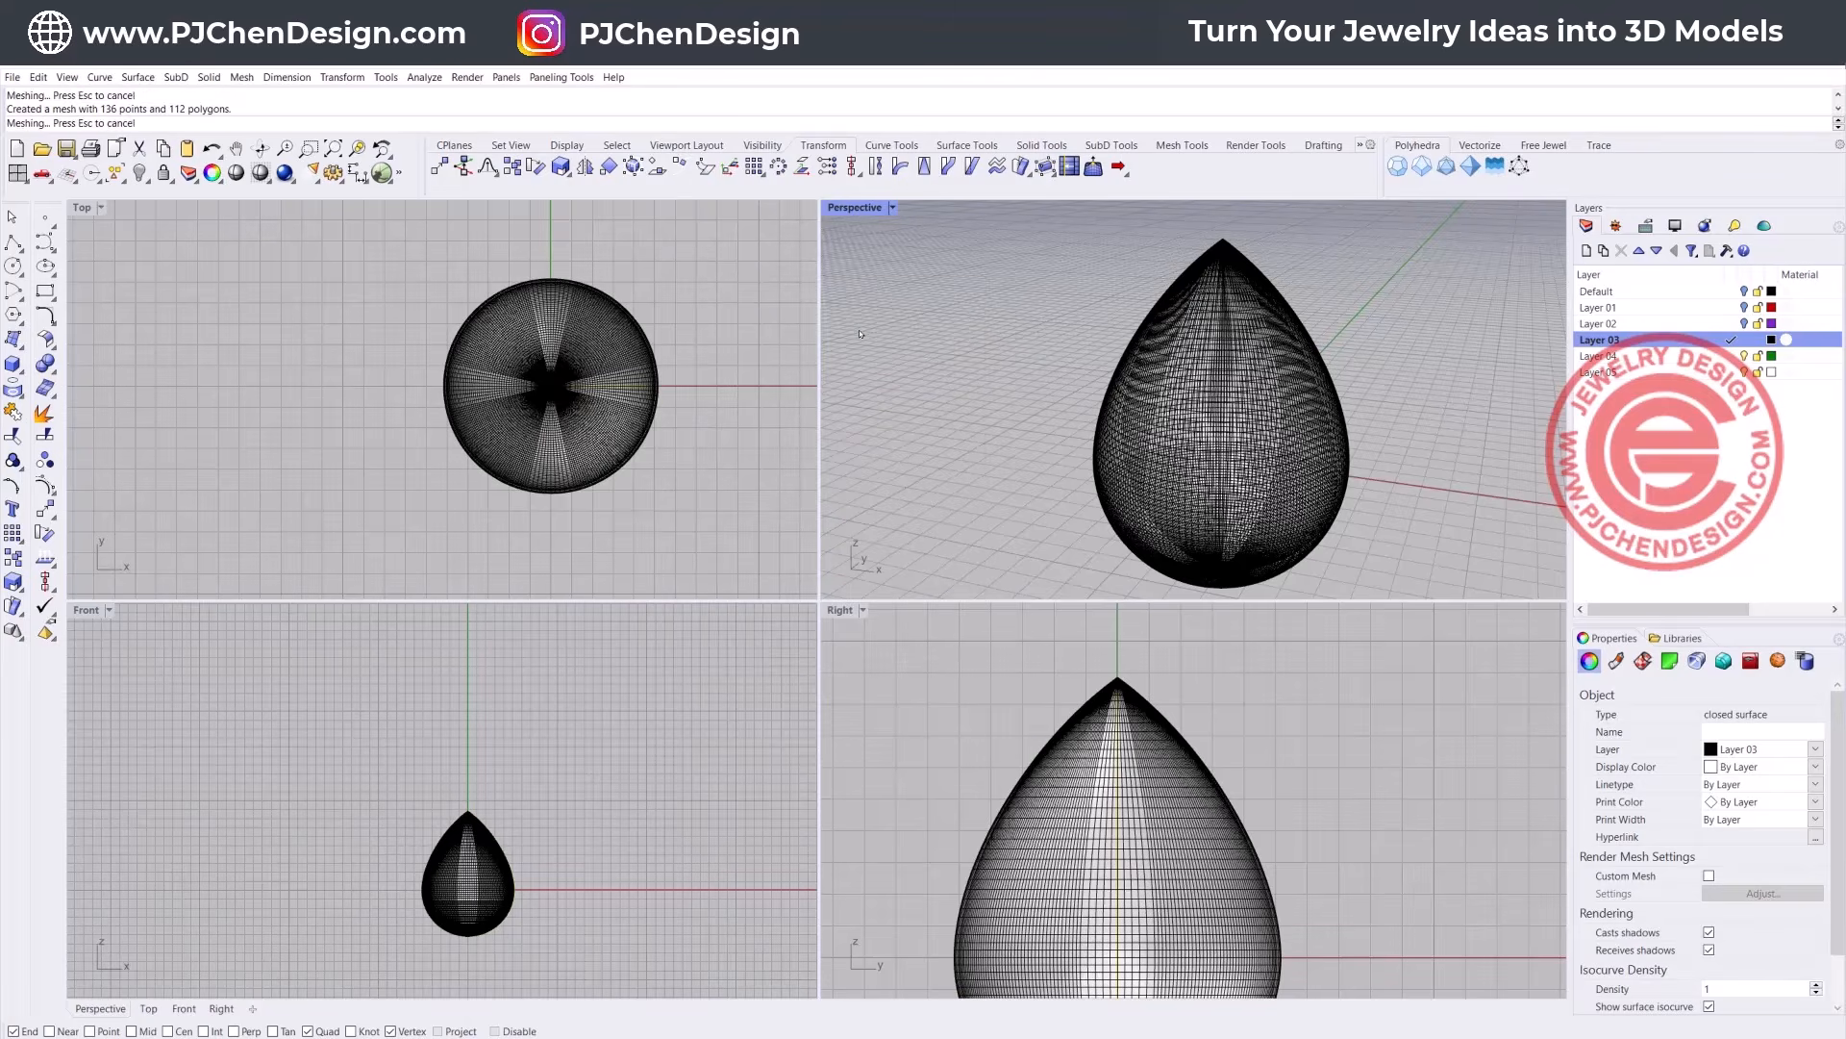
{"action": "key", "text": "Return"}
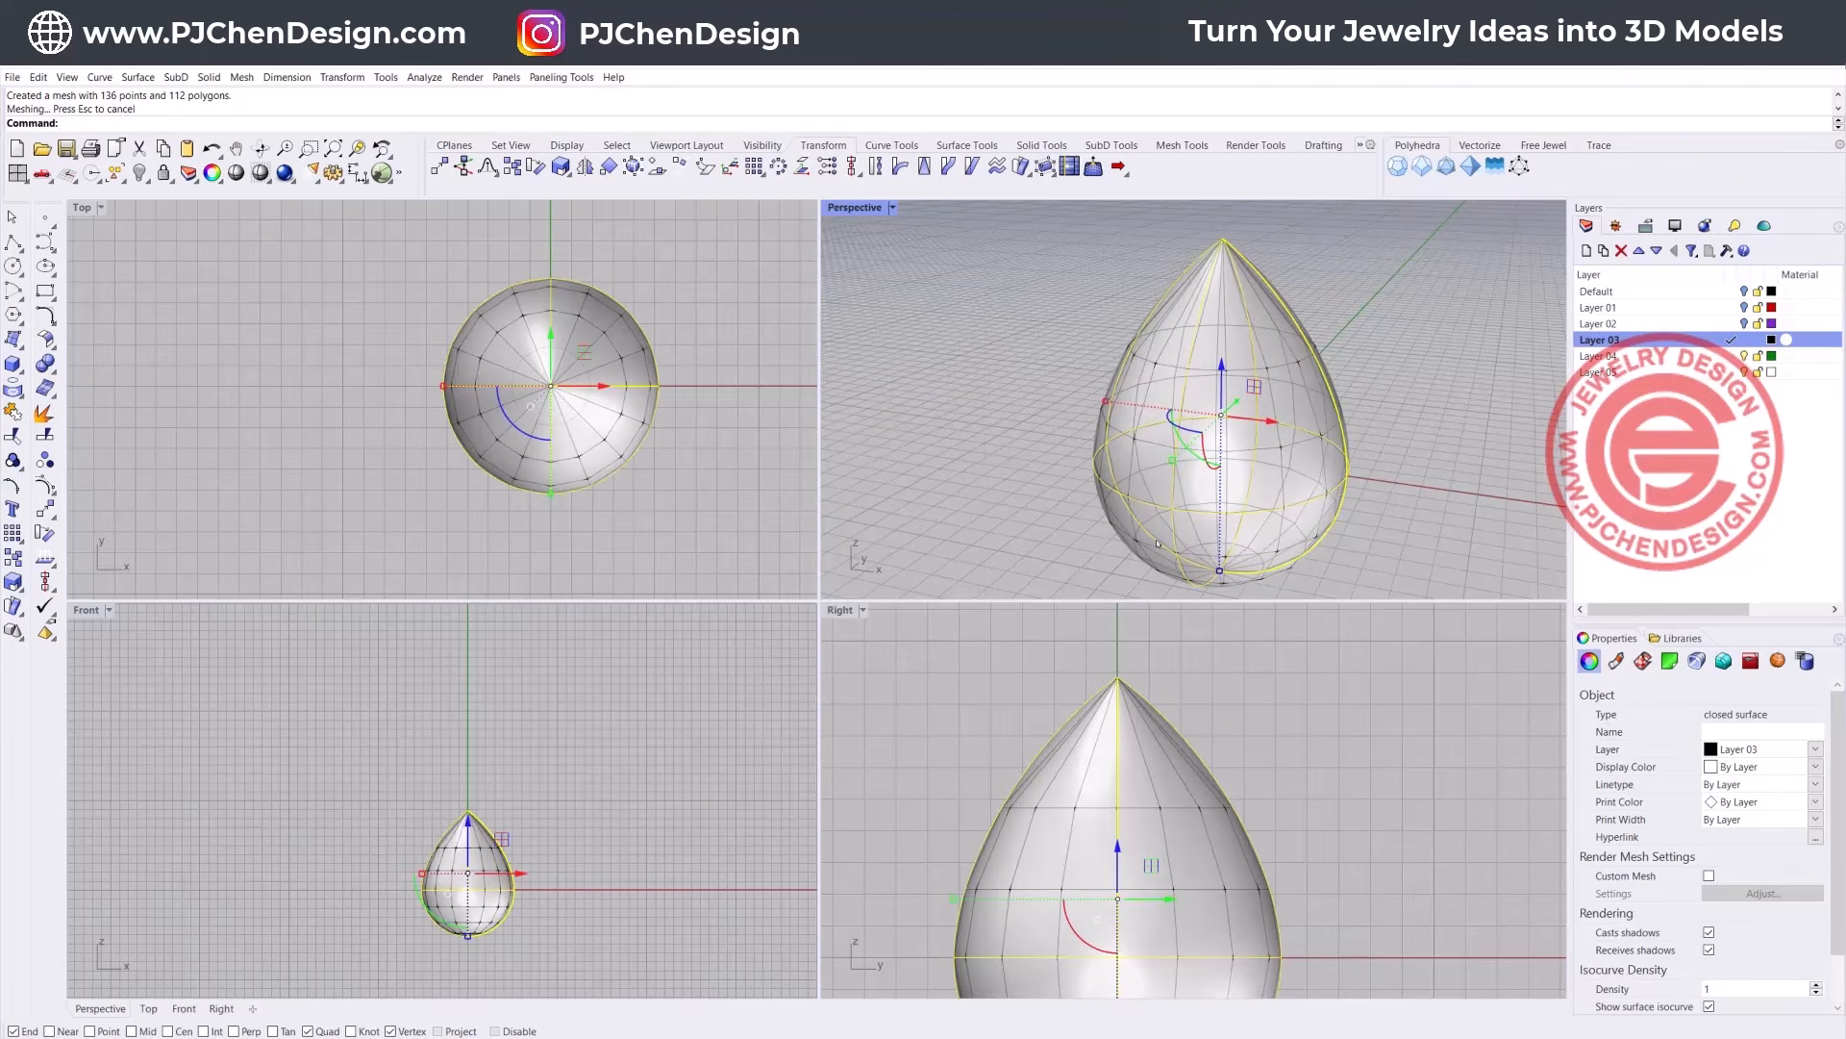
{"action": "left_click", "coordinate": [1245, 725]}
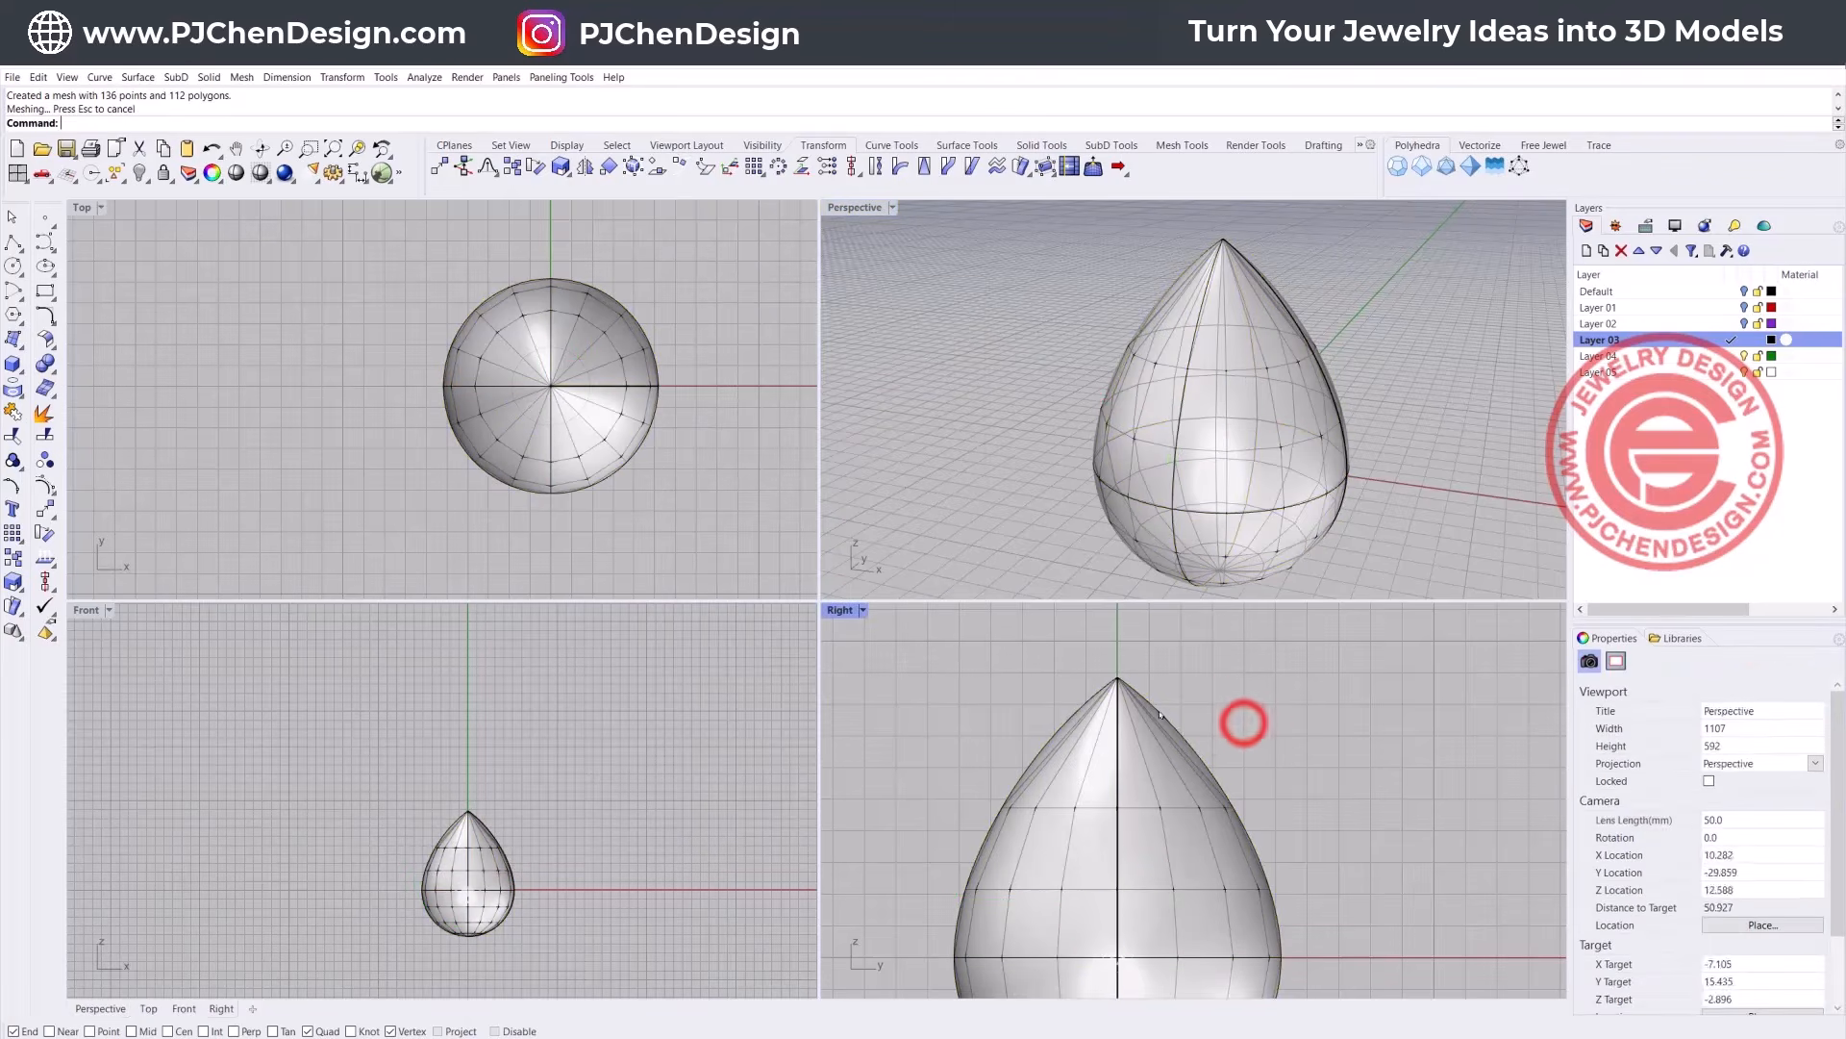
Step: Hide the original teardrop surface, leaving only its polygon mesh in view
{"action": "left_click", "coordinate": [1278, 454]}
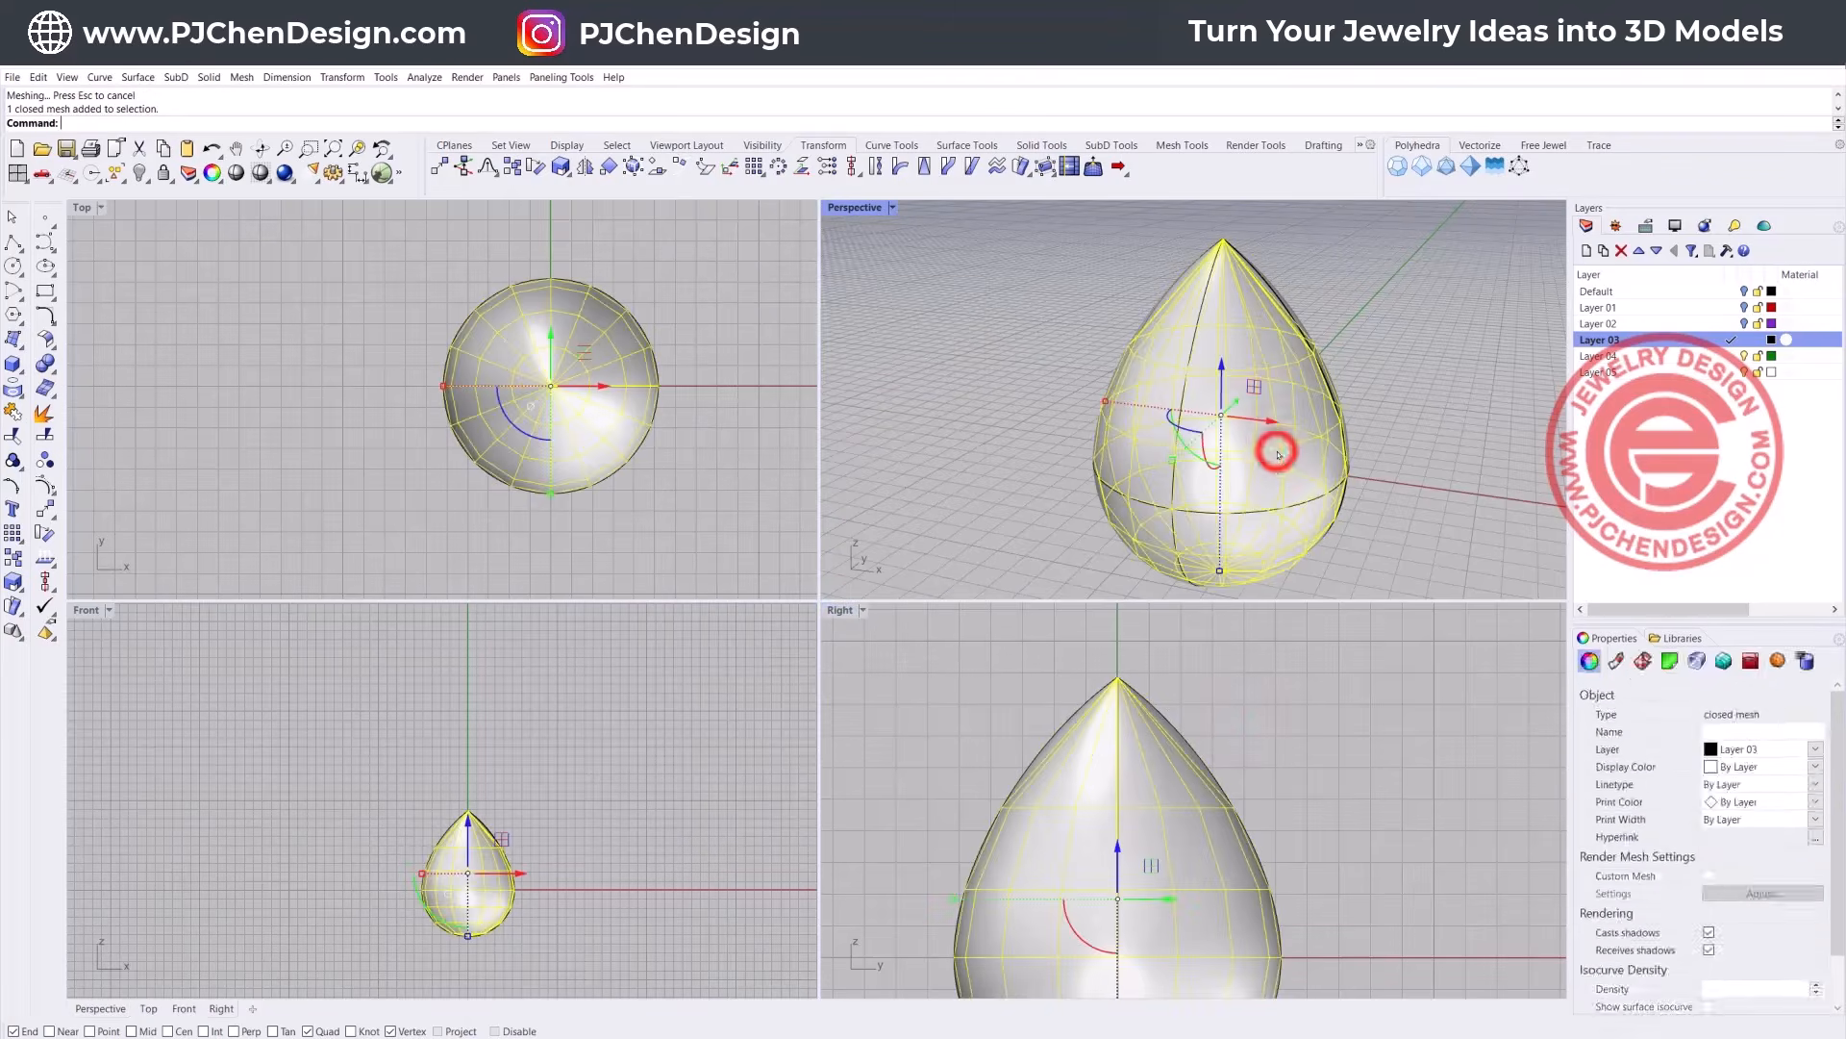
{"action": "left_click", "coordinate": [1229, 513]}
{"action": "left_click", "coordinate": [1272, 562]}
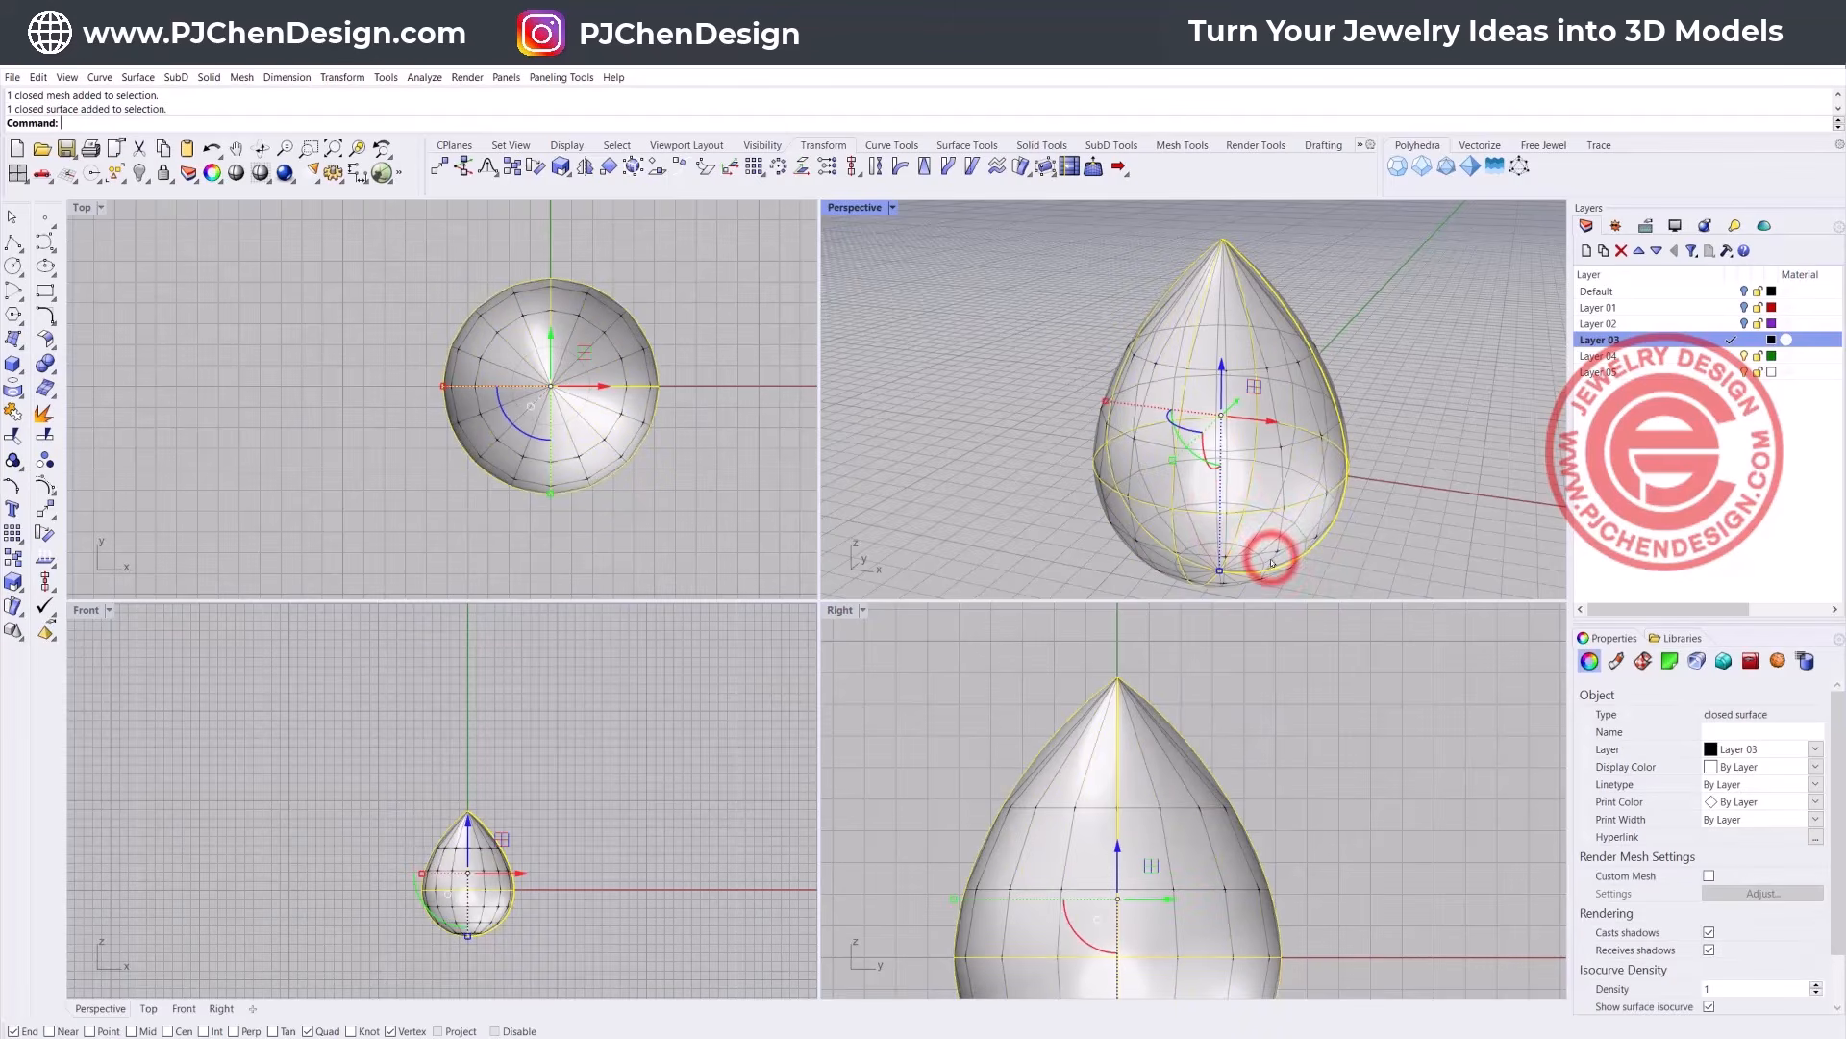
{"action": "left_click", "coordinate": [140, 173]}
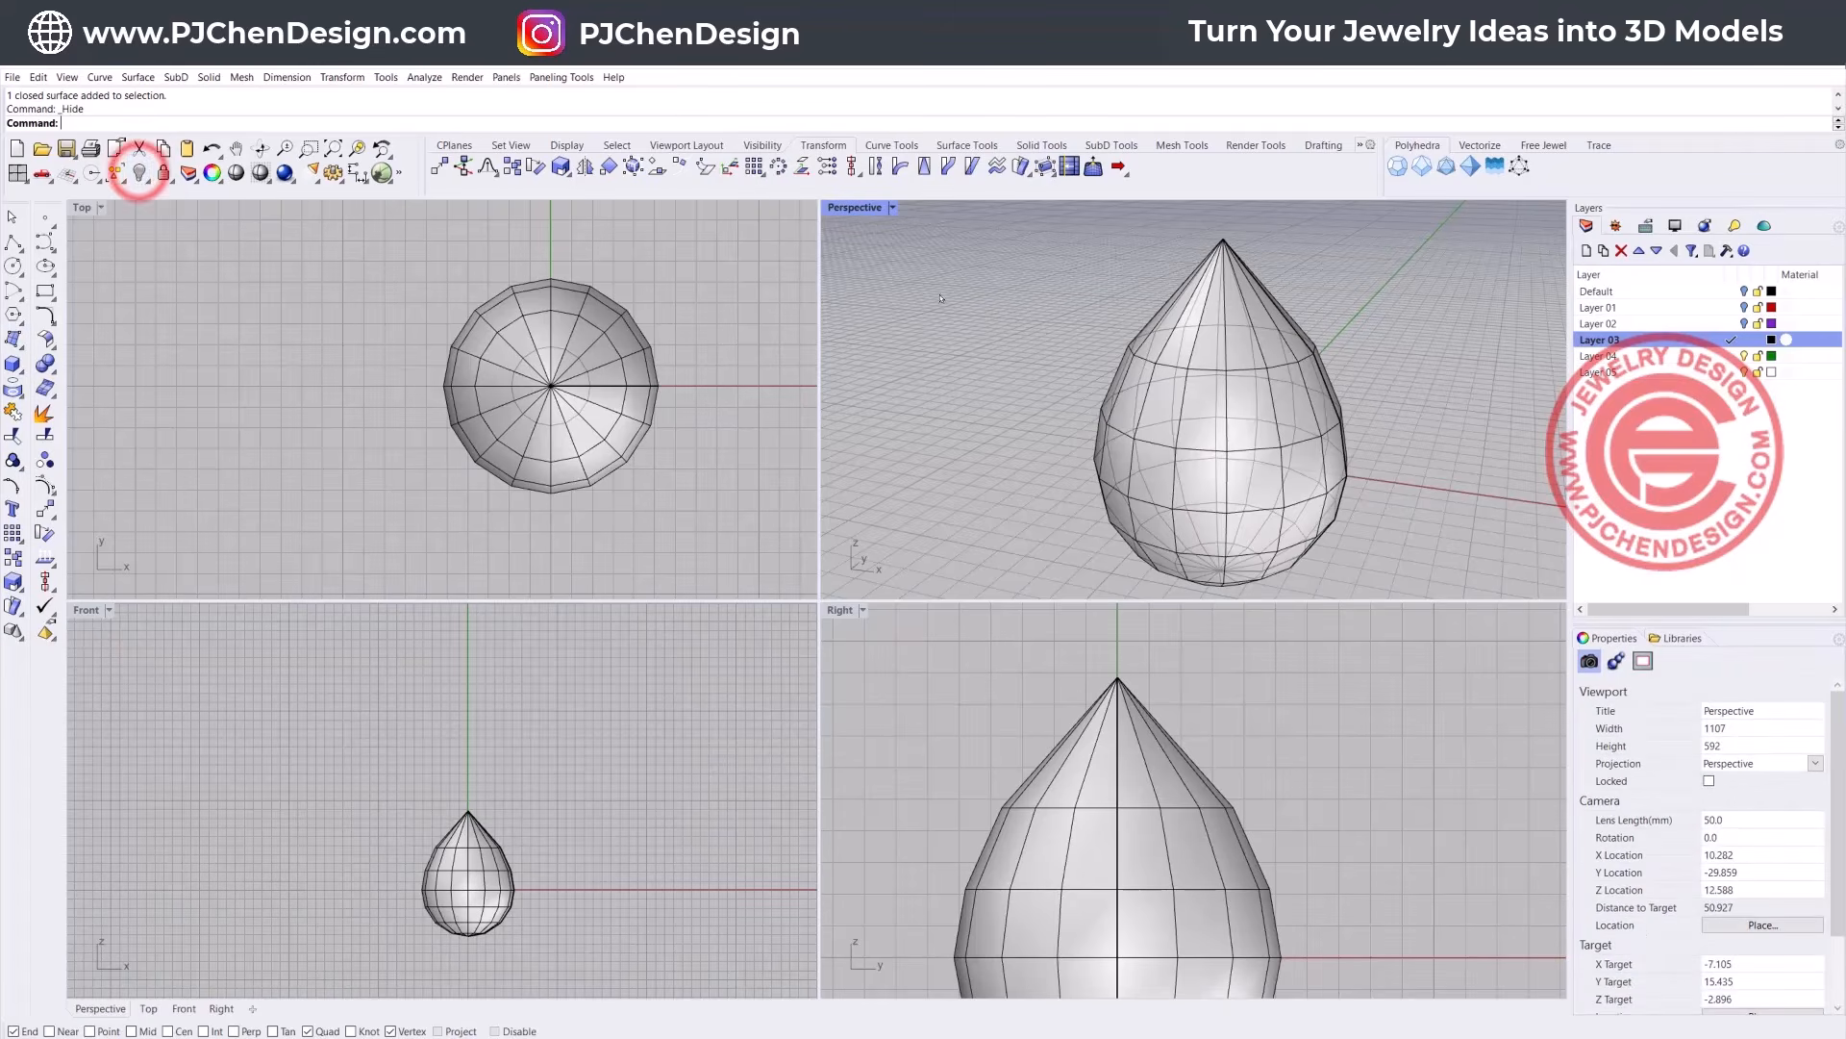
Step: Inspect the faceted teardrop mesh in the Perspective view in Rendered display mode, then return the view to Ghosted
{"action": "left_click", "coordinate": [892, 208]}
{"action": "left_click", "coordinate": [891, 309]}
{"action": "mouse_move", "coordinate": [1202, 466]}
{"action": "right_mouse_down"}
{"action": "mouse_move", "coordinate": [1192, 429]}
{"action": "mouse_move", "coordinate": [1133, 445]}
{"action": "mouse_move", "coordinate": [1096, 429]}
{"action": "mouse_move", "coordinate": [1236, 472]}
{"action": "right_mouse_up"}
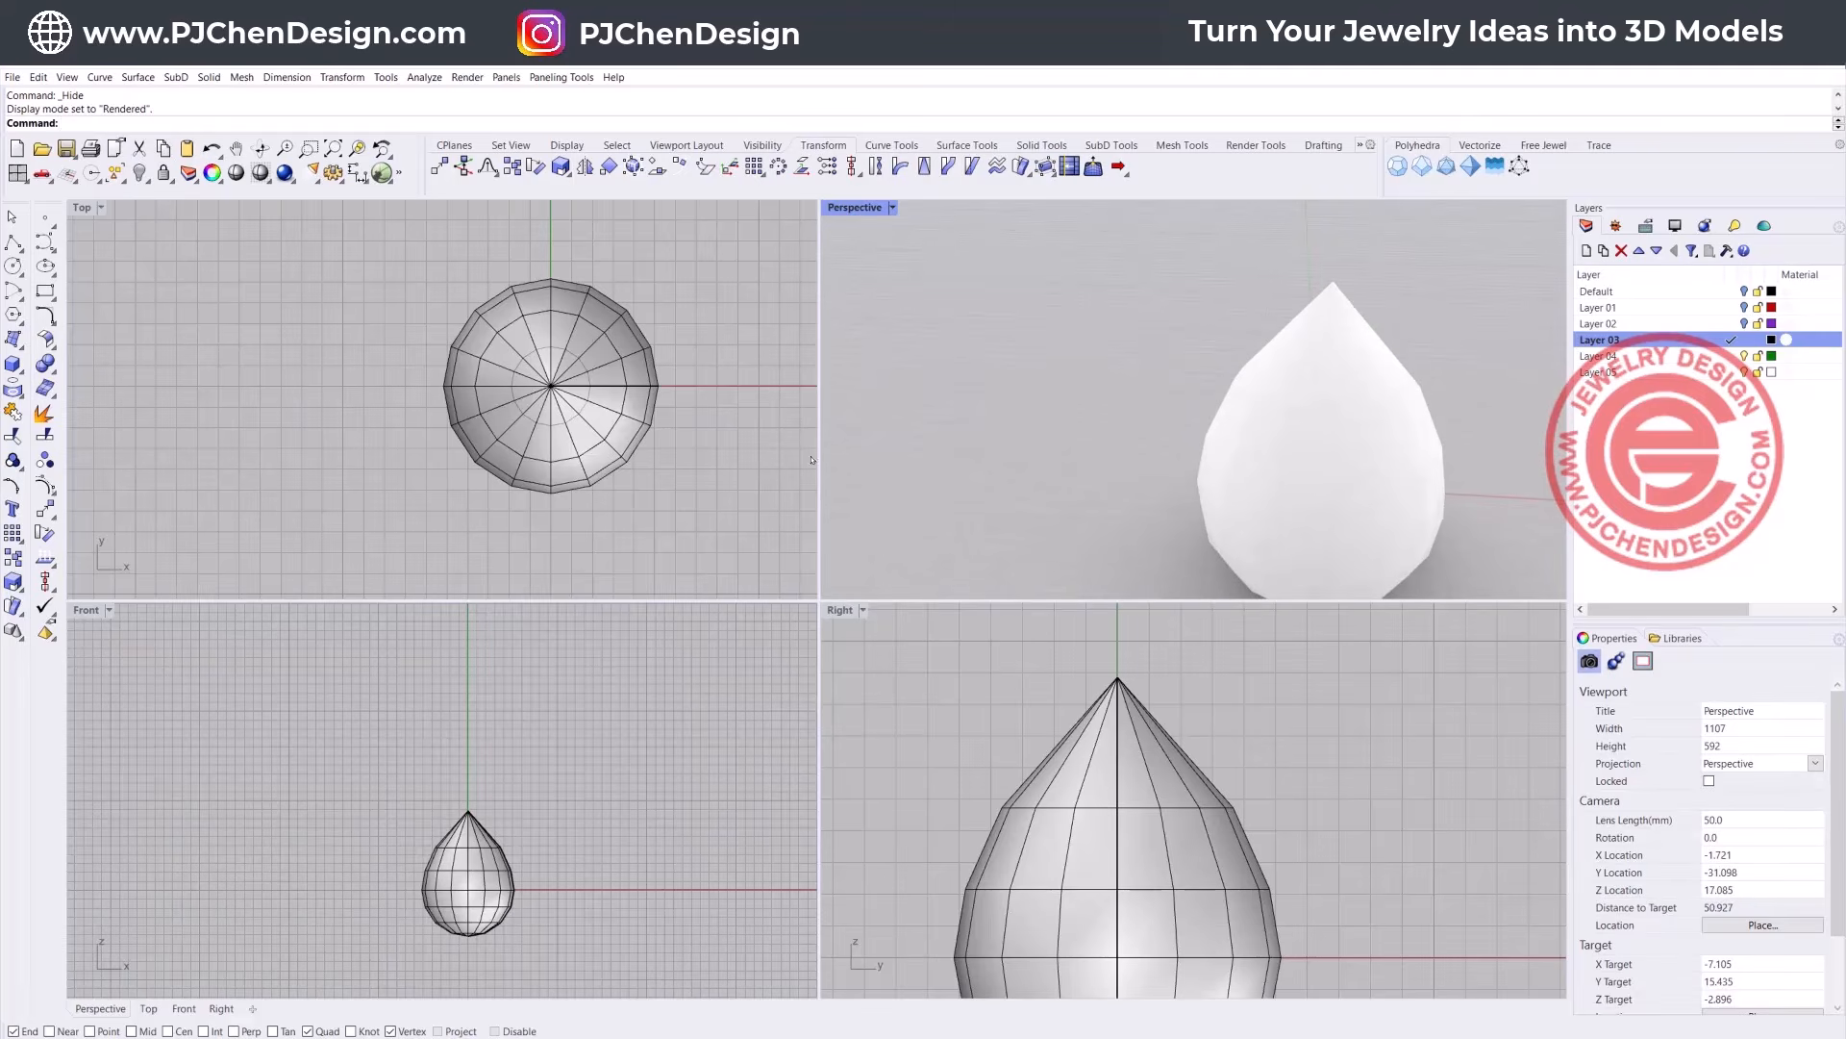
{"action": "scroll", "coordinate": [612, 368], "scroll_direction": "down", "scroll_amount": 5}
{"action": "left_click", "coordinate": [895, 206]}
{"action": "left_click", "coordinate": [865, 330]}
{"action": "scroll", "coordinate": [1176, 430], "scroll_direction": "down", "scroll_amount": 6}
{"action": "right_click_drag", "start_coordinate": [1199, 452], "coordinate": [1145, 411], "text": "shift"}
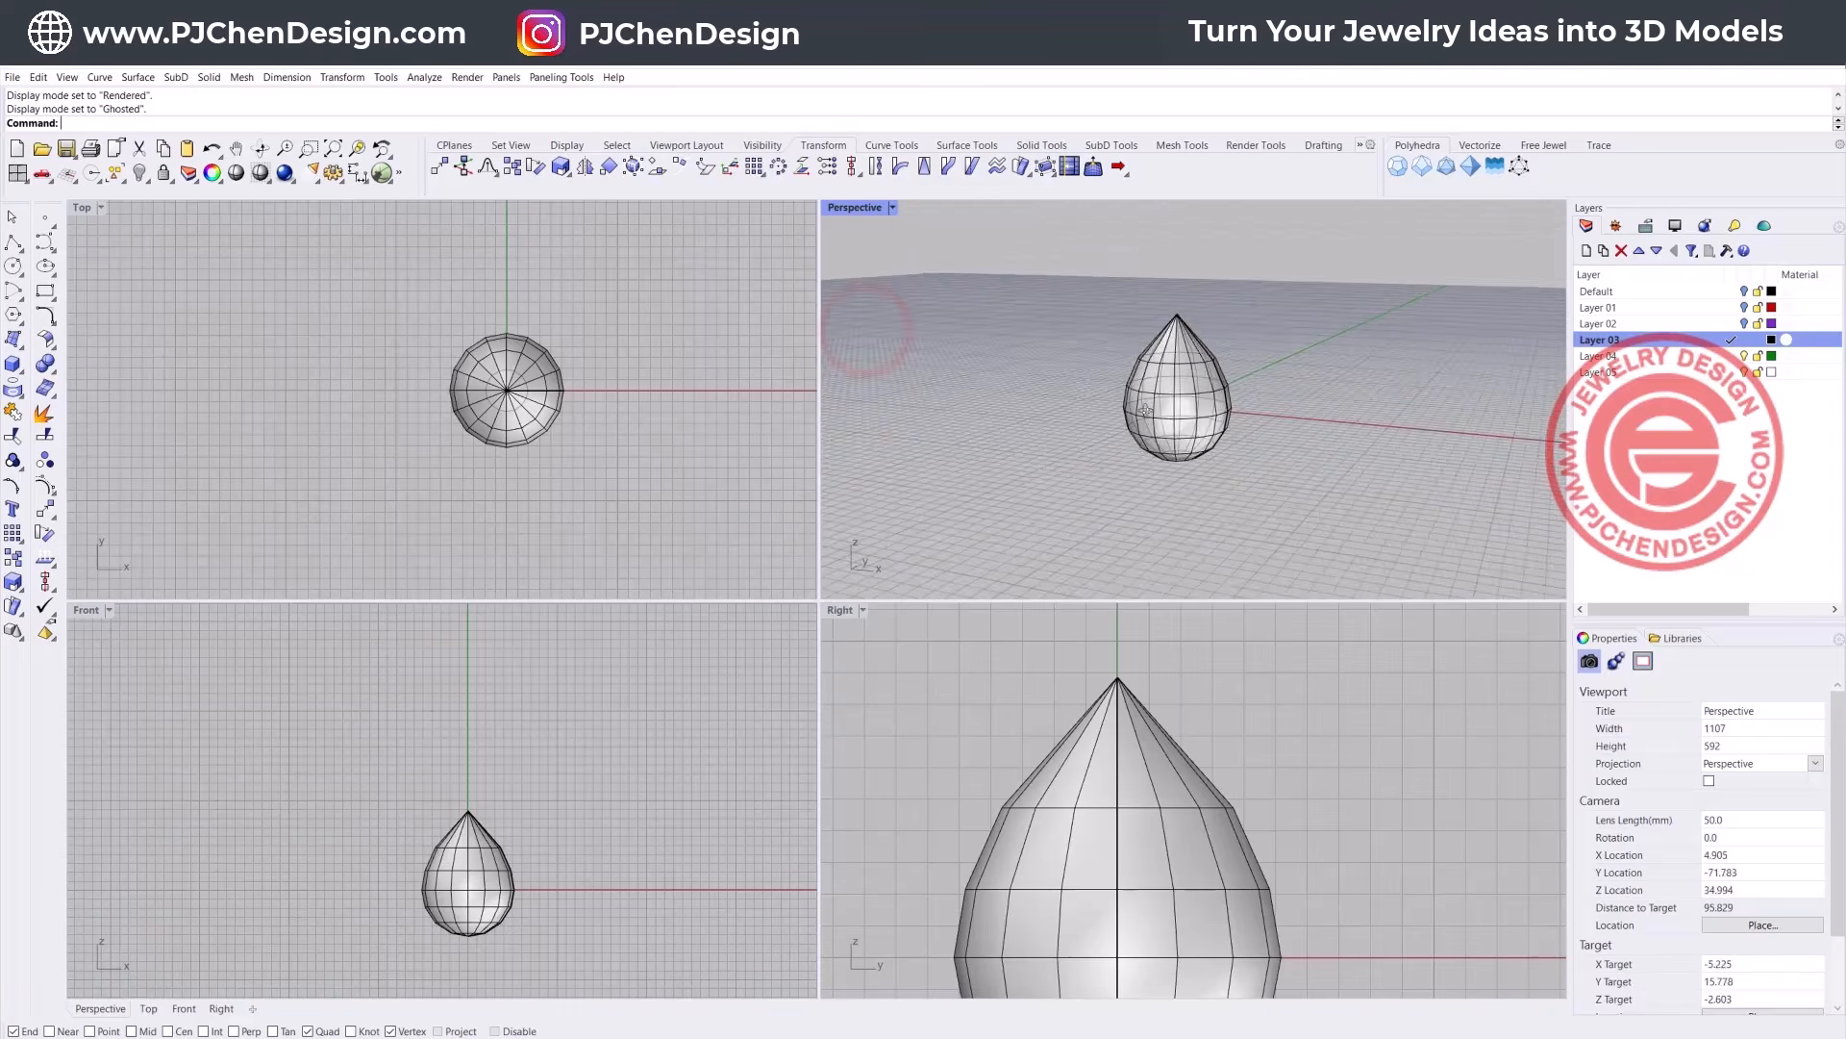
{"action": "scroll", "coordinate": [1155, 408], "scroll_direction": "up", "scroll_amount": 6}
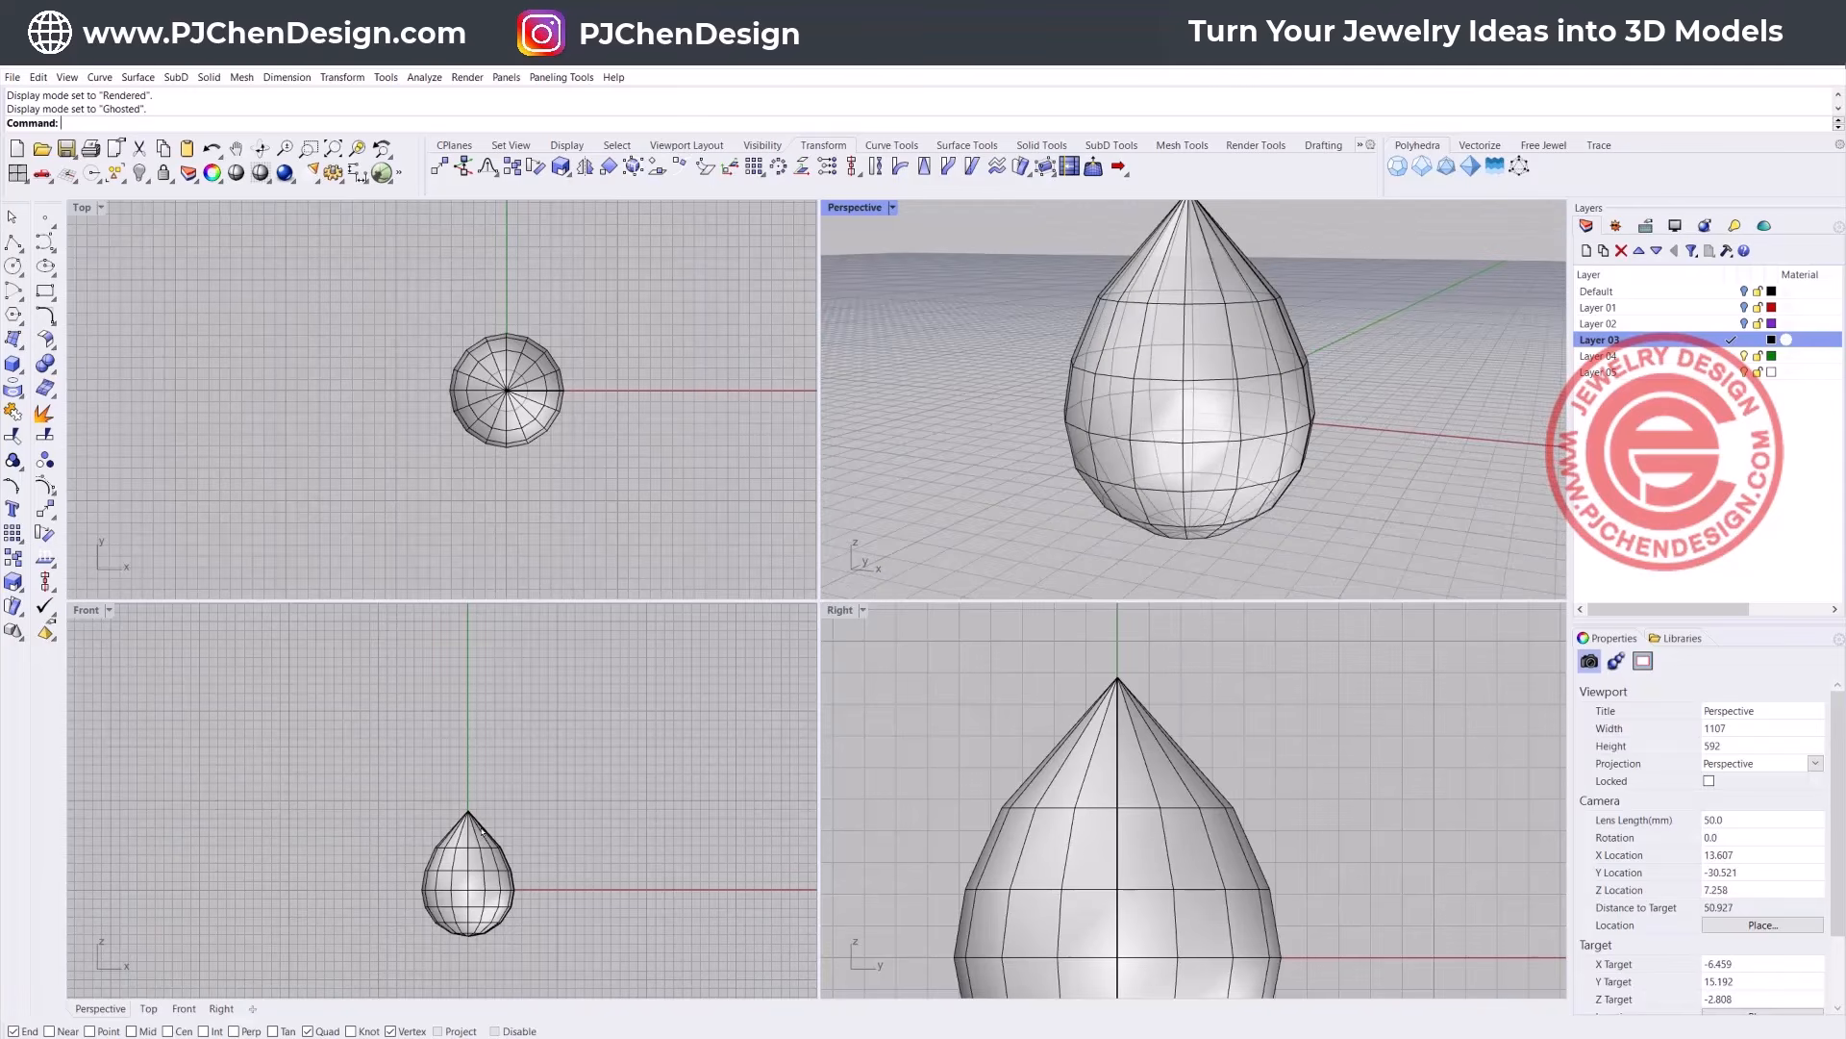
{"action": "scroll", "coordinate": [482, 829], "scroll_direction": "up", "scroll_amount": 6}
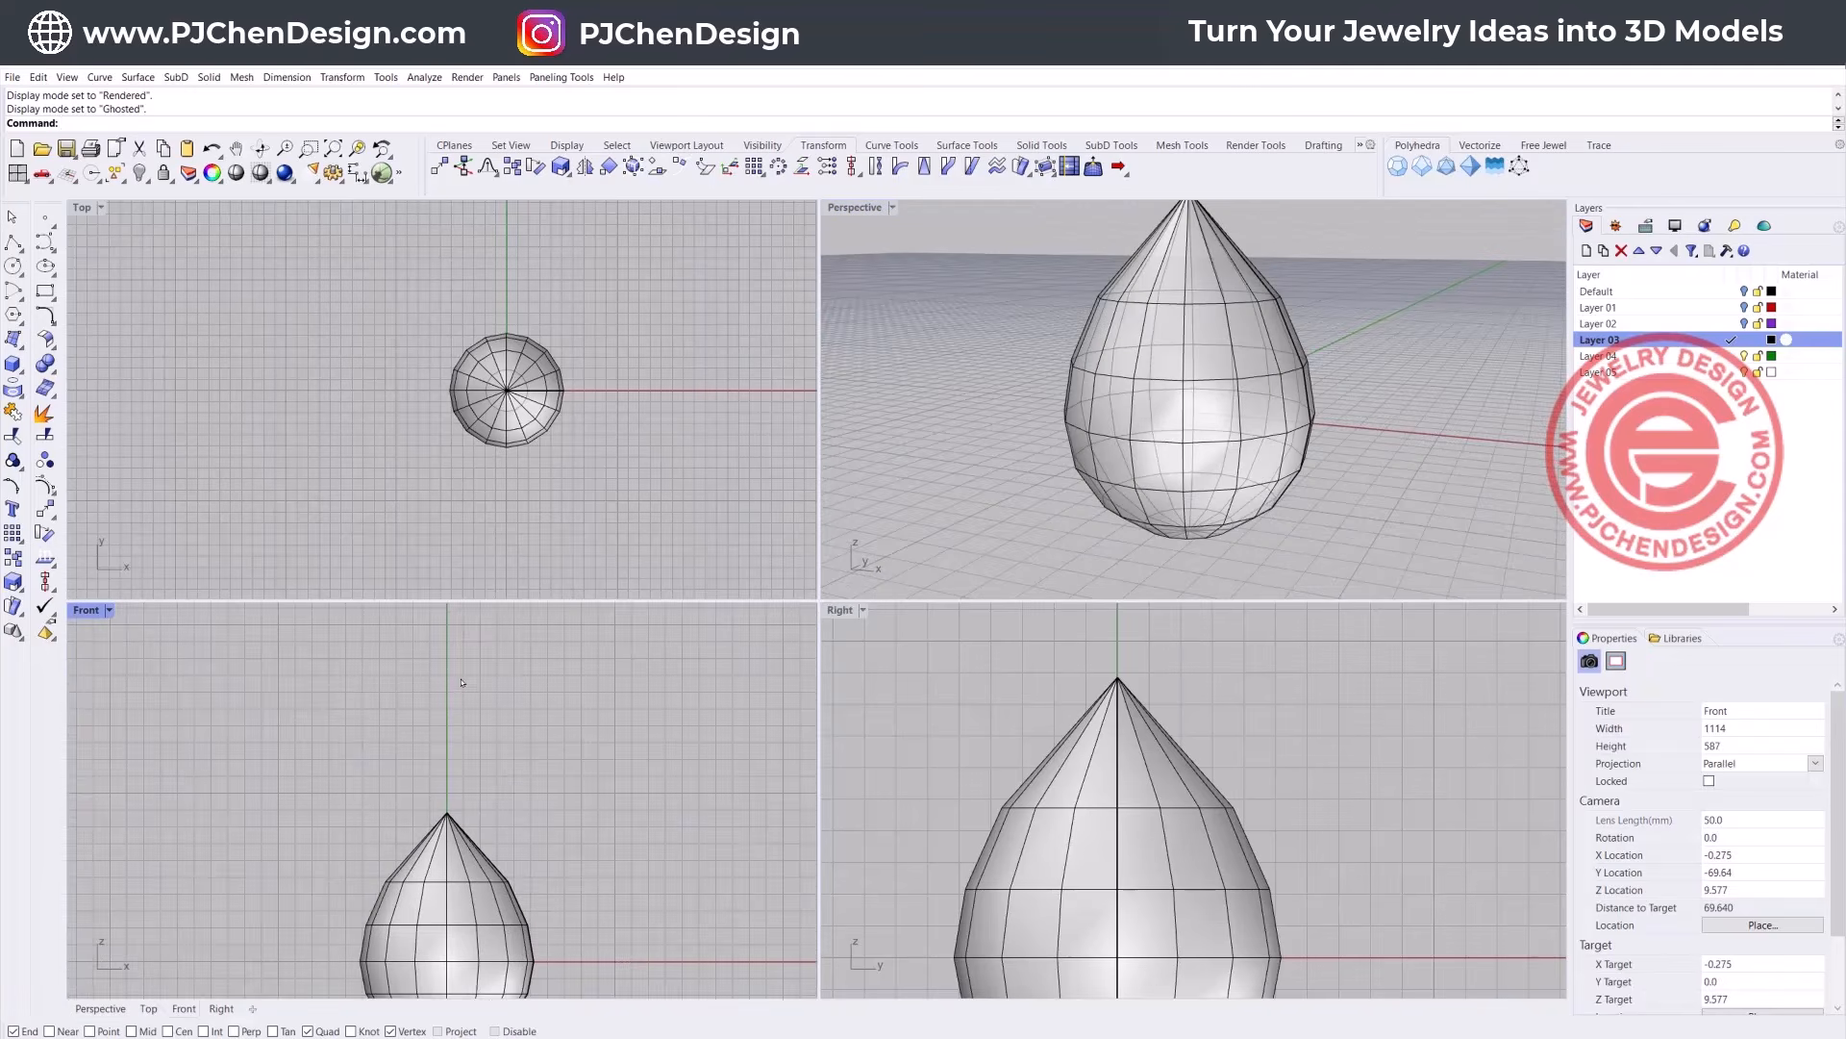
Step: Draw a solid box centered on the origin (0), with a square base inside the teardrop's outline and its height extending above the tip
{"action": "scroll", "coordinate": [459, 683], "scroll_direction": "down", "scroll_amount": 4}
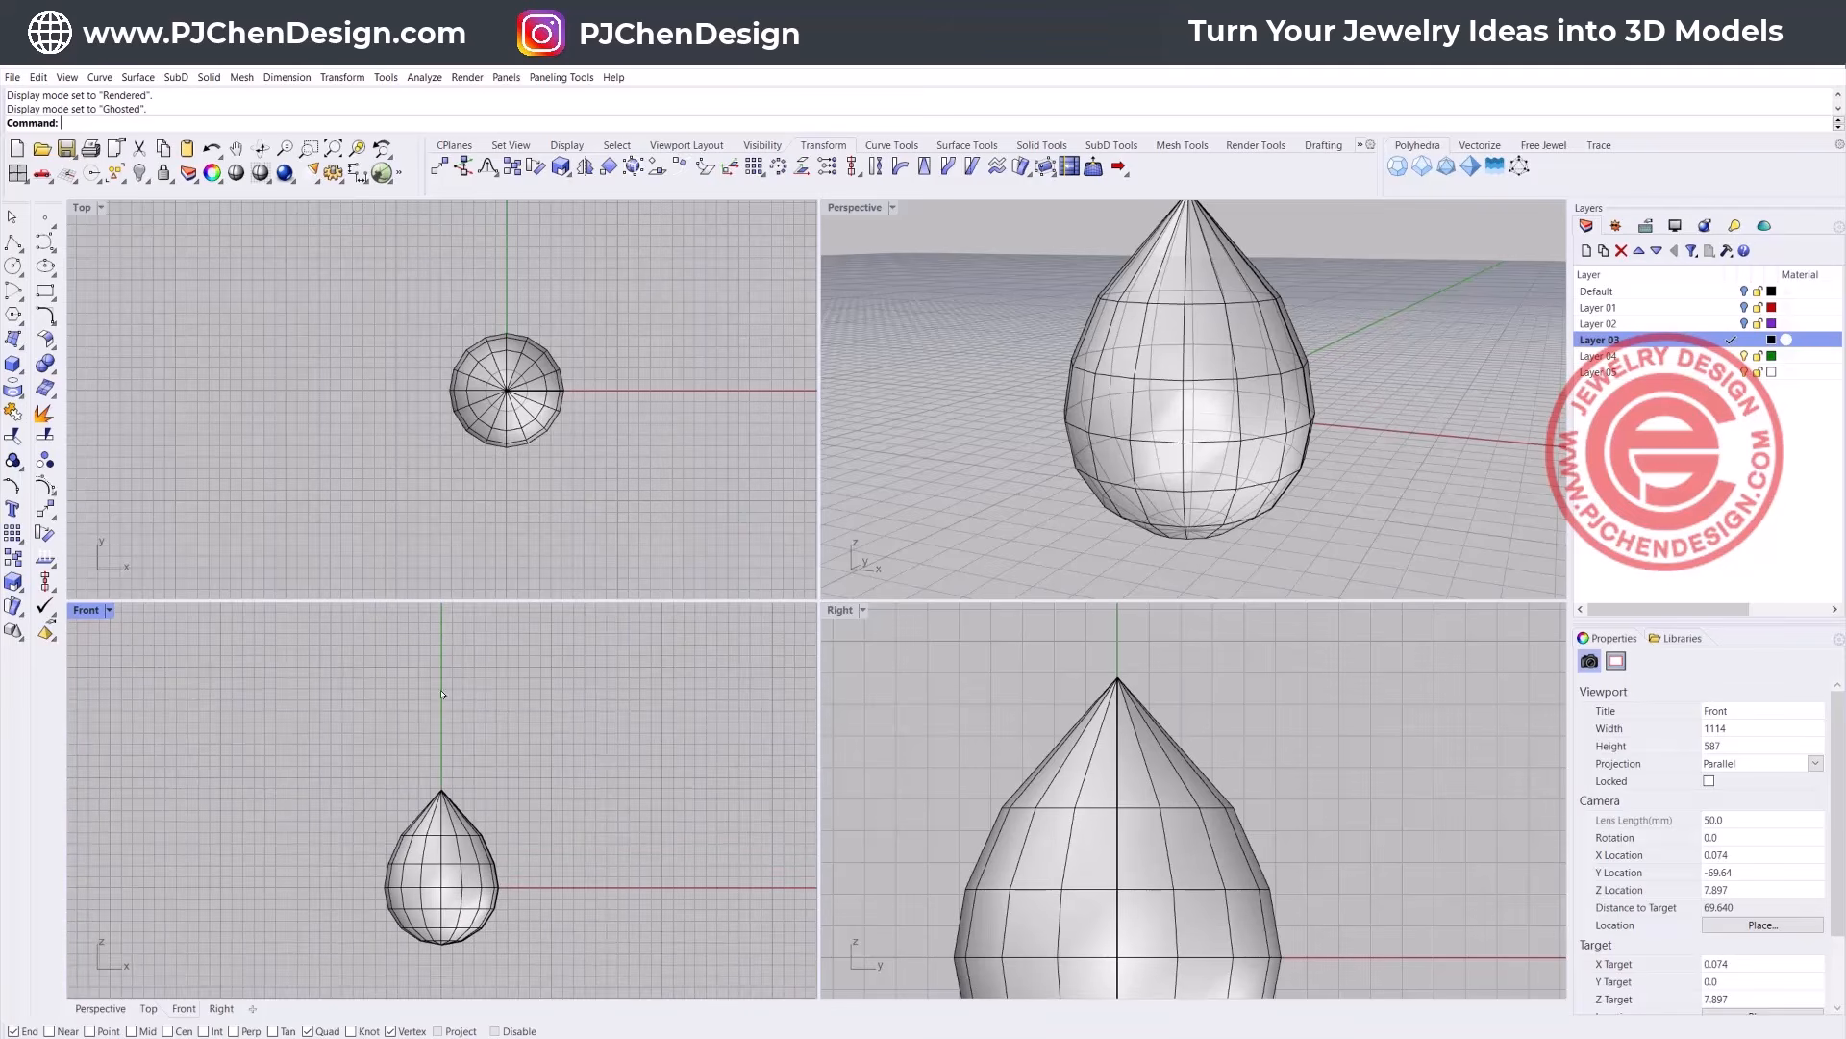
{"action": "left_click", "coordinate": [13, 362]}
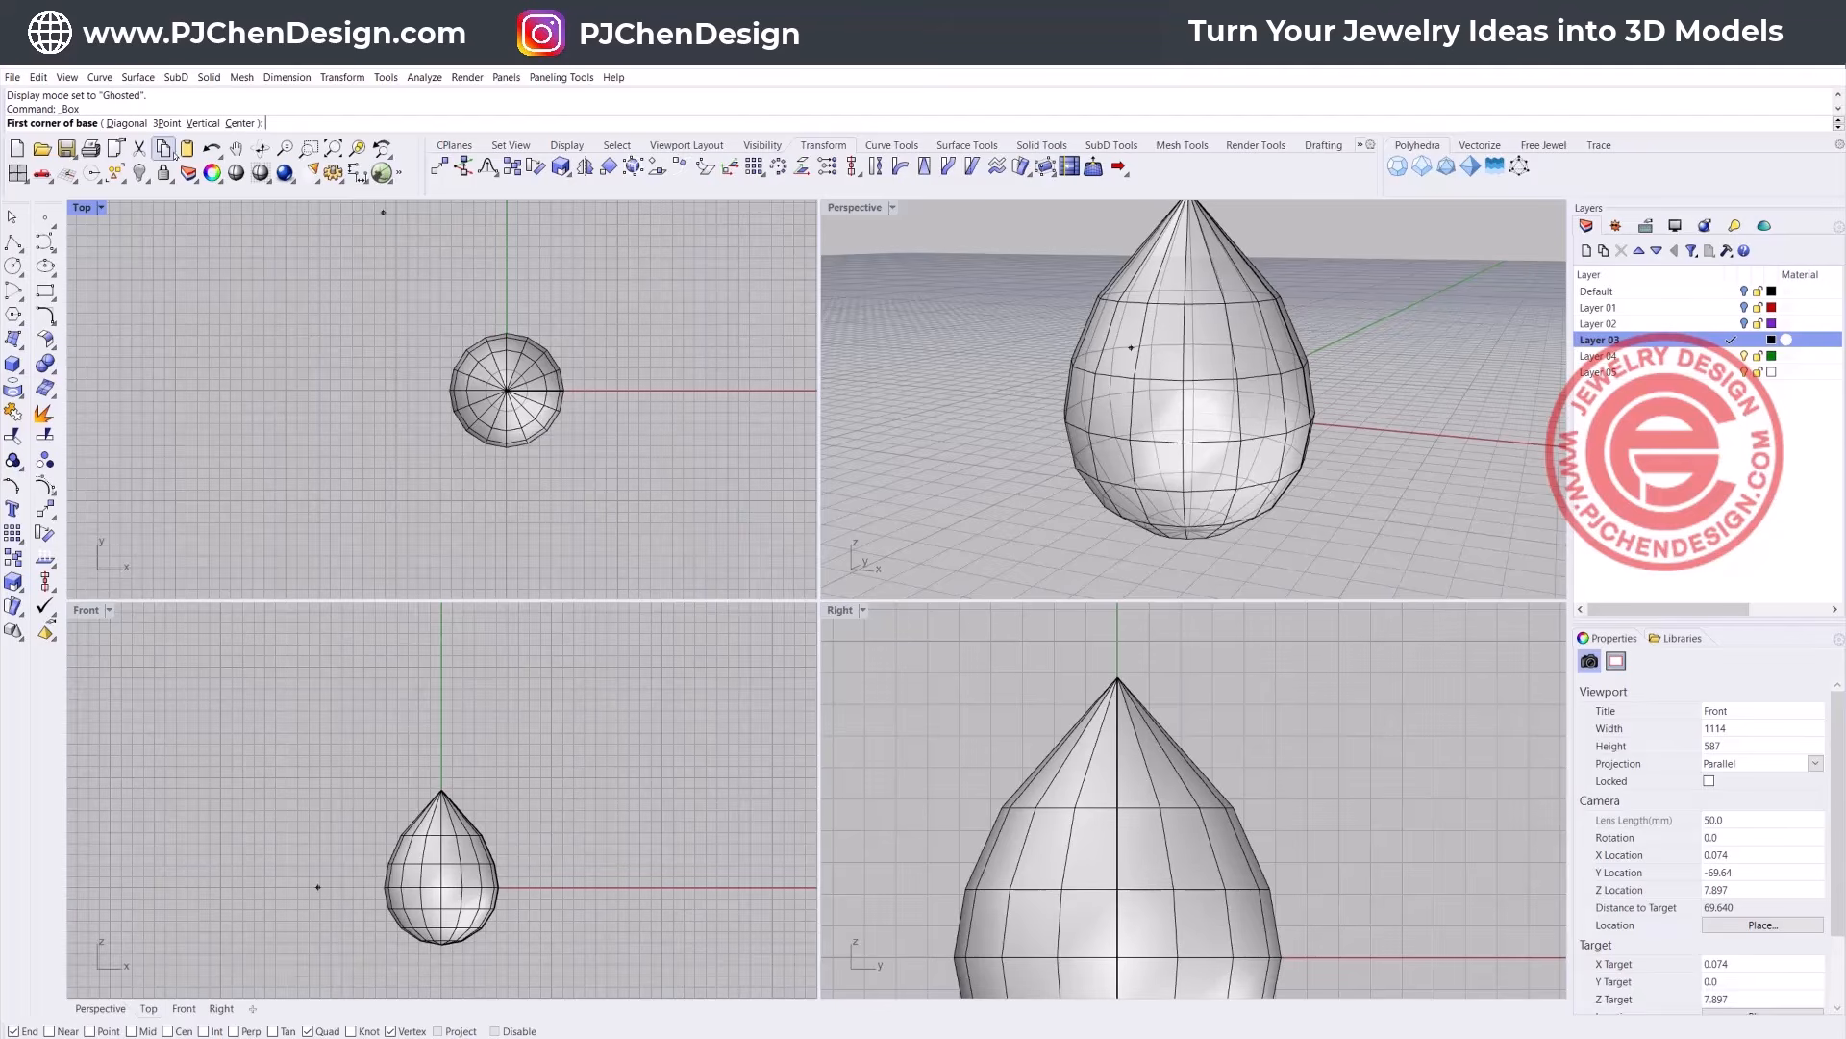
{"action": "left_click", "coordinate": [240, 123]}
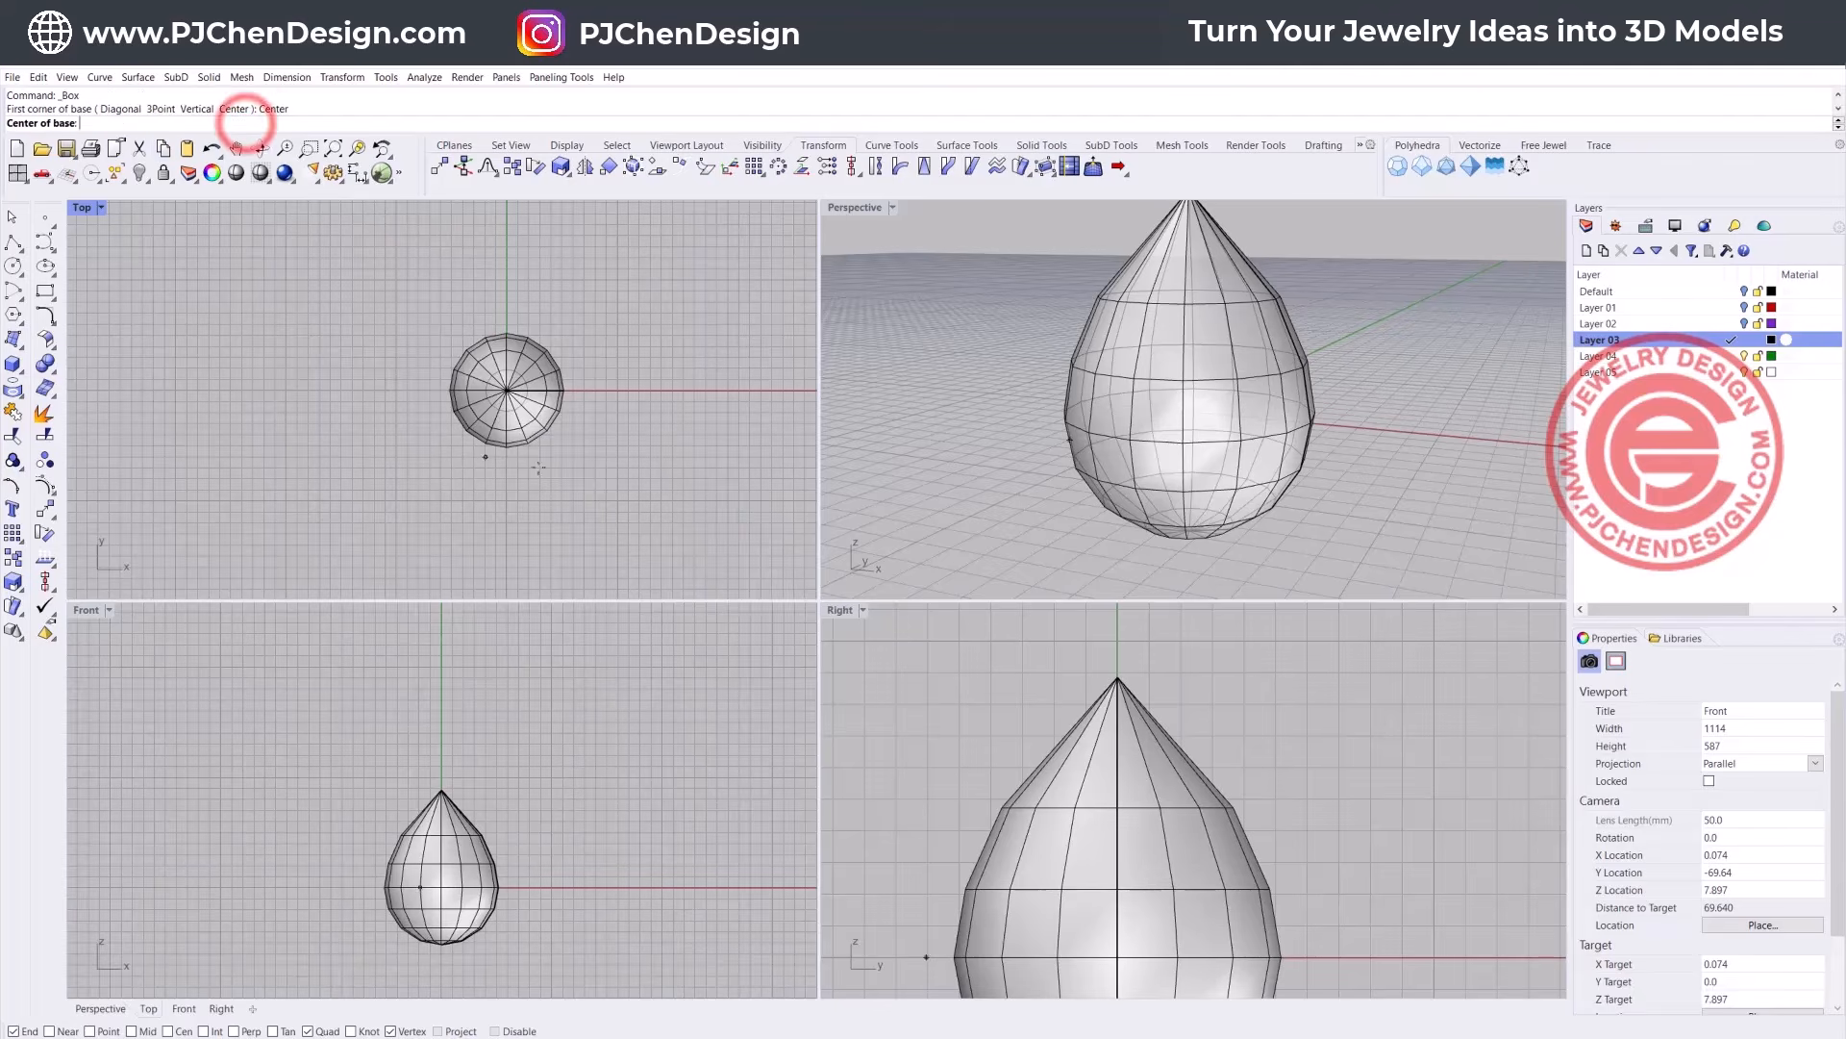
{"action": "type", "text": "0"}
{"action": "key", "text": "Return"}
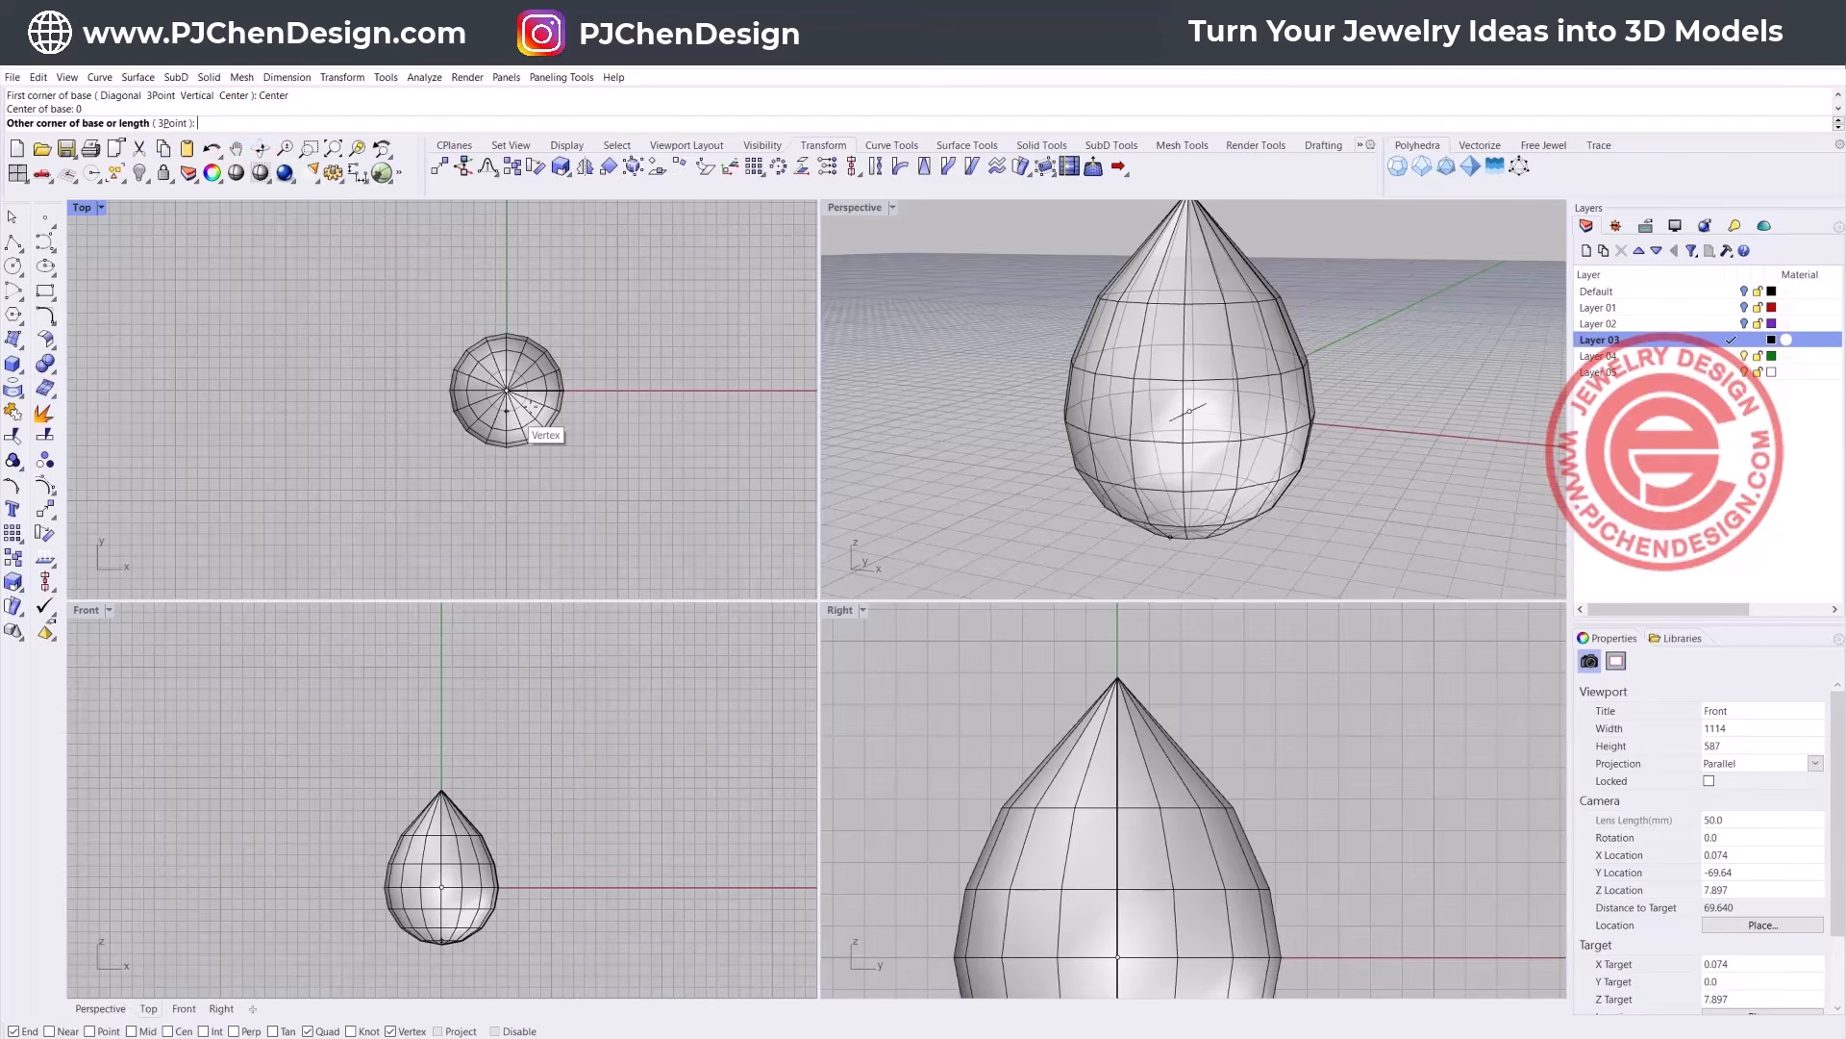
{"action": "scroll", "coordinate": [545, 386], "scroll_direction": "up", "scroll_amount": 3}
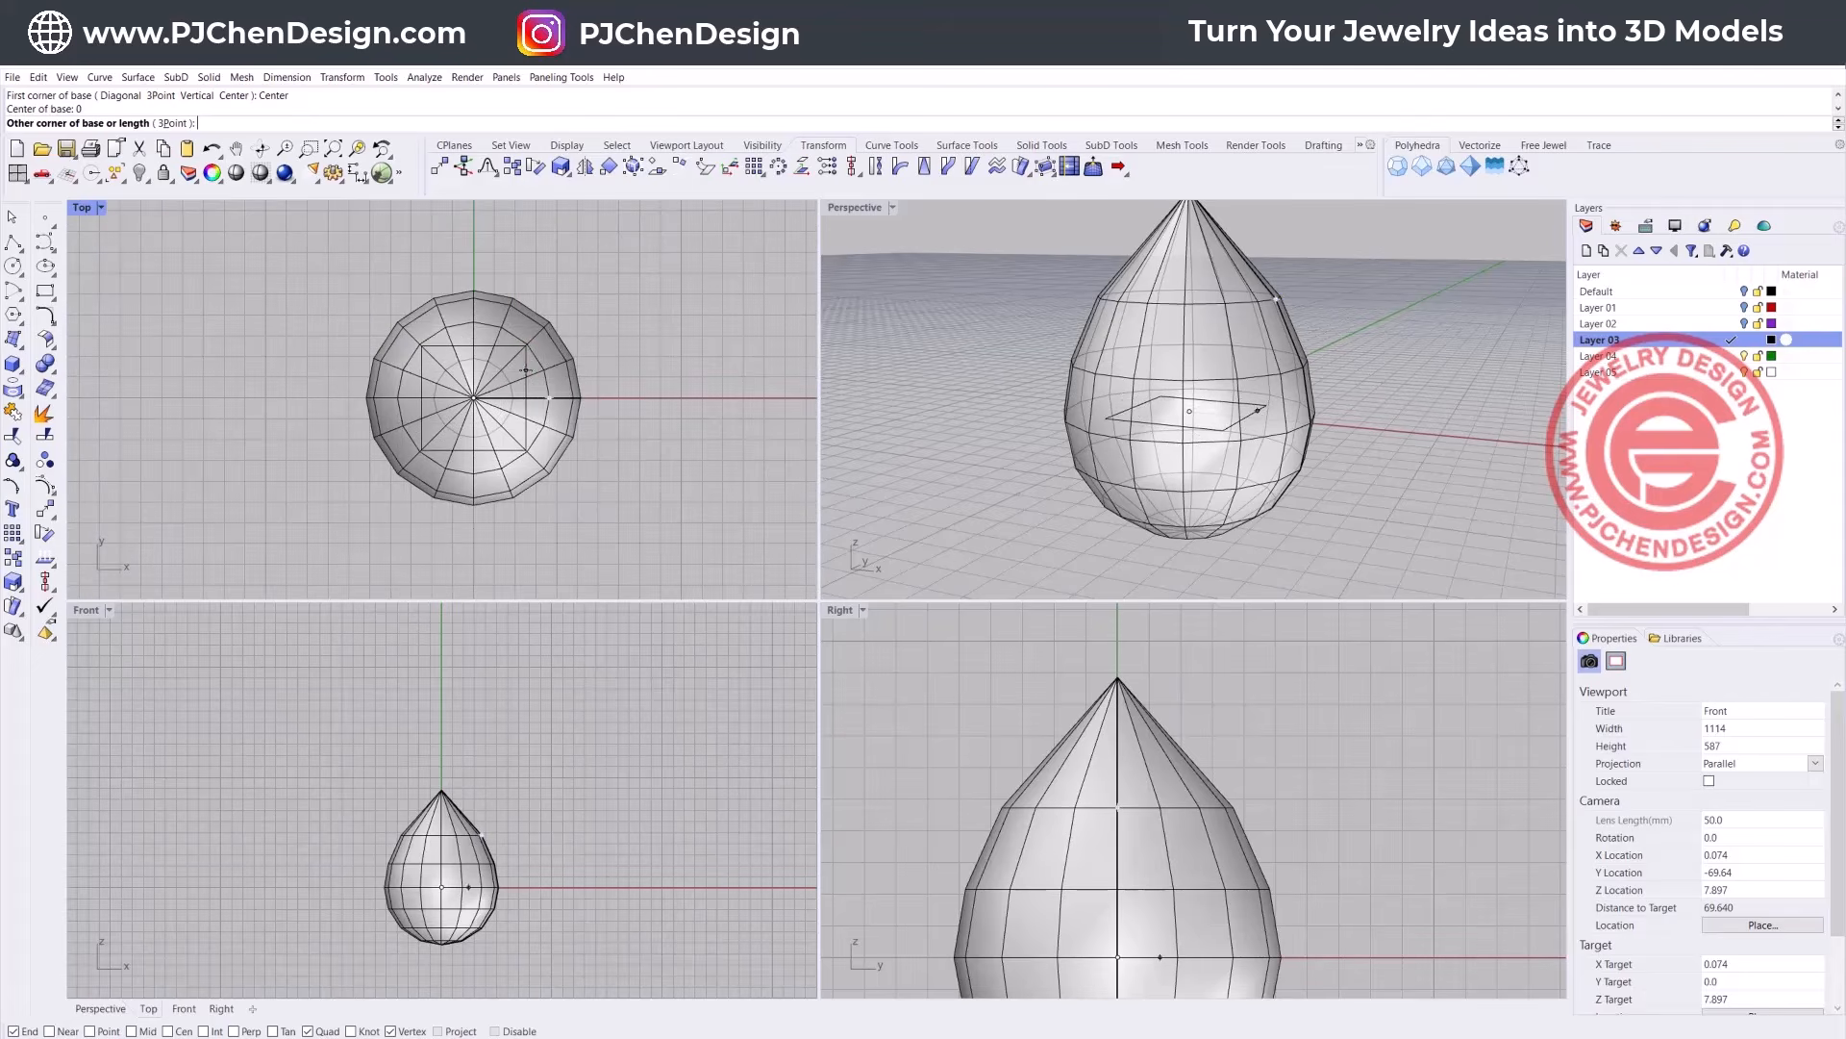
{"action": "left_click", "coordinate": [525, 370]}
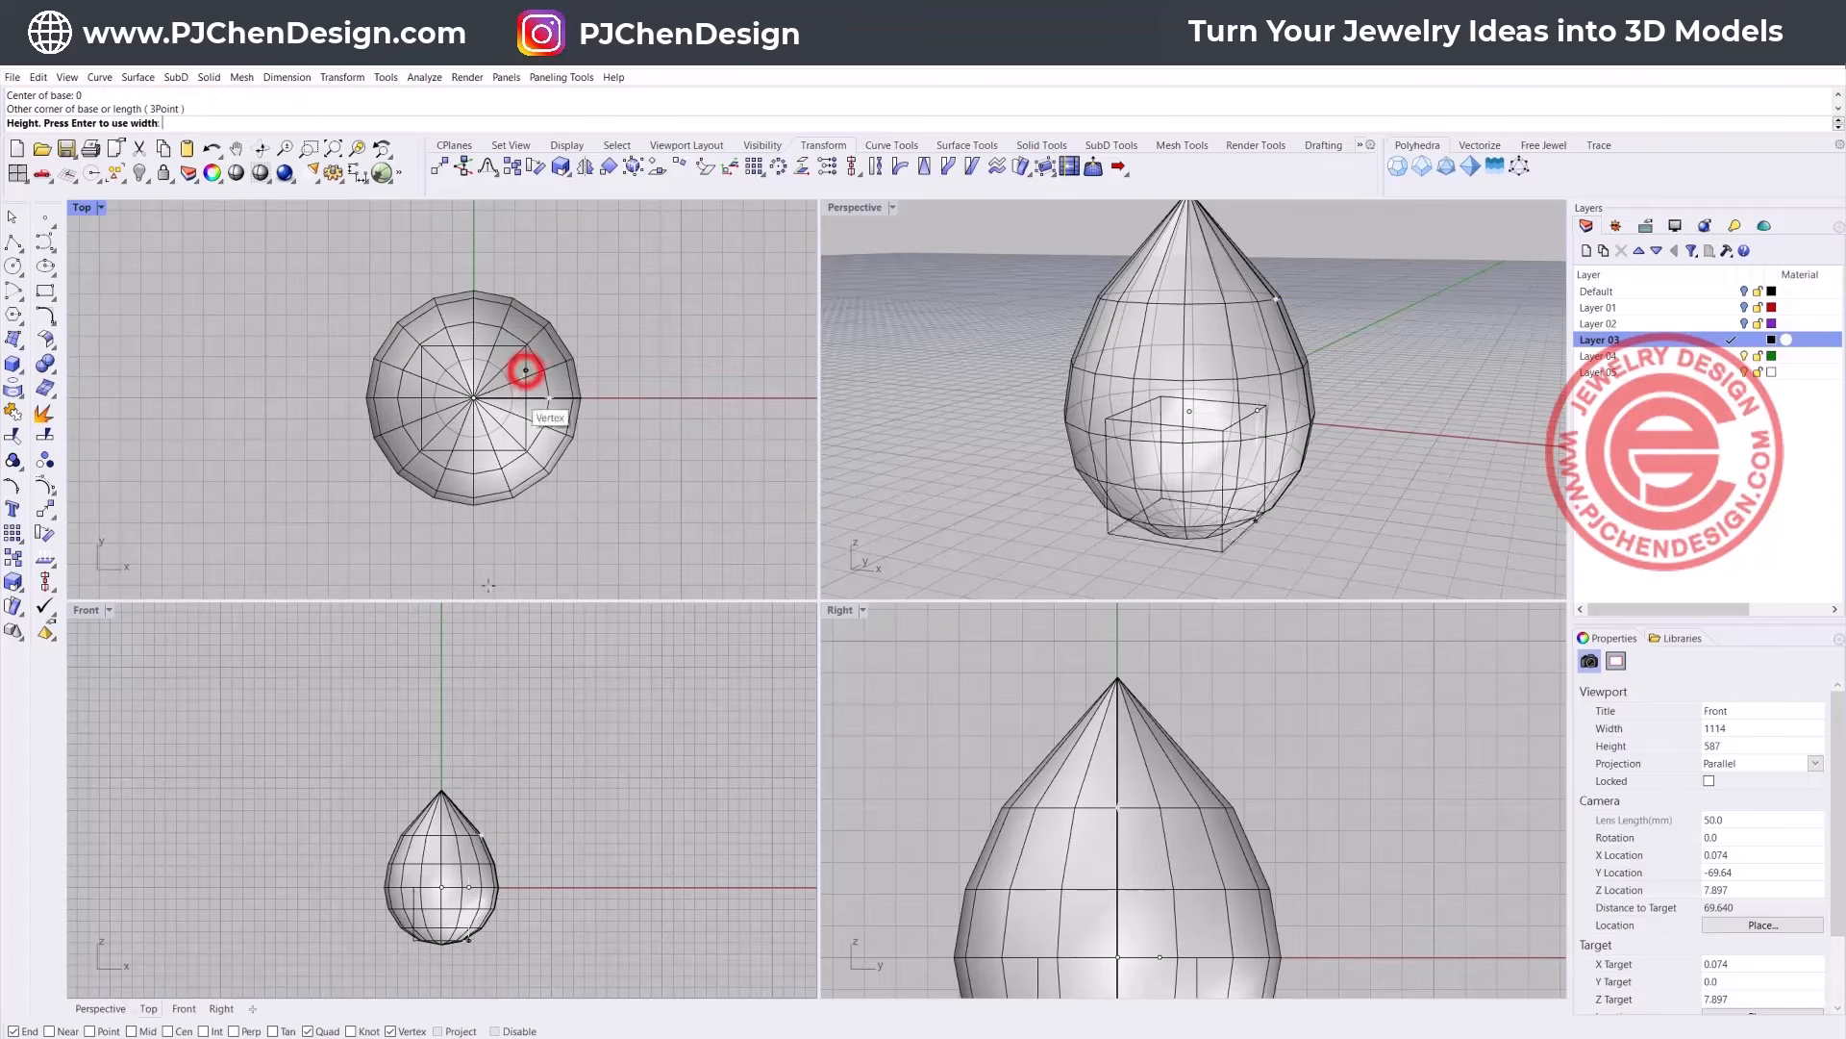
{"action": "left_click", "coordinate": [470, 726]}
{"action": "left_click", "coordinate": [470, 730]}
{"action": "scroll", "coordinate": [445, 750], "scroll_direction": "up", "scroll_amount": 2}
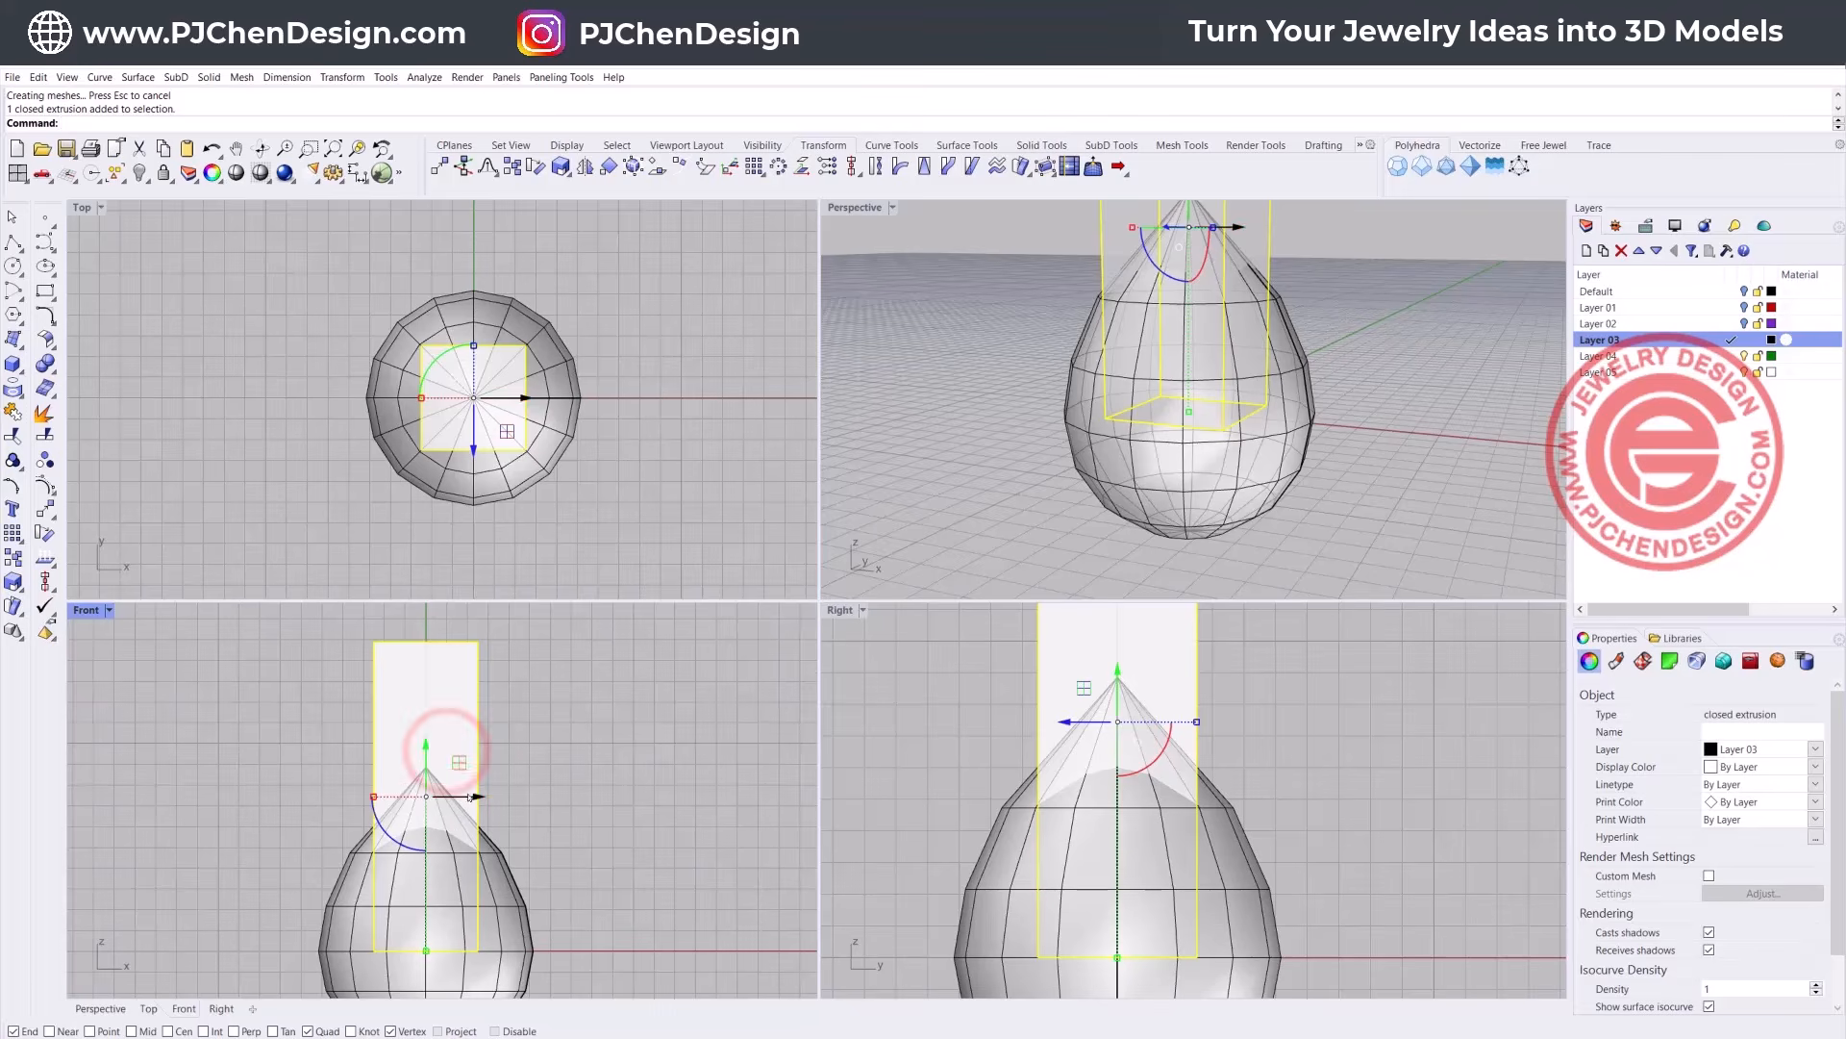
Step: Scale the box up uniformly and raise it so its base sits at the shoulder of the teardrop
{"action": "scroll", "coordinate": [491, 770], "scroll_direction": "down", "scroll_amount": 2}
{"action": "left_click_drag", "start_coordinate": [432, 777], "coordinate": [389, 705]}
{"action": "scroll", "coordinate": [400, 851], "scroll_direction": "up", "scroll_amount": 4}
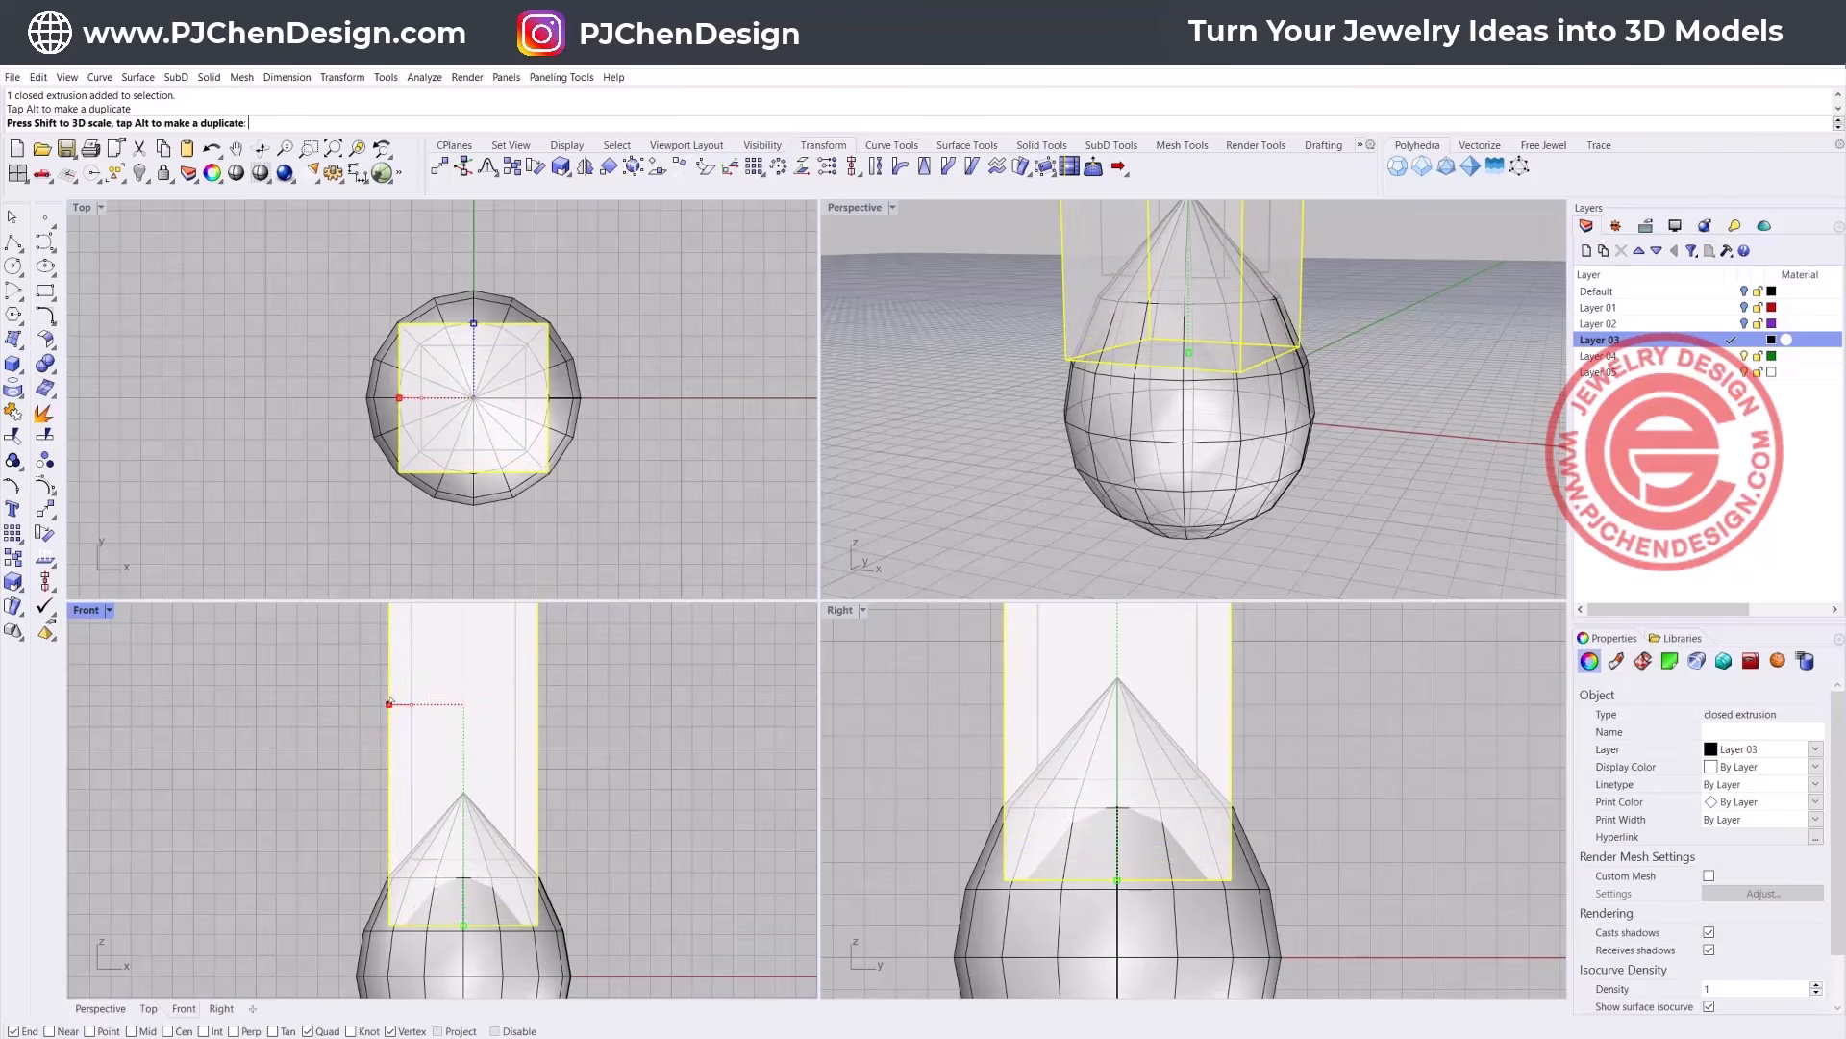
{"action": "scroll", "coordinate": [467, 762], "scroll_direction": "down", "scroll_amount": 2}
{"action": "left_click_drag", "start_coordinate": [482, 747], "coordinate": [483, 702]}
{"action": "scroll", "coordinate": [485, 745], "scroll_direction": "down", "scroll_amount": 4}
{"action": "left_click_drag", "start_coordinate": [482, 861], "coordinate": [483, 821]}
{"action": "left_click_drag", "start_coordinate": [485, 699], "coordinate": [485, 741]}
{"action": "left_click", "coordinate": [682, 804]}
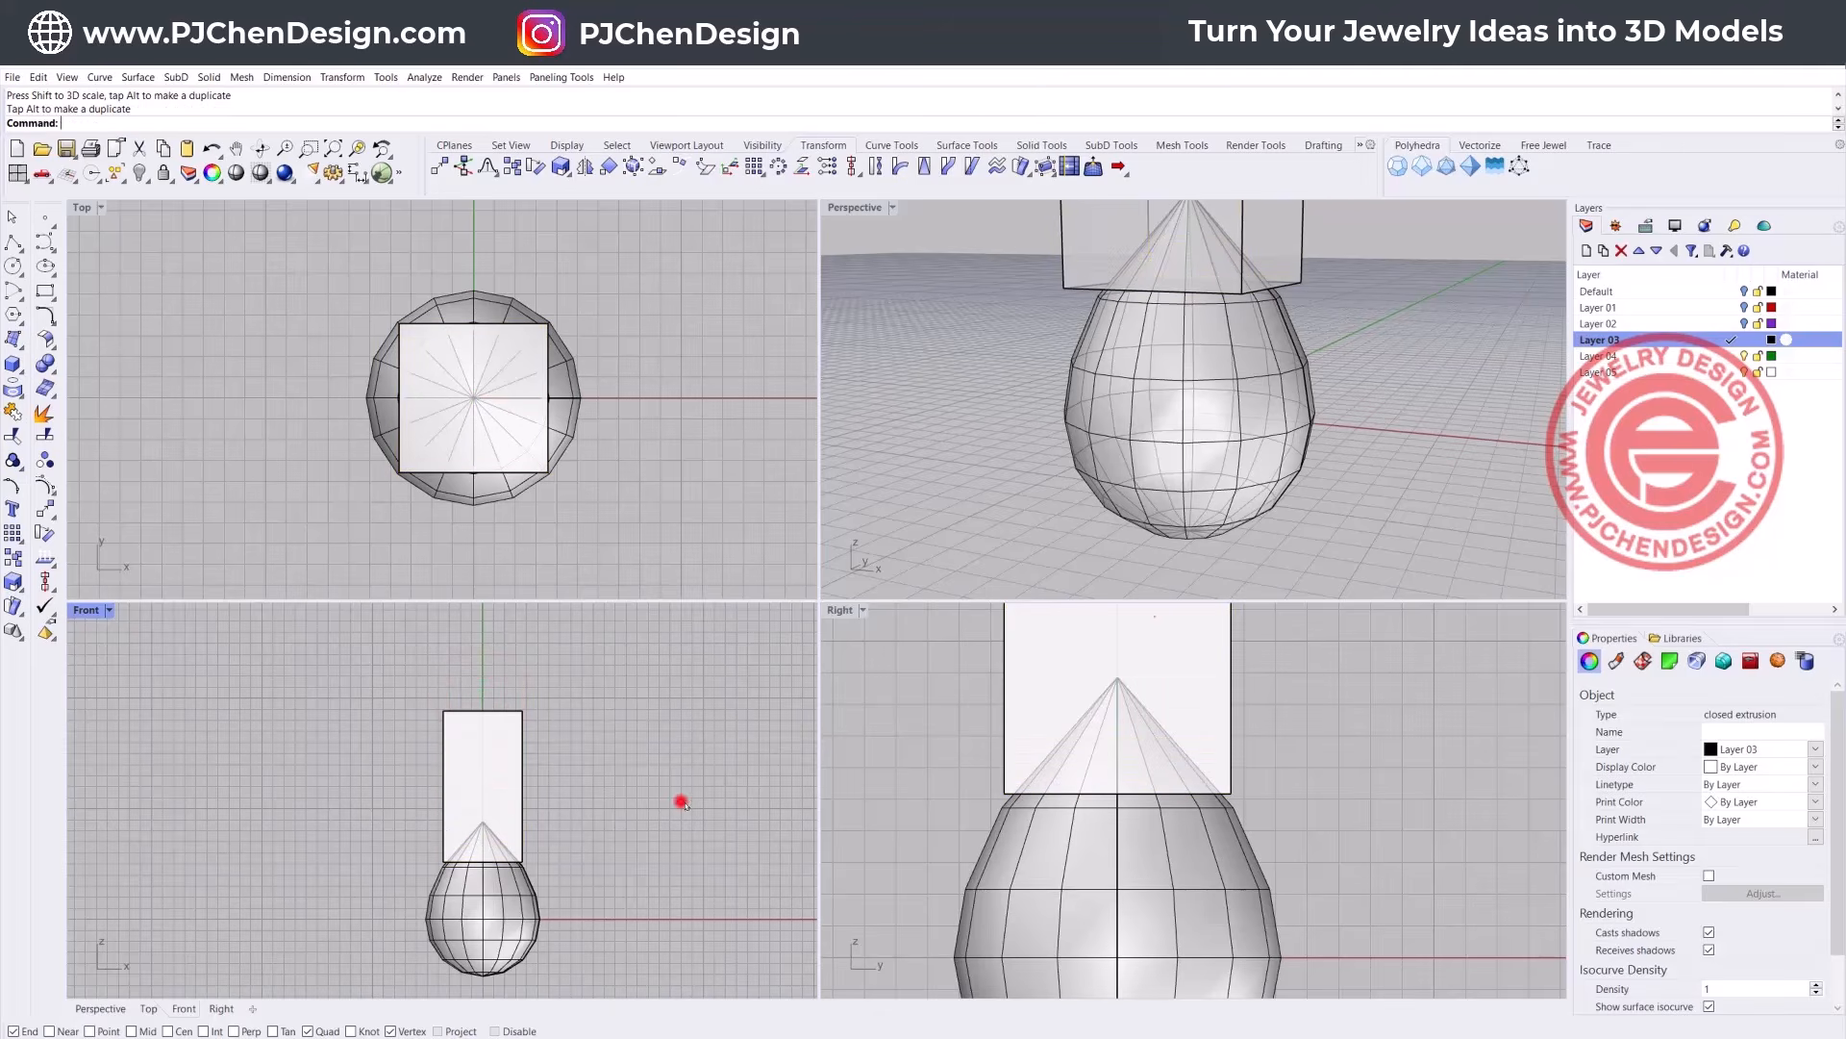
Step: Shrink only the top face of the box evenly toward its center, tapering the box to a narrow square tip
{"action": "right_click_drag", "start_coordinate": [1193, 413], "coordinate": [1144, 250]}
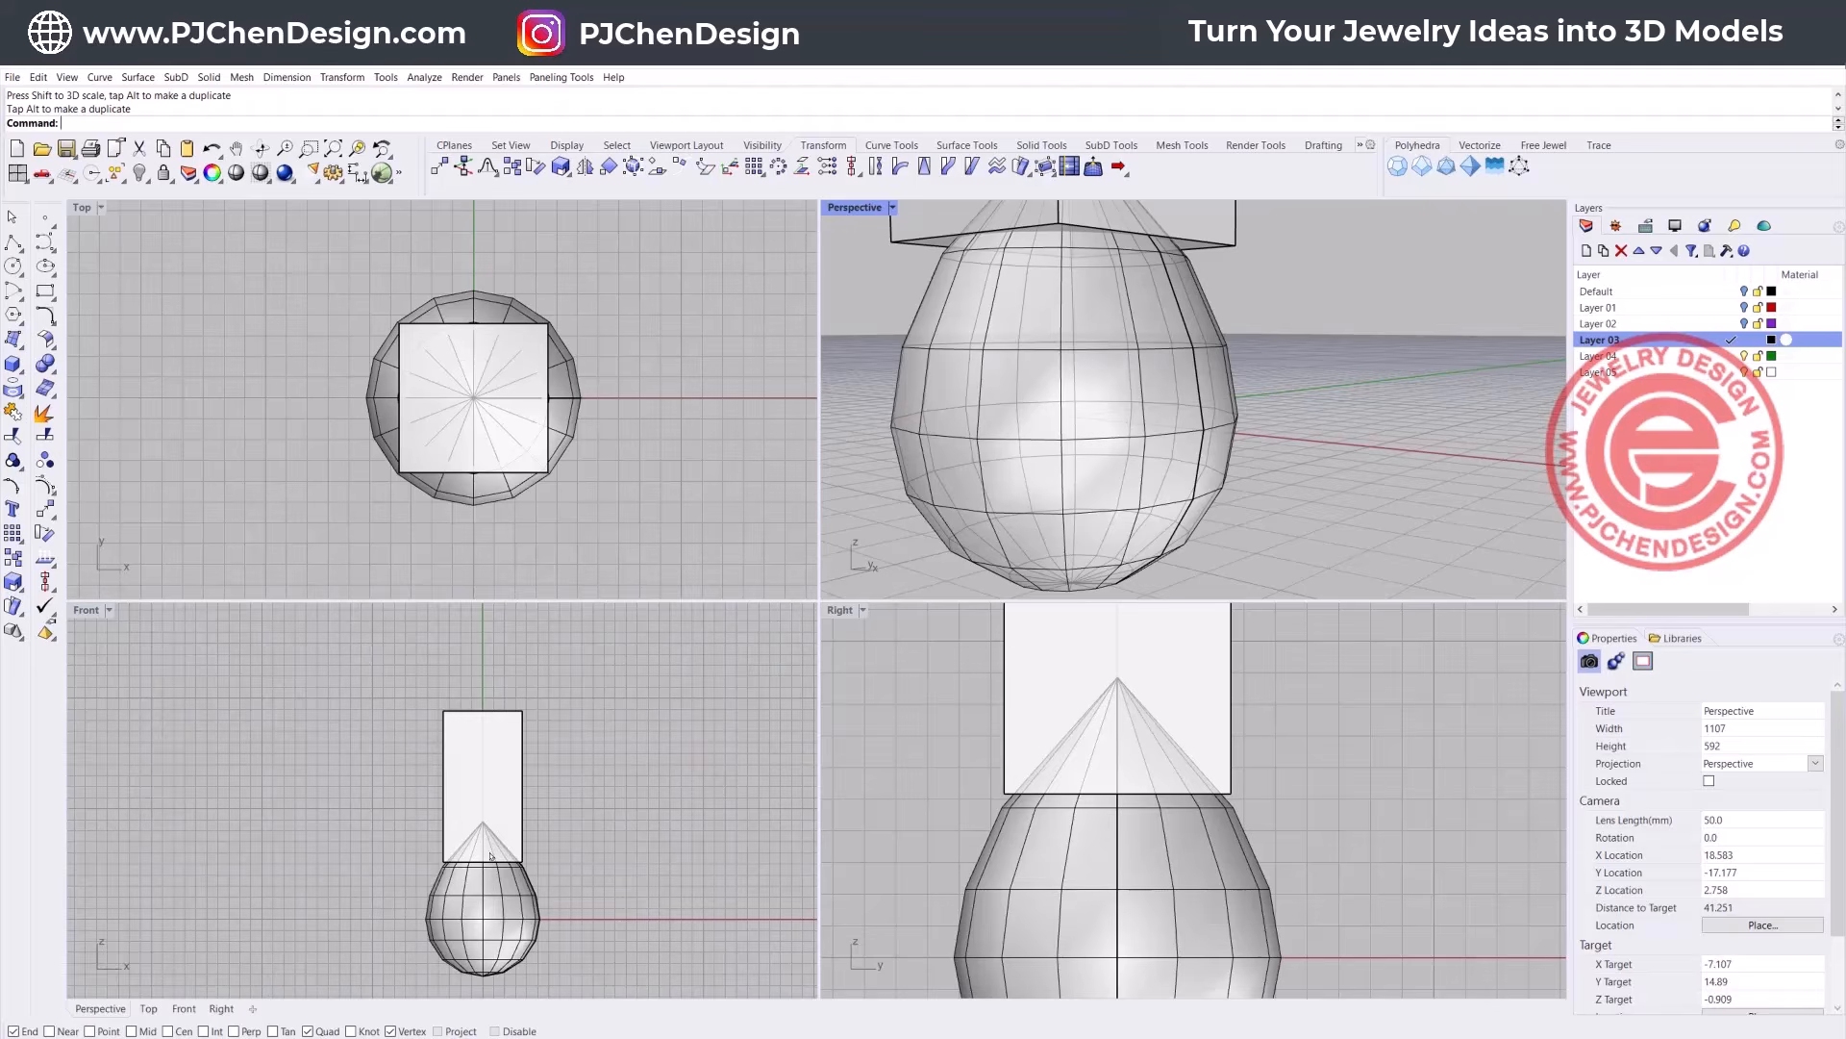
{"action": "scroll", "coordinate": [484, 856], "scroll_direction": "up", "scroll_amount": 4}
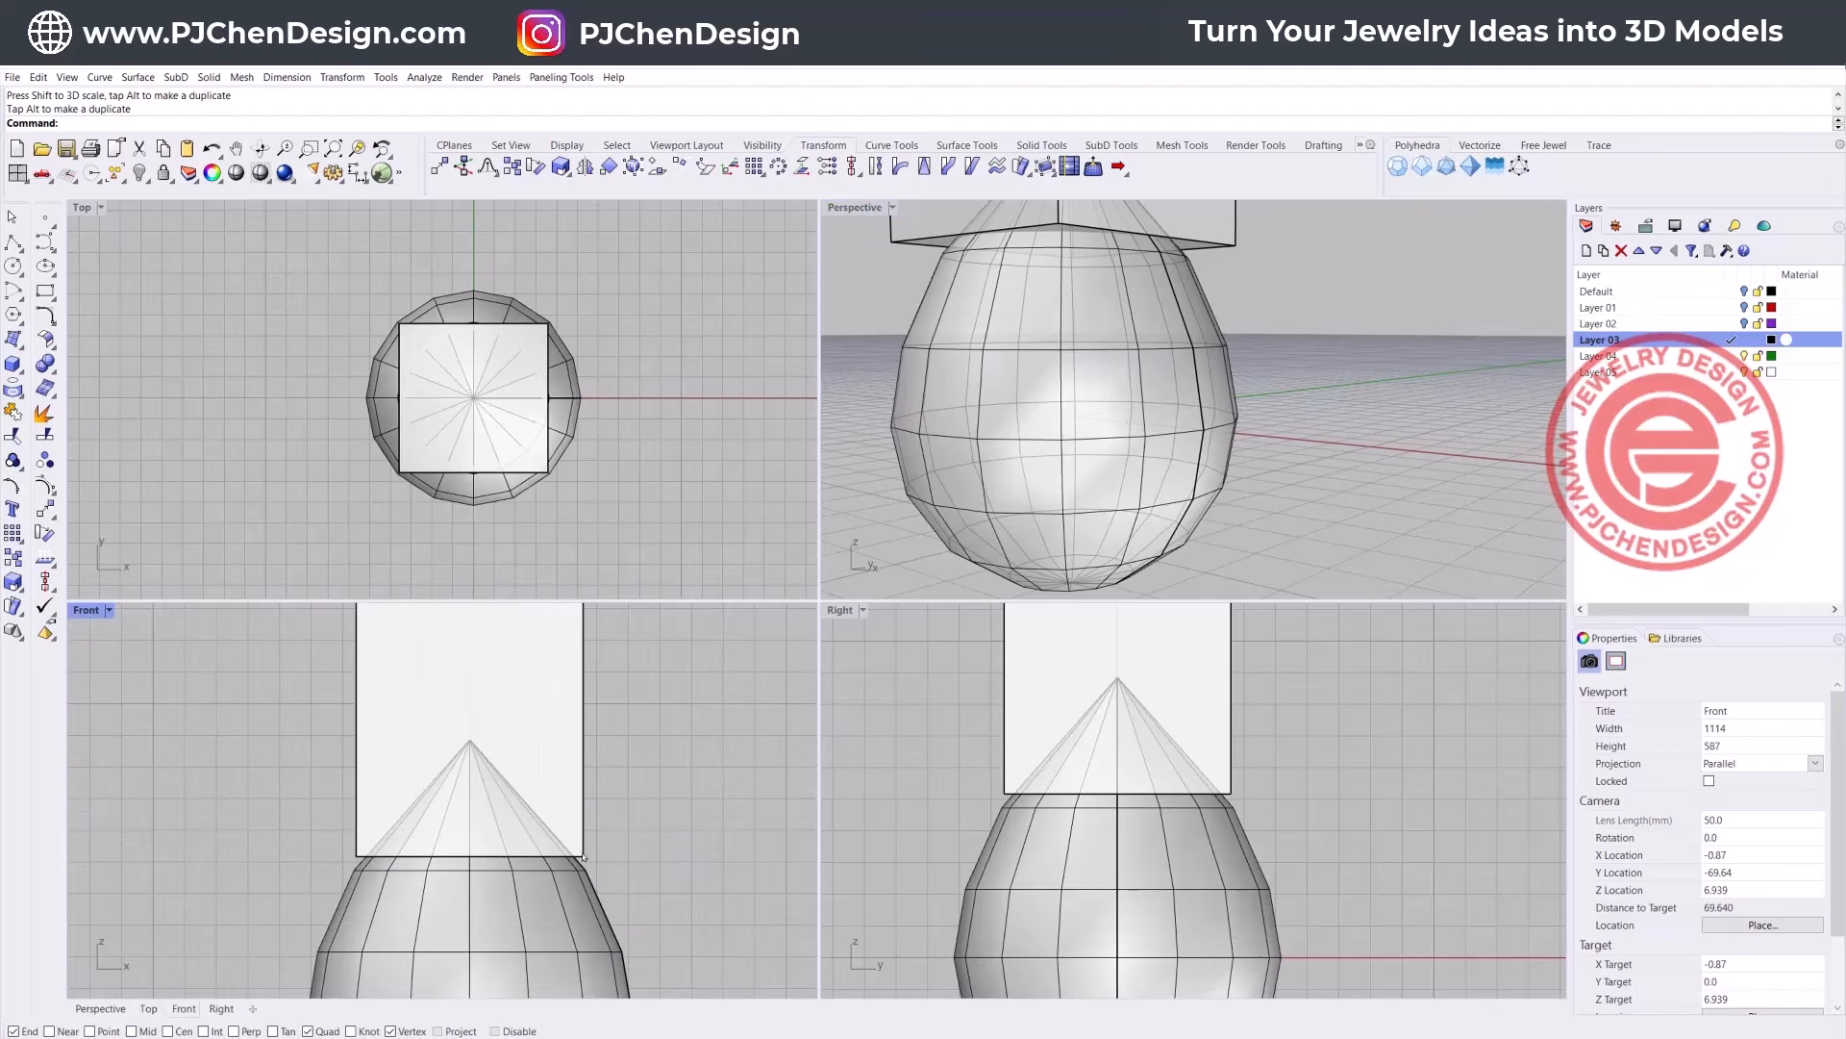
{"action": "scroll", "coordinate": [656, 774], "scroll_direction": "down", "scroll_amount": 4}
{"action": "right_click_drag", "start_coordinate": [656, 774], "coordinate": [592, 784]}
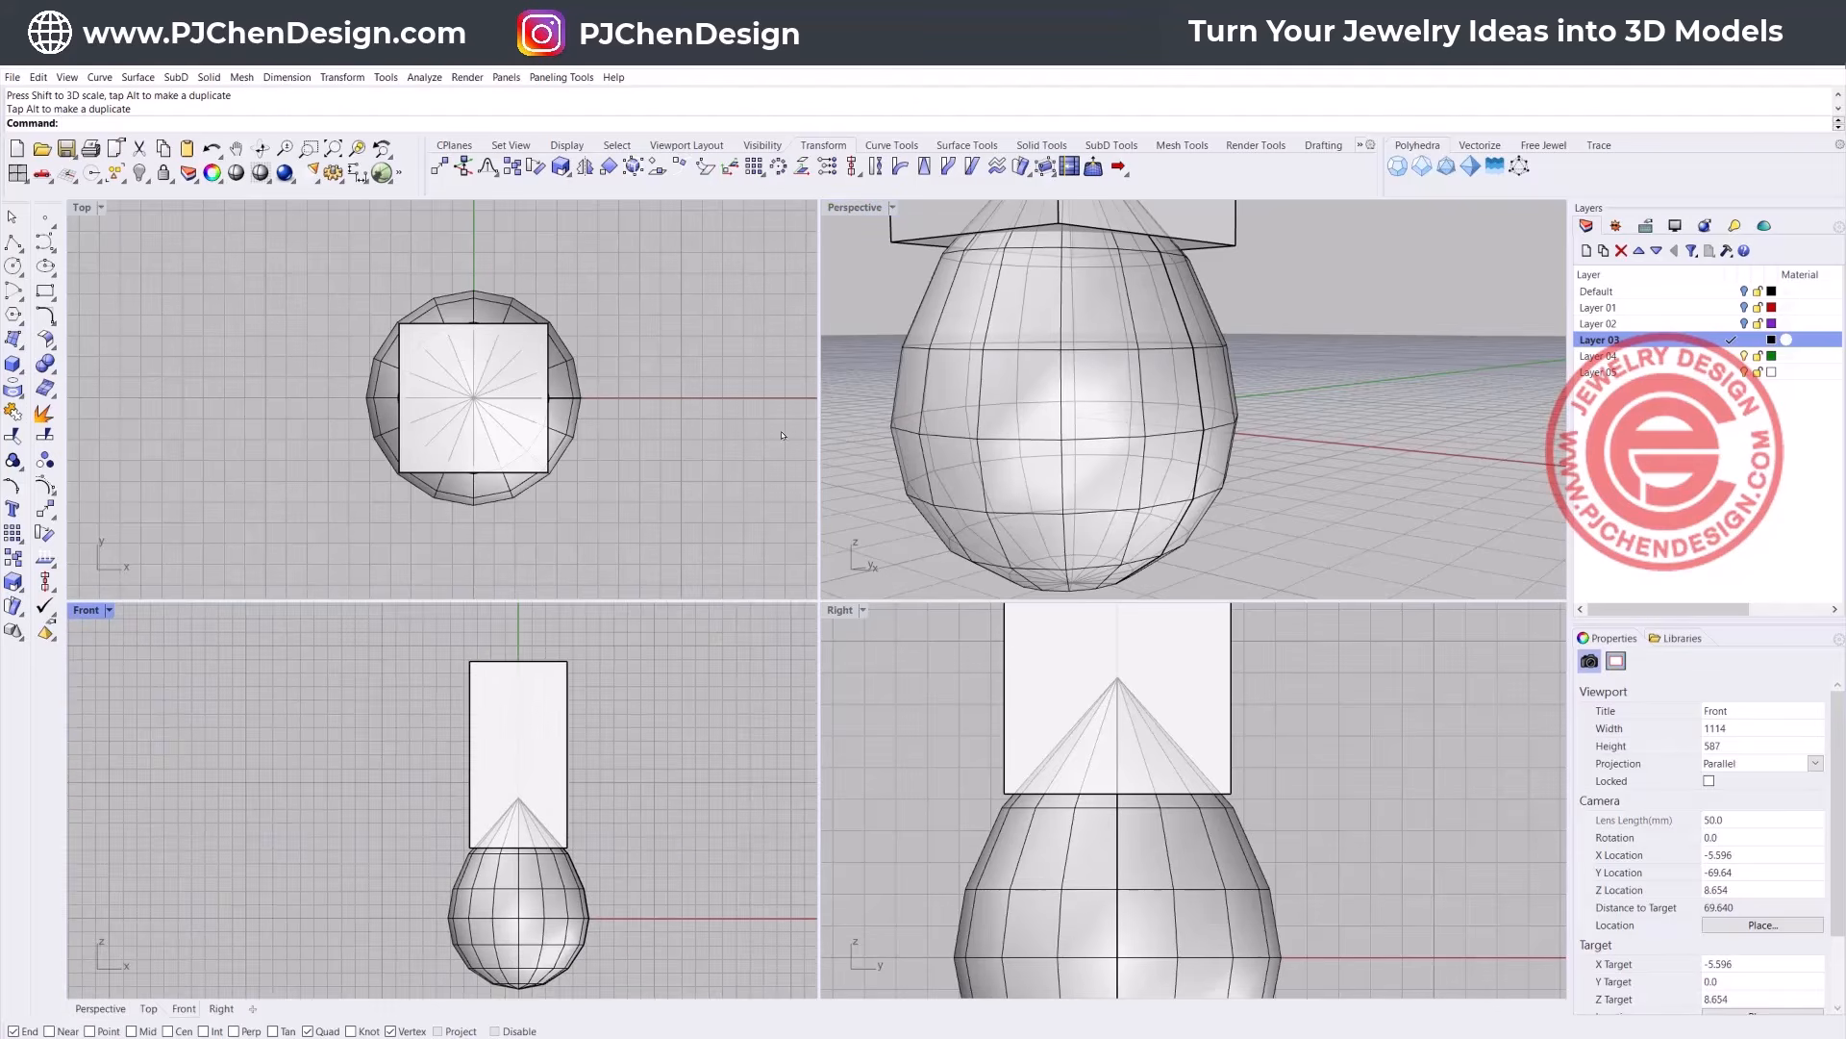
{"action": "scroll", "coordinate": [947, 375], "scroll_direction": "down", "scroll_amount": 5}
{"action": "right_click_drag", "start_coordinate": [1020, 236], "coordinate": [997, 470], "text": "shift"}
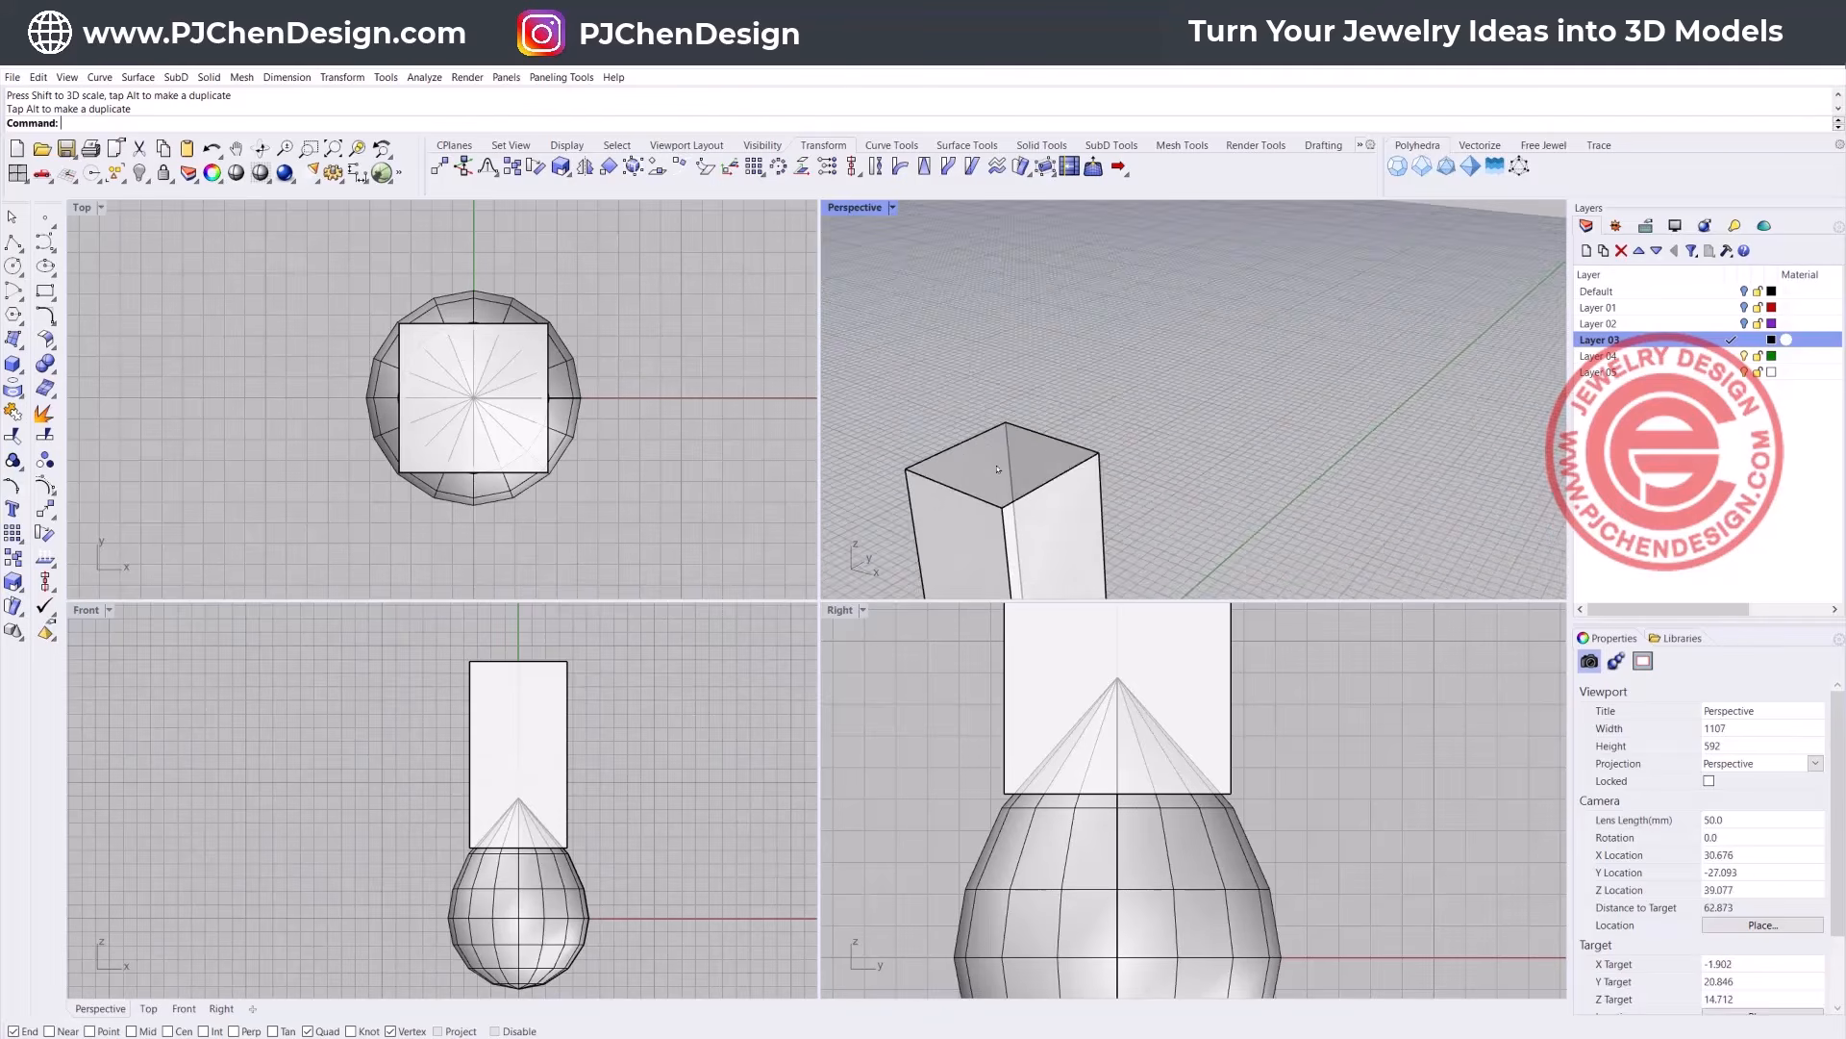
{"action": "scroll", "coordinate": [995, 469], "scroll_direction": "up", "scroll_amount": 3}
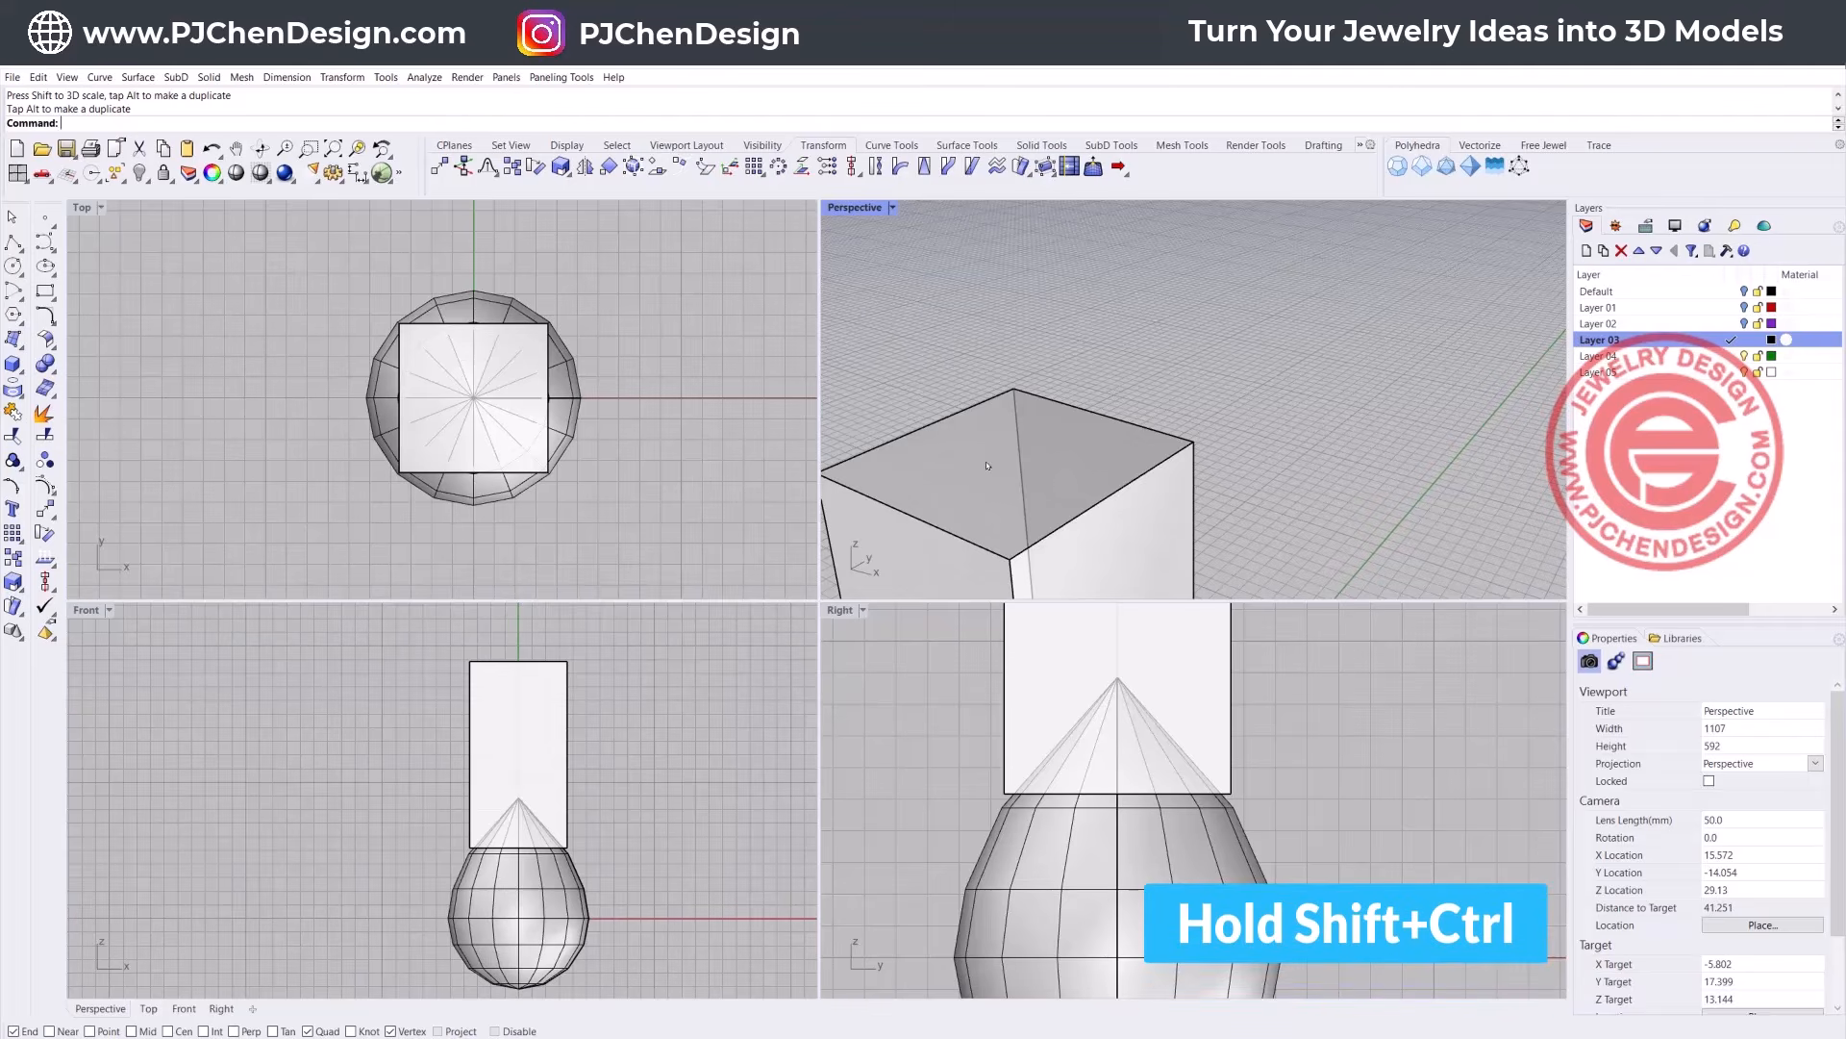
{"action": "left_click", "coordinate": [987, 465], "text": "ctrl+shift"}
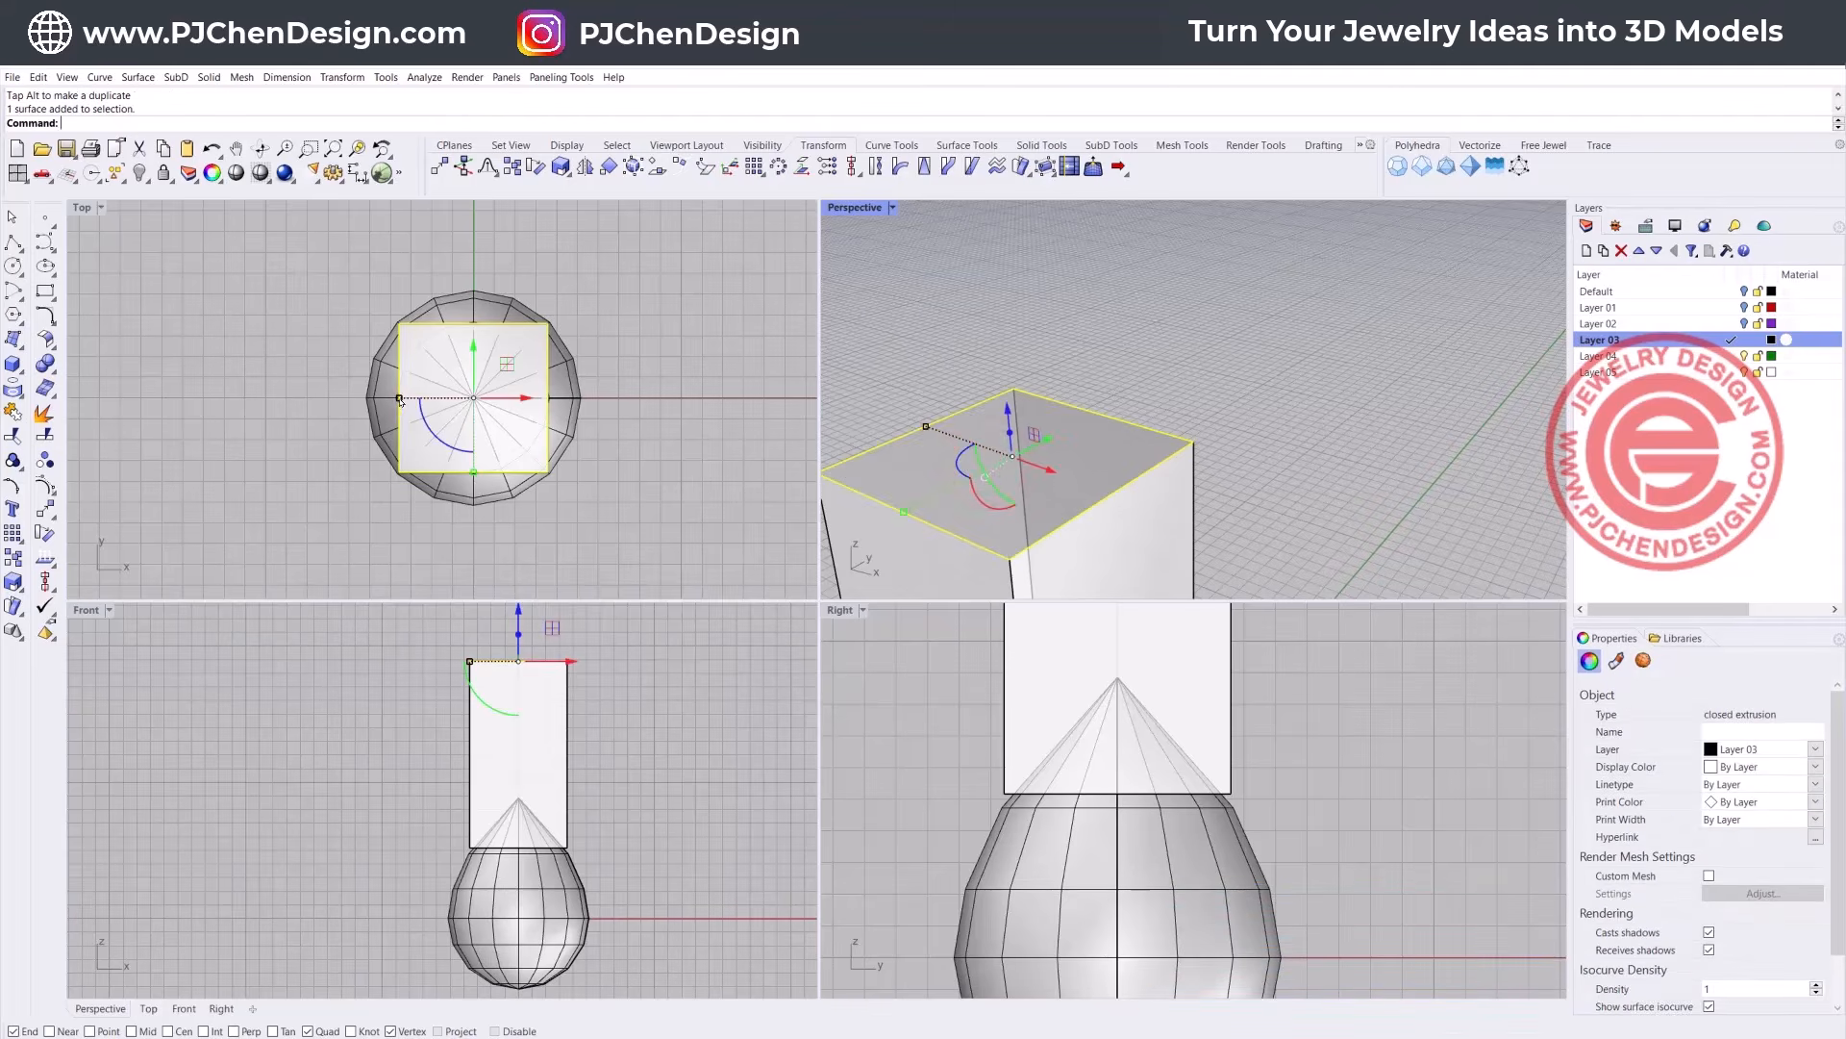
{"action": "left_click_drag", "start_coordinate": [399, 399], "coordinate": [460, 397]}
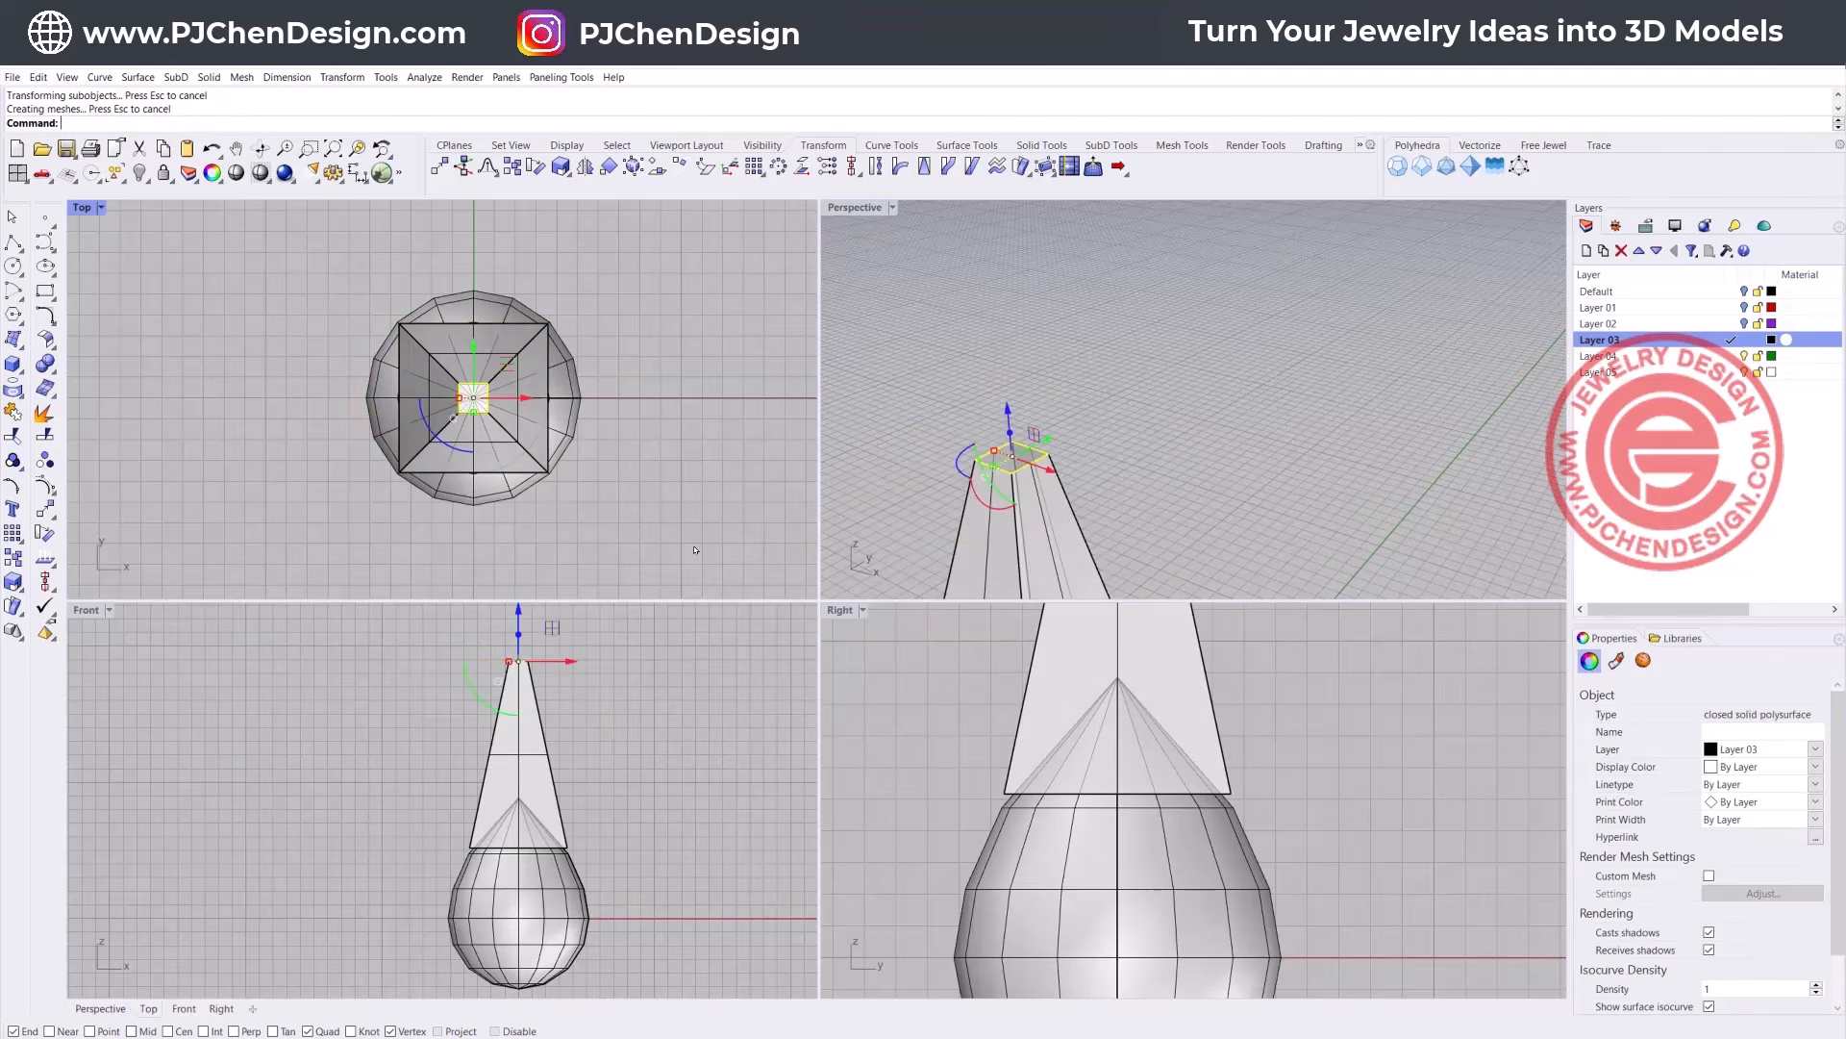
{"action": "left_click", "coordinate": [706, 487]}
Step: Enlarge the tapered box slightly and adjust its height over the upper part of the teardrop
{"action": "scroll", "coordinate": [1071, 488], "scroll_direction": "down", "scroll_amount": 10}
{"action": "right_click_drag", "start_coordinate": [1071, 491], "coordinate": [1092, 414], "text": "shift"}
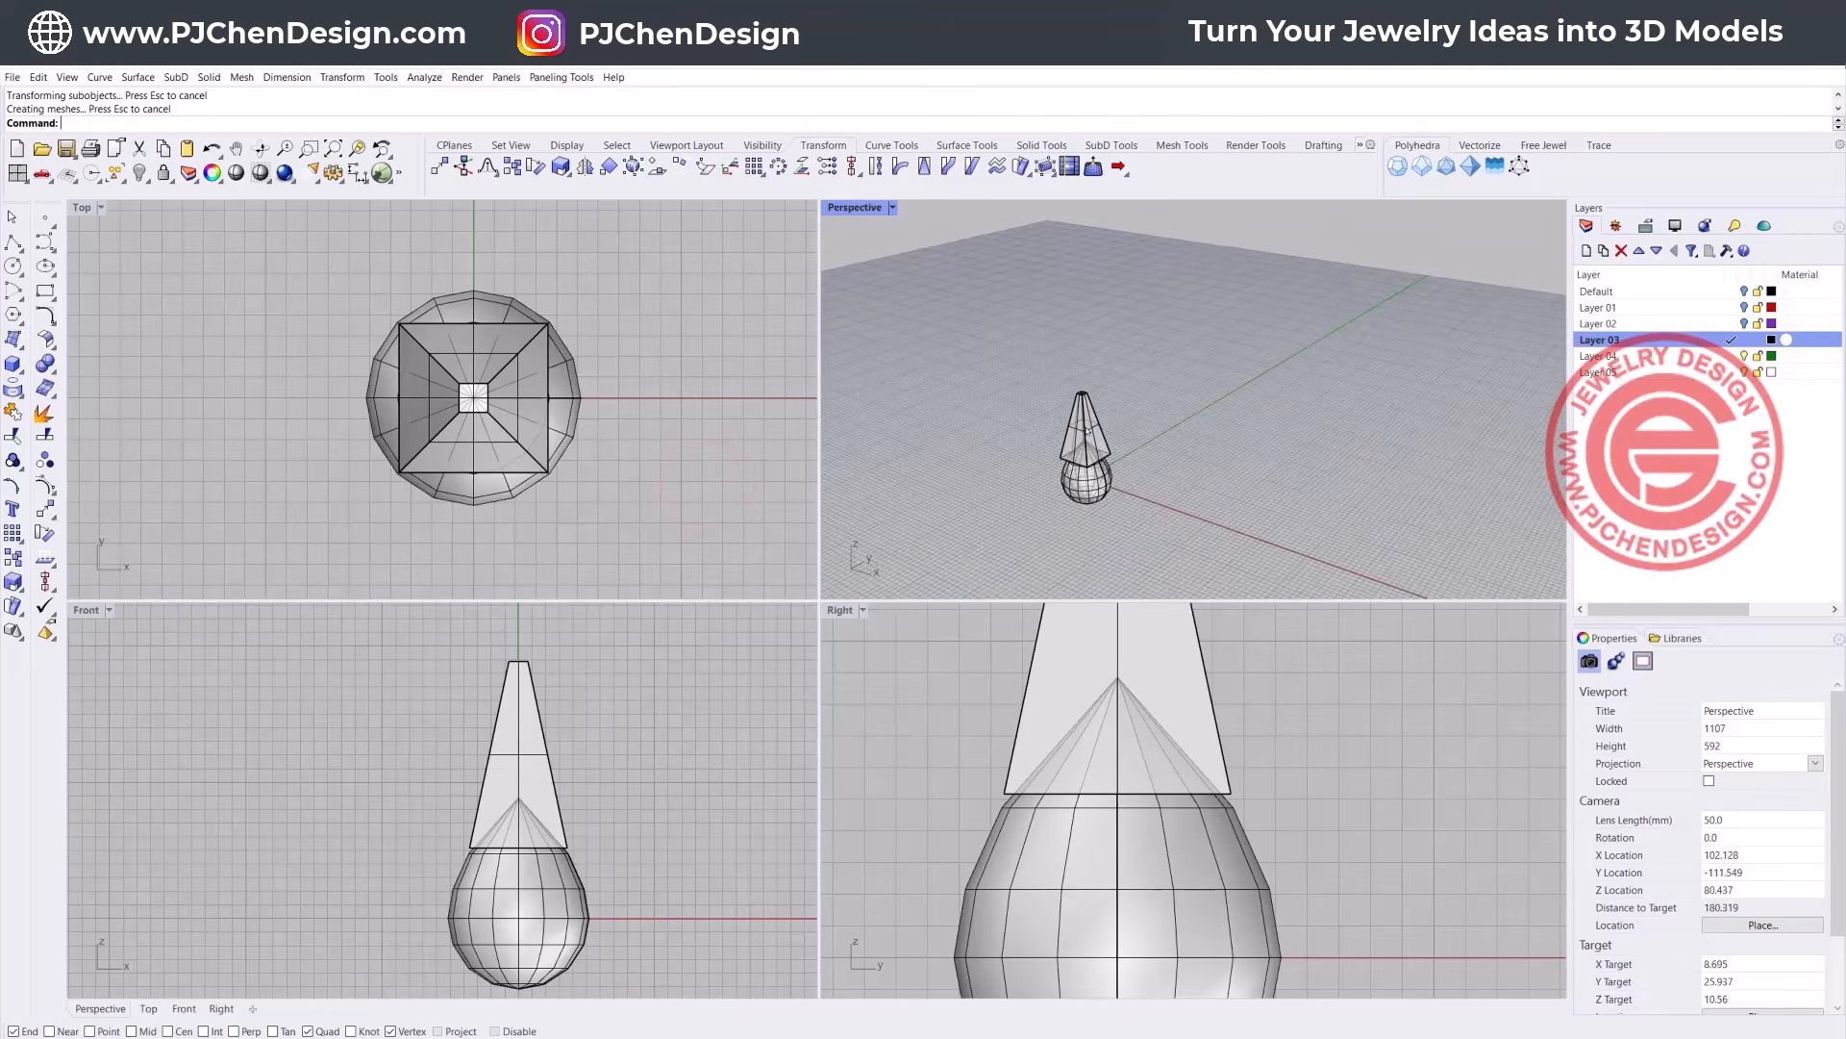
{"action": "scroll", "coordinate": [1092, 433], "scroll_direction": "up", "scroll_amount": 6}
{"action": "scroll", "coordinate": [1093, 475], "scroll_direction": "up", "scroll_amount": 3}
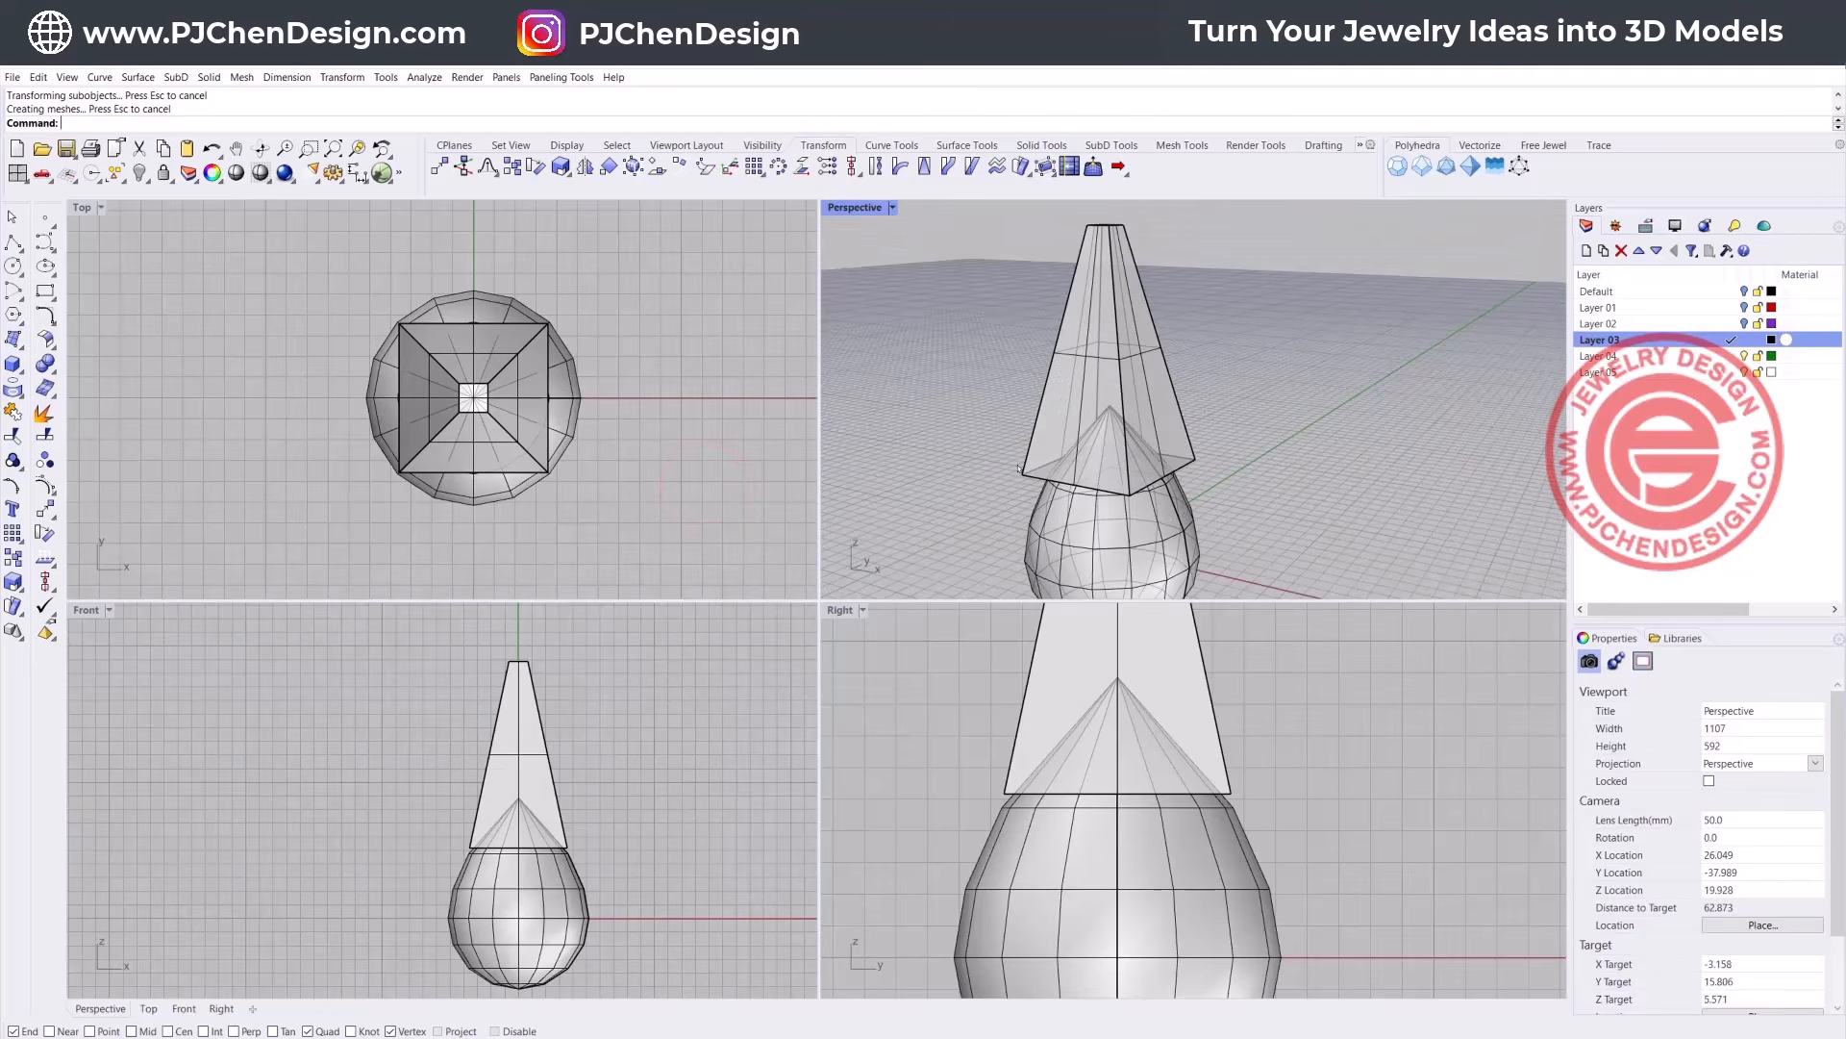
{"action": "scroll", "coordinate": [1117, 499], "scroll_direction": "up", "scroll_amount": 4}
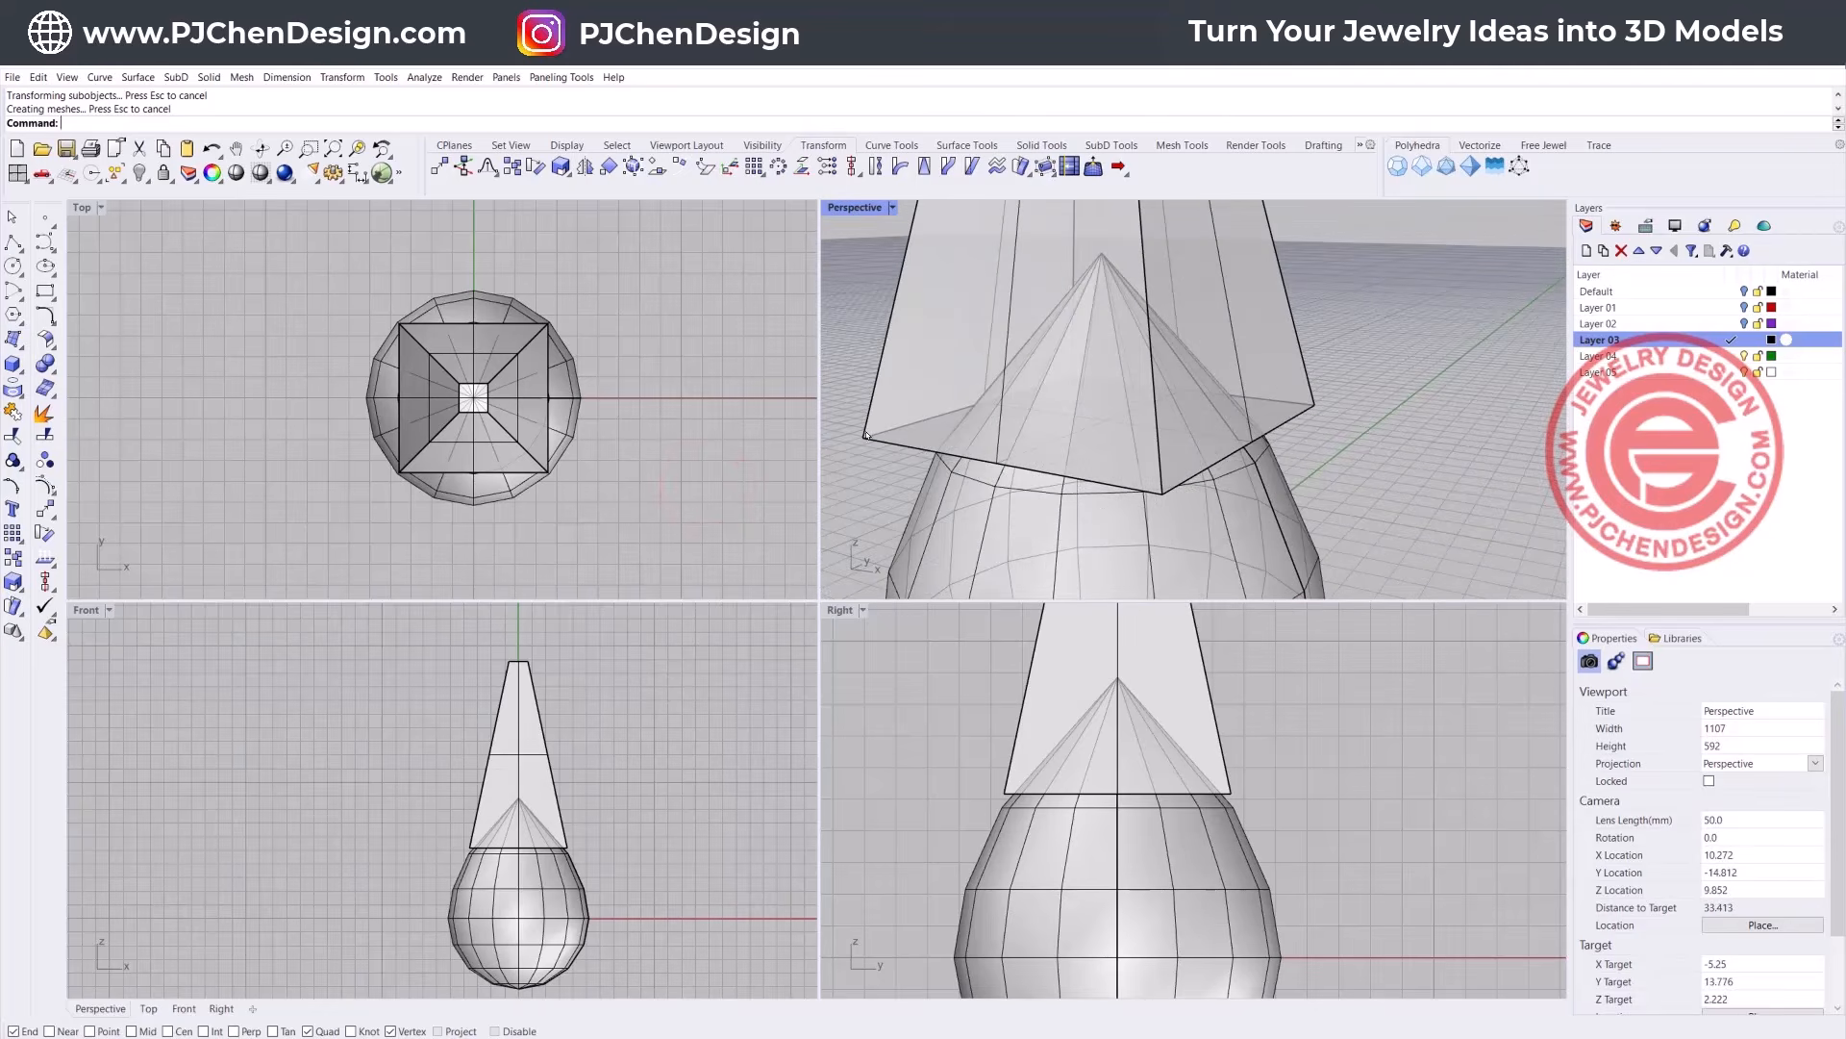
{"action": "scroll", "coordinate": [1032, 767], "scroll_direction": "down", "scroll_amount": 5}
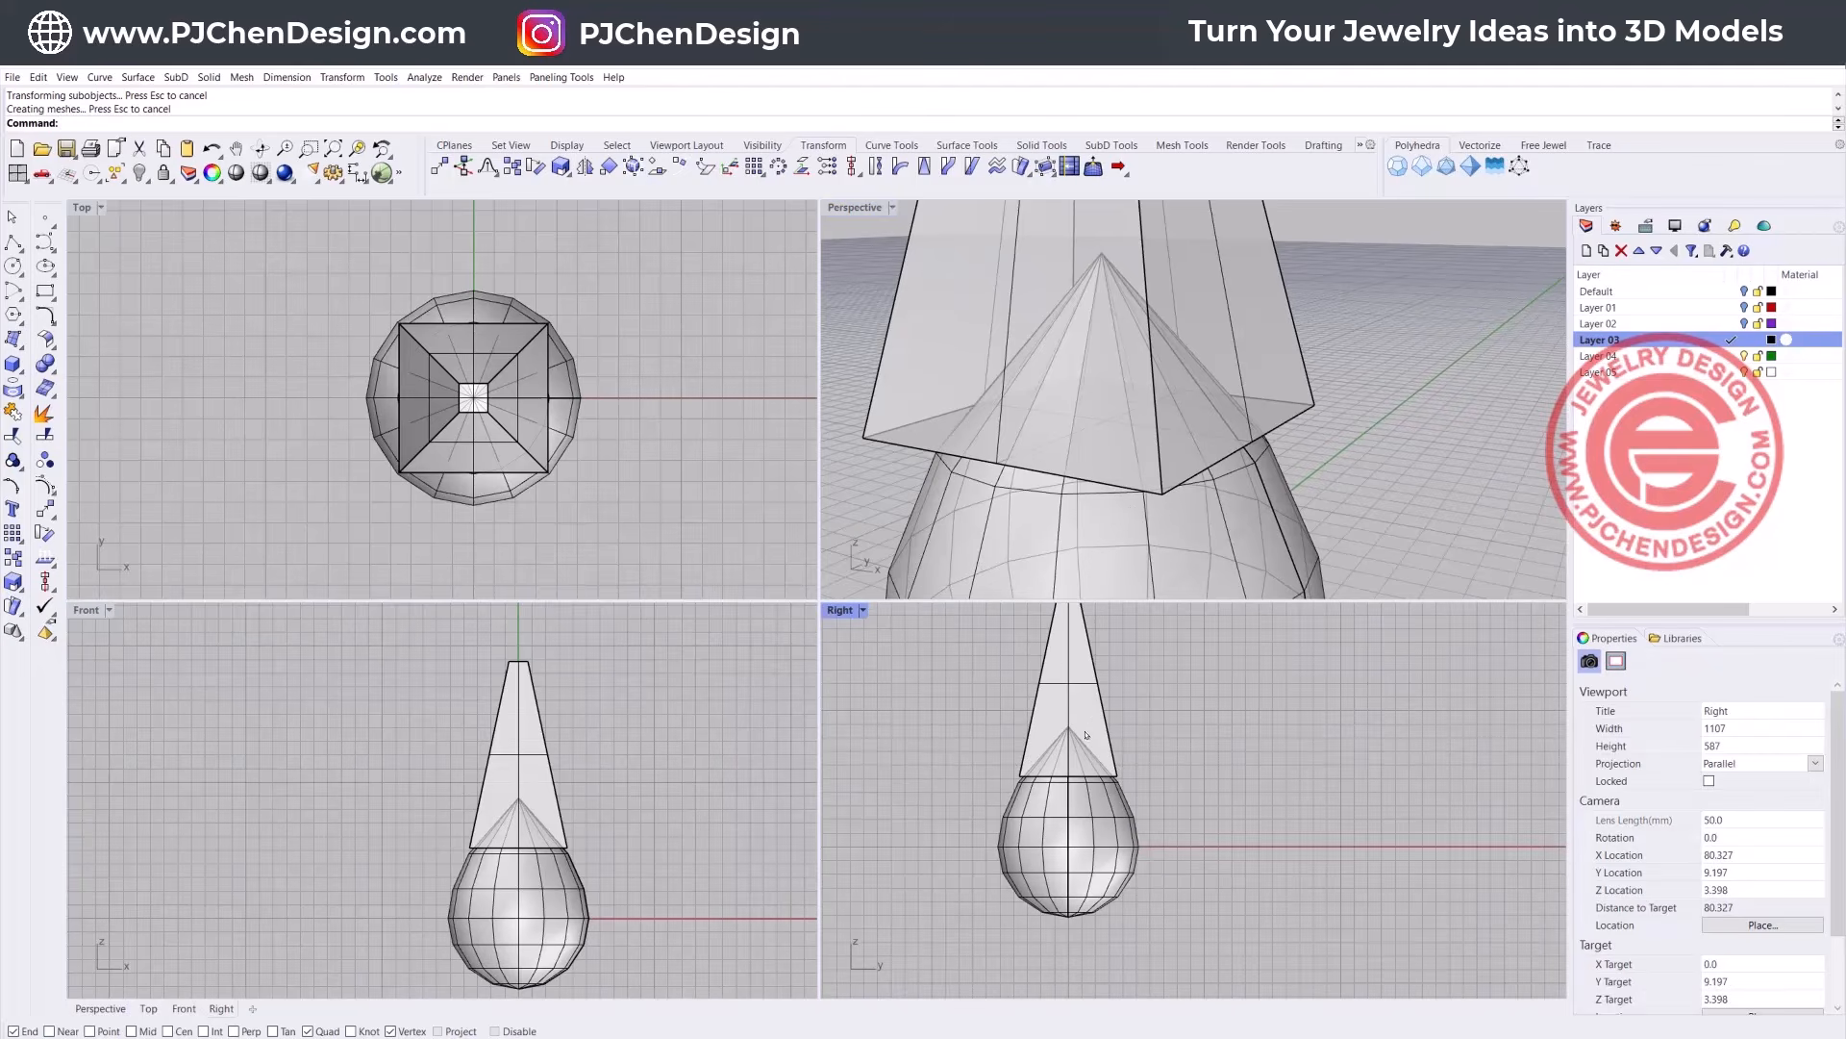
{"action": "scroll", "coordinate": [1008, 777], "scroll_direction": "up", "scroll_amount": 2}
{"action": "left_click", "coordinate": [520, 770]}
{"action": "scroll", "coordinate": [489, 800], "scroll_direction": "up", "scroll_amount": 3}
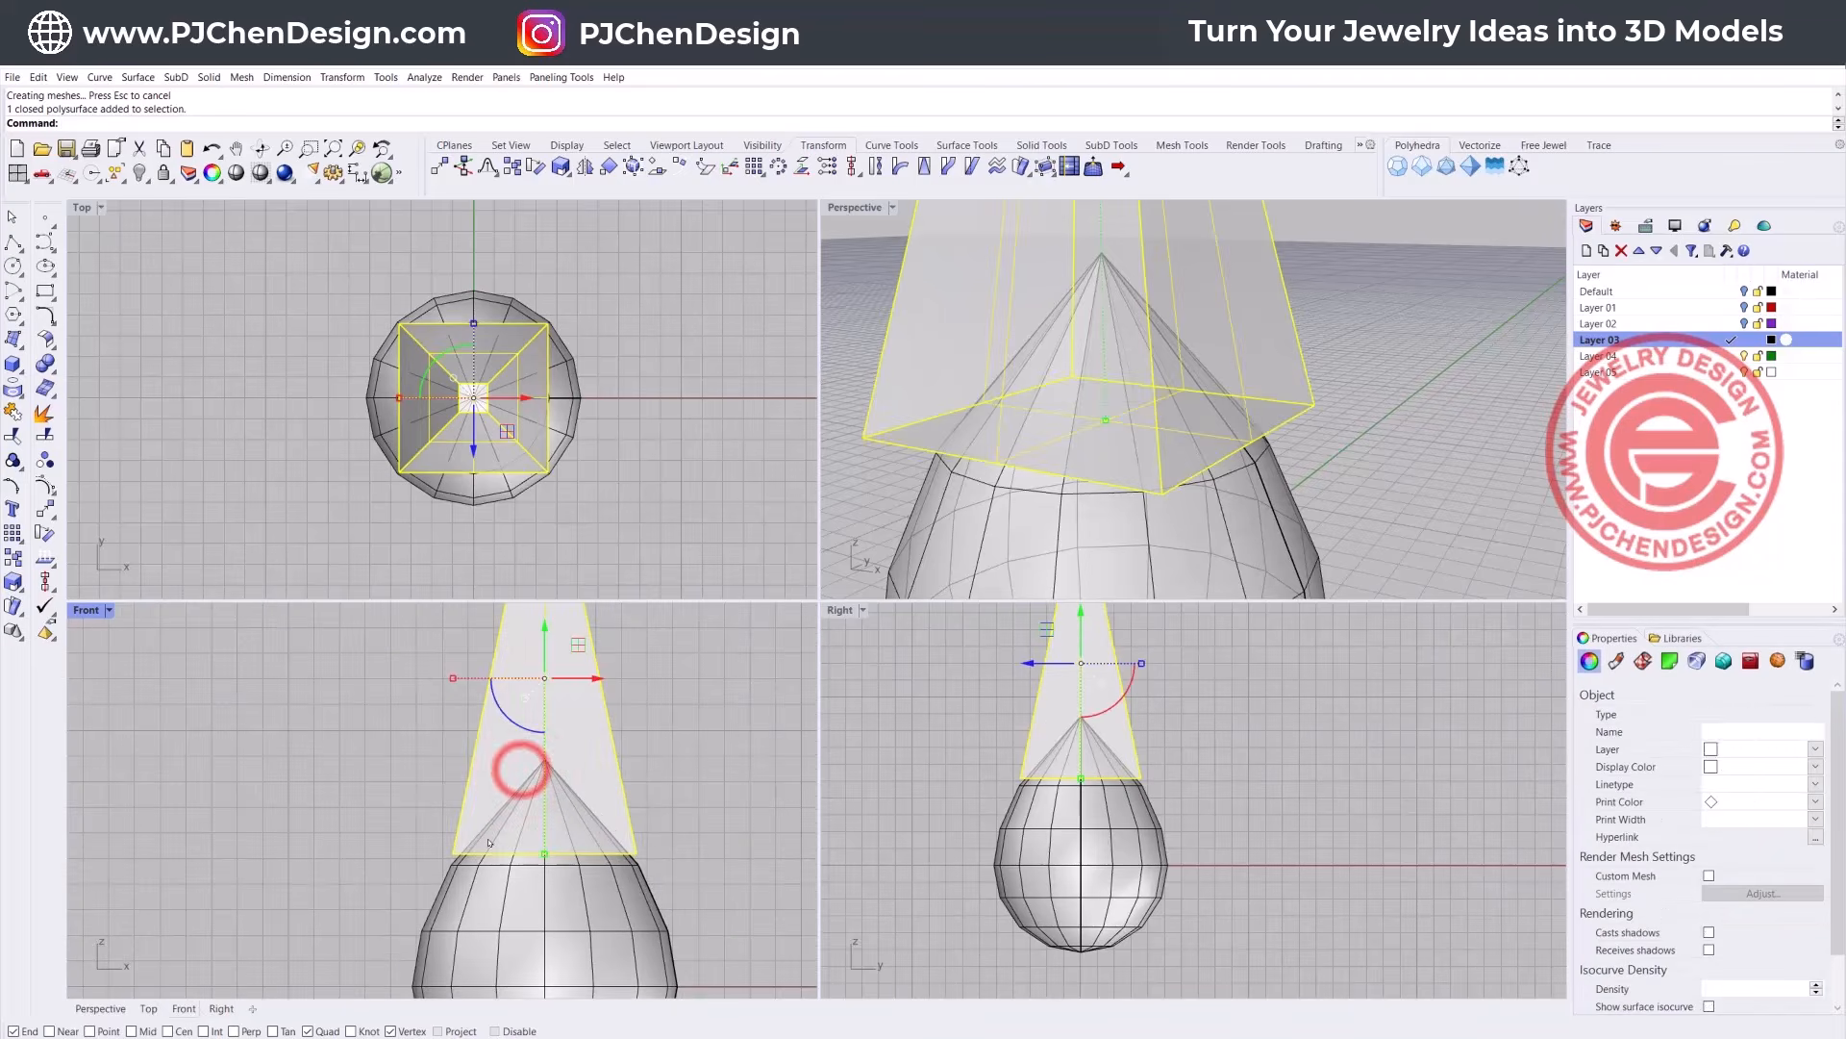
{"action": "left_click_drag", "start_coordinate": [454, 679], "coordinate": [447, 680]}
{"action": "scroll", "coordinate": [545, 798], "scroll_direction": "down", "scroll_amount": 4}
{"action": "left_click_drag", "start_coordinate": [550, 714], "coordinate": [551, 694]}
{"action": "left_click", "coordinate": [647, 747]}
Step: Explode the tapered box into separate surfaces
{"action": "right_click_drag", "start_coordinate": [1106, 404], "coordinate": [1056, 381]}
{"action": "left_click", "coordinate": [1123, 277]}
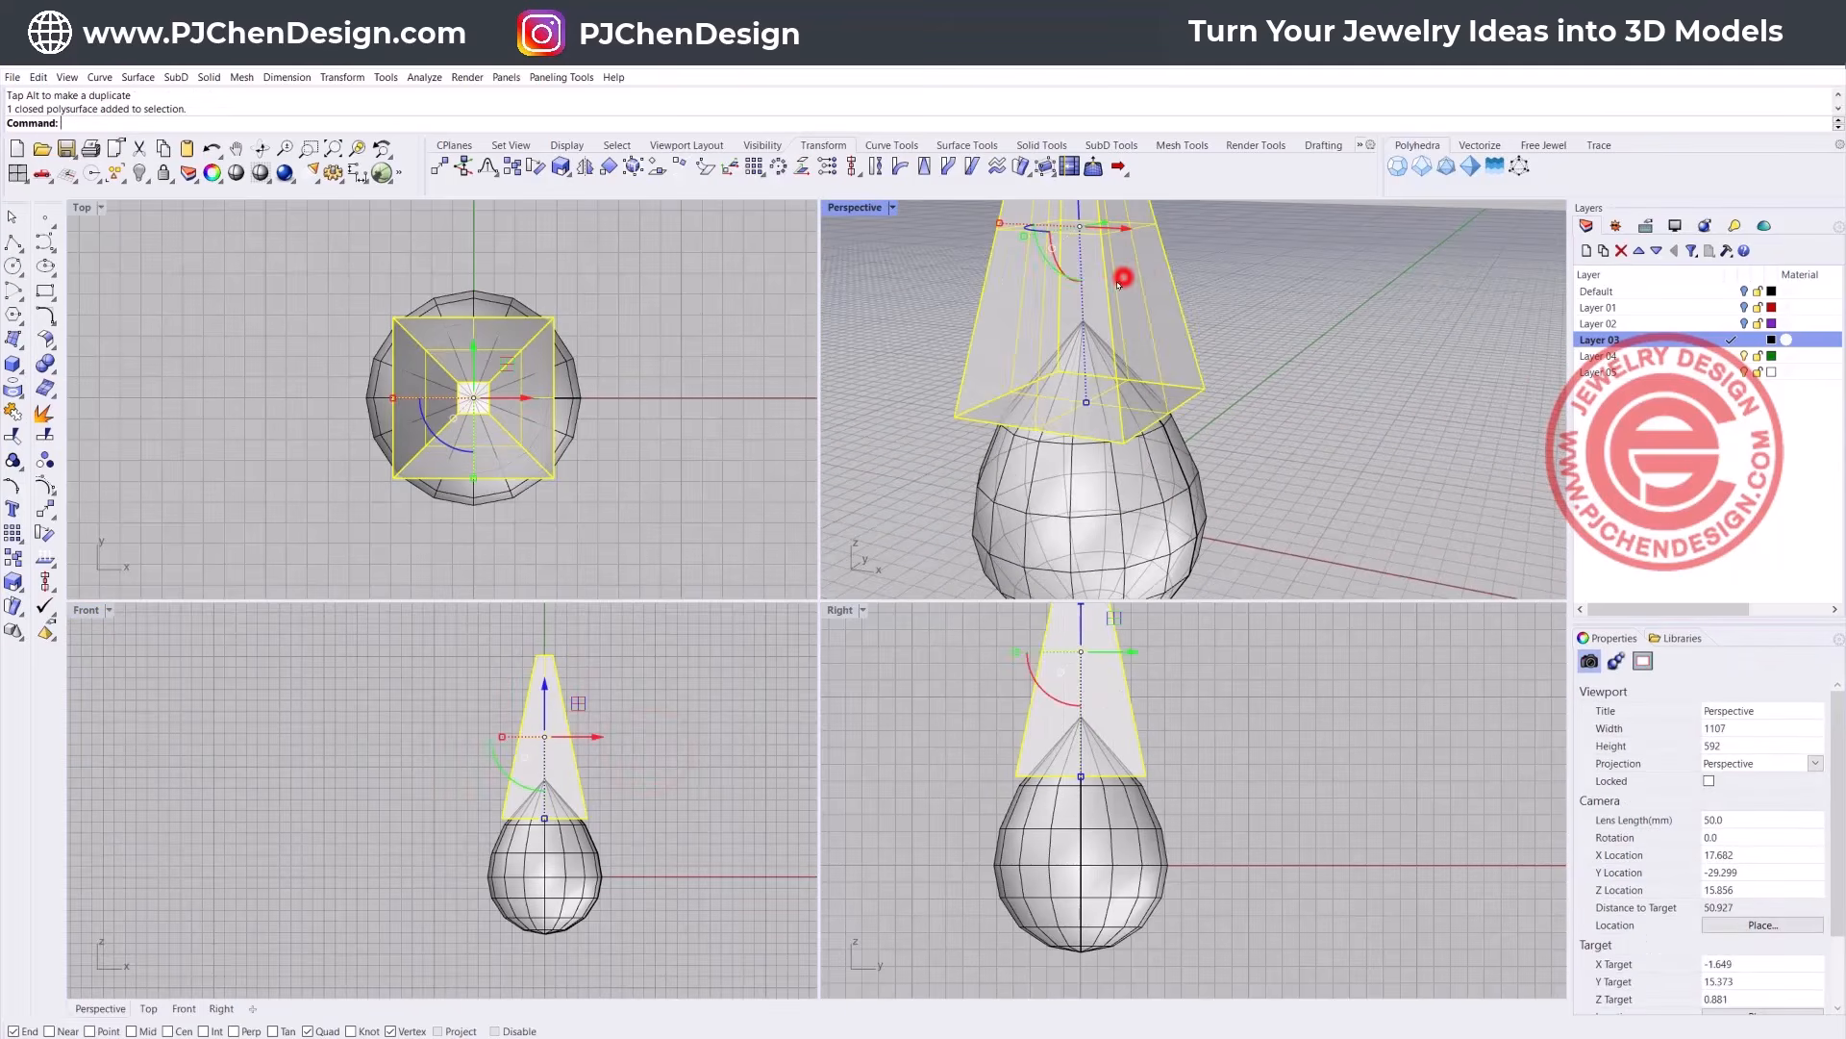
{"action": "left_click", "coordinate": [43, 413]}
{"action": "scroll", "coordinate": [418, 433], "scroll_direction": "down", "scroll_amount": 2}
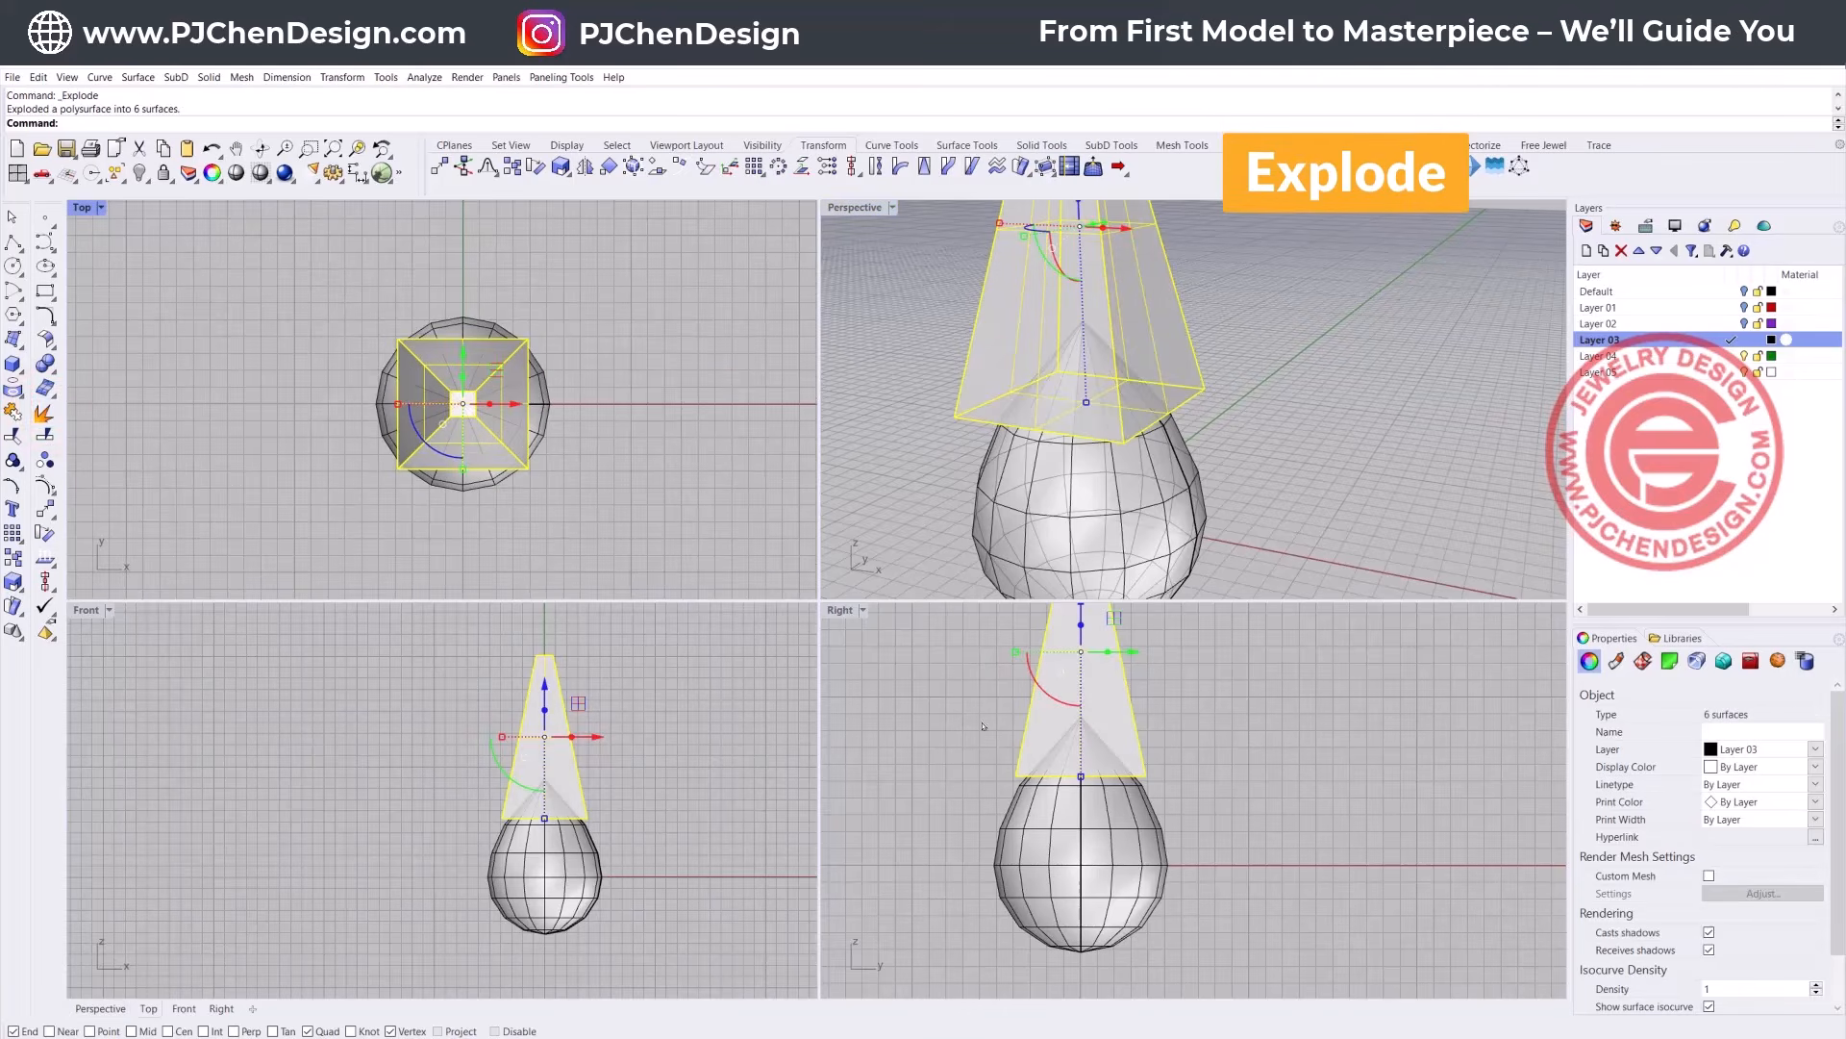
Step: Delete the tapered box's other side surfaces and its top and bottom faces, keeping only the front sloping surface
{"action": "scroll", "coordinate": [904, 881], "scroll_direction": "down", "scroll_amount": 4}
{"action": "left_click", "coordinate": [1089, 743]}
{"action": "left_click_drag", "start_coordinate": [1056, 740], "coordinate": [1047, 734]}
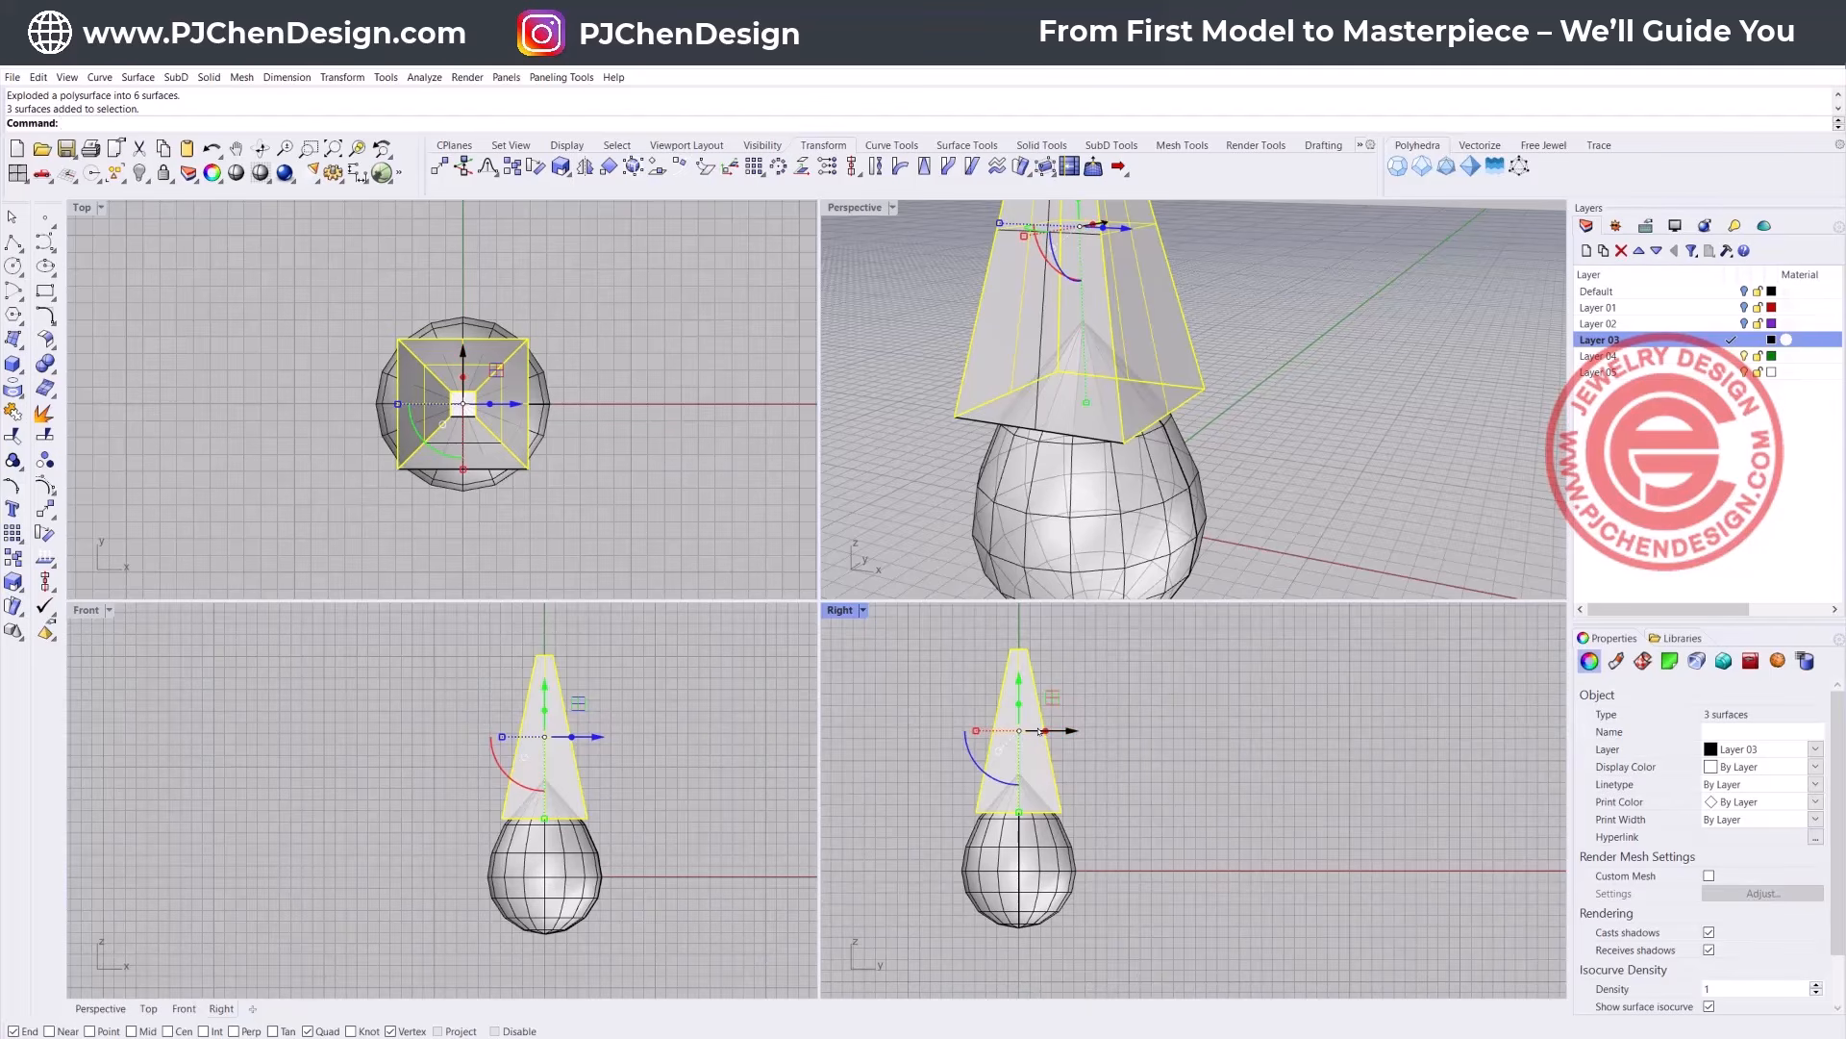
{"action": "key", "text": "Delete"}
{"action": "left_click_drag", "start_coordinate": [638, 741], "coordinate": [498, 621]}
{"action": "left_click_drag", "start_coordinate": [463, 797], "coordinate": [696, 857]}
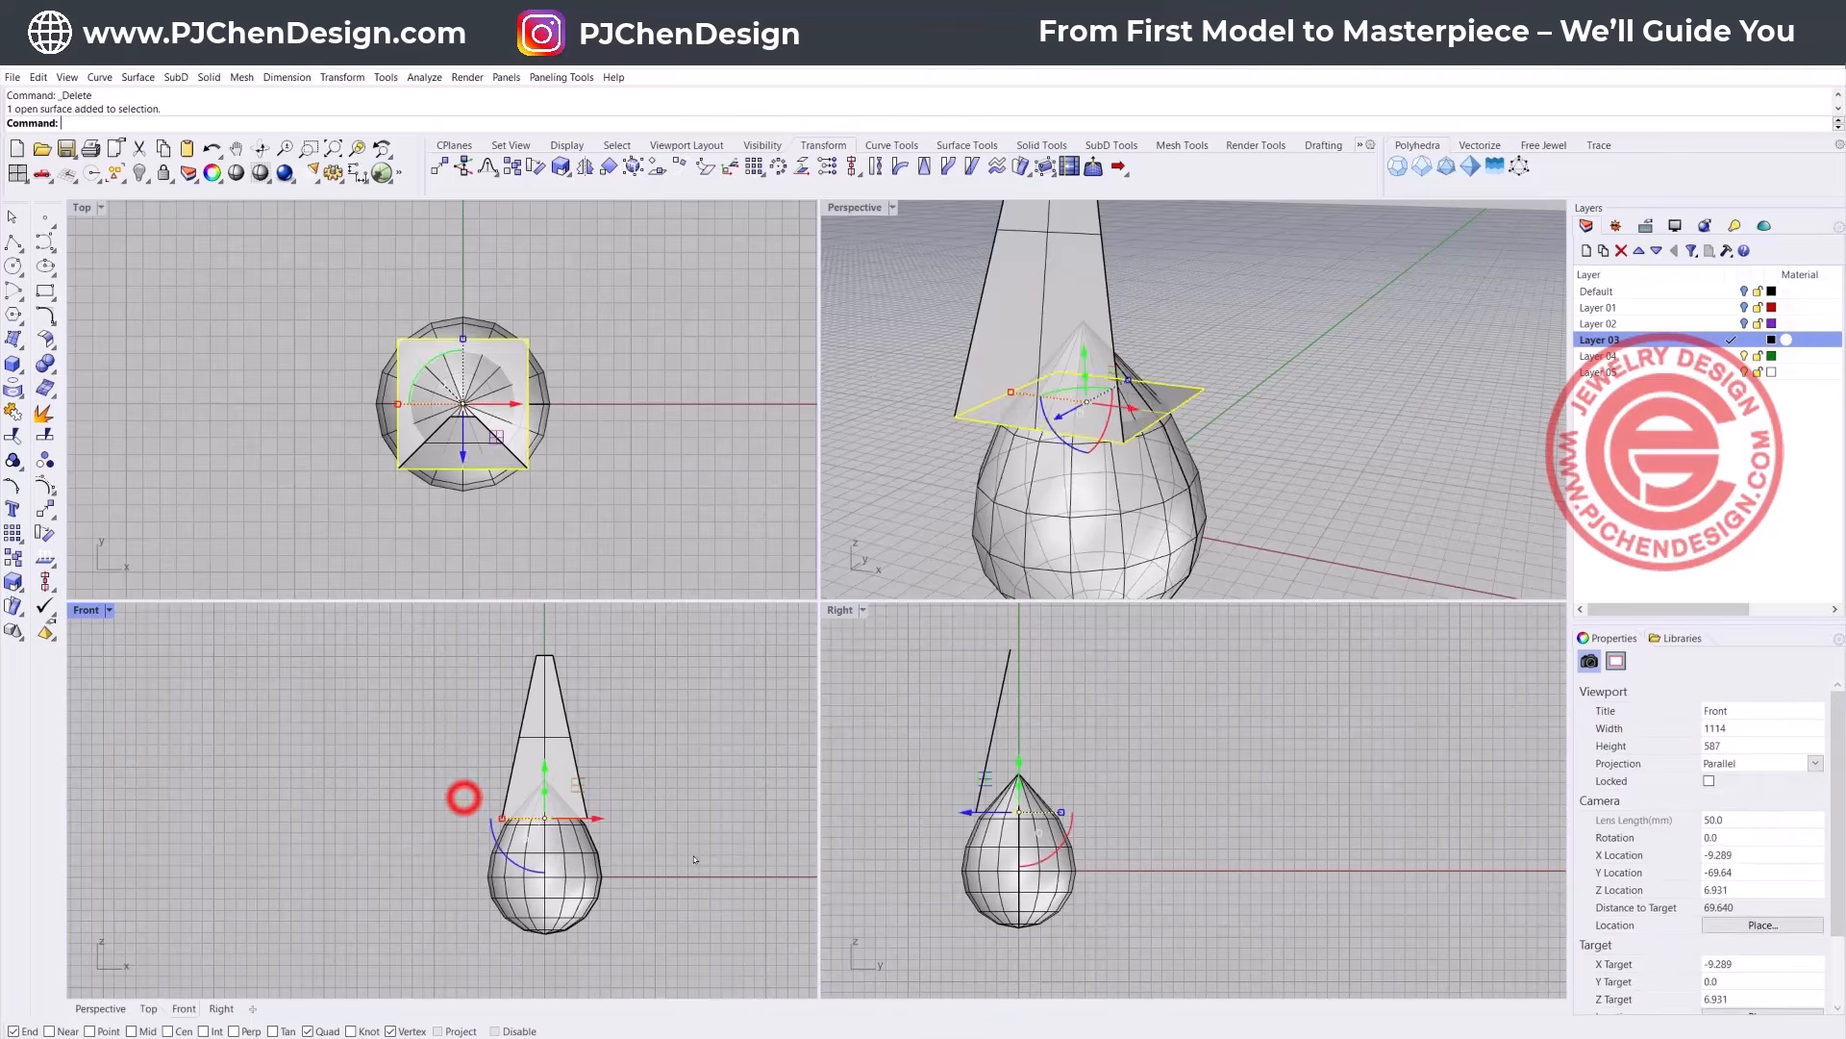
{"action": "key", "text": "Delete"}
Step: Maximize the Perspective view and turn on the control points of the remaining tapered surface
{"action": "scroll", "coordinate": [1058, 298], "scroll_direction": "down", "scroll_amount": 7}
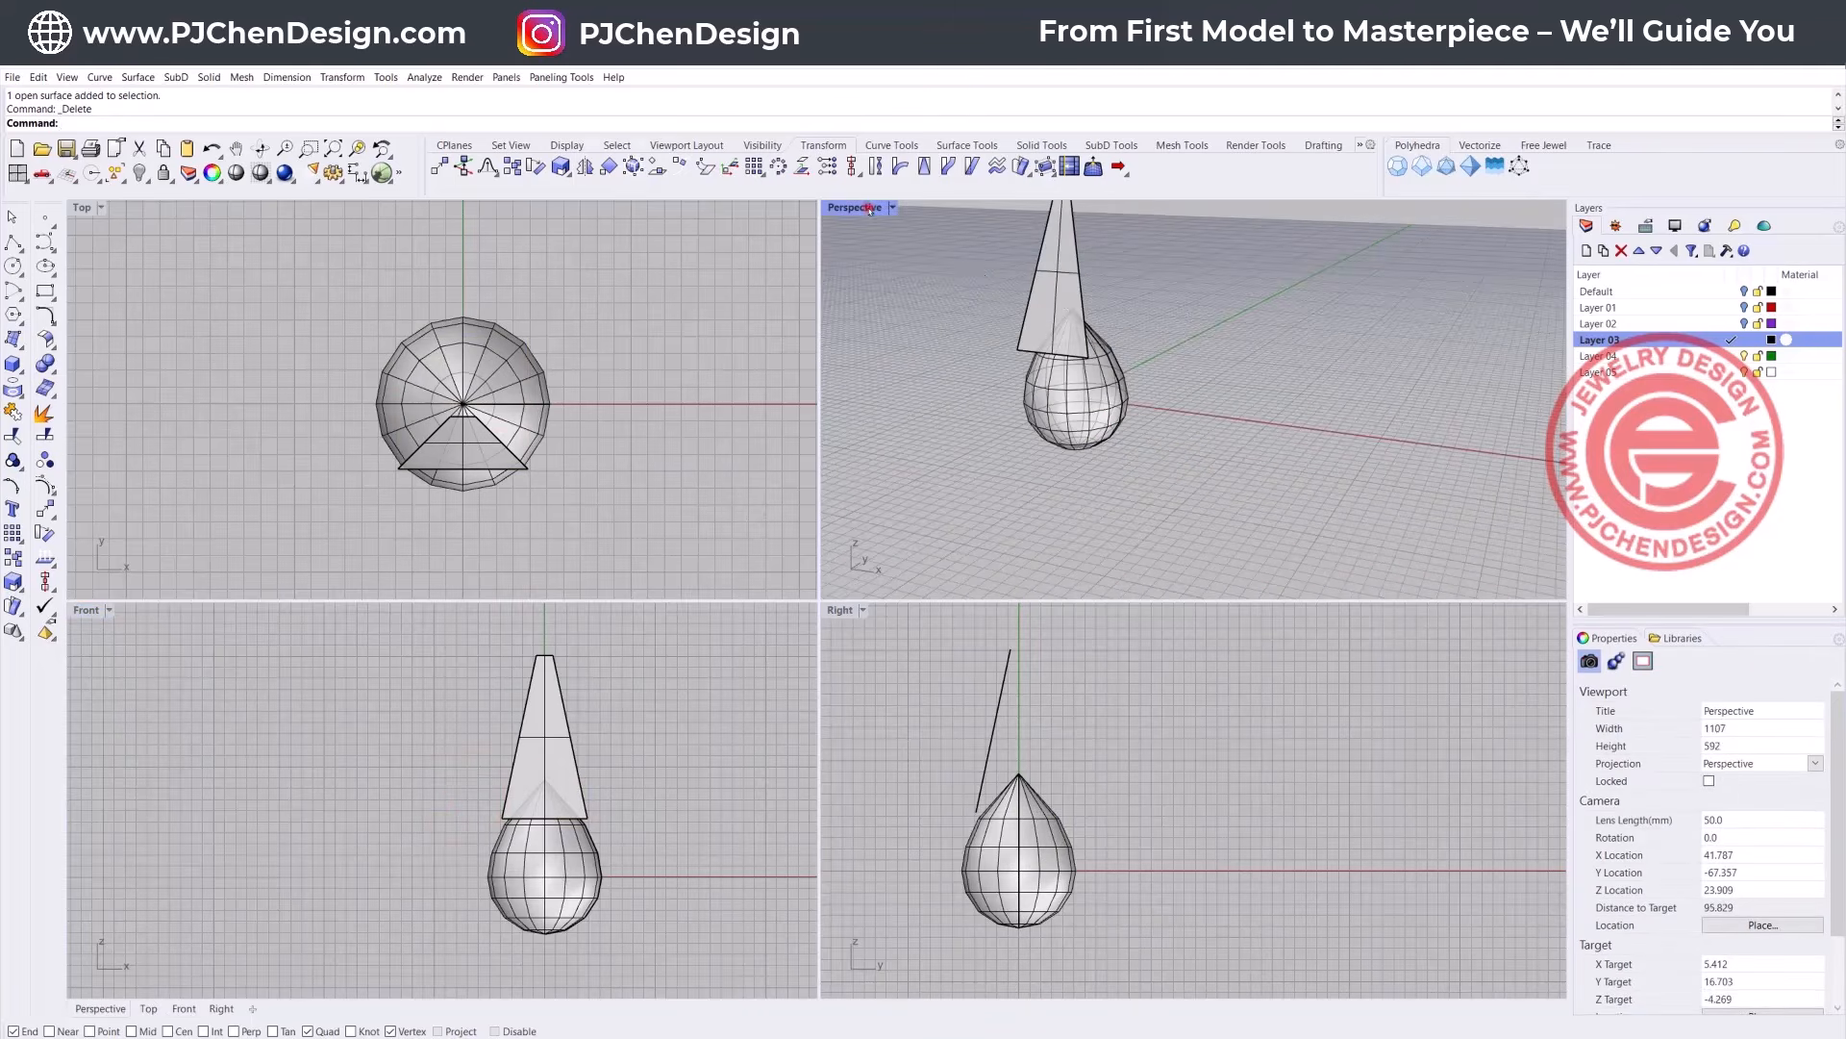
{"action": "double_click", "coordinate": [855, 207]}
{"action": "scroll", "coordinate": [866, 206], "scroll_direction": "down", "scroll_amount": 5}
{"action": "scroll", "coordinate": [703, 406], "scroll_direction": "up", "scroll_amount": 4}
{"action": "left_click", "coordinate": [703, 406]}
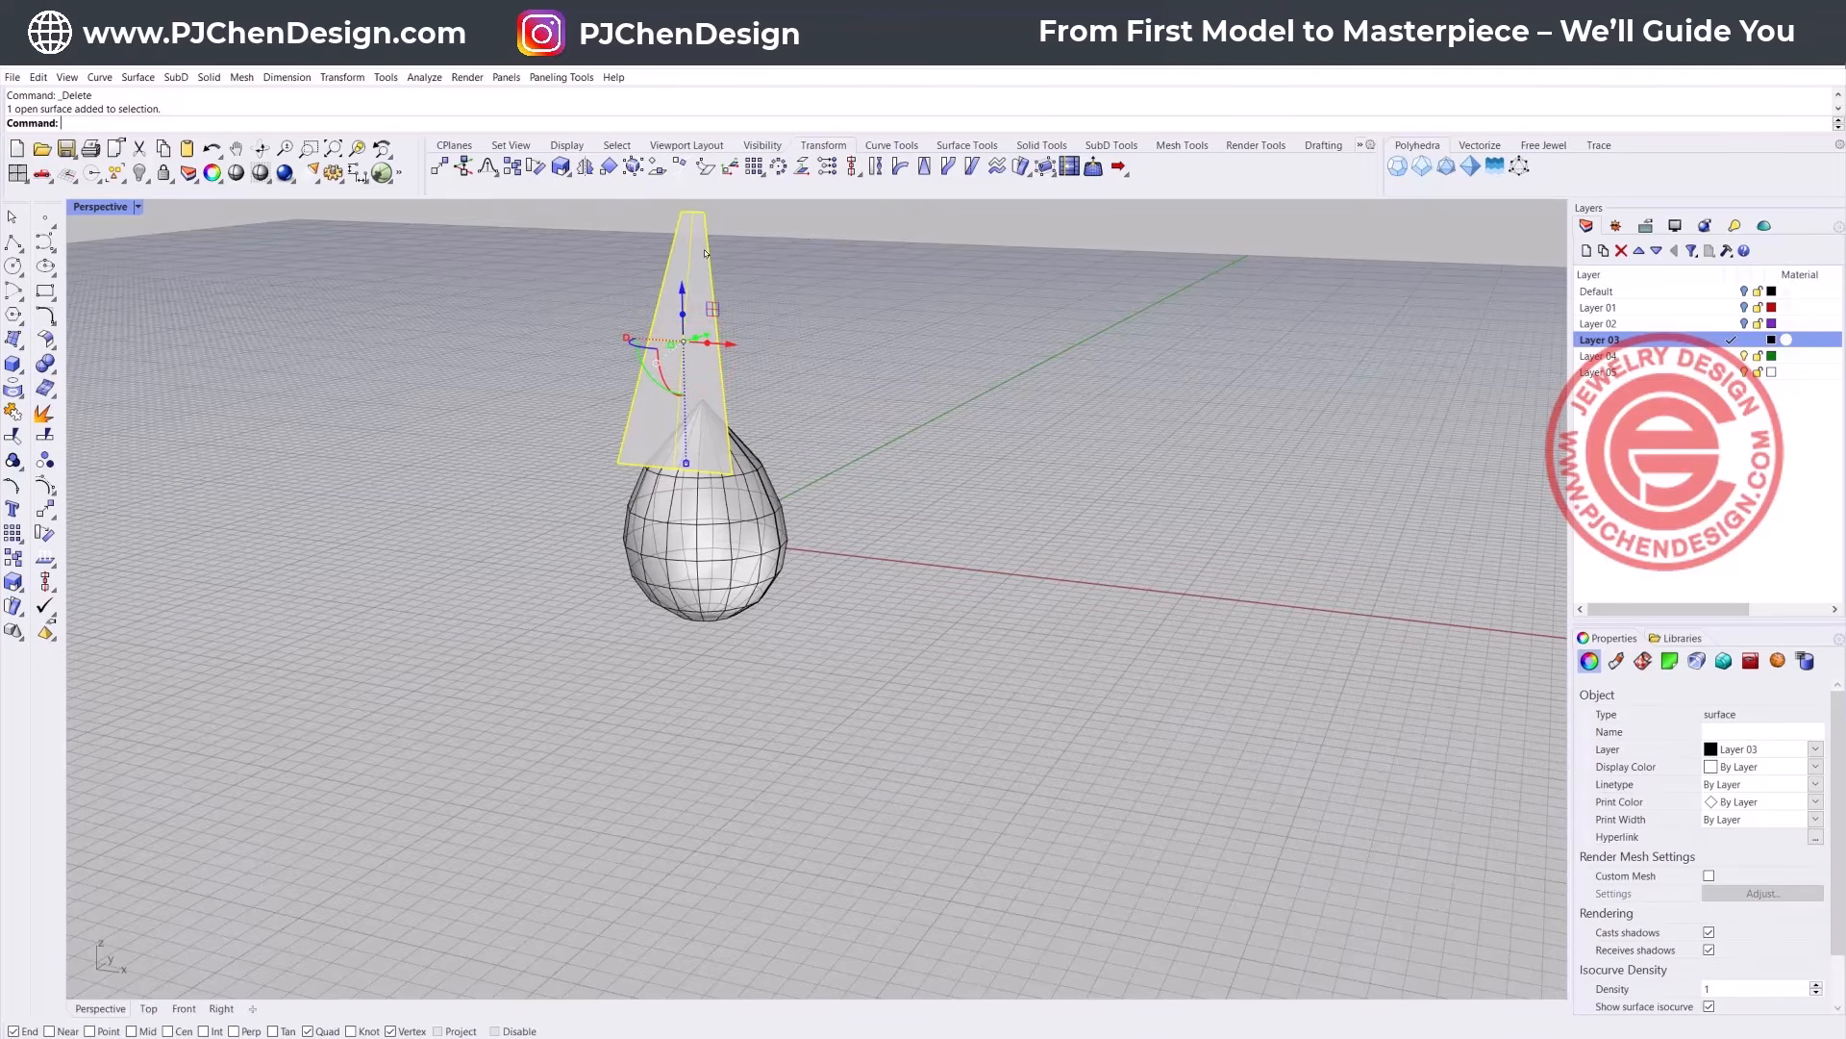
{"action": "left_click", "coordinate": [46, 460]}
{"action": "scroll", "coordinate": [591, 568], "scroll_direction": "up", "scroll_amount": 4}
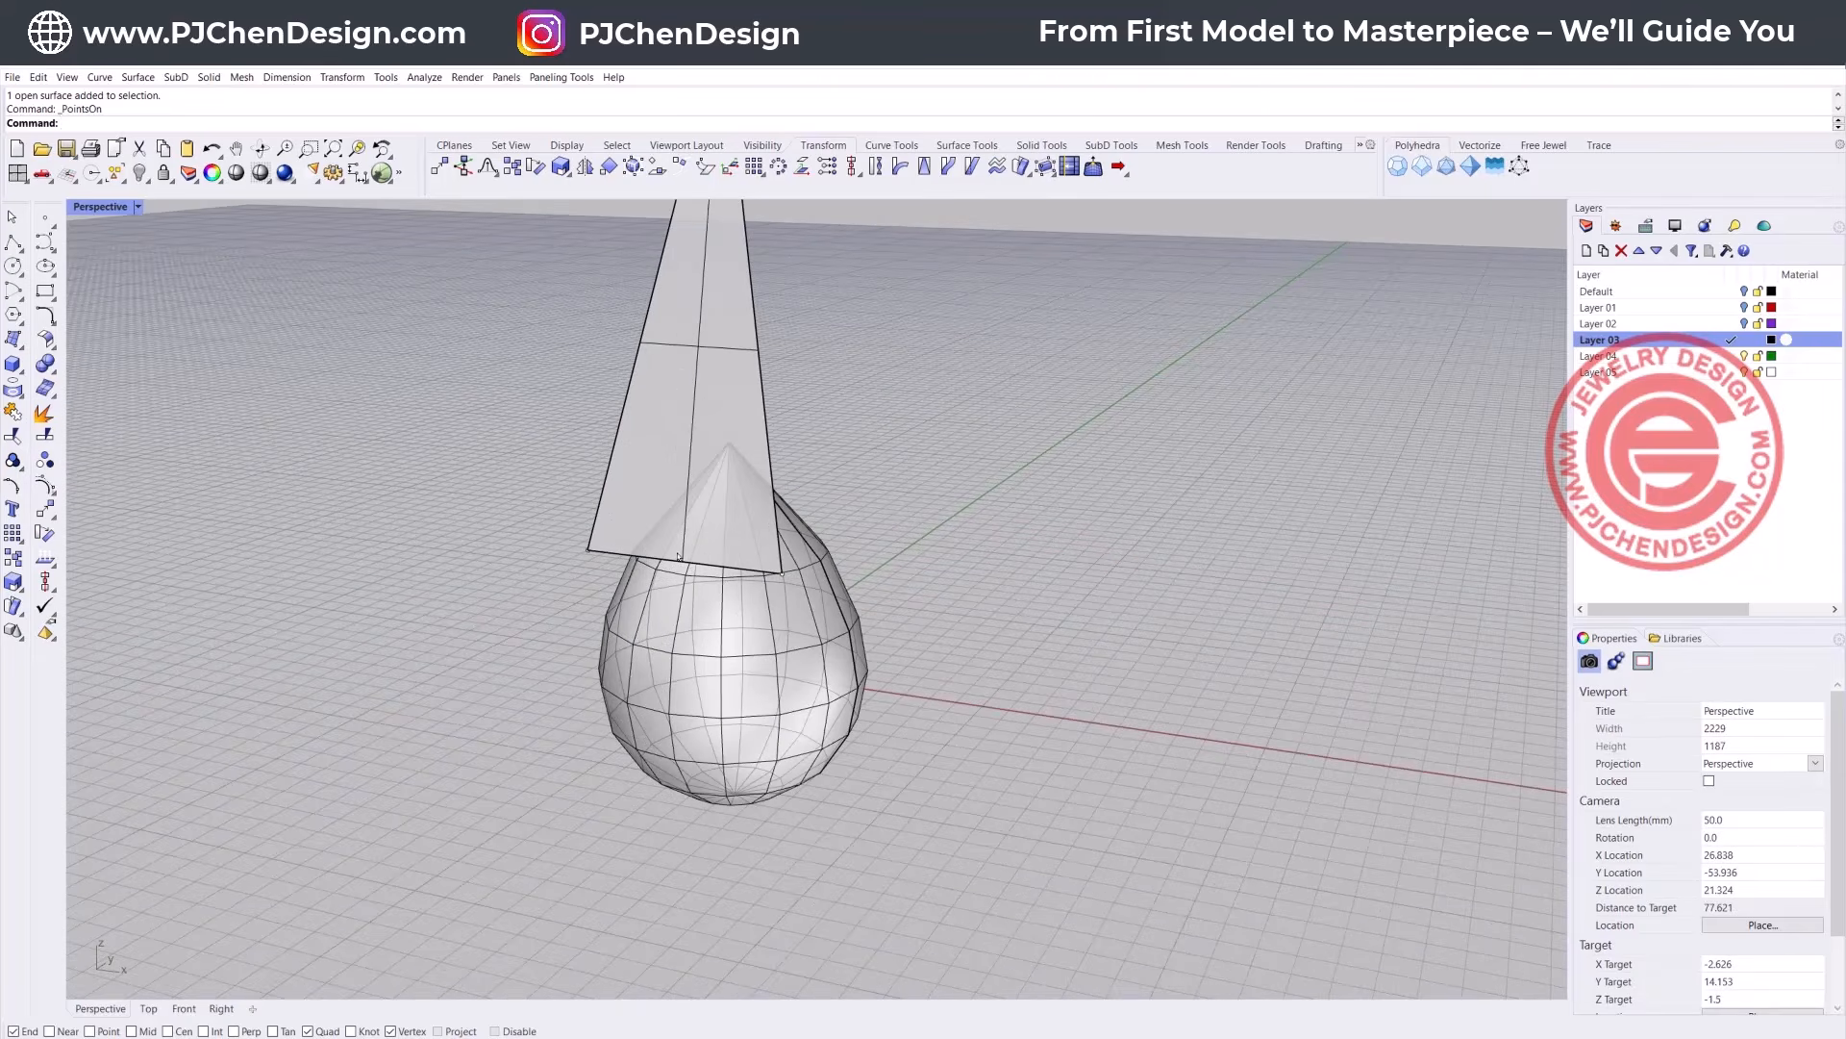
{"action": "scroll", "coordinate": [678, 602], "scroll_direction": "down", "scroll_amount": 3}
{"action": "left_click", "coordinate": [832, 482]}
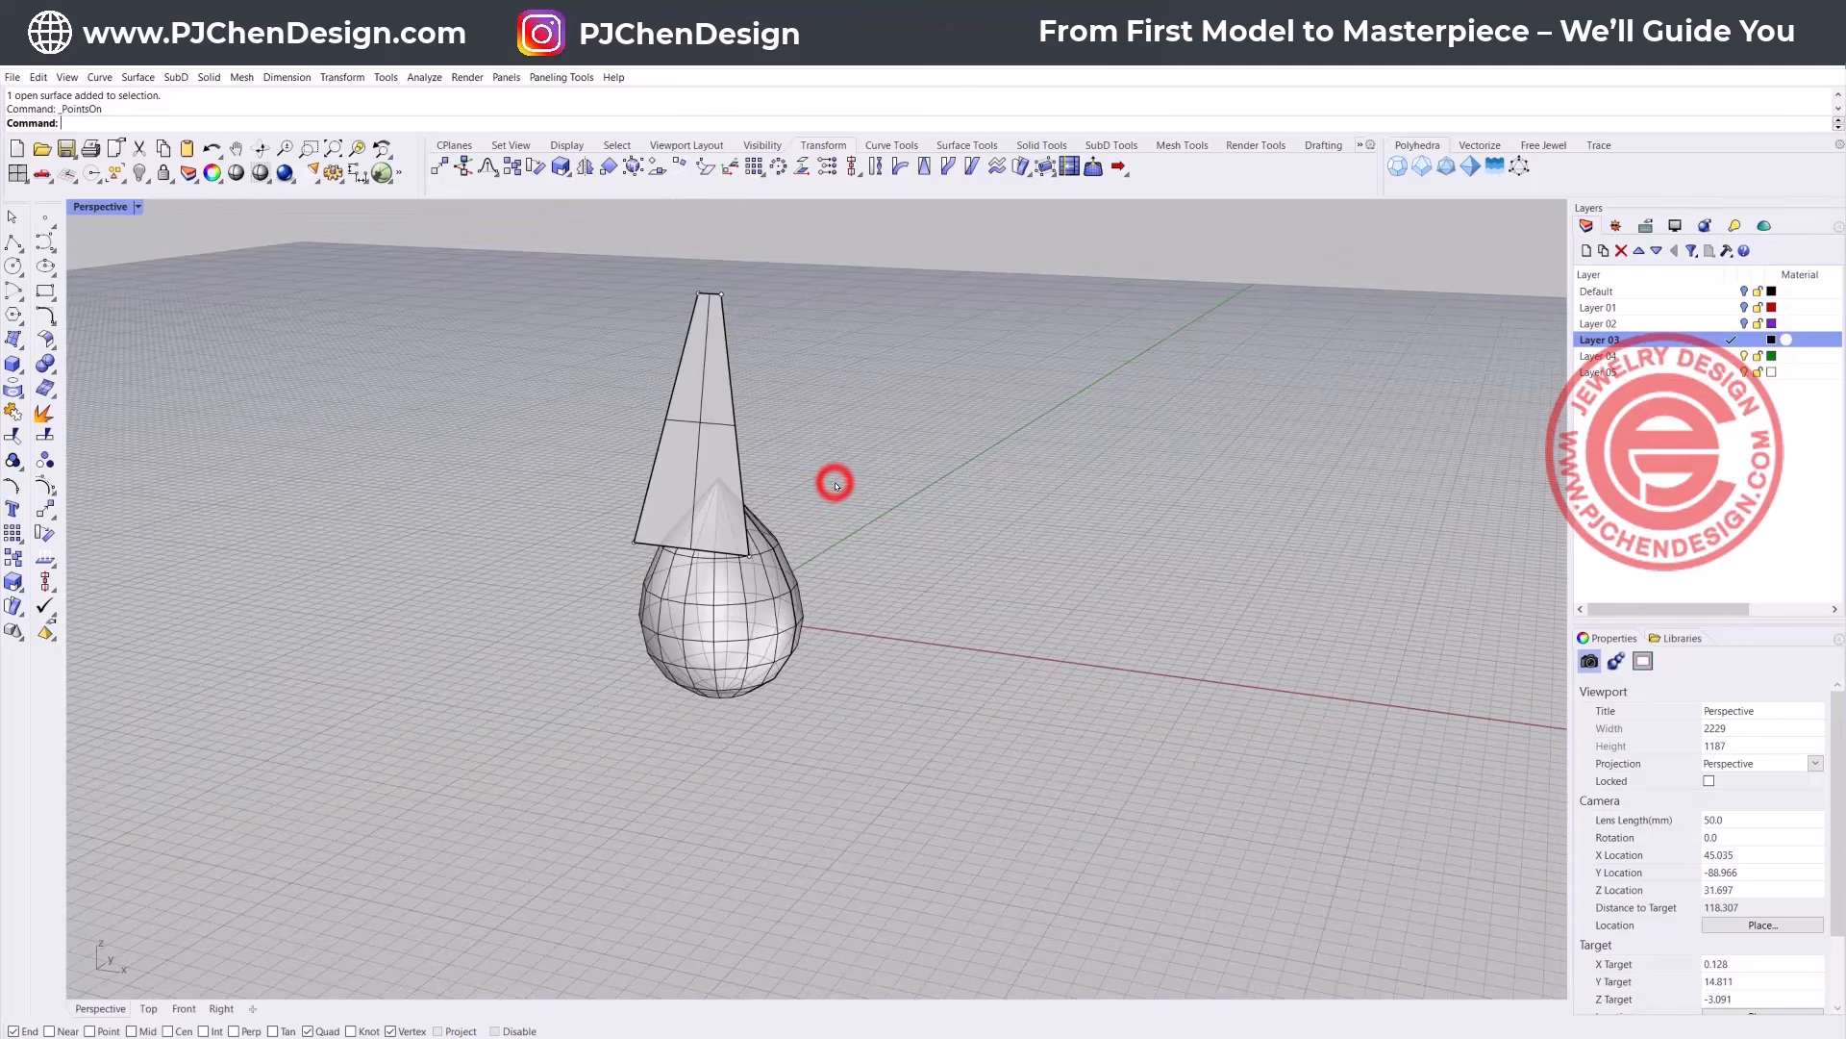
Step: With the Mid snap enabled, draw a polyline from the midpoint of the tapered surface's top edge to the midpoint of its bottom edge
{"action": "left_click", "coordinate": [12, 234]}
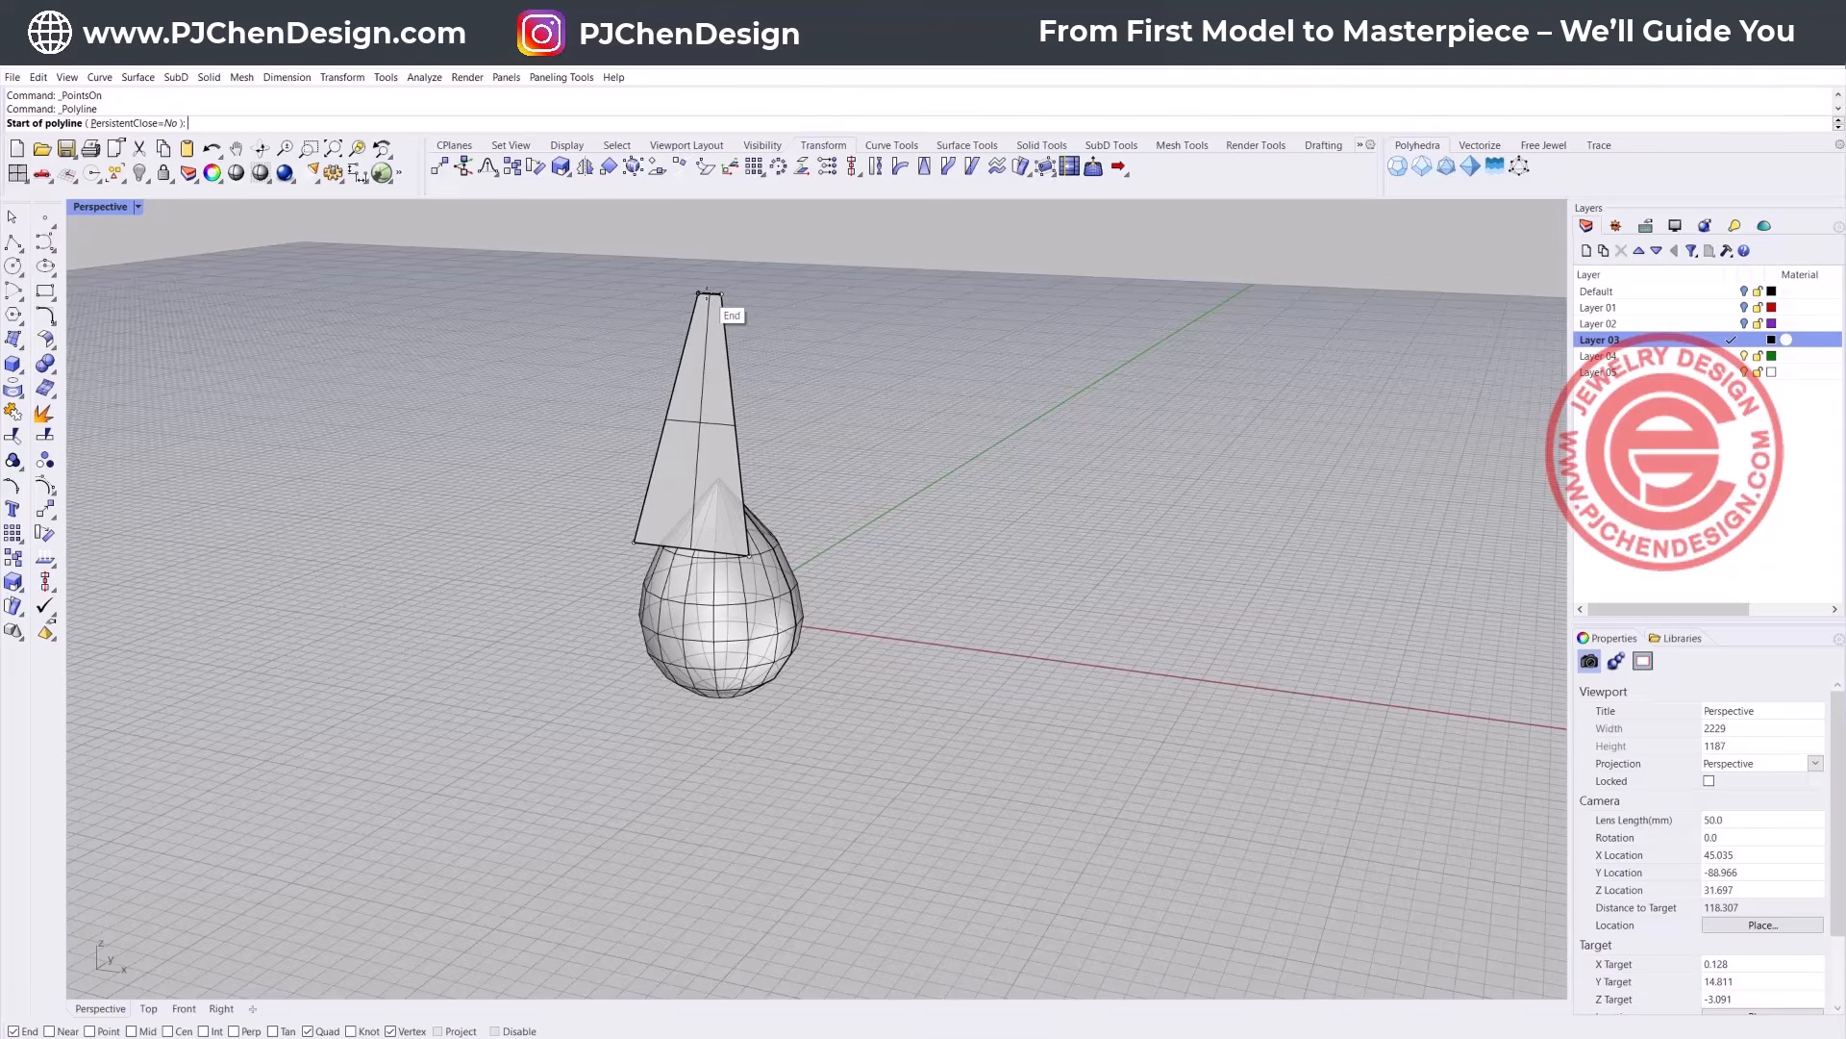
{"action": "left_click", "coordinate": [131, 1031]}
{"action": "scroll", "coordinate": [740, 370], "scroll_direction": "up", "scroll_amount": 2}
{"action": "left_click", "coordinate": [682, 236]}
{"action": "left_click", "coordinate": [663, 676]}
{"action": "key", "text": "Return"}
Step: Set the display color of the tapered surface's centerline to red and clear the selection
{"action": "left_click", "coordinate": [657, 543]}
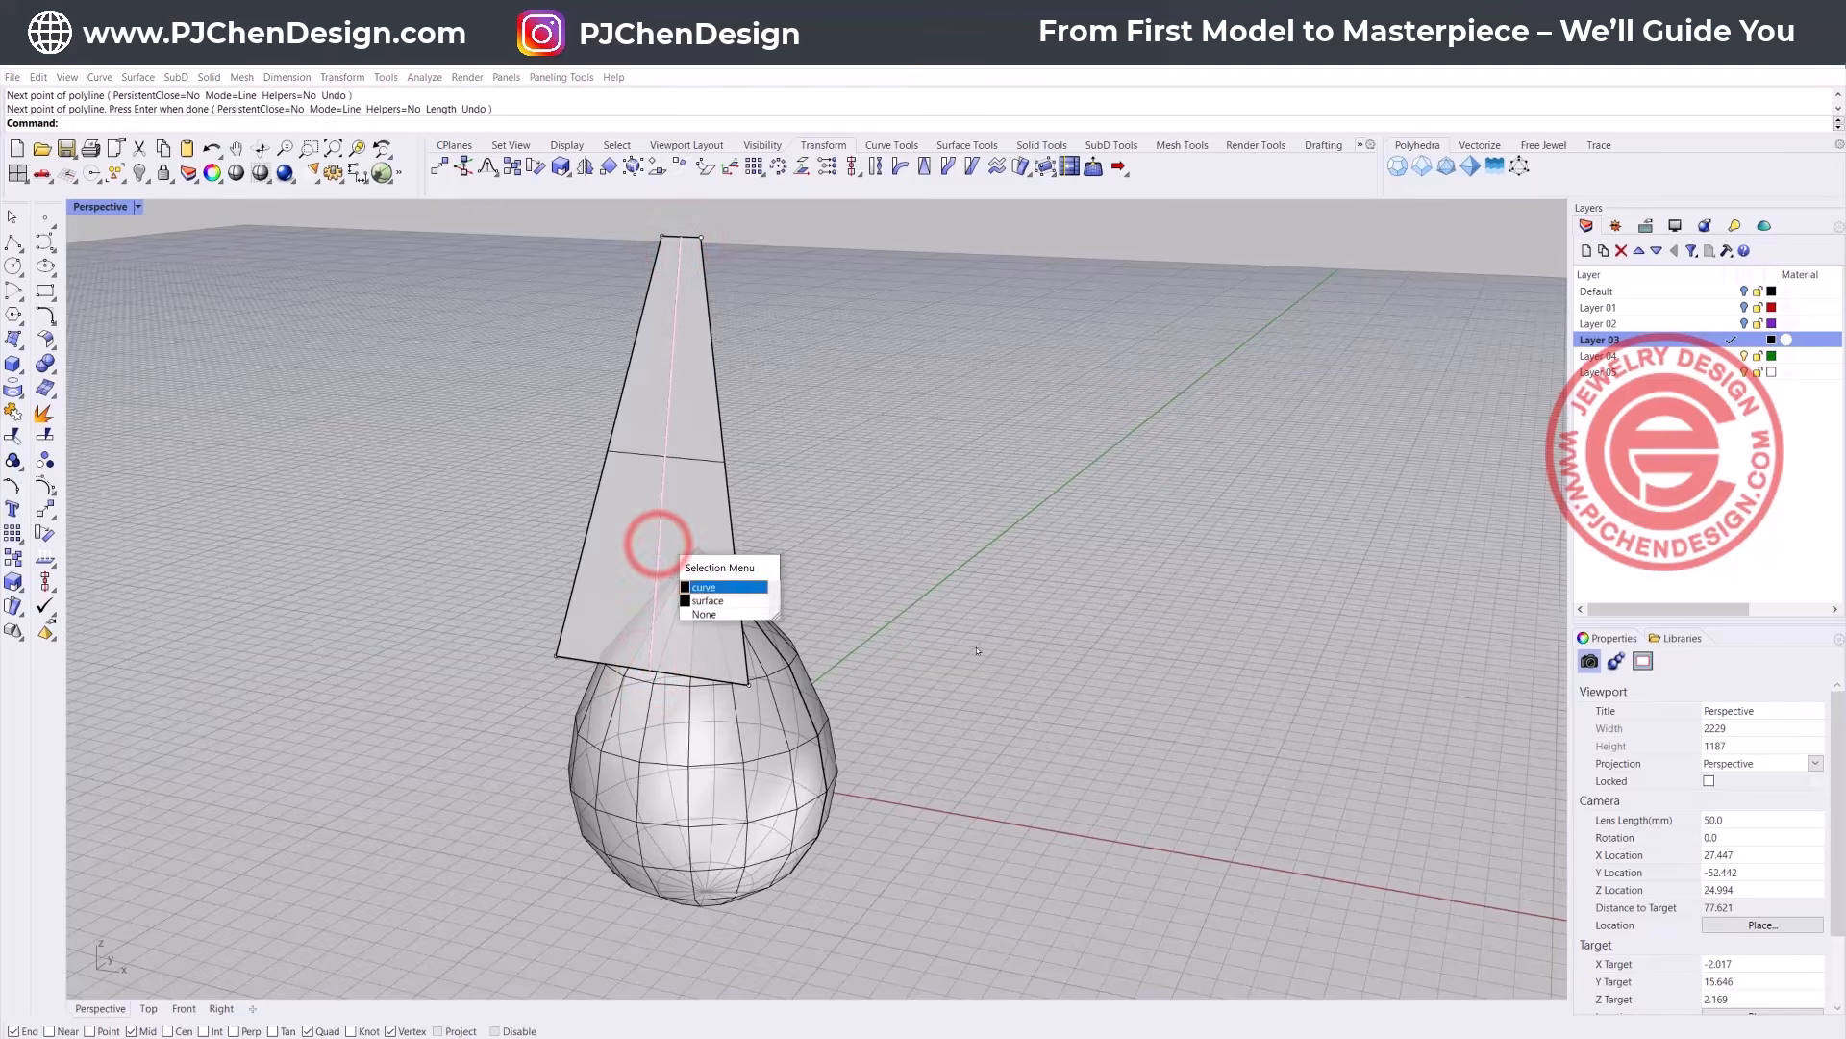
{"action": "left_click", "coordinate": [723, 586]}
{"action": "left_click", "coordinate": [1813, 767]}
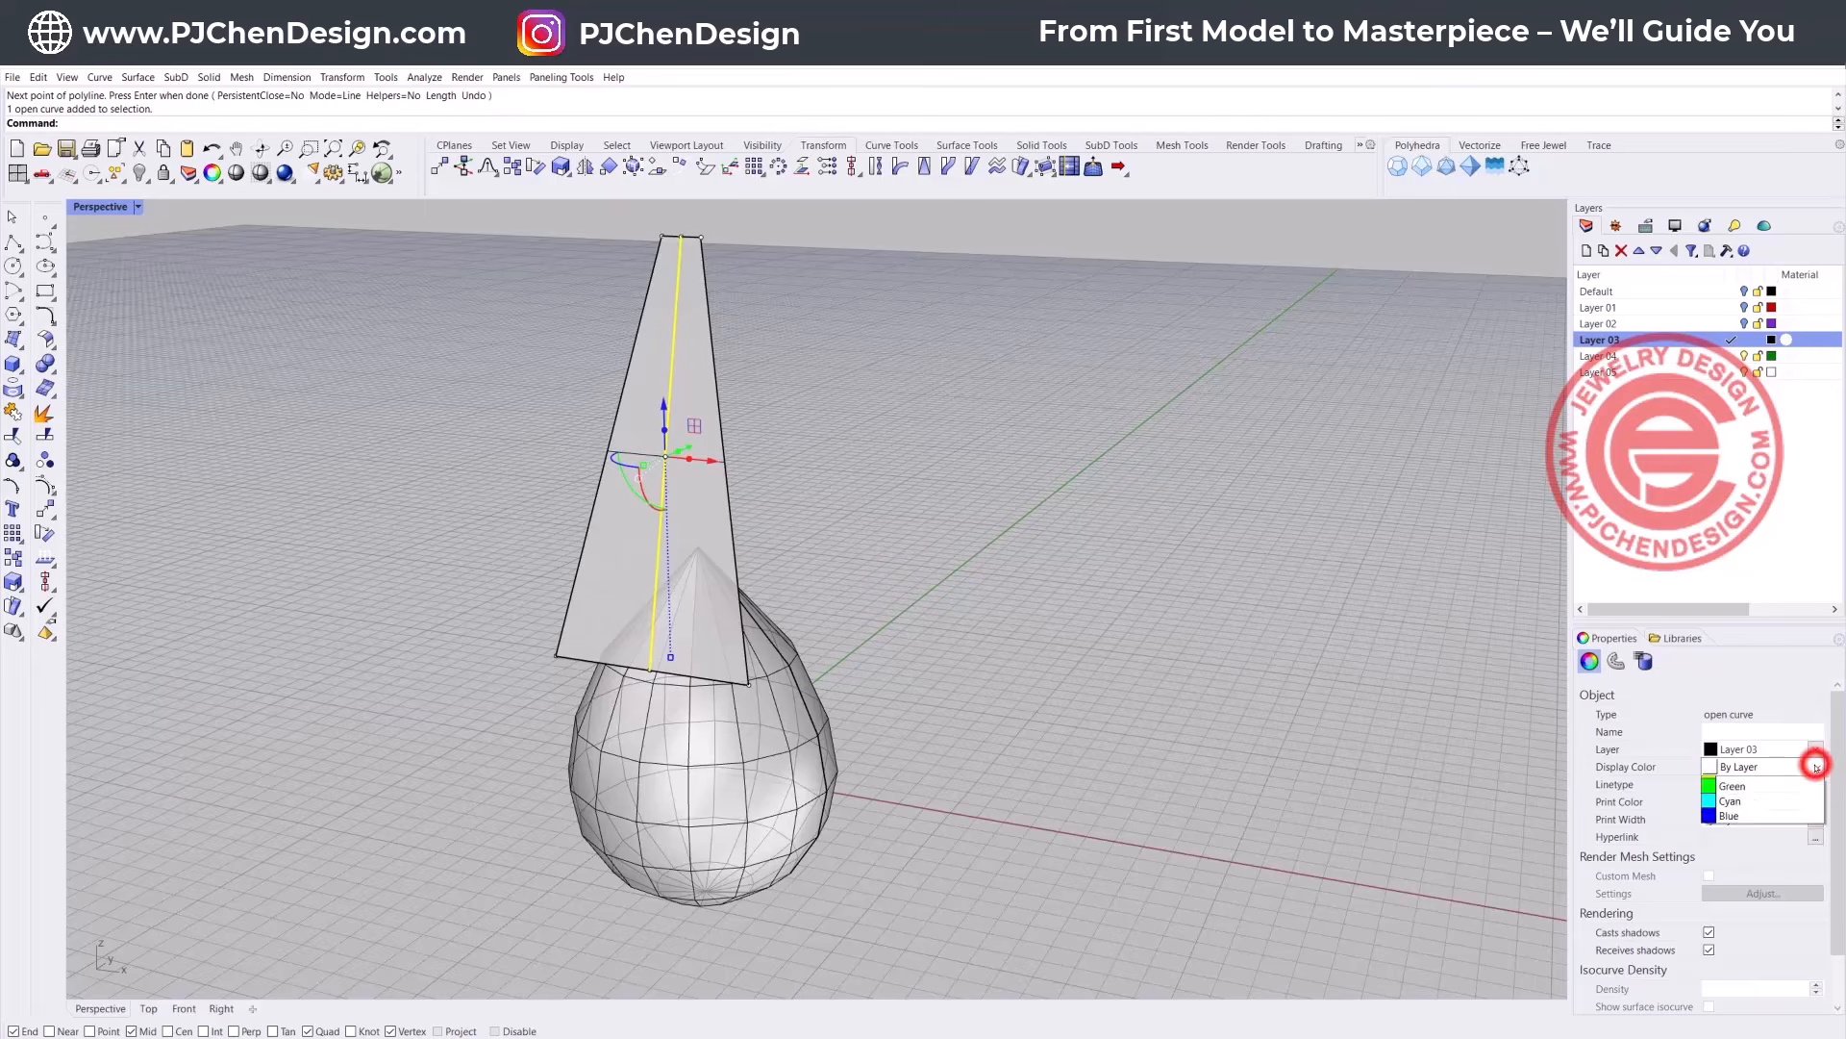
{"action": "left_click", "coordinate": [1722, 837]}
{"action": "left_click", "coordinate": [1048, 613]}
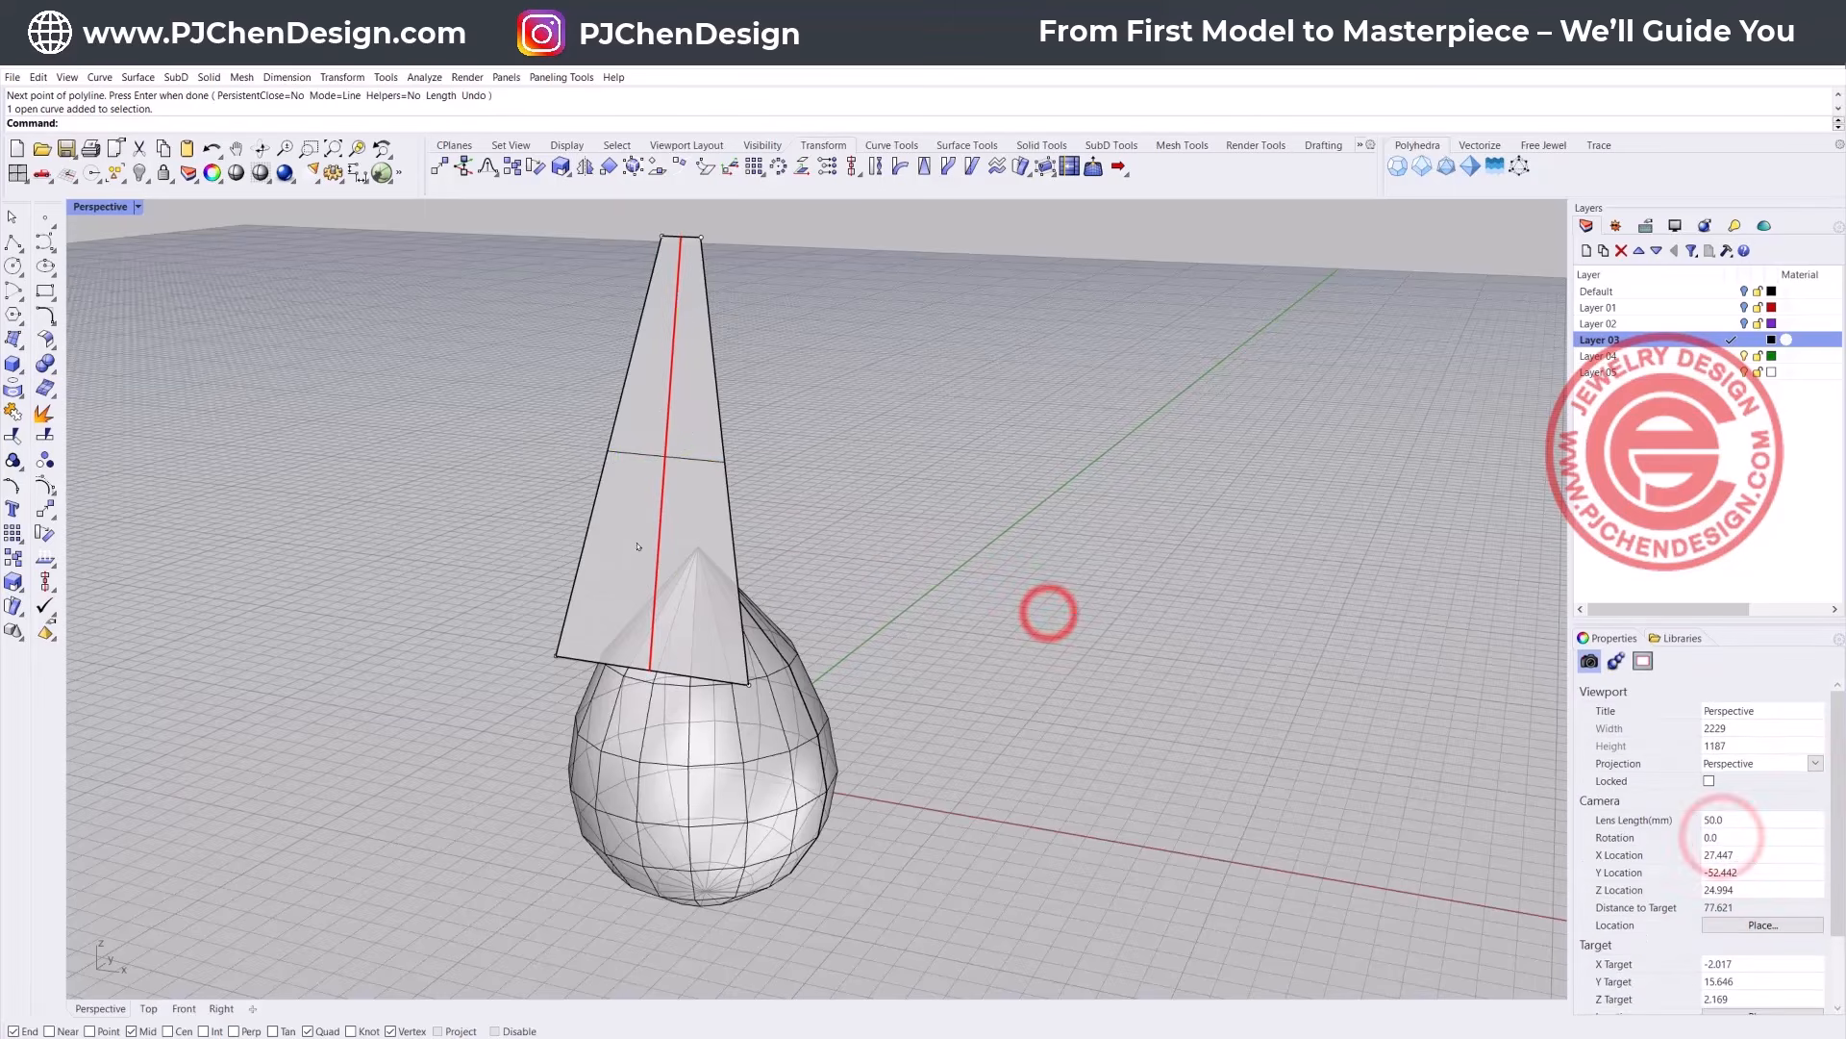
Step: Start rebuilding the tapered surface and set its degree to 1 in both the U and V directions
{"action": "scroll", "coordinate": [649, 715], "scroll_direction": "up", "scroll_amount": 4}
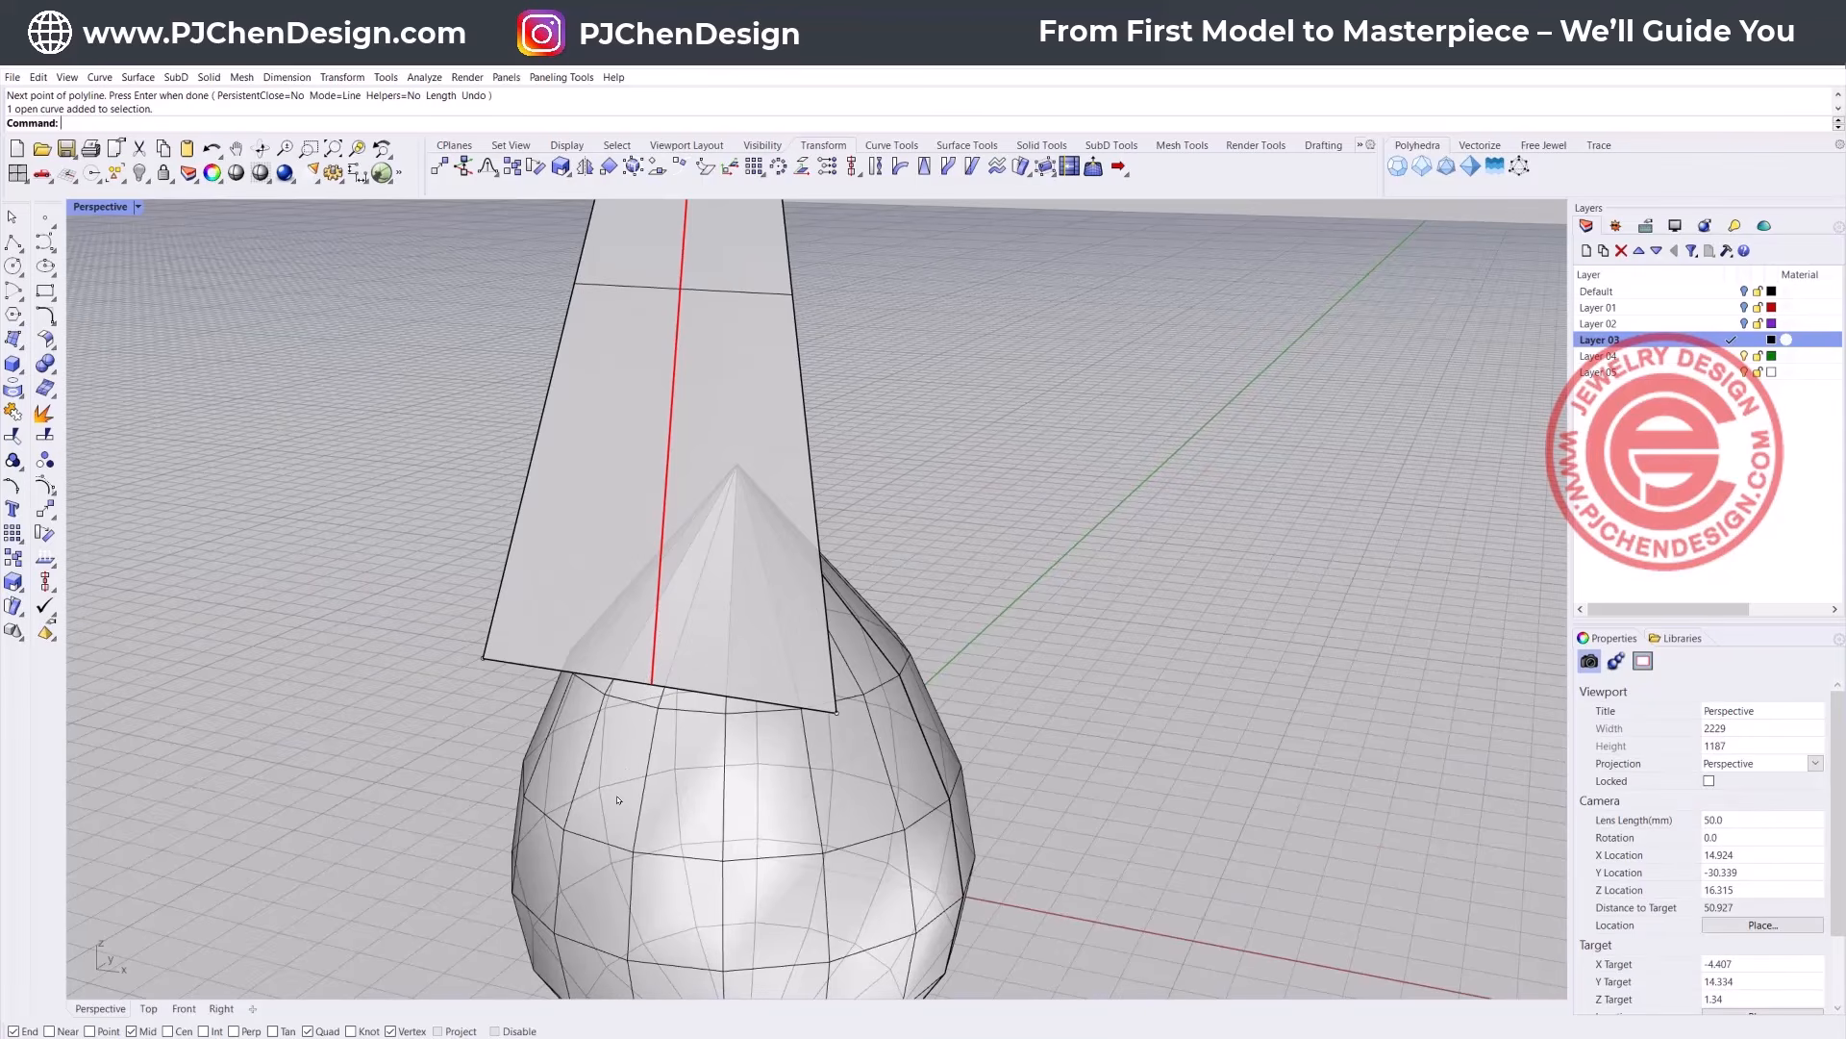
{"action": "scroll", "coordinate": [668, 632], "scroll_direction": "down", "scroll_amount": 4}
{"action": "right_click_drag", "start_coordinate": [673, 623], "coordinate": [407, 503]}
{"action": "right_click_drag", "start_coordinate": [369, 580], "coordinate": [495, 552]}
{"action": "left_click", "coordinate": [498, 550]}
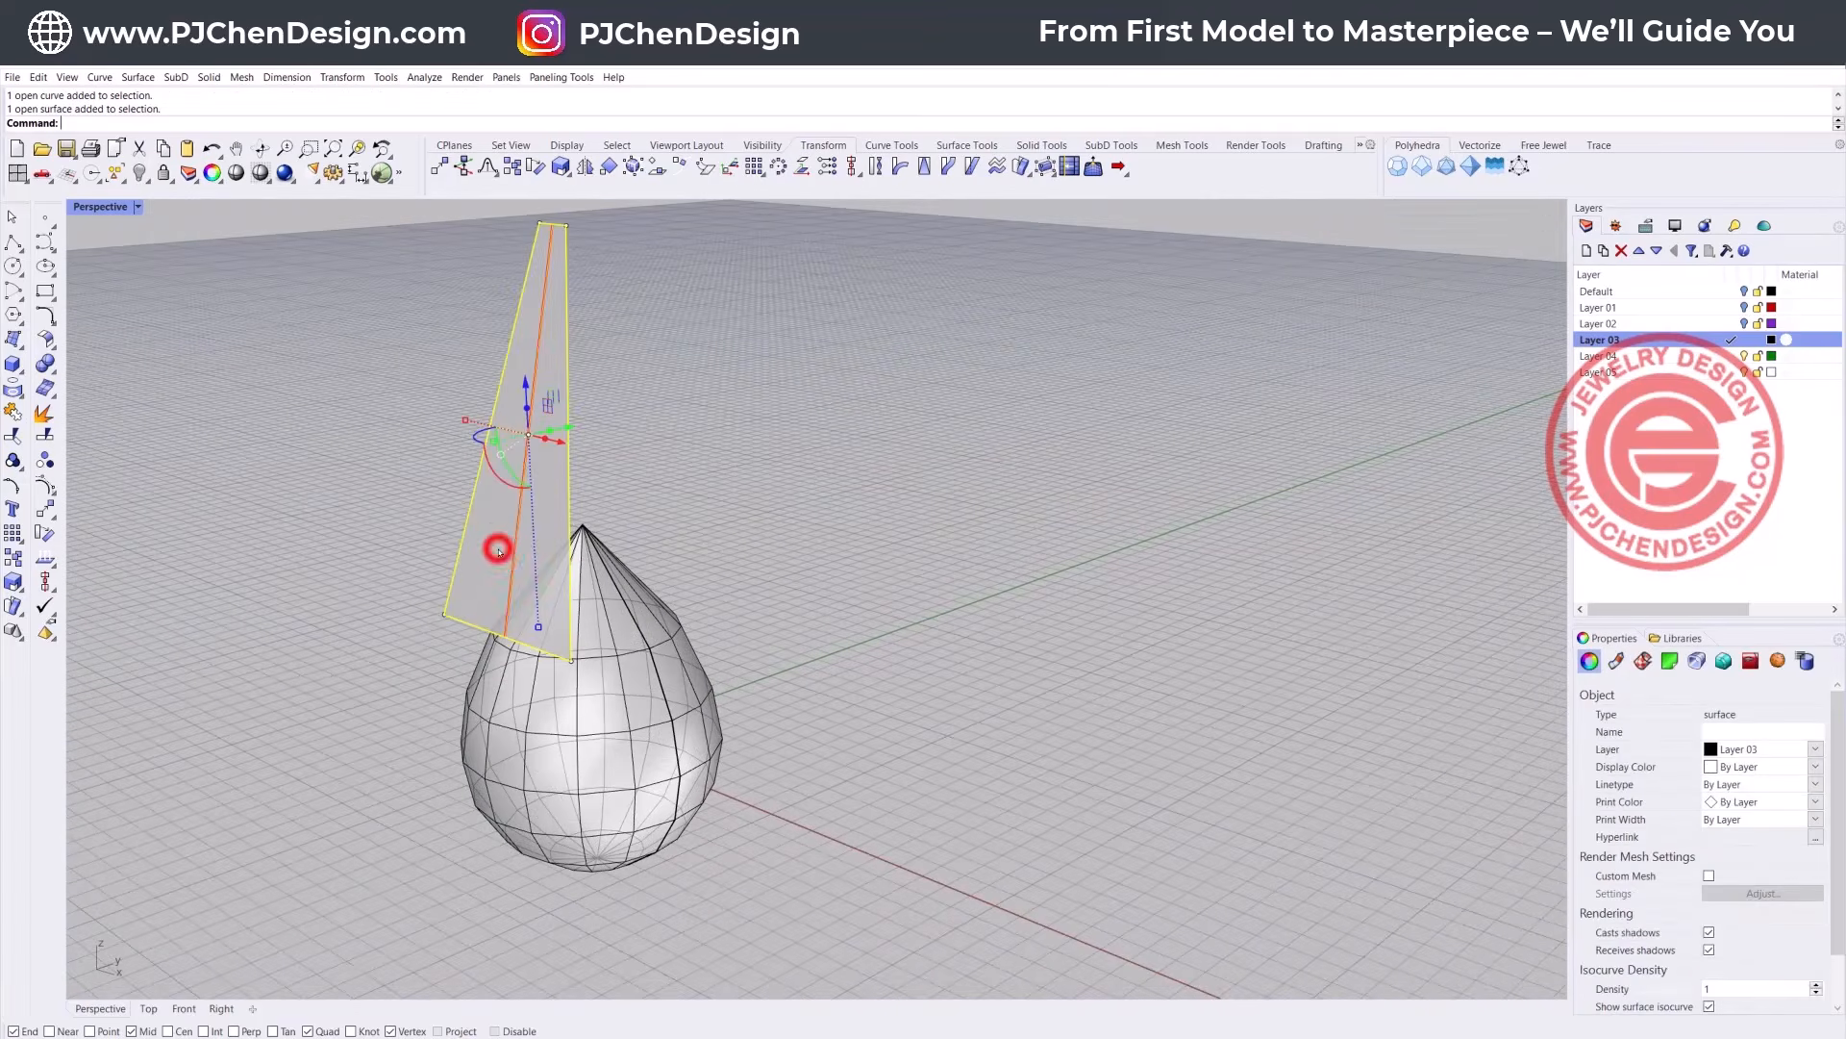
{"action": "type", "text": "Rebuild"}
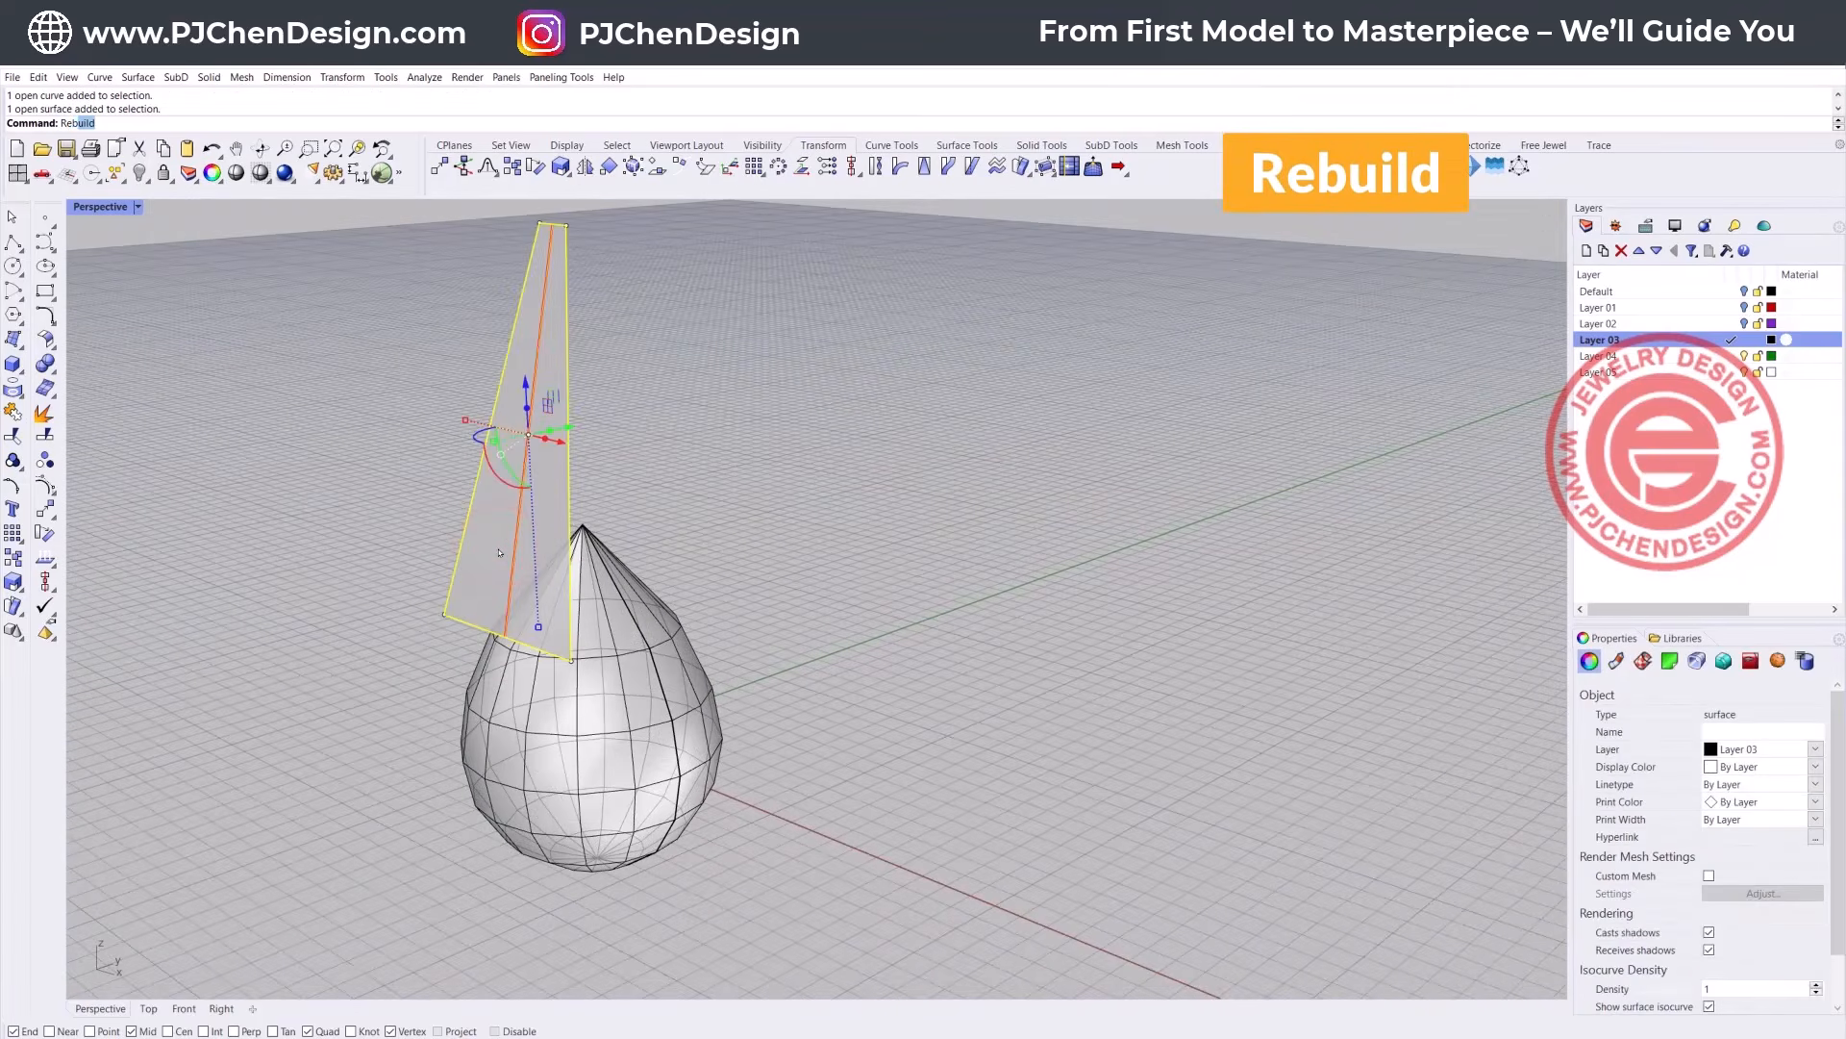
{"action": "key", "text": "Return"}
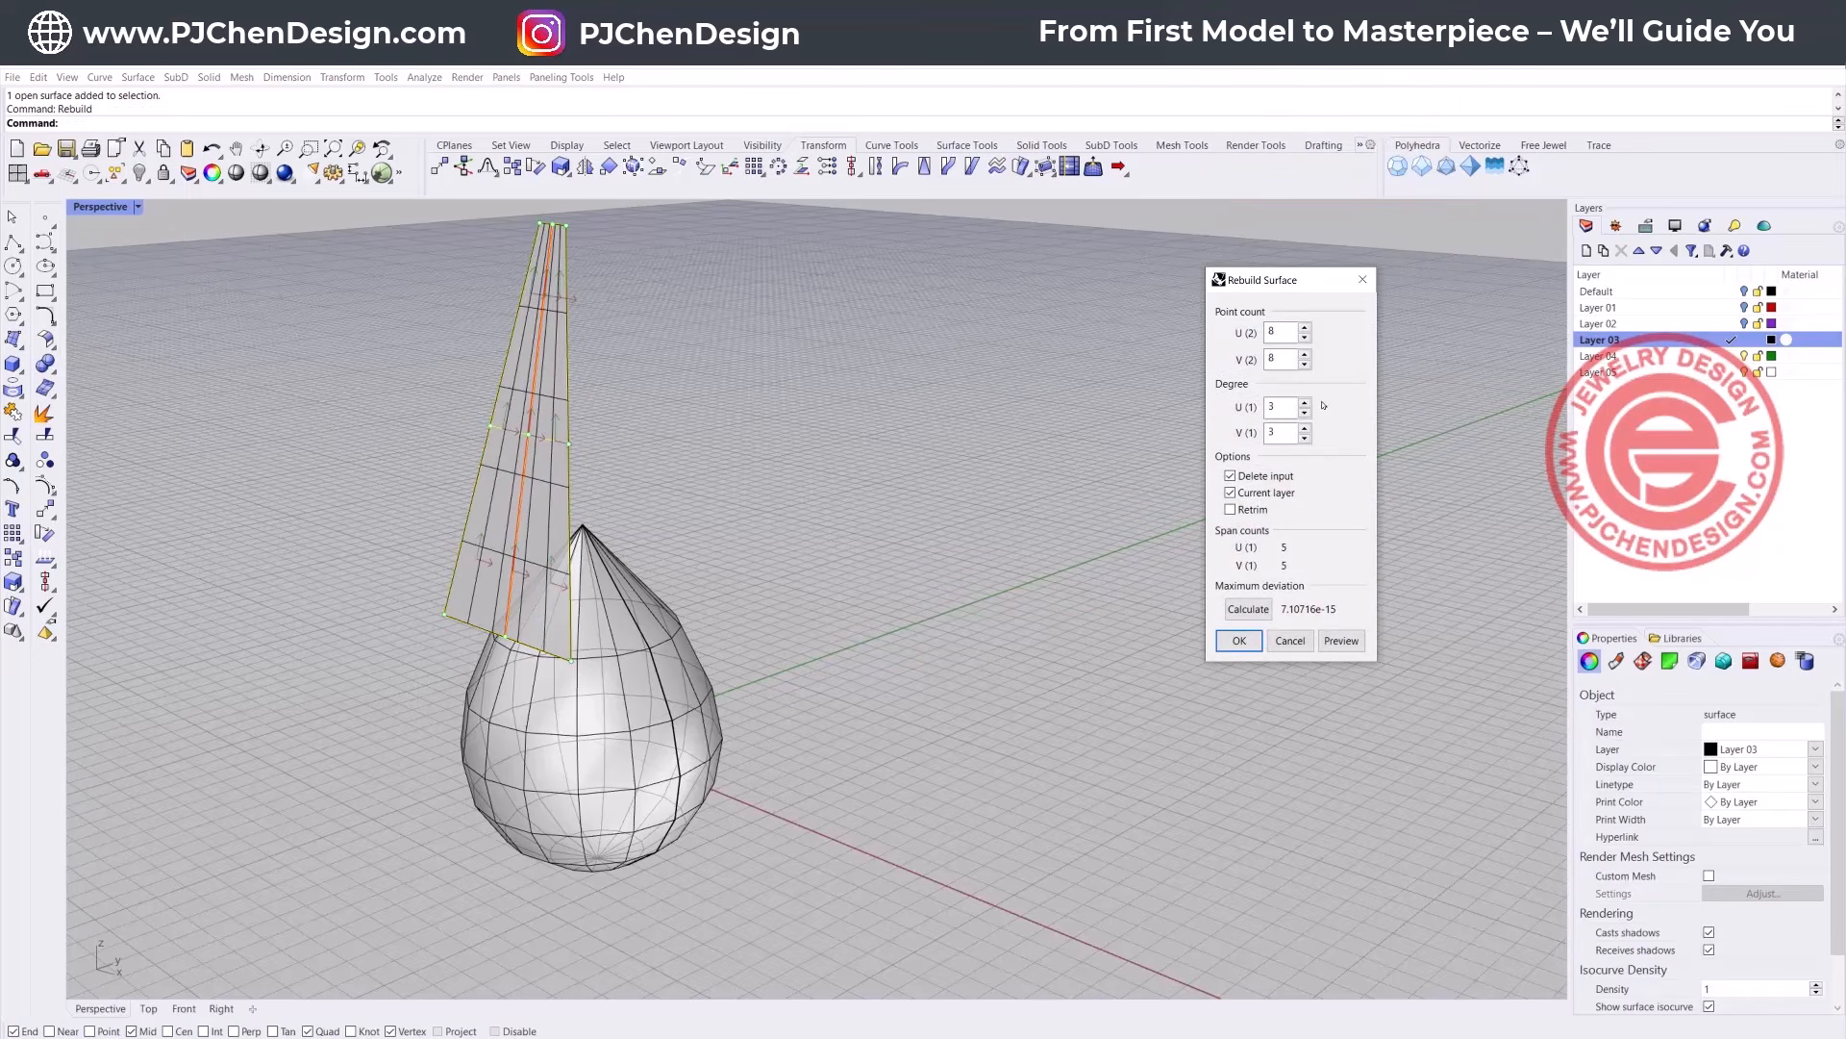
{"action": "double_click", "coordinate": [1277, 404]}
{"action": "type", "text": "1"}
{"action": "left_click", "coordinate": [1285, 431]}
{"action": "type", "text": "1"}
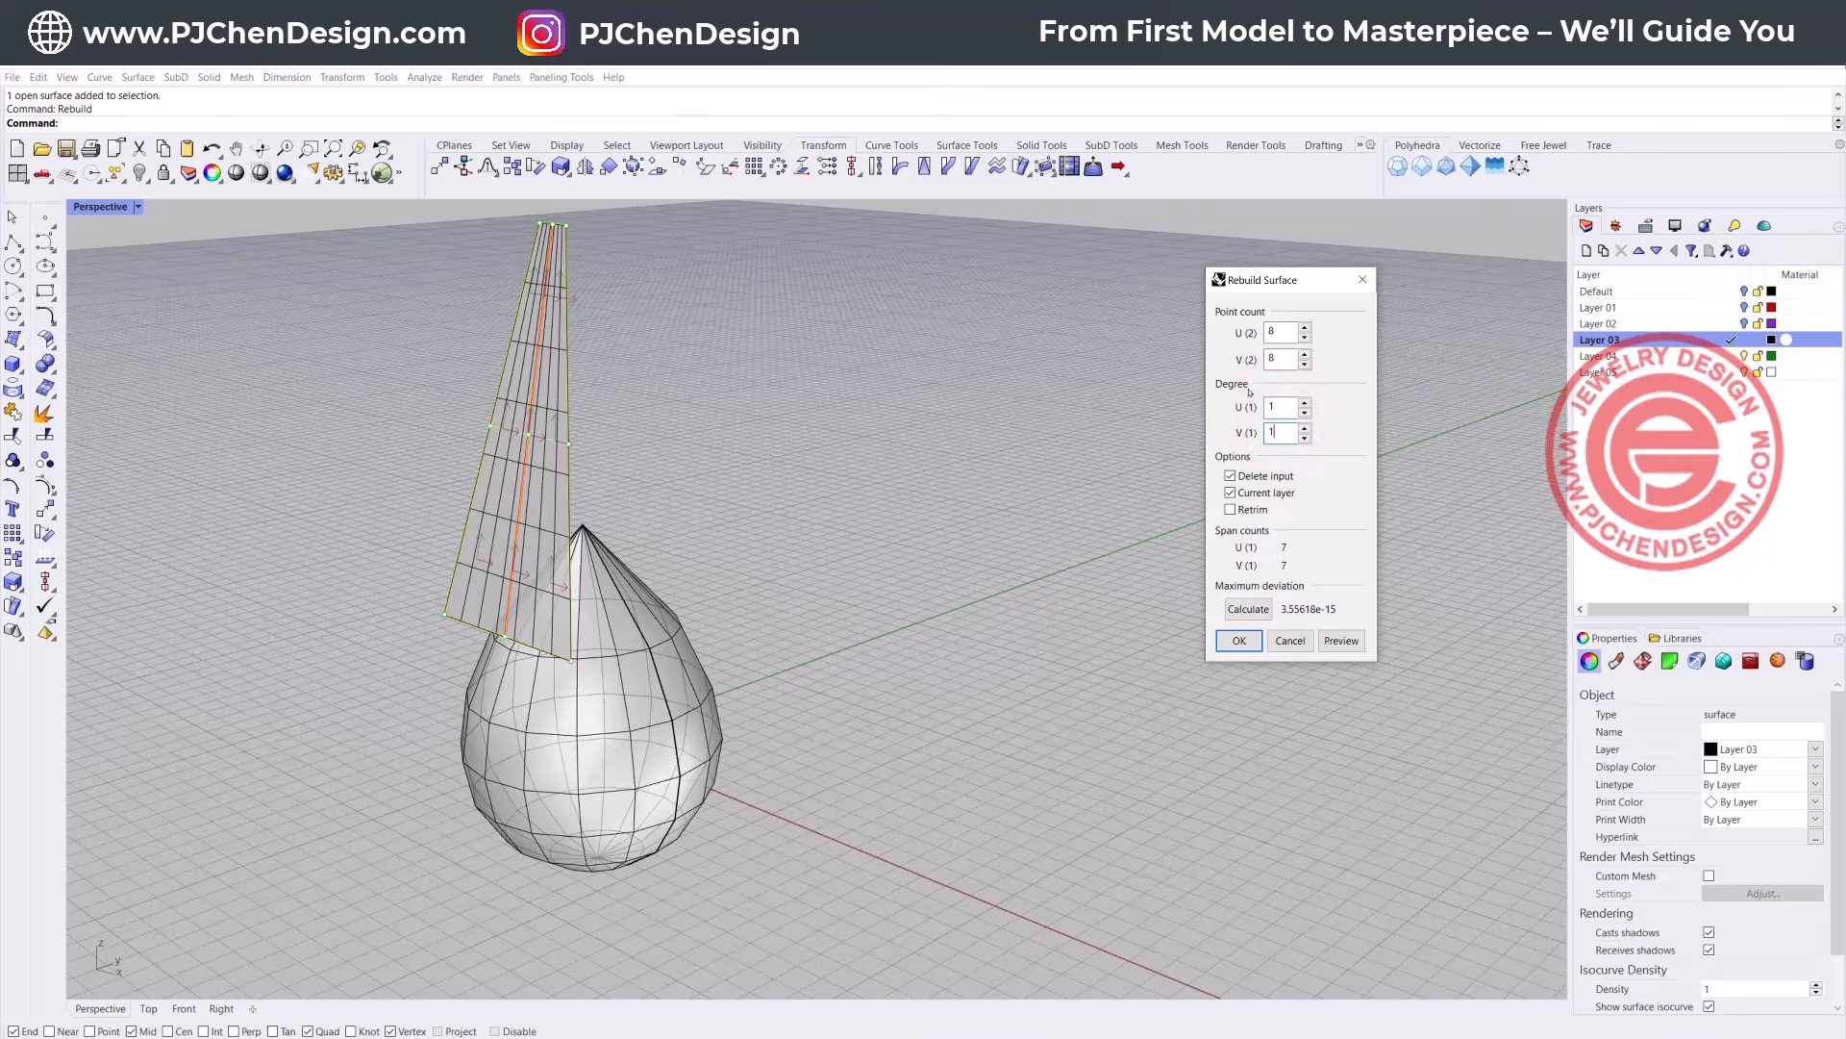
Step: Set the rebuild's U point count to 3 with V at 8, and apply the rebuild to the tapered surface
{"action": "double_click", "coordinate": [1288, 332]}
{"action": "type", "text": "3"}
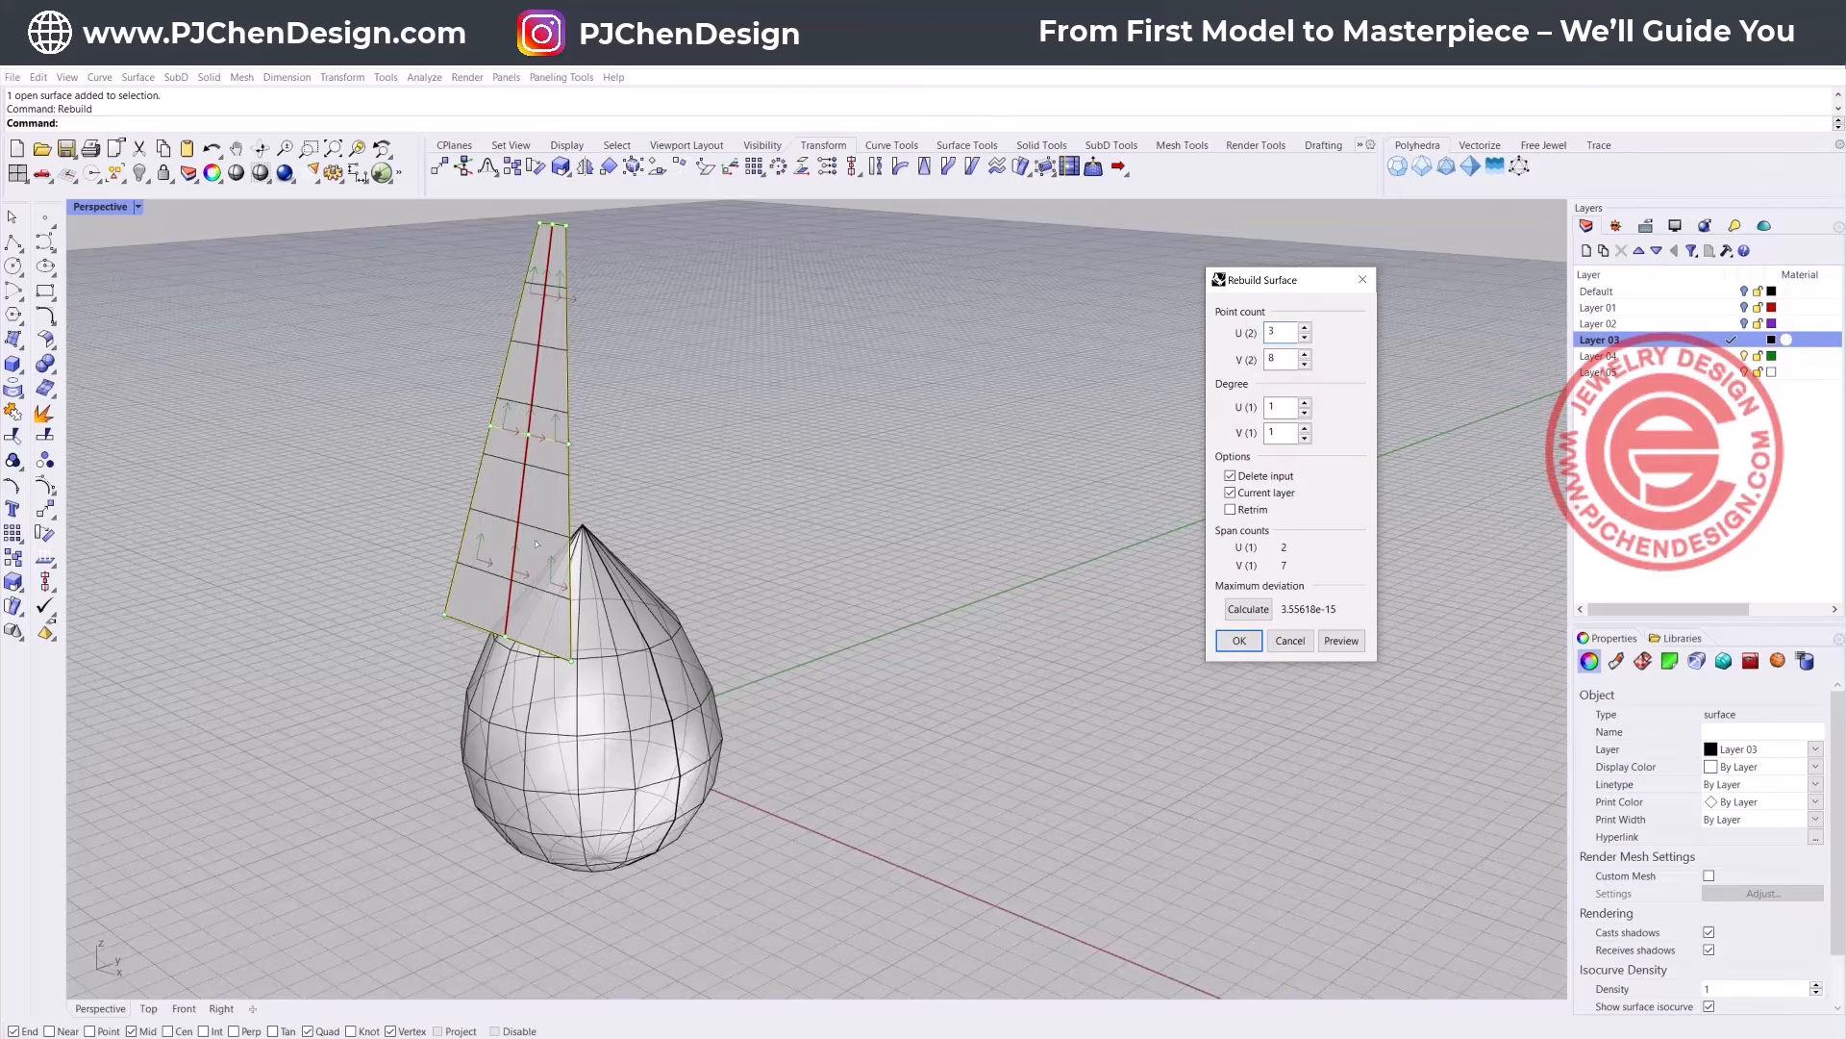
{"action": "scroll", "coordinate": [505, 639], "scroll_direction": "up", "scroll_amount": 4}
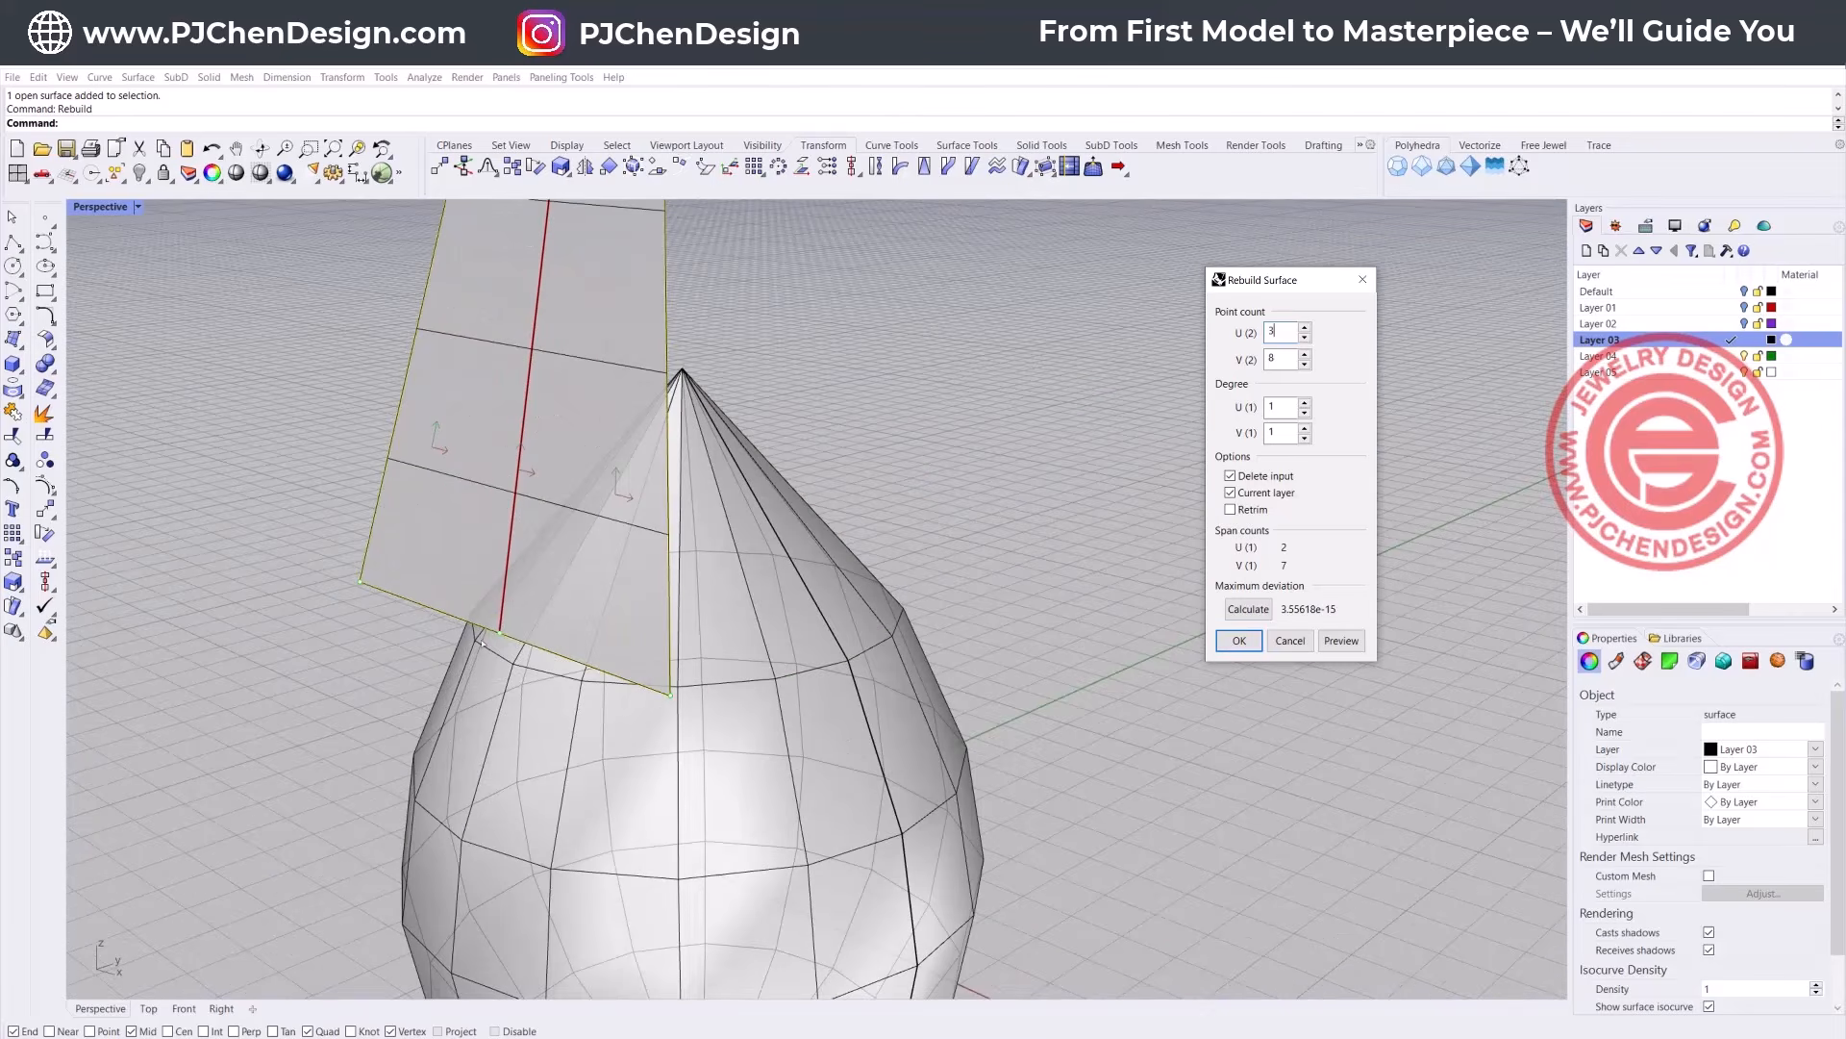
{"action": "scroll", "coordinate": [529, 512], "scroll_direction": "down", "scroll_amount": 4}
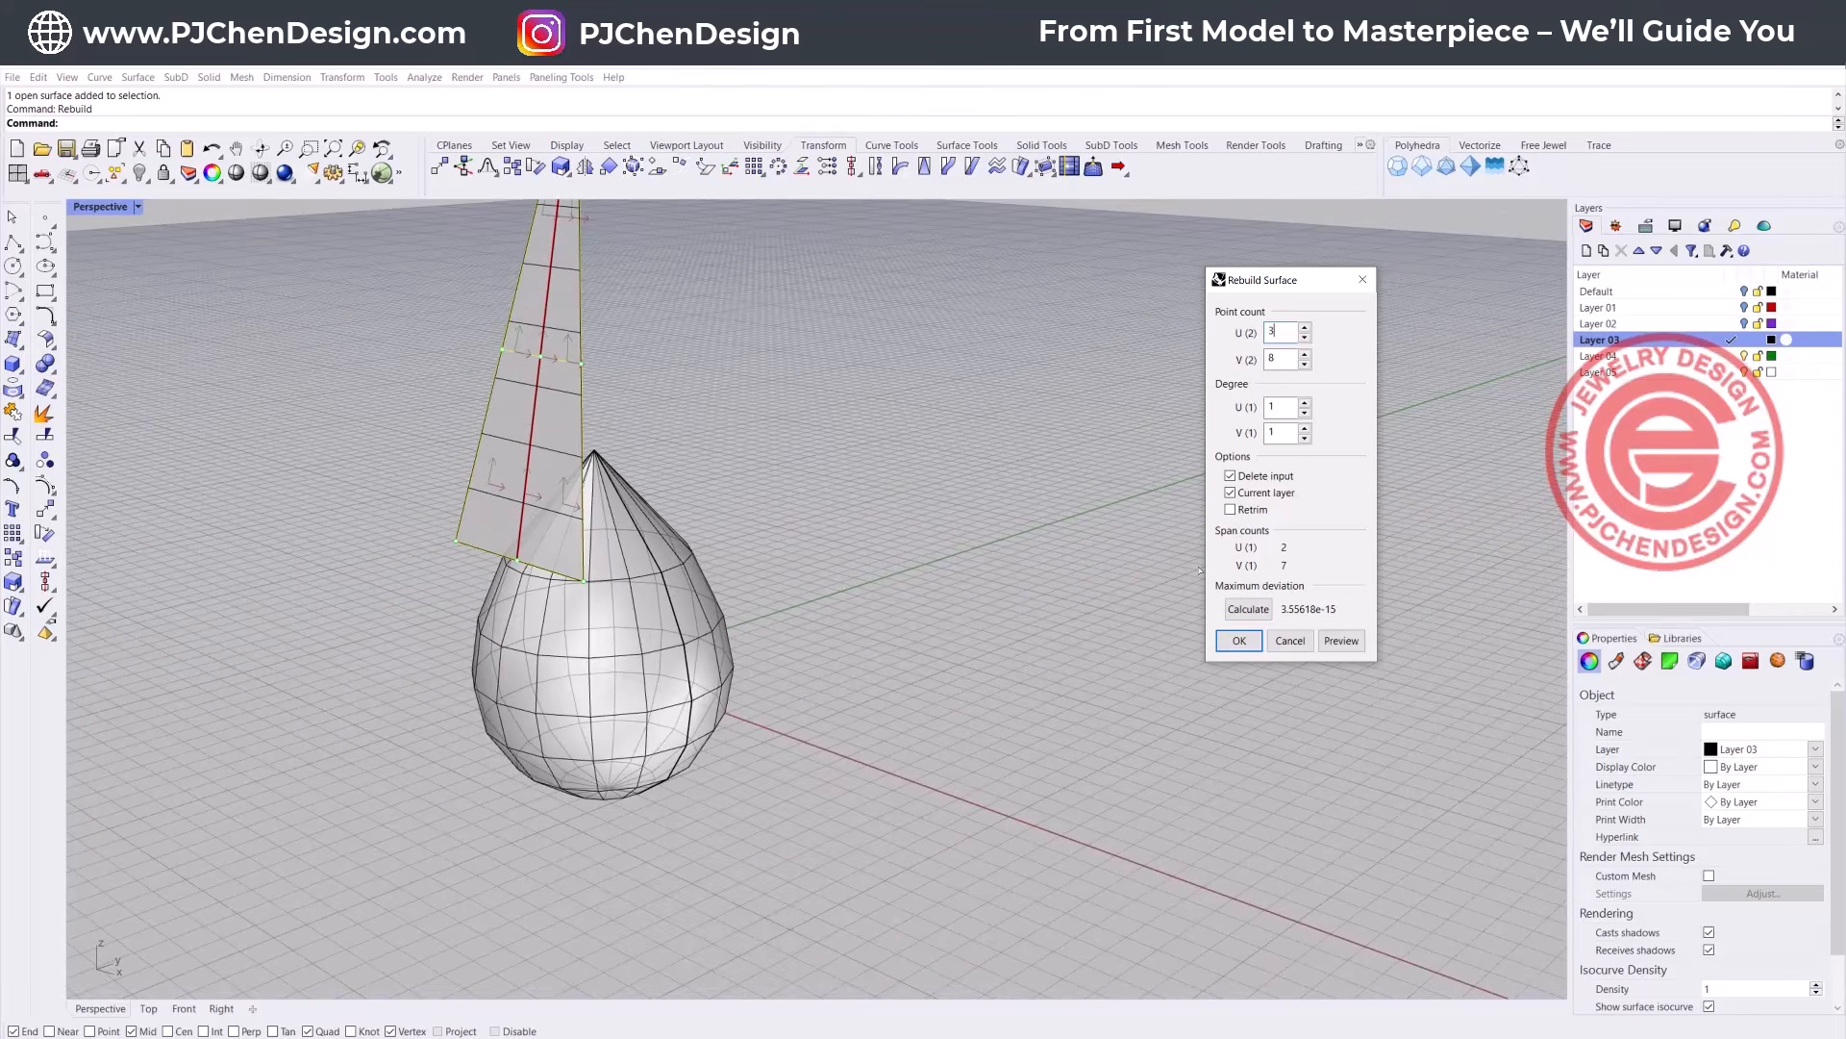
{"action": "left_click", "coordinate": [1236, 640]}
Step: Select the middle control point on the tapered surface's bottom edge, start Move, and enable the Near snap
{"action": "scroll", "coordinate": [495, 568], "scroll_direction": "up", "scroll_amount": 4}
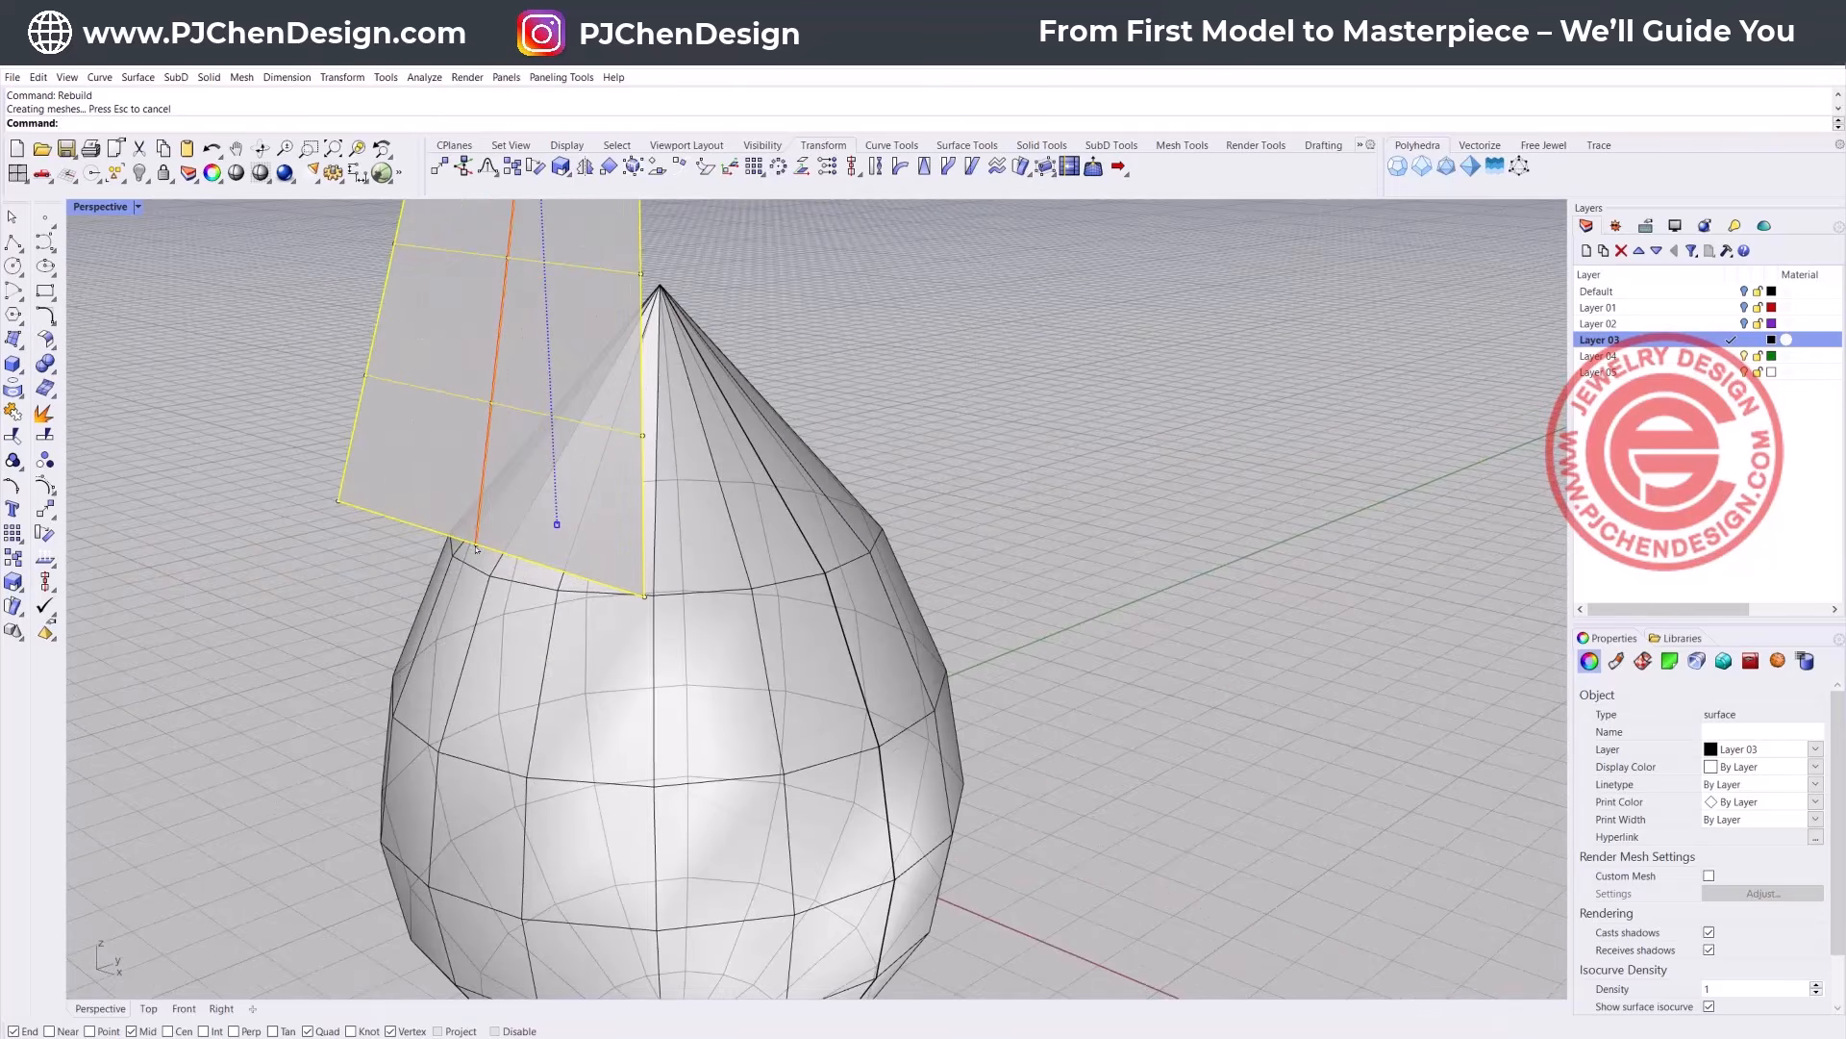
{"action": "left_click", "coordinate": [476, 546]}
{"action": "scroll", "coordinate": [471, 536], "scroll_direction": "down", "scroll_amount": 2}
{"action": "right_click_drag", "start_coordinate": [501, 507], "coordinate": [599, 516]}
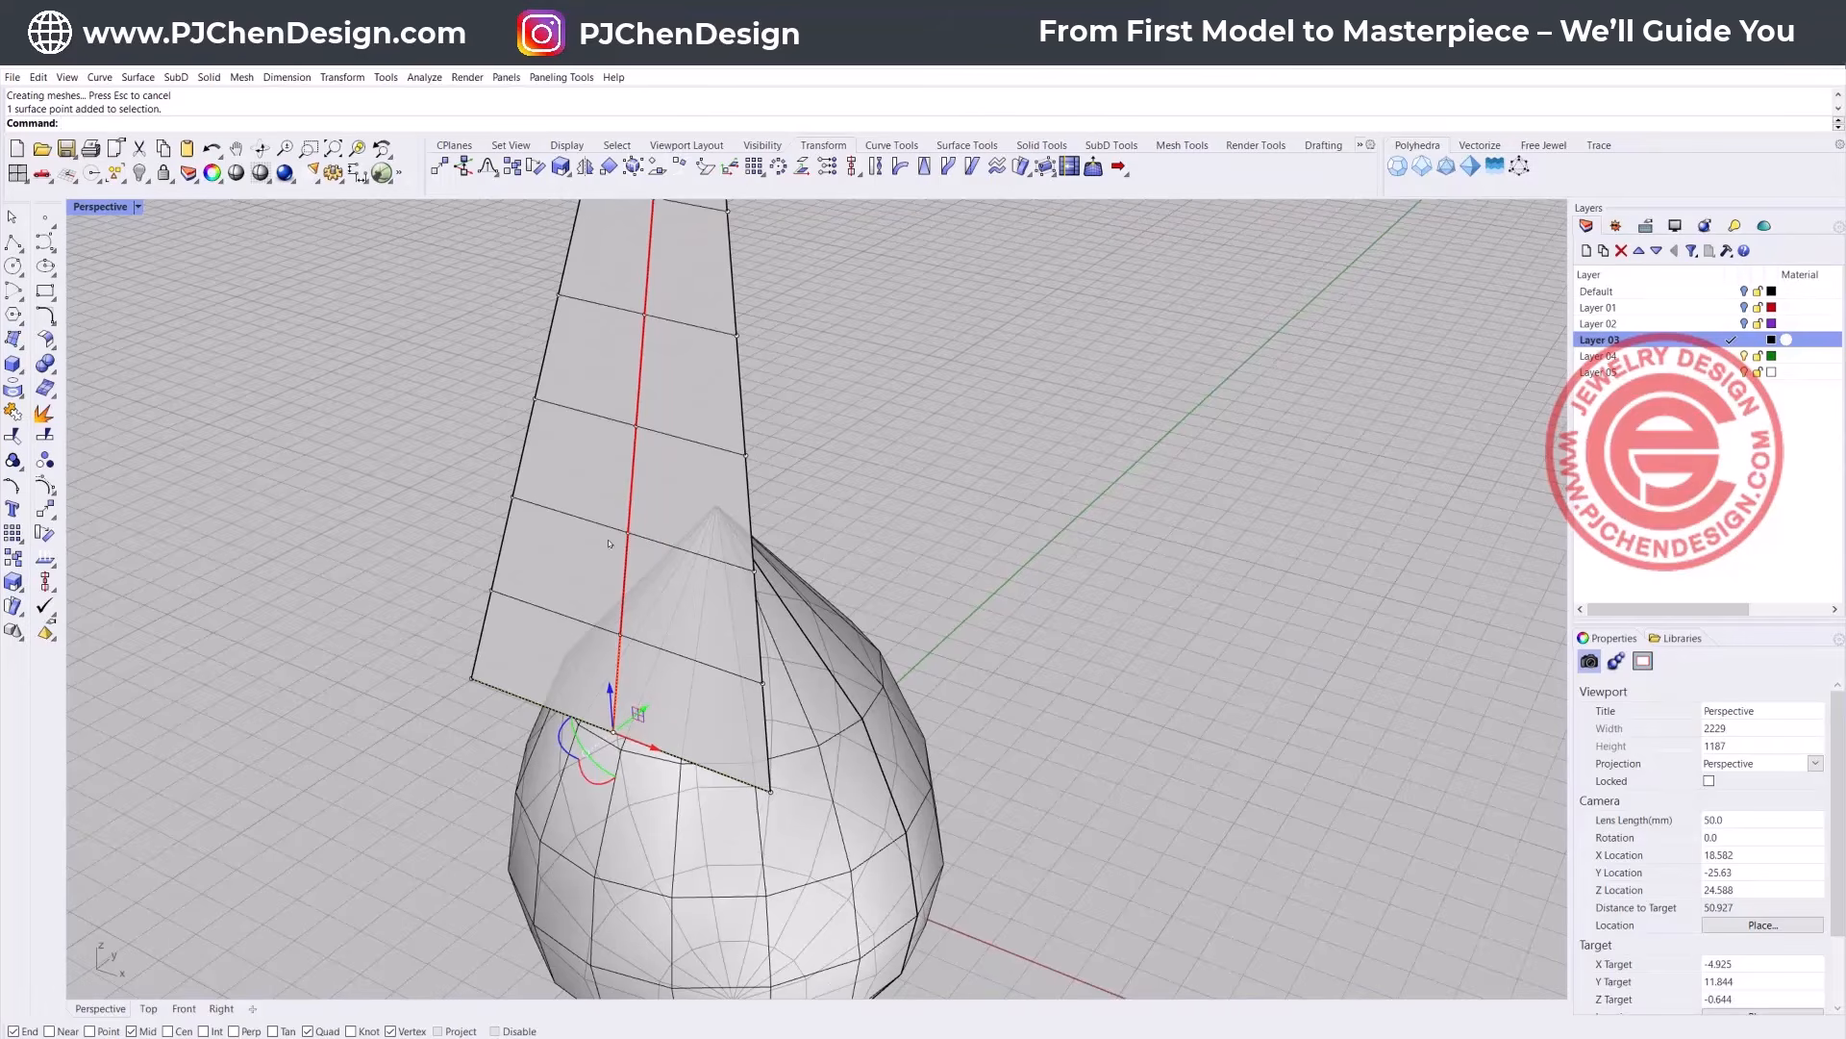
{"action": "left_click", "coordinate": [45, 509]}
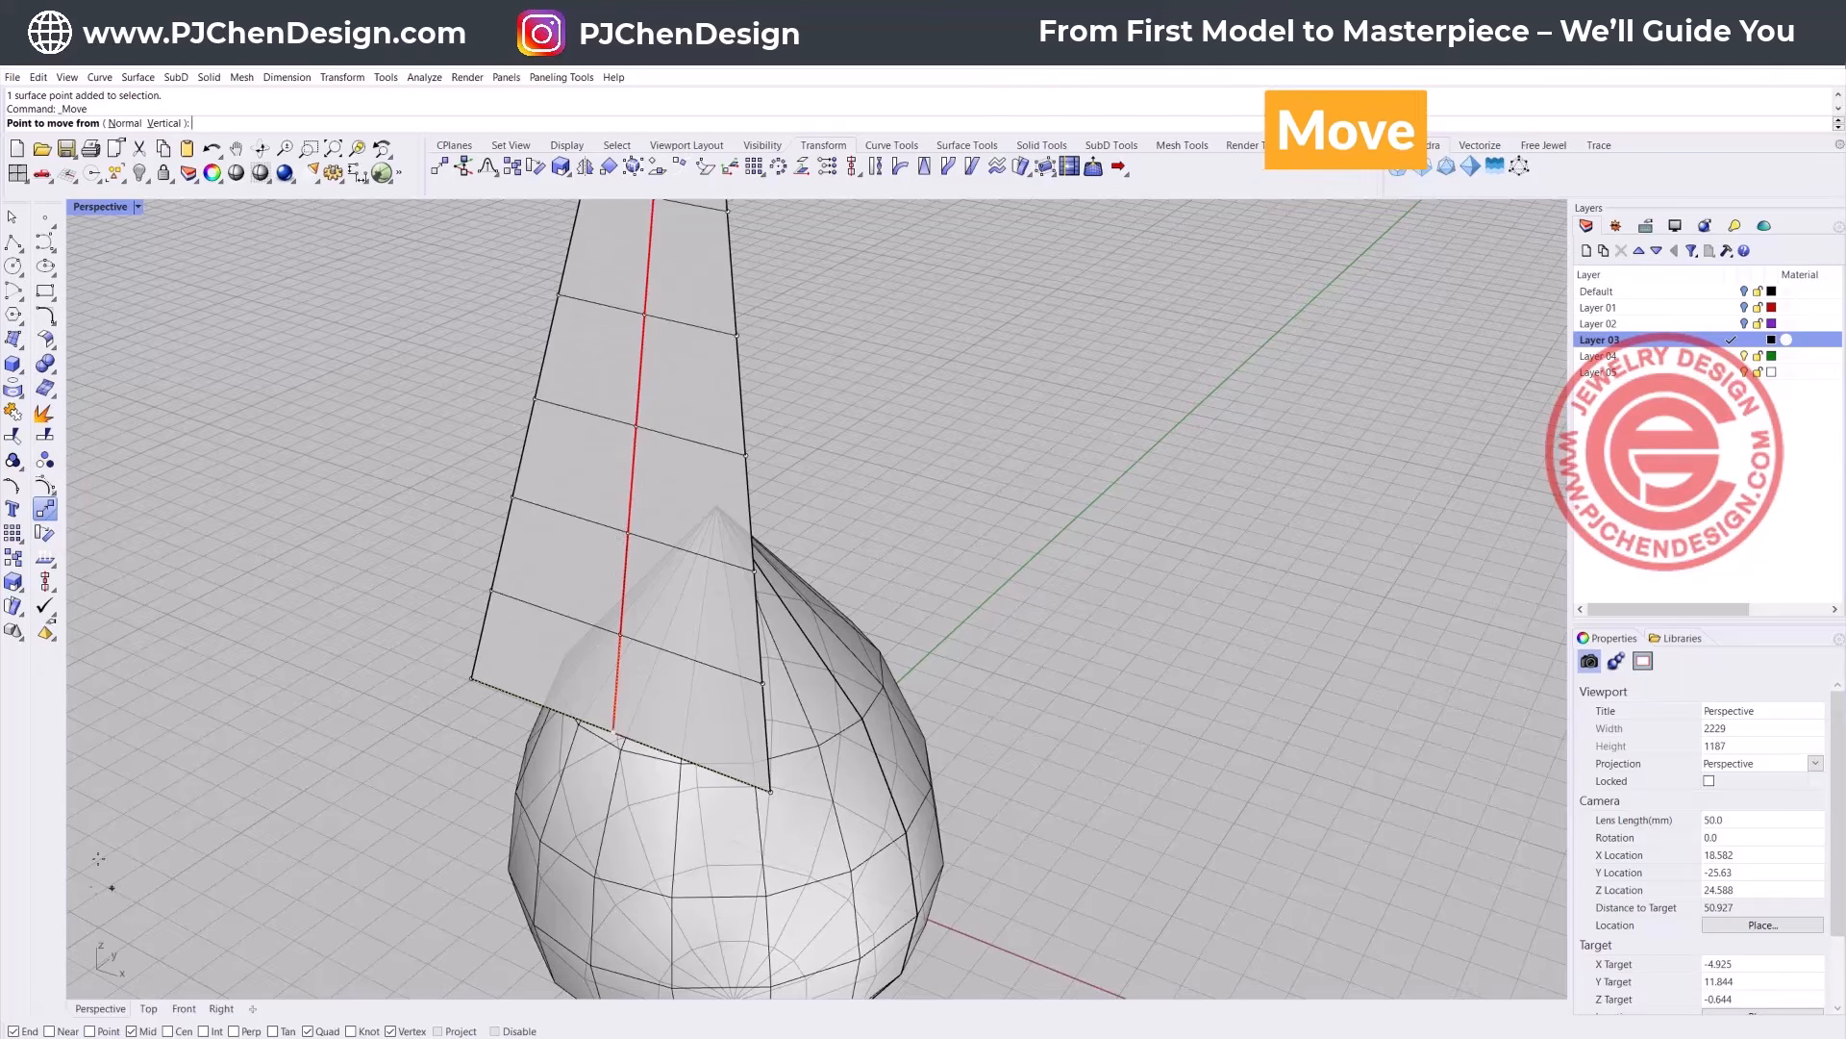
{"action": "left_click", "coordinate": [53, 1029]}
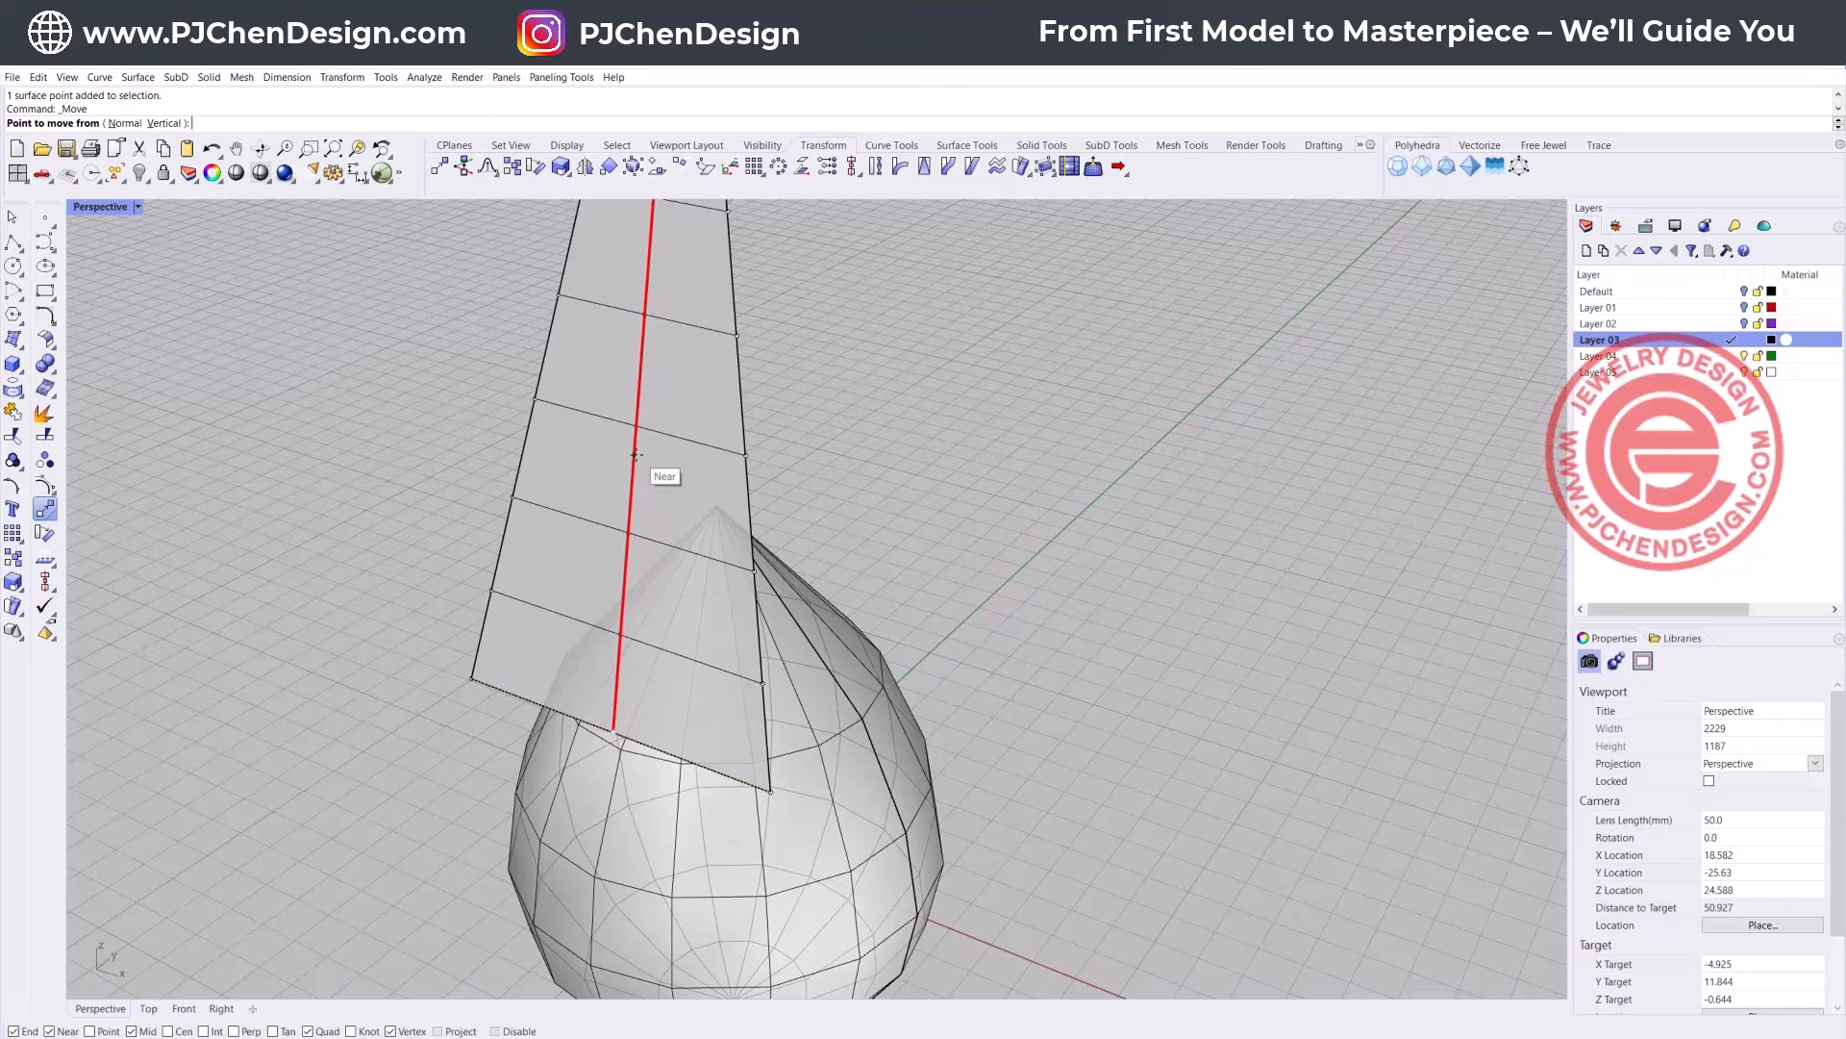
Step: Try moving the selected bottom control point downward along the direction of the red centerline, and undo that move
{"action": "left_click", "coordinate": [634, 454]}
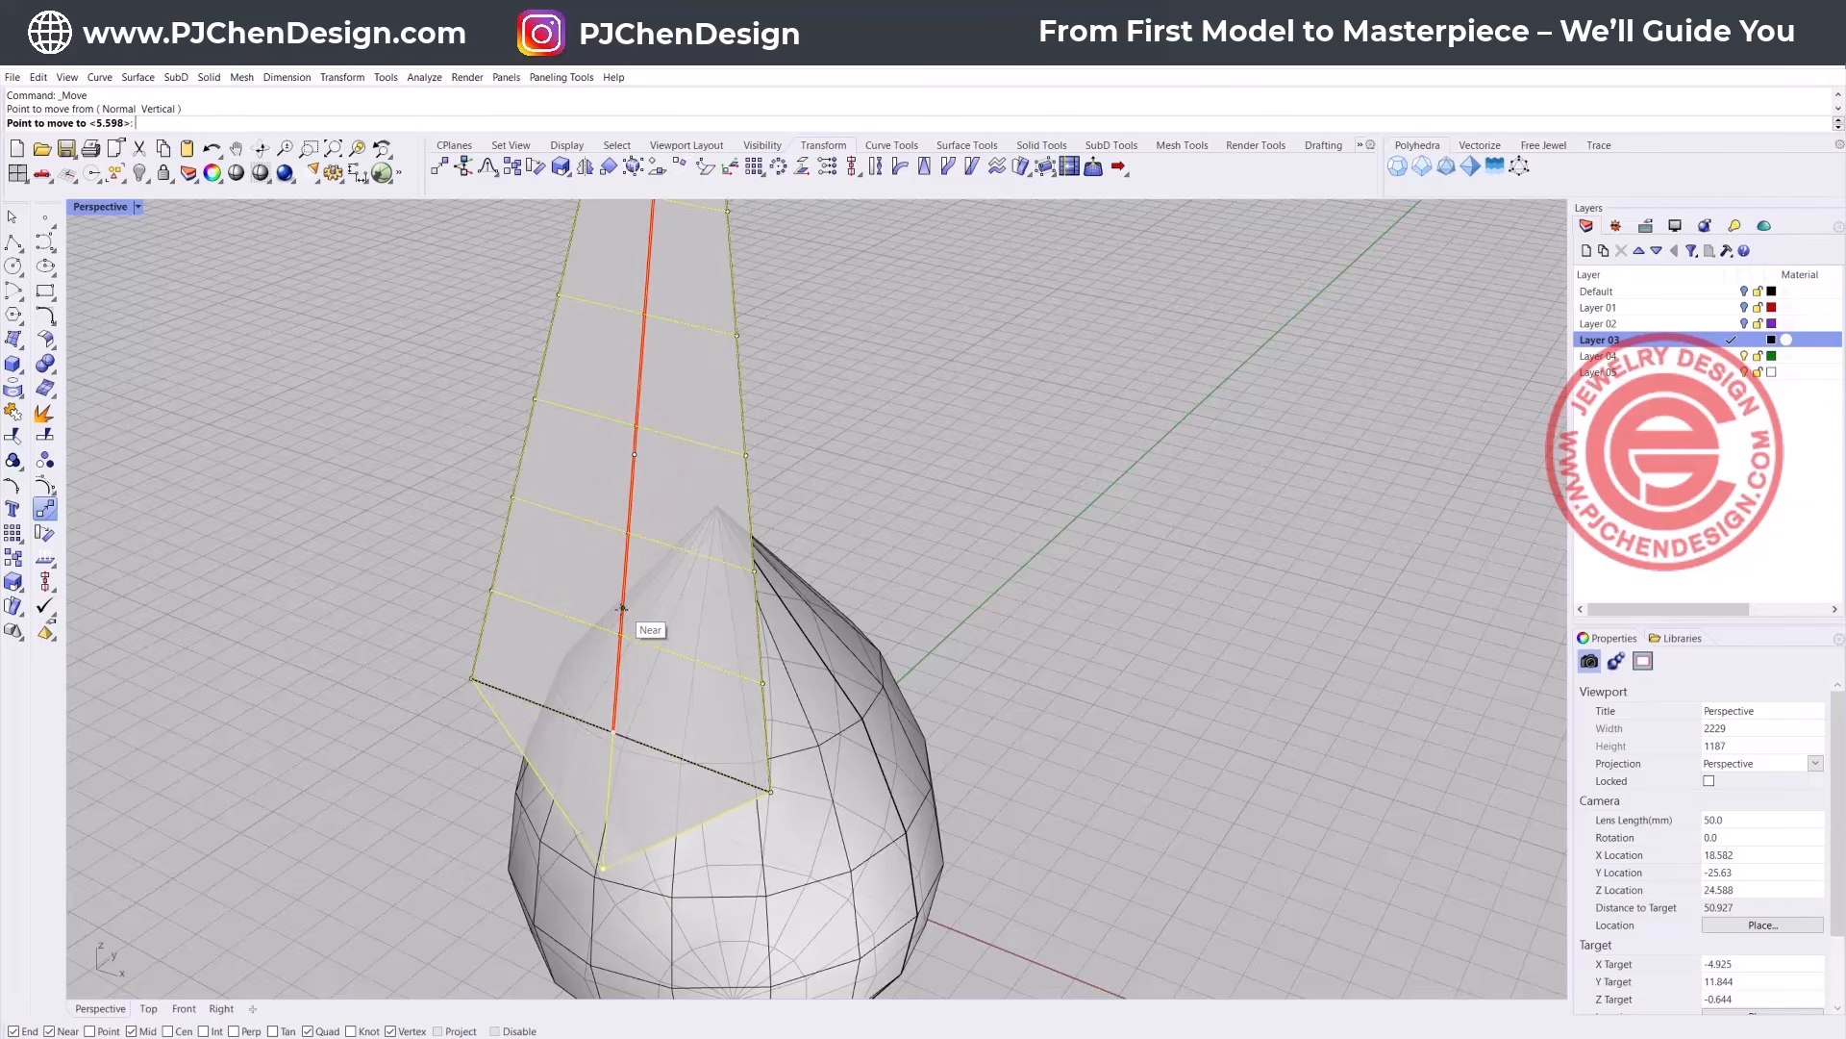
{"action": "left_click", "coordinate": [623, 610]}
{"action": "scroll", "coordinate": [1084, 624], "scroll_direction": "down", "scroll_amount": 9}
{"action": "right_click_drag", "start_coordinate": [1084, 624], "coordinate": [818, 601]}
{"action": "scroll", "coordinate": [606, 581], "scroll_direction": "up", "scroll_amount": 8}
{"action": "right_click_drag", "start_coordinate": [625, 582], "coordinate": [724, 583]}
{"action": "scroll", "coordinate": [907, 772], "scroll_direction": "up", "scroll_amount": 2}
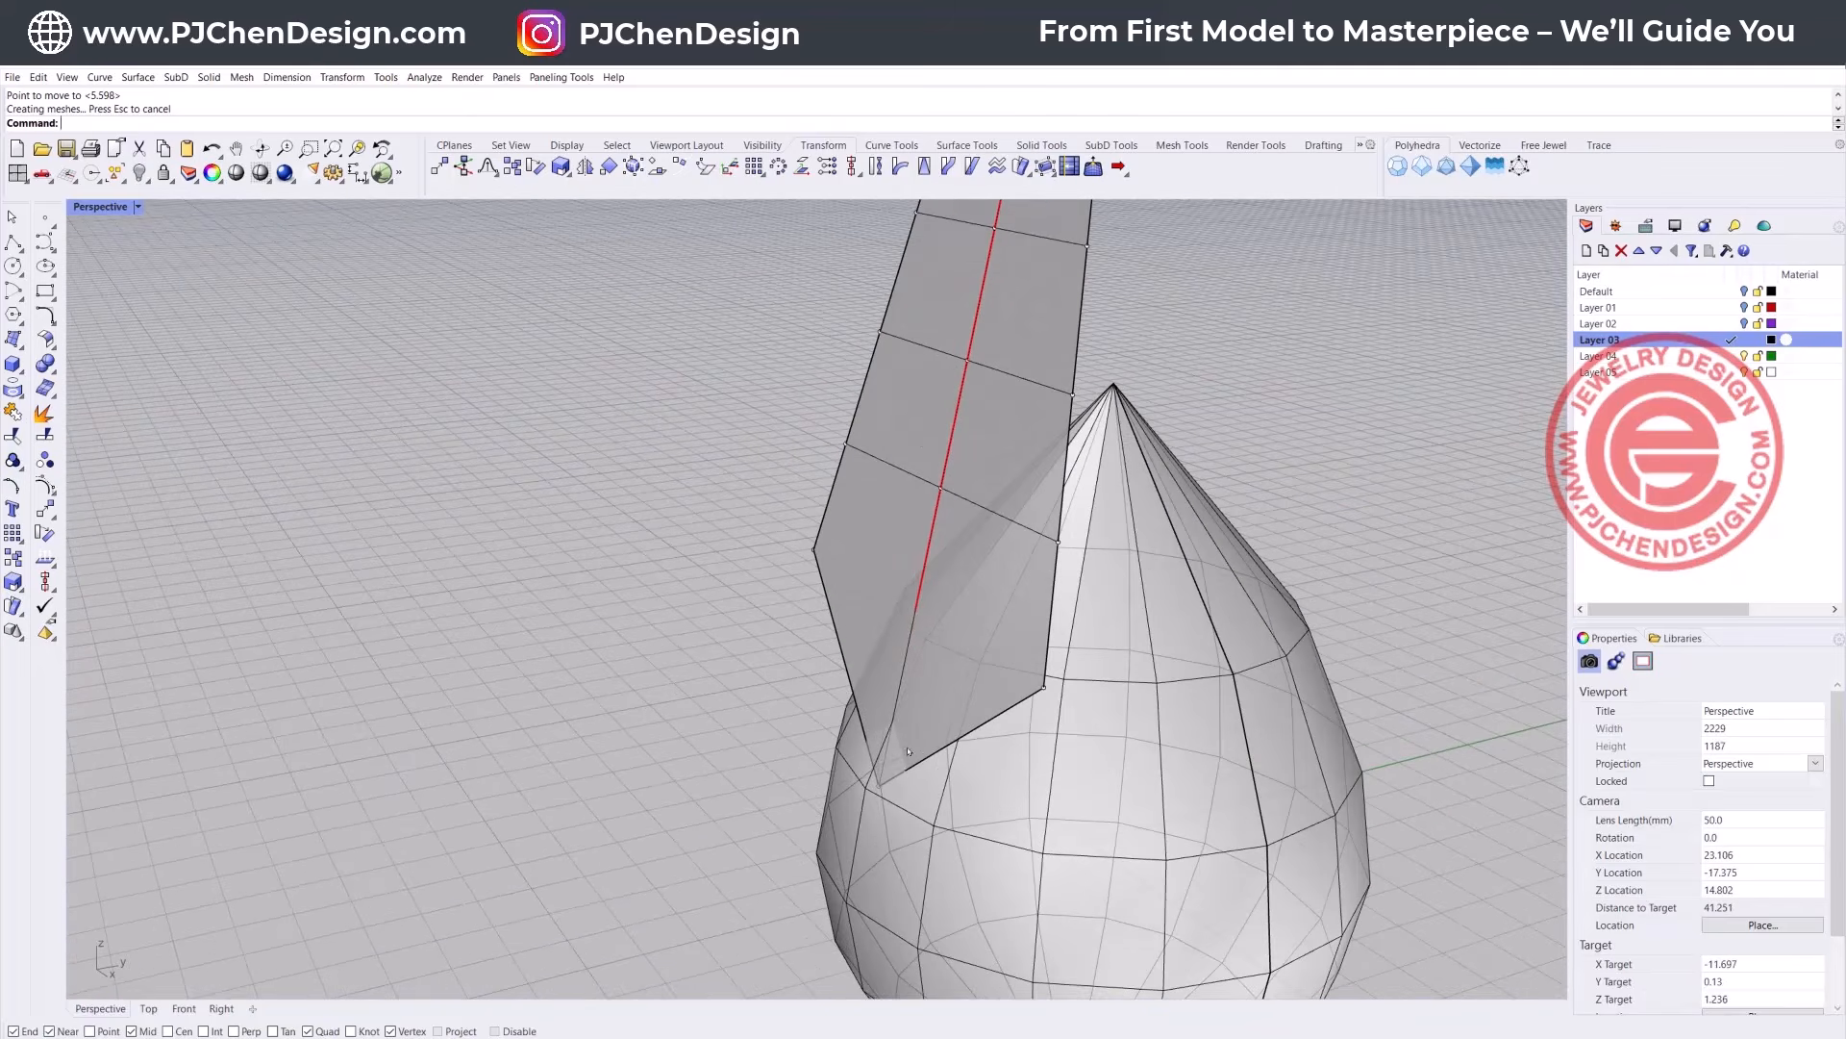
{"action": "key", "text": "ctrl+z"}
Step: Move the bottom middle control point downward using two Near-snapped points on the red centerline, giving the lower edge a pointed shape
{"action": "right_click_drag", "start_coordinate": [971, 403], "coordinate": [854, 485], "text": "shift"}
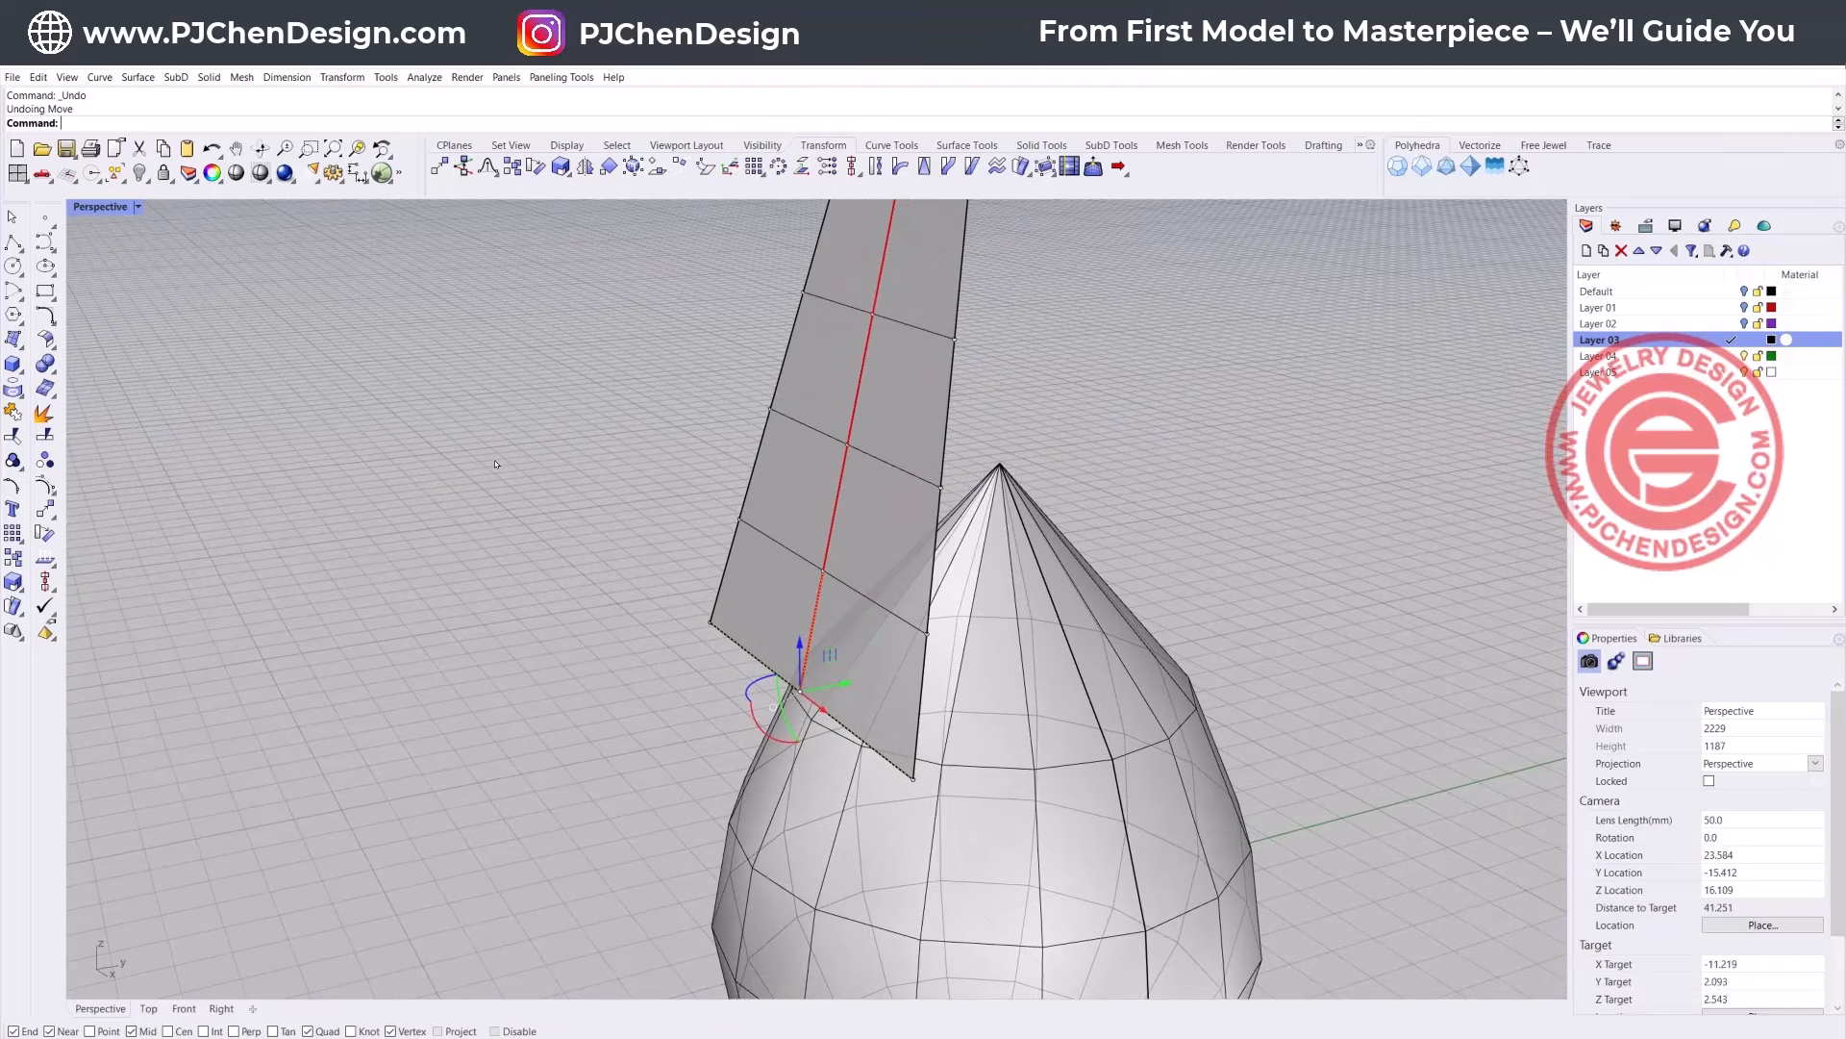
{"action": "left_click", "coordinate": [43, 504]}
{"action": "left_click", "coordinate": [844, 464]}
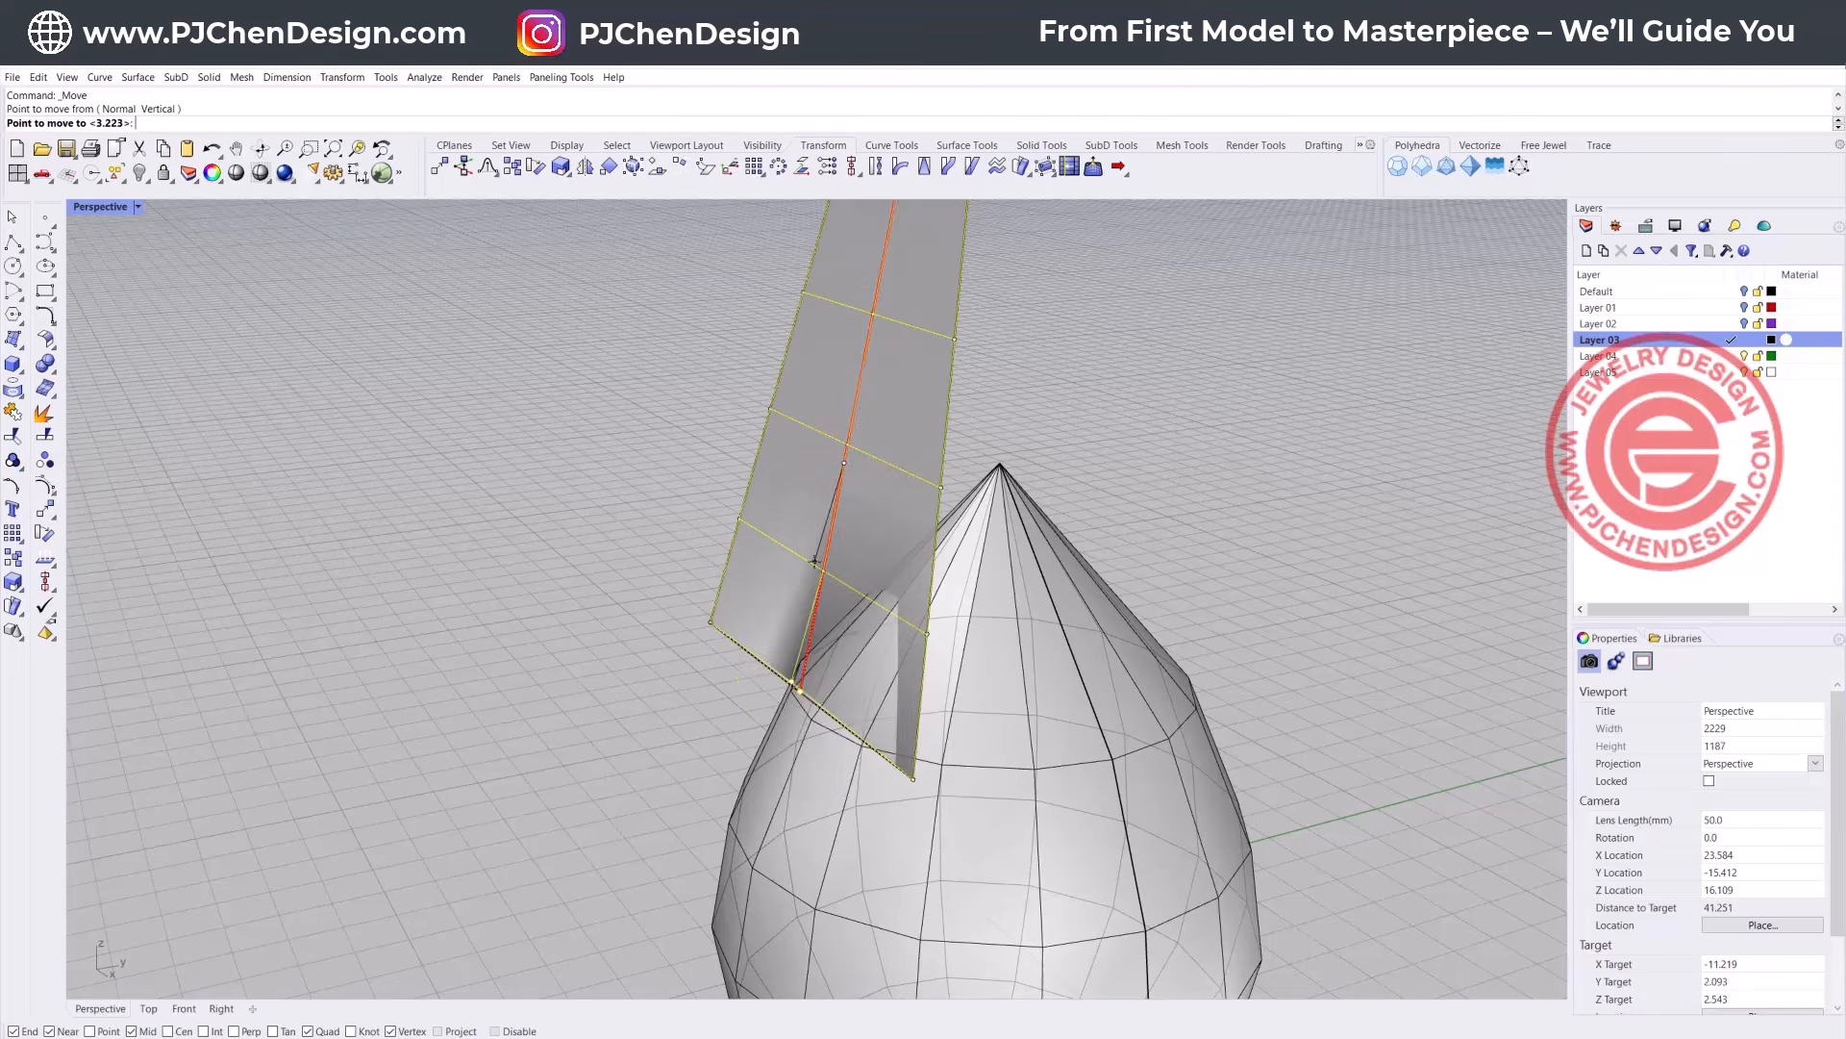
{"action": "left_click", "coordinate": [822, 575]}
{"action": "left_click", "coordinate": [1129, 490]}
{"action": "scroll", "coordinate": [1132, 564], "scroll_direction": "down", "scroll_amount": 7}
{"action": "right_click_drag", "start_coordinate": [1132, 564], "coordinate": [1154, 564]}
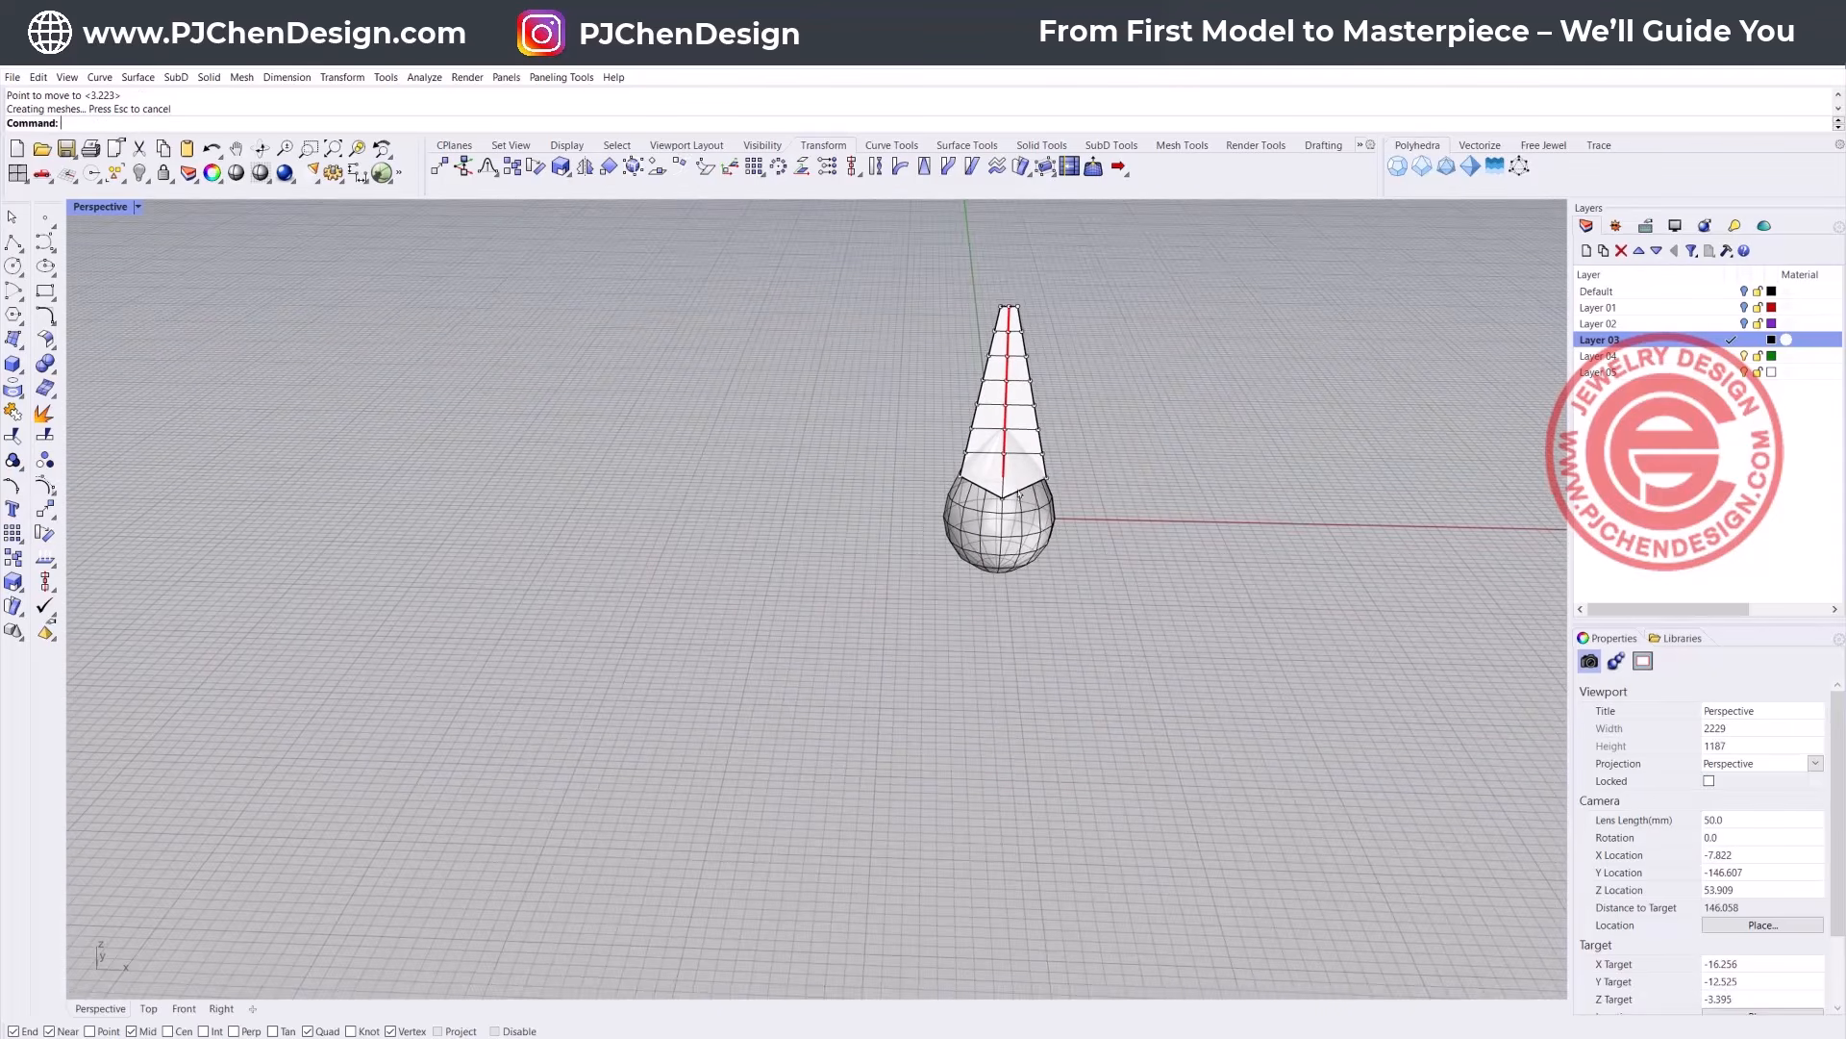
{"action": "scroll", "coordinate": [1018, 491], "scroll_direction": "down", "scroll_amount": 6}
{"action": "right_click_drag", "start_coordinate": [1017, 492], "coordinate": [841, 580], "text": "shift"}
{"action": "scroll", "coordinate": [825, 544], "scroll_direction": "up", "scroll_amount": 13}
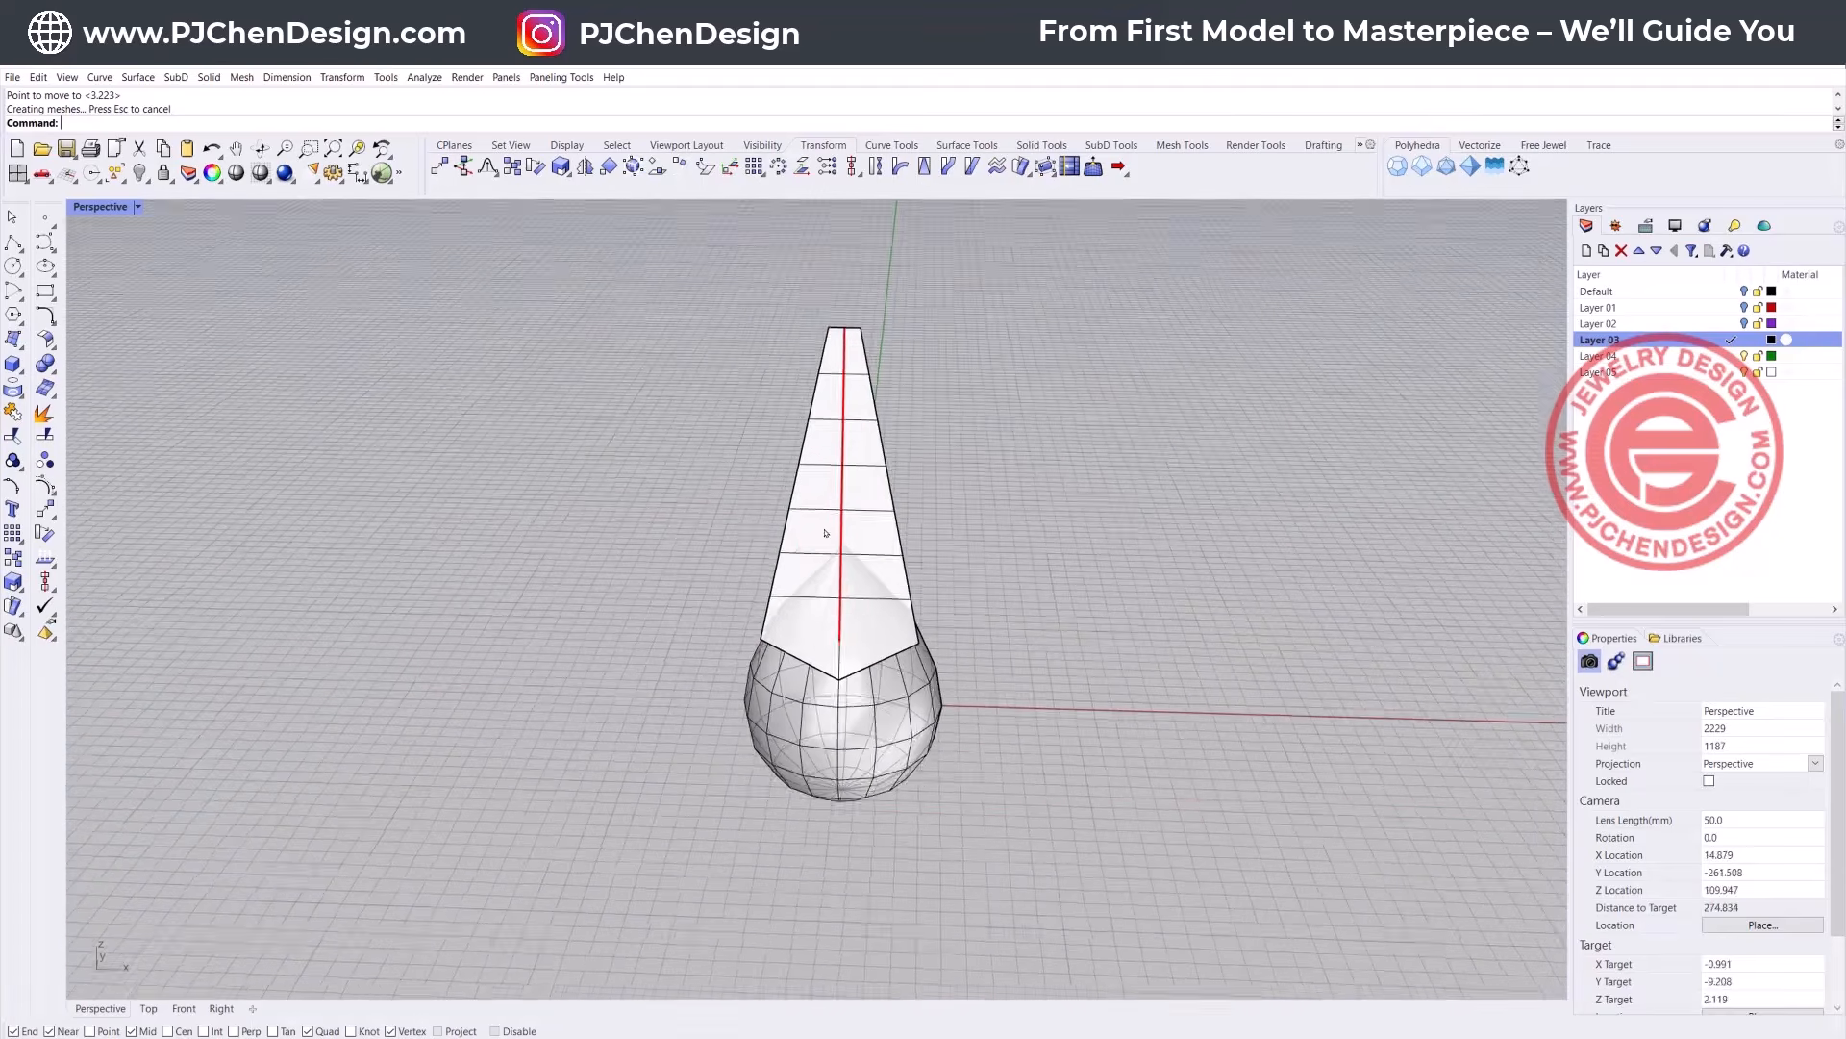
Step: Polar array the pointed tapered surface around the origin with 4 items over 360 degrees, working from the Top view
{"action": "left_click", "coordinate": [899, 508]}
{"action": "scroll", "coordinate": [1020, 510], "scroll_direction": "down", "scroll_amount": 6}
{"action": "right_click_drag", "start_coordinate": [1021, 511], "coordinate": [912, 606]}
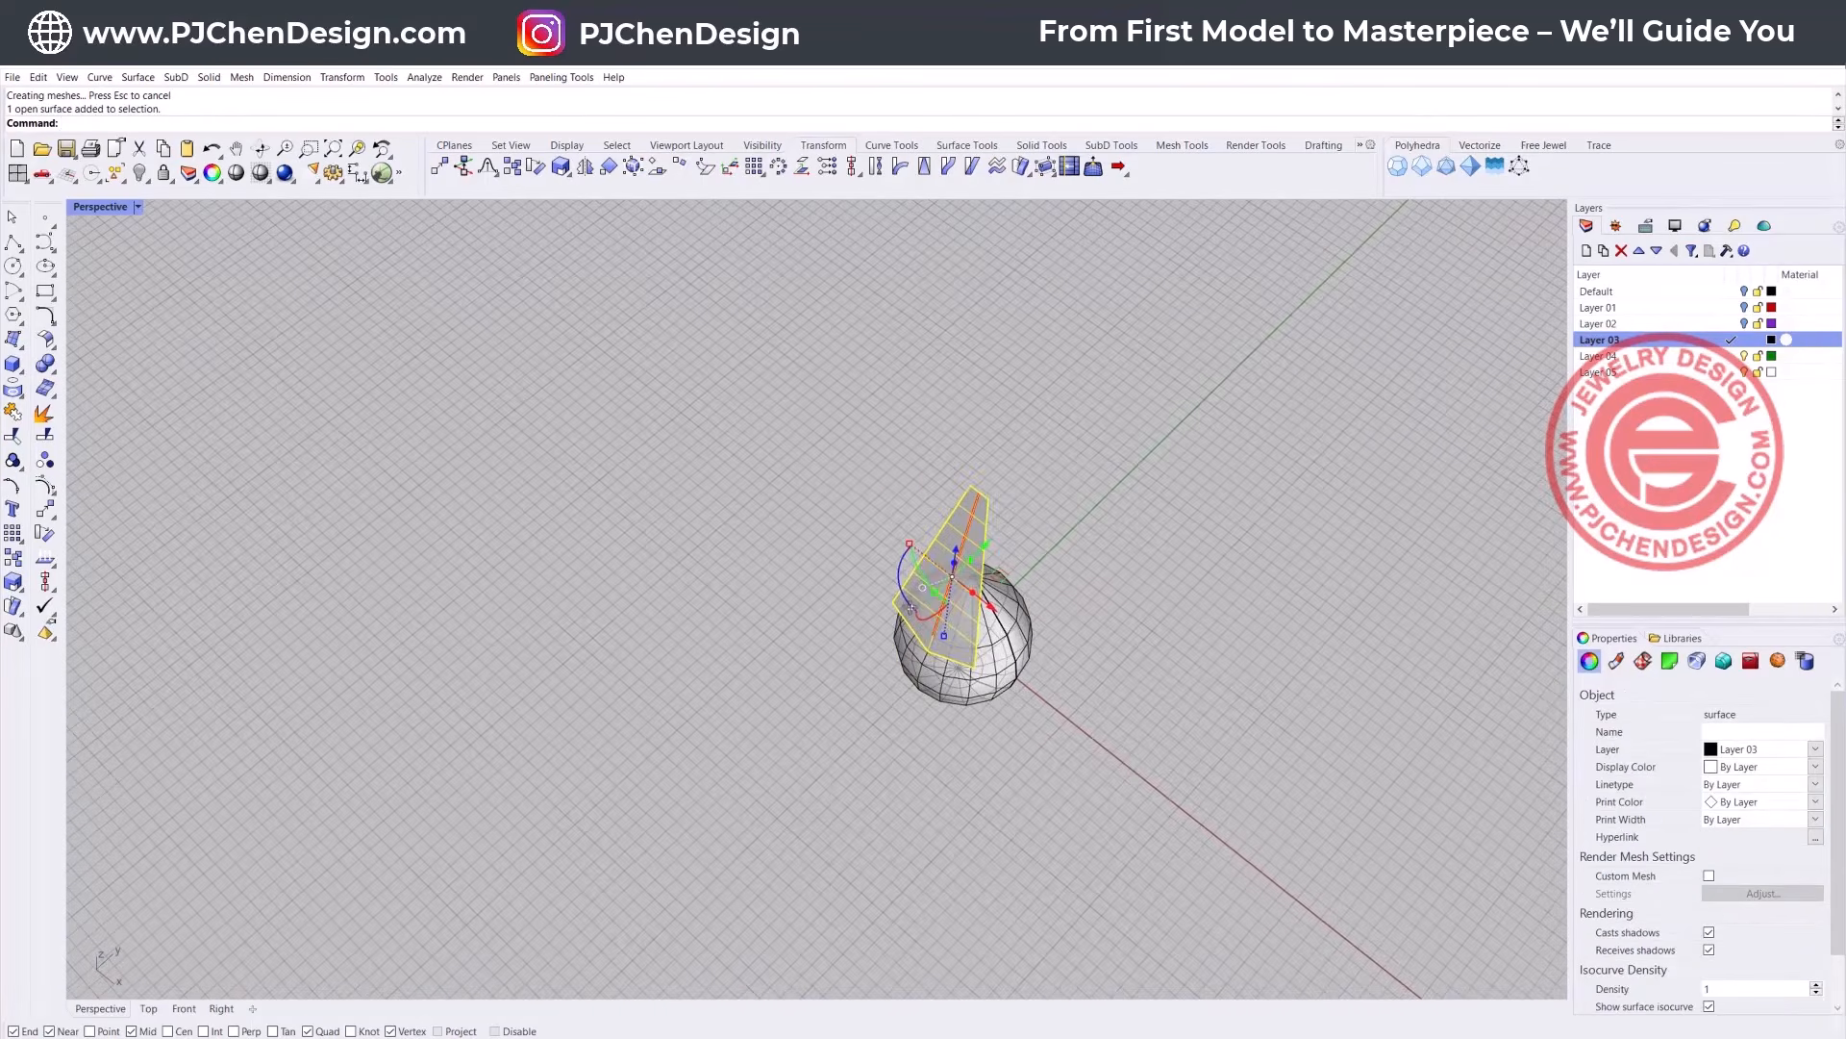
{"action": "double_click", "coordinate": [111, 209]}
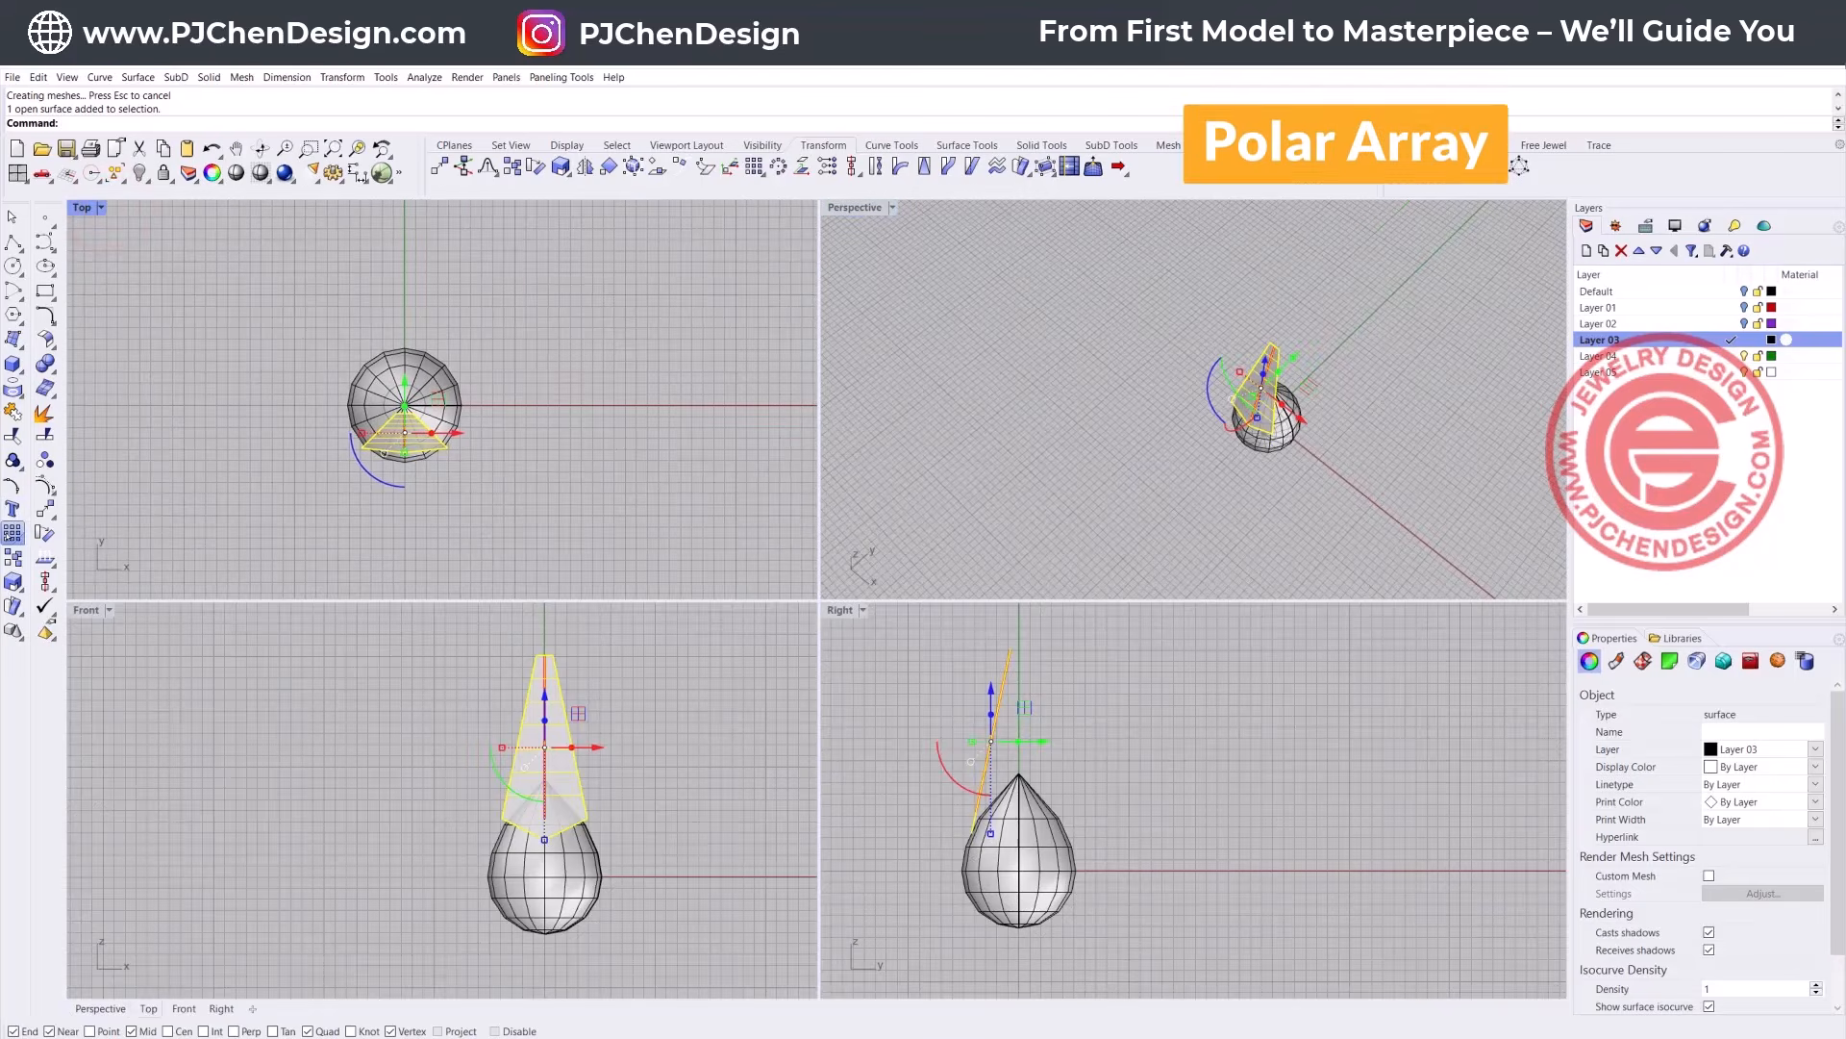
{"action": "left_click", "coordinate": [13, 532]}
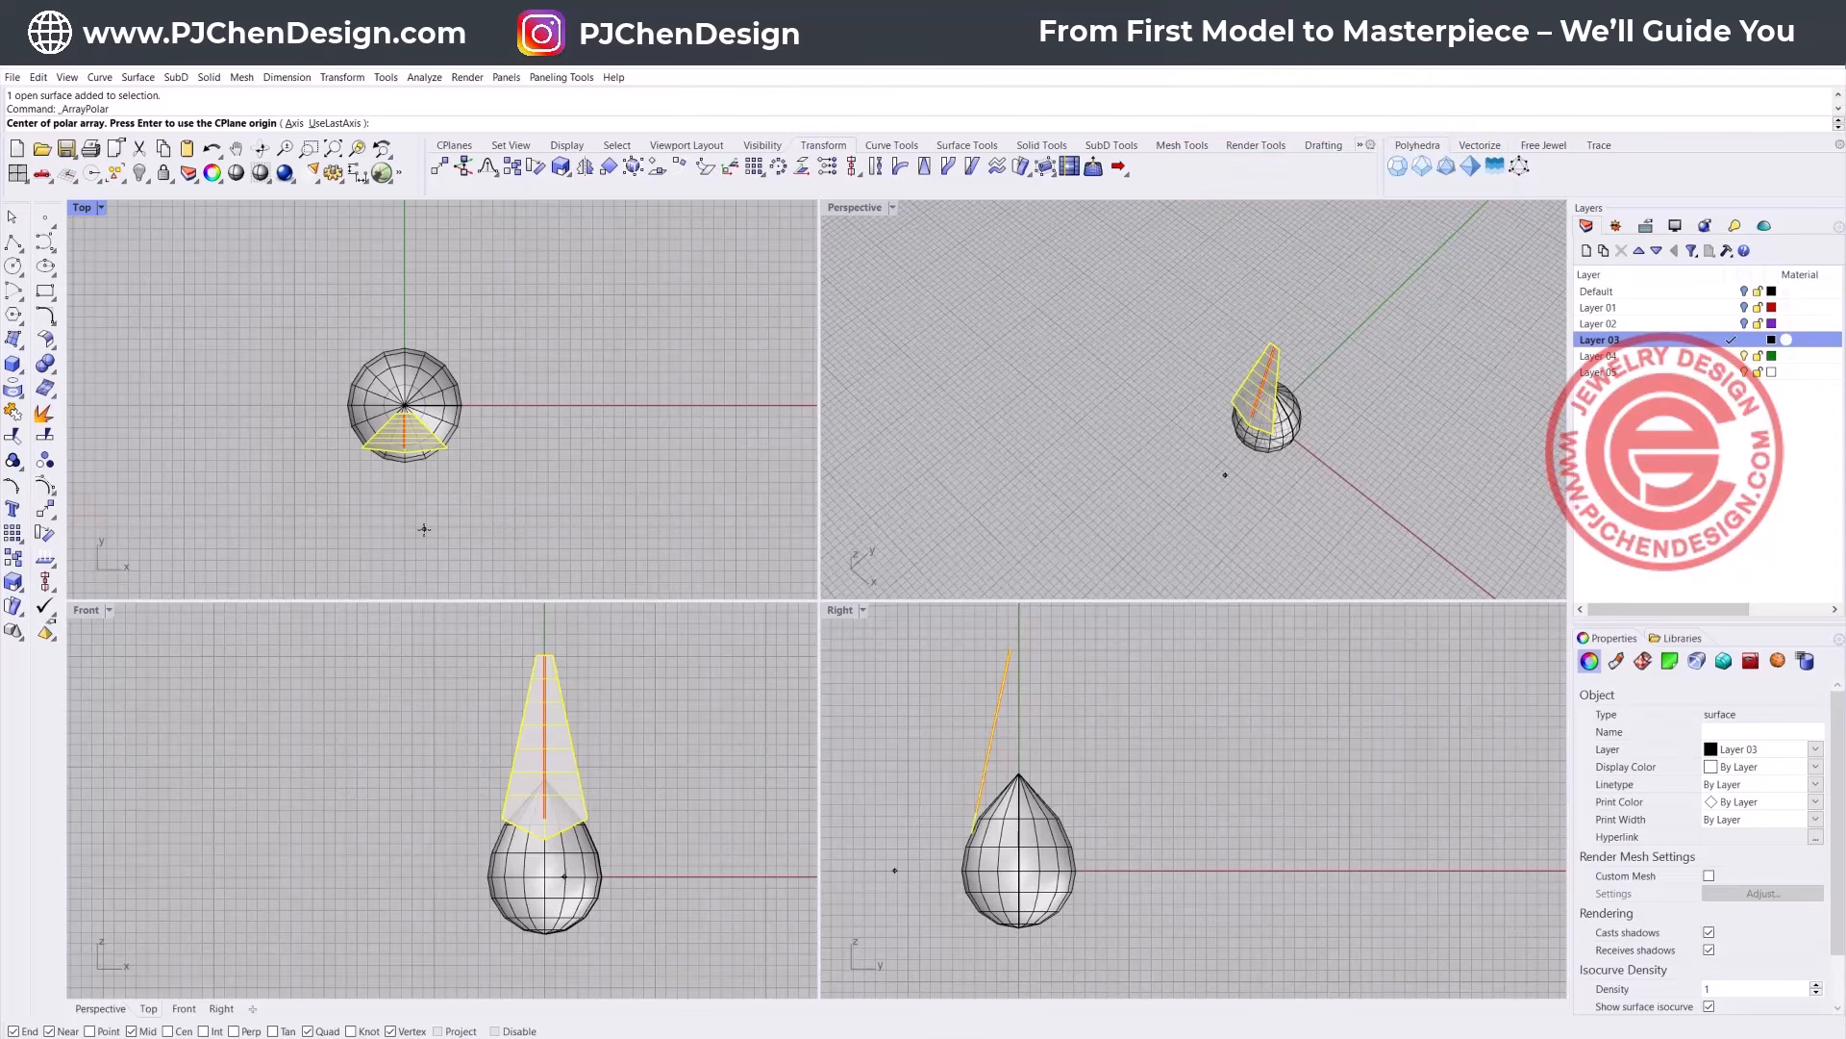
{"action": "type", "text": "0"}
{"action": "key", "text": "Return"}
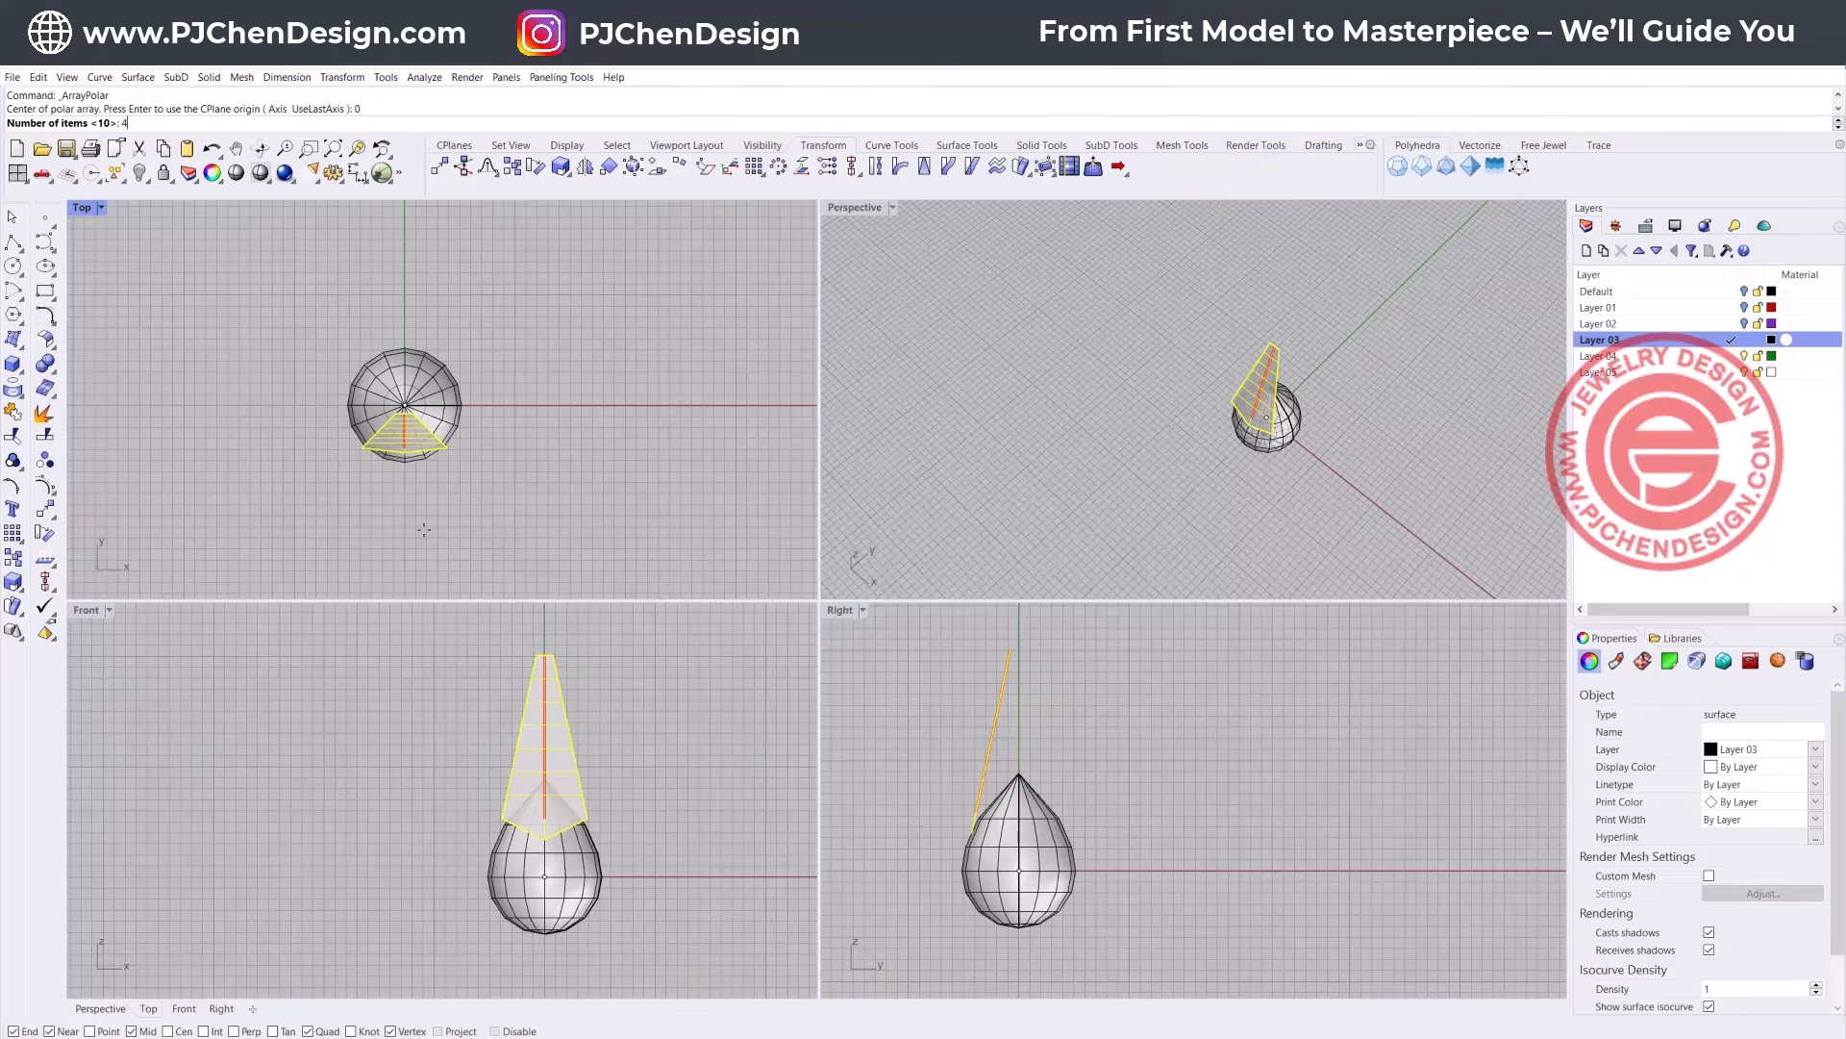
{"action": "key", "text": "Return"}
{"action": "key", "text": "Return"}
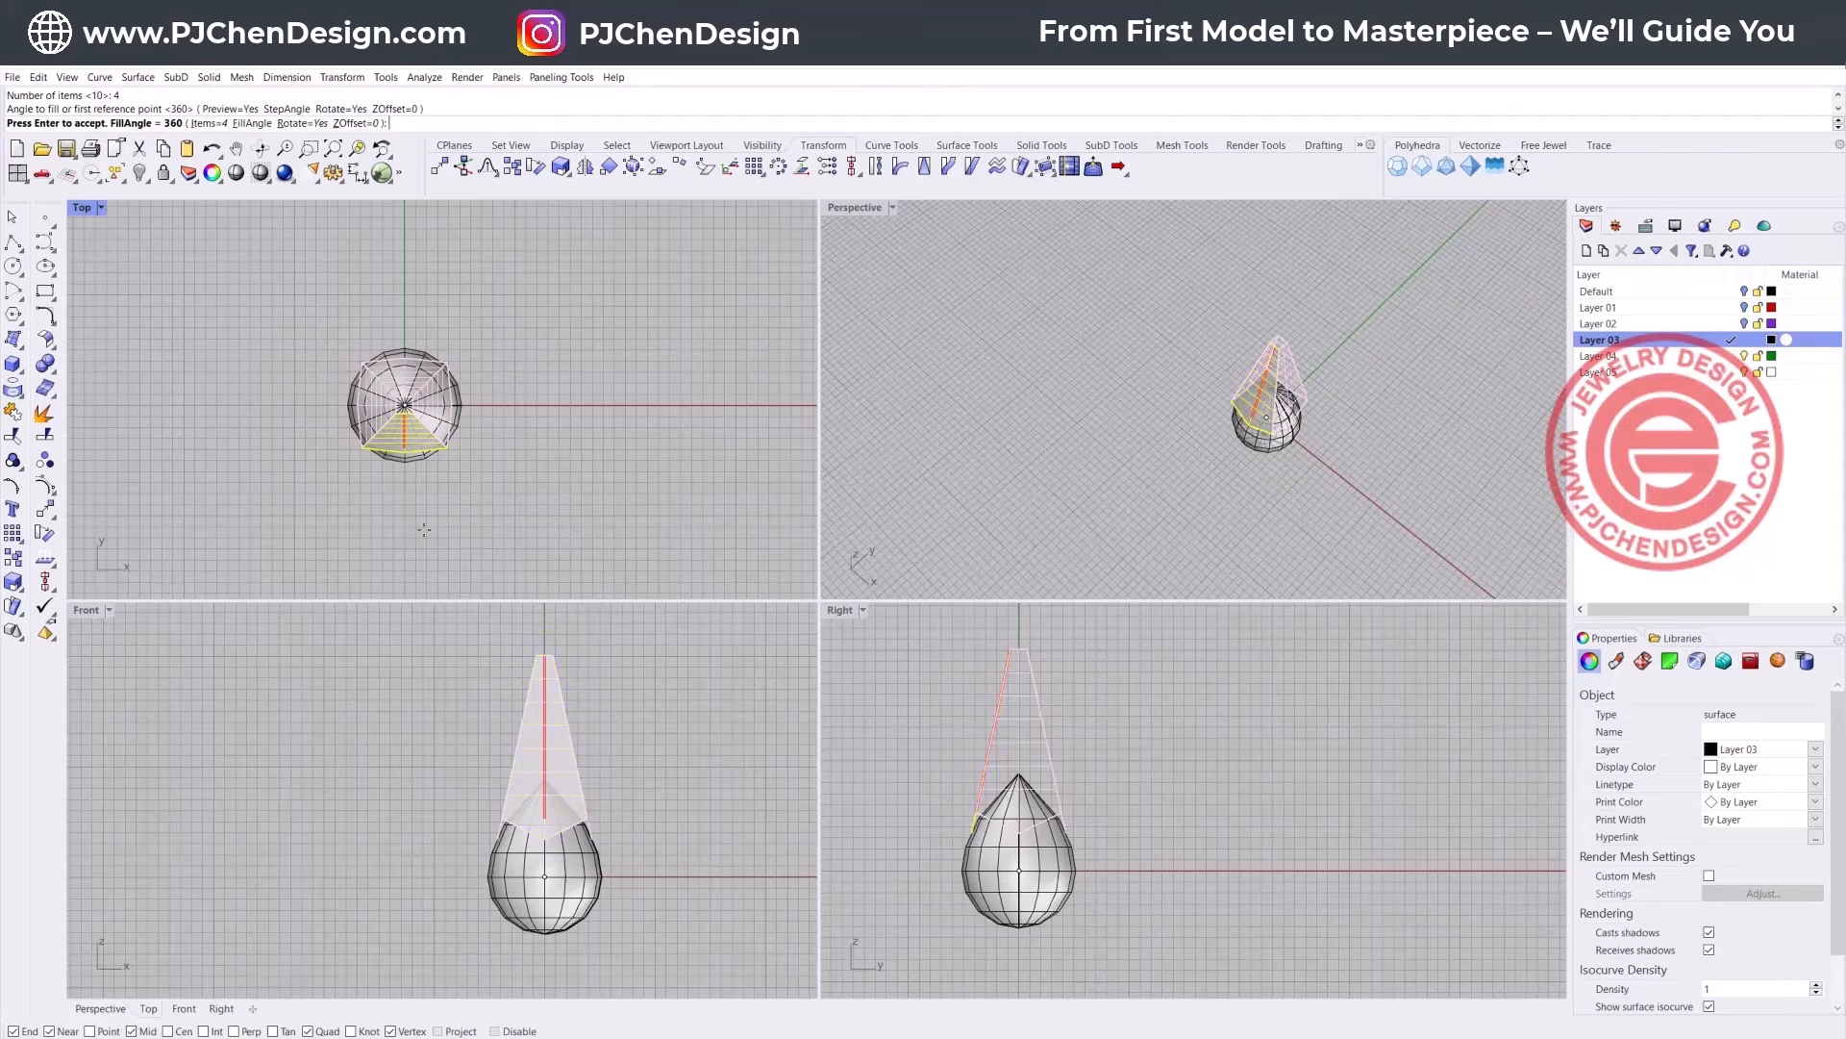
{"action": "key", "text": "Return"}
{"action": "left_click", "coordinate": [570, 509]}
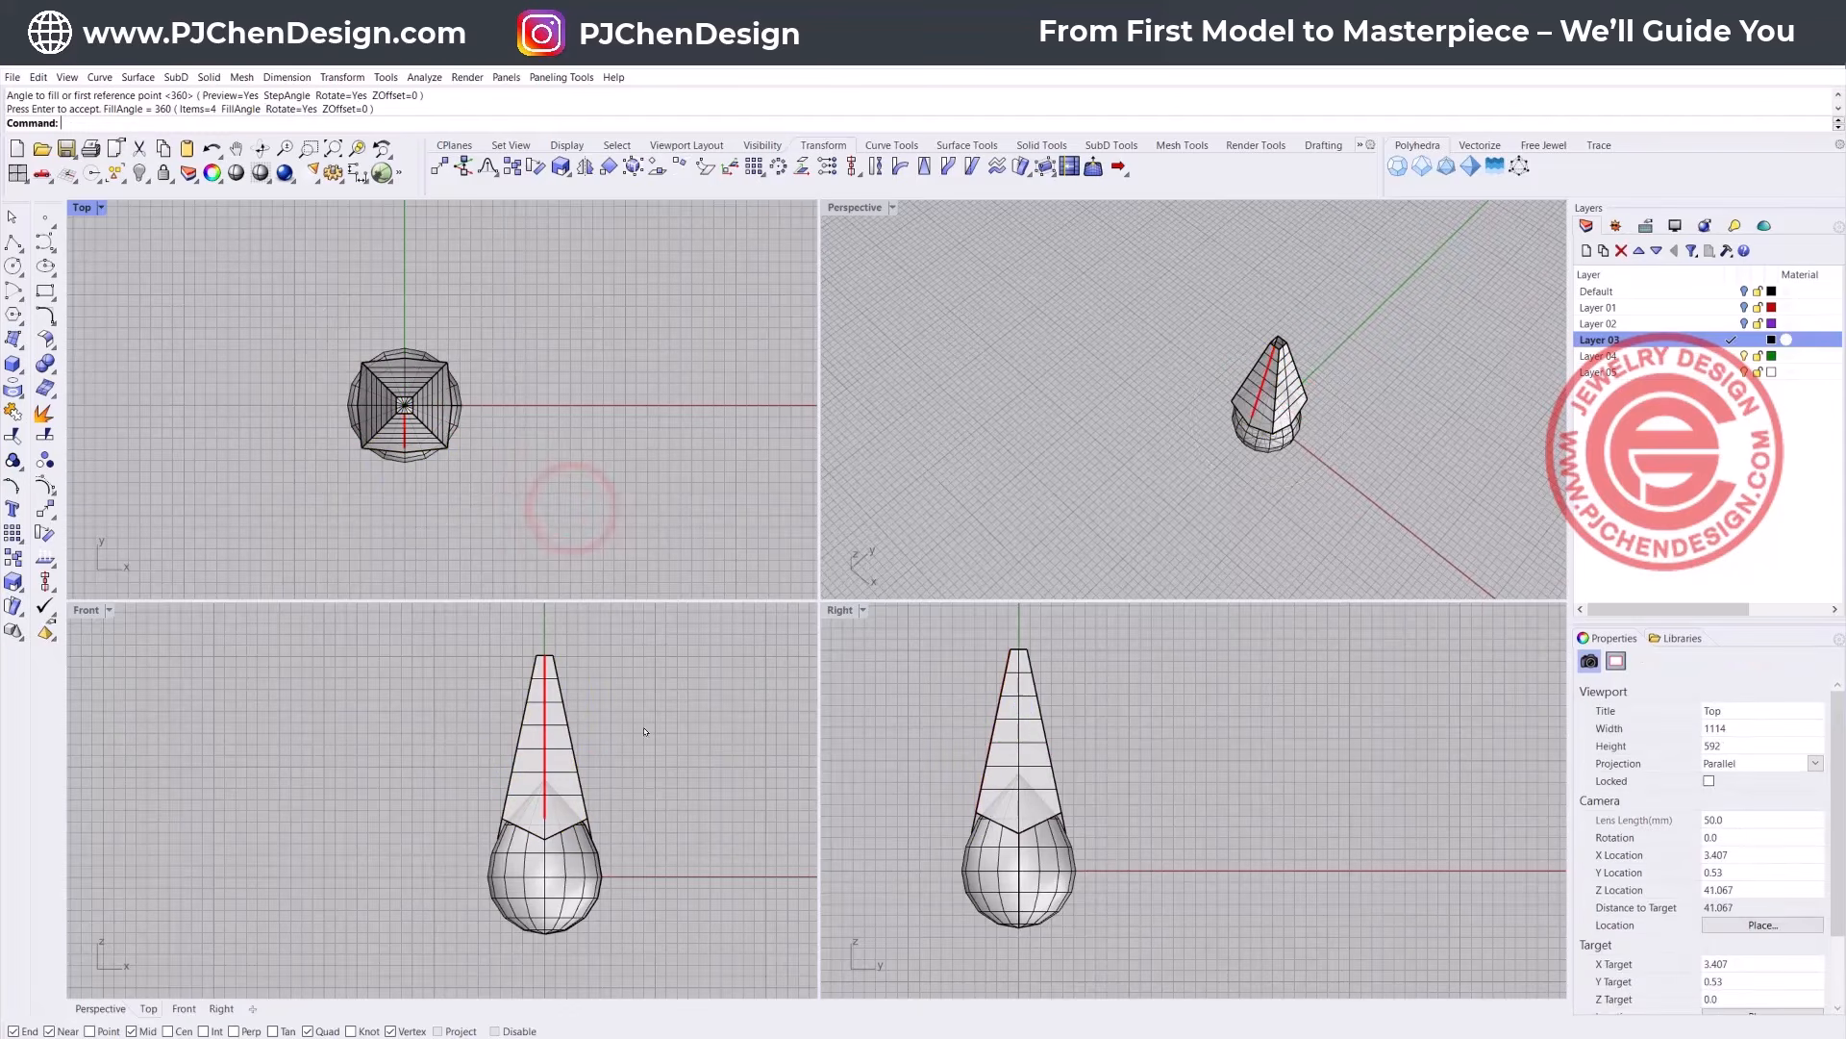
Step: Join the four arrayed tapered surfaces into one polysurface and clear the selection
{"action": "left_click_drag", "start_coordinate": [642, 727], "coordinate": [441, 688]}
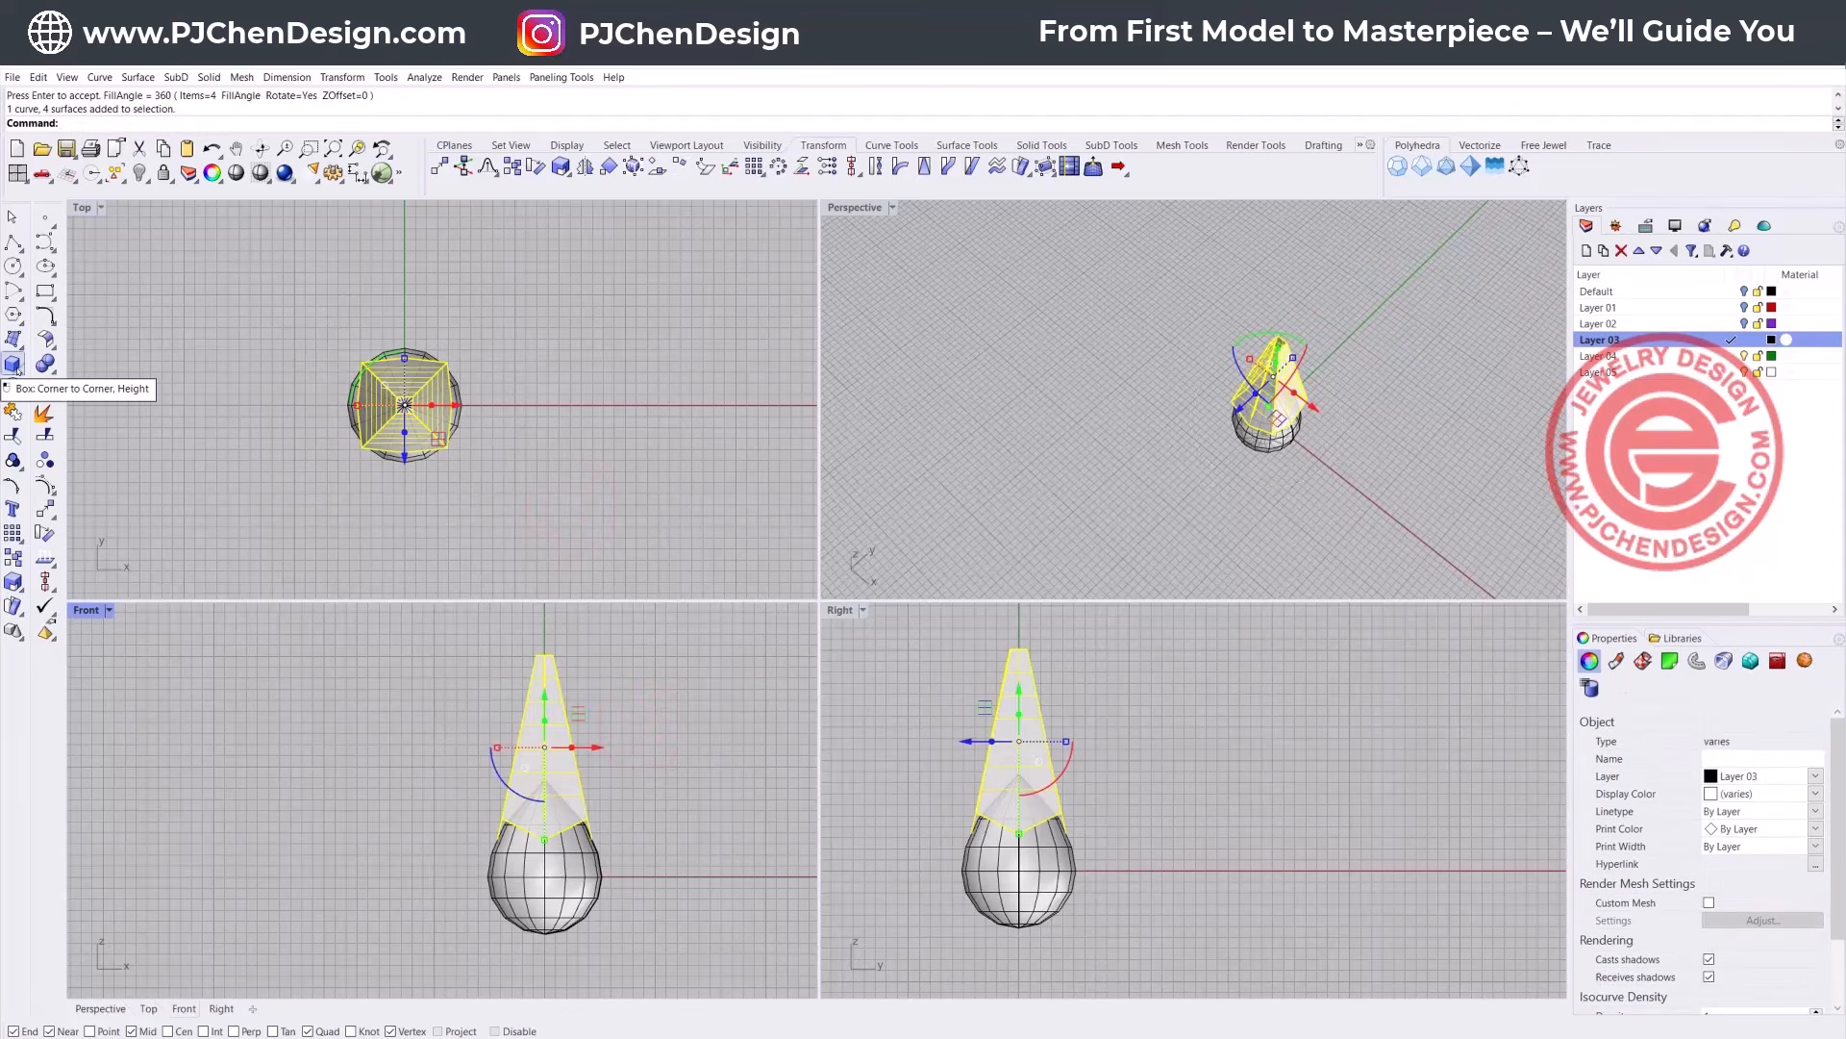
{"action": "left_click", "coordinate": [13, 411]}
{"action": "left_click", "coordinate": [652, 490]}
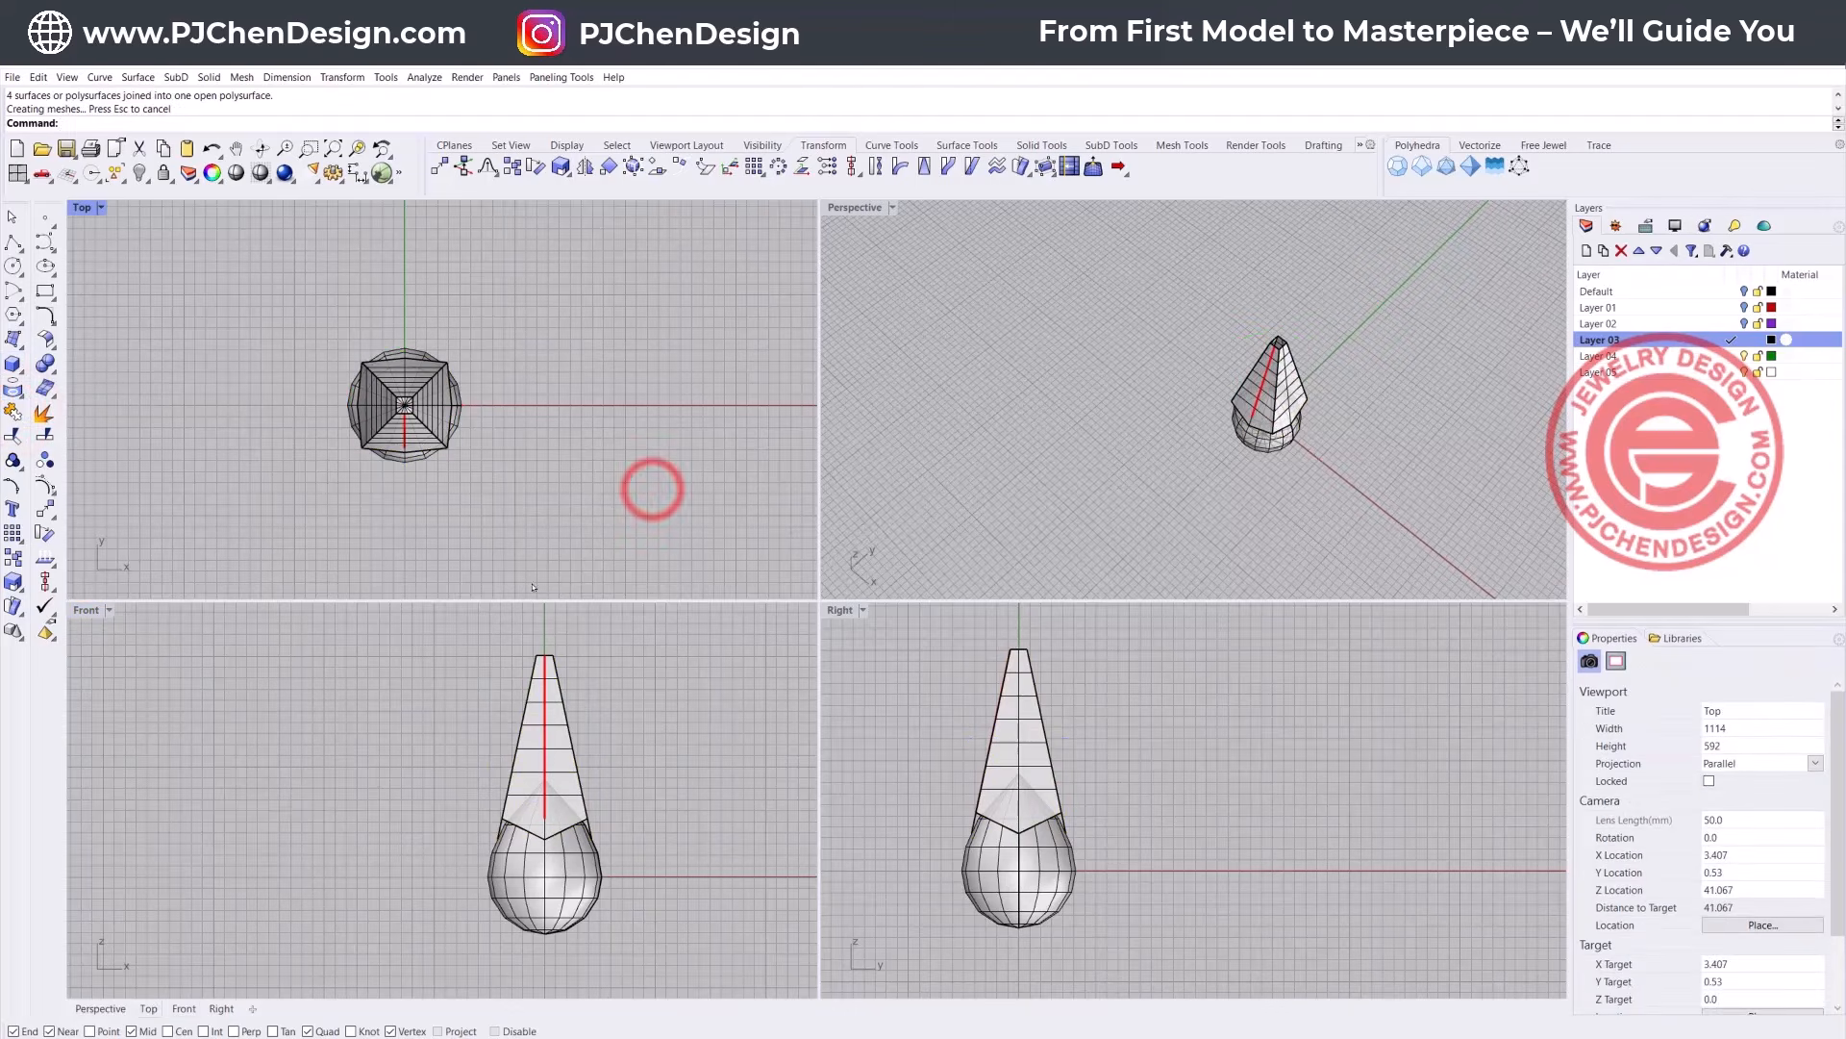
Step: Cap the joined tapered polysurface to close its flat top opening, and inspect it in the Perspective view
{"action": "left_click", "coordinate": [551, 709]}
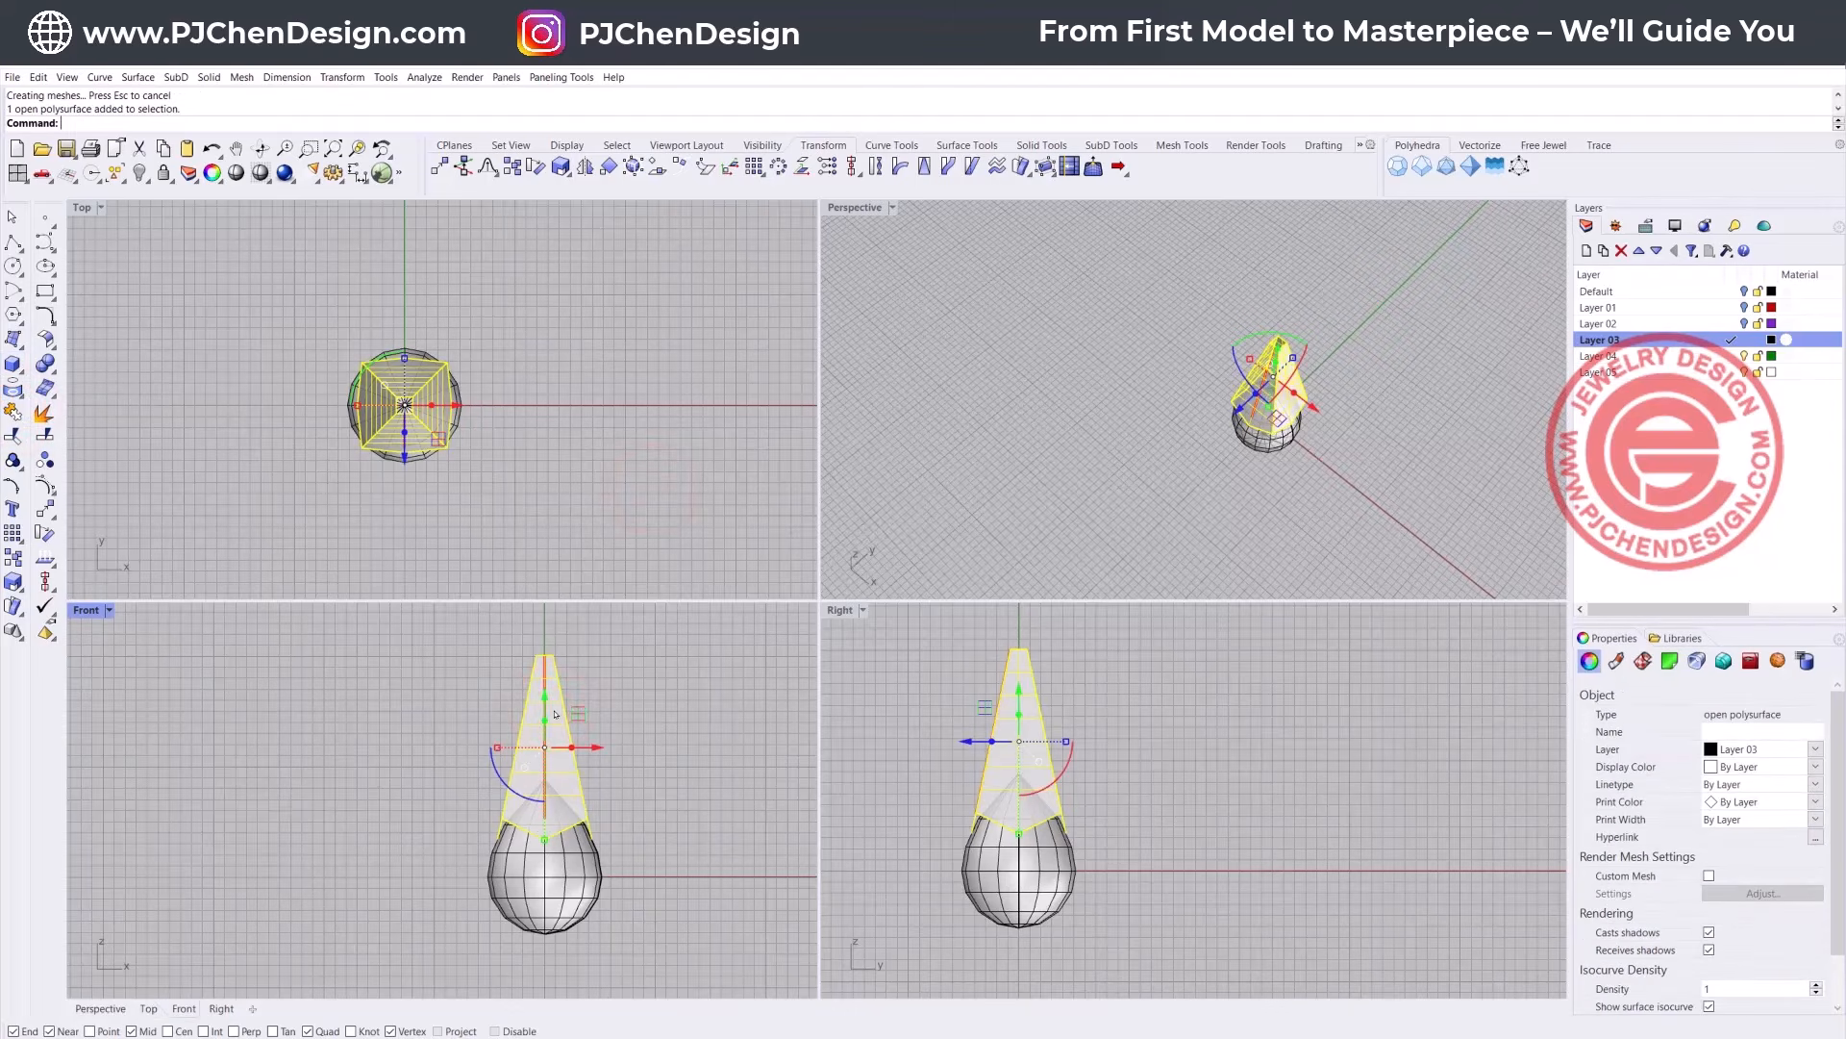
{"action": "type", "text": "Cap"}
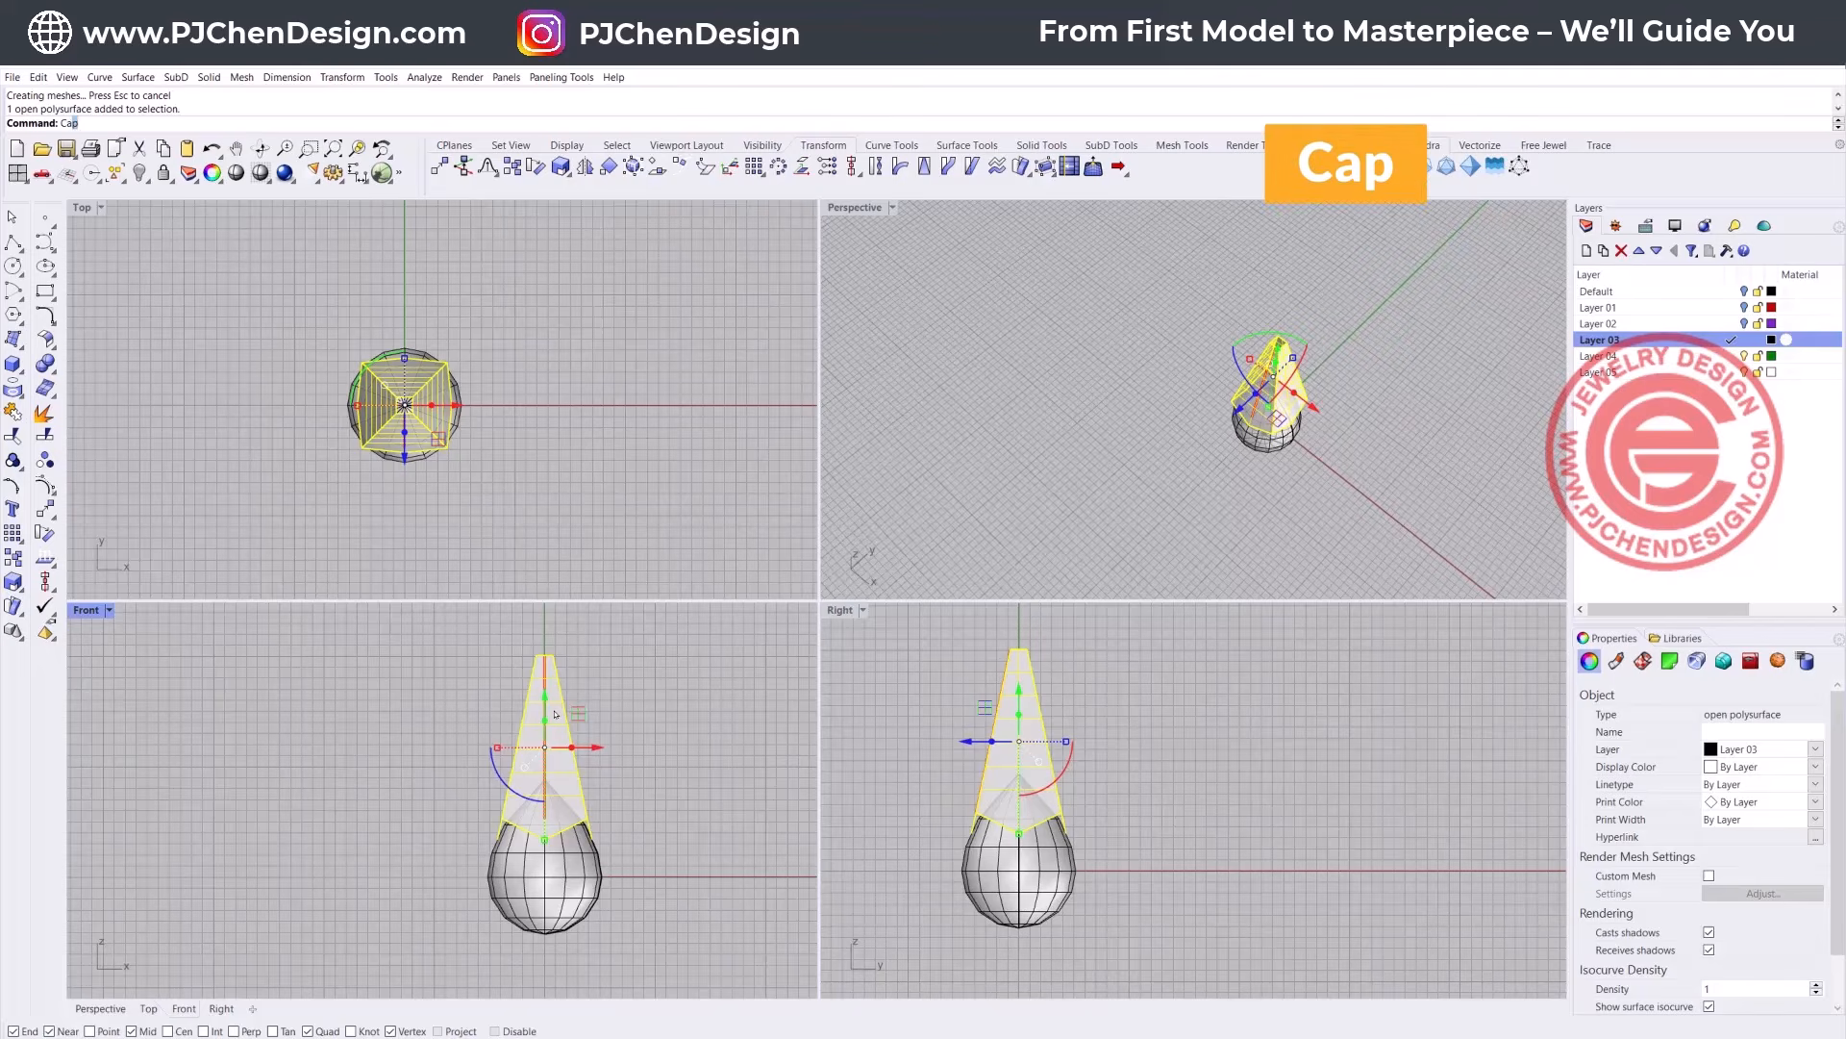
{"action": "key", "text": "Return"}
{"action": "left_click", "coordinate": [659, 510]}
{"action": "scroll", "coordinate": [1287, 385], "scroll_direction": "up", "scroll_amount": 5}
{"action": "right_click_drag", "start_coordinate": [1303, 402], "coordinate": [1231, 416]}
{"action": "scroll", "coordinate": [1313, 385], "scroll_direction": "up", "scroll_amount": 2}
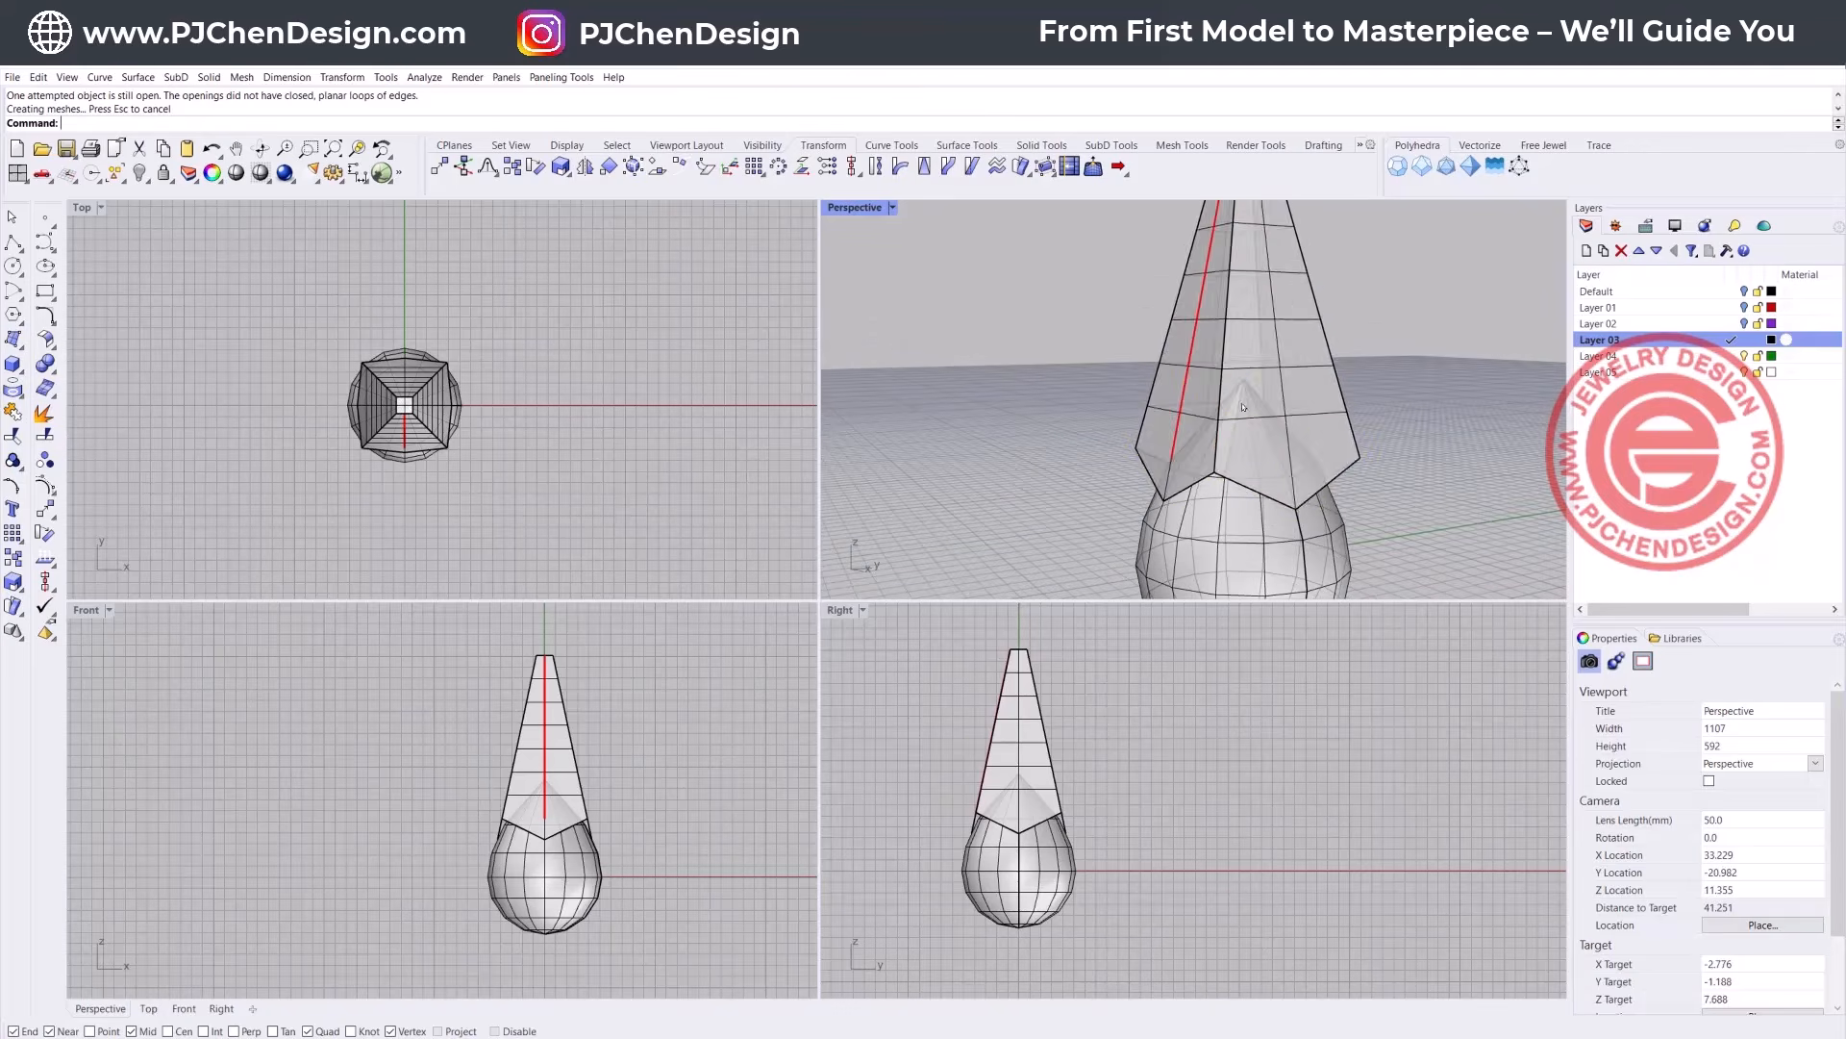
Step: Offset the tapered cap polysurface inward as a solid at distance 1 by flipping all offset directions, and clear the selection
{"action": "left_click", "coordinate": [1289, 343]}
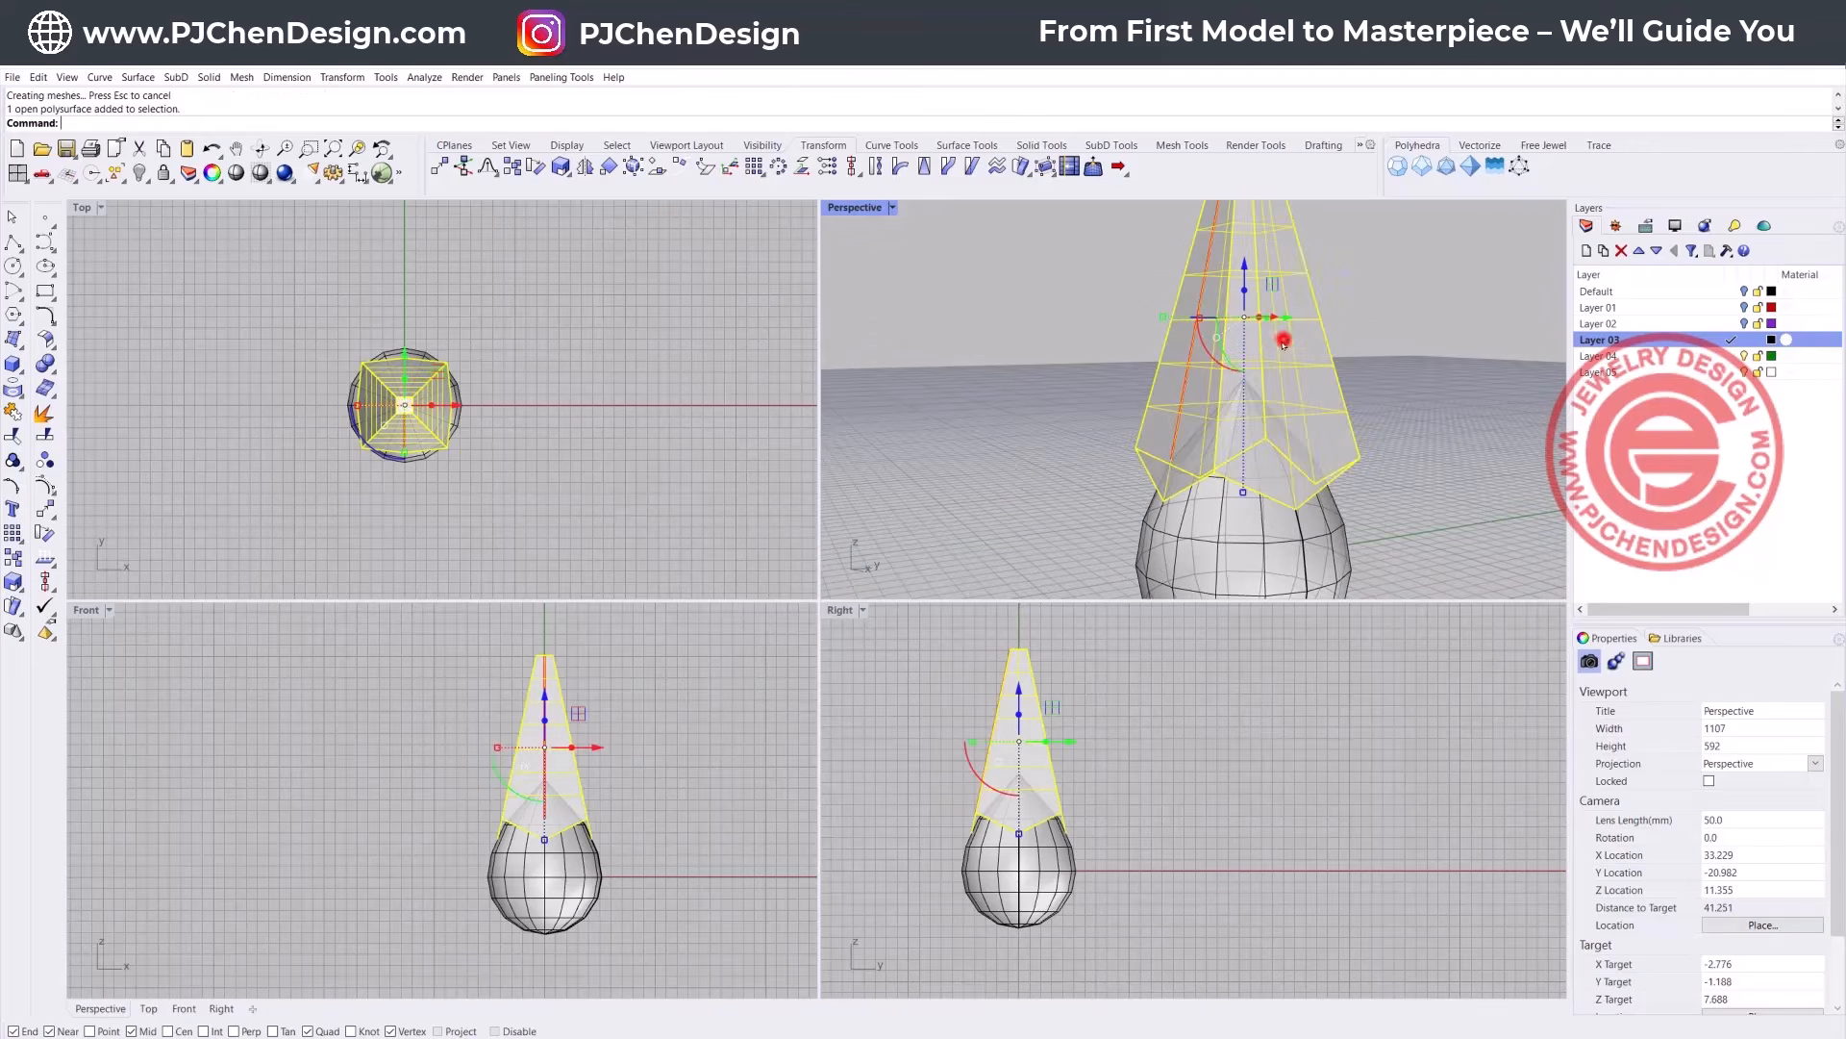
{"action": "left_click", "coordinate": [45, 339]}
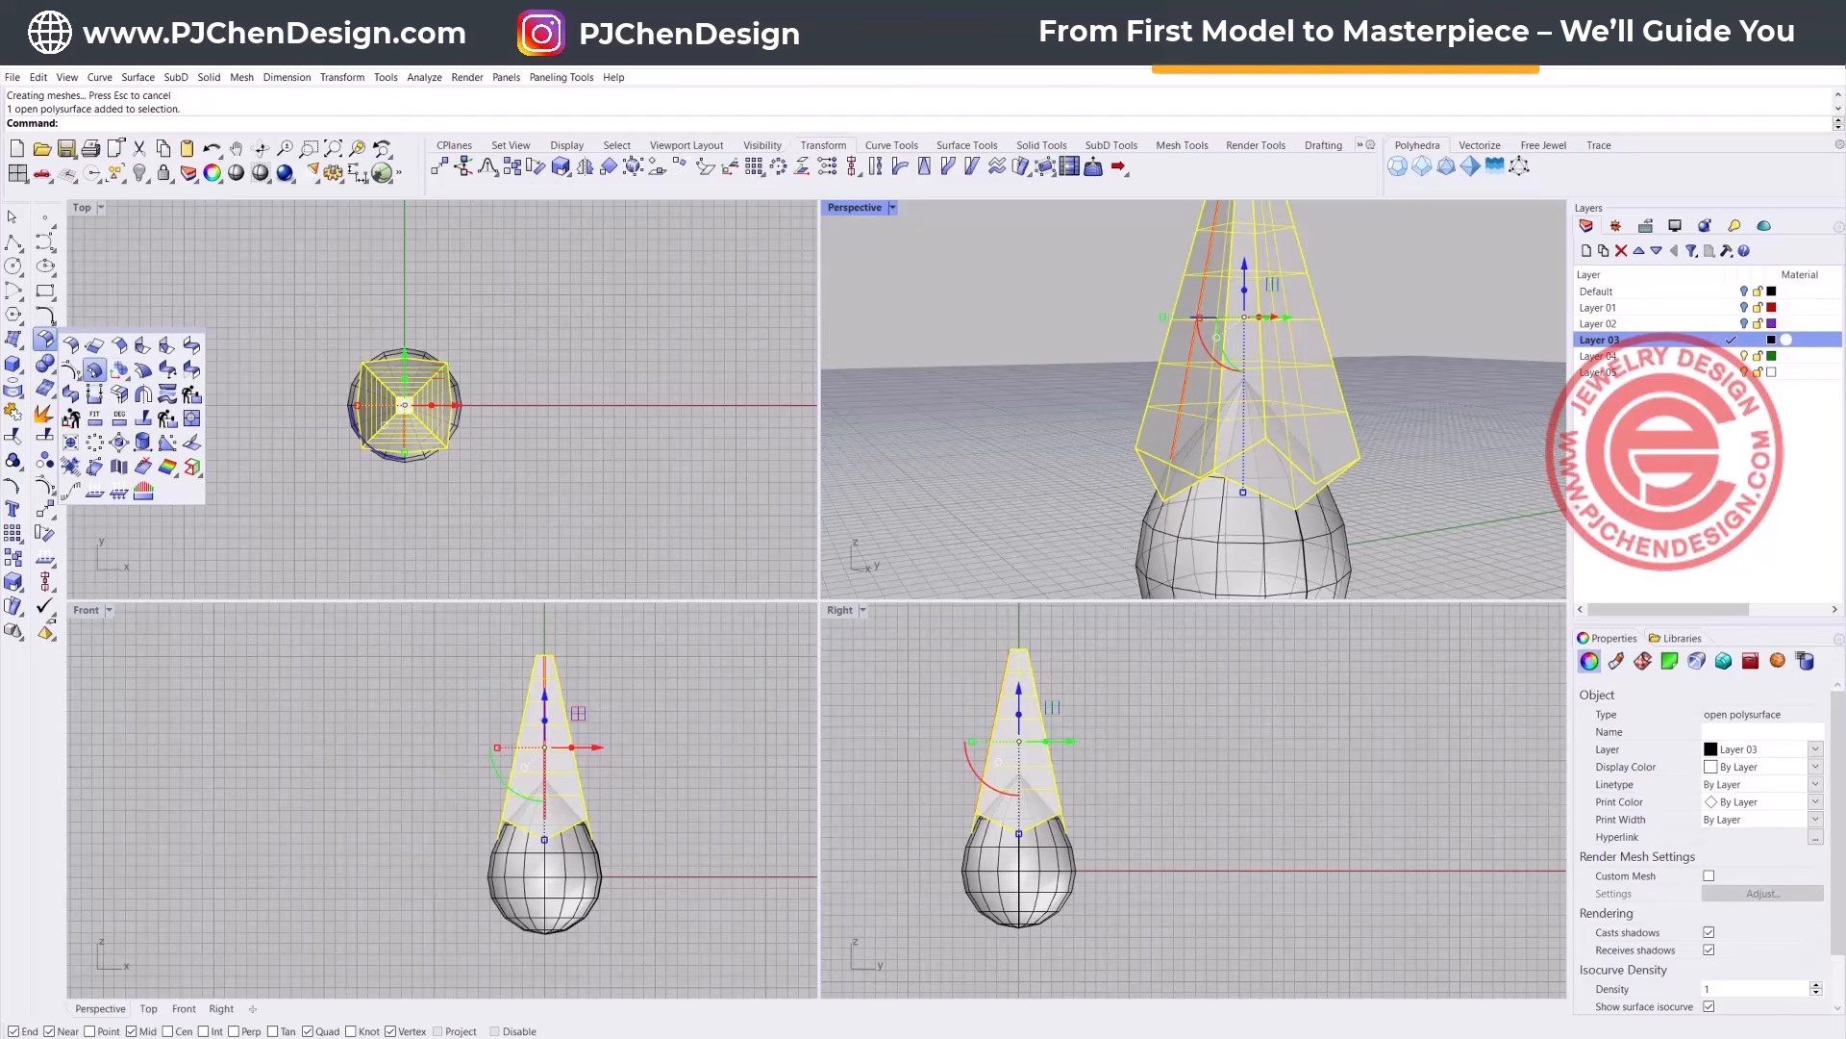
{"action": "left_click", "coordinate": [92, 370]}
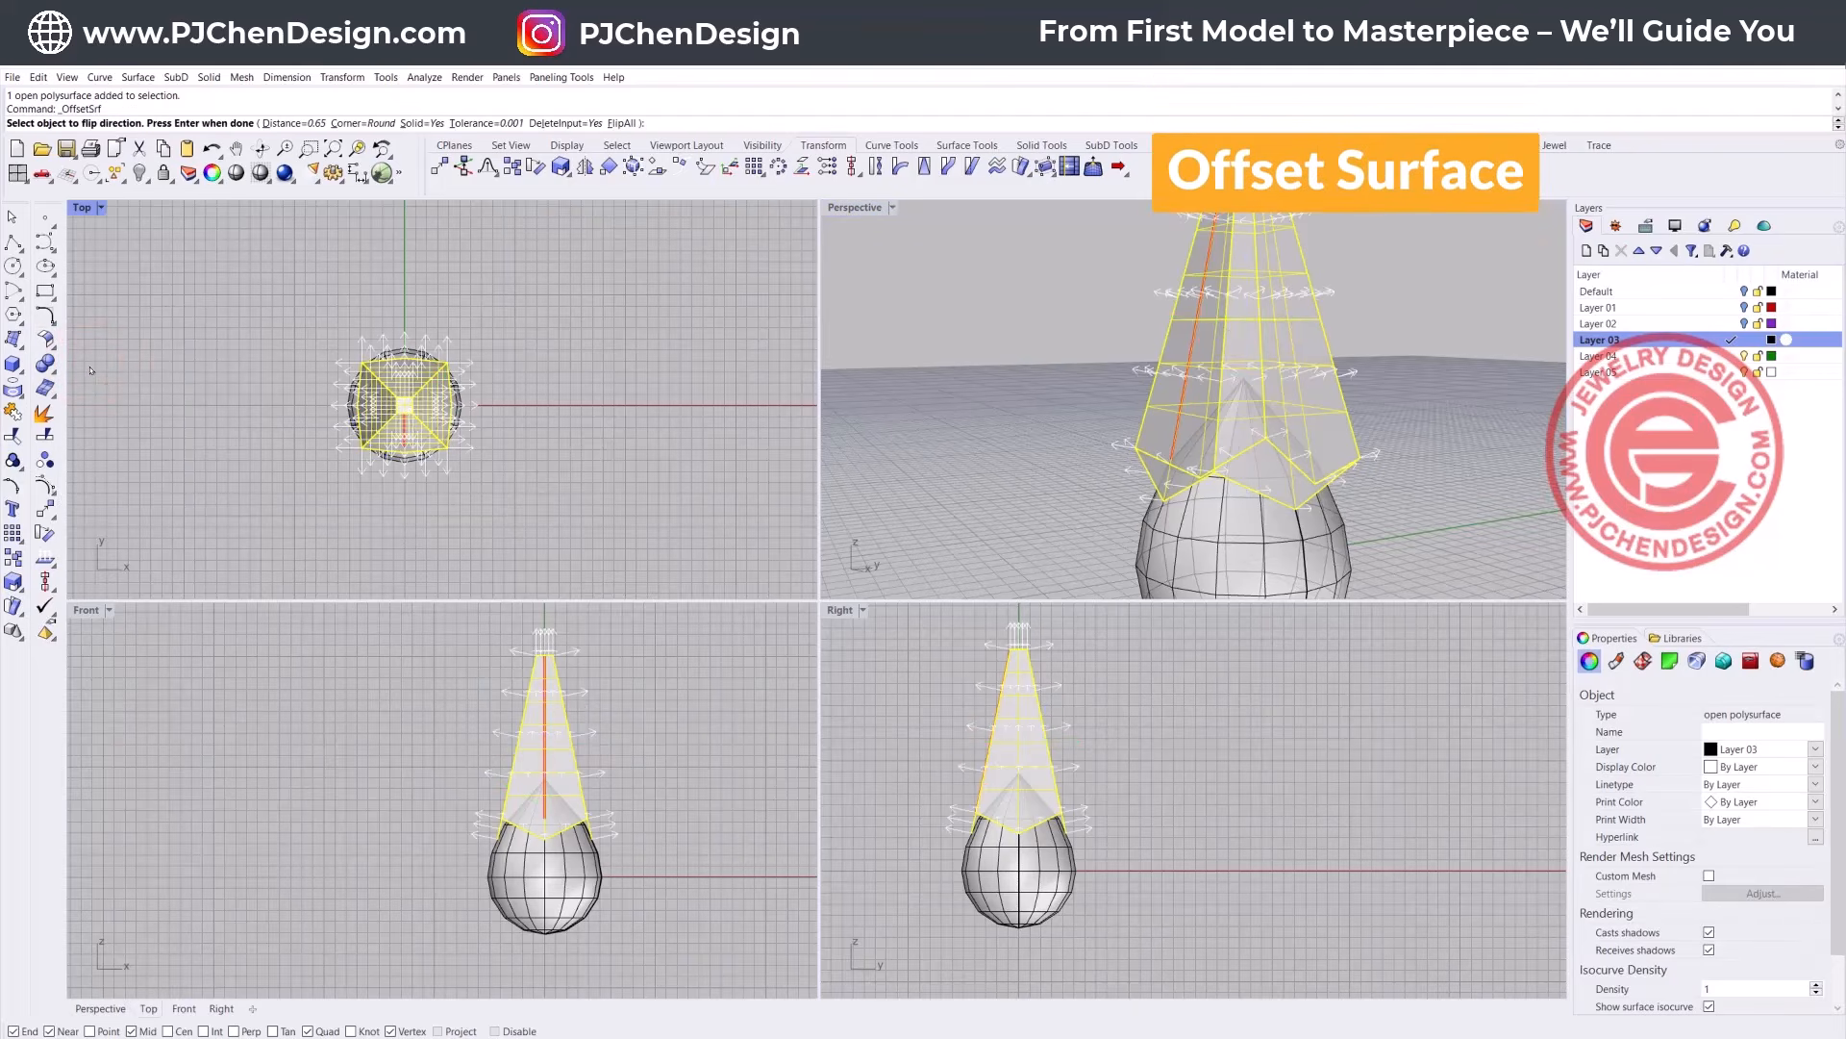
{"action": "left_click", "coordinate": [619, 123]}
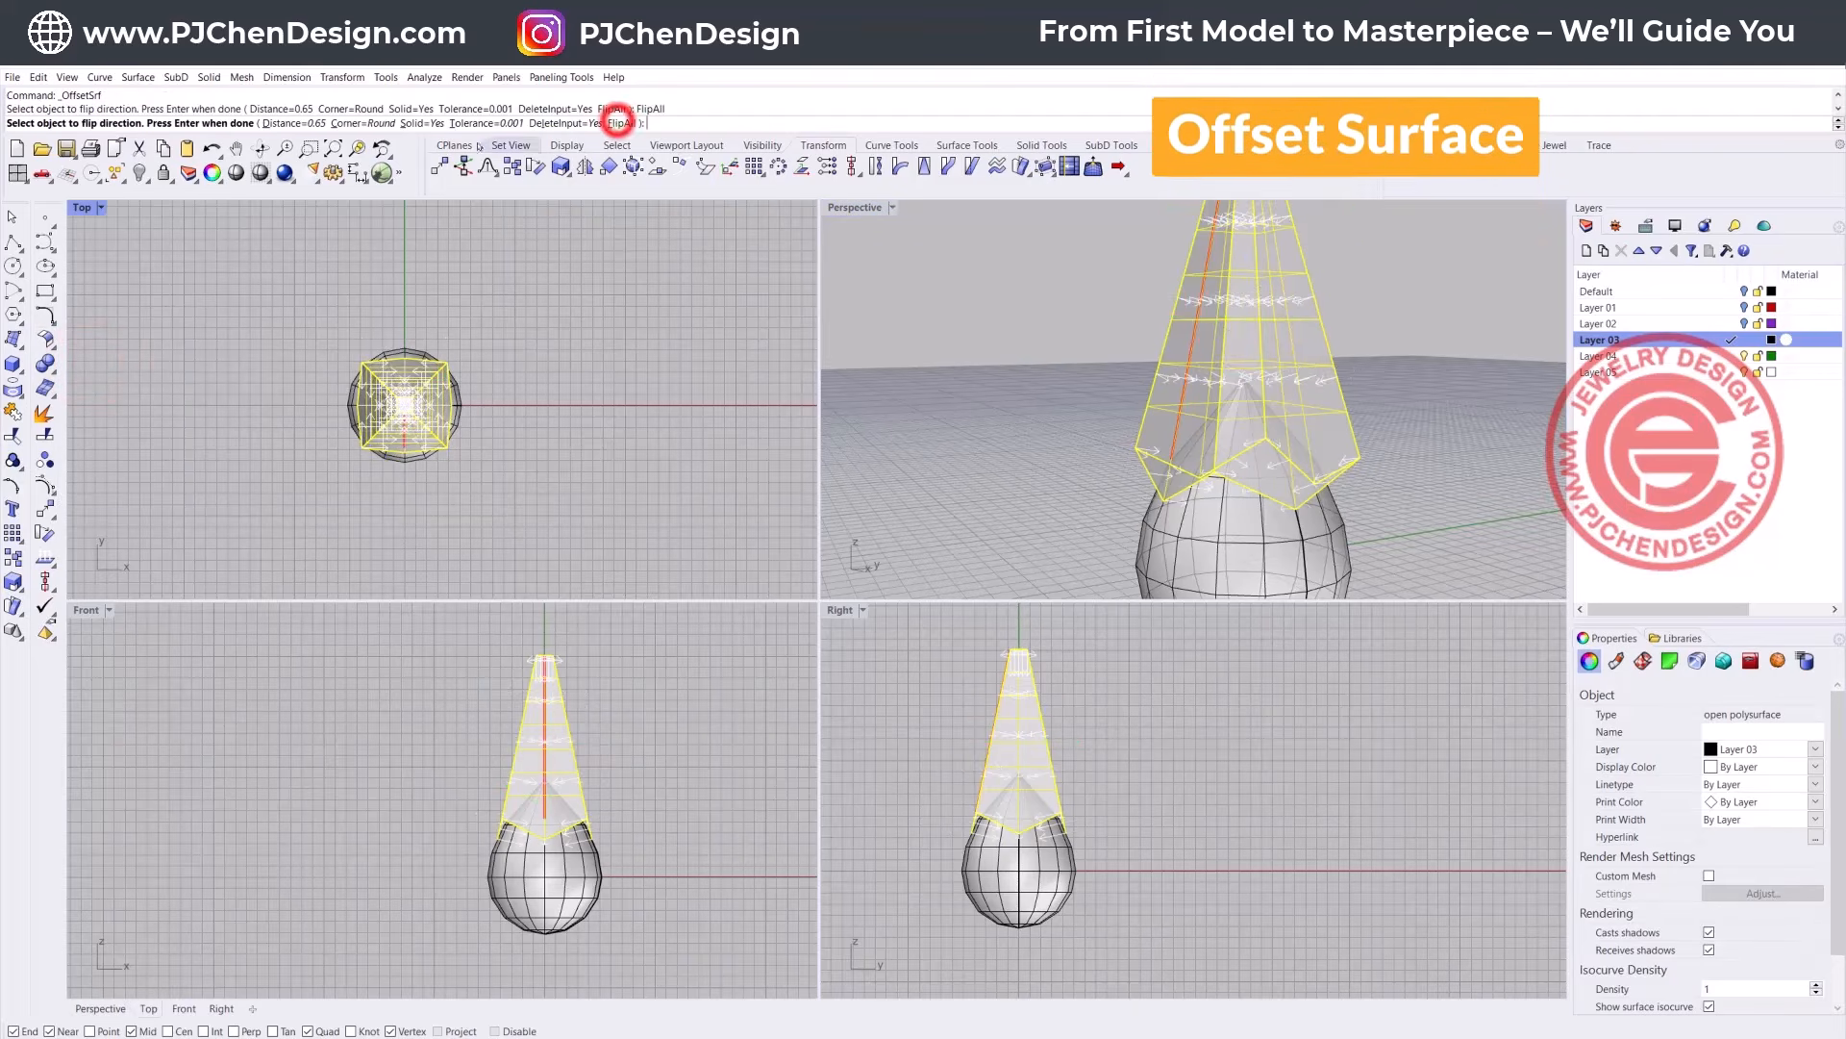
{"action": "left_click", "coordinate": [305, 122]}
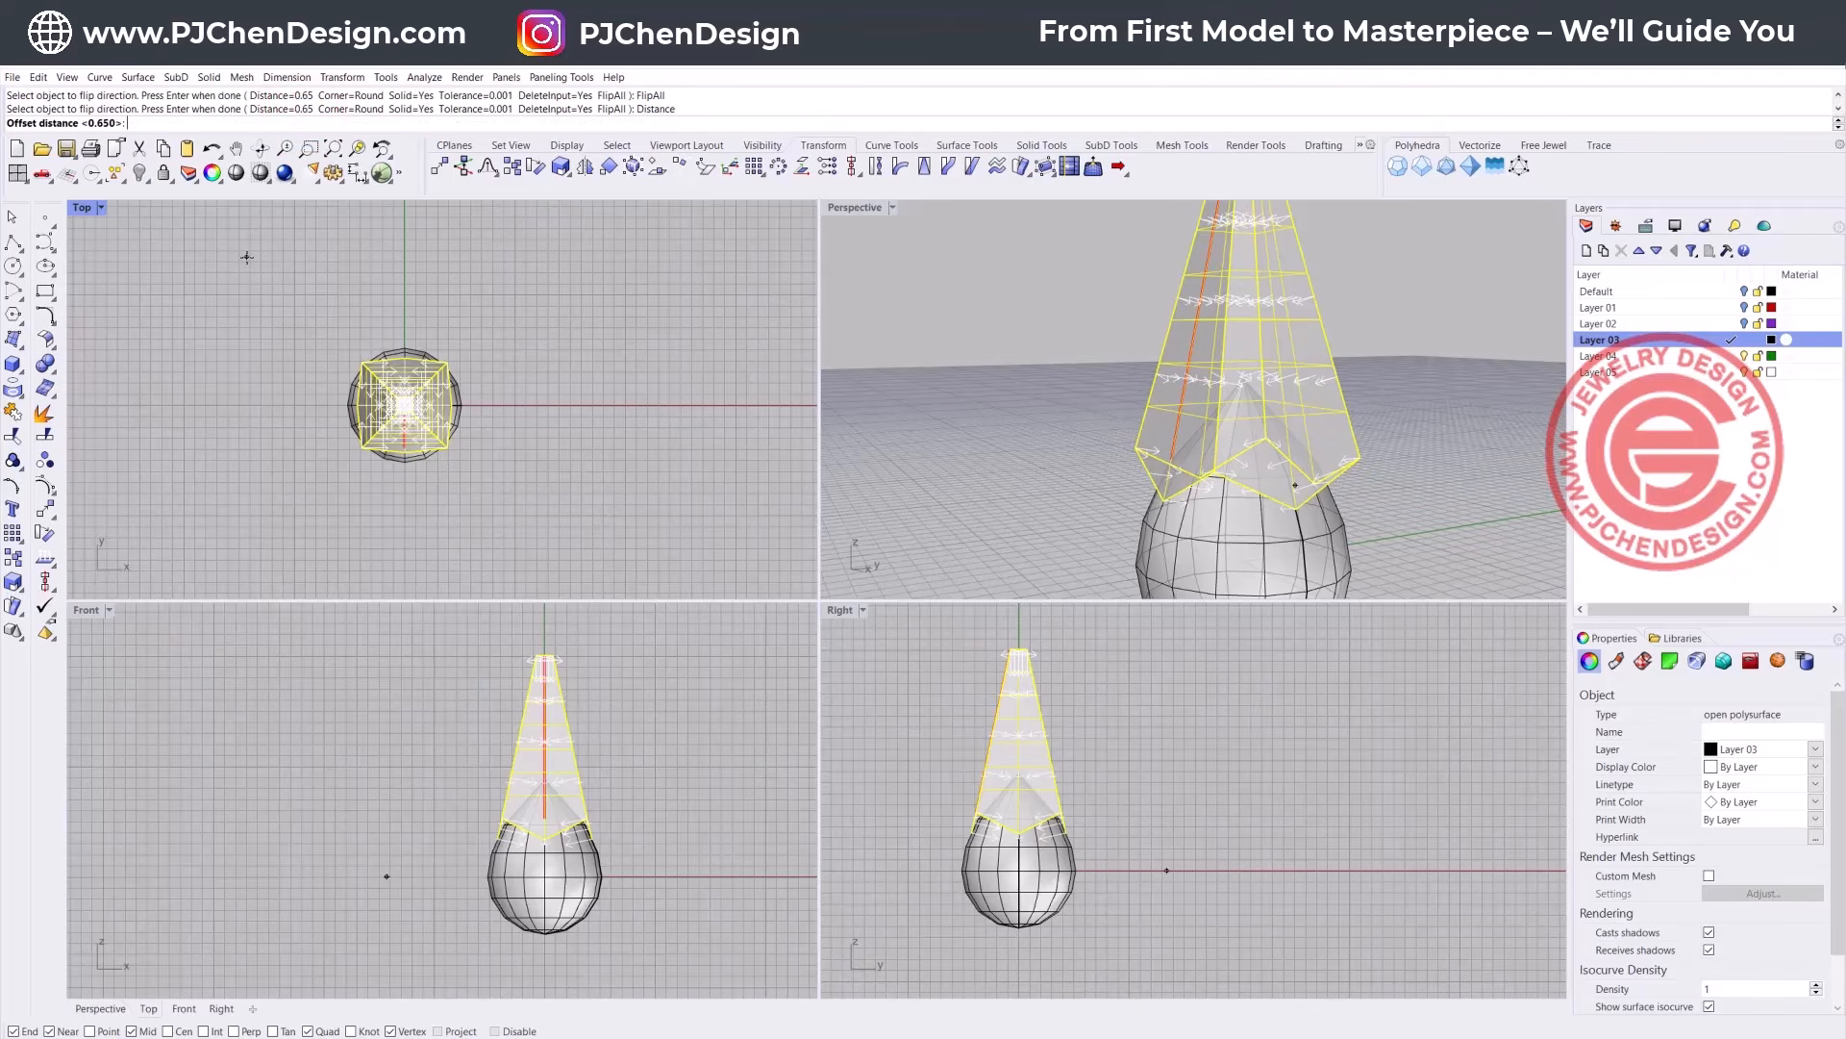
{"action": "type", "text": "1"}
{"action": "key", "text": "Return"}
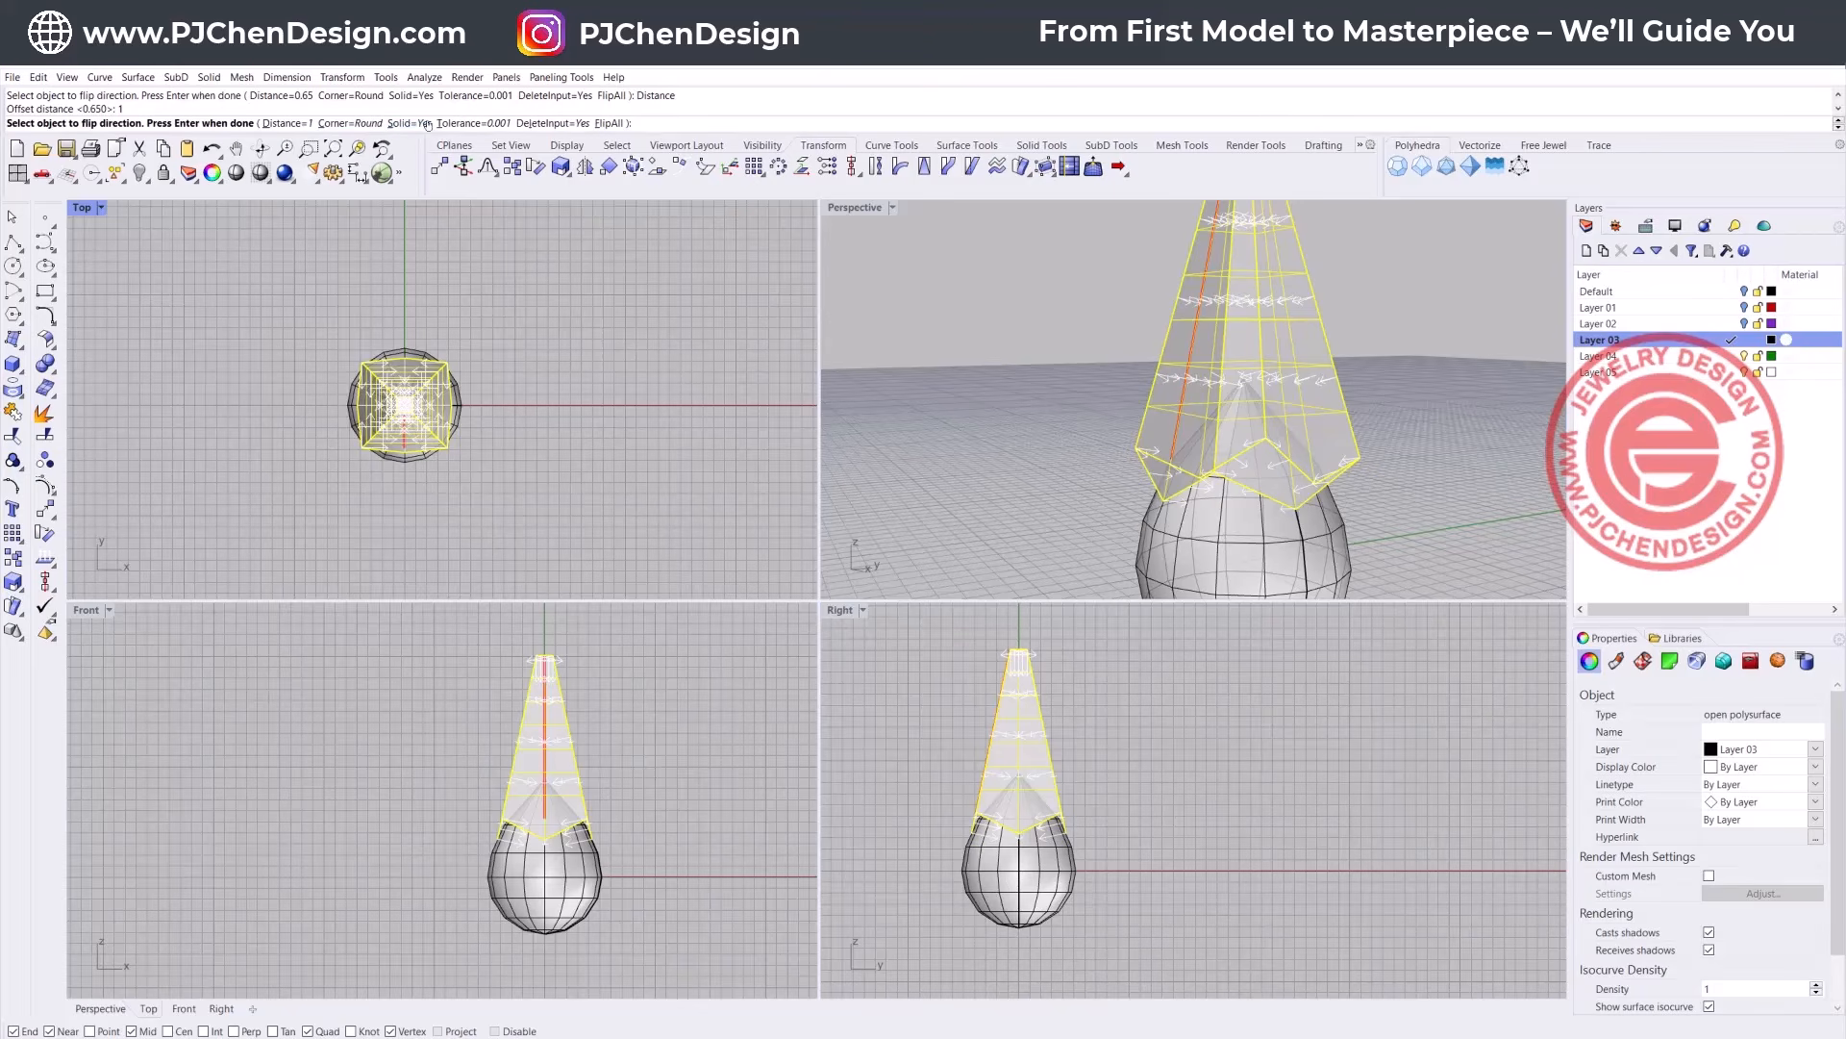
{"action": "key", "text": "Return"}
{"action": "left_click", "coordinate": [594, 385]}
Step: Scale the faceted teardrop mesh down slightly and uniformly in the Front view so it fits within the thickened cap
{"action": "right_click_drag", "start_coordinate": [1170, 358], "coordinate": [1223, 269]}
{"action": "scroll", "coordinate": [1205, 449], "scroll_direction": "up", "scroll_amount": 5}
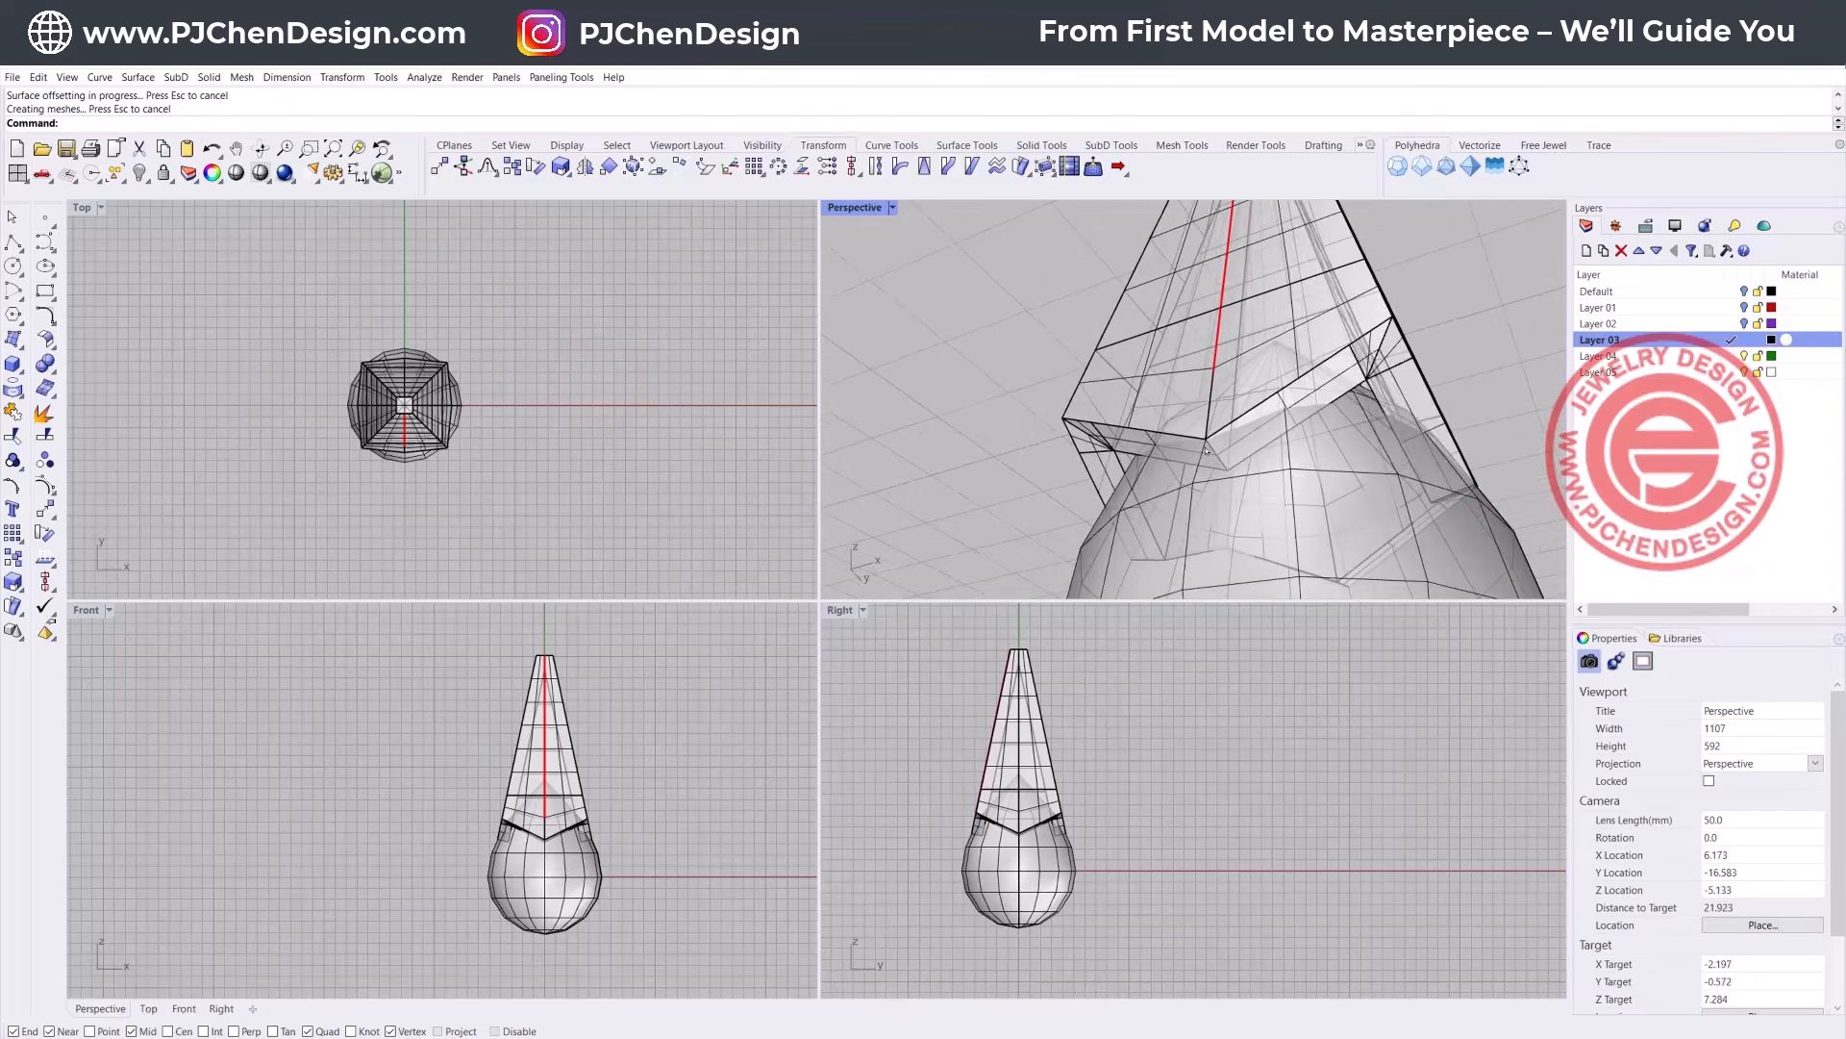
{"action": "scroll", "coordinate": [1205, 452], "scroll_direction": "up", "scroll_amount": 2}
{"action": "scroll", "coordinate": [546, 850], "scroll_direction": "up", "scroll_amount": 5}
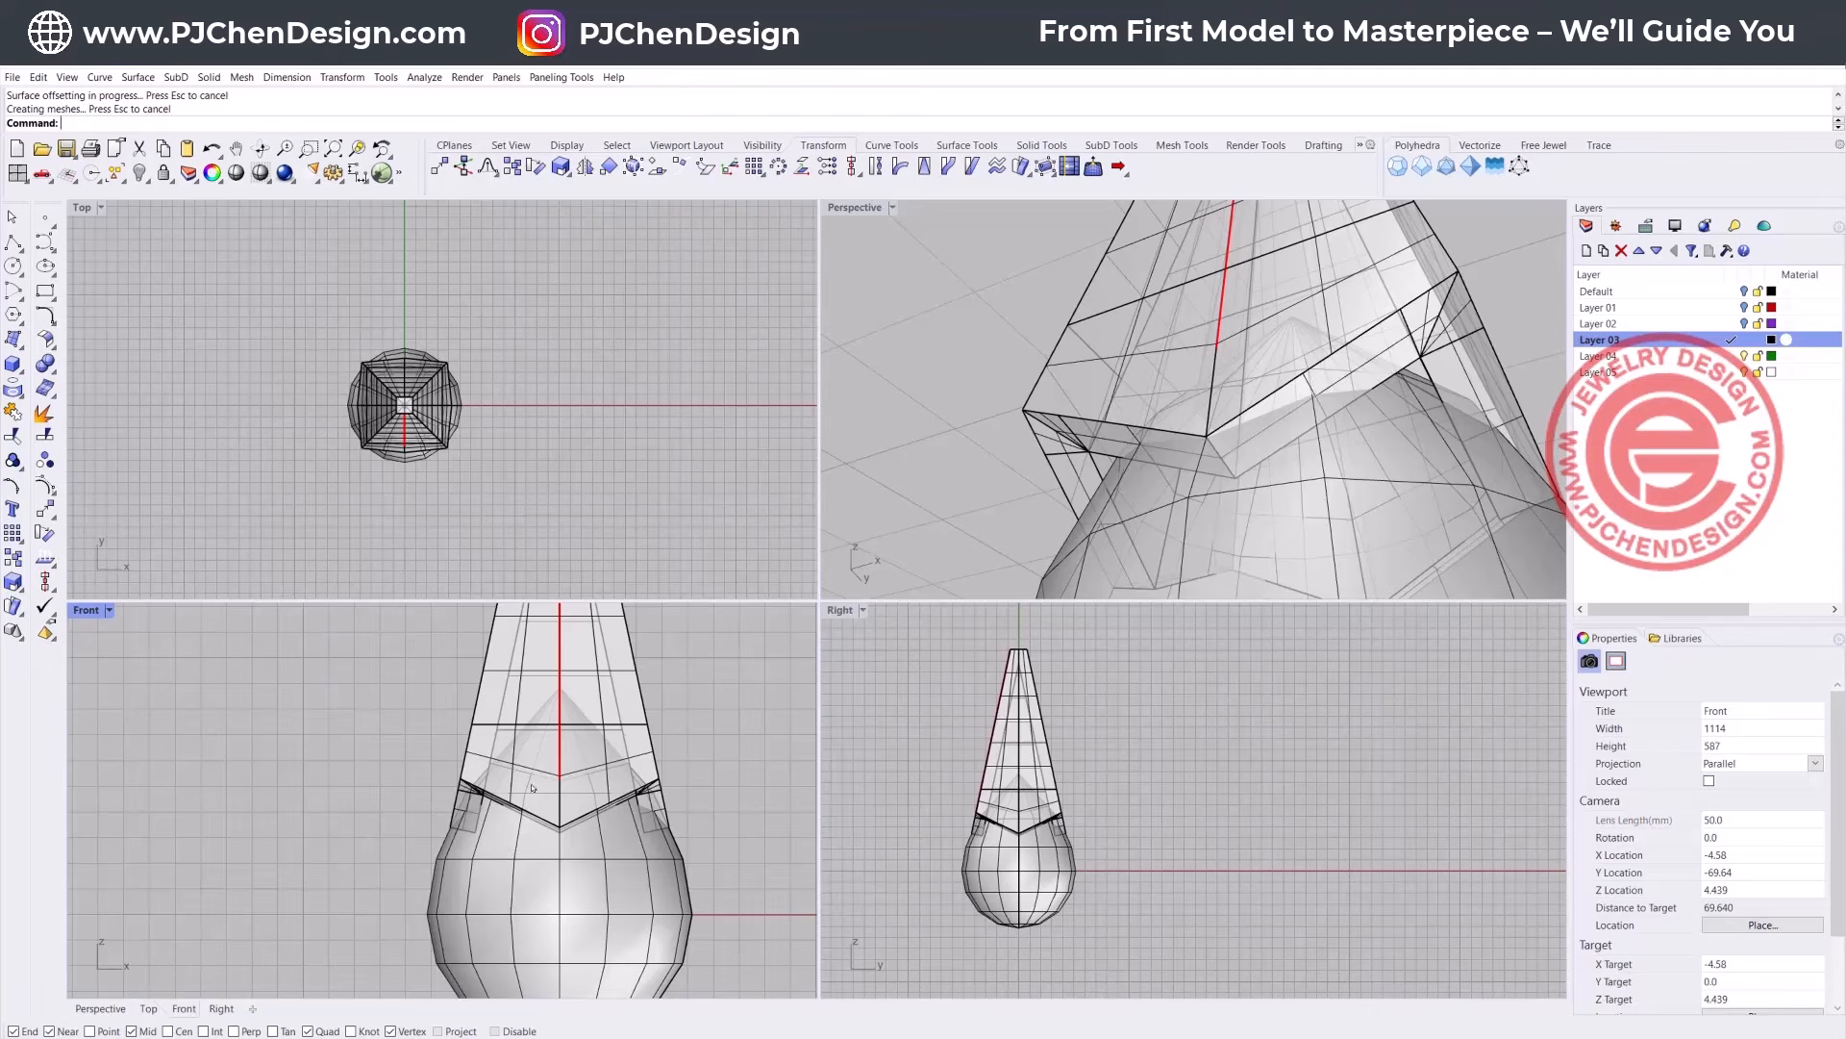
{"action": "left_click", "coordinate": [514, 869]}
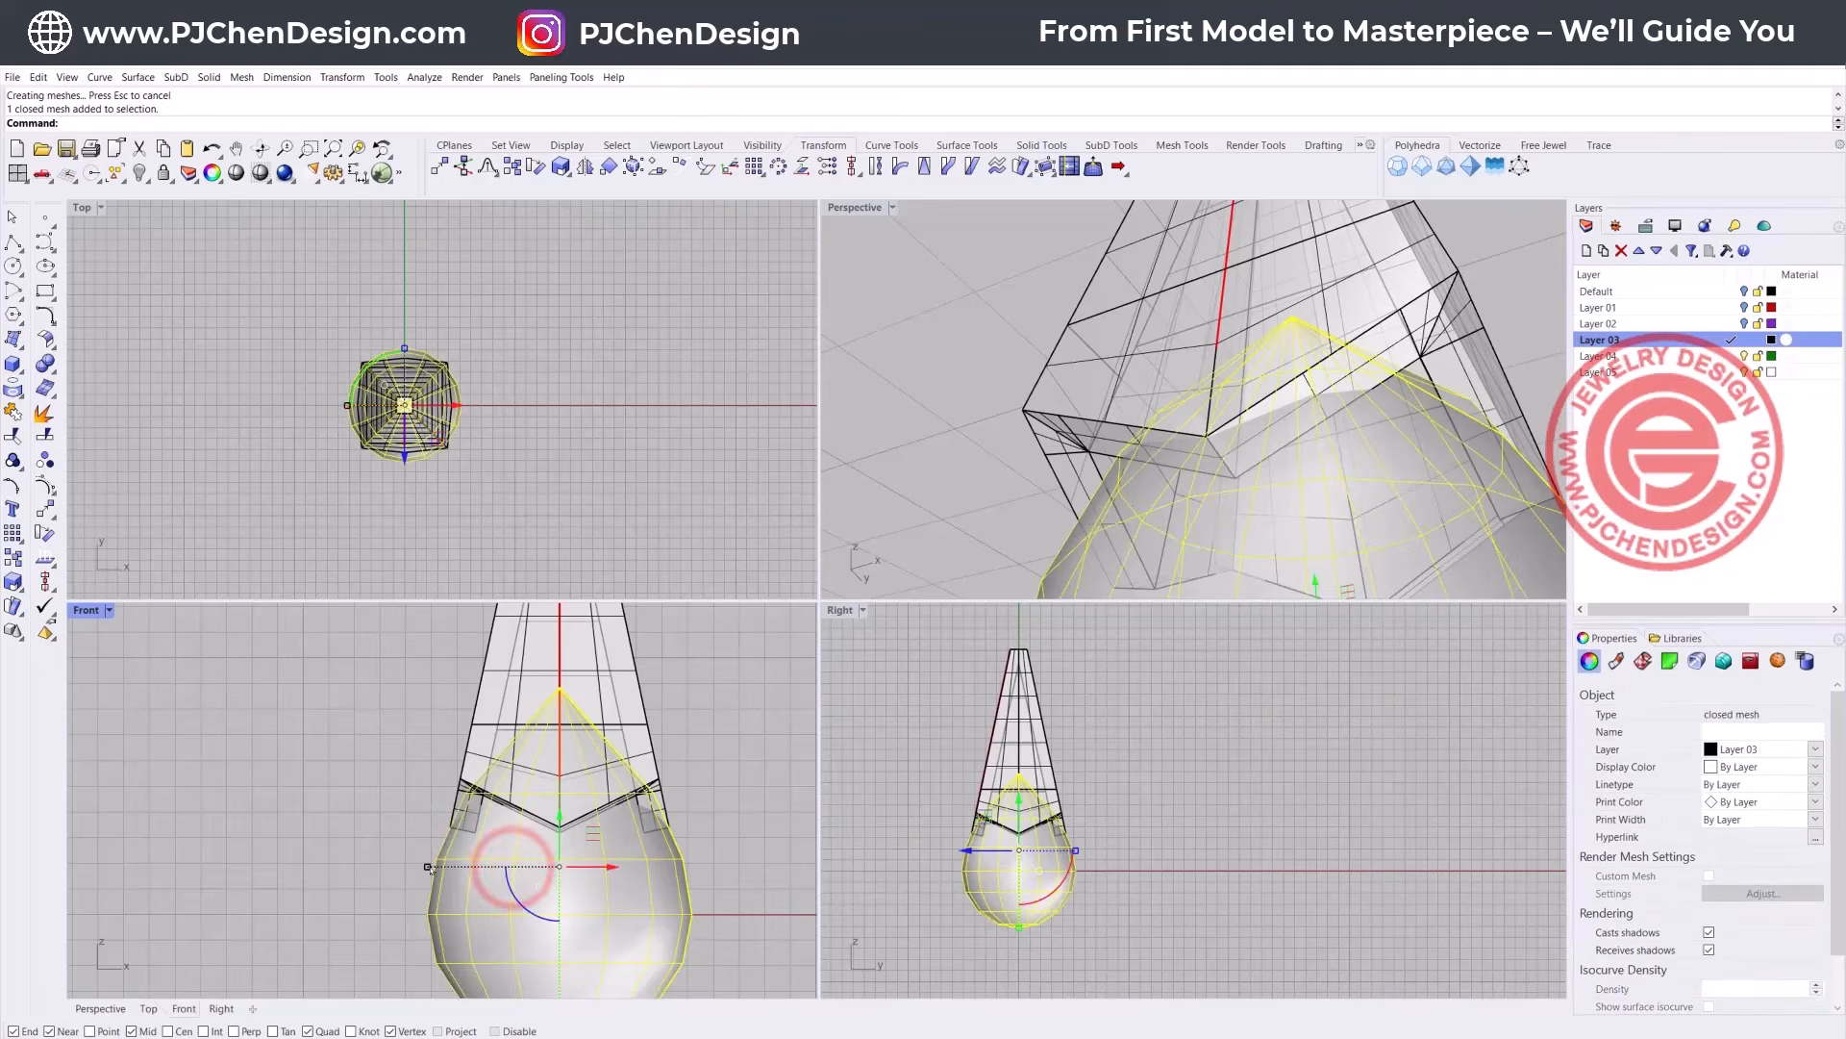
{"action": "left_click", "coordinate": [752, 822]}
Step: Examine how the scaled teardrop sits inside the thickened cap, checking the pointed lower edges from the front and in perspective
{"action": "right_click_drag", "start_coordinate": [1145, 452], "coordinate": [1280, 452]}
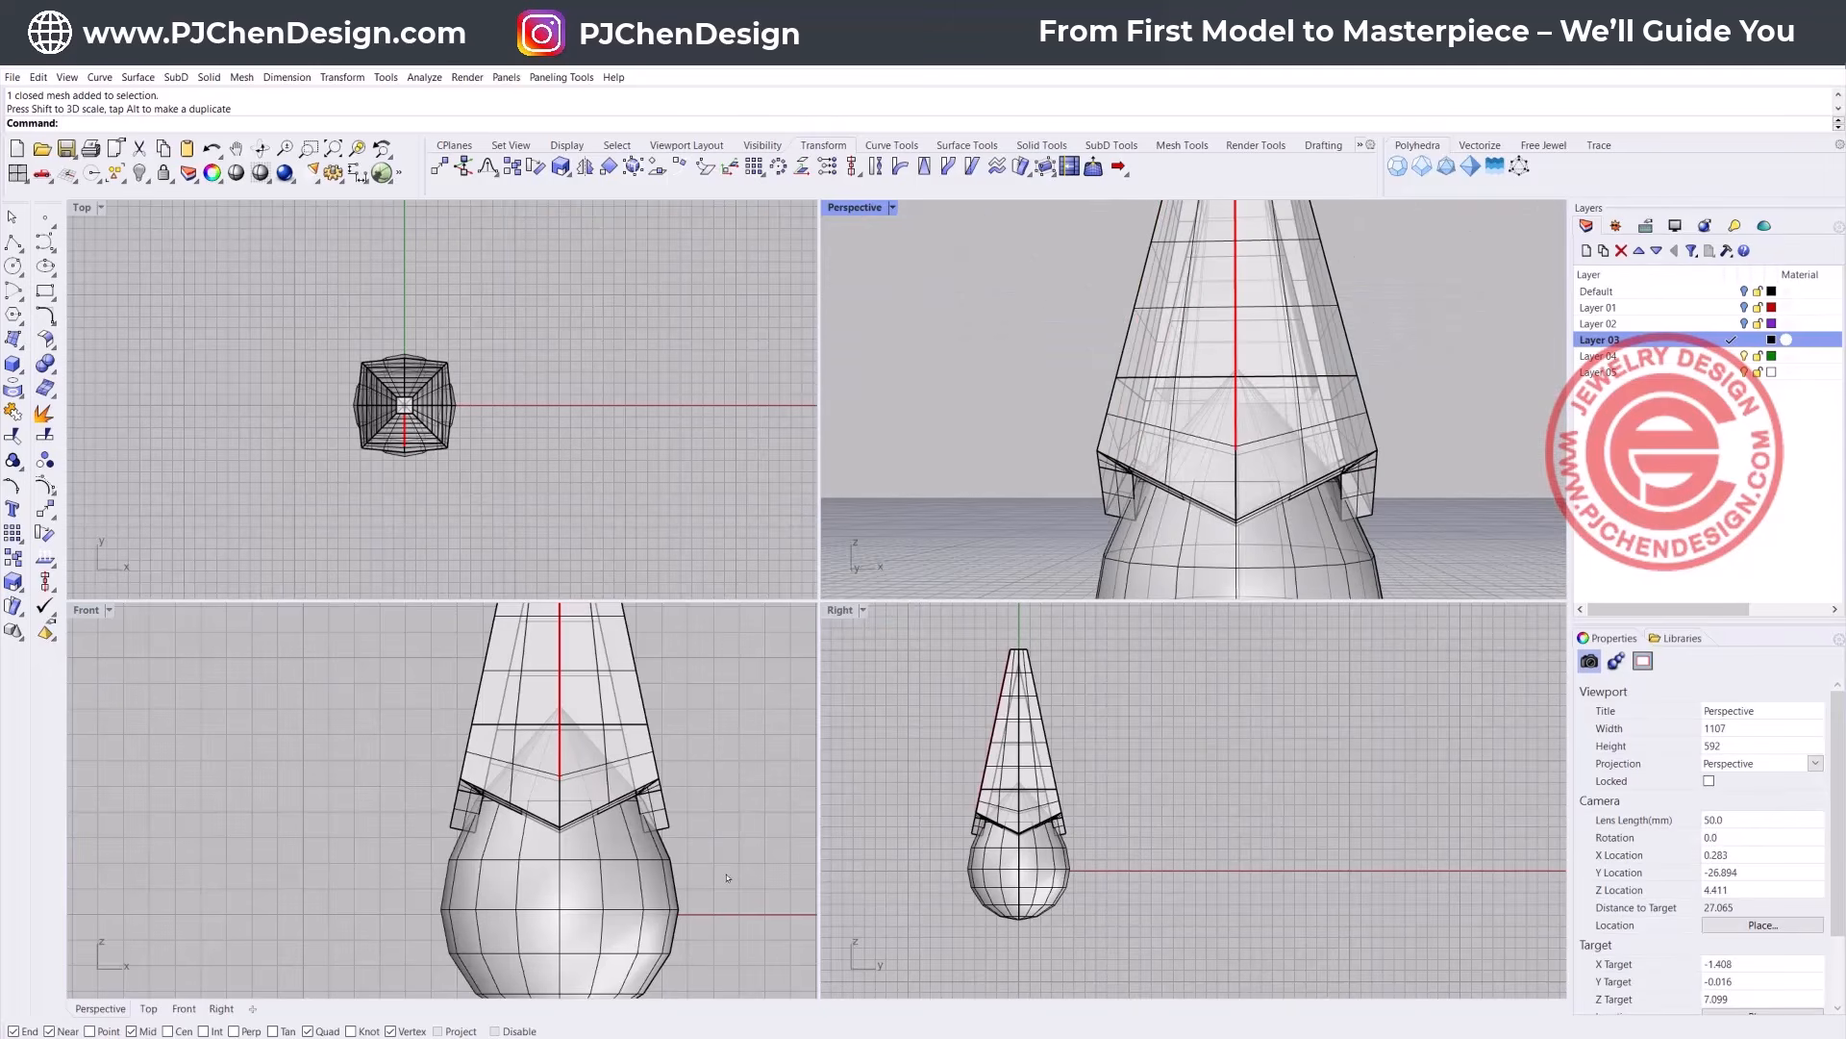
{"action": "left_click", "coordinate": [590, 849]}
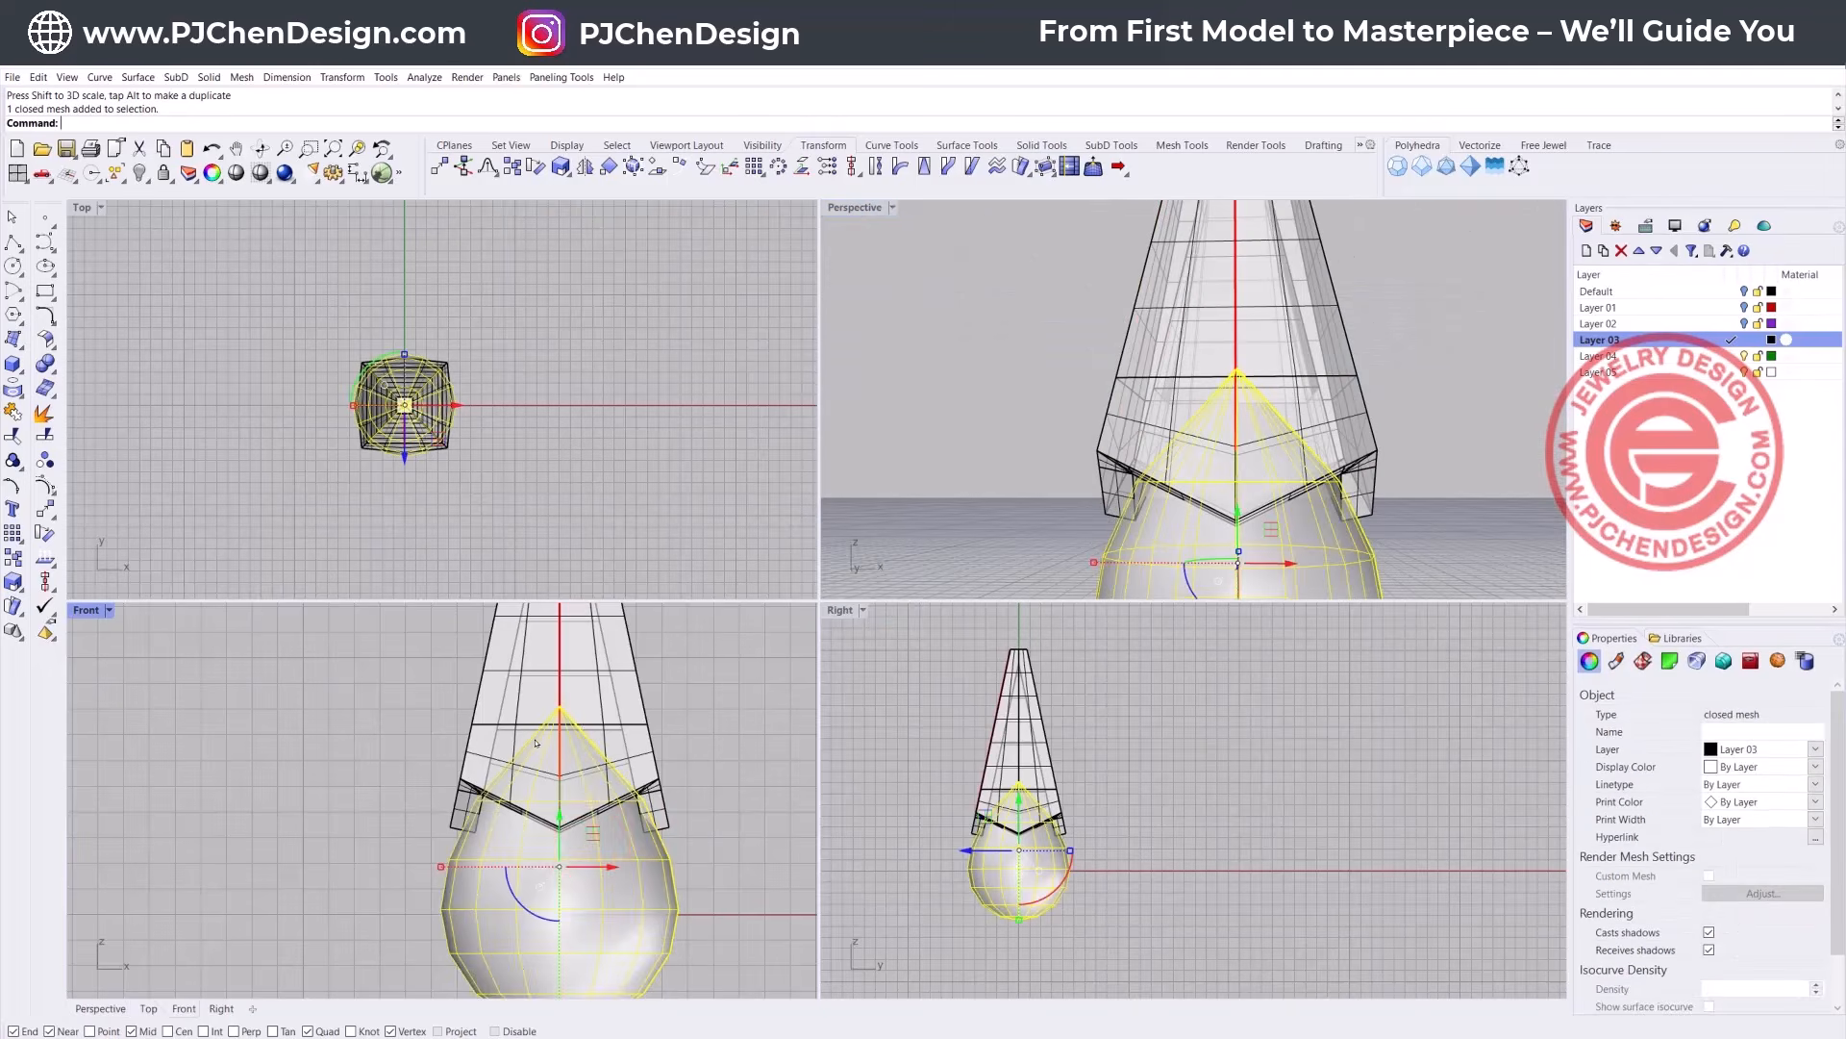
{"action": "scroll", "coordinate": [540, 737], "scroll_direction": "up", "scroll_amount": 3}
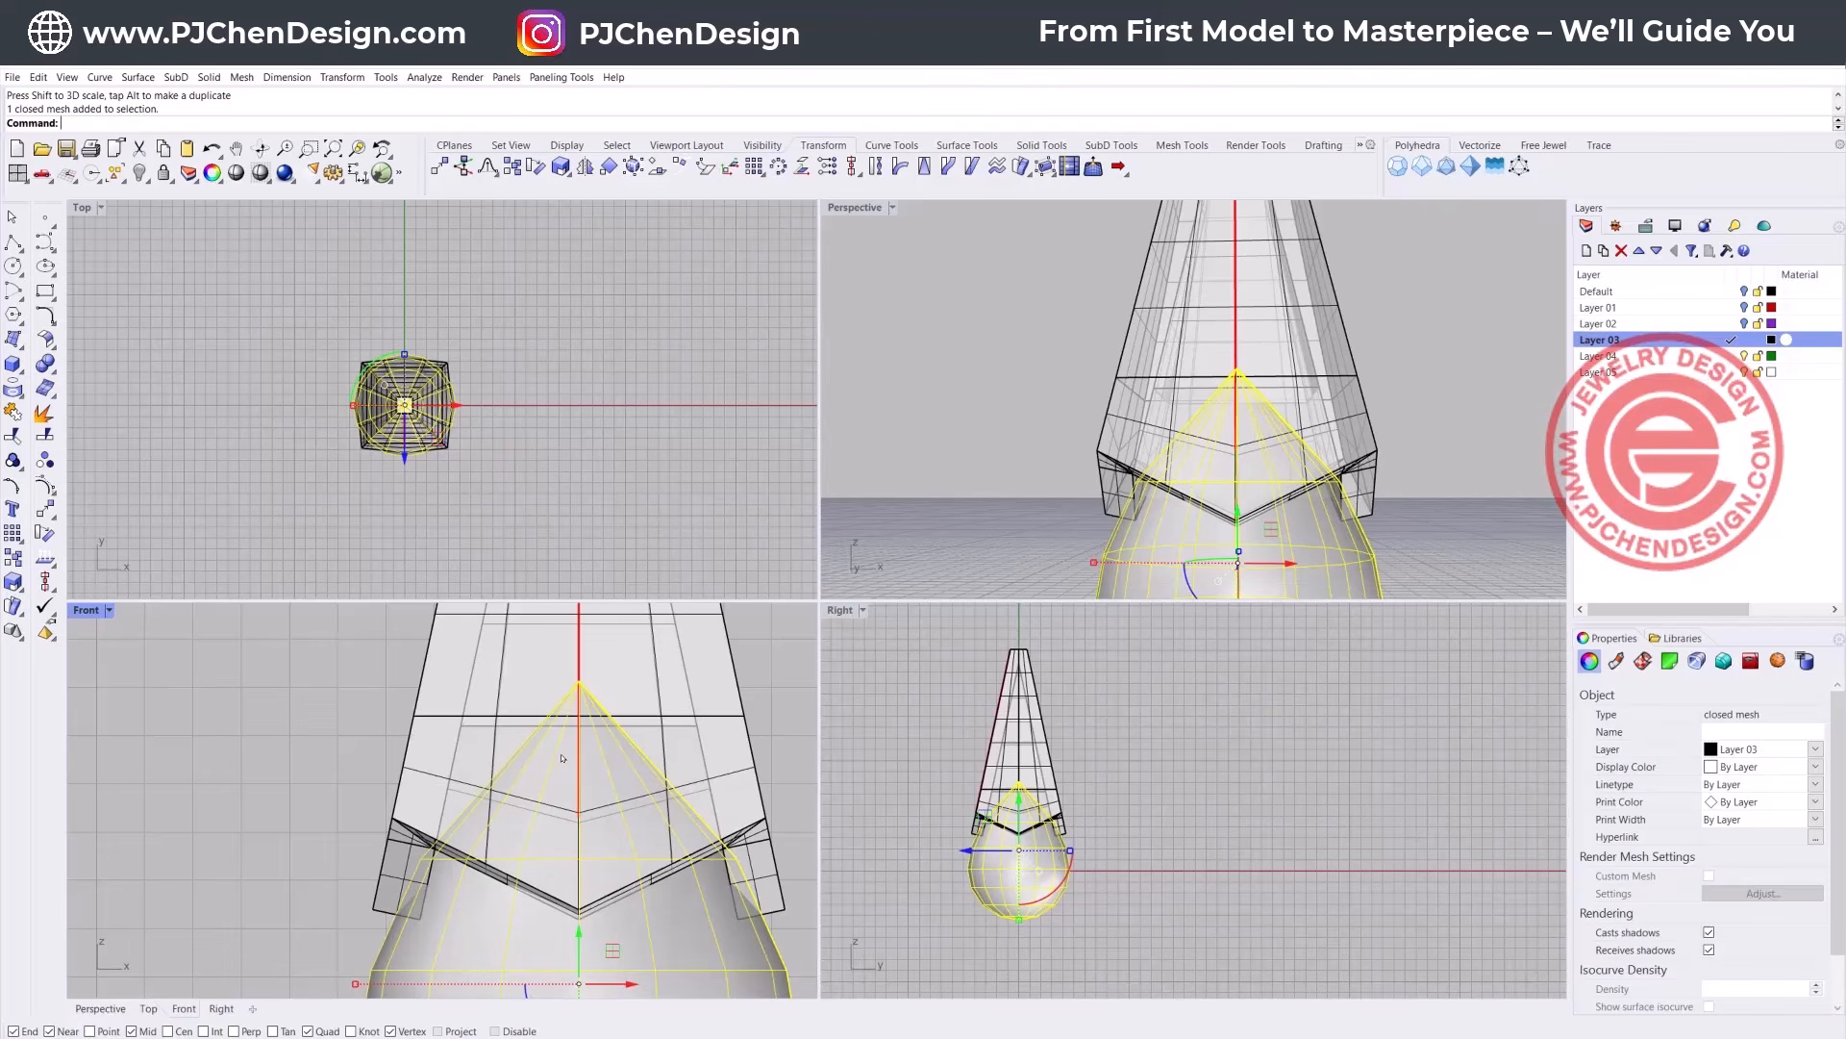
{"action": "scroll", "coordinate": [697, 761], "scroll_direction": "down", "scroll_amount": 3}
{"action": "right_click_drag", "start_coordinate": [650, 760], "coordinate": [446, 759]}
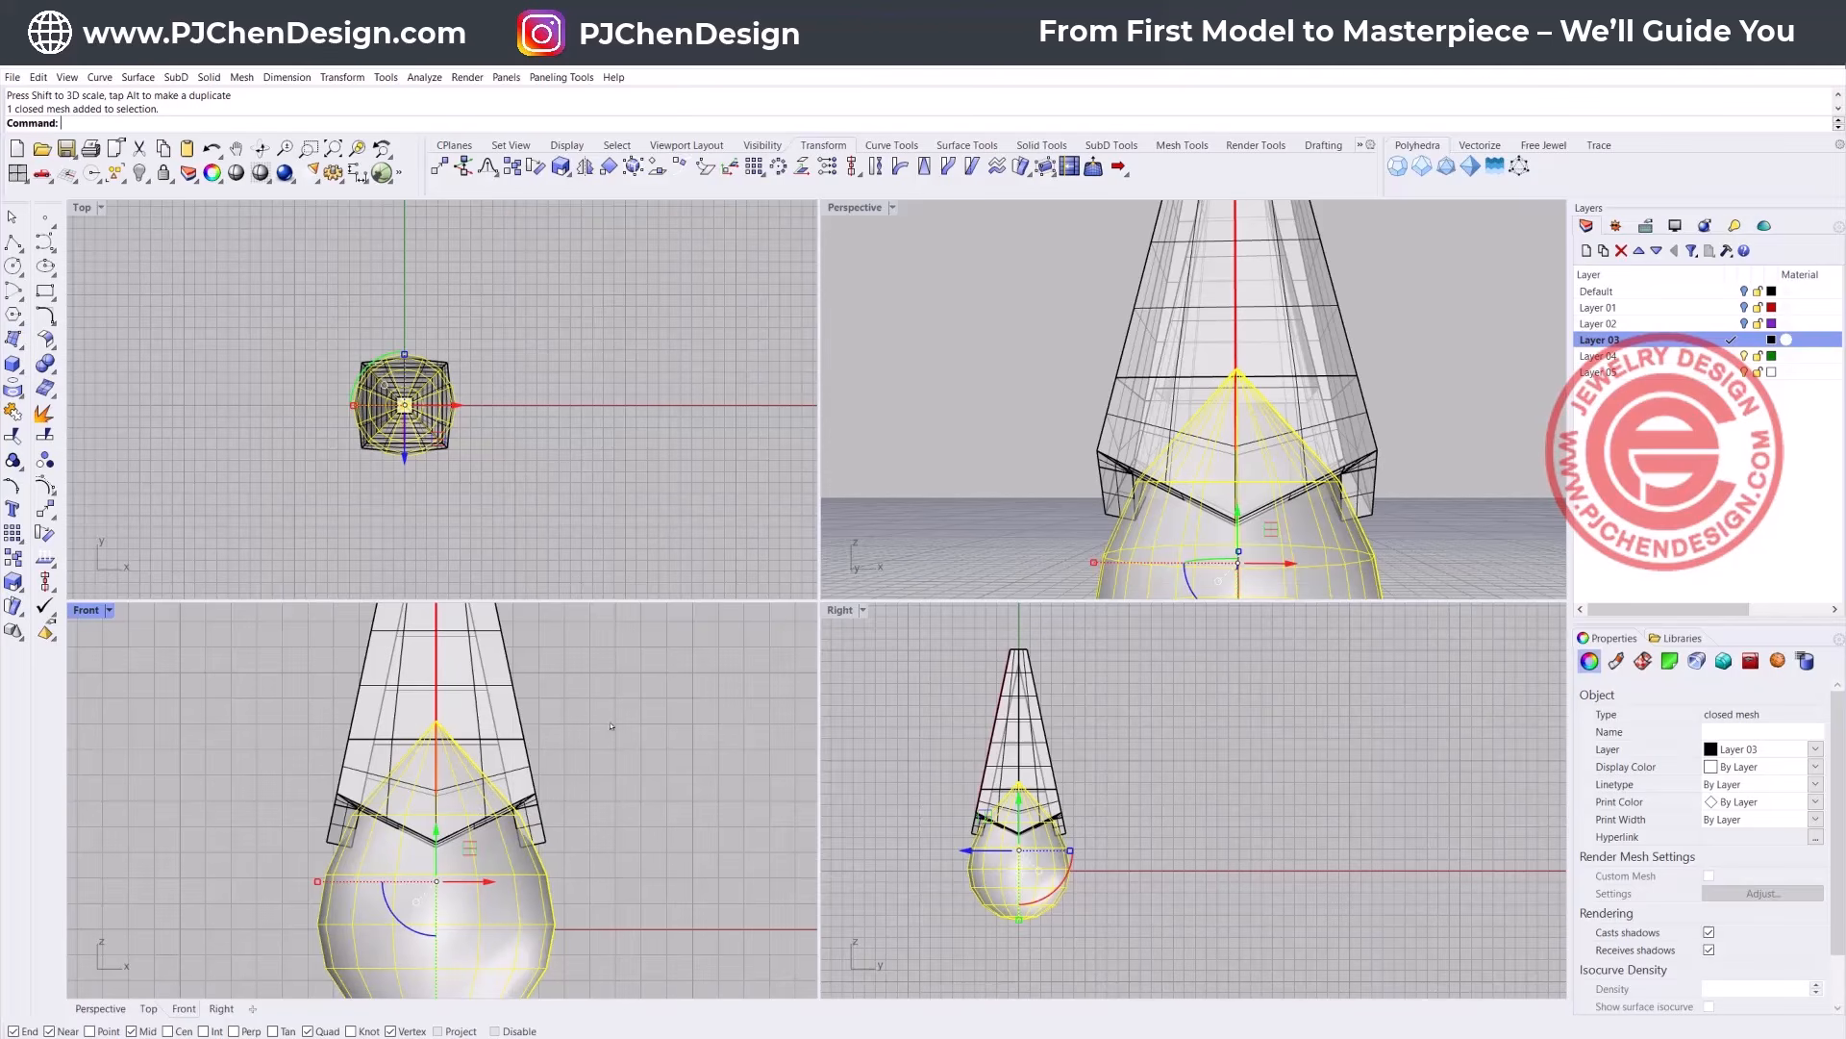
{"action": "scroll", "coordinate": [644, 755], "scroll_direction": "down", "scroll_amount": 6}
{"action": "right_click_drag", "start_coordinate": [635, 755], "coordinate": [601, 785]}
{"action": "left_click", "coordinate": [1018, 355]}
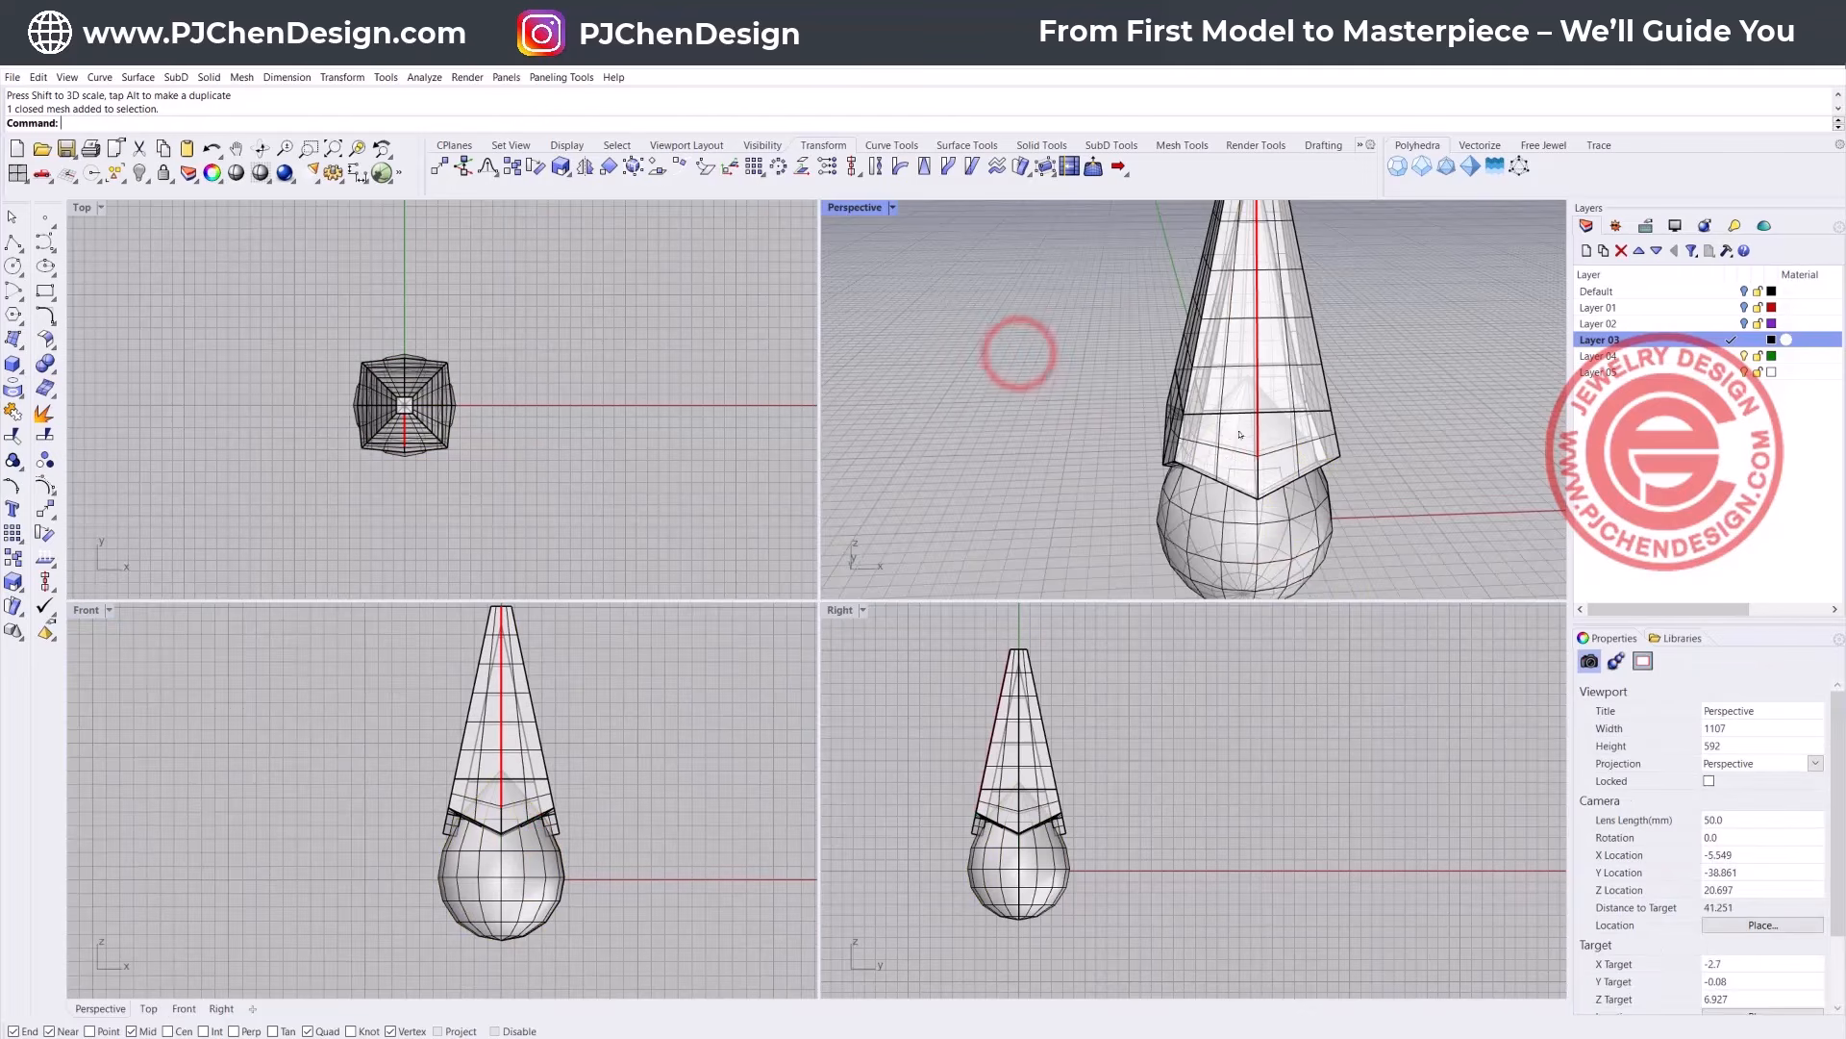
{"action": "scroll", "coordinate": [1263, 402], "scroll_direction": "up", "scroll_amount": 4}
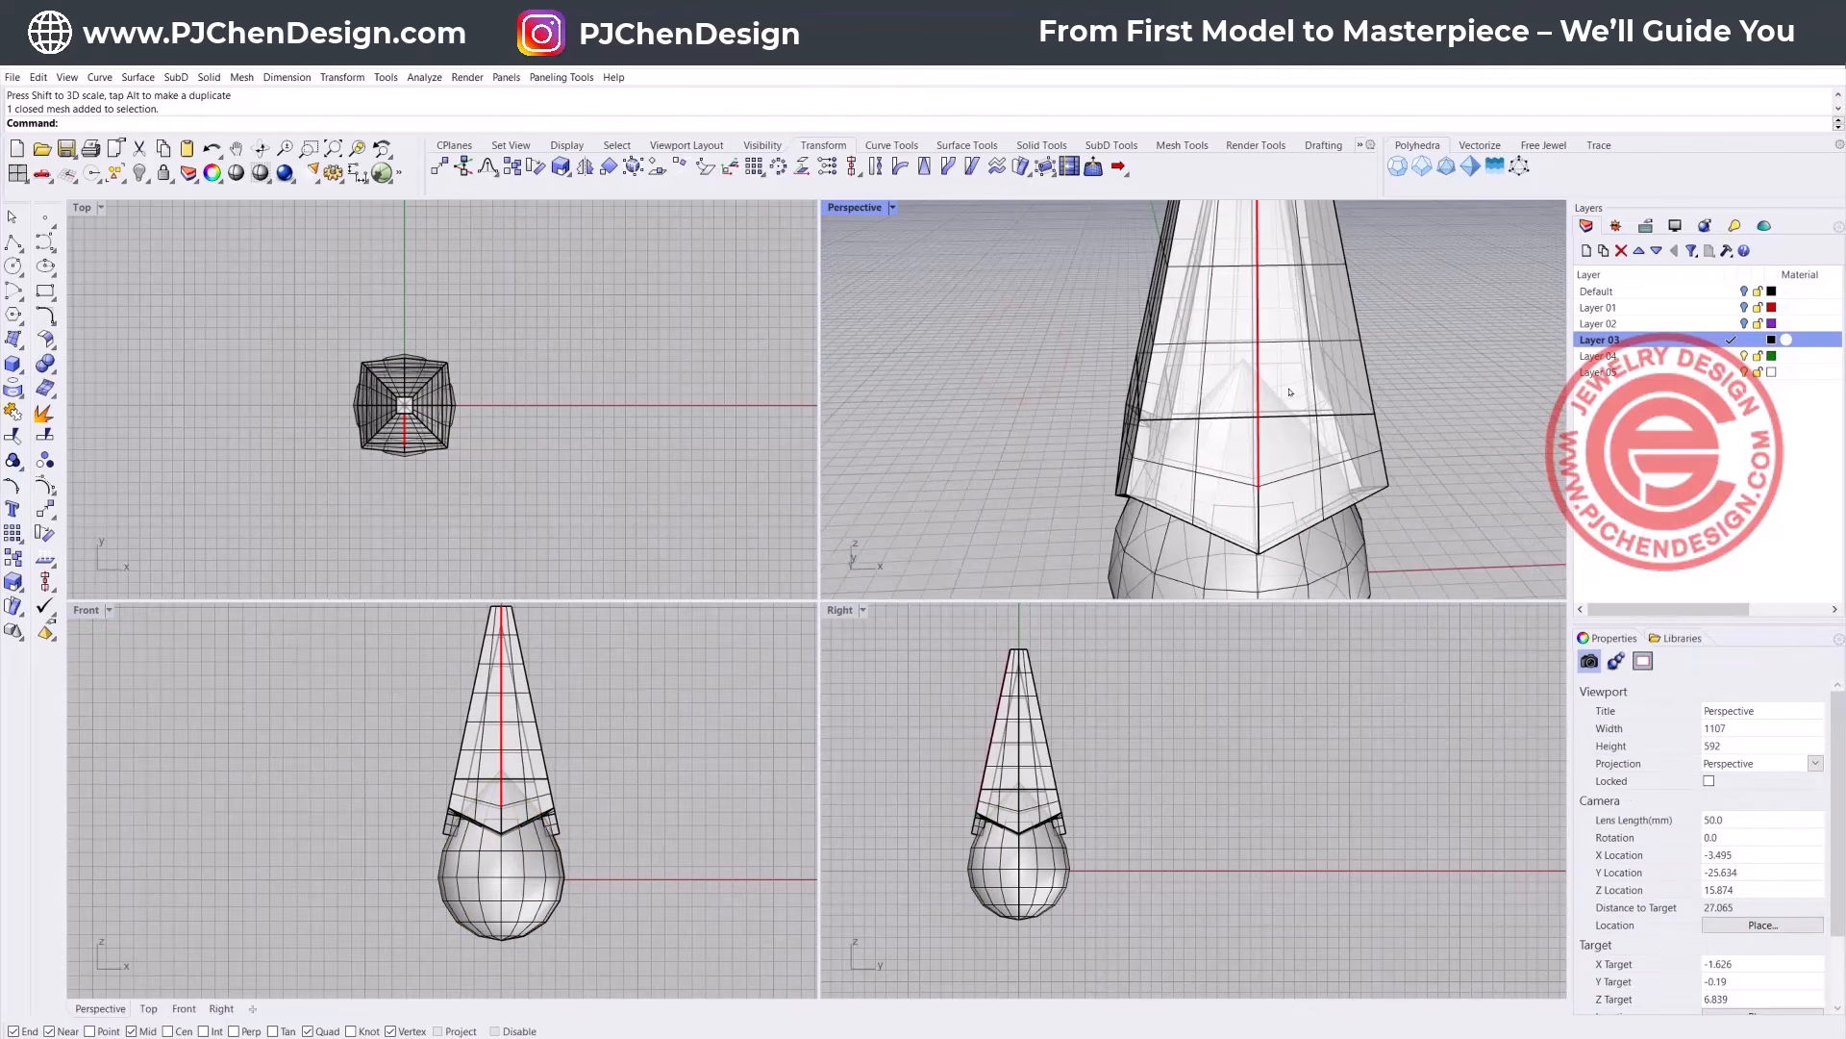
{"action": "scroll", "coordinate": [1289, 391], "scroll_direction": "down", "scroll_amount": 5}
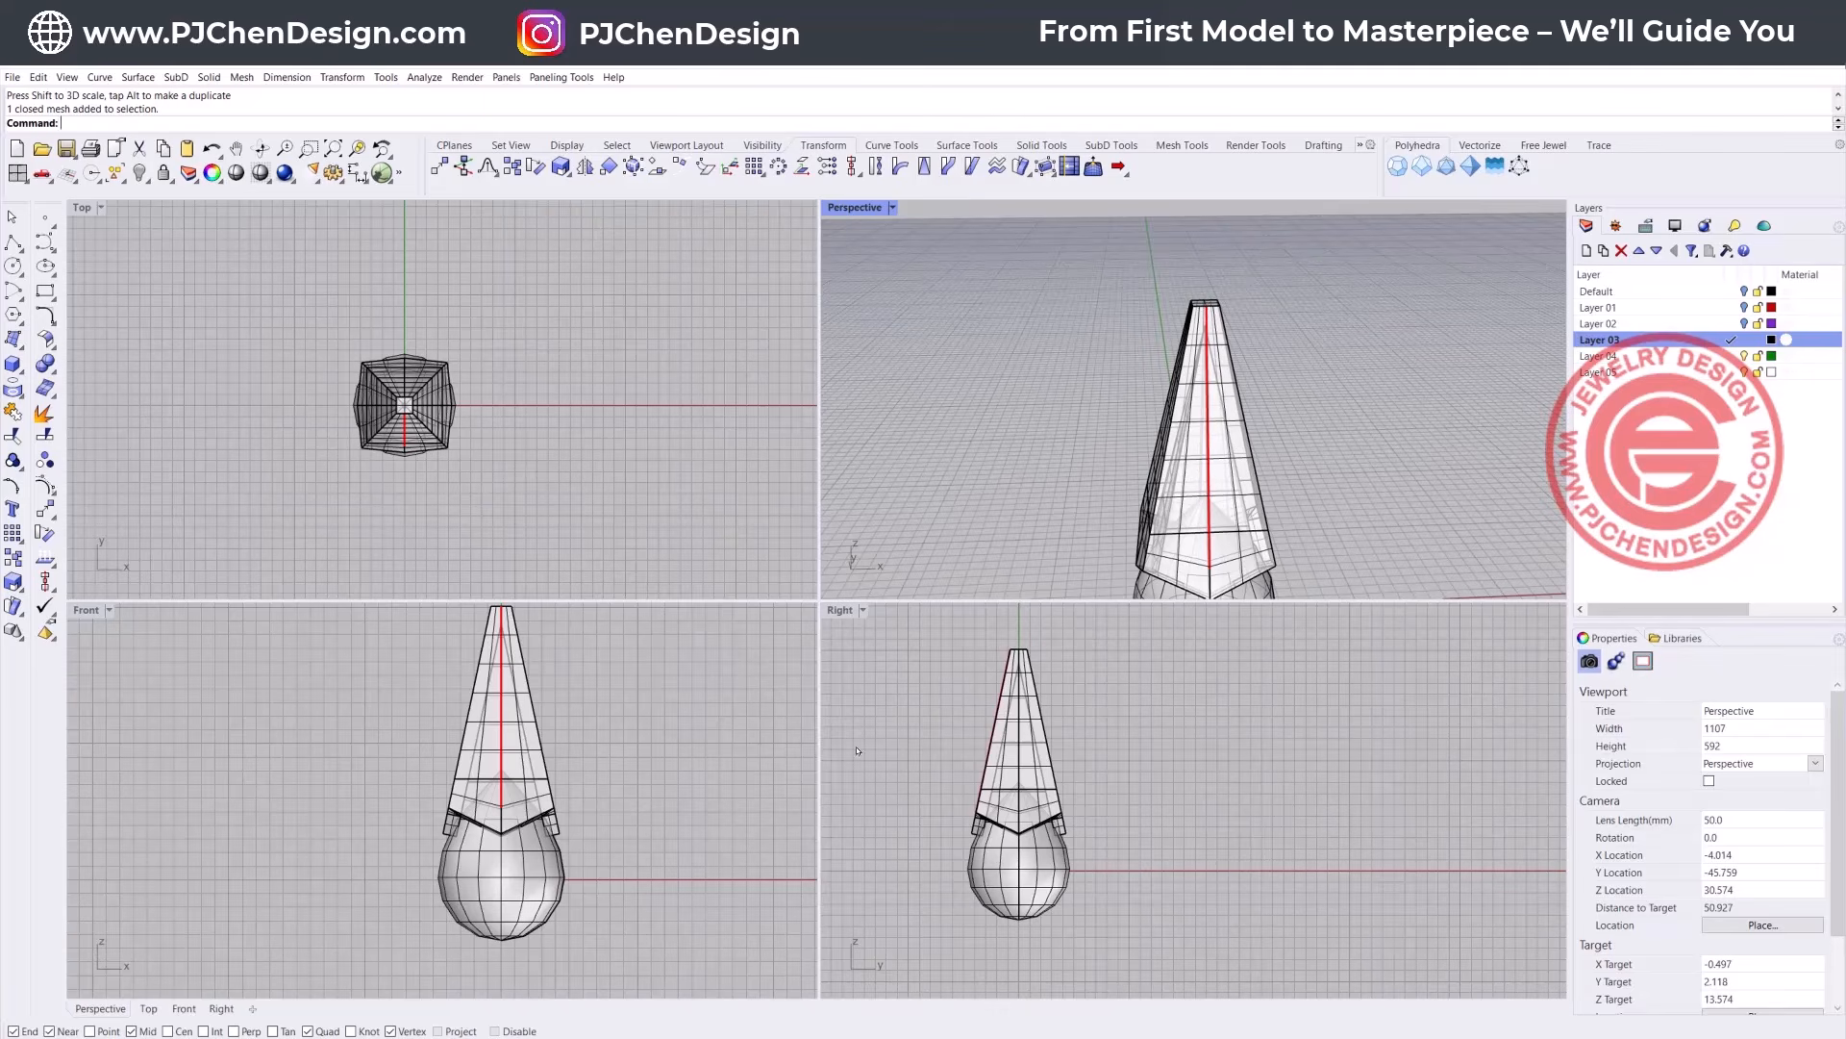
{"action": "scroll", "coordinate": [546, 817], "scroll_direction": "down", "scroll_amount": 4}
{"action": "scroll", "coordinate": [550, 819], "scroll_direction": "up", "scroll_amount": 4}
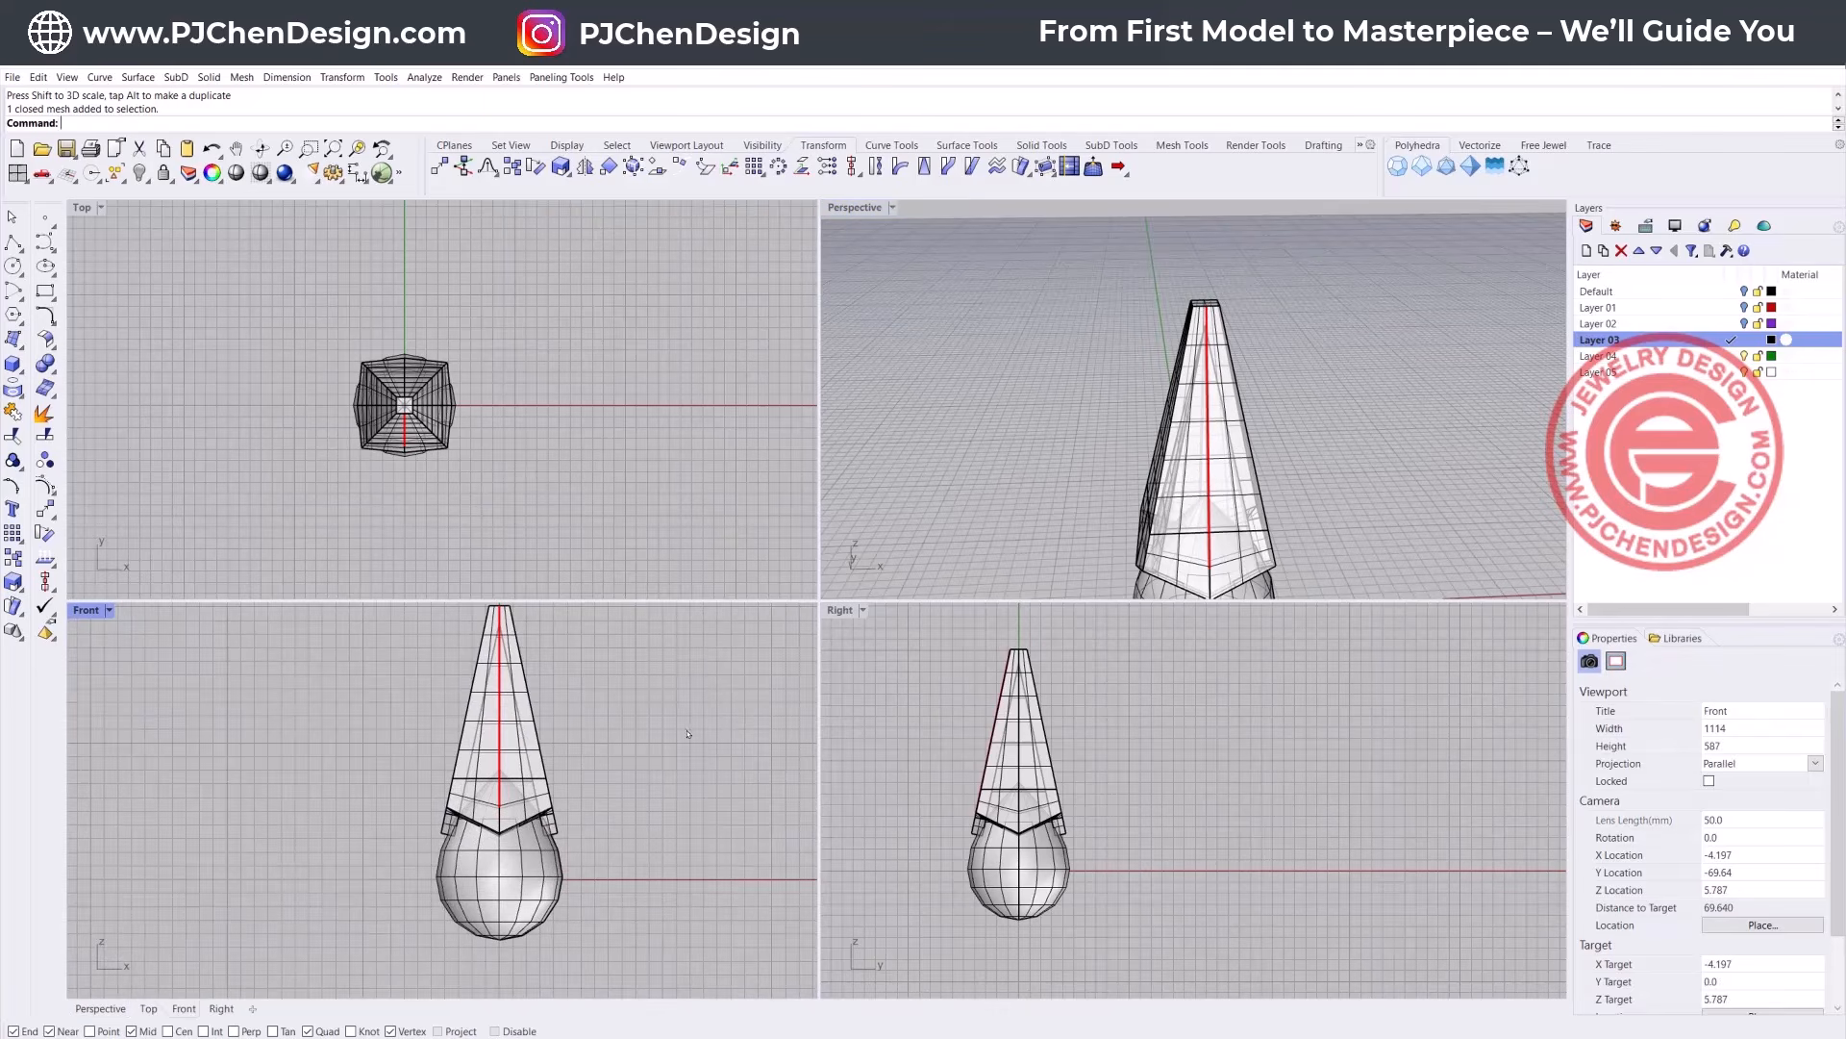
{"action": "right_click_drag", "start_coordinate": [1027, 423], "coordinate": [941, 492]}
{"action": "right_click_drag", "start_coordinate": [1246, 483], "coordinate": [1119, 474]}
{"action": "scroll", "coordinate": [1096, 429], "scroll_direction": "up", "scroll_amount": 6}
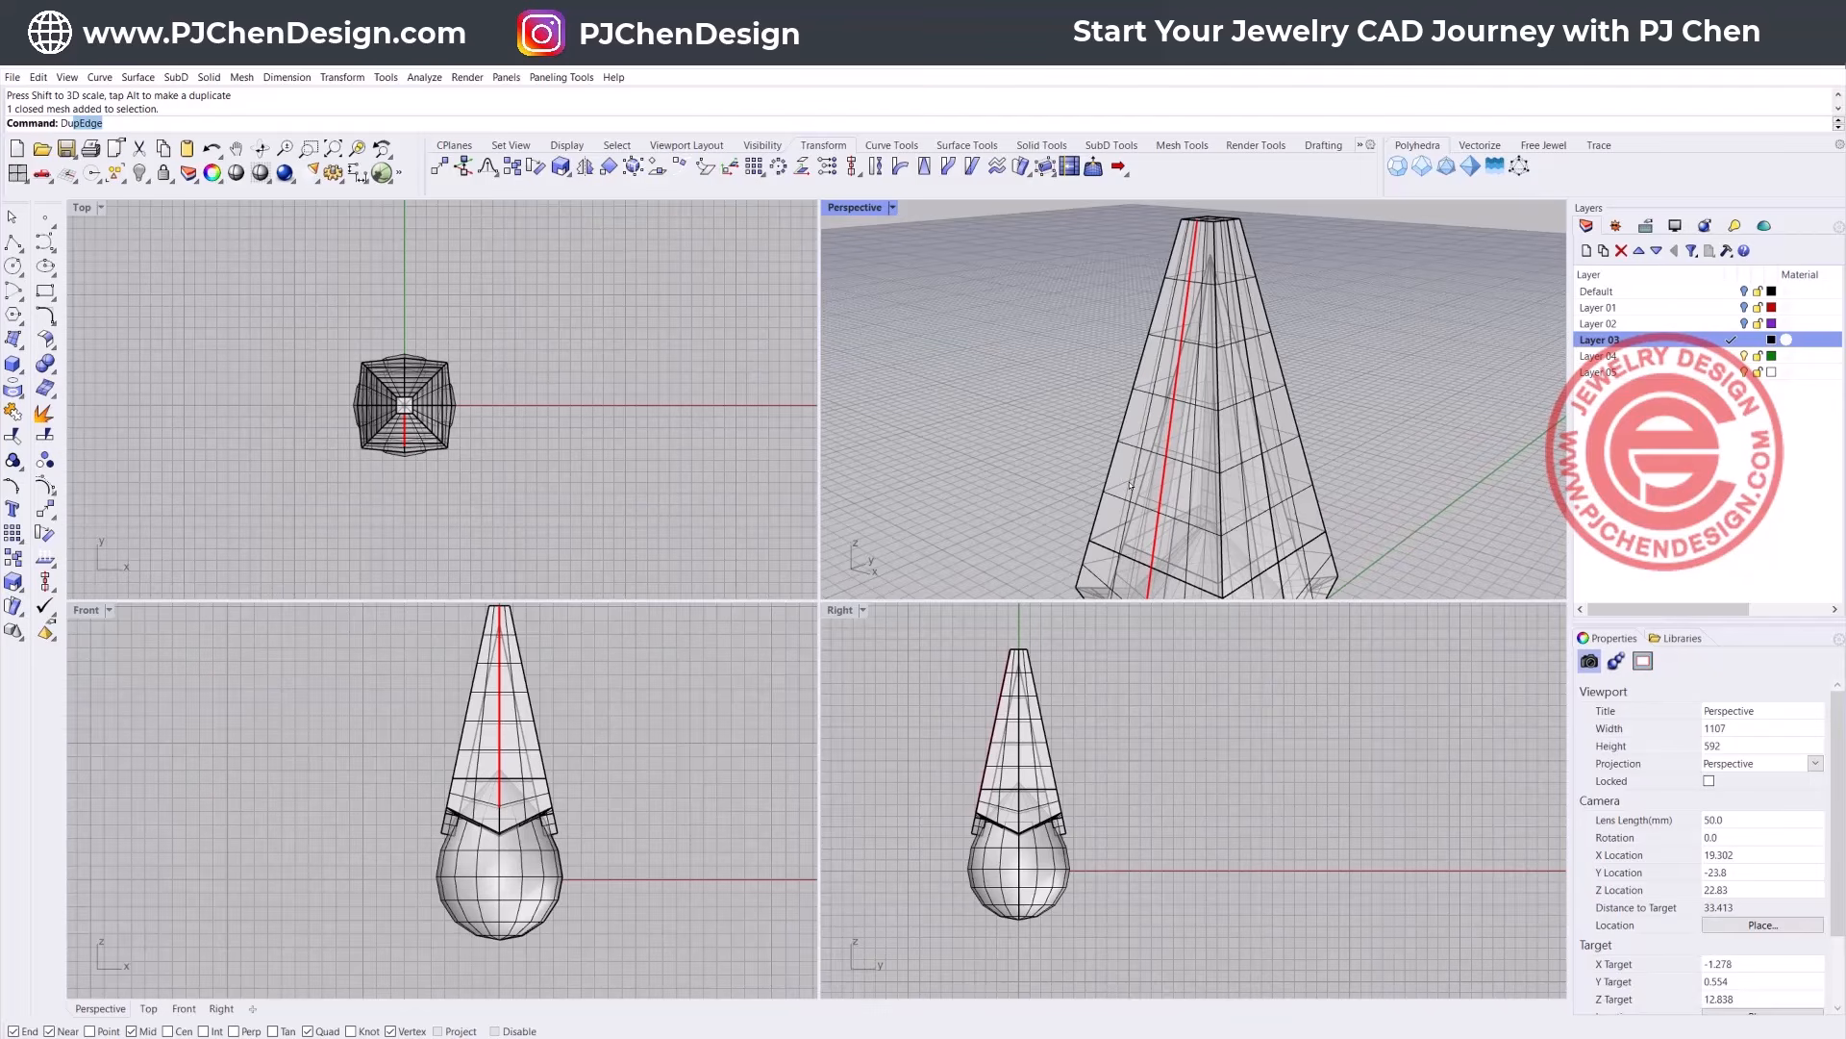
{"action": "key", "text": "Return"}
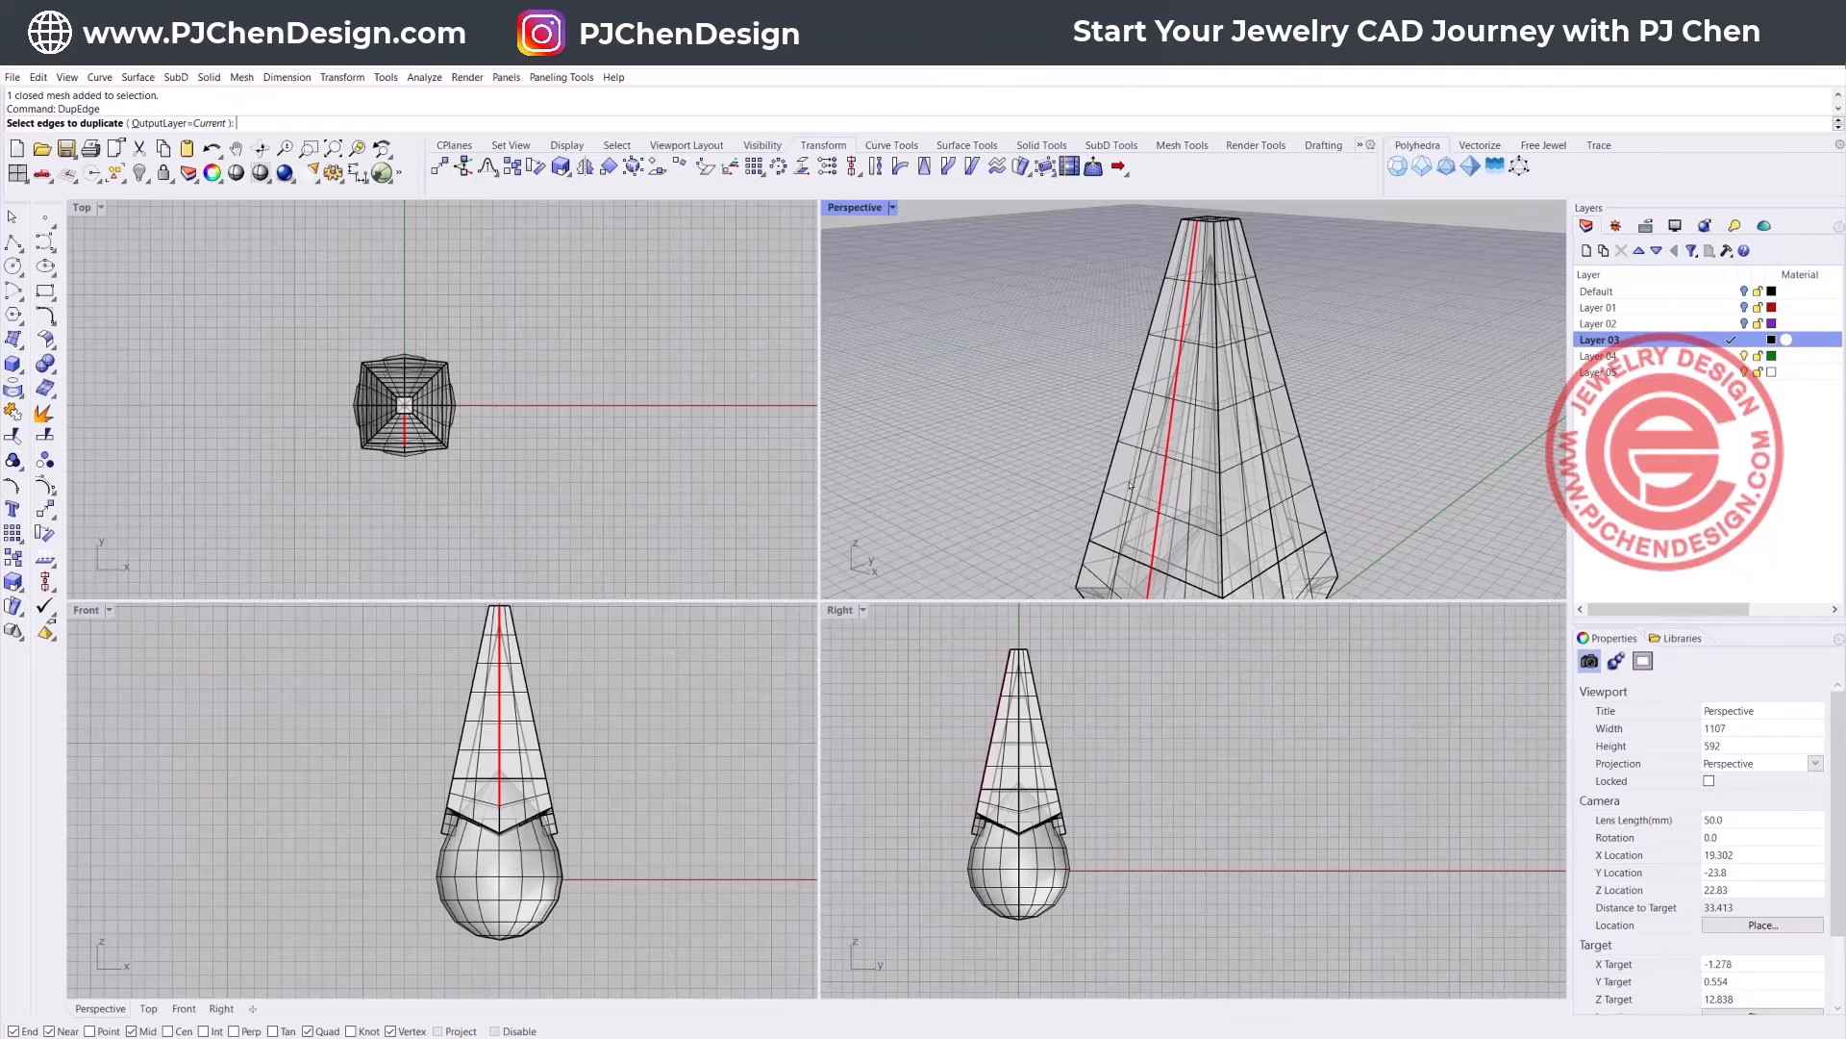
{"action": "double_click", "coordinate": [838, 205]}
{"action": "scroll", "coordinate": [920, 620], "scroll_direction": "down", "scroll_amount": 3}
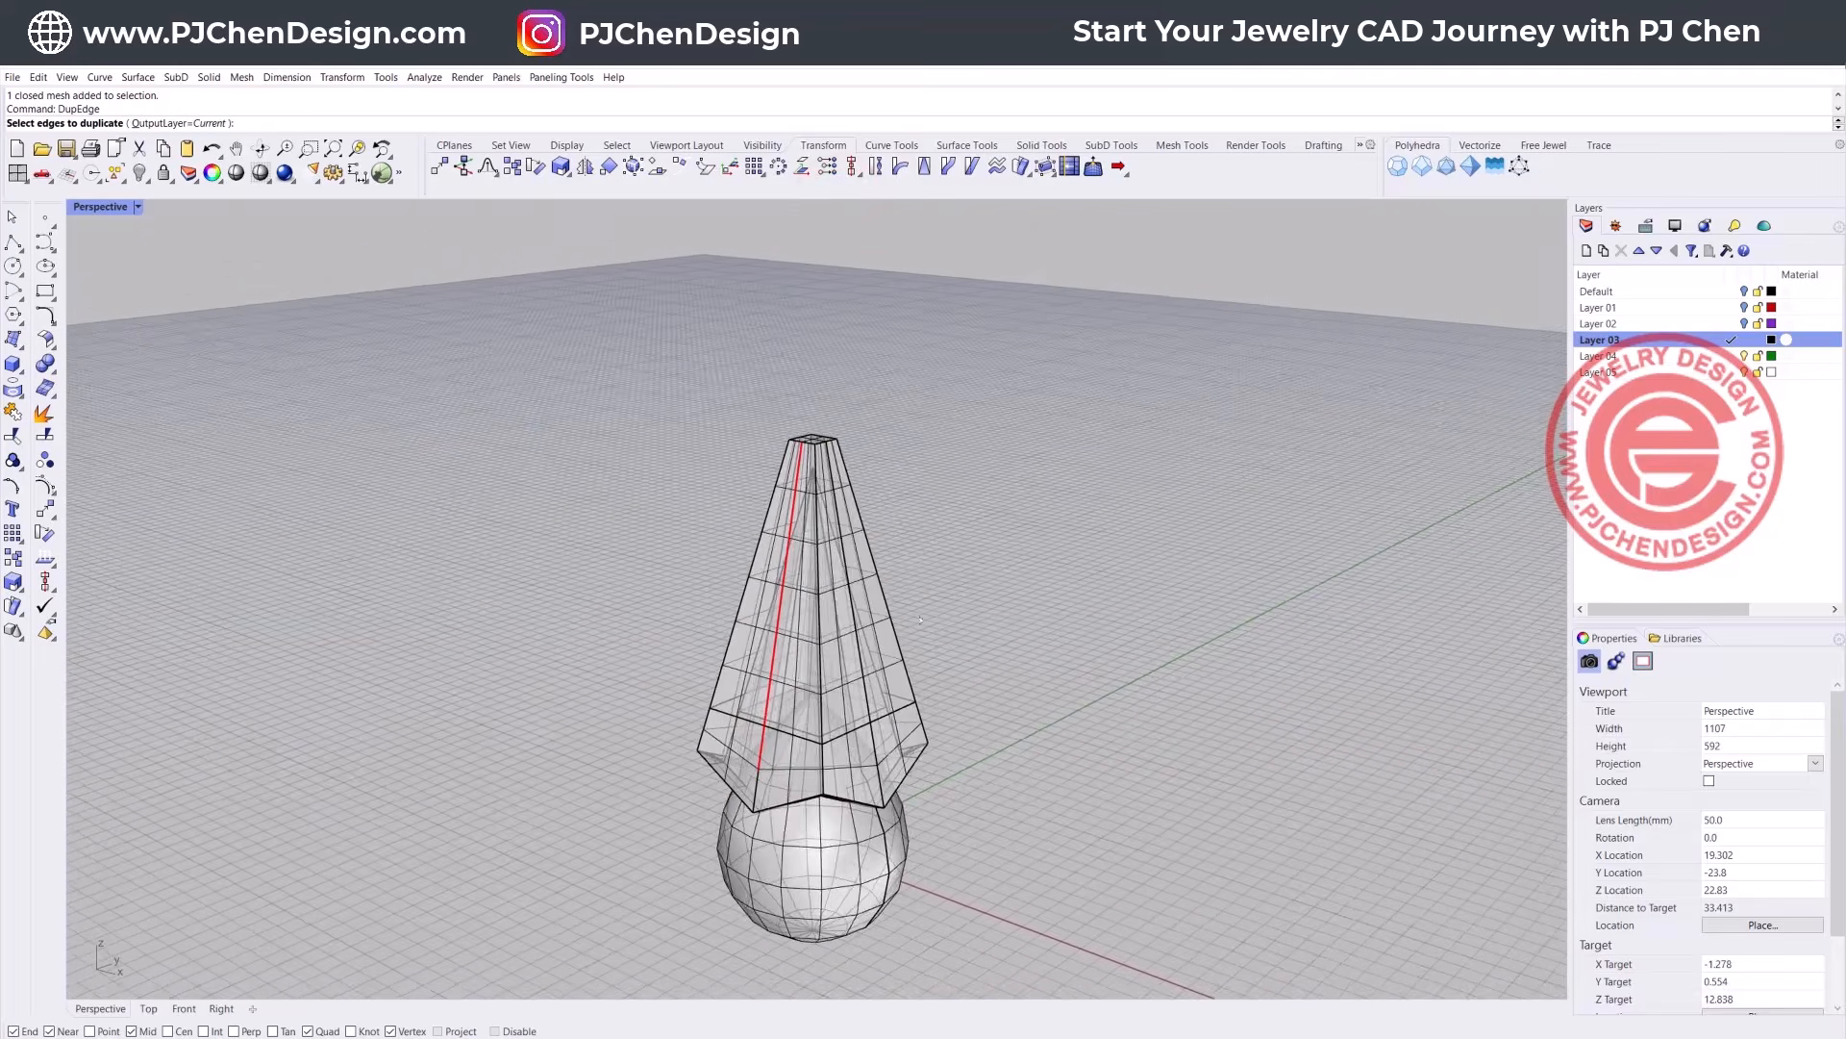
{"action": "right_click_drag", "start_coordinate": [921, 620], "coordinate": [825, 617]}
{"action": "left_click", "coordinate": [731, 639]}
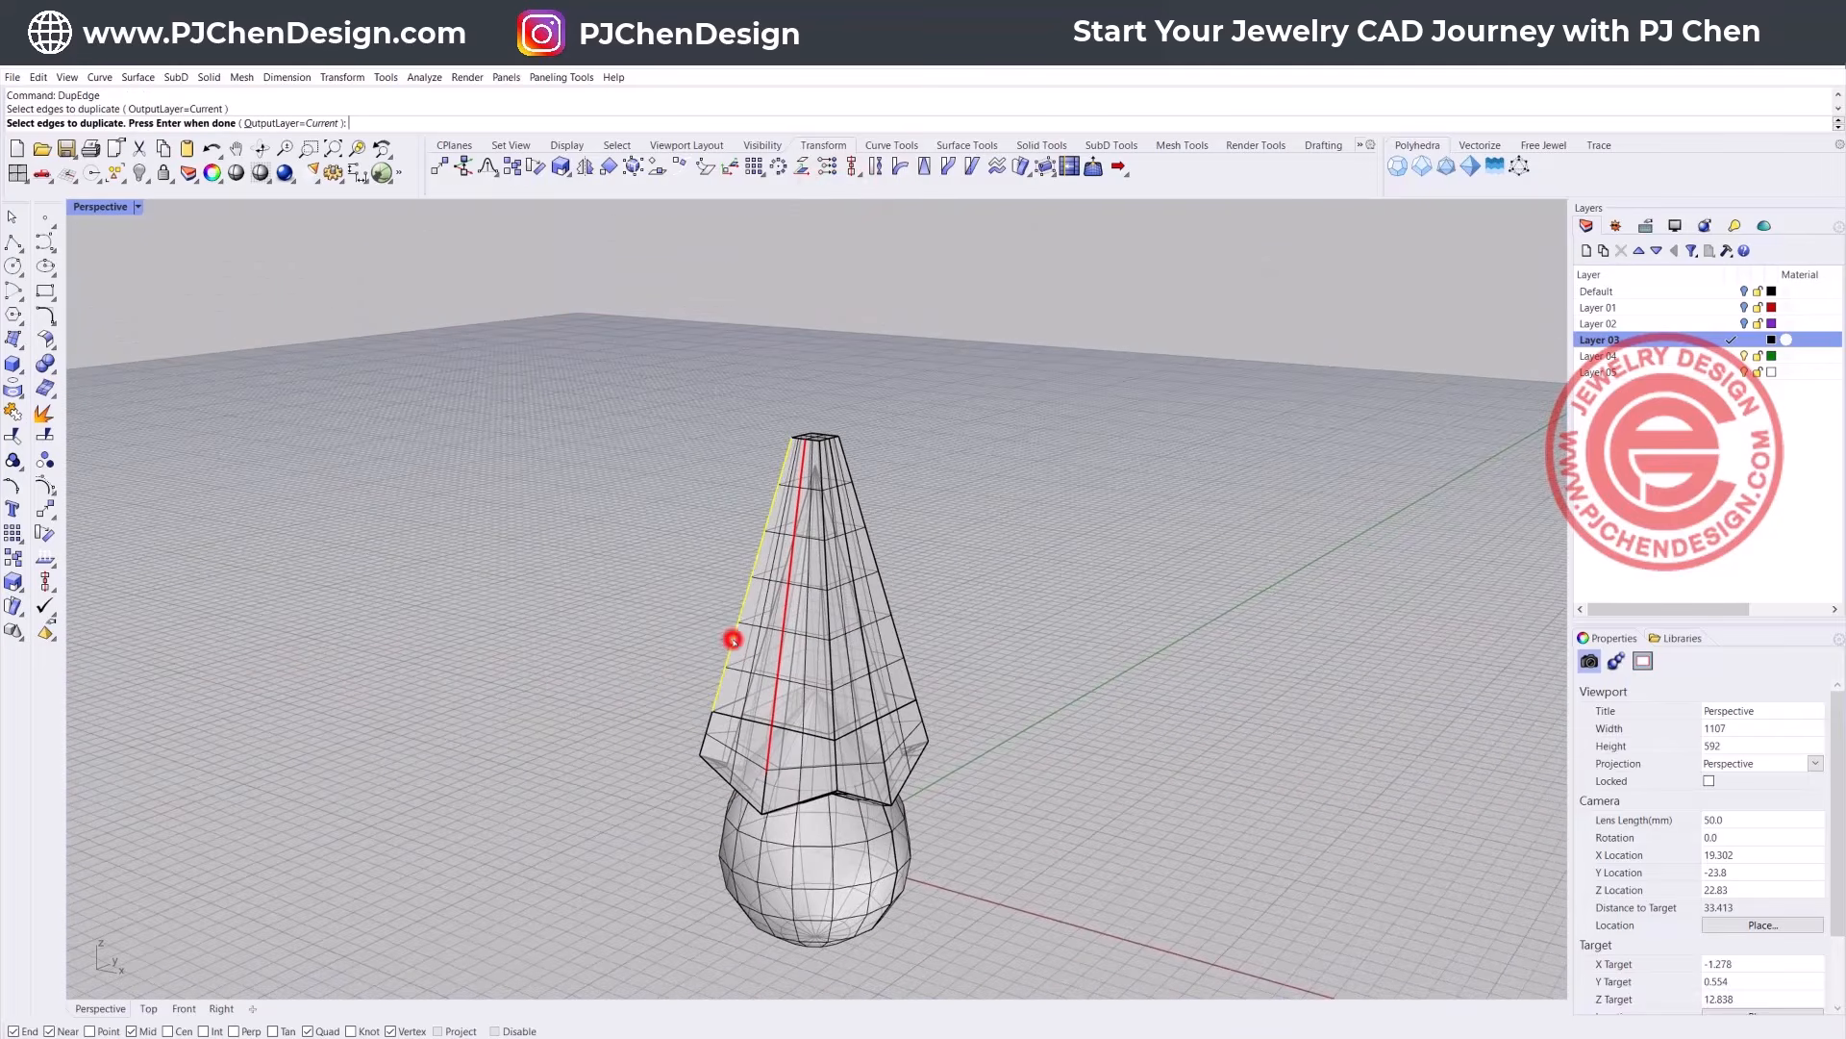
{"action": "left_click", "coordinate": [708, 722]}
{"action": "left_click", "coordinate": [707, 760]}
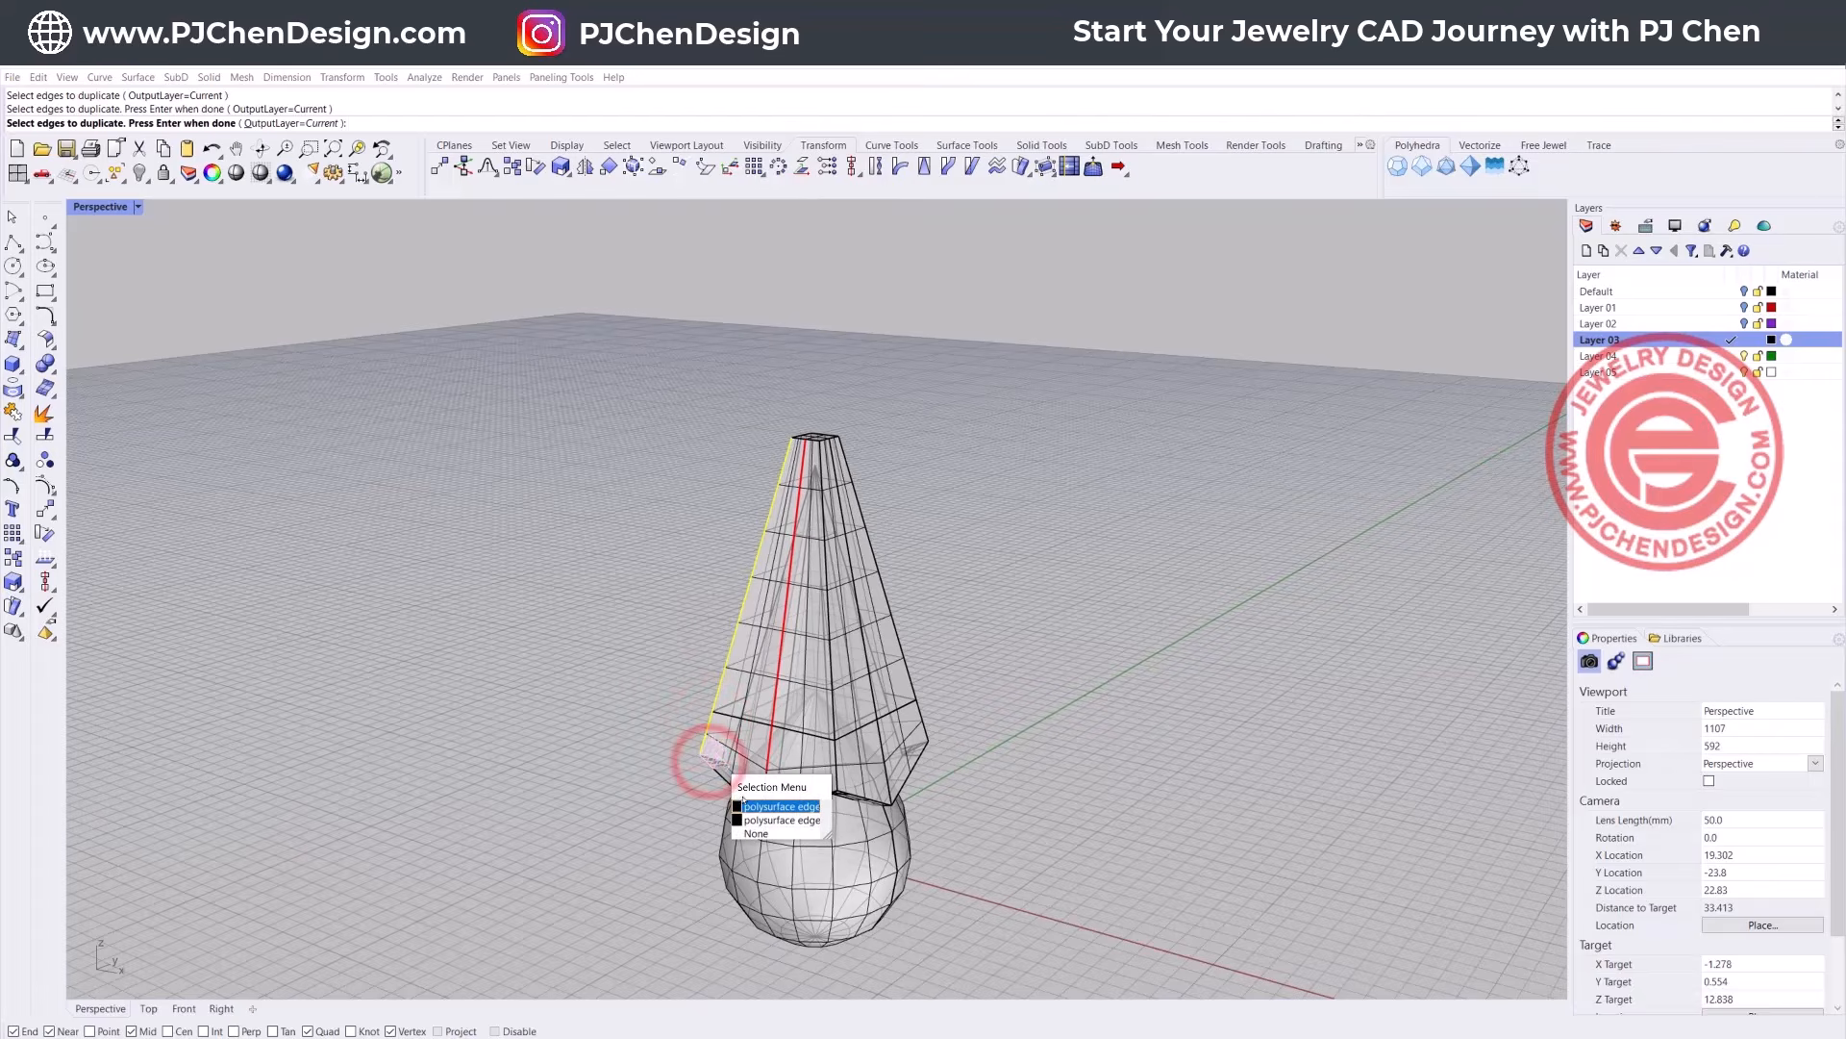
{"action": "left_click", "coordinate": [755, 800]}
{"action": "left_click", "coordinate": [726, 779]}
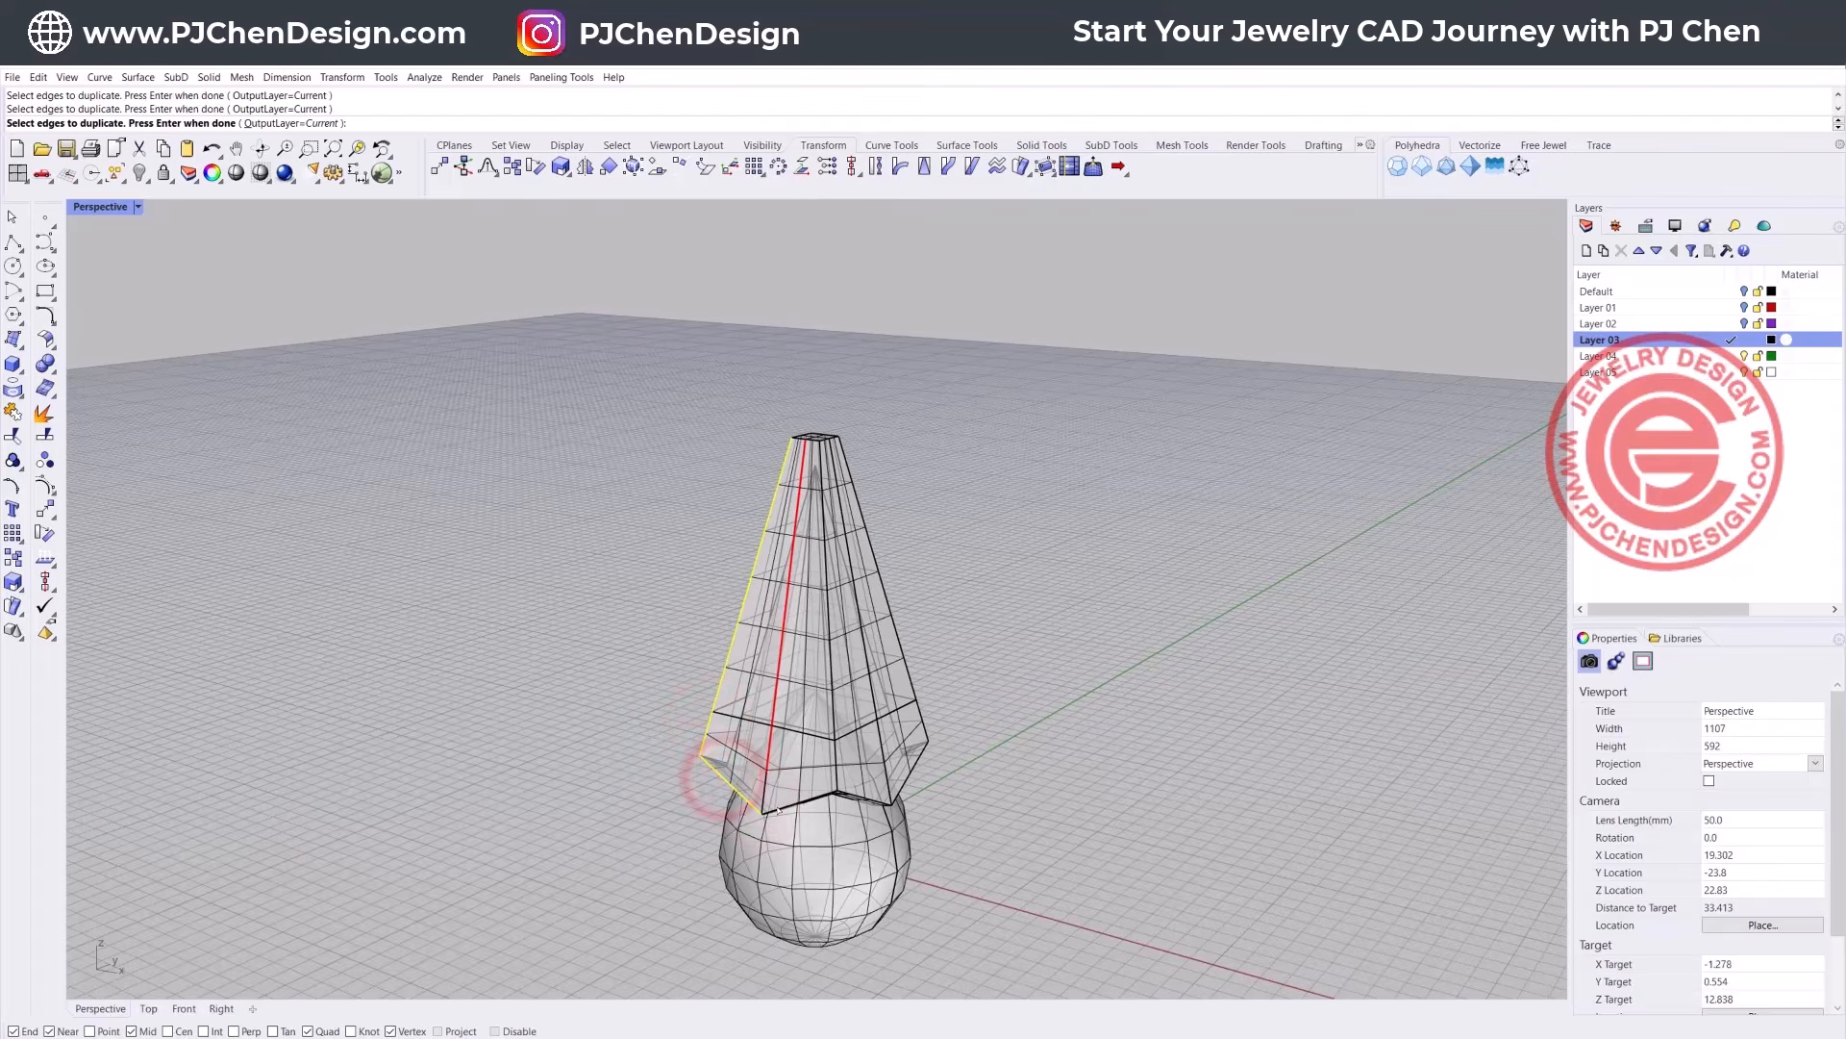
{"action": "right_click_drag", "start_coordinate": [725, 779], "coordinate": [956, 696]}
{"action": "scroll", "coordinate": [785, 800], "scroll_direction": "up", "scroll_amount": 2}
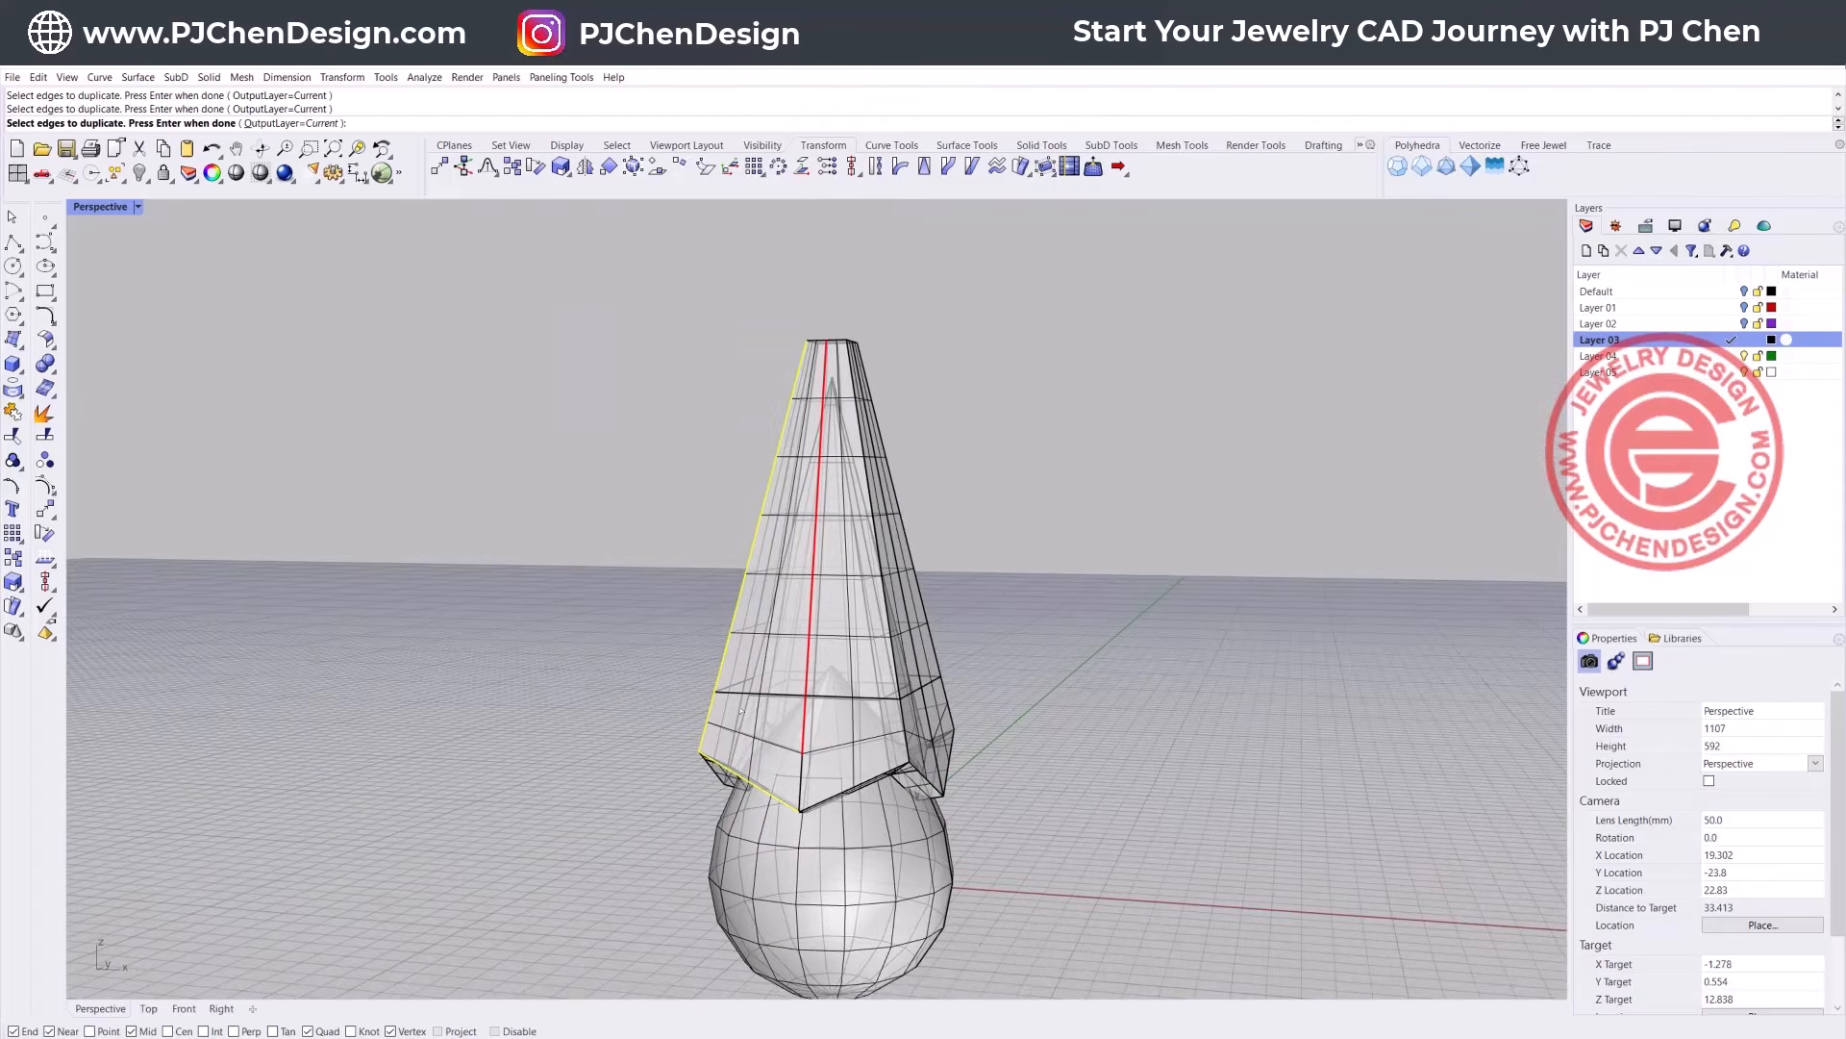
{"action": "right_click", "coordinate": [524, 652]}
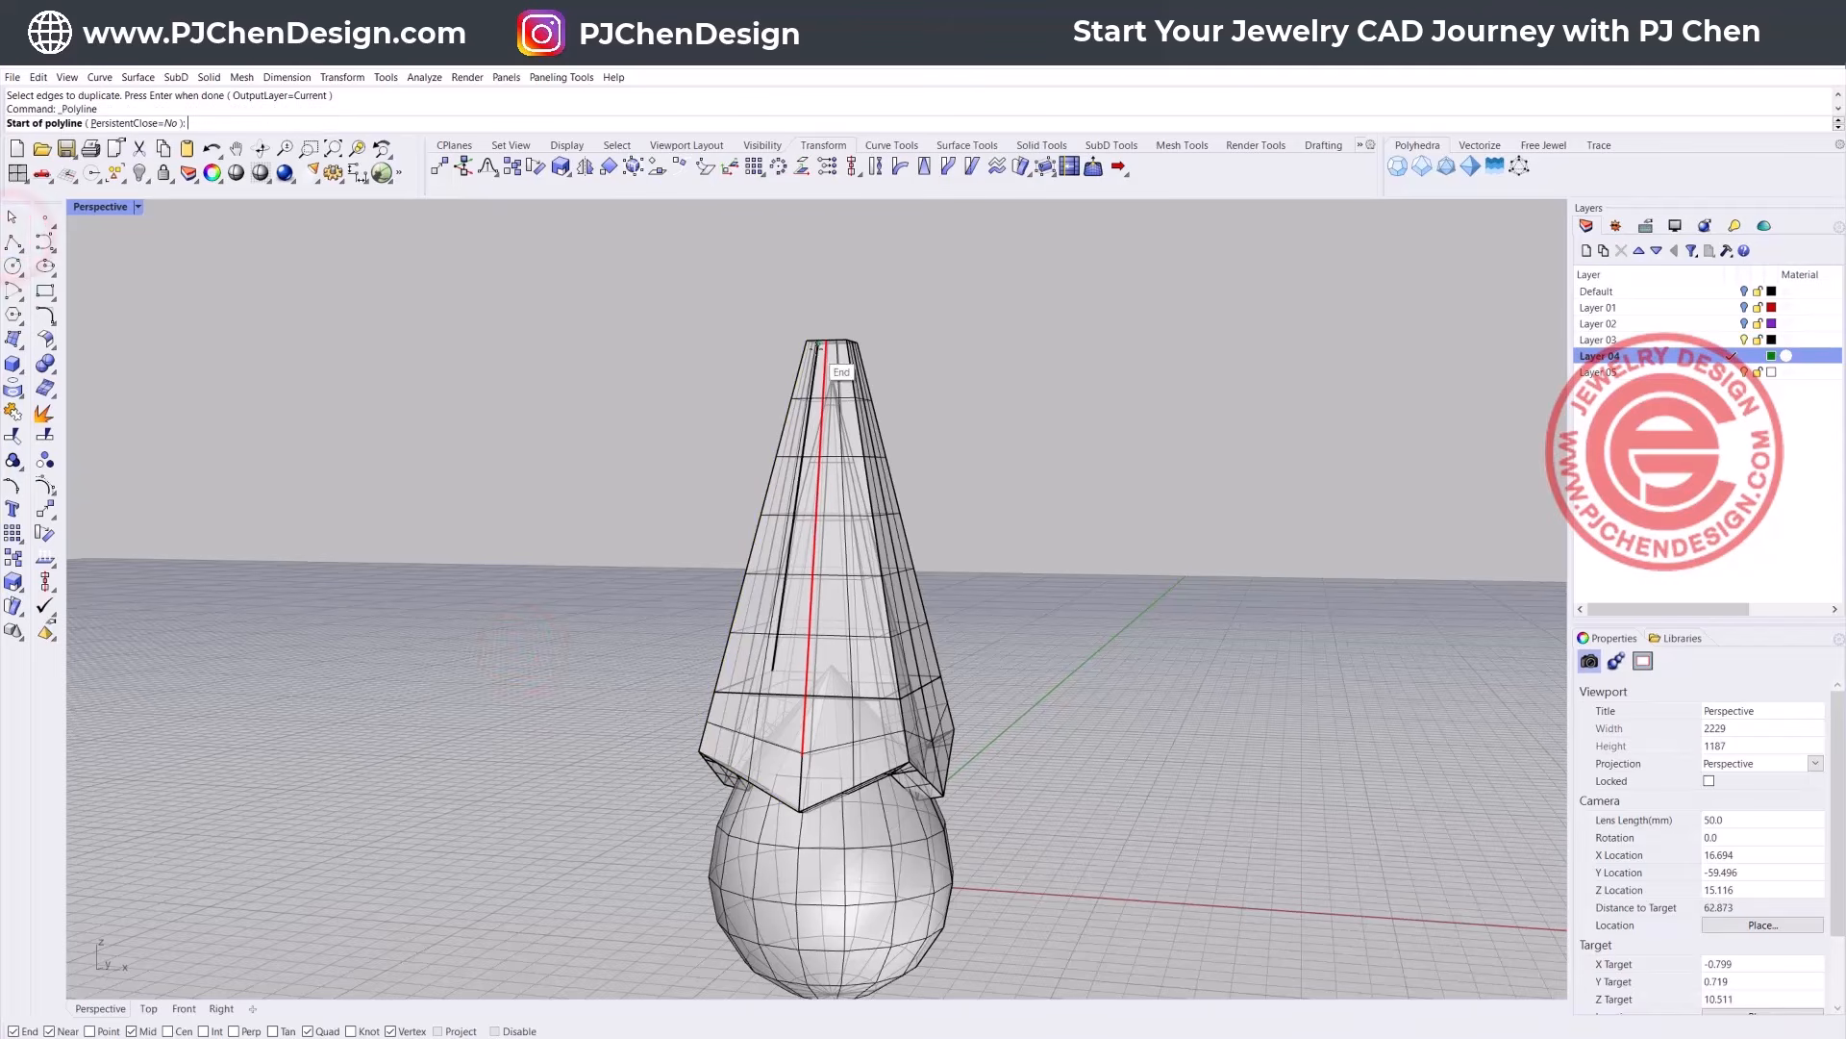
Step: Draw a closed polyline on Layer 04 around one outer face of the cap, snapping to its upper corners and pointed lower edge vertices
{"action": "left_click", "coordinate": [798, 336]}
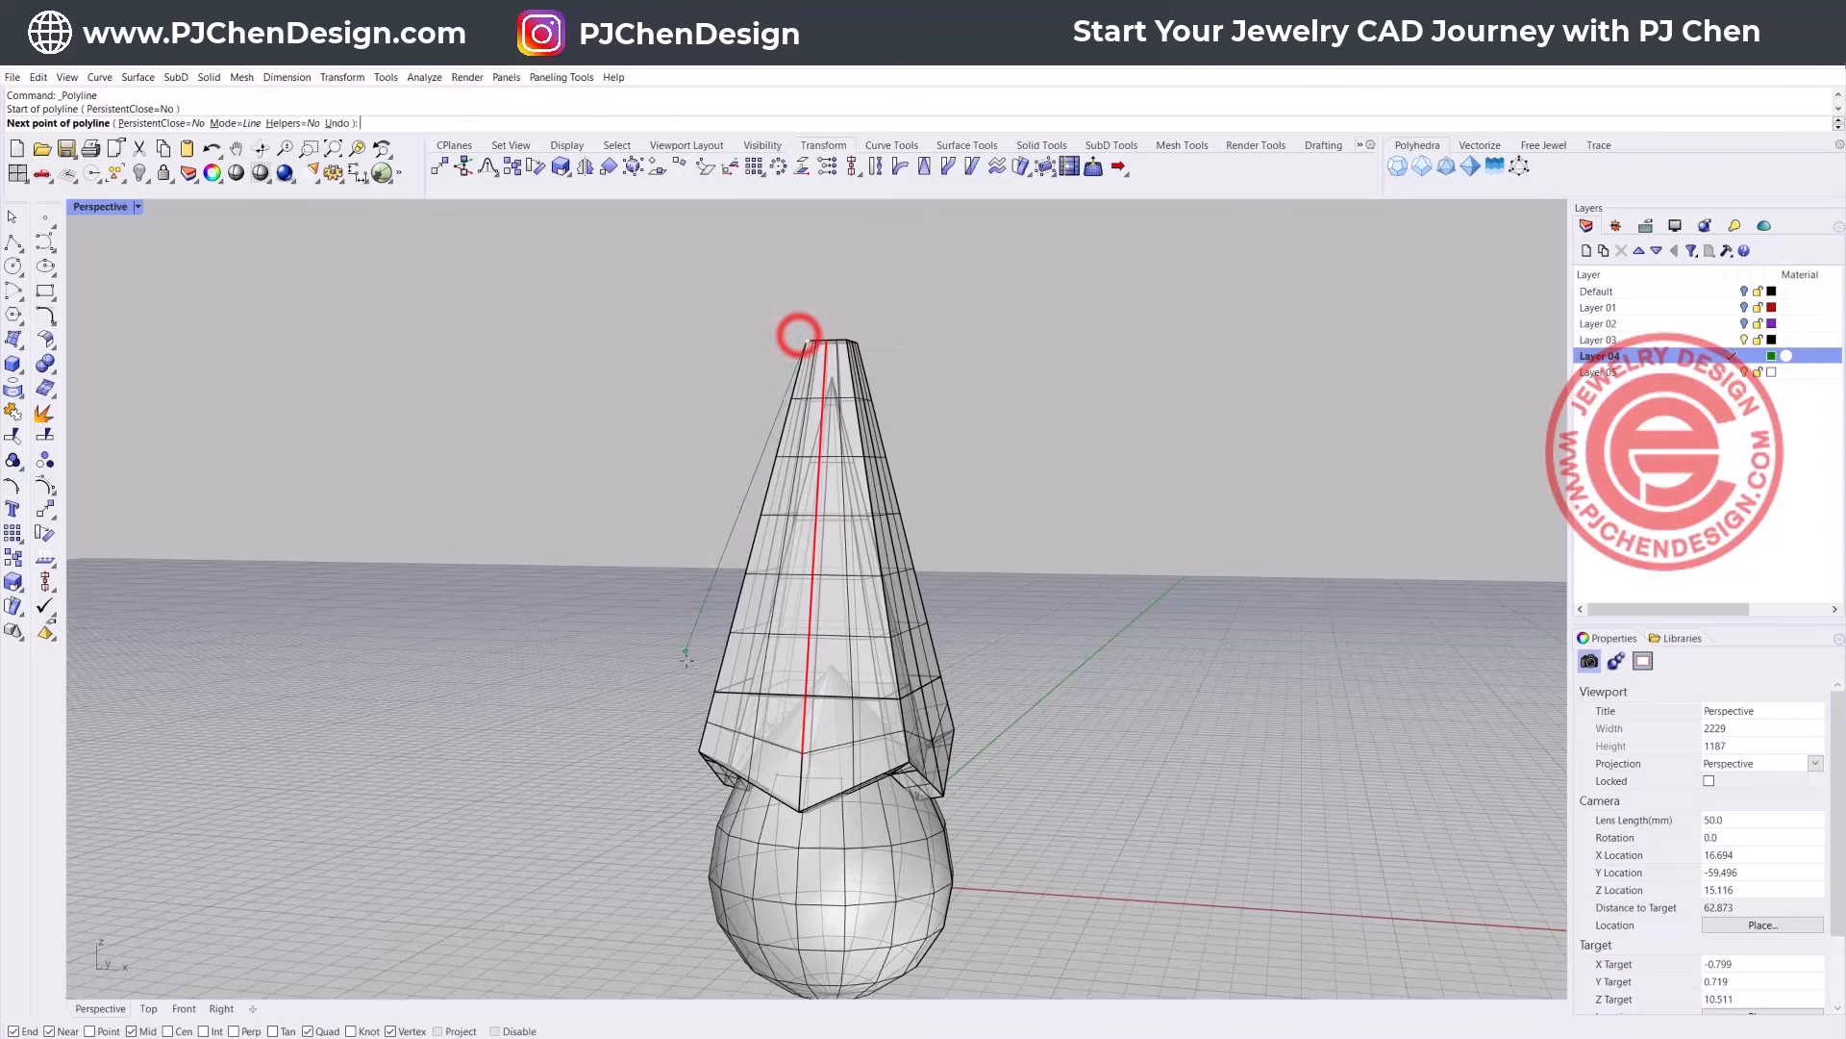
{"action": "left_click", "coordinate": [696, 756]}
{"action": "left_click", "coordinate": [800, 811]}
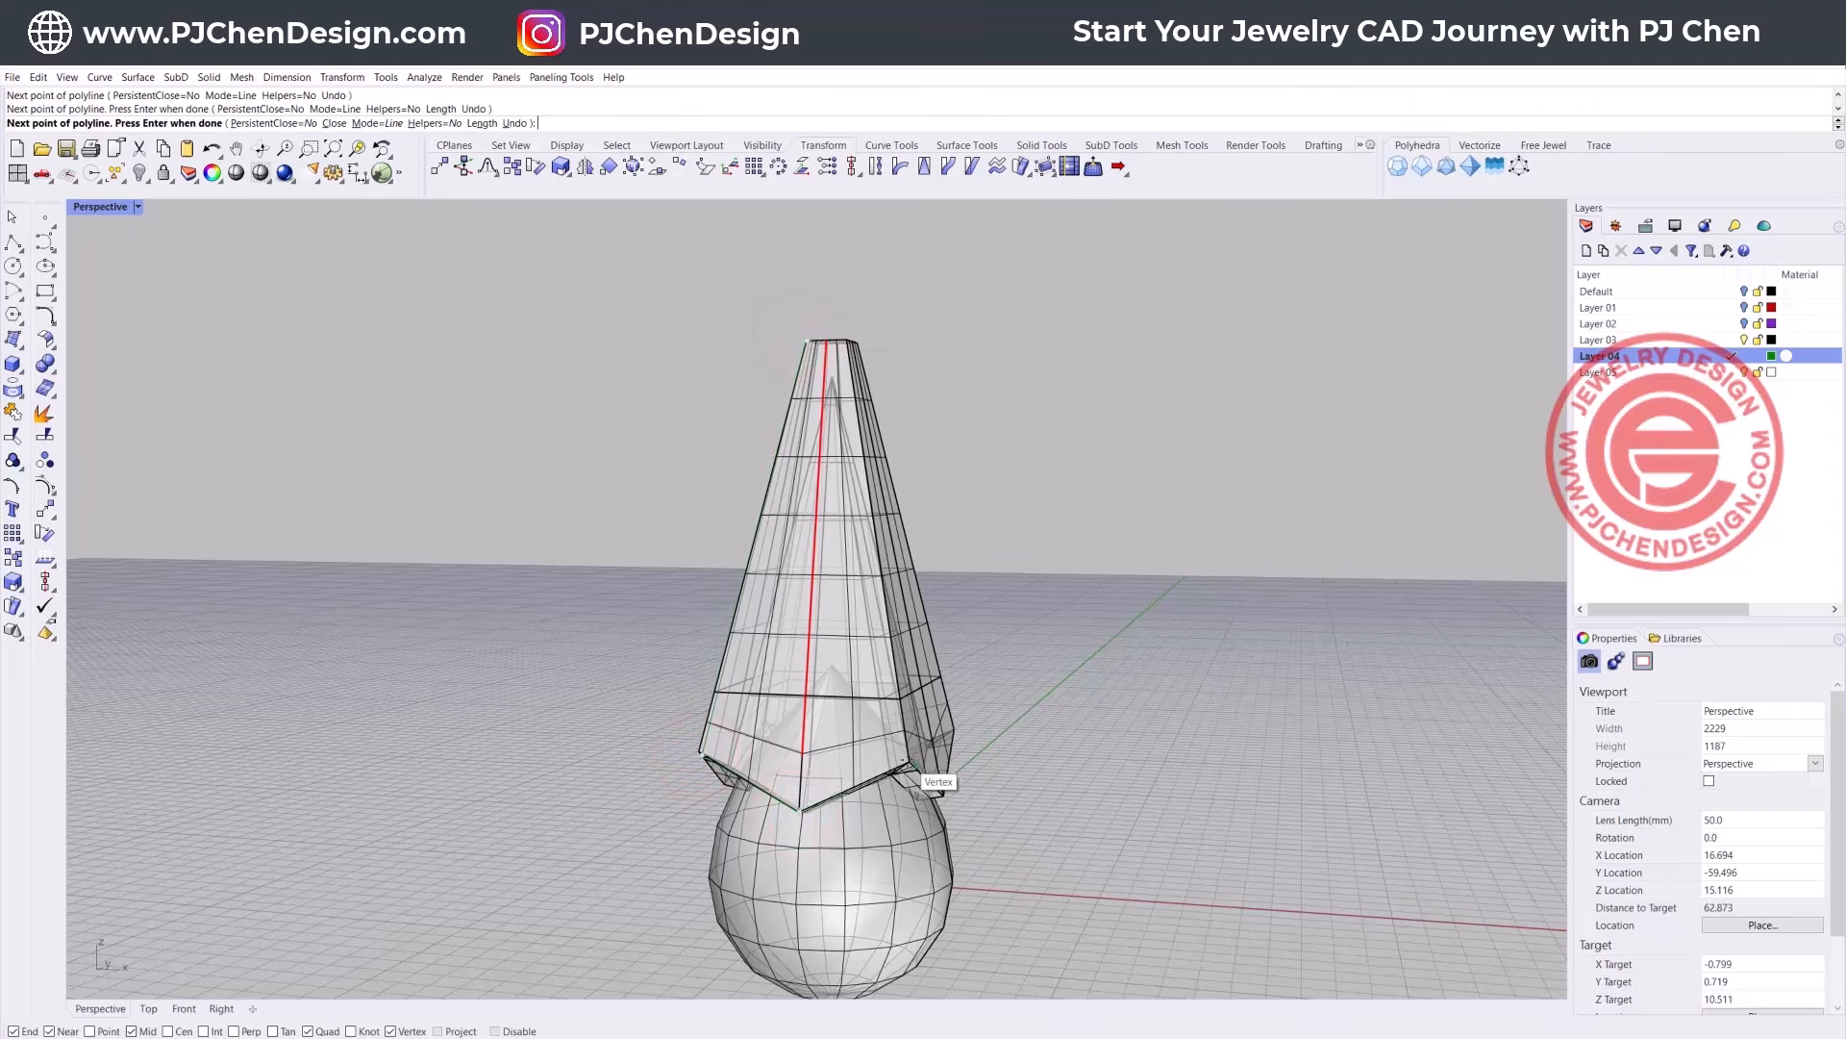
{"action": "scroll", "coordinate": [910, 764], "scroll_direction": "up", "scroll_amount": 5}
{"action": "left_click", "coordinate": [920, 770]}
{"action": "scroll", "coordinate": [920, 767], "scroll_direction": "down", "scroll_amount": 8}
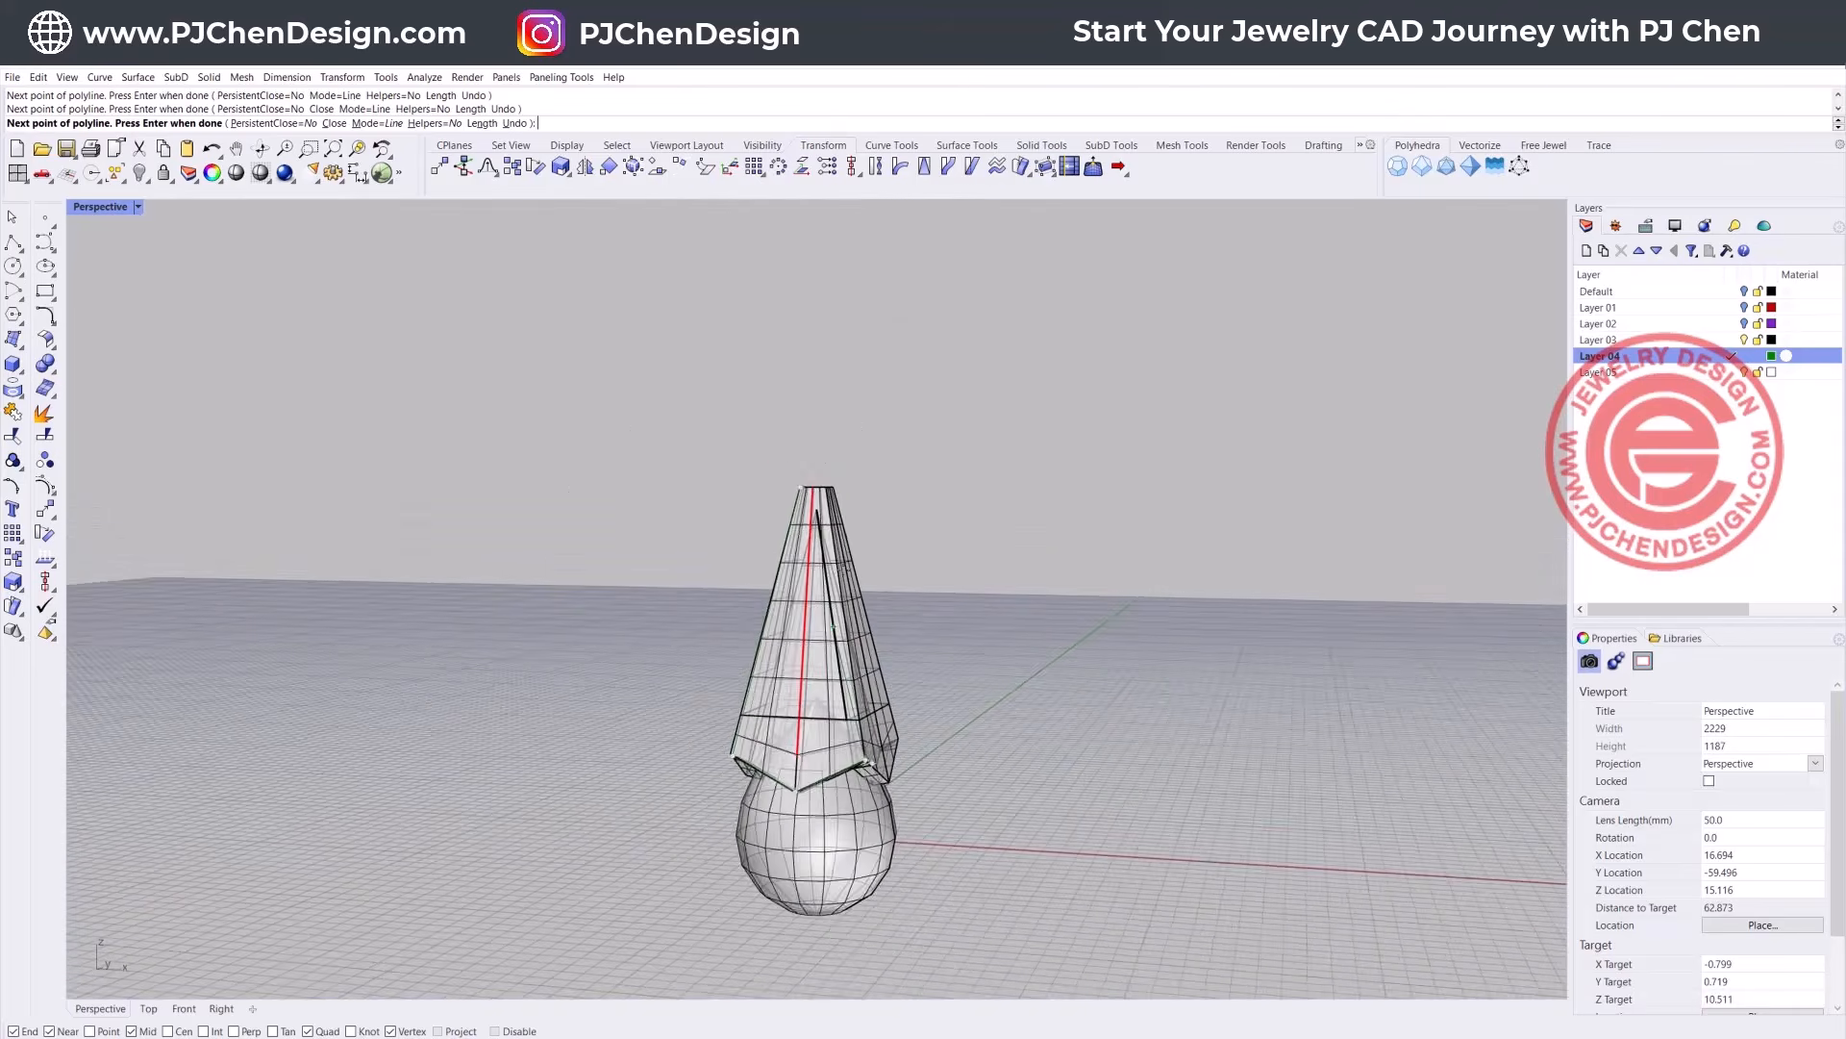
{"action": "scroll", "coordinate": [813, 485], "scroll_direction": "up", "scroll_amount": 5}
{"action": "left_click", "coordinate": [800, 468]}
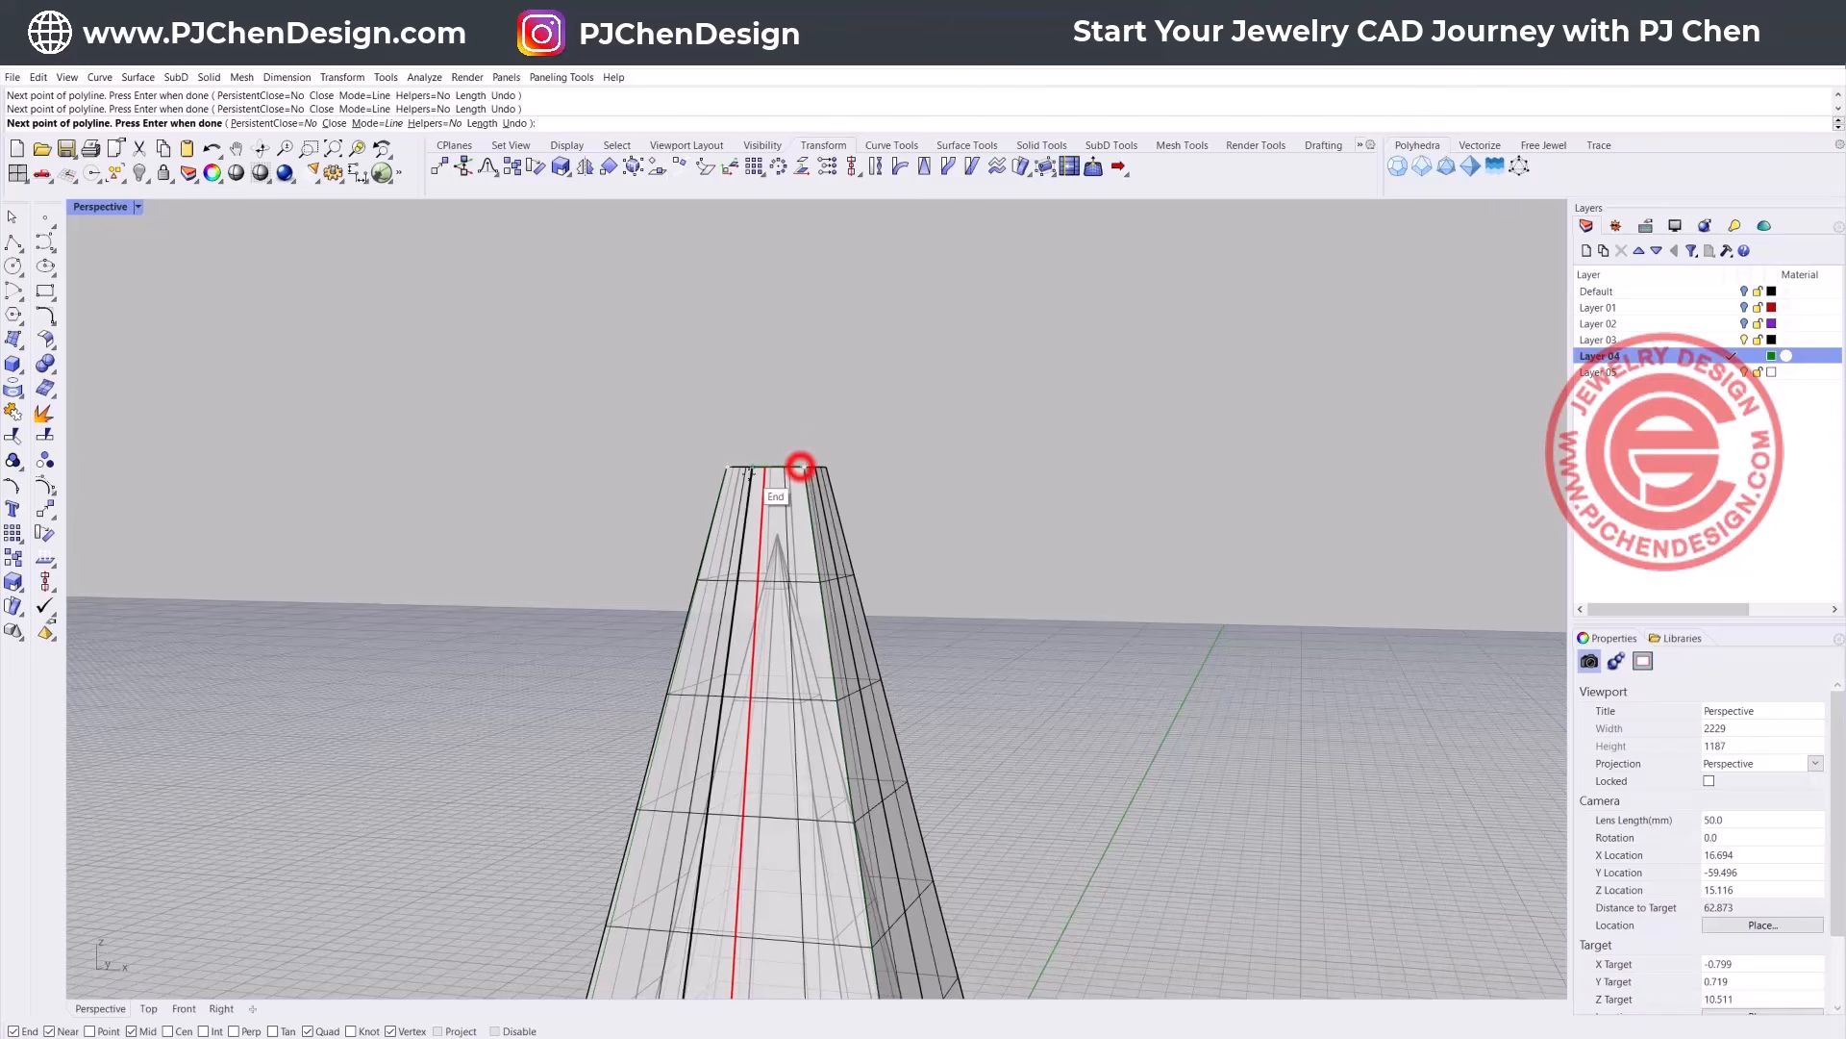
{"action": "scroll", "coordinate": [774, 478], "scroll_direction": "down", "scroll_amount": 2}
{"action": "left_click", "coordinate": [721, 466]}
{"action": "scroll", "coordinate": [989, 528], "scroll_direction": "down", "scroll_amount": 5}
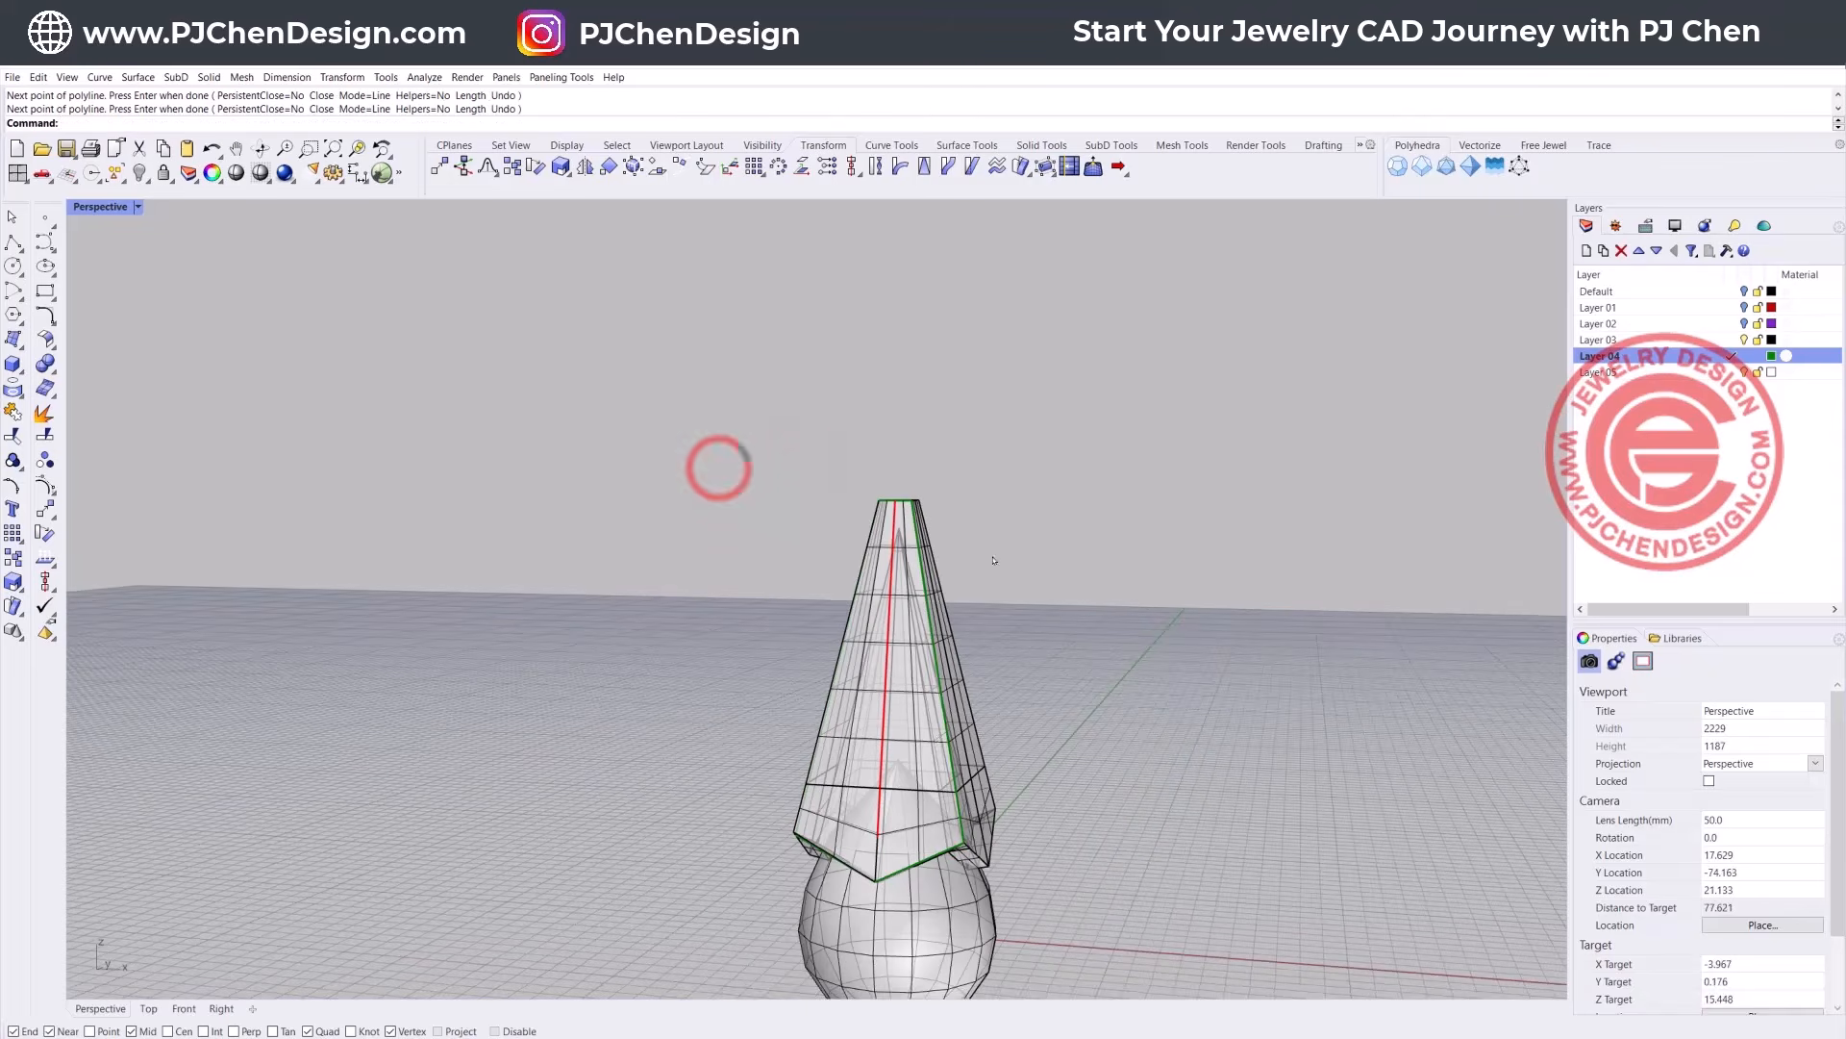
Step: Offset the closed outline on the cap's front face inward at distance 0.7 with sharp corners
{"action": "left_click", "coordinate": [946, 731]}
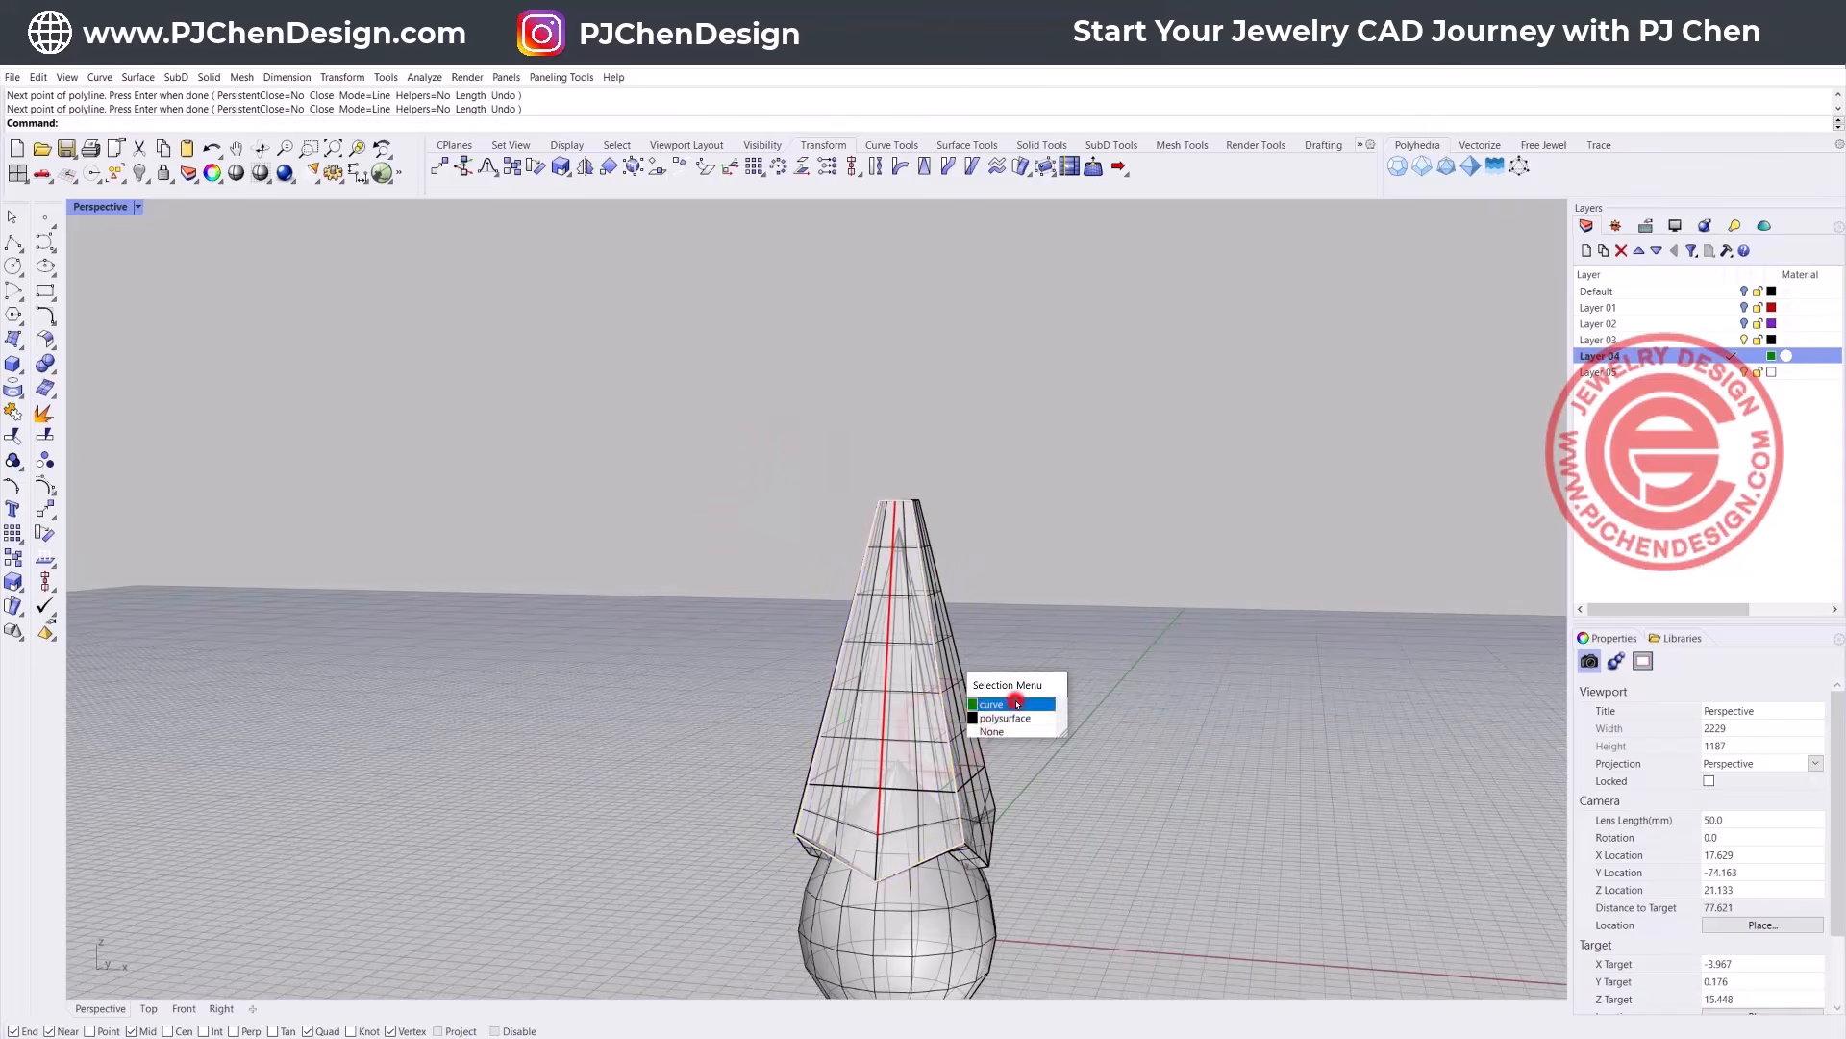
{"action": "left_click", "coordinate": [1014, 701]}
{"action": "scroll", "coordinate": [1013, 701], "scroll_direction": "up", "scroll_amount": 4}
{"action": "left_click", "coordinate": [551, 484]}
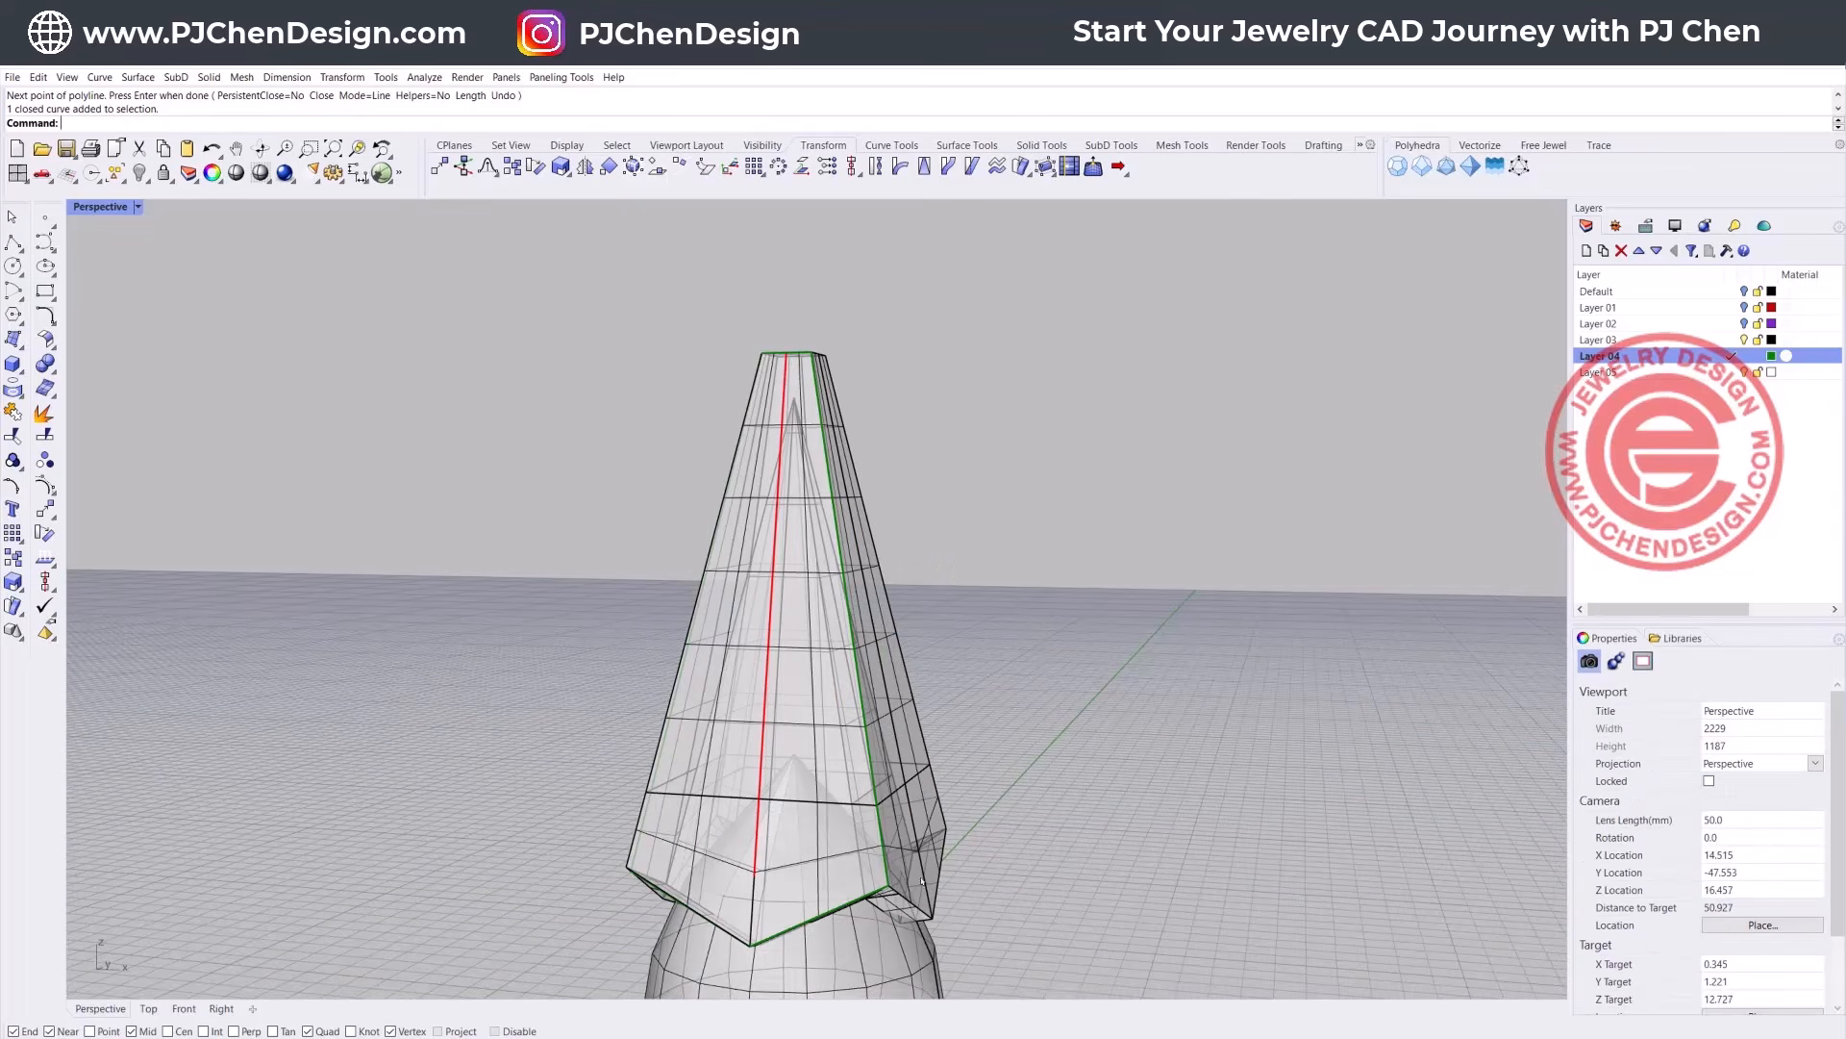
{"action": "left_click", "coordinate": [829, 468]}
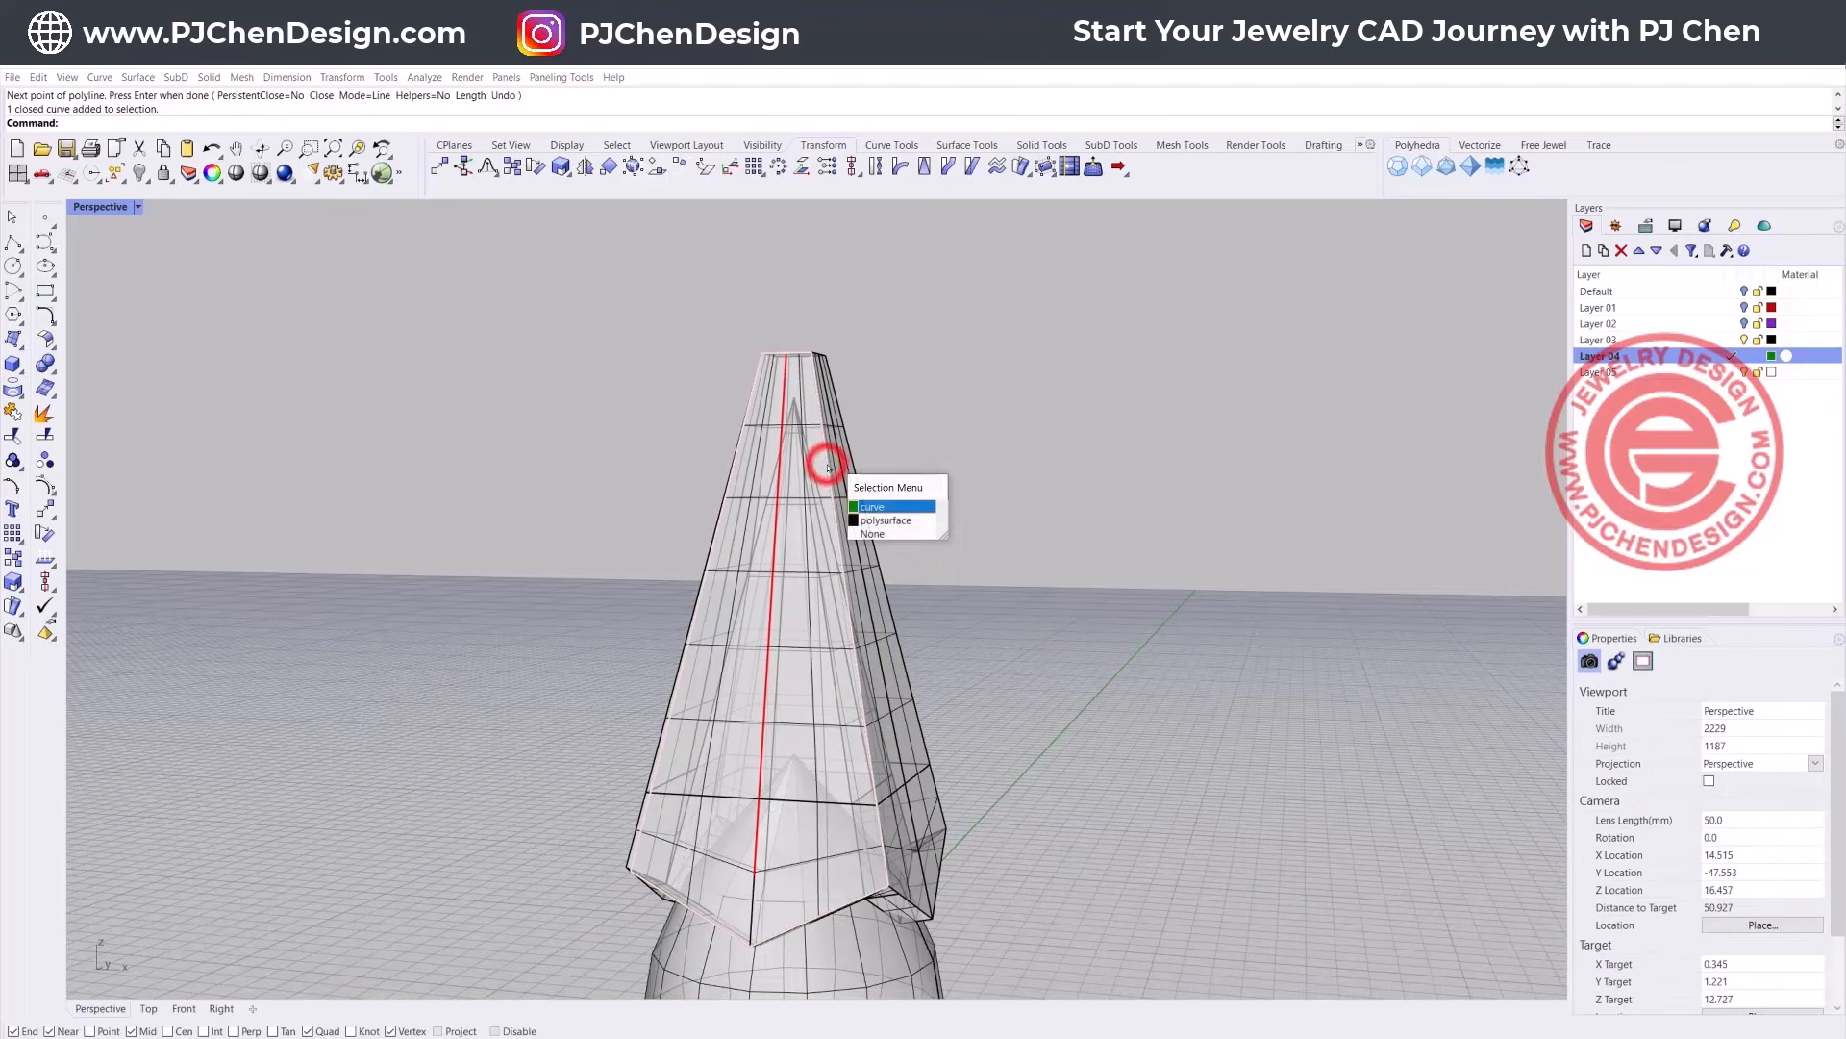
{"action": "left_click", "coordinate": [873, 502]}
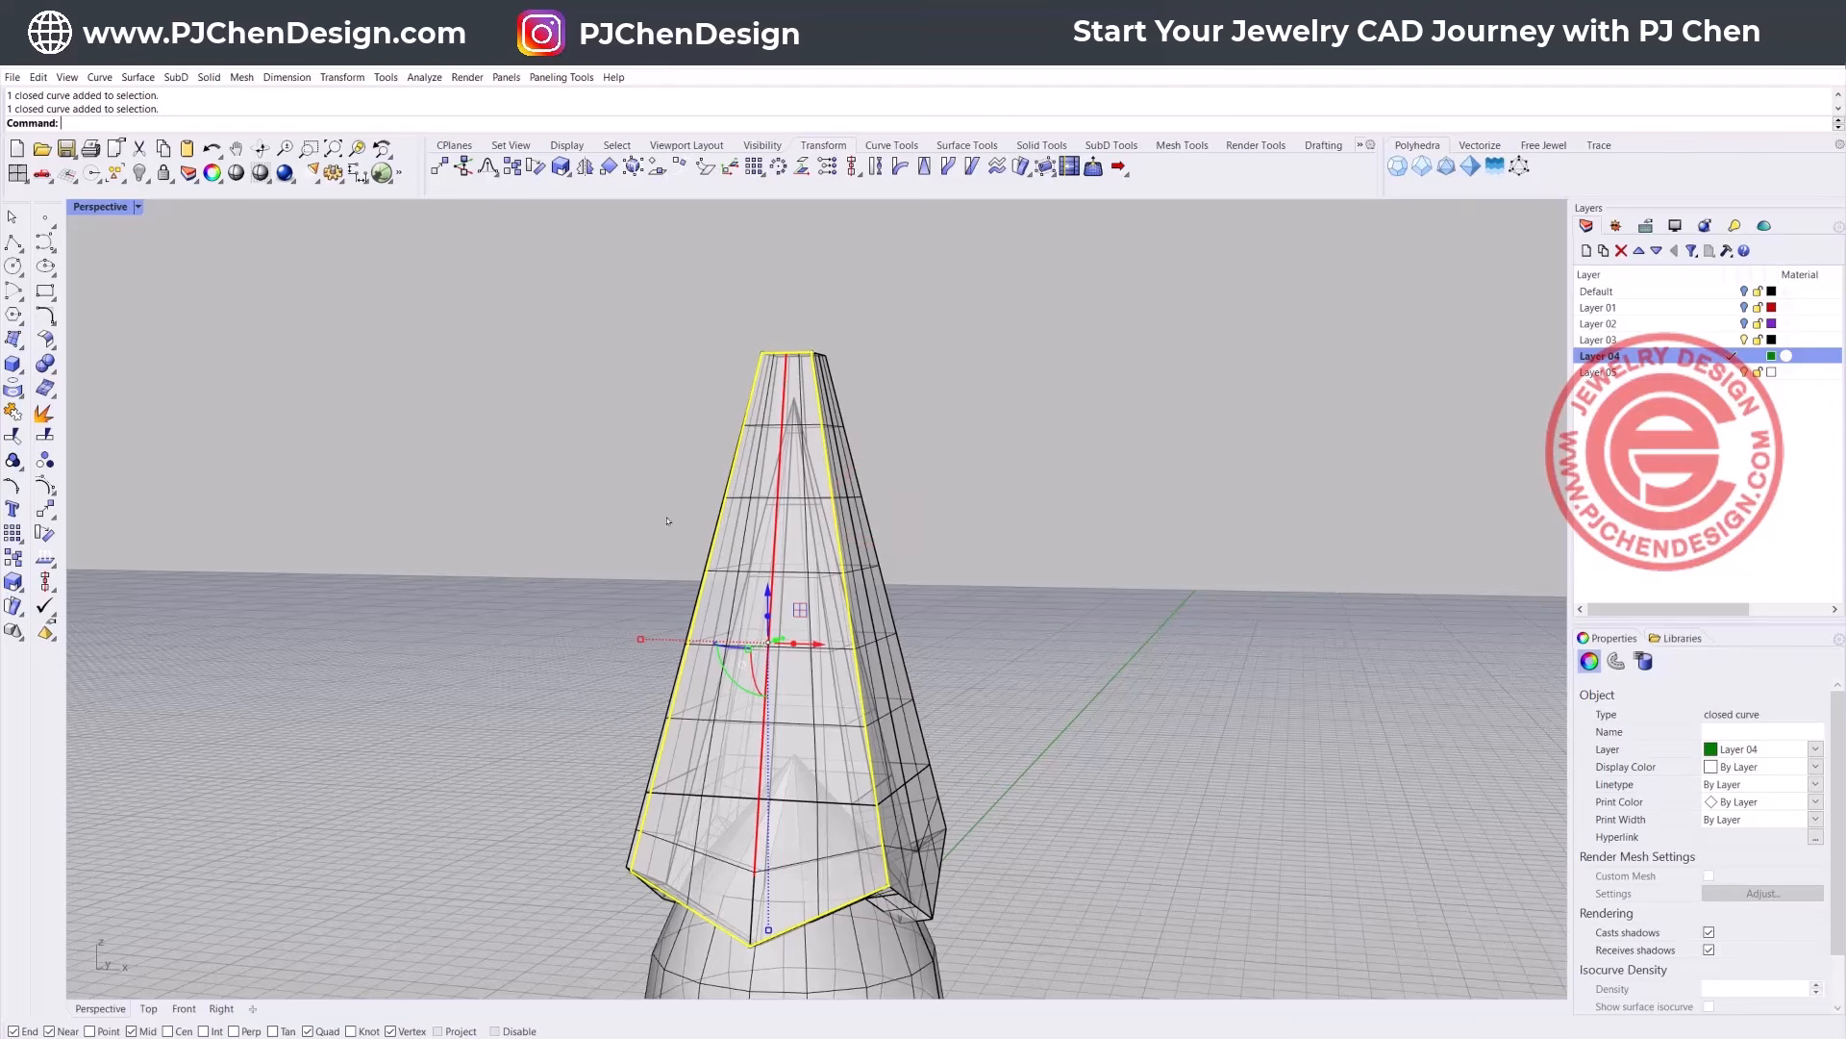
{"action": "left_click", "coordinate": [45, 316]}
{"action": "left_click", "coordinate": [285, 314]}
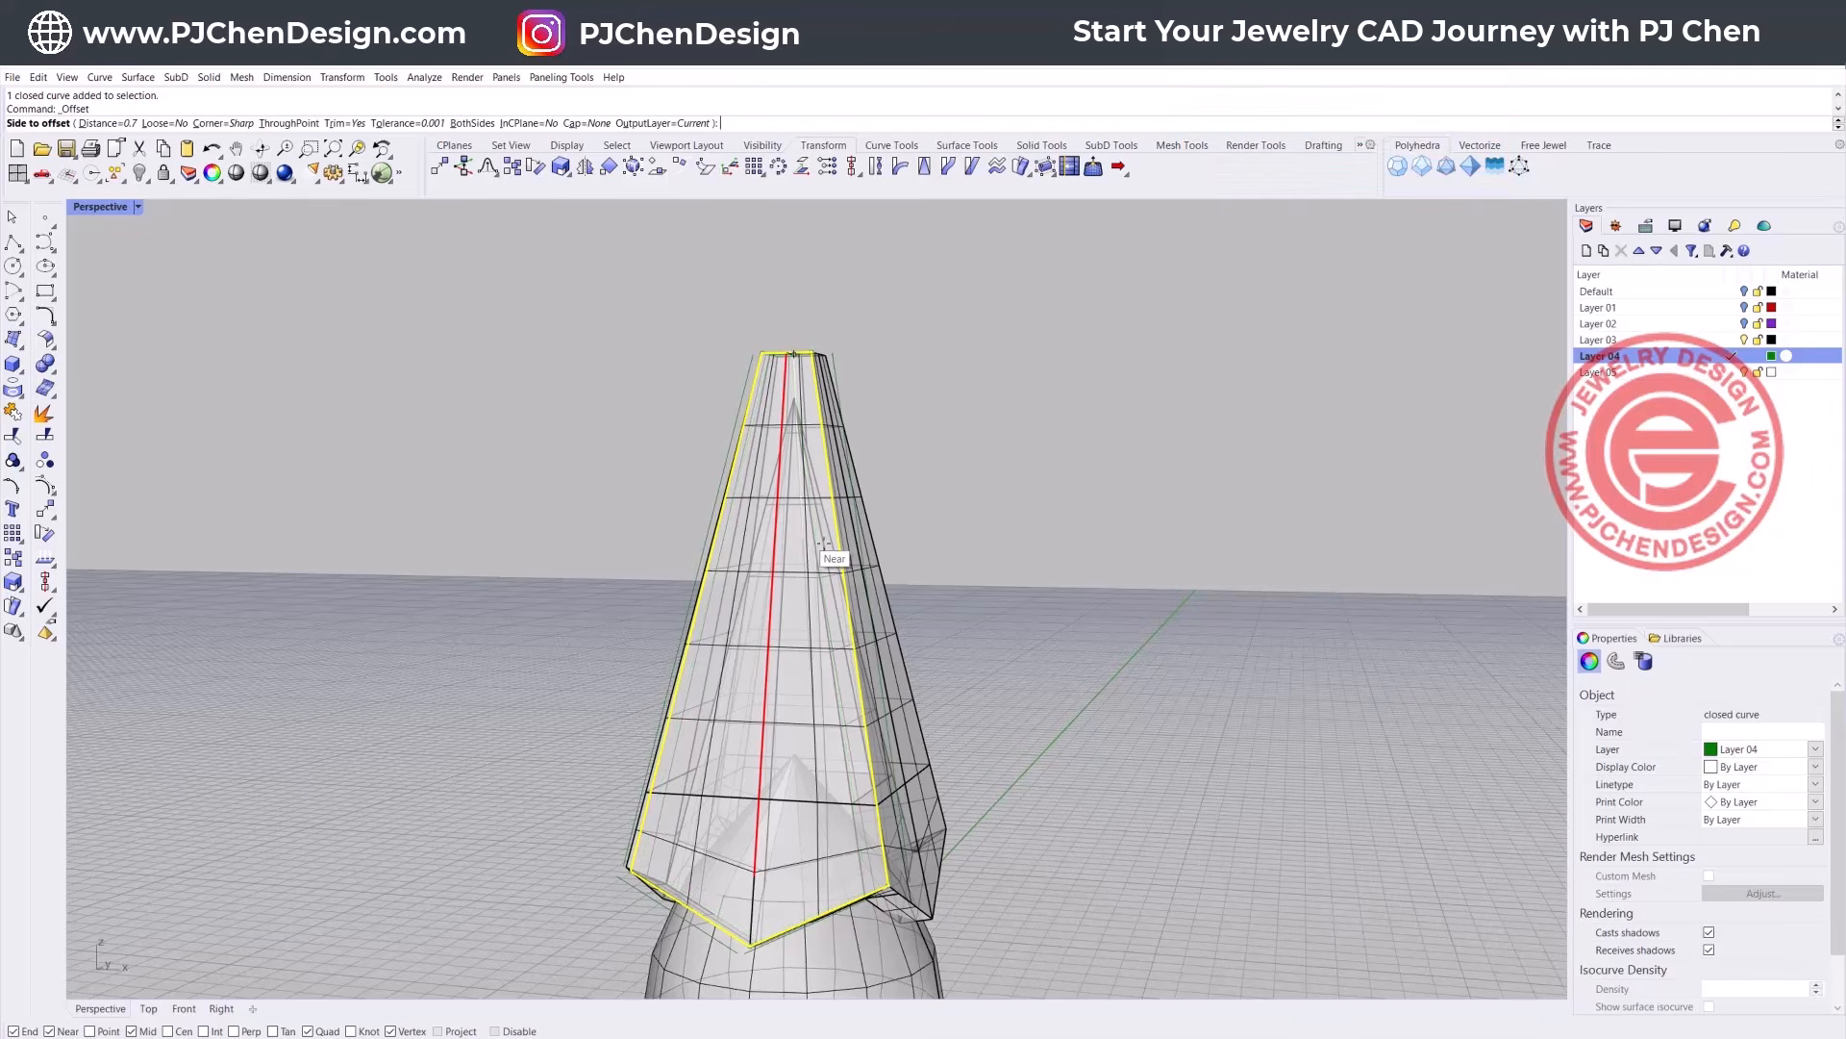
{"action": "left_click", "coordinate": [757, 536]}
Step: Extrude the inner offset outline straight into a solid to both sides at distance 0.4
{"action": "scroll", "coordinate": [748, 751], "scroll_direction": "up", "scroll_amount": 5}
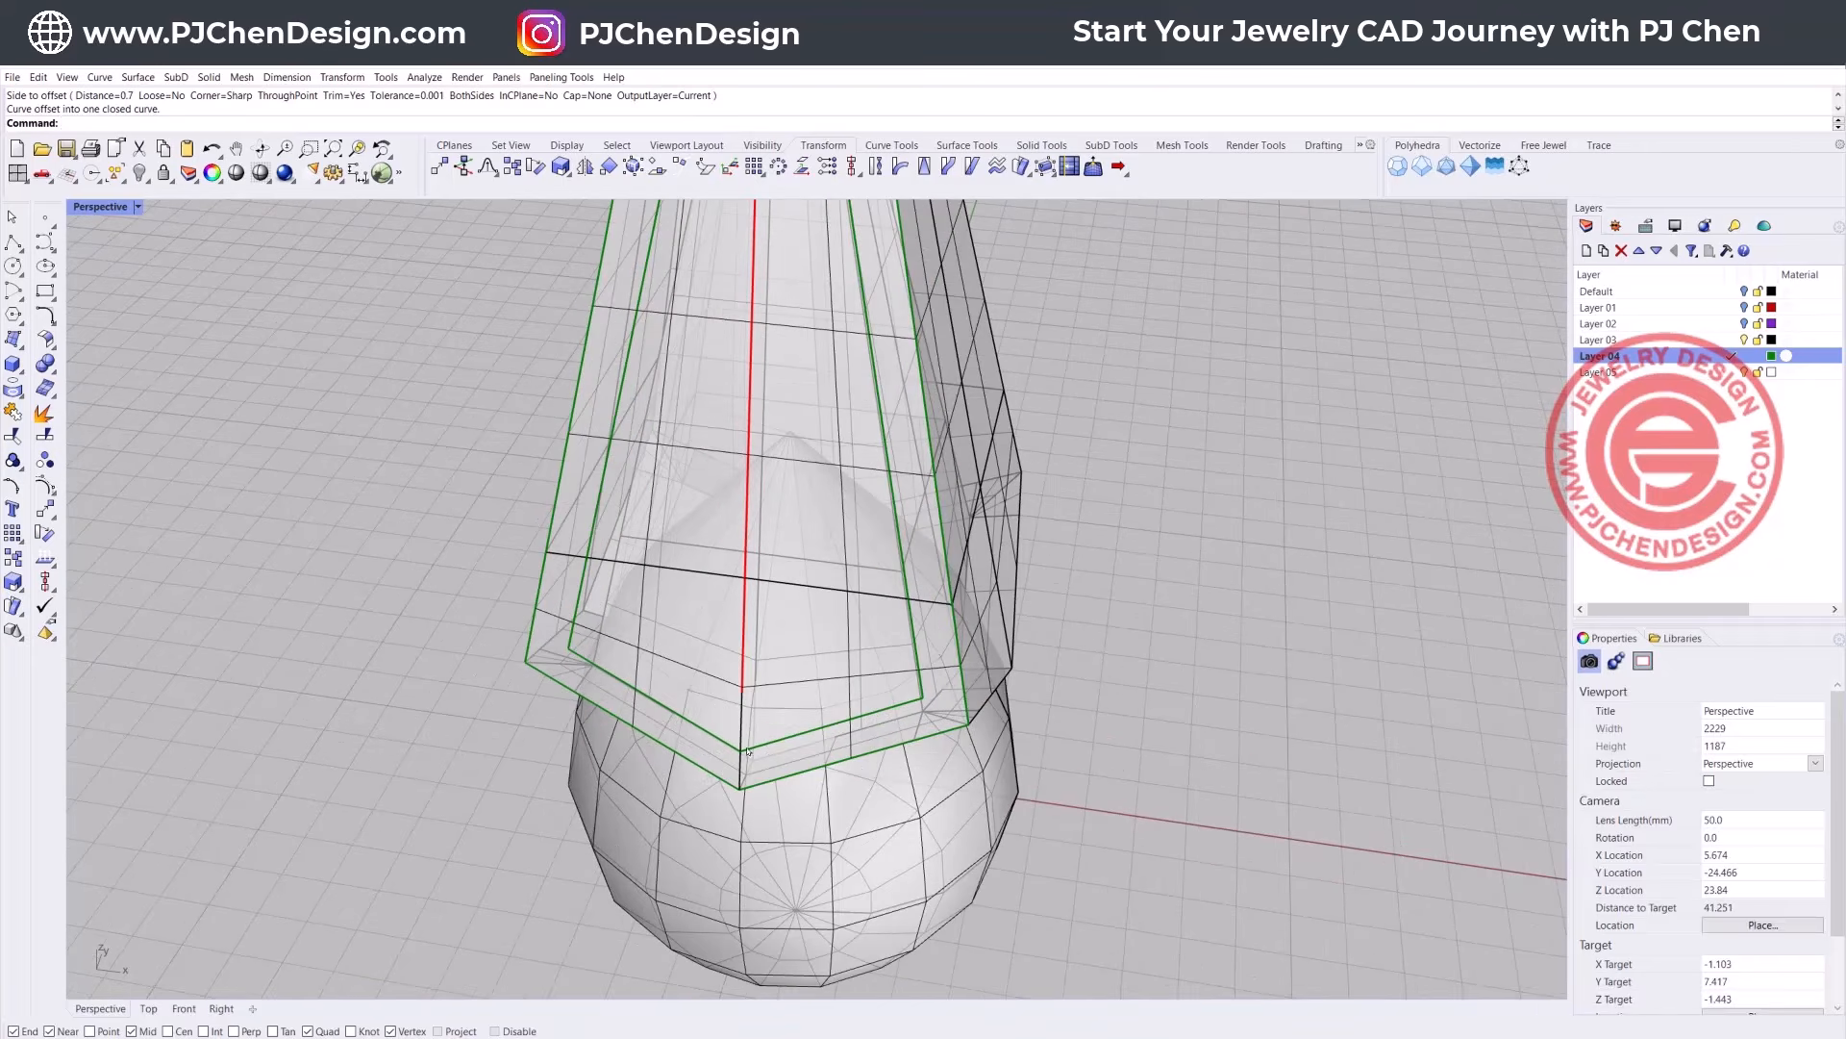
{"action": "left_click", "coordinate": [772, 748]}
{"action": "left_click", "coordinate": [773, 742]}
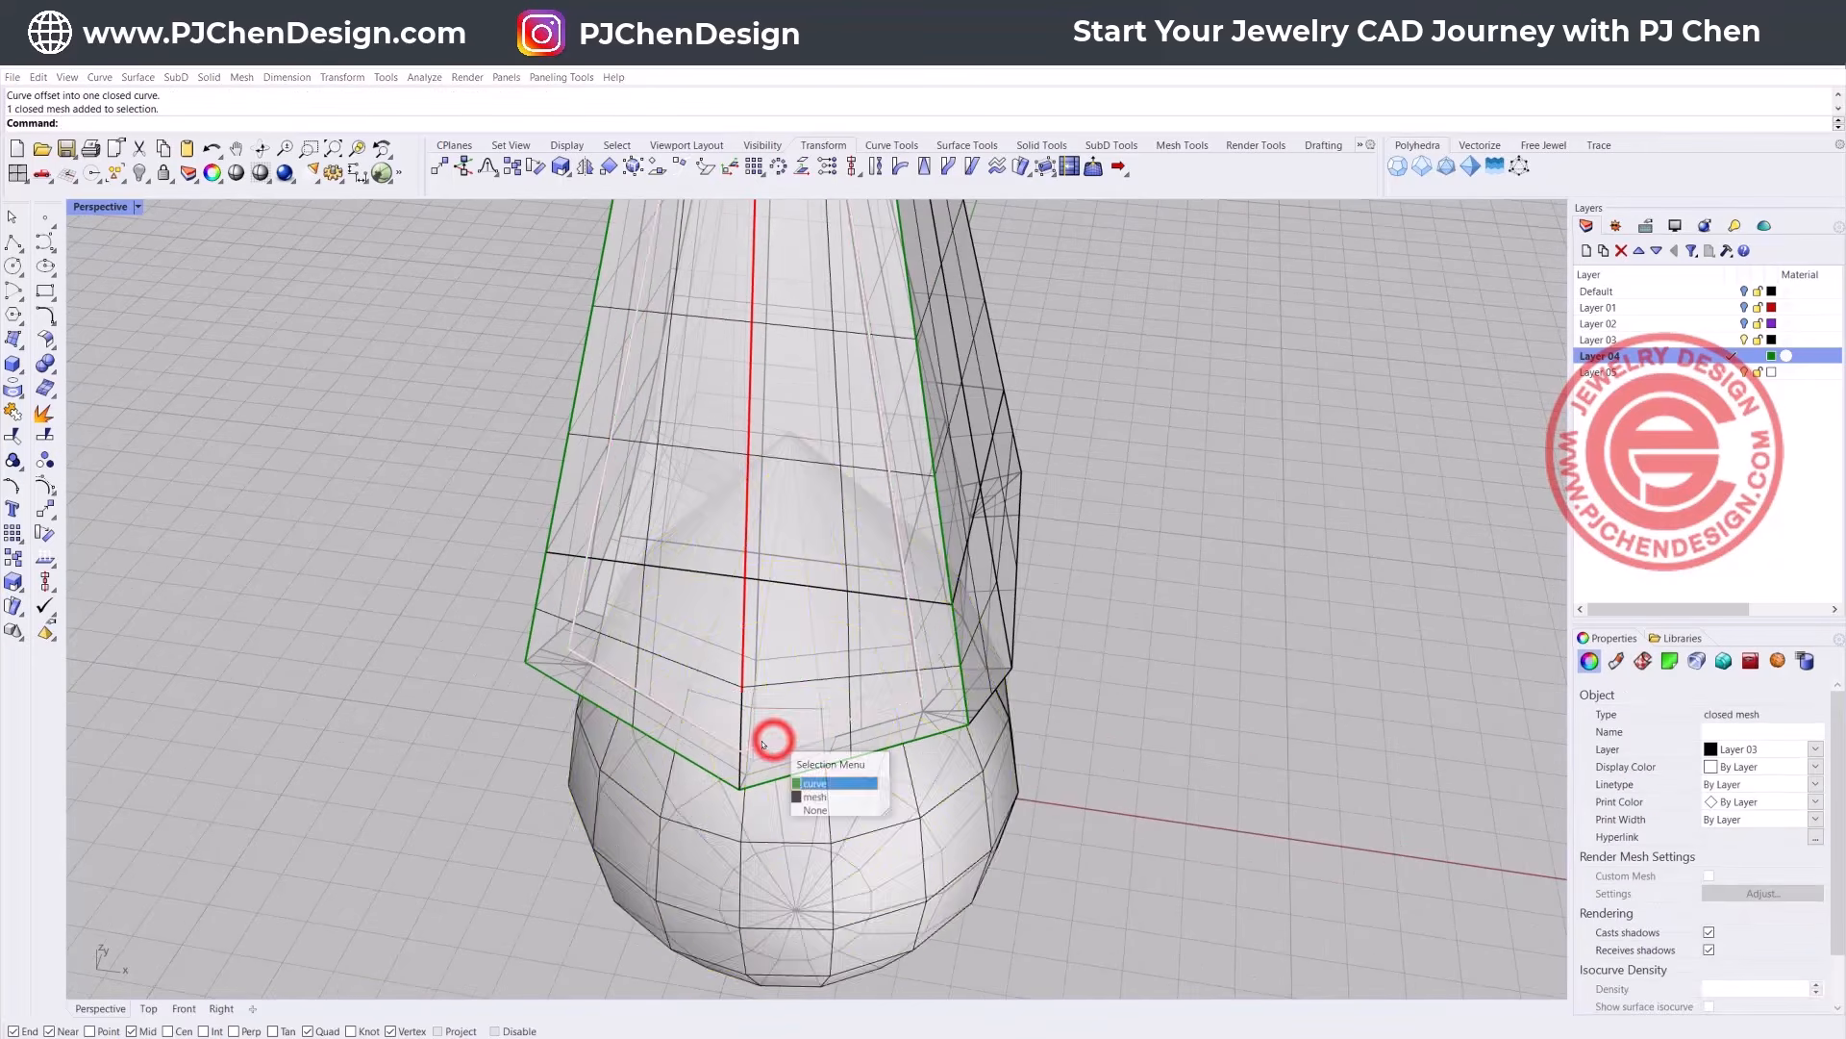
{"action": "left_click", "coordinate": [812, 784]}
{"action": "scroll", "coordinate": [583, 439], "scroll_direction": "down", "scroll_amount": 5}
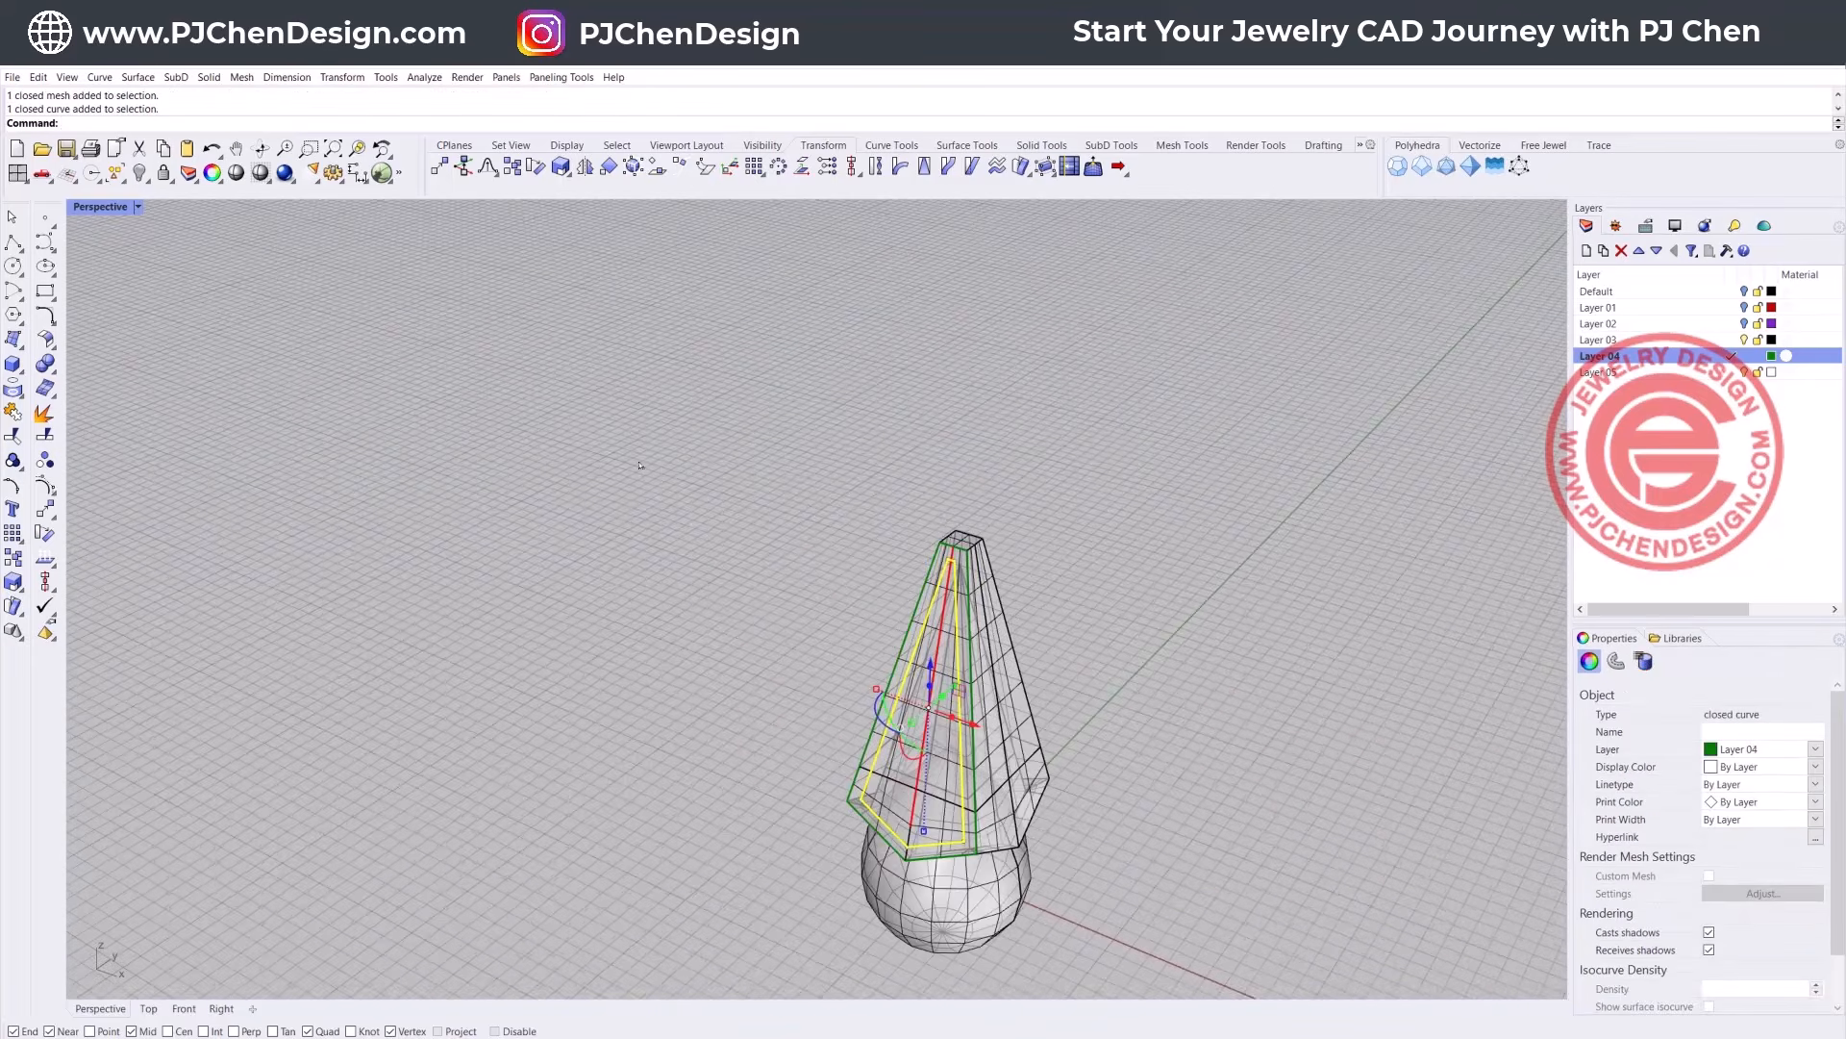
{"action": "right_click_drag", "start_coordinate": [775, 607], "coordinate": [550, 450], "text": "shift"}
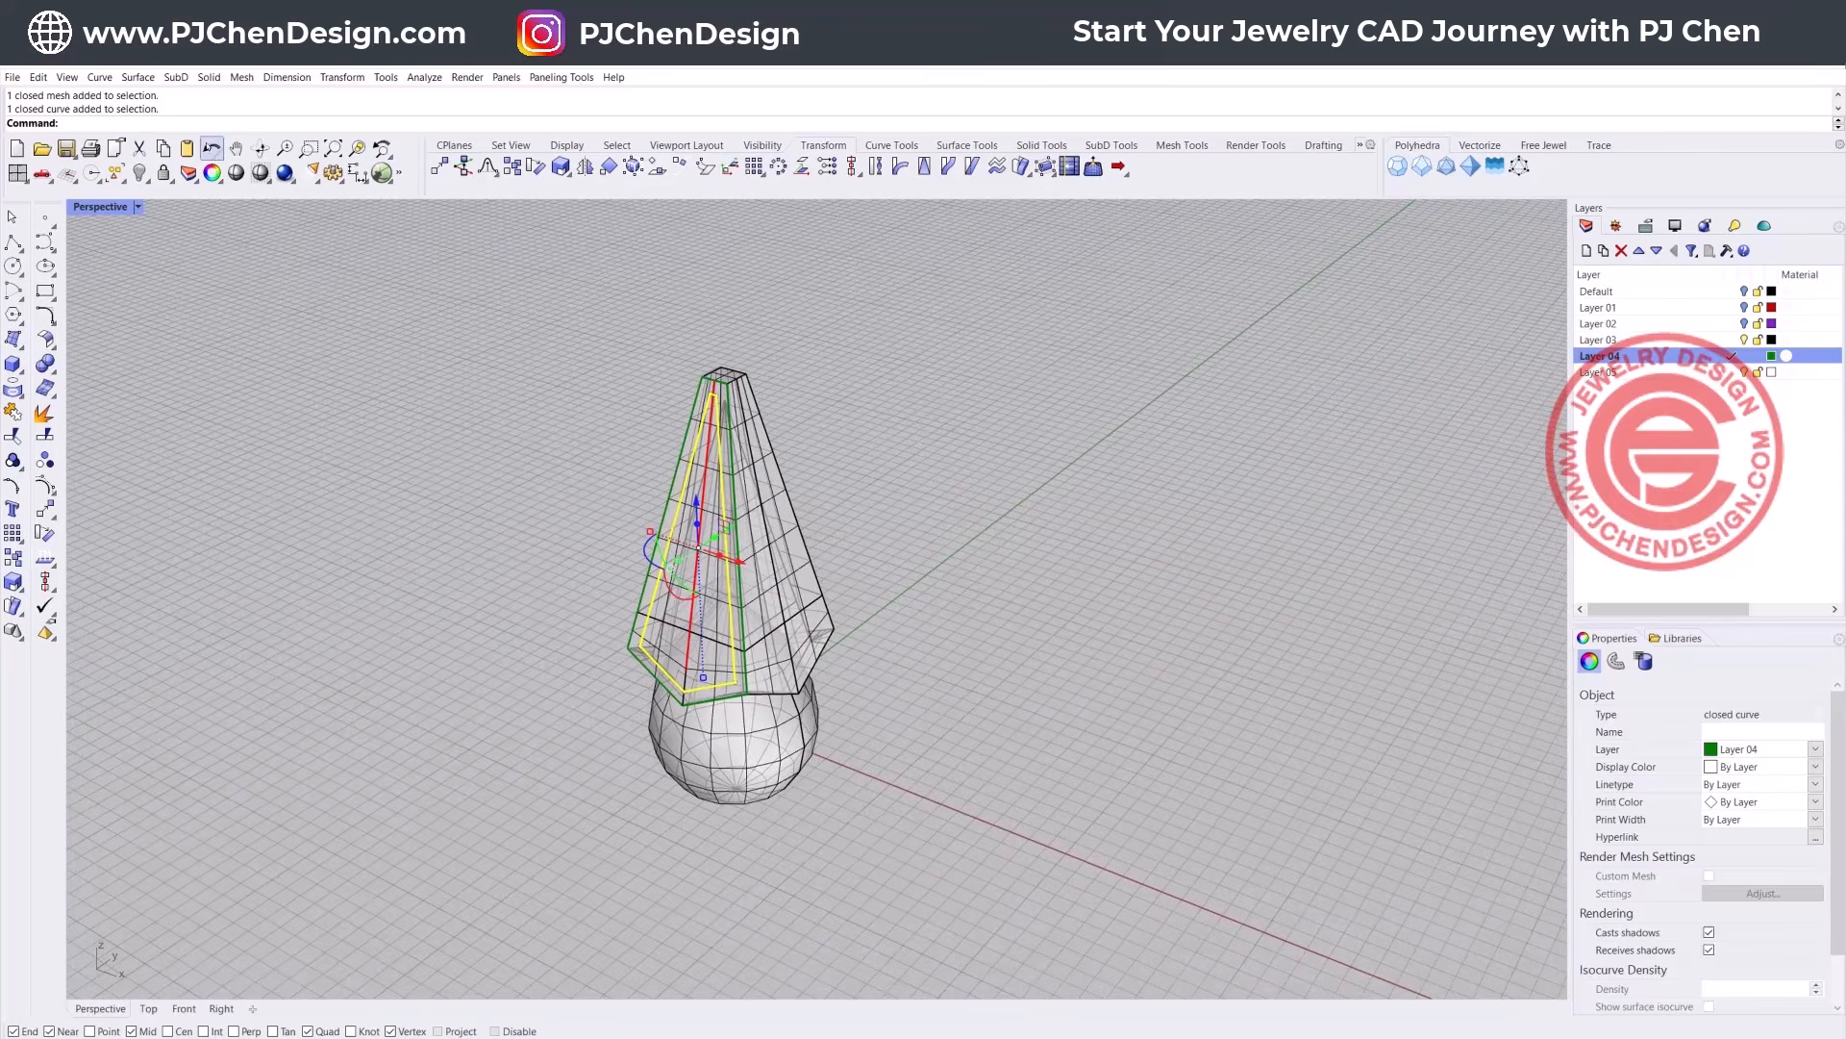
{"action": "left_click", "coordinate": [207, 77]}
{"action": "mouse_move", "coordinate": [326, 336]}
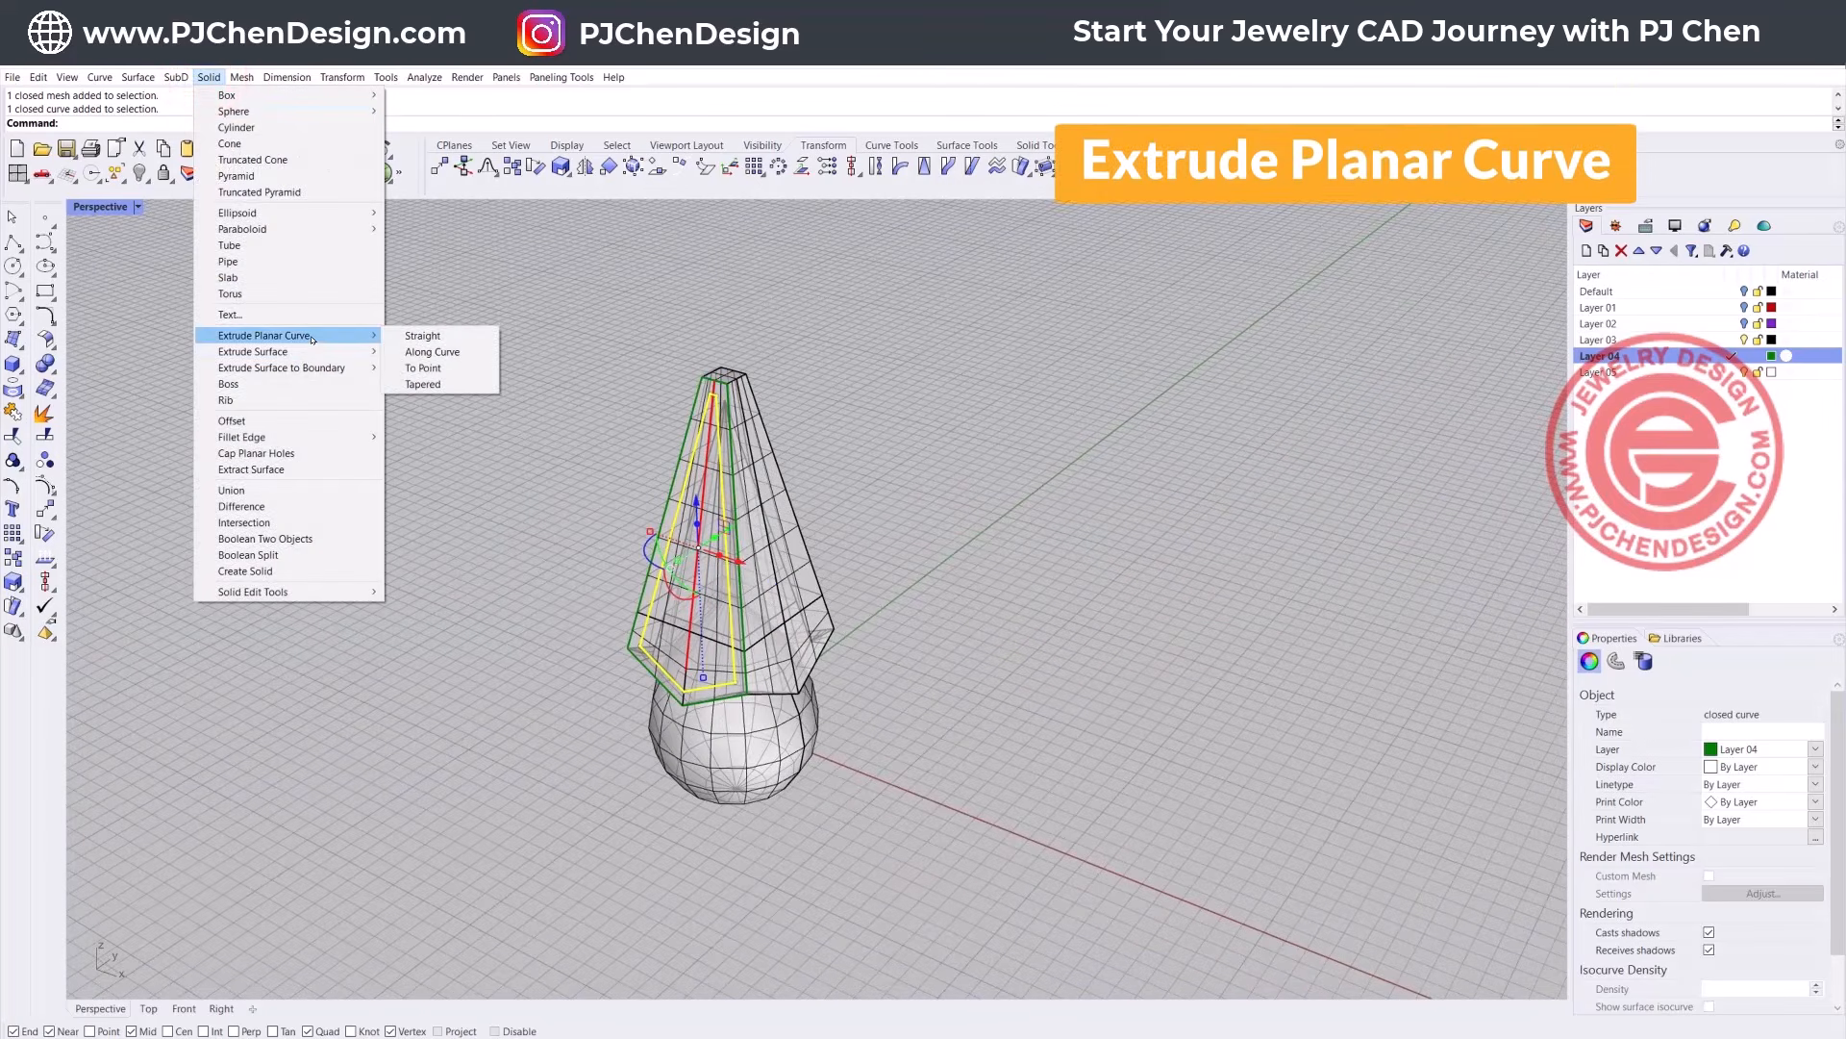
{"action": "left_click", "coordinate": [416, 335]}
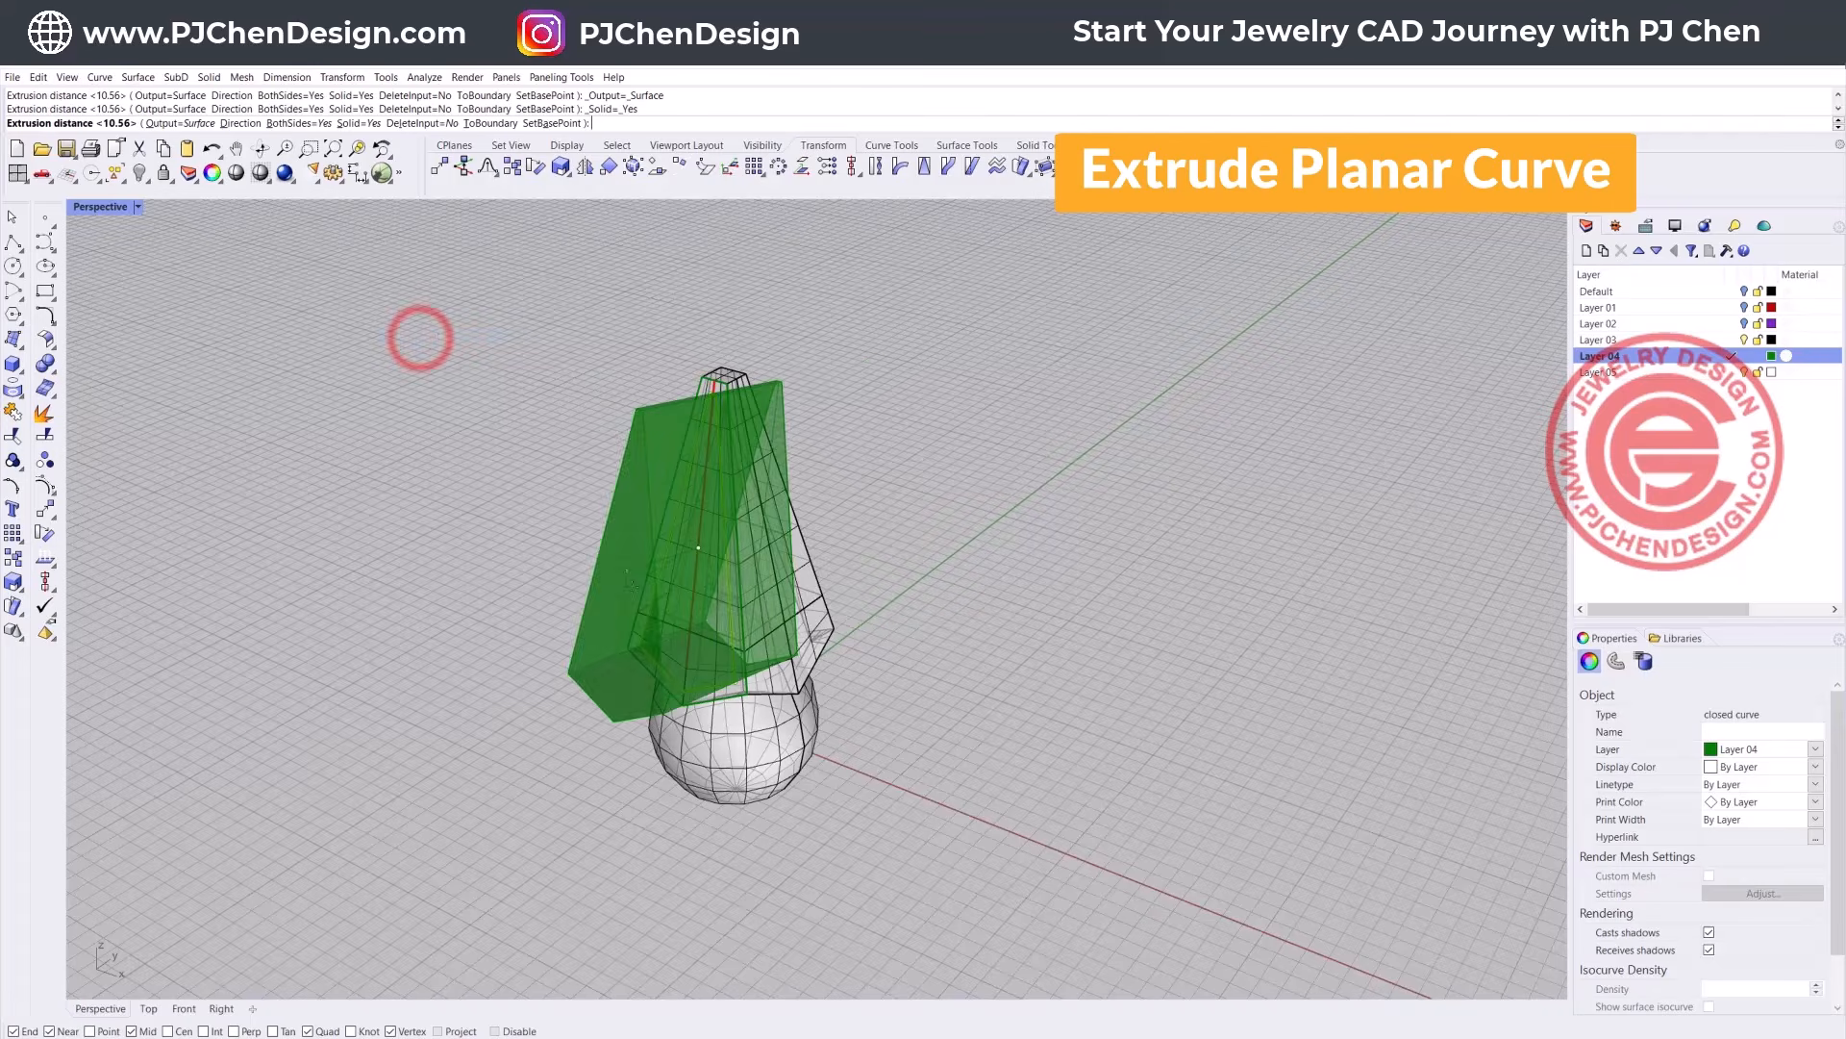
{"action": "double_click", "coordinate": [114, 210]}
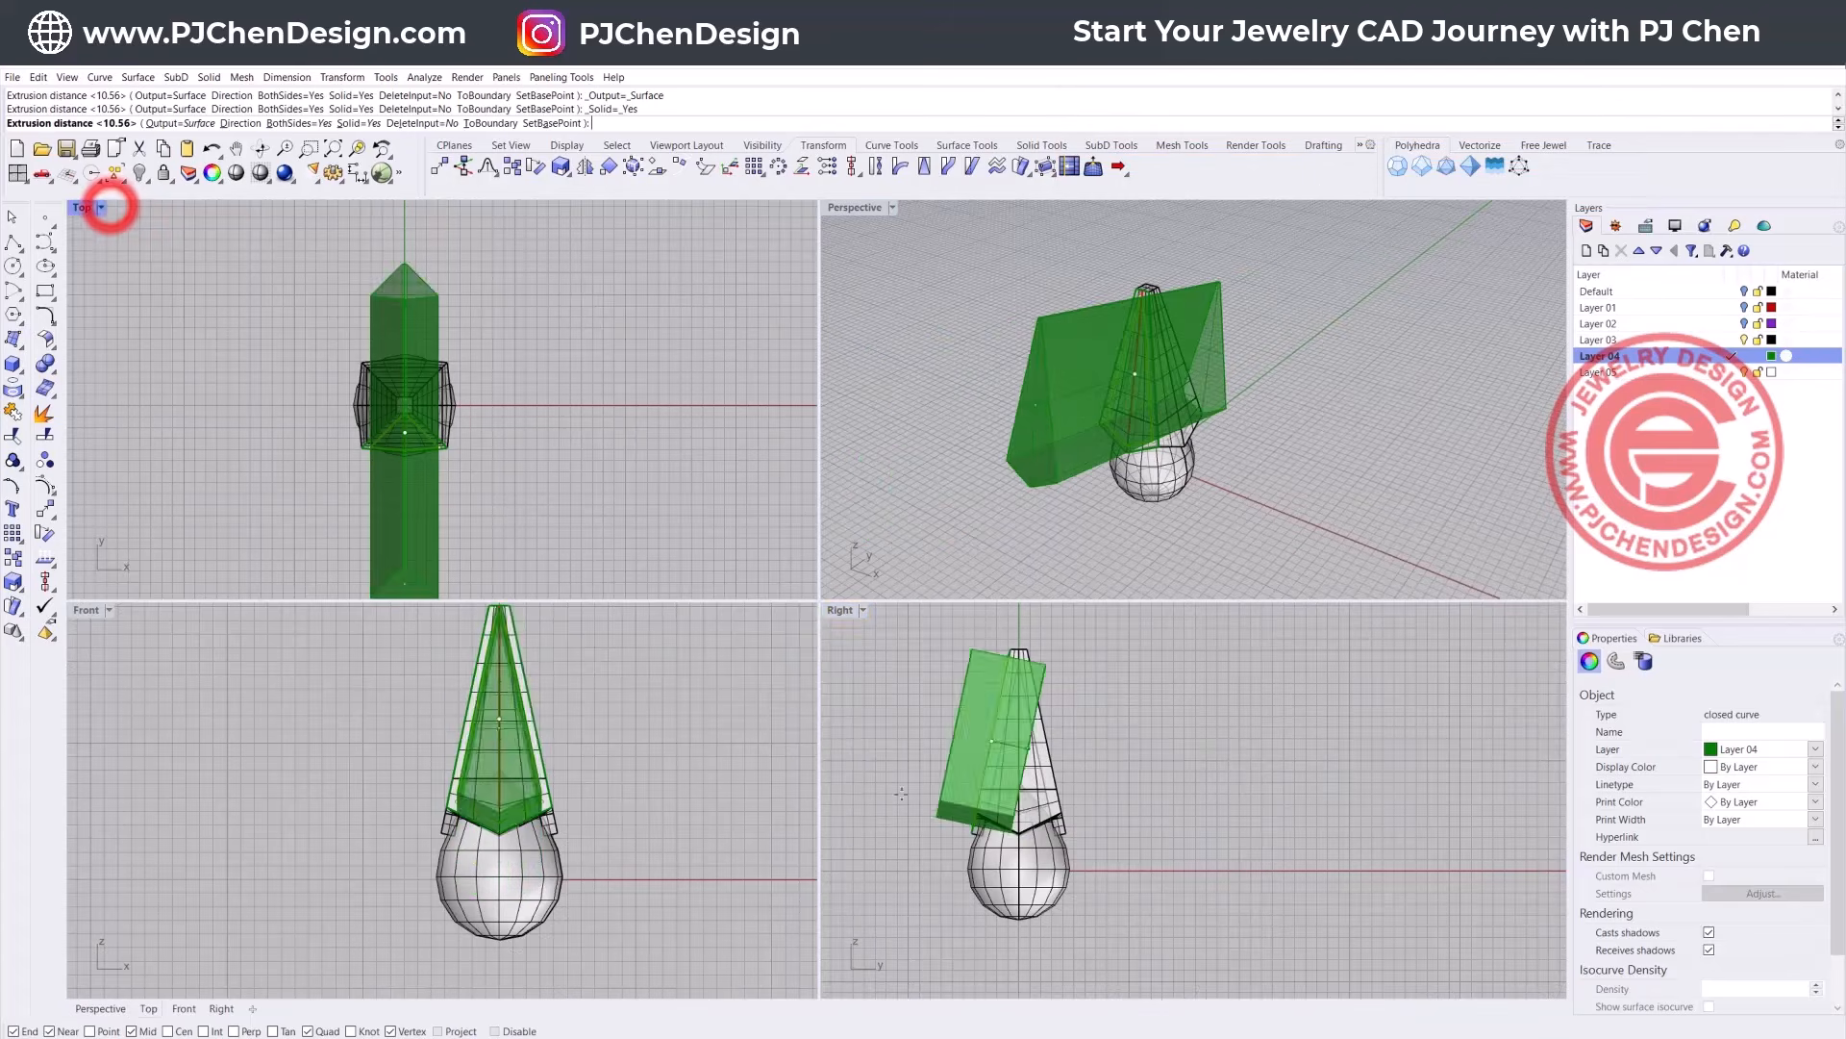
{"action": "scroll", "coordinate": [983, 784], "scroll_direction": "up", "scroll_amount": 1}
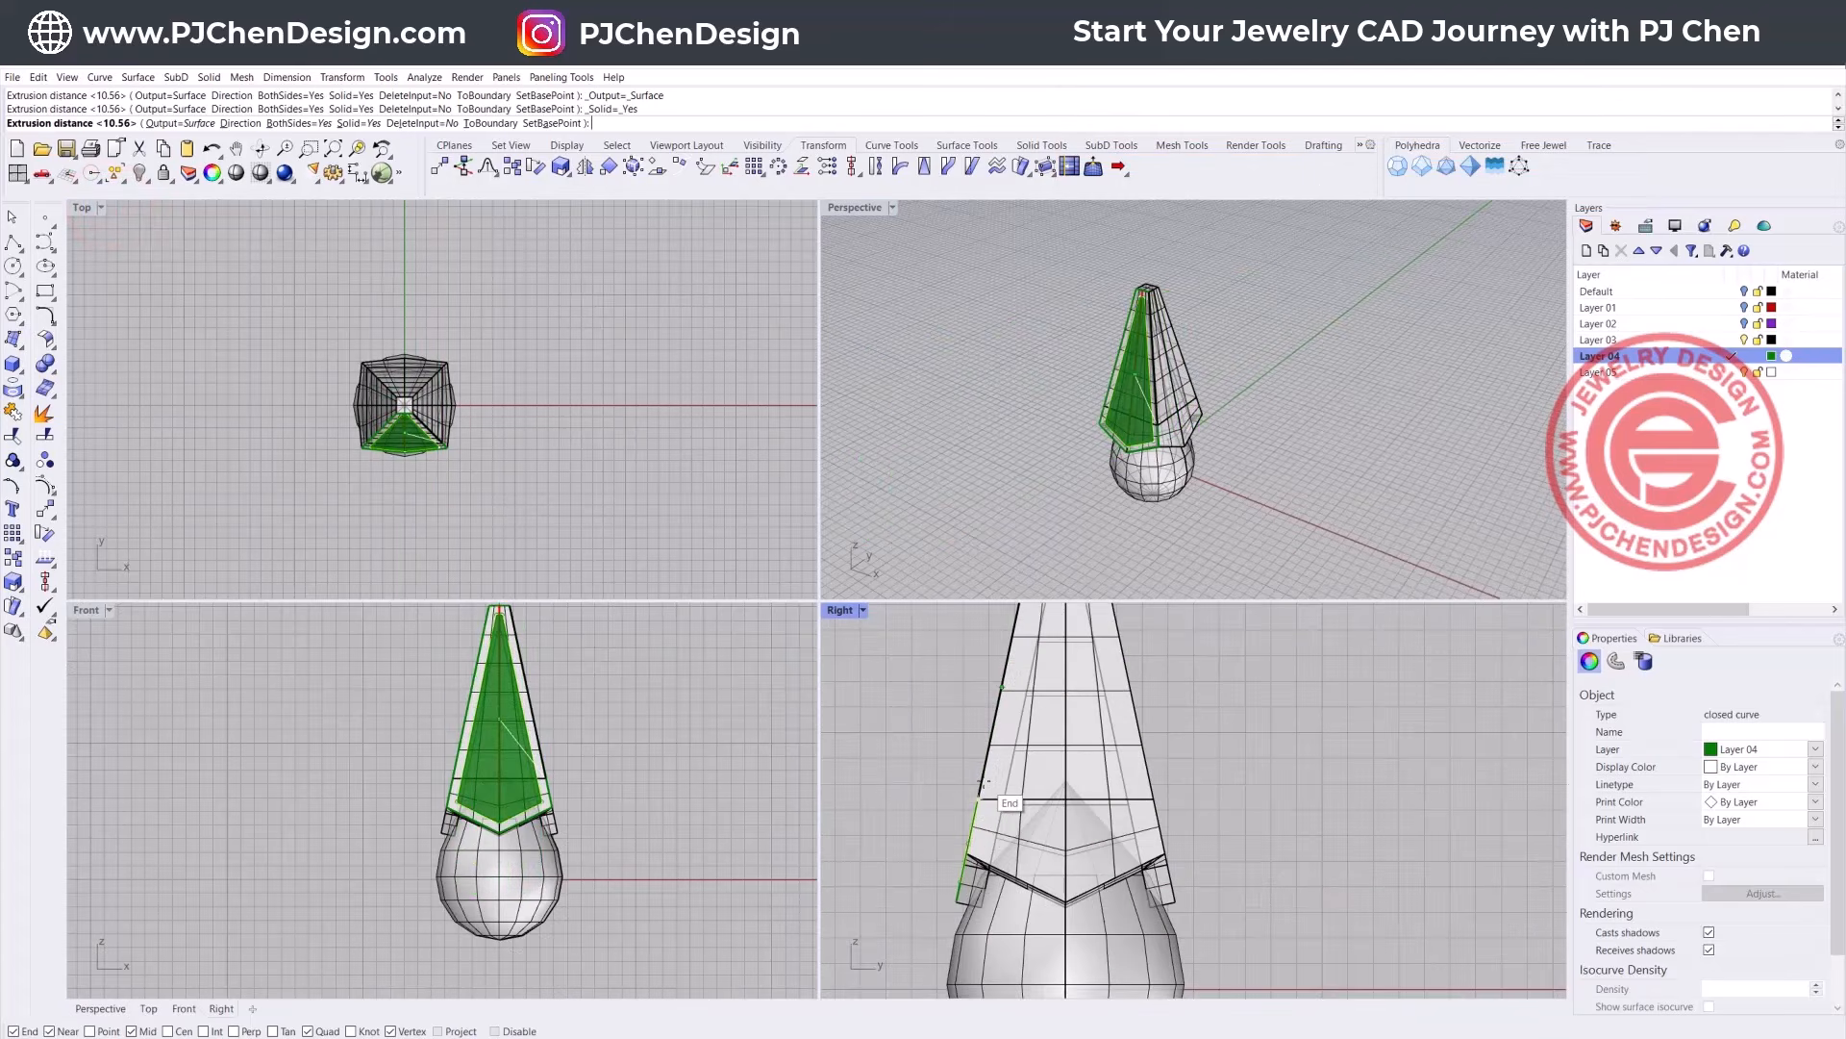
{"action": "type", "text": "0.4"}
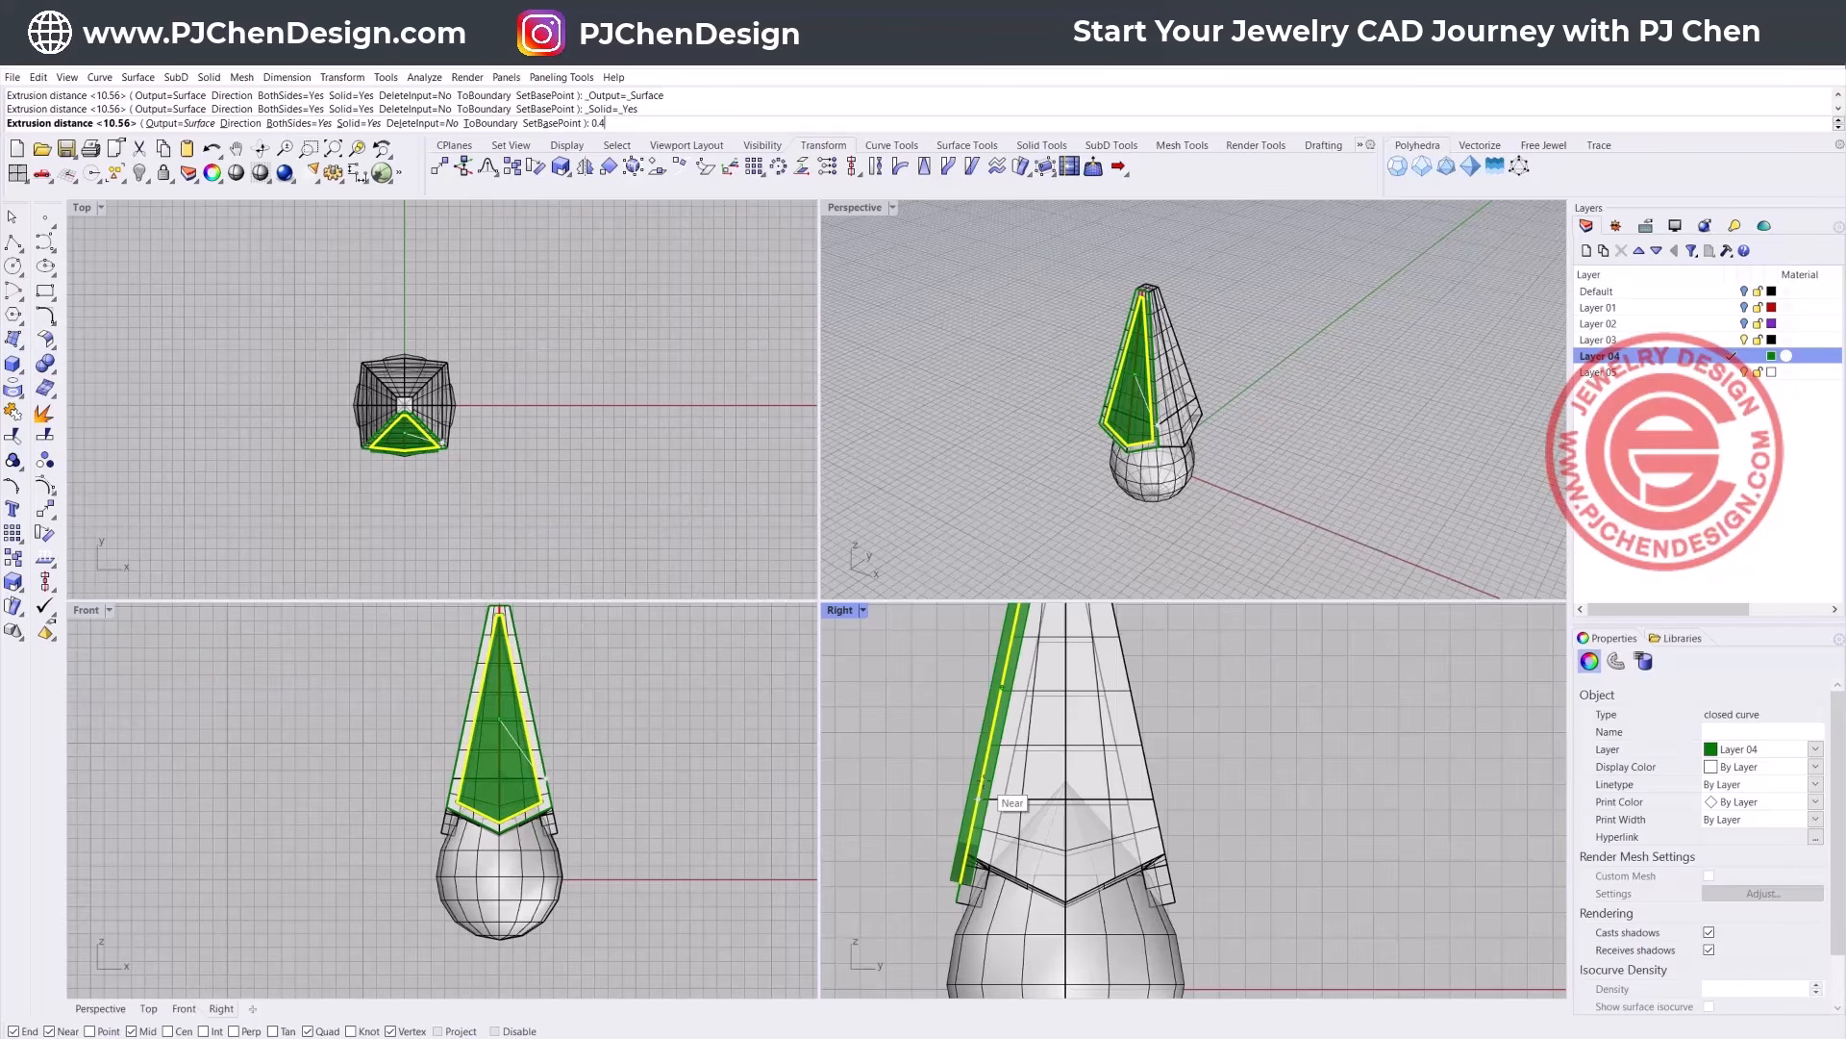
{"action": "key", "text": "Return"}
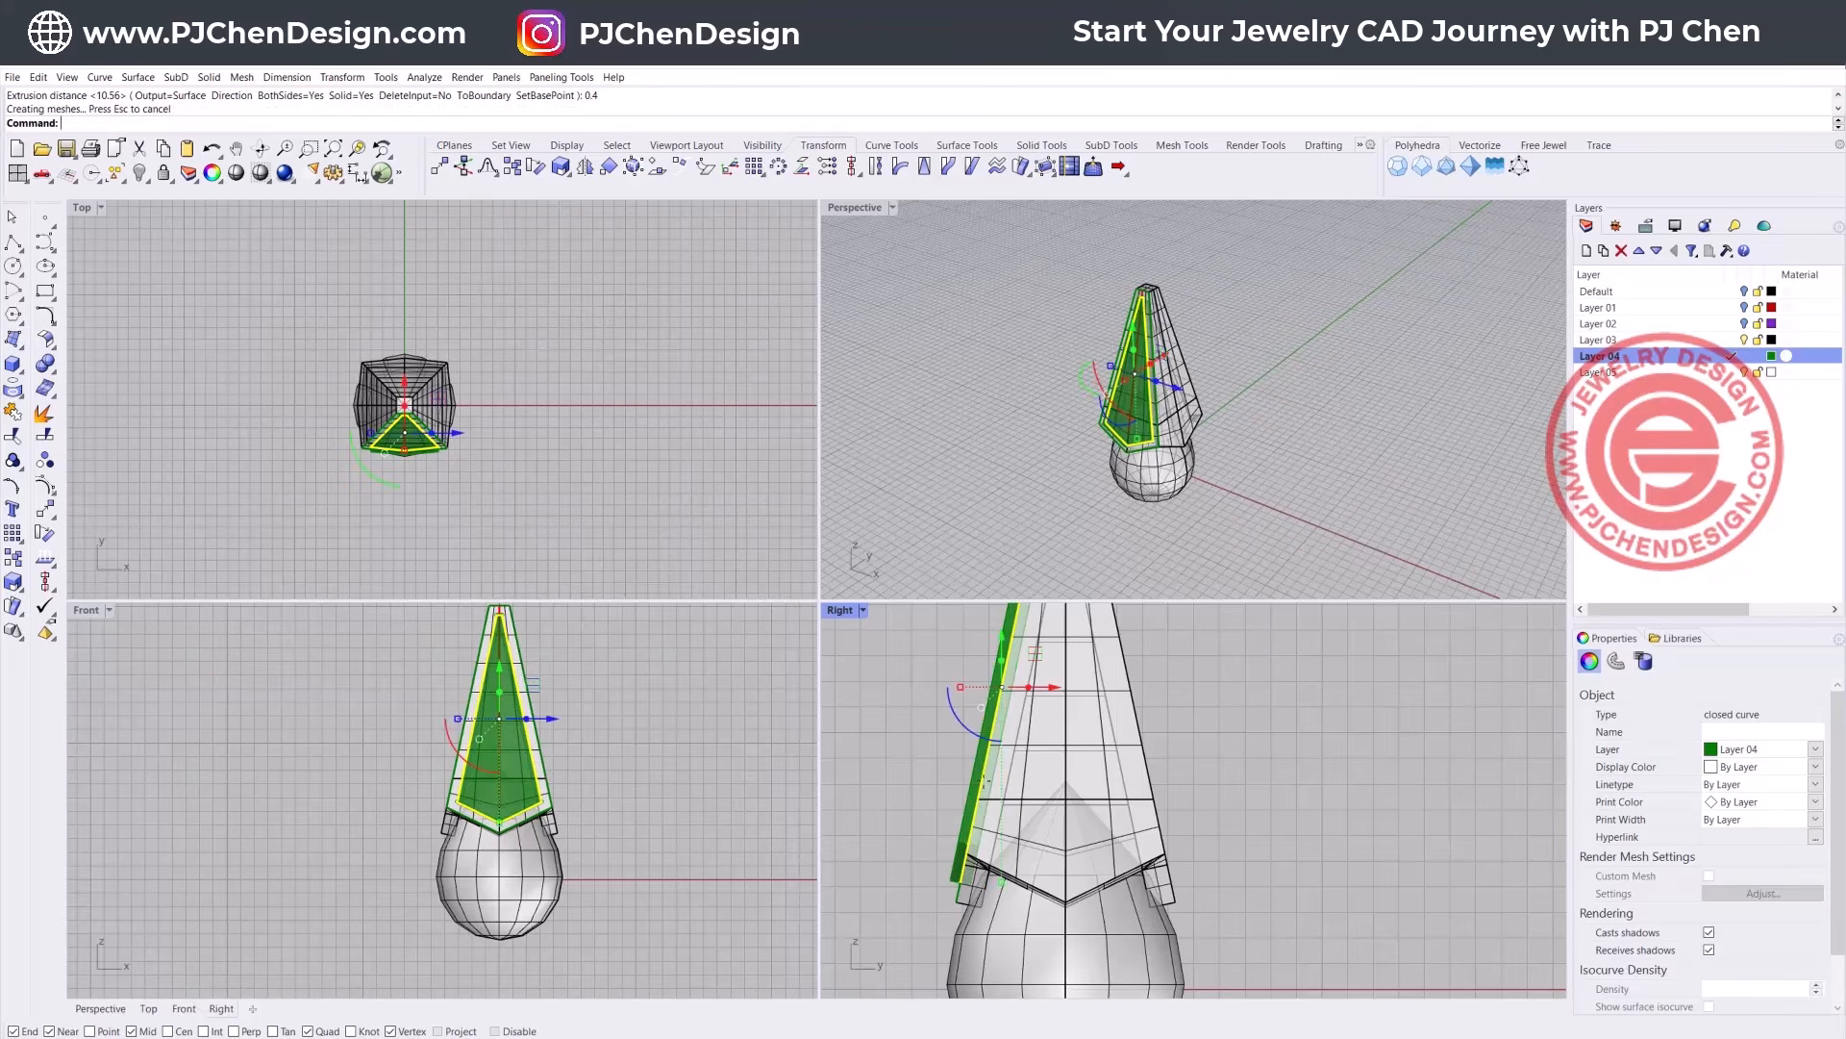
Step: Copy the extruded panel in place and polar array it around origin 0 with 4 items through 360 degrees
{"action": "left_click", "coordinate": [938, 736]}
{"action": "scroll", "coordinate": [452, 409], "scroll_direction": "up", "scroll_amount": 6}
{"action": "left_click", "coordinate": [452, 408]}
{"action": "left_click", "coordinate": [474, 436]}
{"action": "scroll", "coordinate": [474, 434], "scroll_direction": "down", "scroll_amount": 3}
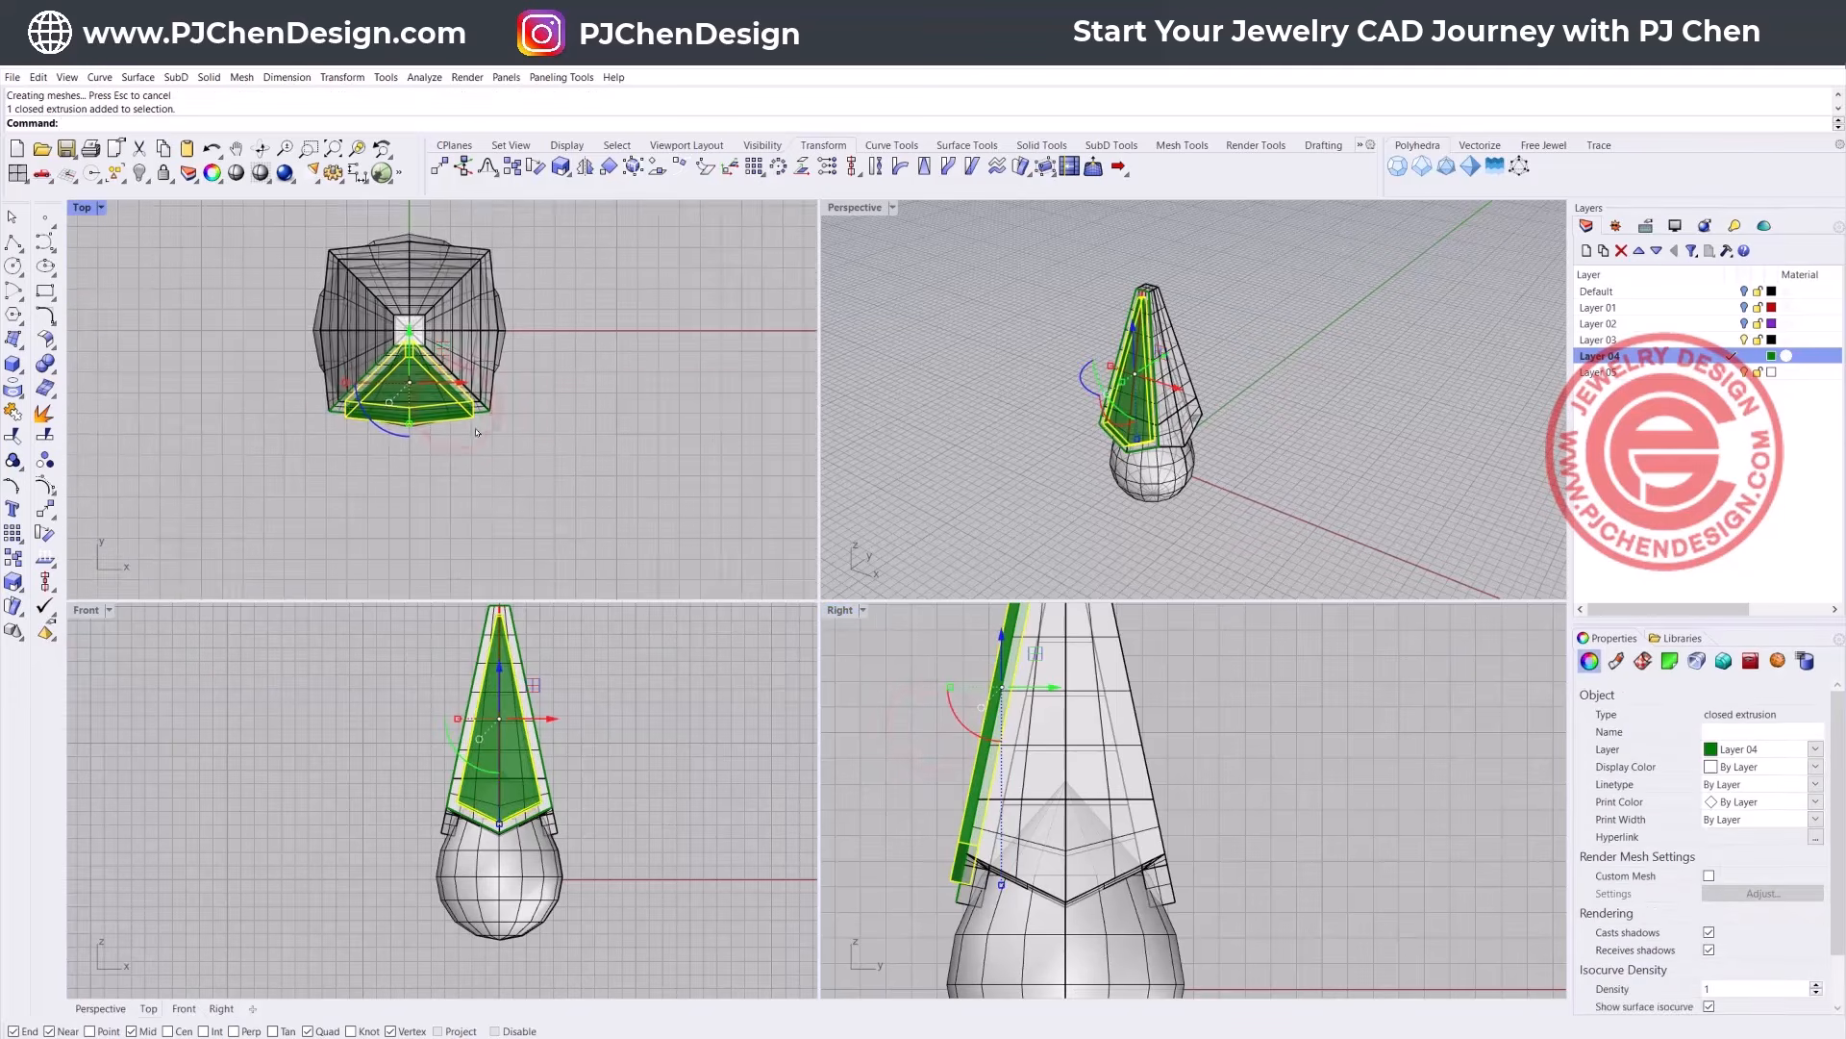
{"action": "right_click_drag", "start_coordinate": [475, 434], "coordinate": [459, 507]}
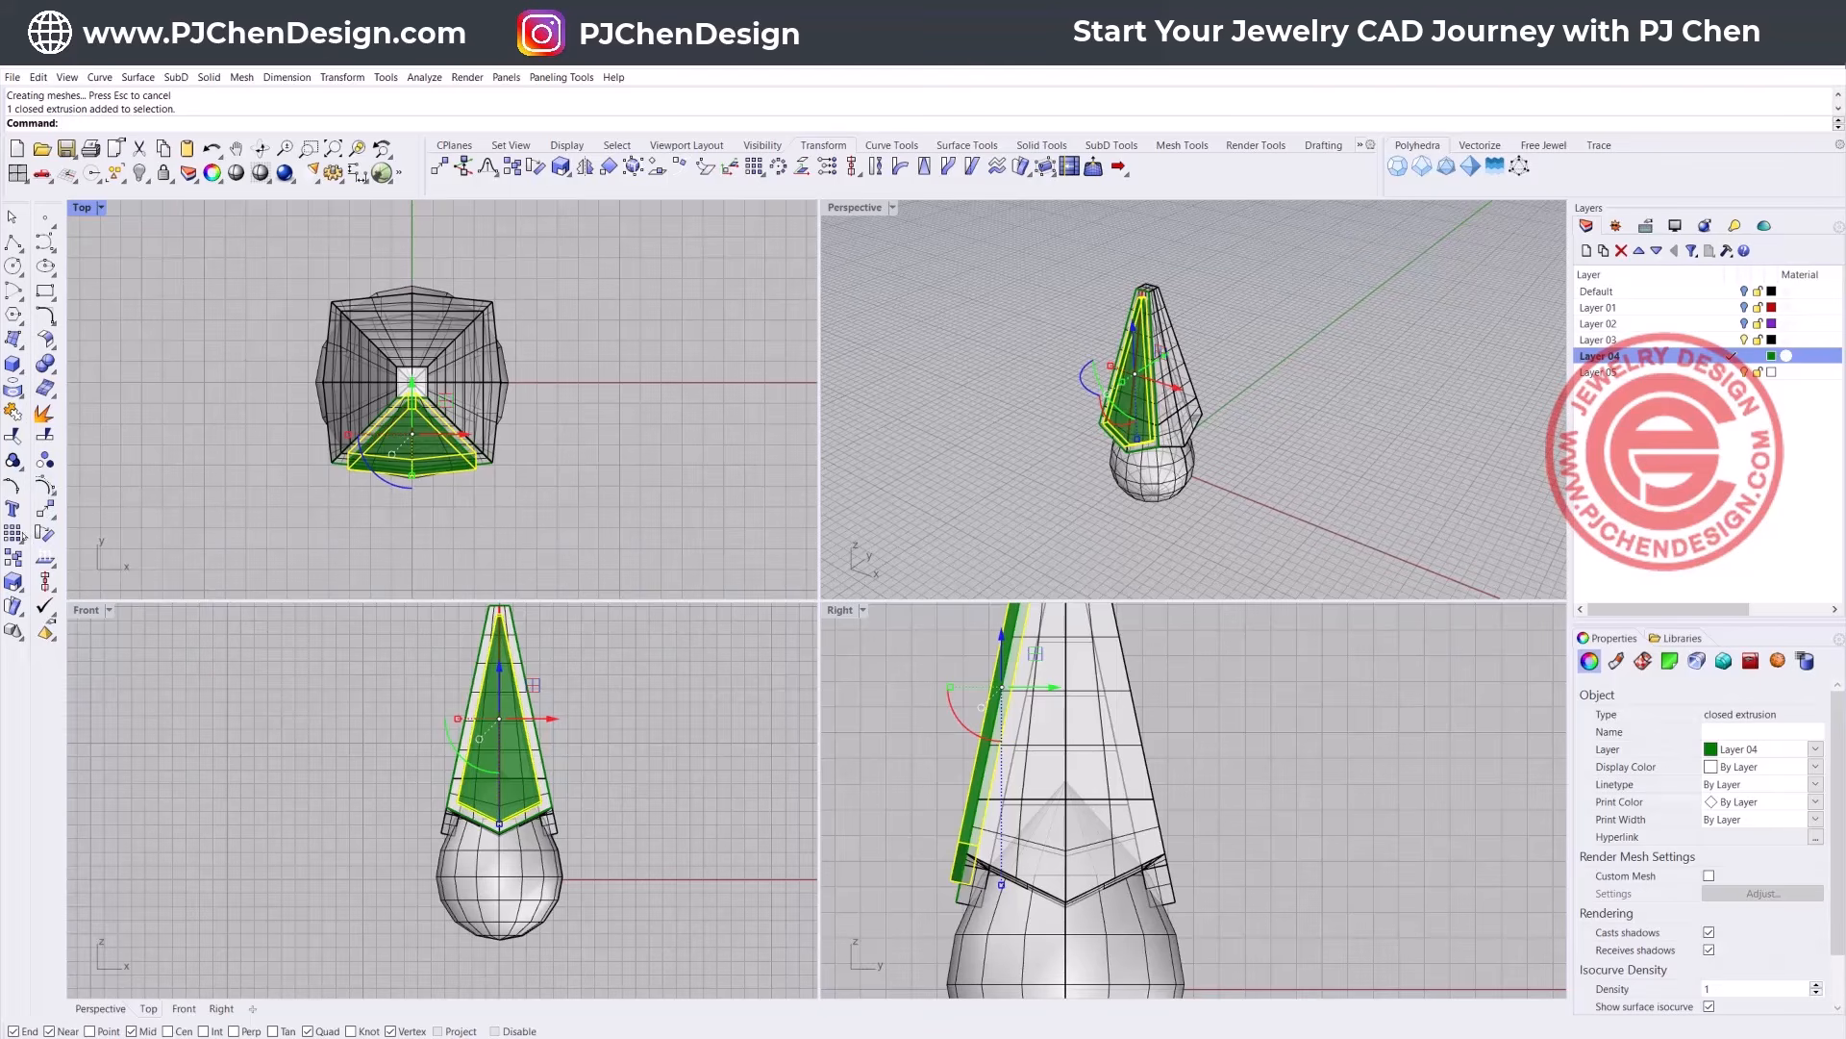
{"action": "left_click", "coordinate": [13, 556]}
{"action": "left_click", "coordinate": [14, 535]}
{"action": "left_click", "coordinate": [62, 539]}
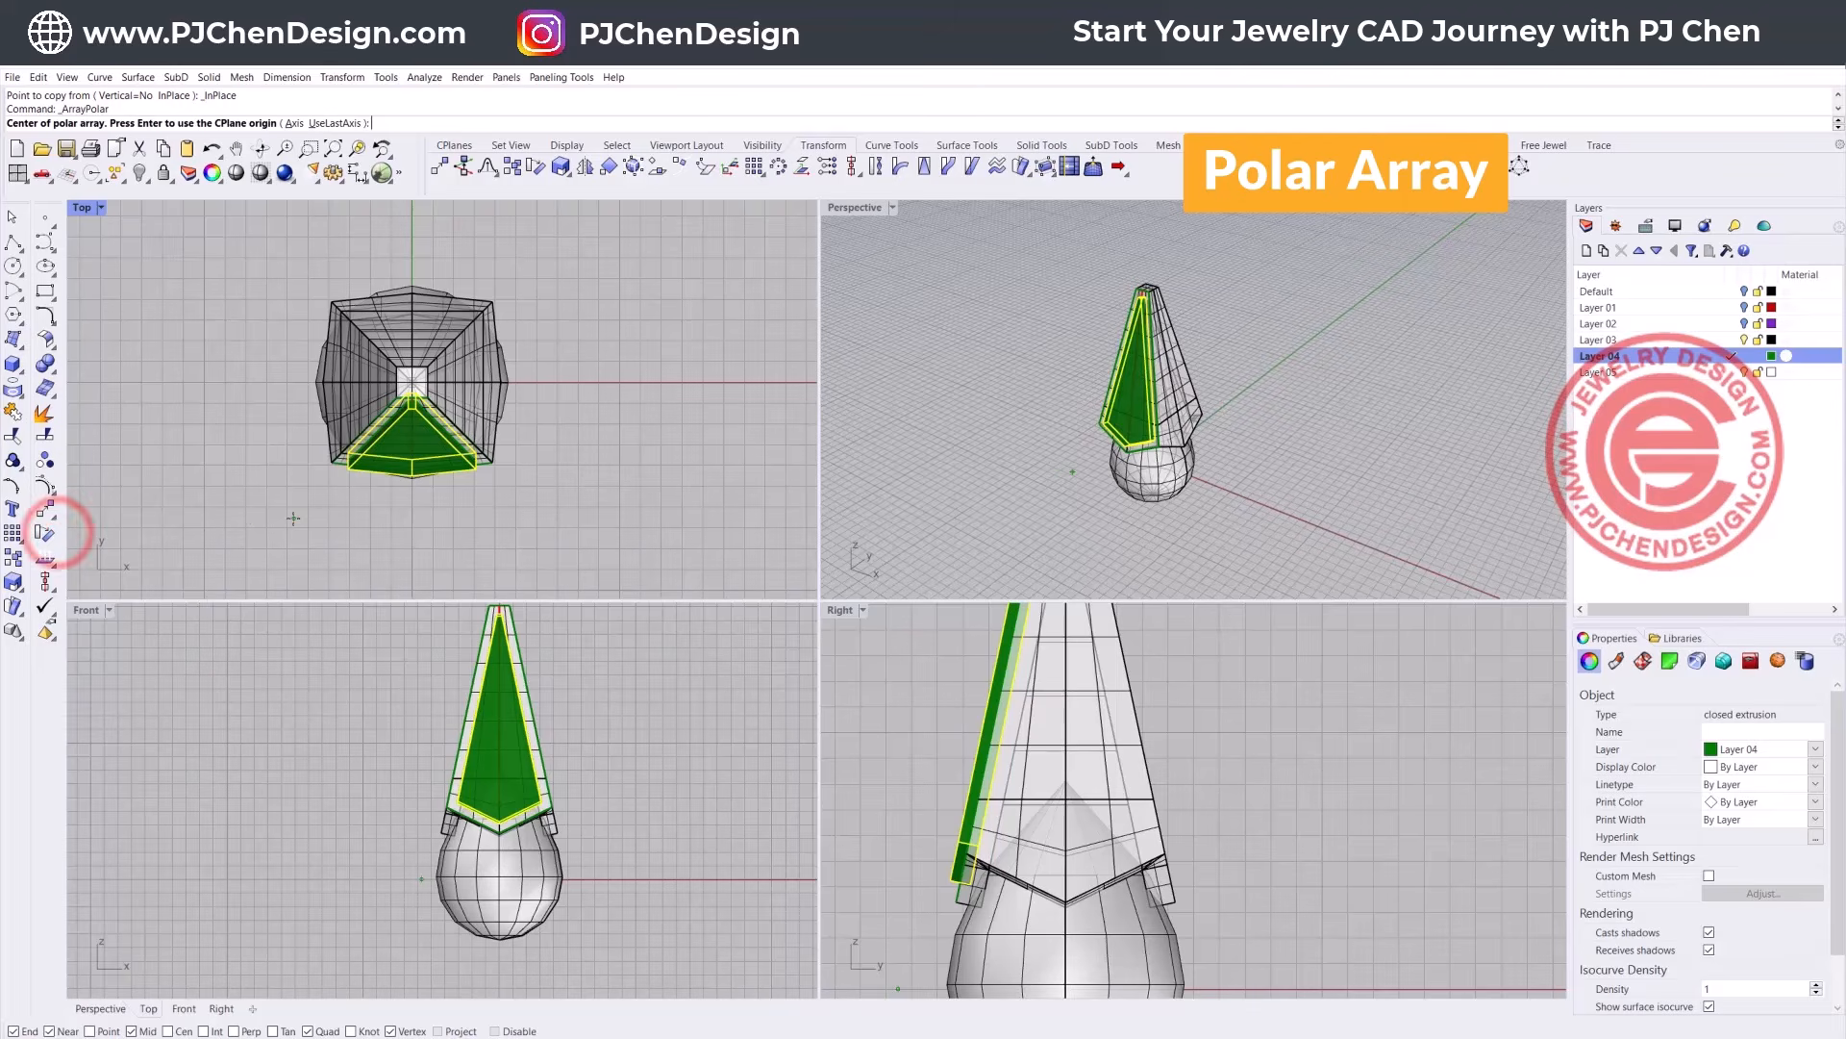
{"action": "type", "text": "0"}
{"action": "key", "text": "Return"}
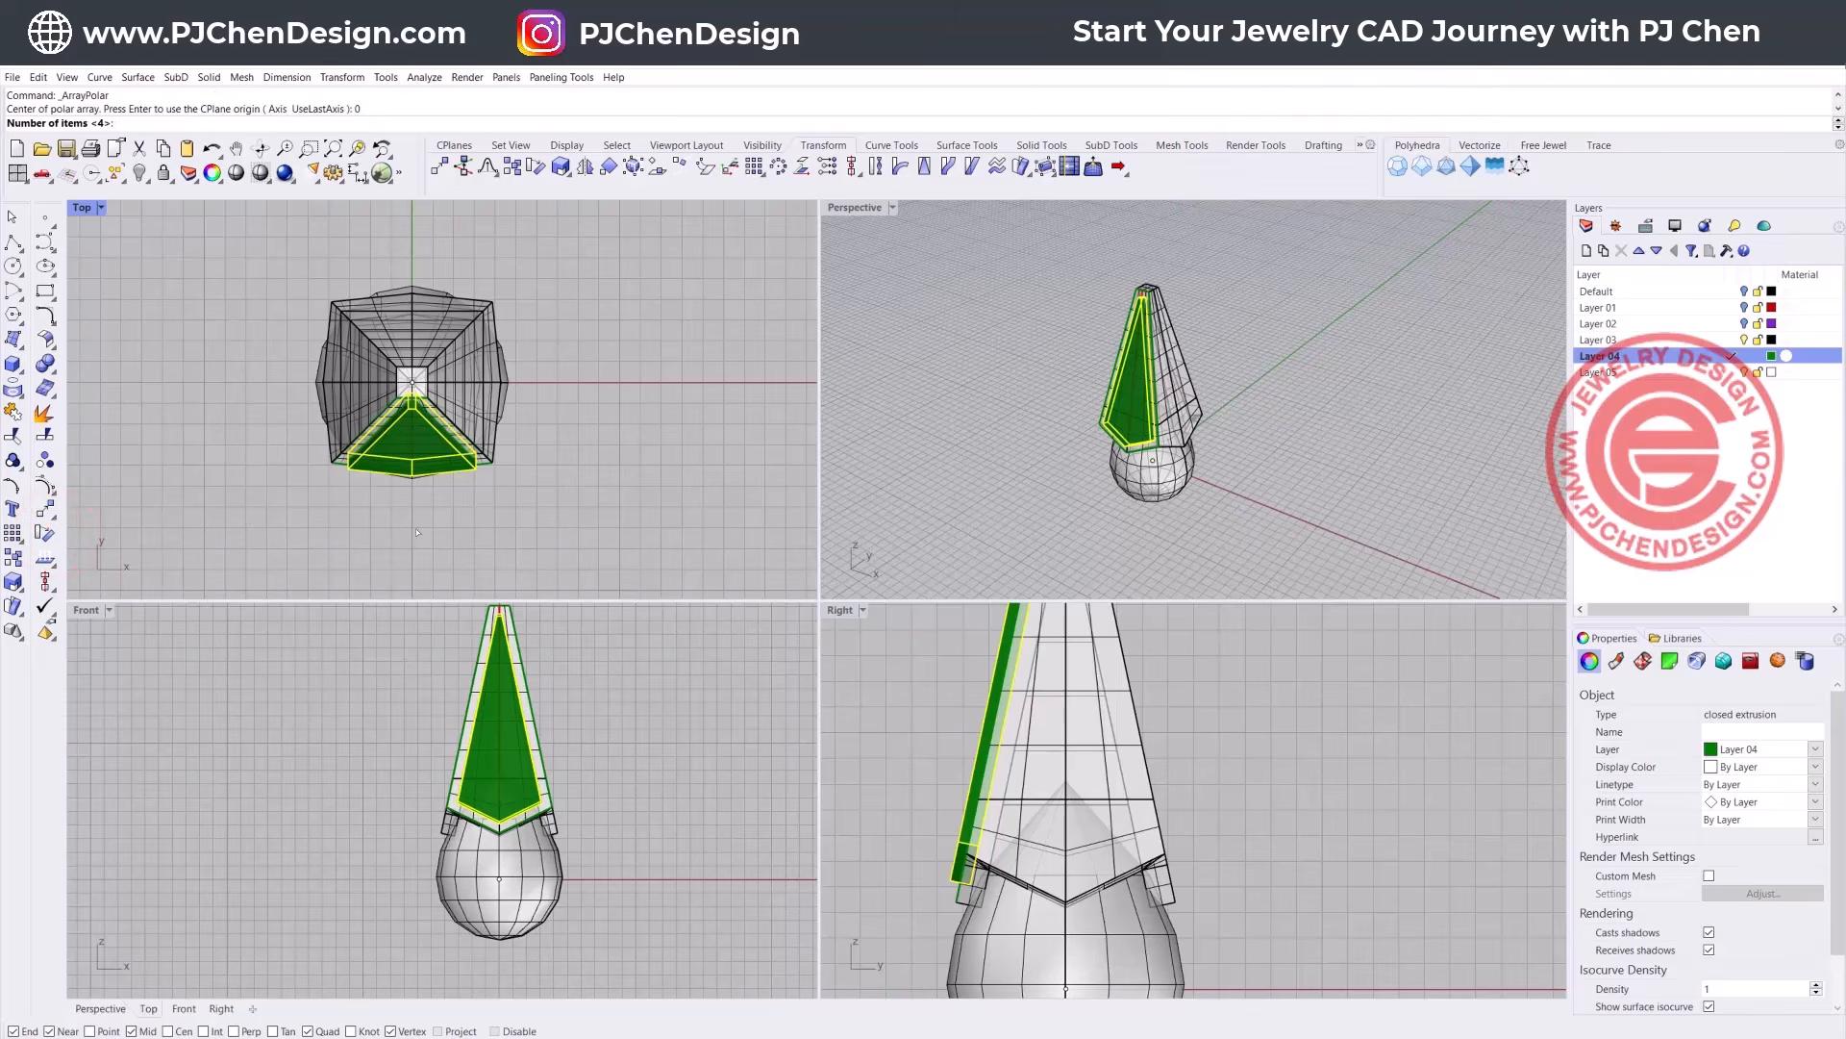
{"action": "key", "text": "Return"}
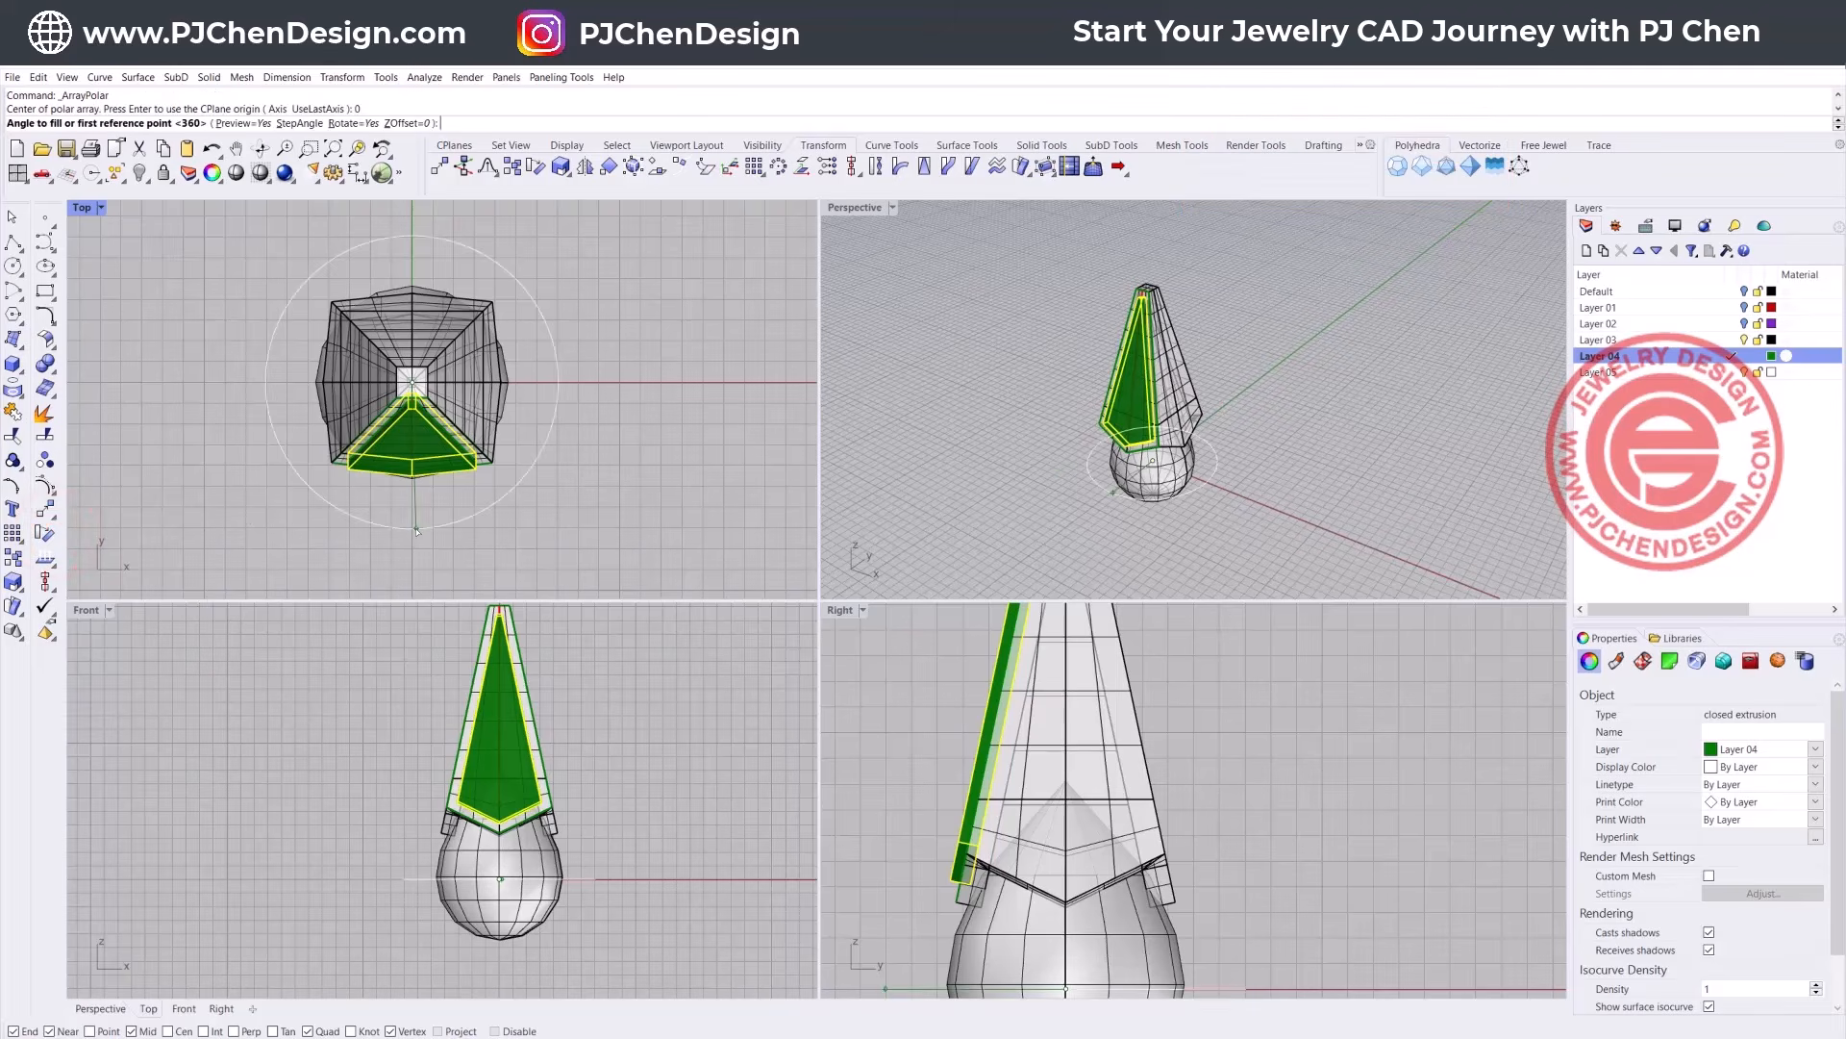
{"action": "key", "text": "Return"}
{"action": "key", "text": "Return"}
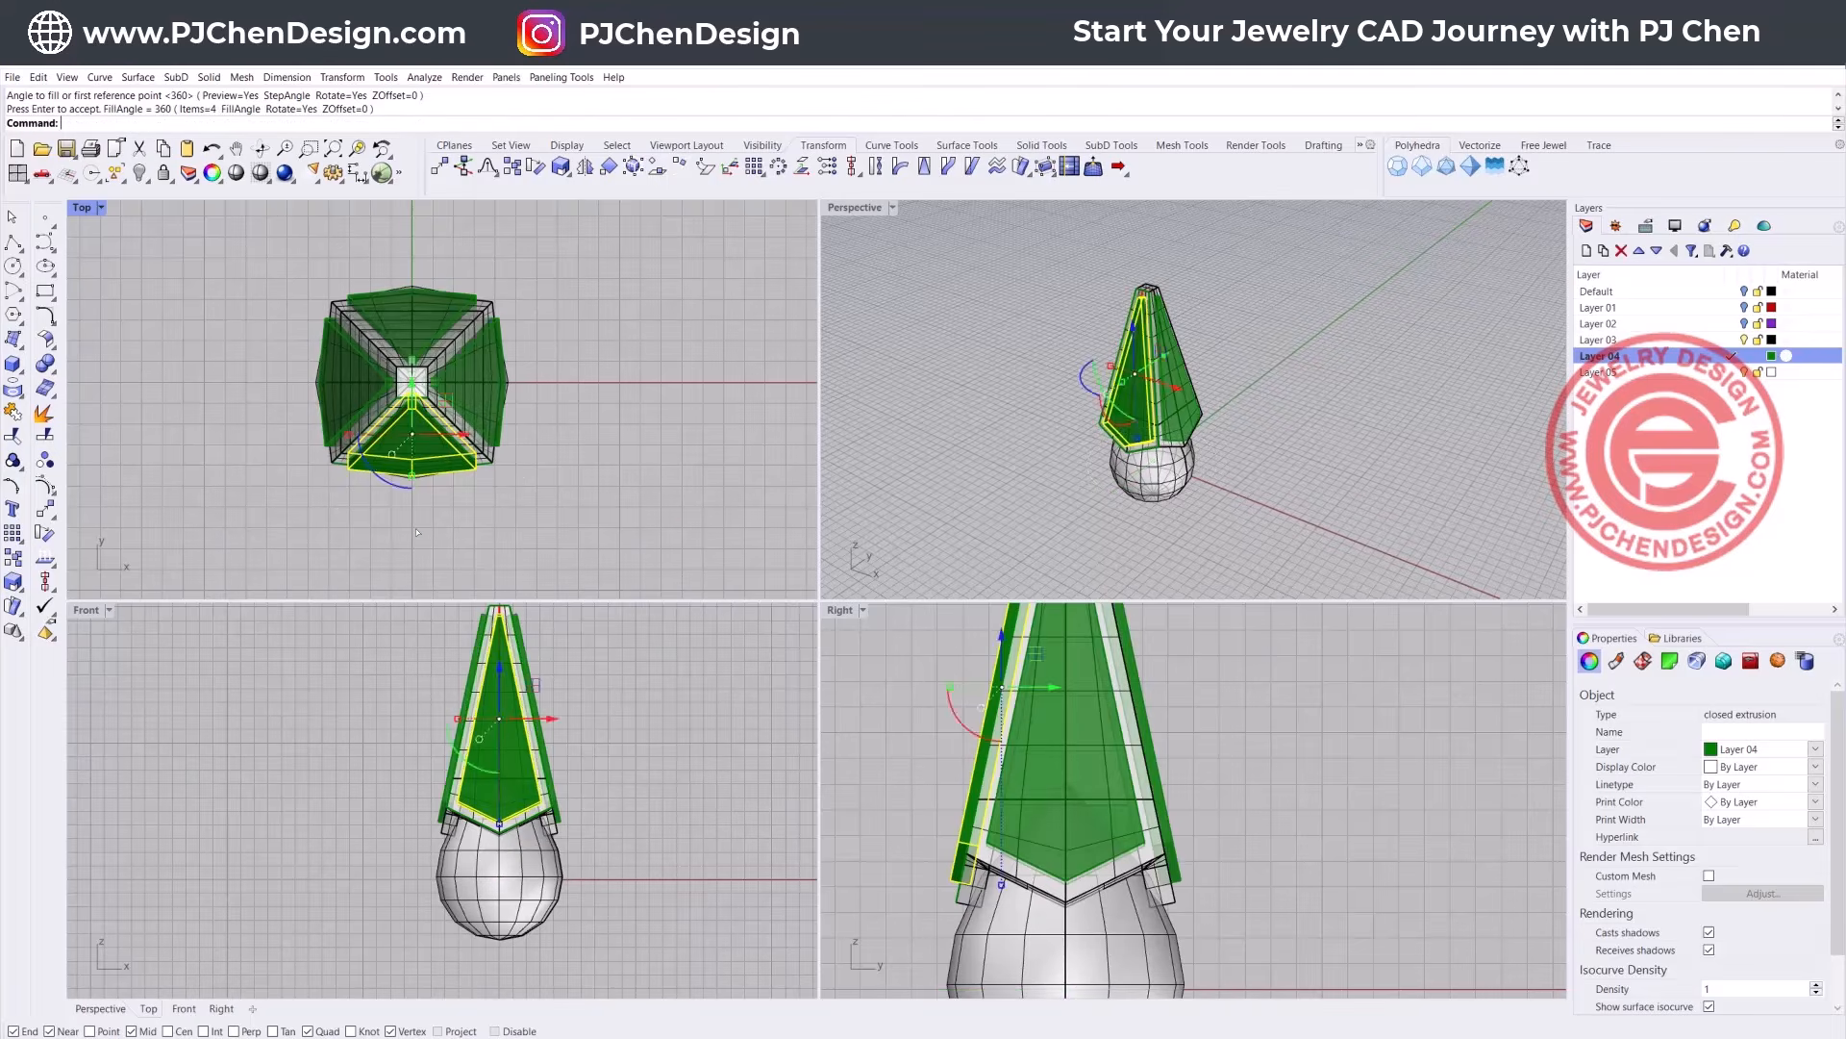
{"action": "left_click", "coordinate": [647, 515]}
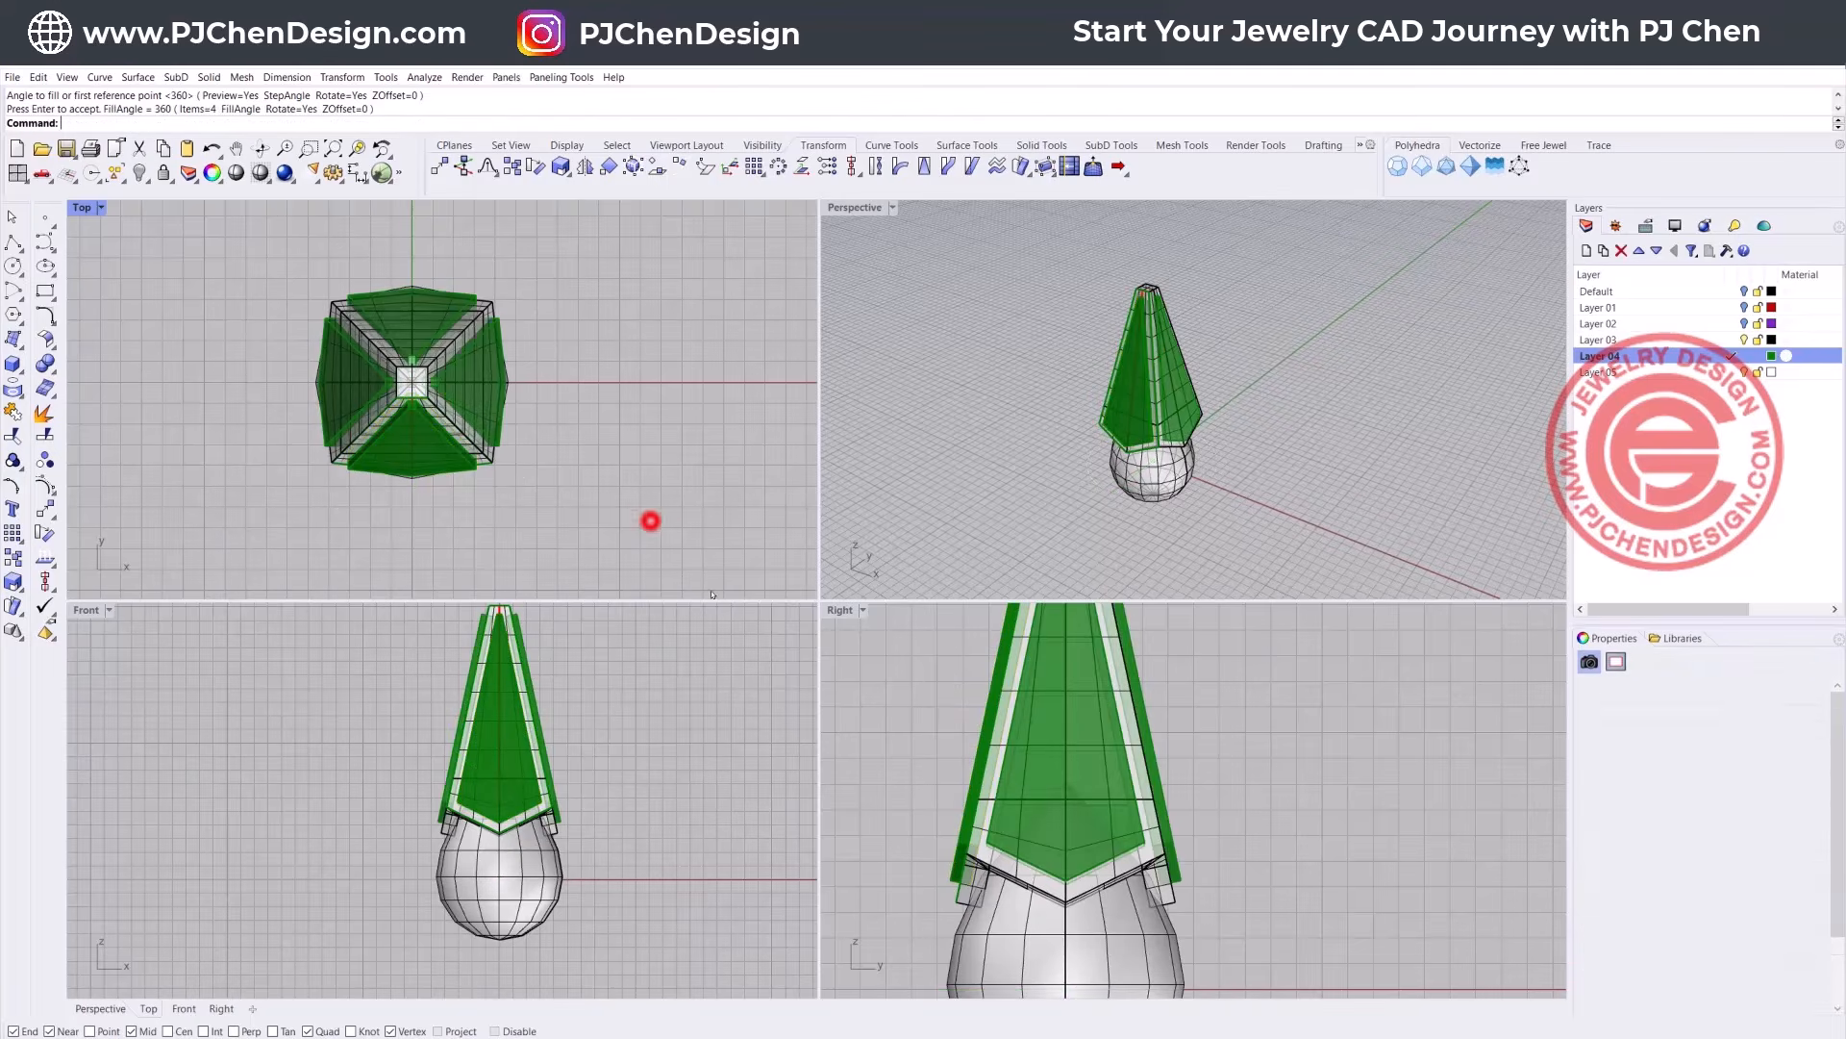
Step: Subtract the four arrayed panels from the thickened cap with Boolean Difference, deleting the input panels
{"action": "left_click", "coordinate": [51, 374]}
{"action": "scroll", "coordinate": [227, 395], "scroll_direction": "up", "scroll_amount": 3}
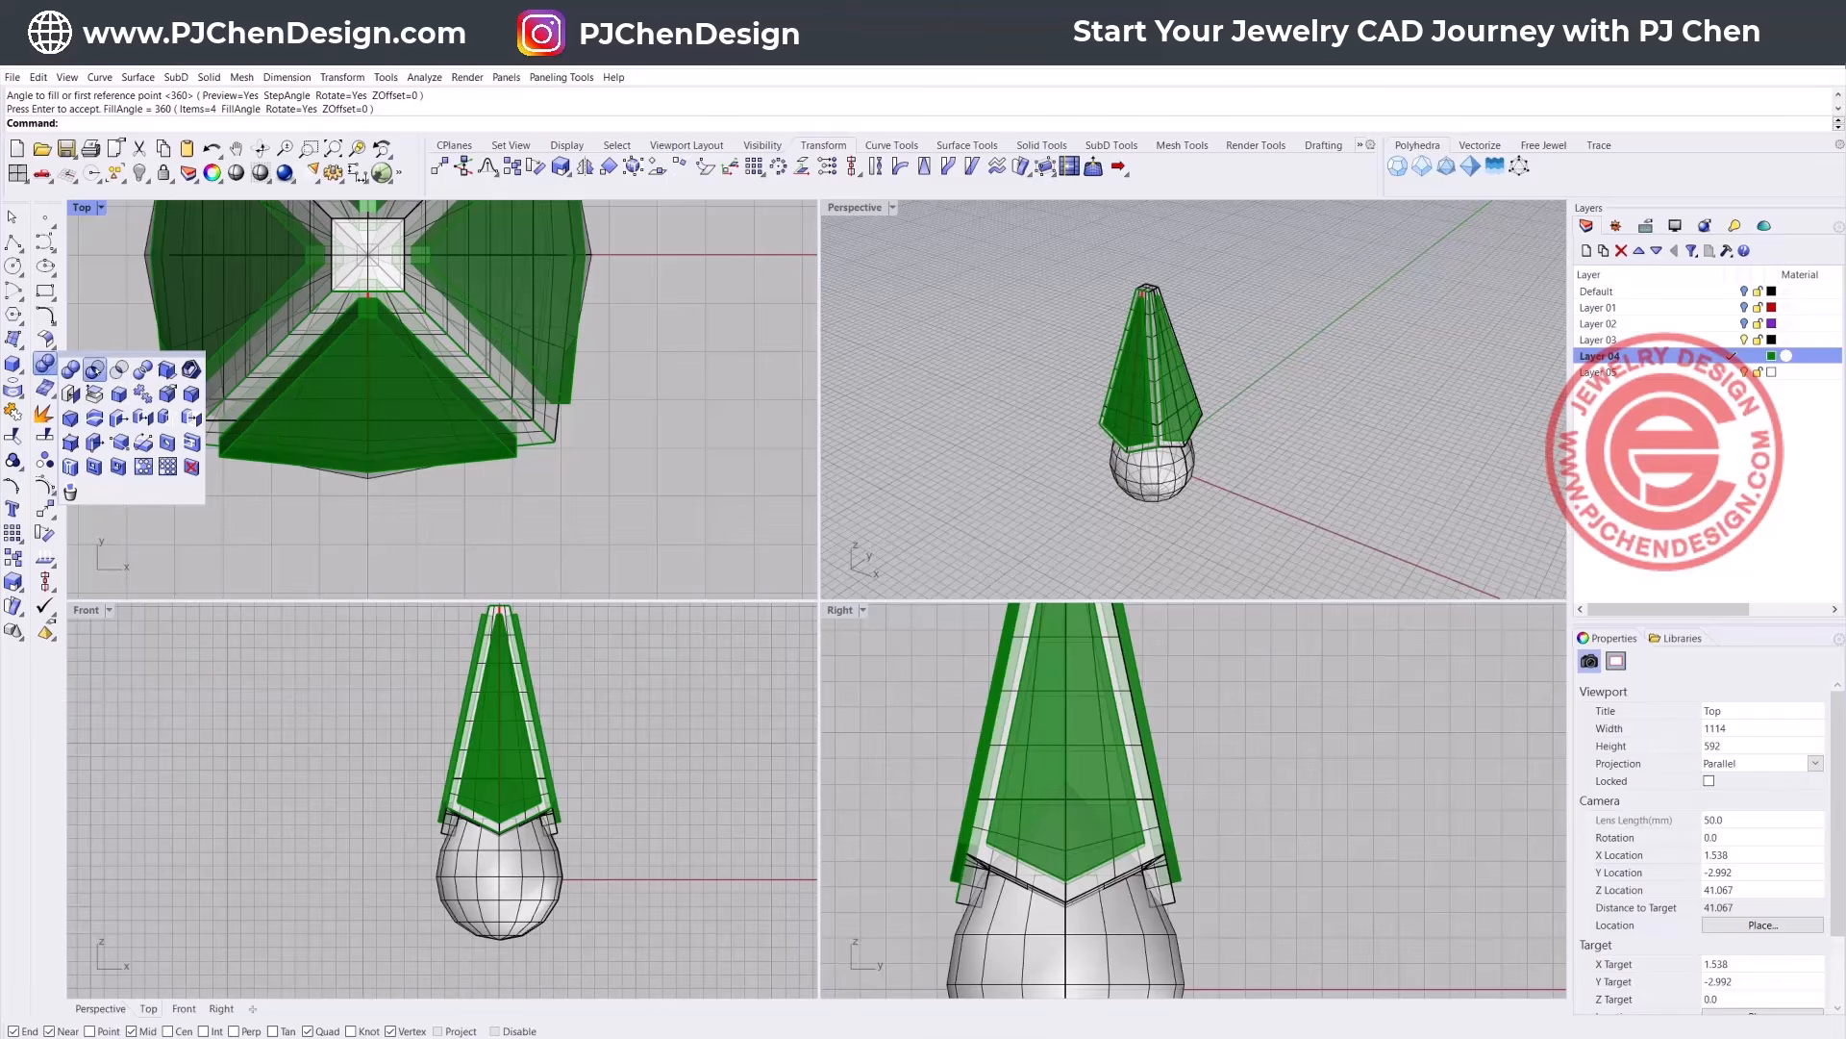
{"action": "left_click", "coordinate": [94, 370]}
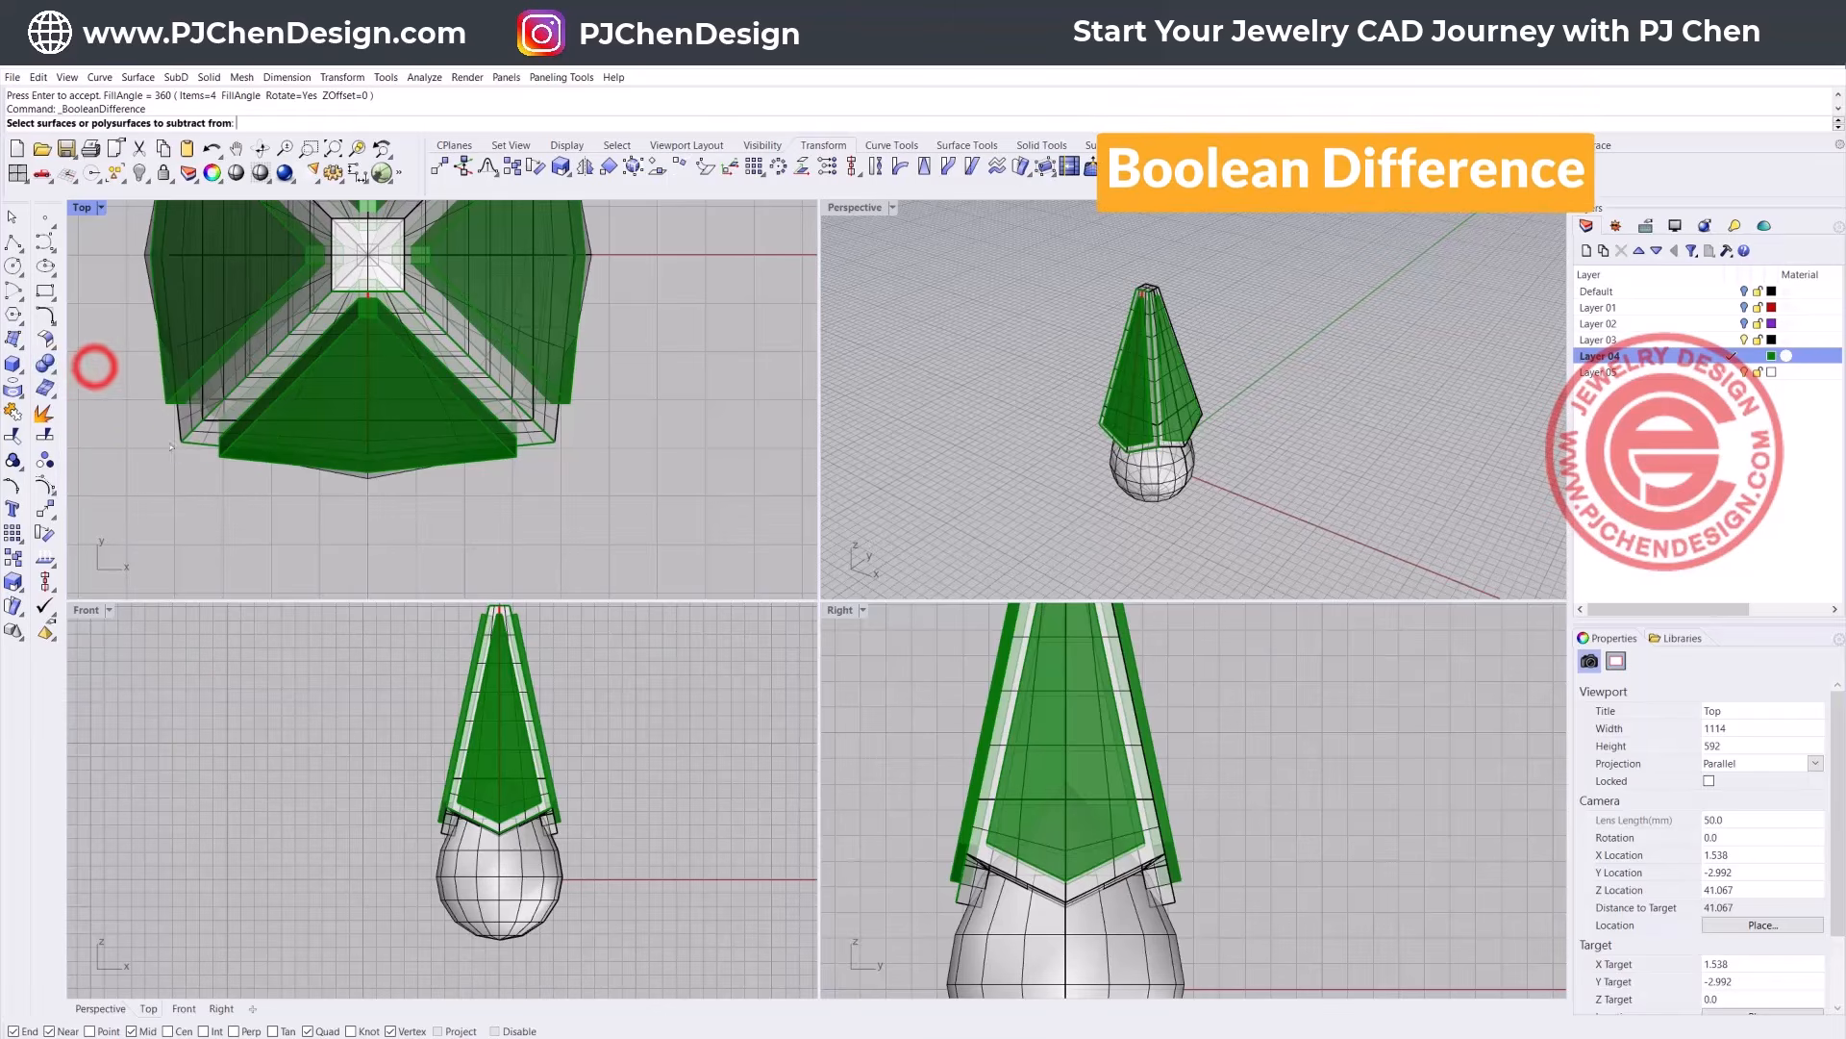
{"action": "left_click", "coordinate": [193, 437]}
{"action": "key", "text": "Return"}
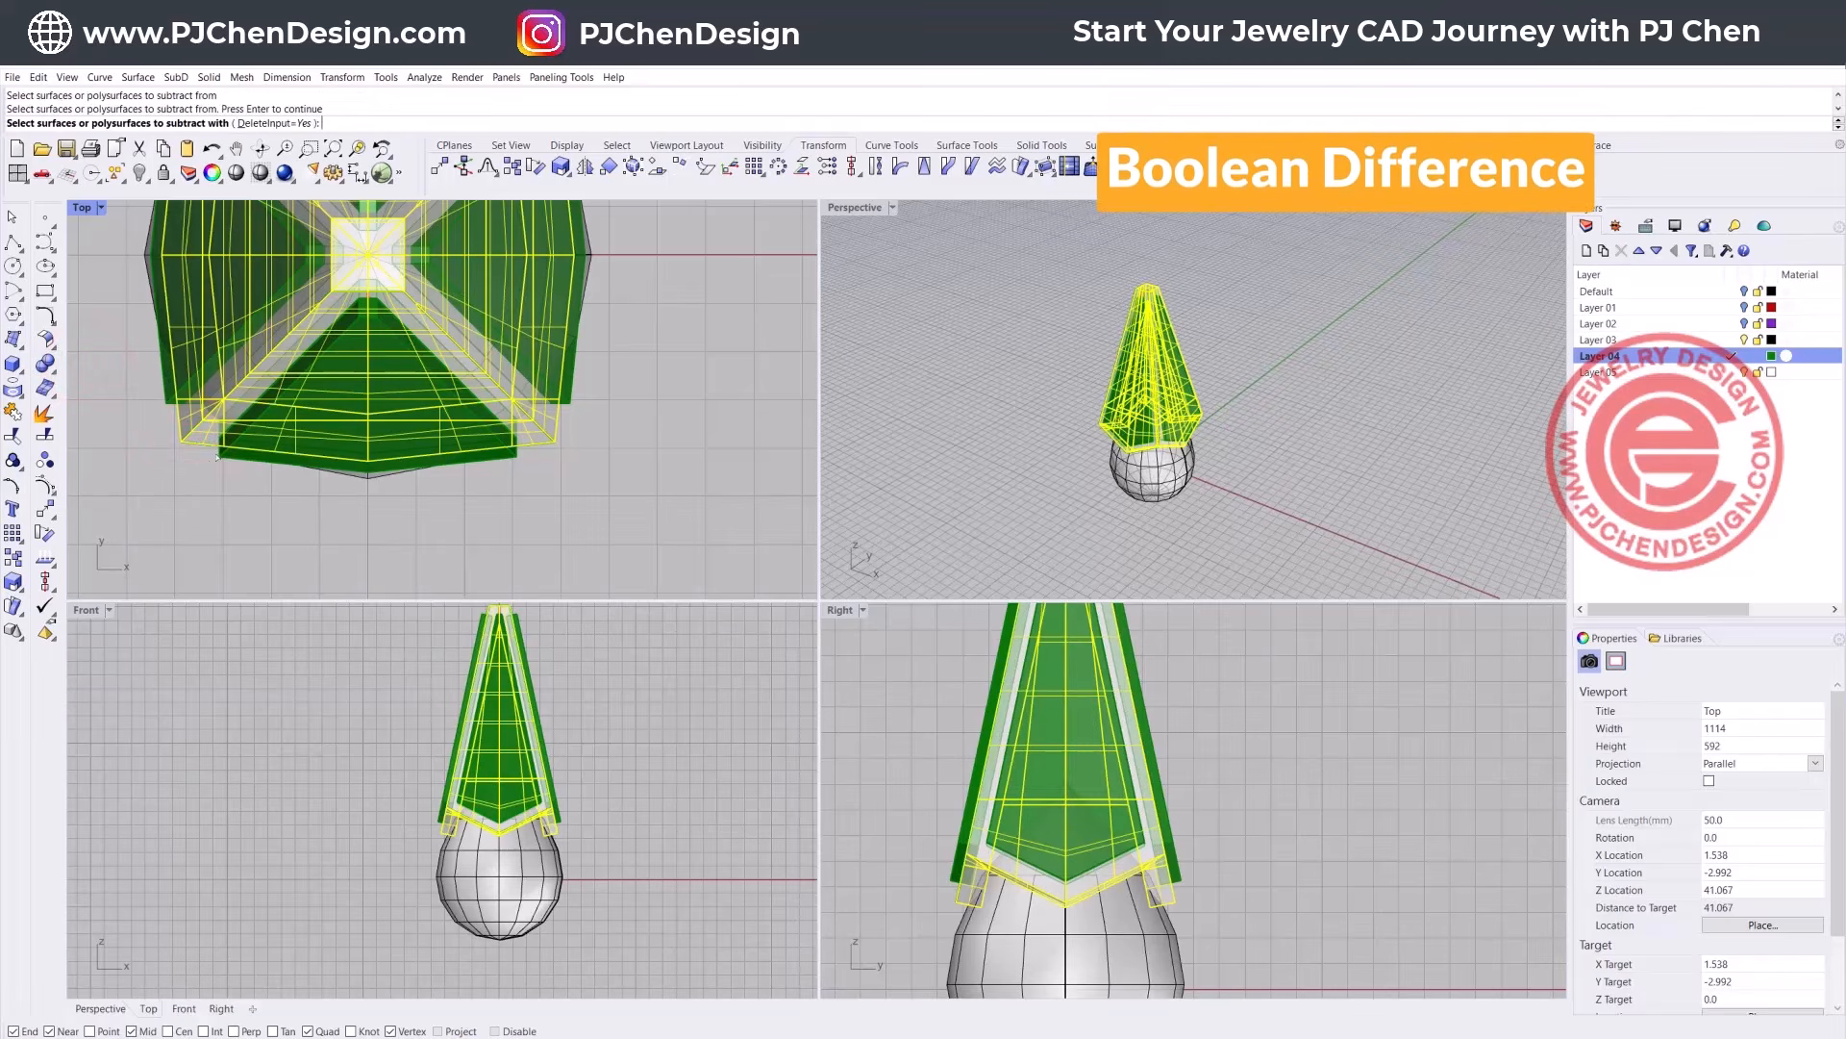
{"action": "left_click", "coordinate": [215, 452]}
{"action": "left_click", "coordinate": [281, 496]}
{"action": "left_click", "coordinate": [166, 379]}
{"action": "scroll", "coordinate": [577, 392], "scroll_direction": "down", "scroll_amount": 5}
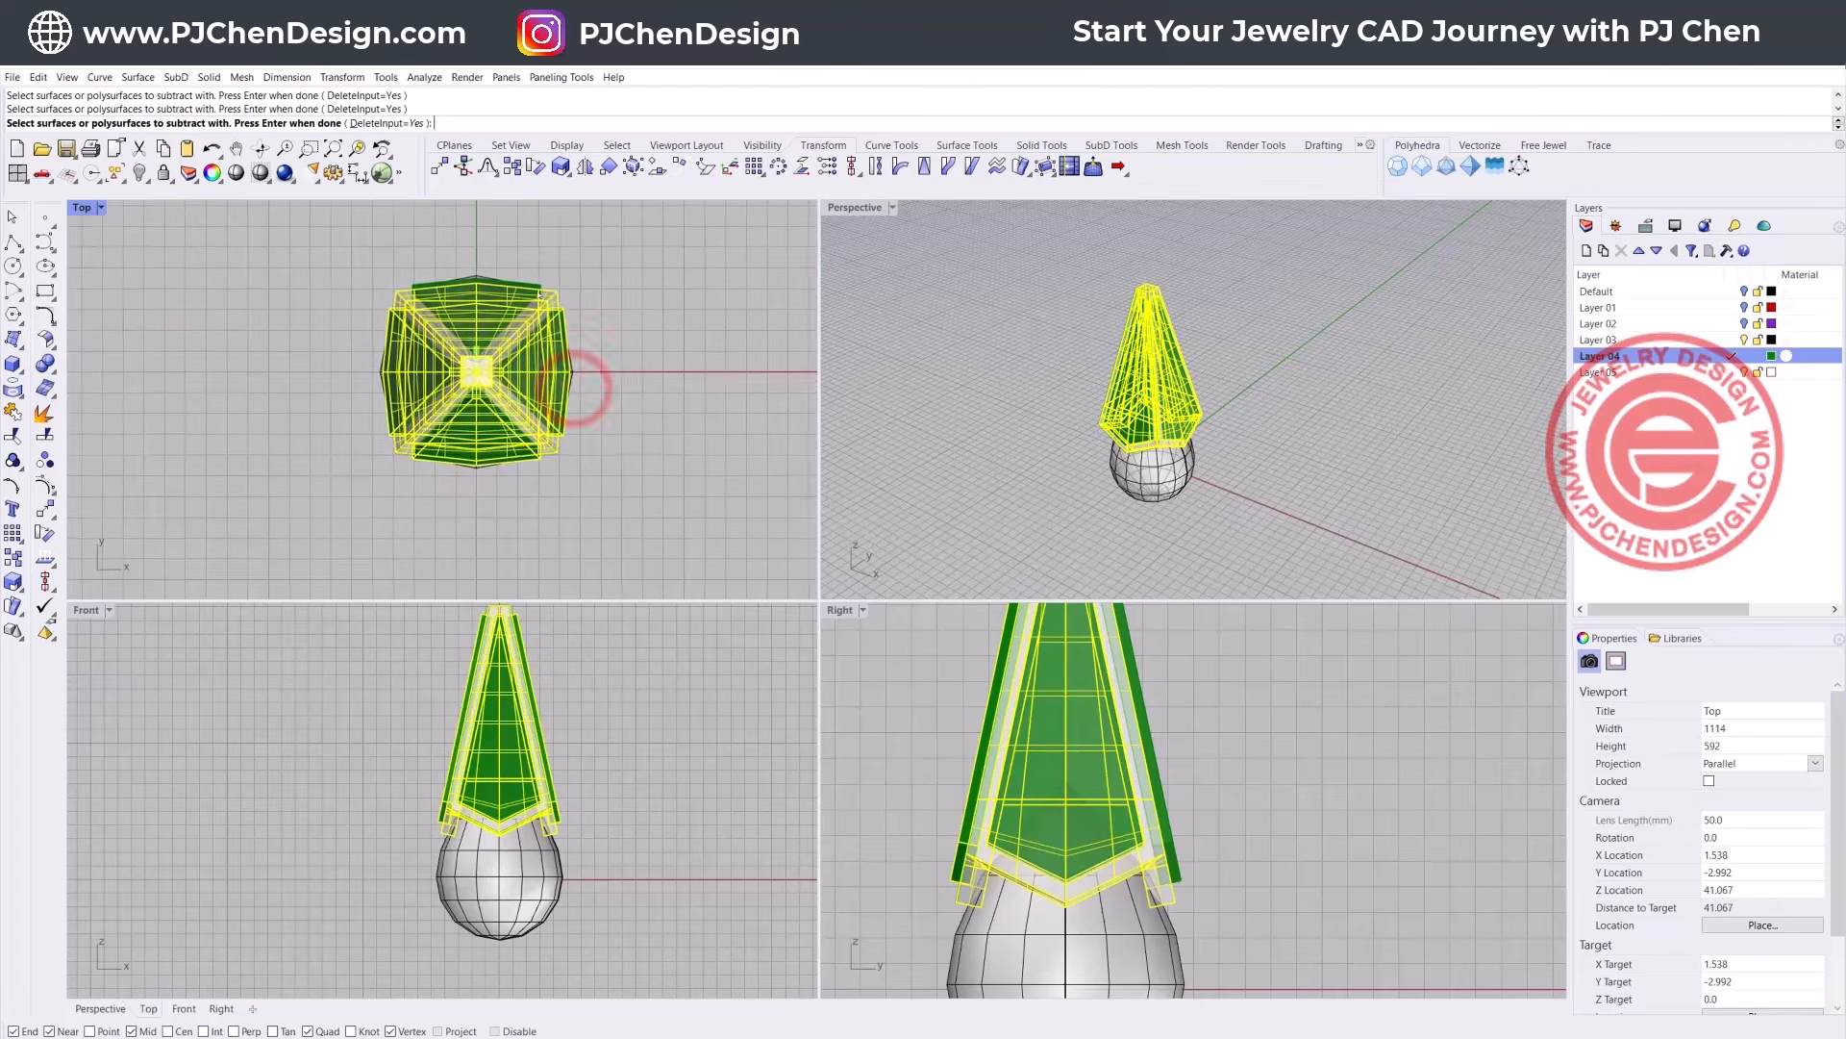
{"action": "scroll", "coordinate": [539, 288], "scroll_direction": "up", "scroll_amount": 4}
{"action": "right_click", "coordinate": [540, 291]}
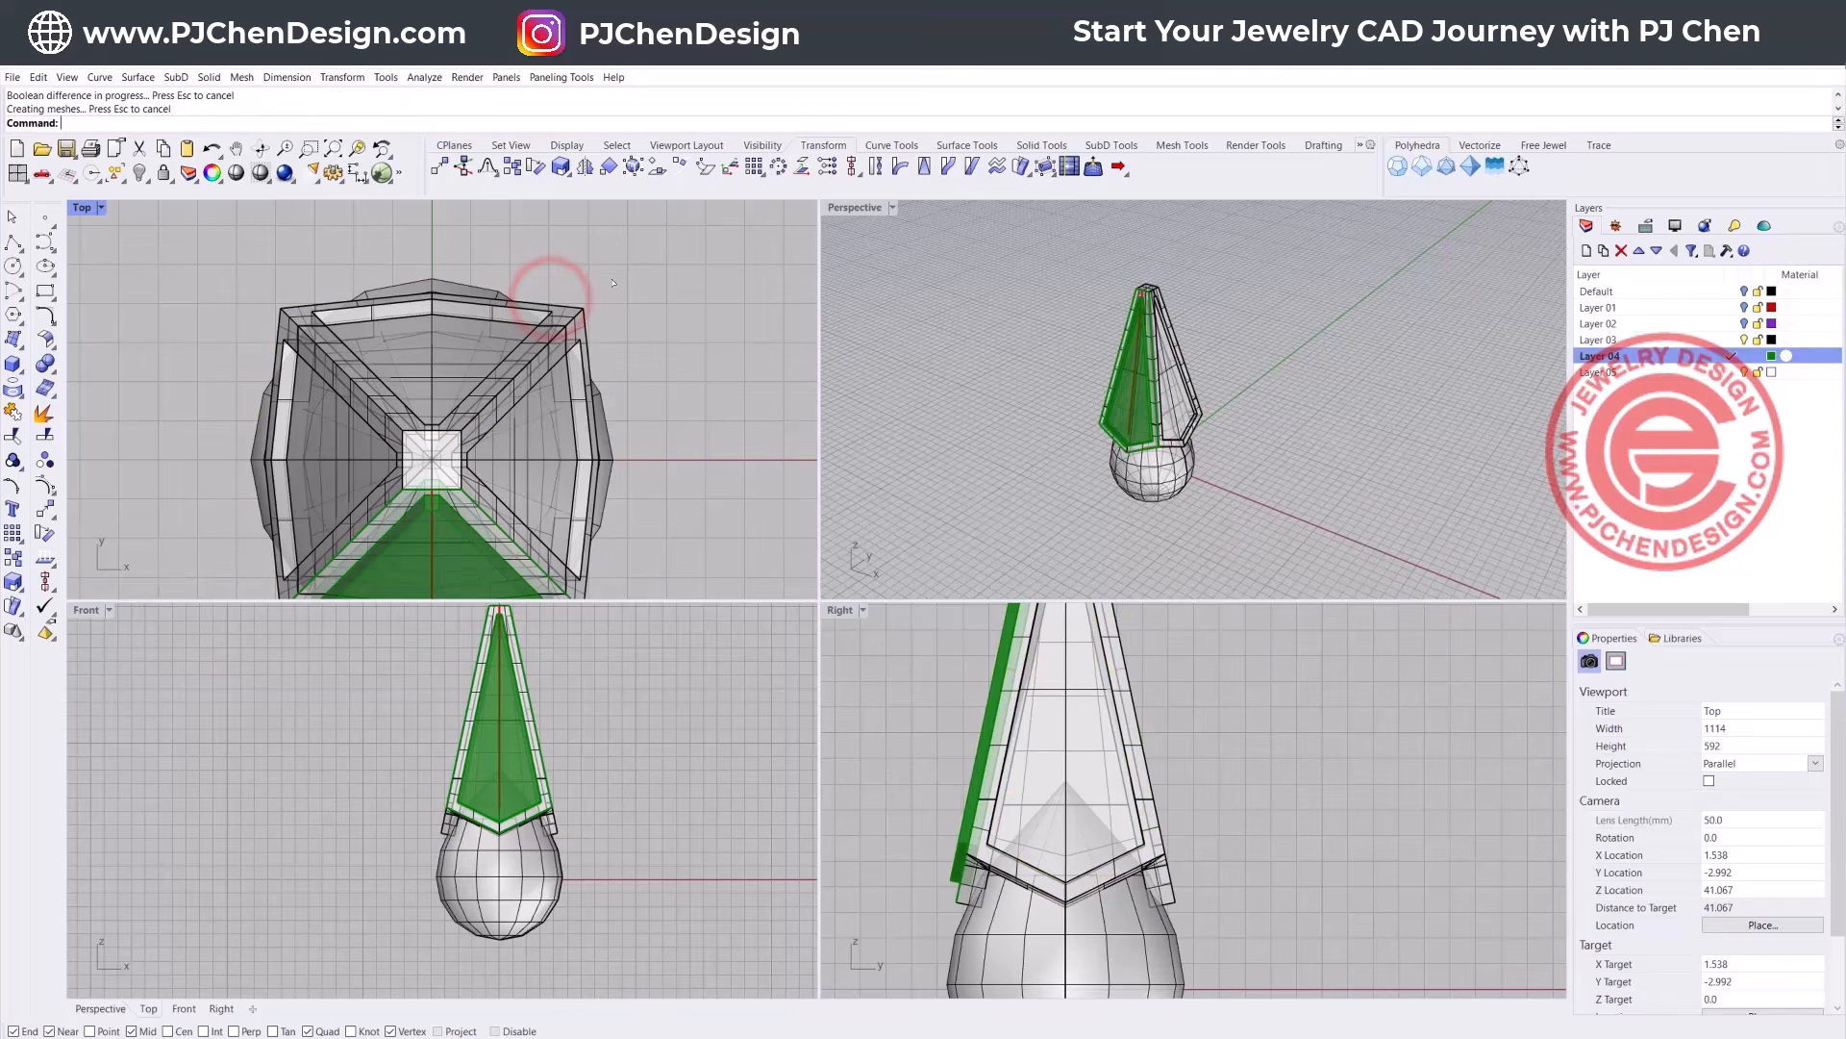
Step: Delete the leftover duplicate panel extrusion on the cap's front face
{"action": "right_click_drag", "start_coordinate": [520, 527], "coordinate": [490, 433]}
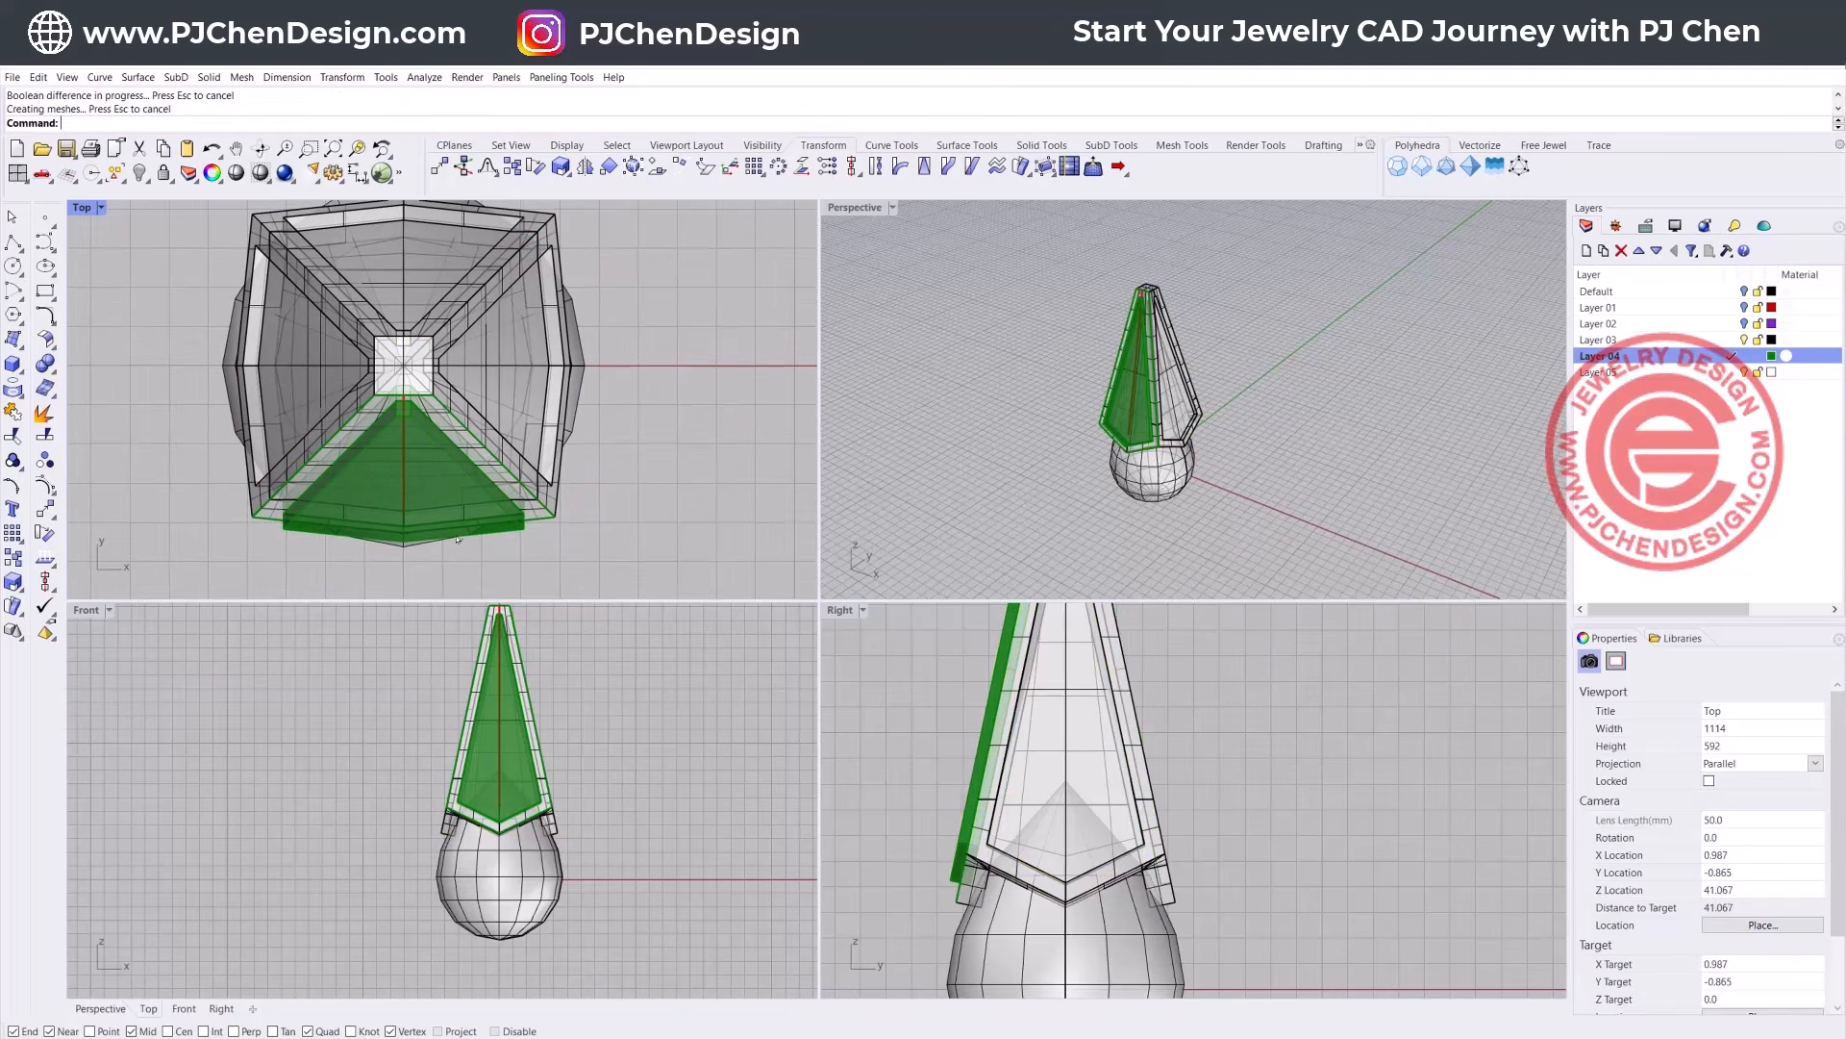
{"action": "left_click", "coordinate": [520, 526]}
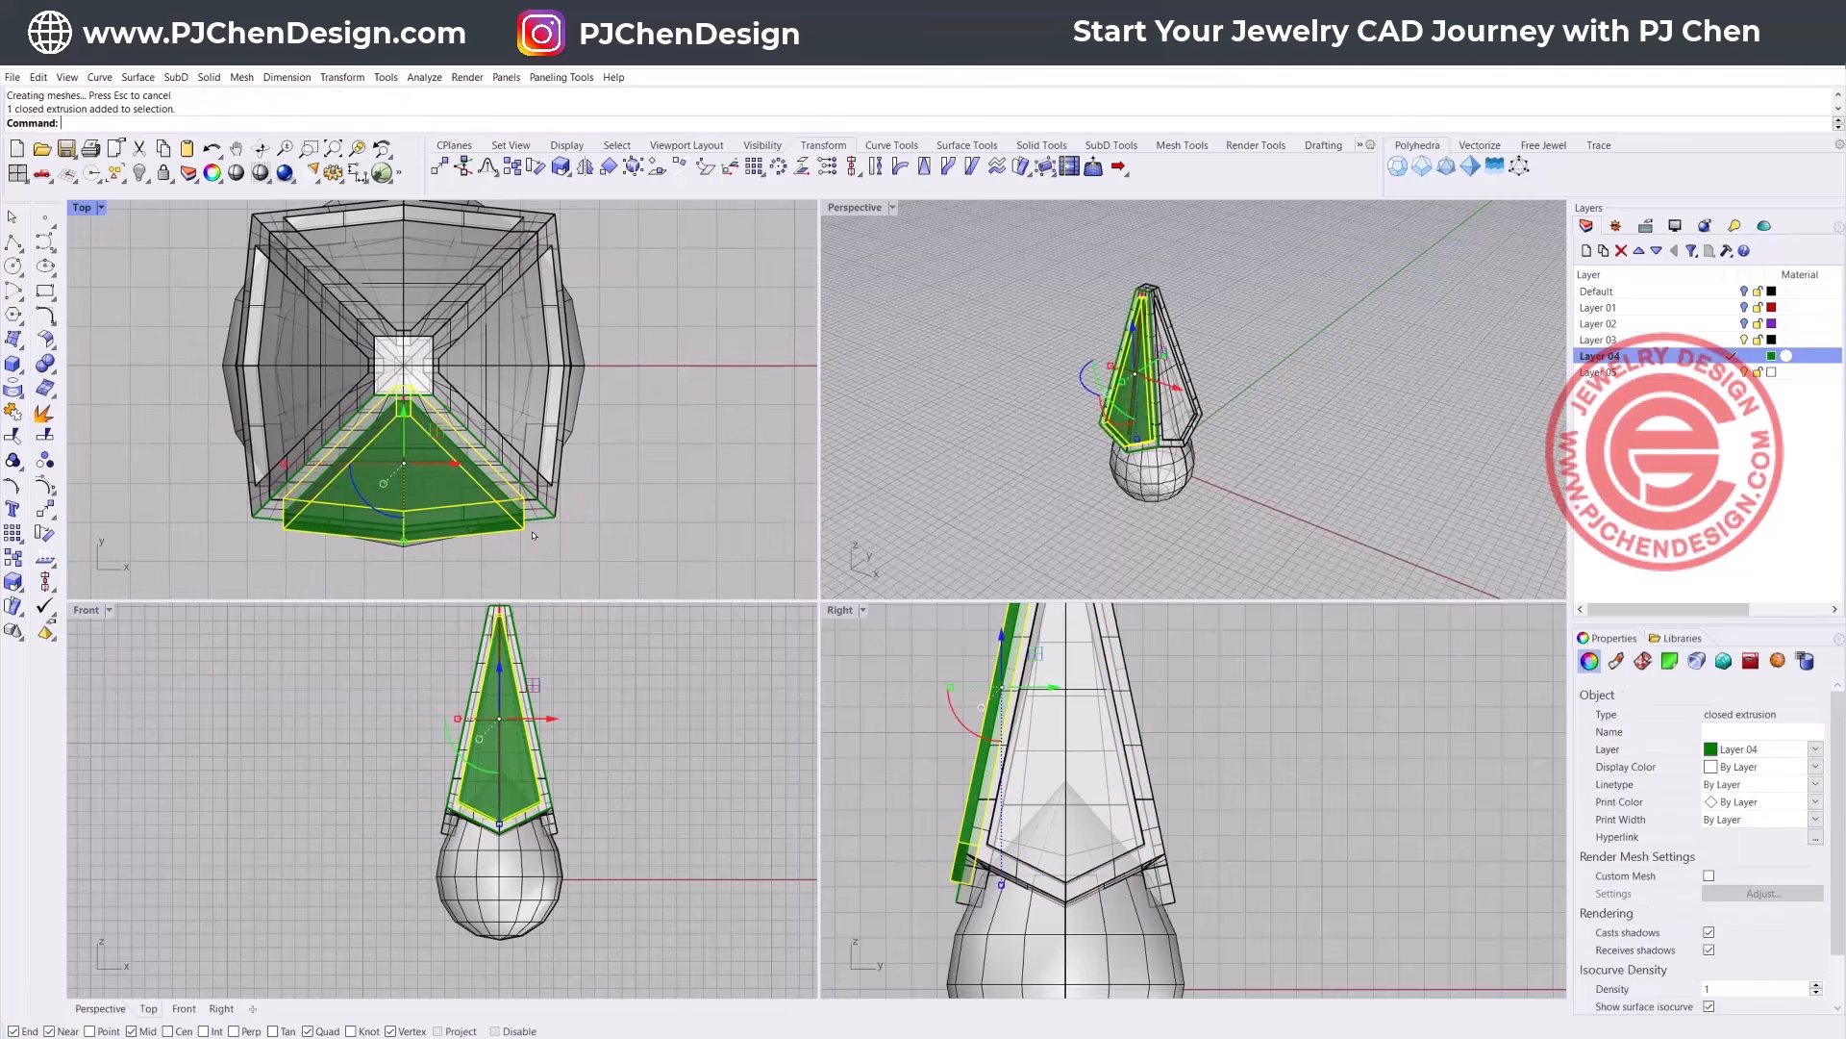
{"action": "key", "text": "Delete"}
{"action": "scroll", "coordinate": [1009, 431], "scroll_direction": "up", "scroll_amount": 6}
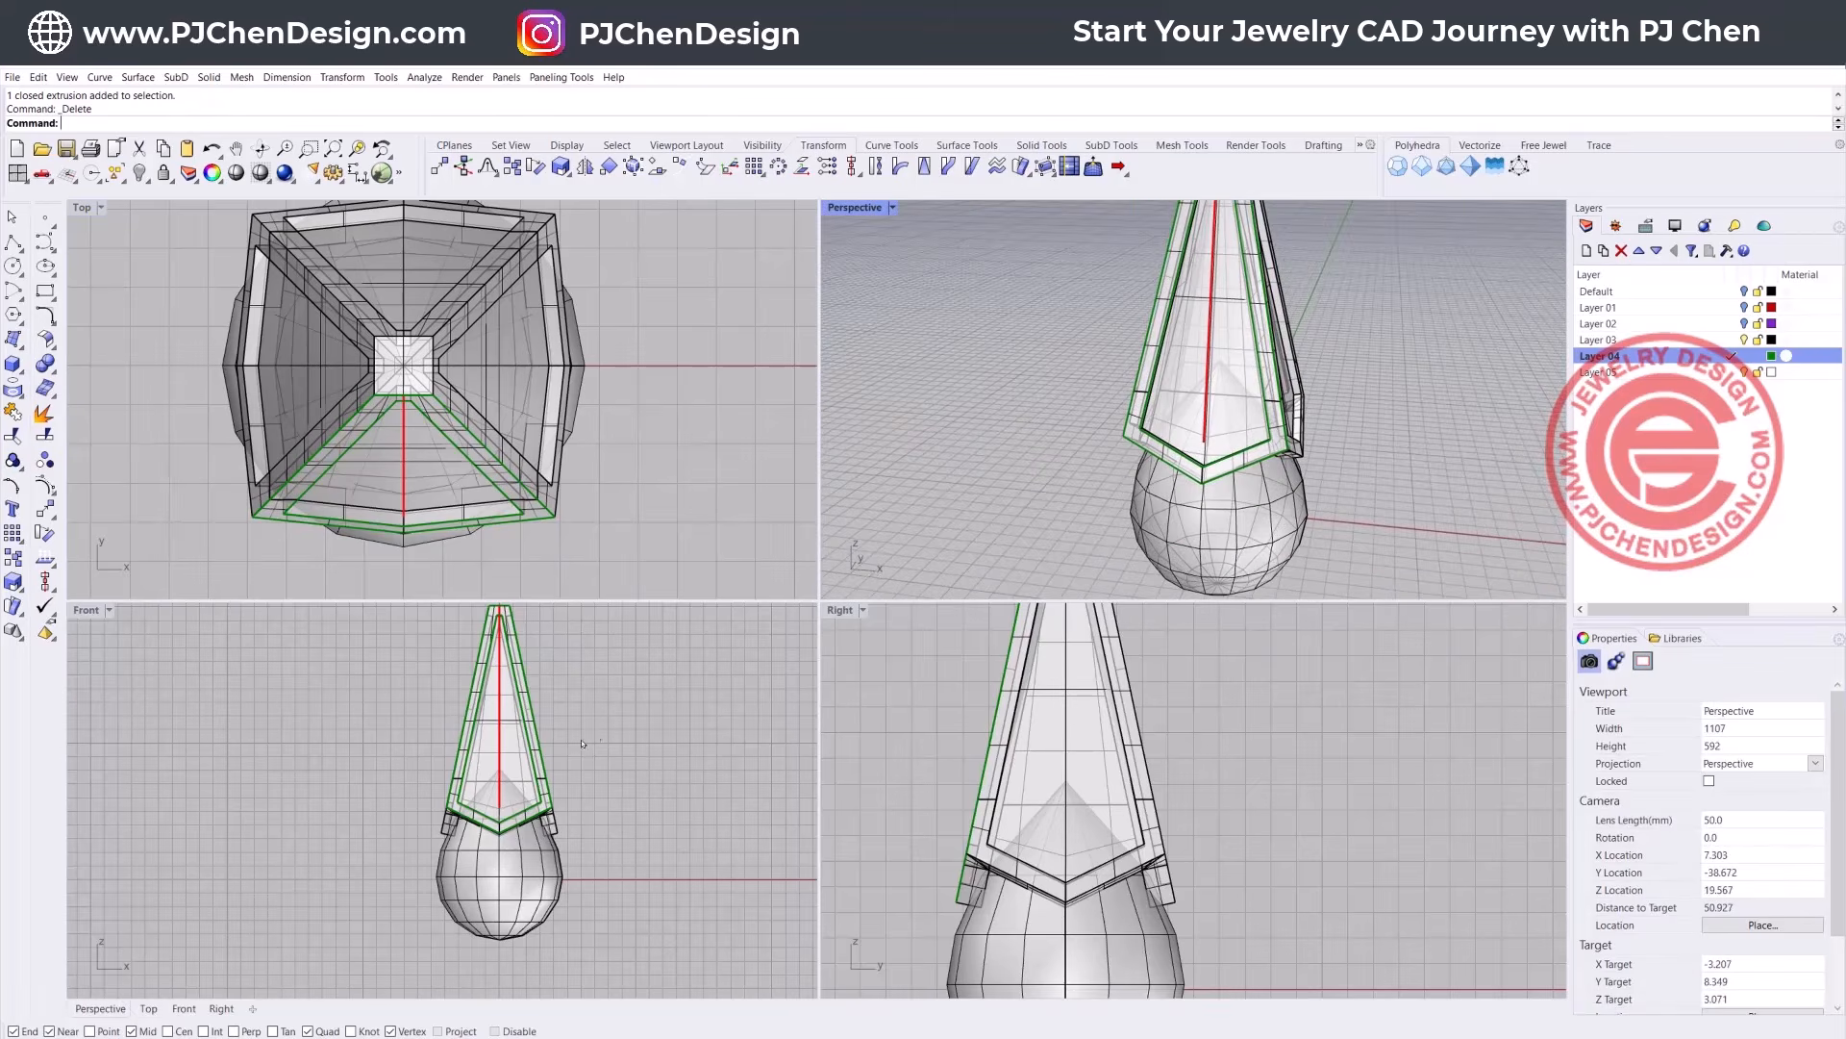
{"action": "right_click_drag", "start_coordinate": [598, 737], "coordinate": [551, 829]}
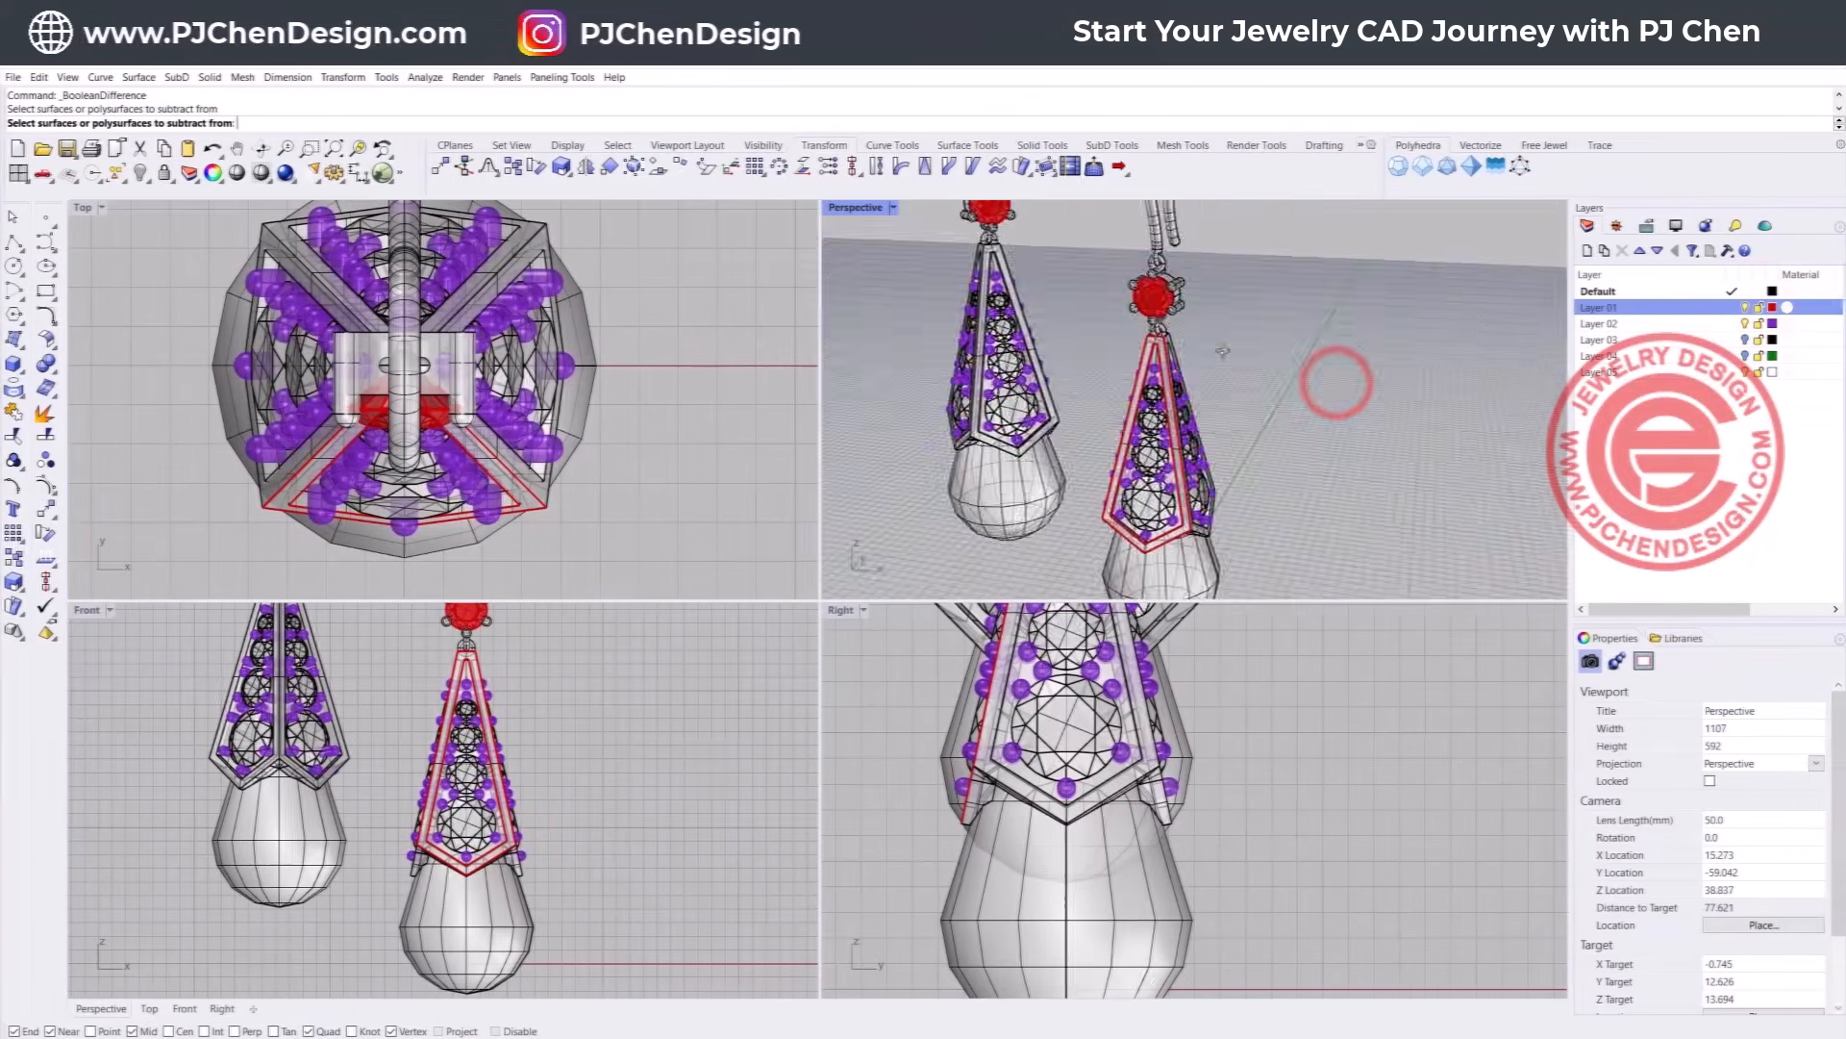
Step: Draw an open, hook-shaped degree 3 control point curve beside the earring in the maximized Right view
{"action": "right_click_drag", "start_coordinate": [1327, 380], "coordinate": [1154, 386]}
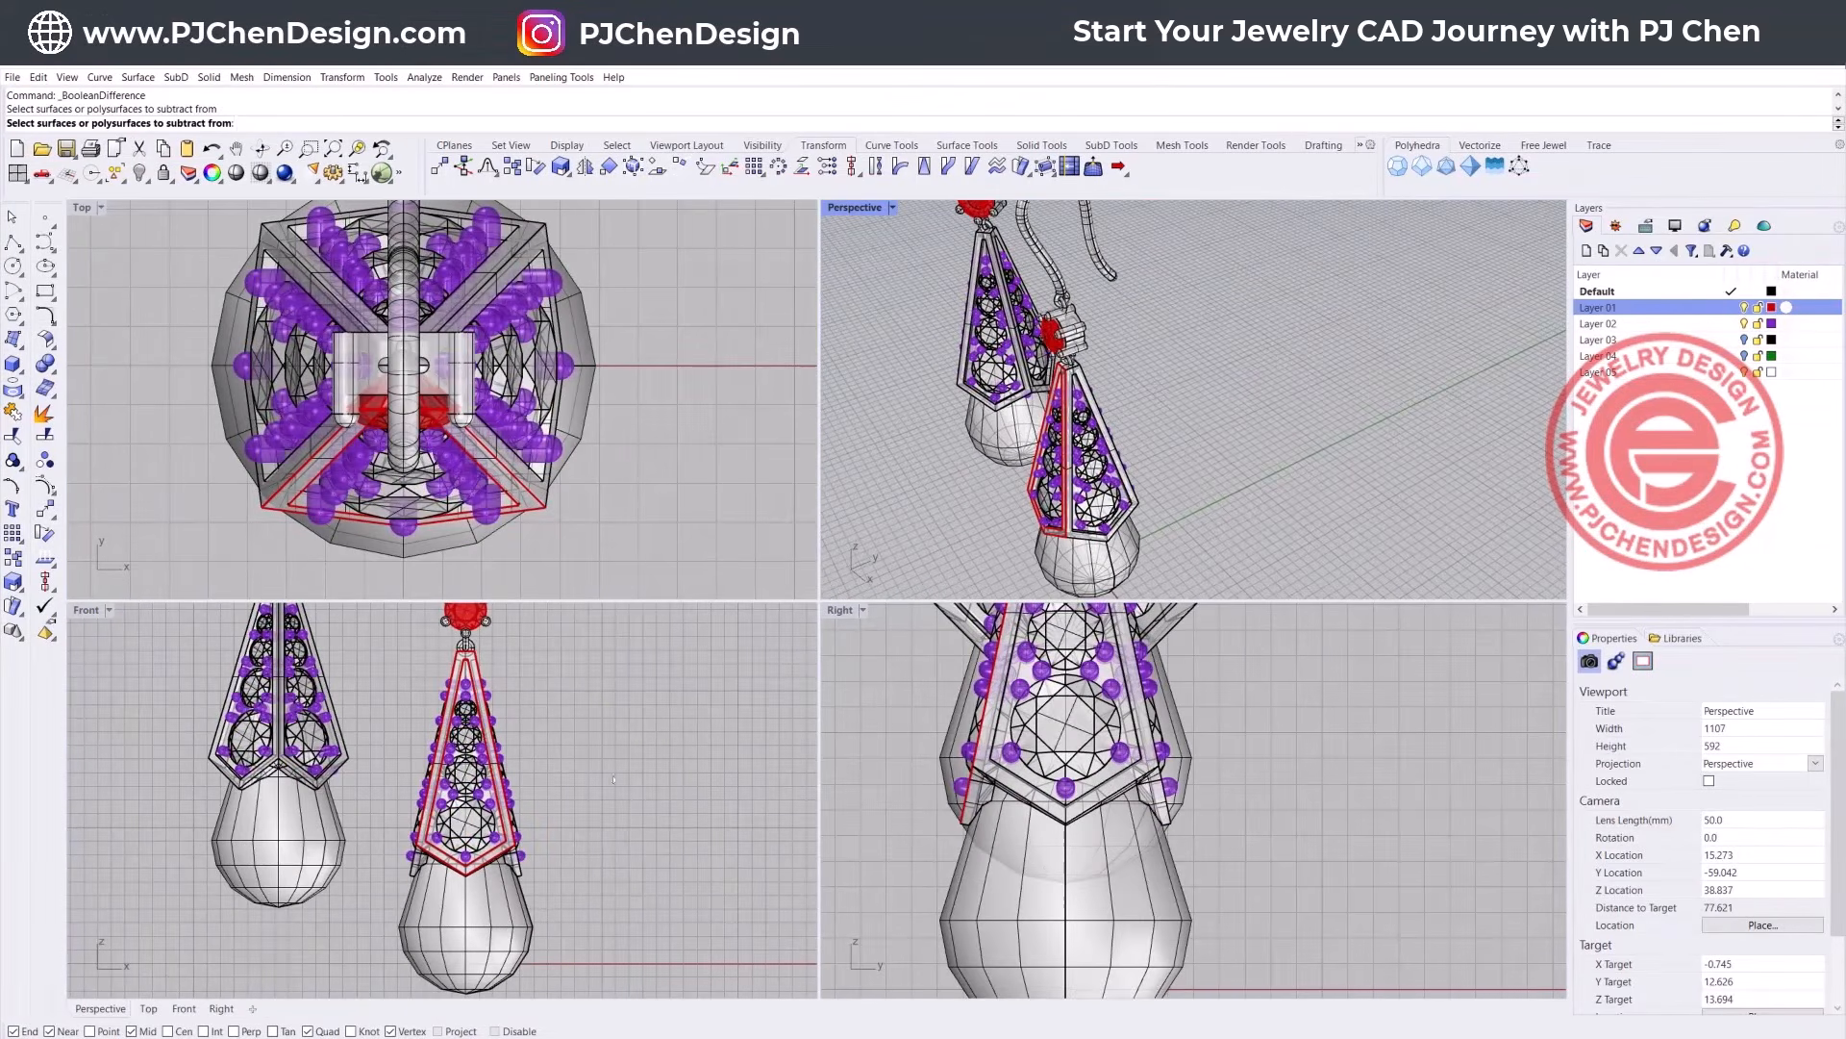
{"action": "scroll", "coordinate": [614, 779], "scroll_direction": "down", "scroll_amount": 5}
{"action": "scroll", "coordinate": [1279, 914], "scroll_direction": "down", "scroll_amount": 6}
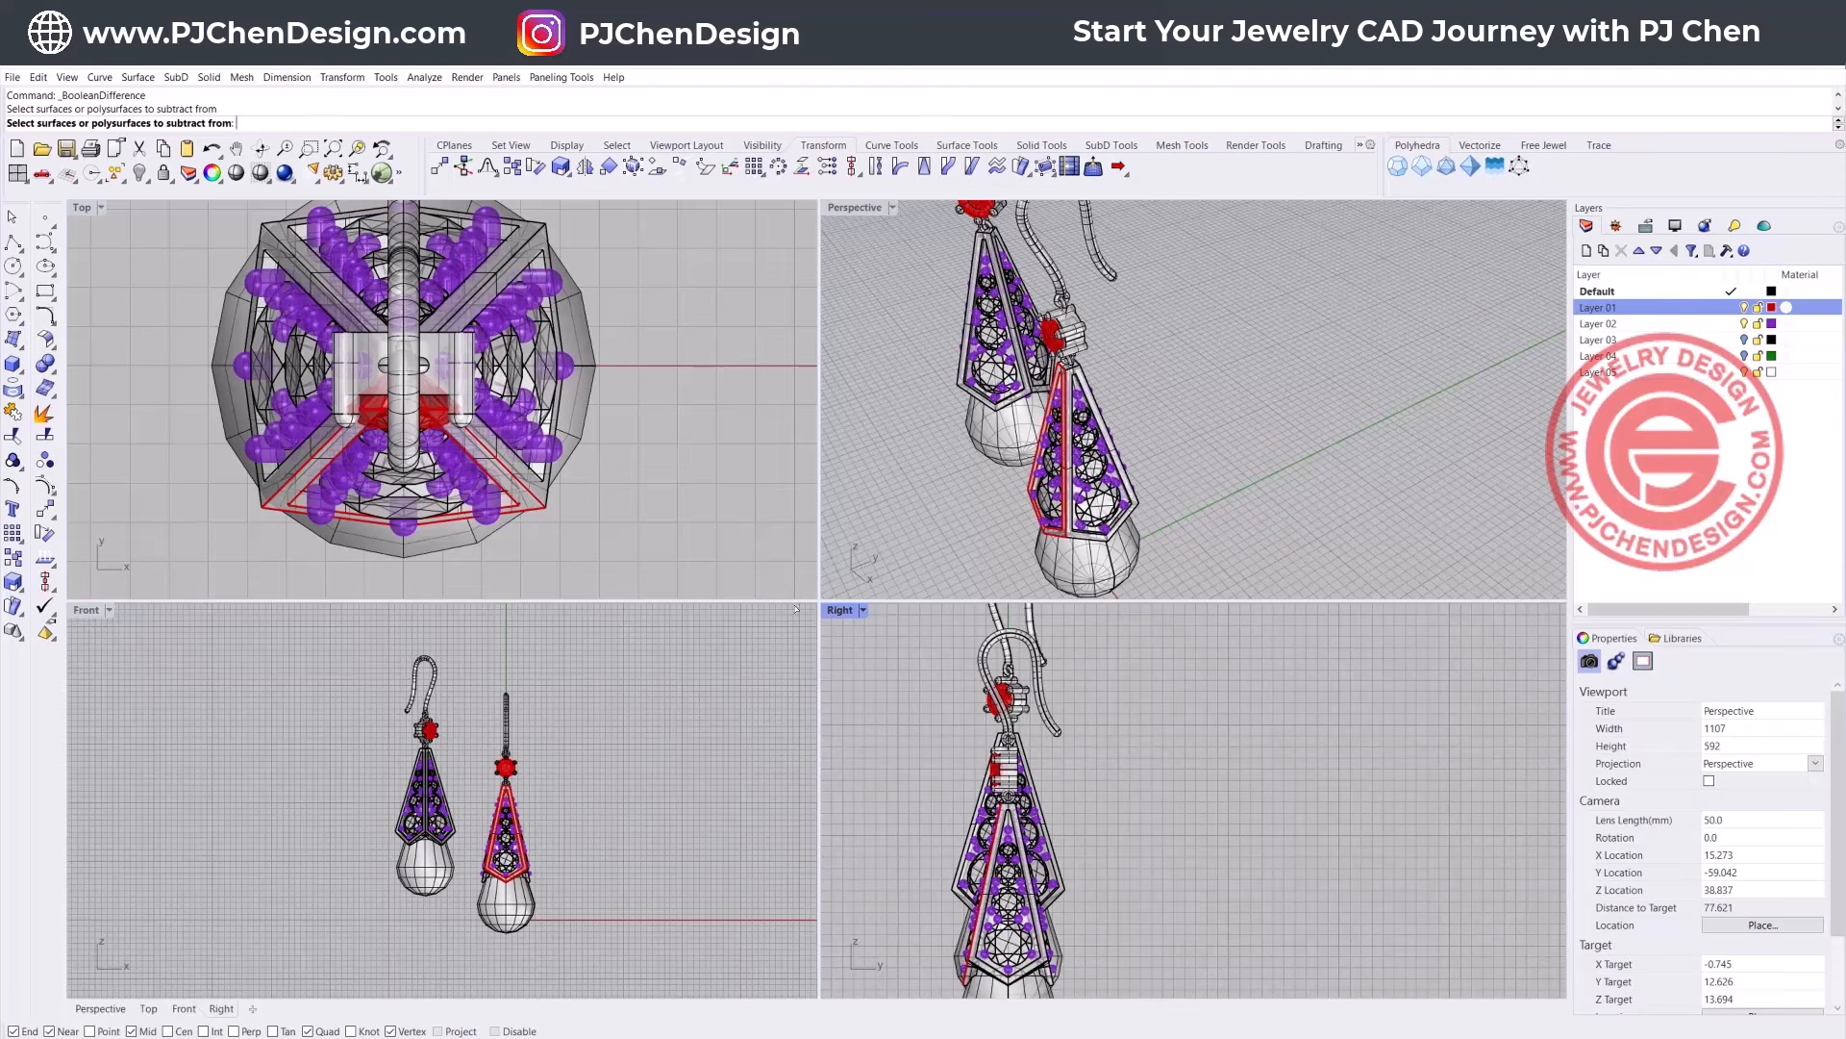
{"action": "double_click", "coordinate": [841, 611]}
{"action": "scroll", "coordinate": [845, 612], "scroll_direction": "down", "scroll_amount": 4}
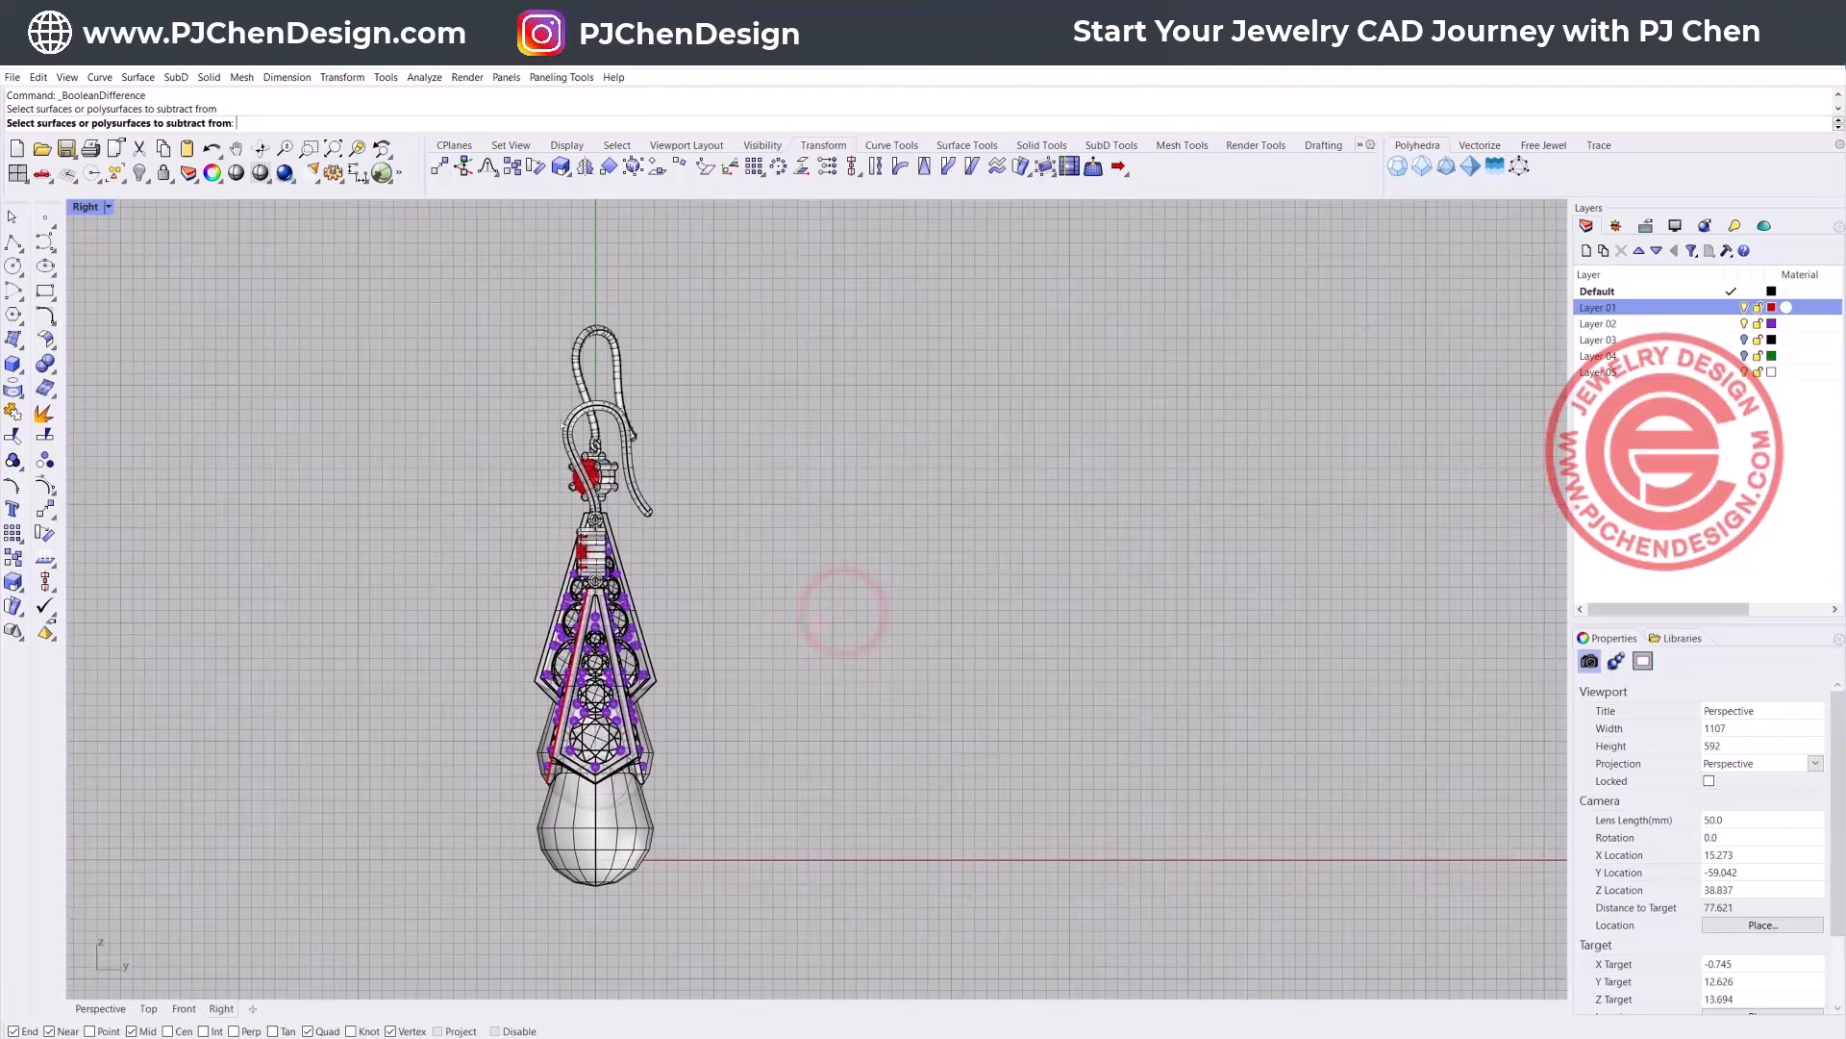
{"action": "left_click", "coordinate": [45, 241]}
{"action": "left_click", "coordinate": [777, 530]}
{"action": "left_click", "coordinate": [780, 446]}
{"action": "left_click", "coordinate": [804, 423]}
{"action": "left_click", "coordinate": [856, 453]}
{"action": "left_click", "coordinate": [850, 507]}
{"action": "key", "text": "Return"}
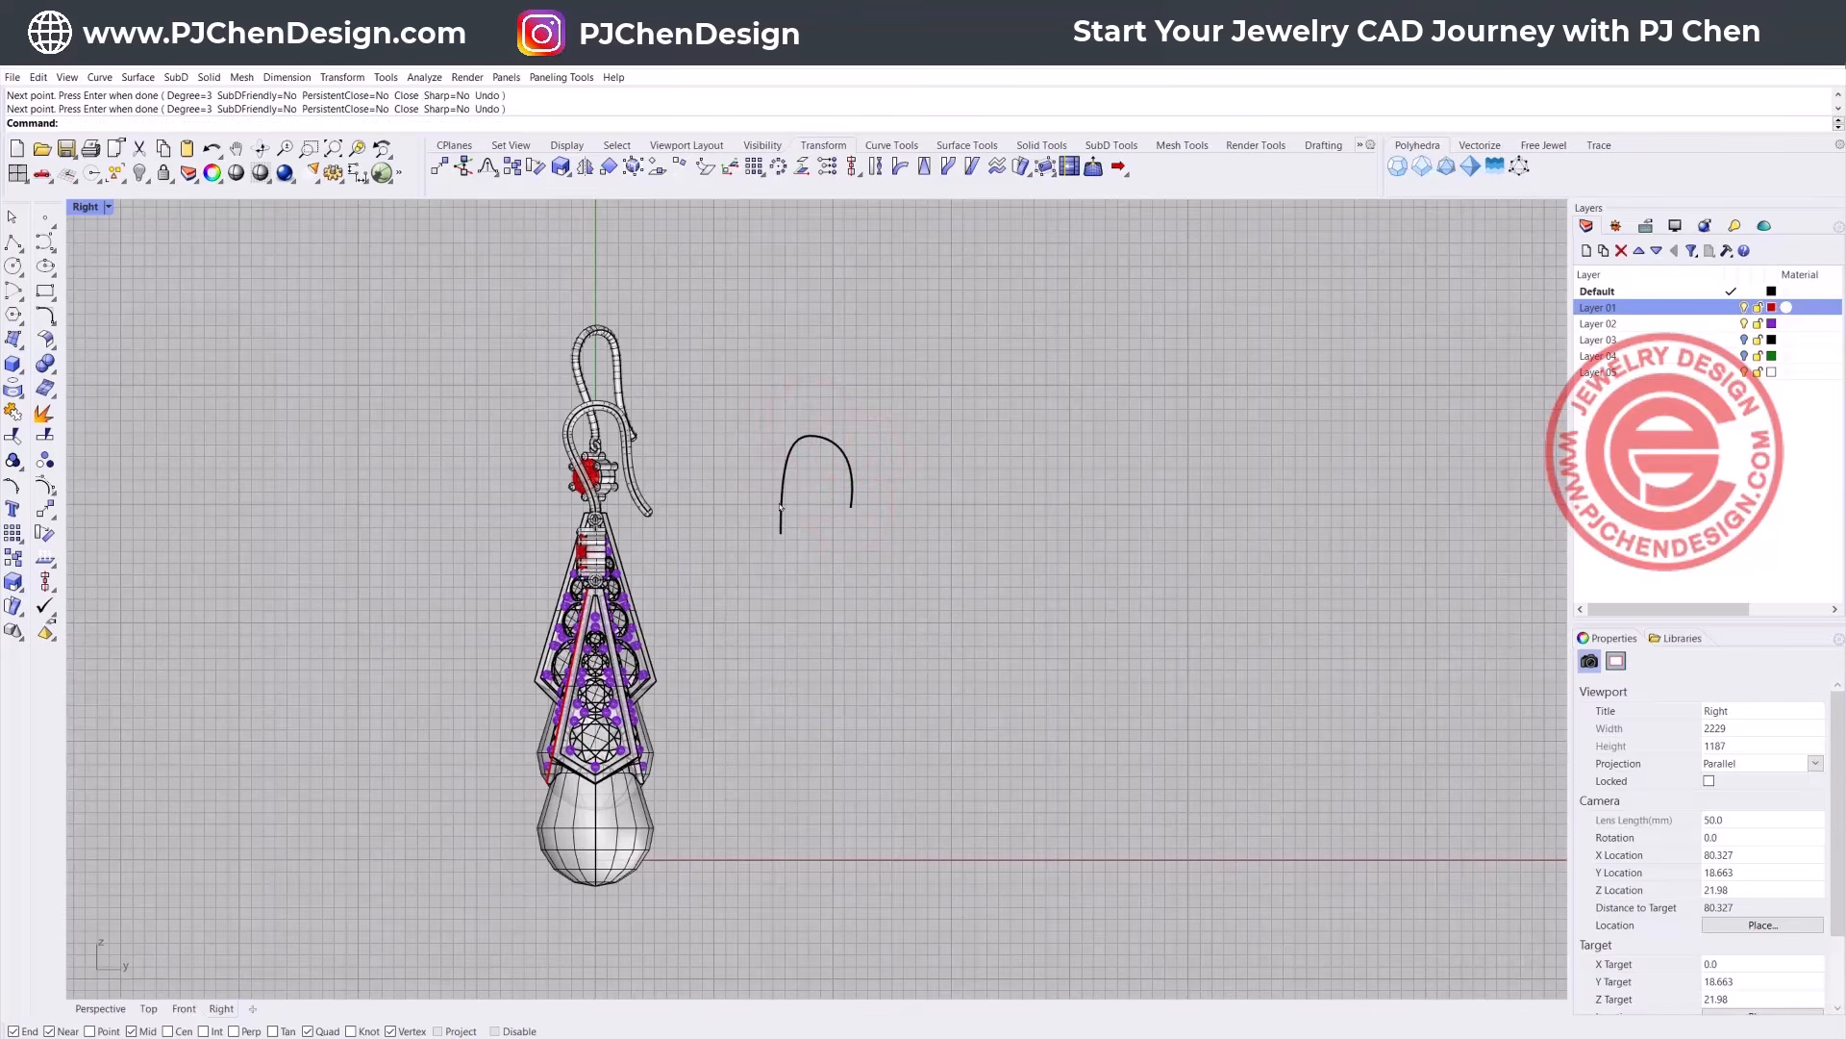
Step: Draw a second open degree 3 control point curve as a taller looped hook with a narrowed neck and an outward-flared tail
{"action": "right_click_drag", "start_coordinate": [892, 529], "coordinate": [711, 503]}
{"action": "left_click", "coordinate": [45, 239]}
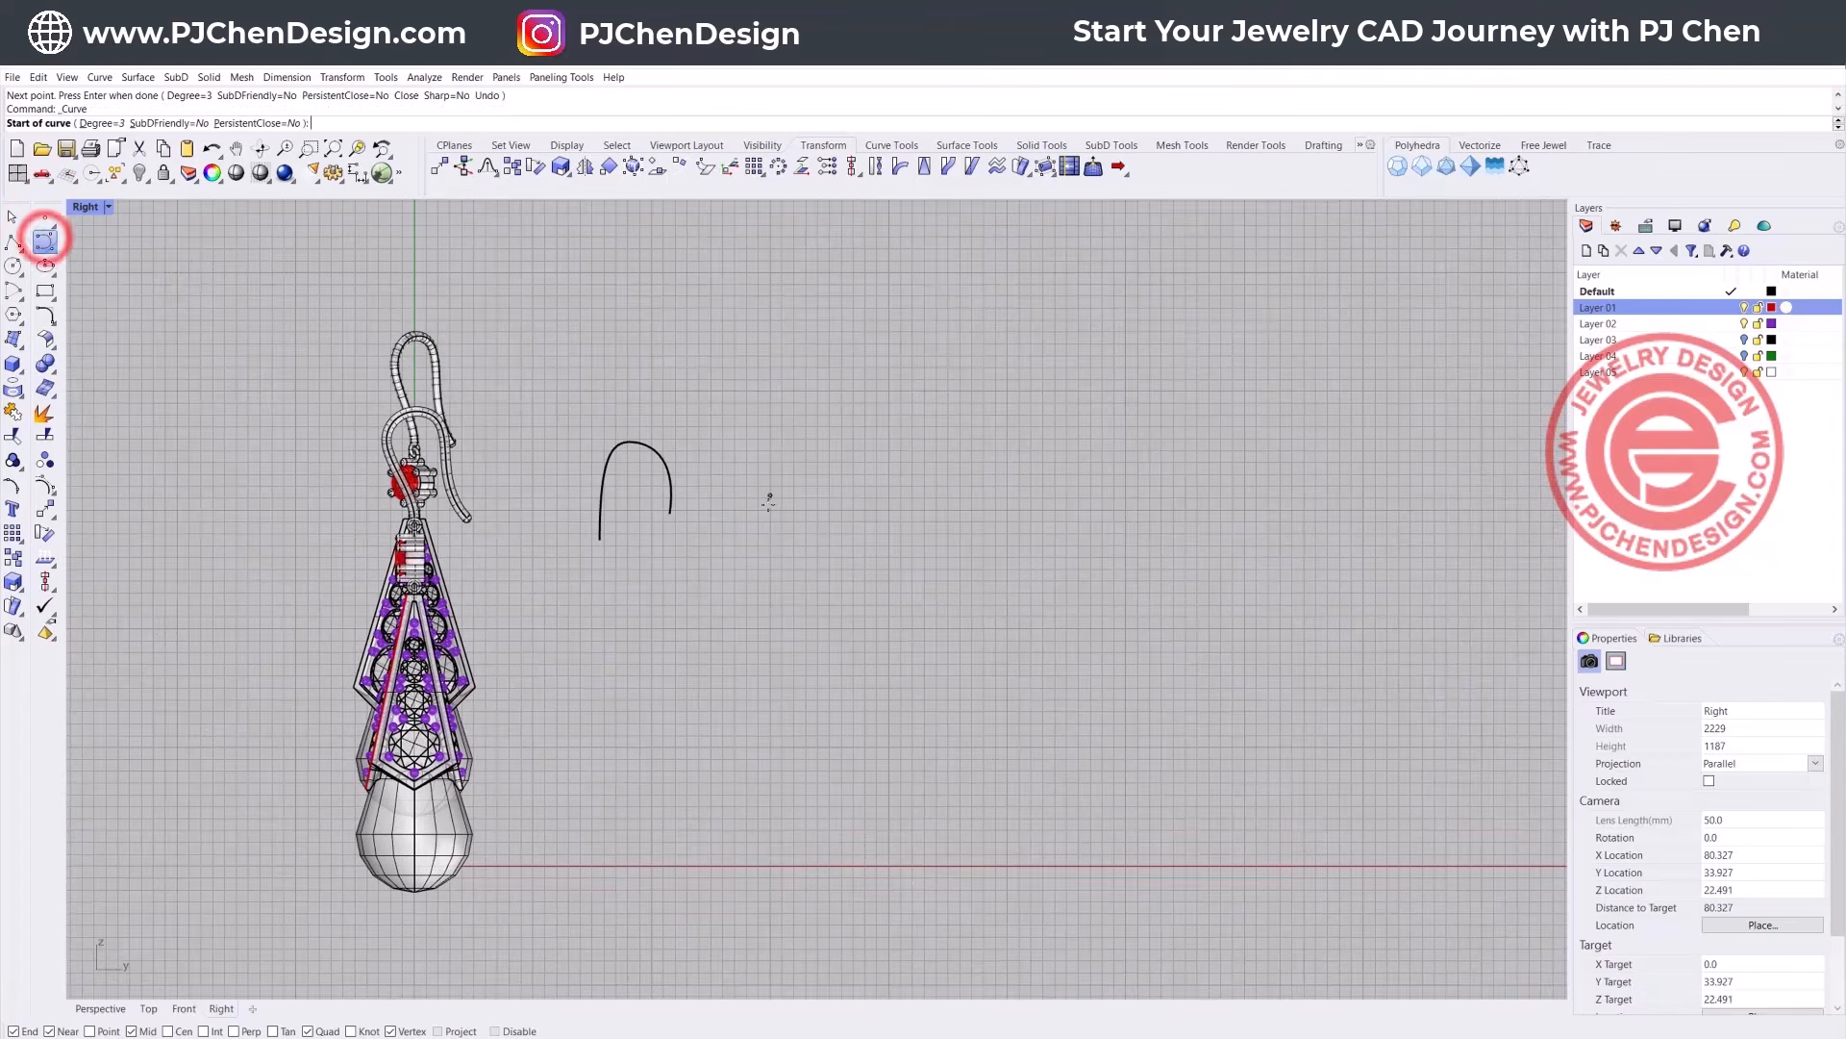
{"action": "left_click", "coordinate": [770, 556]}
{"action": "left_click", "coordinate": [769, 505]}
{"action": "left_click", "coordinate": [734, 428]}
{"action": "left_click", "coordinate": [752, 374]}
{"action": "left_click", "coordinate": [813, 371]}
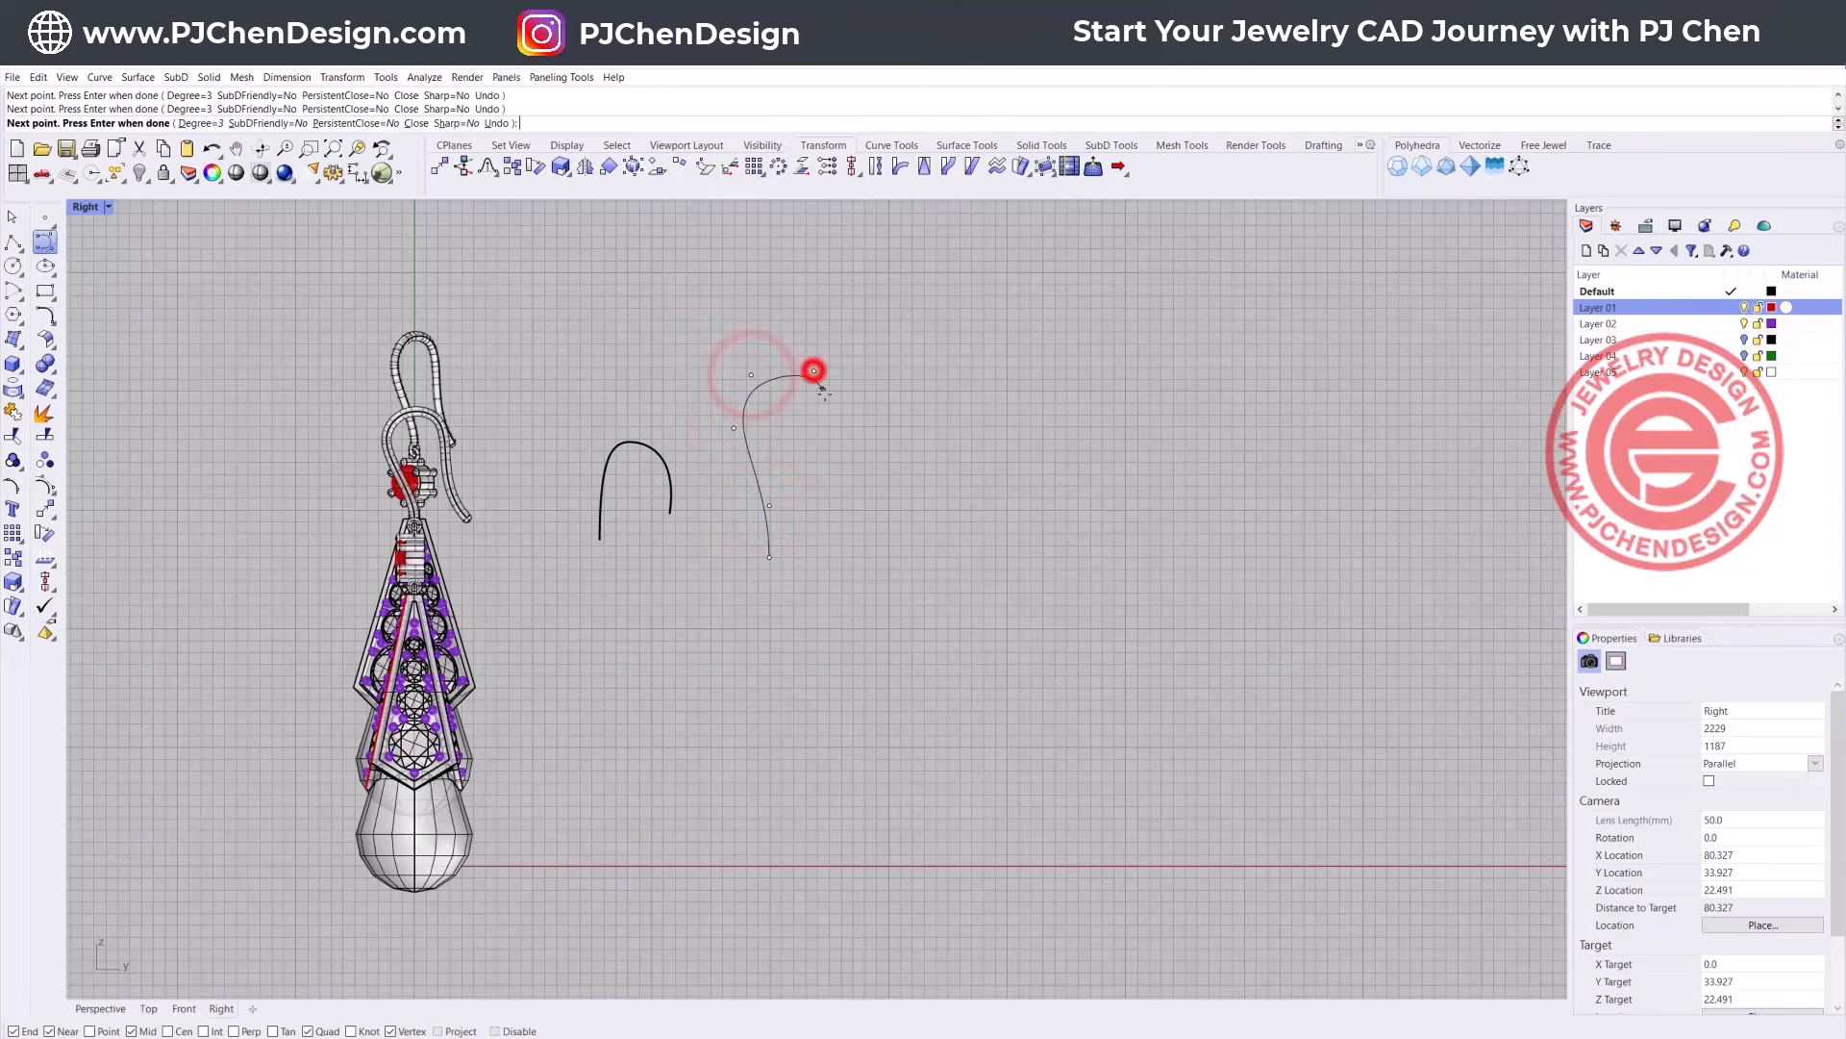
{"action": "left_click", "coordinate": [828, 413]}
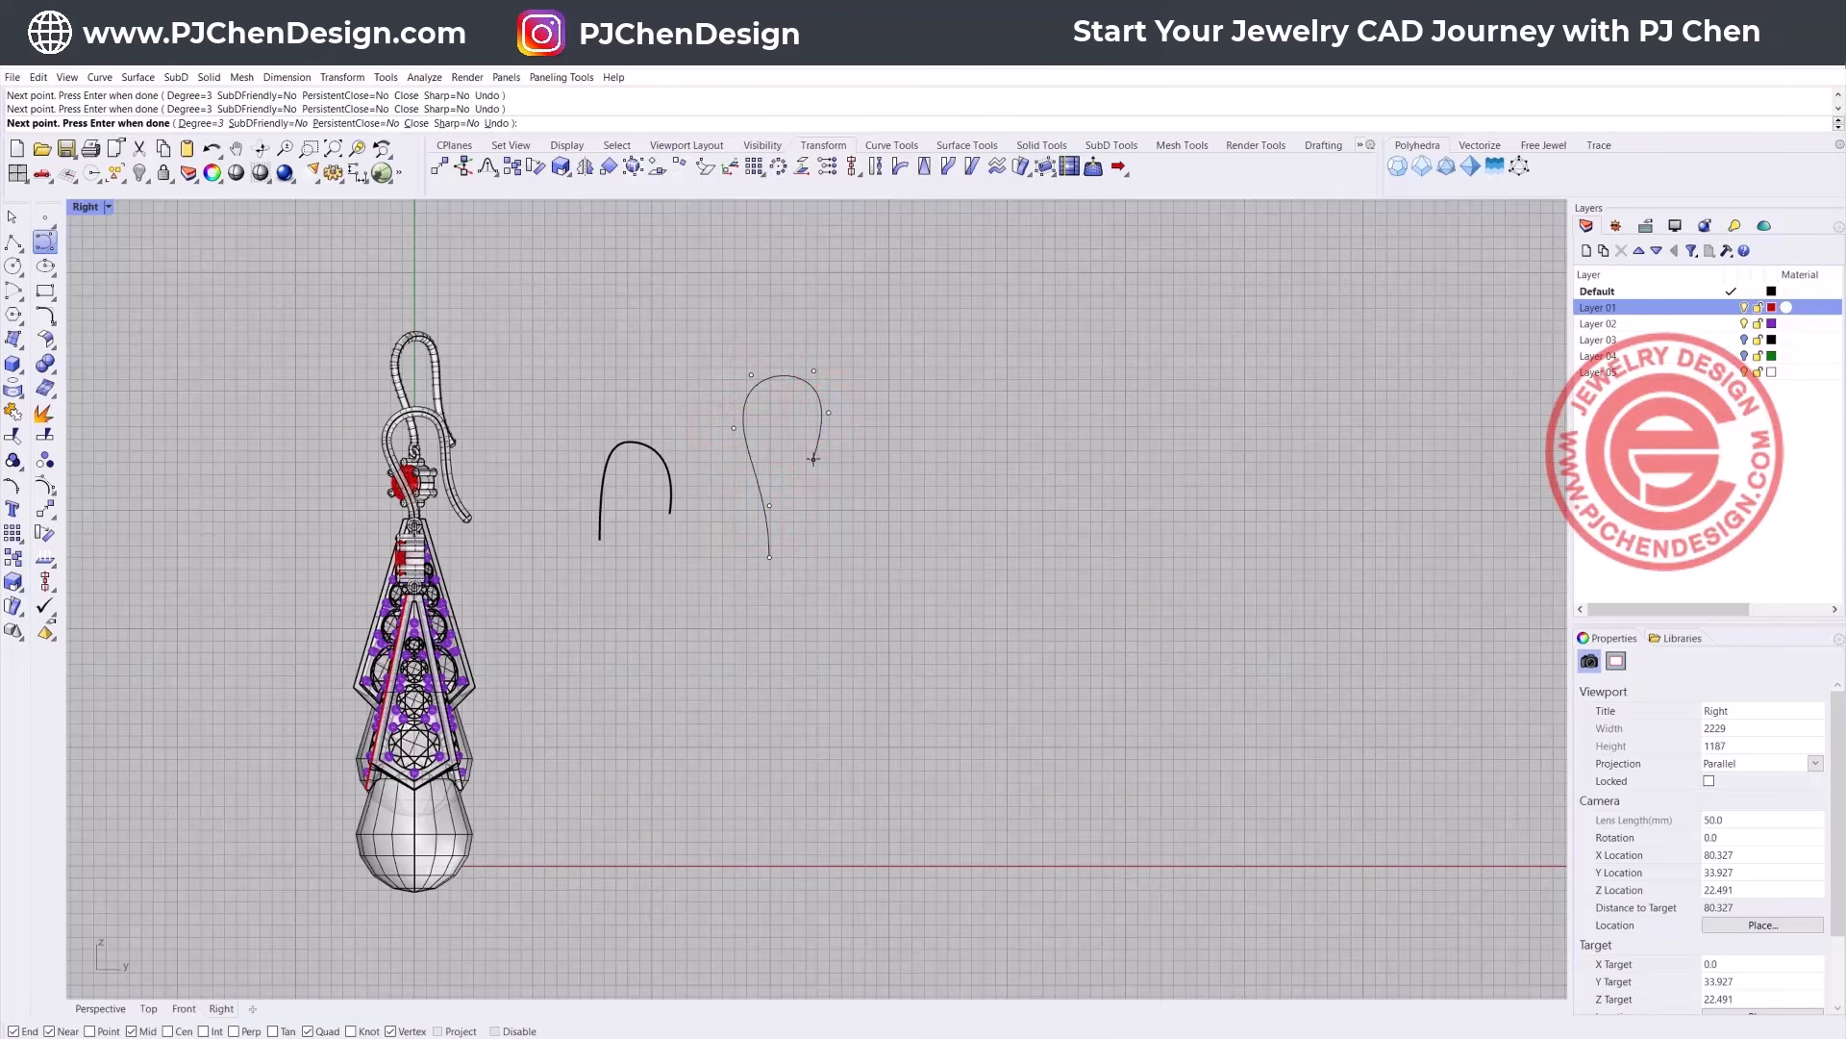
{"action": "left_click", "coordinate": [812, 460]}
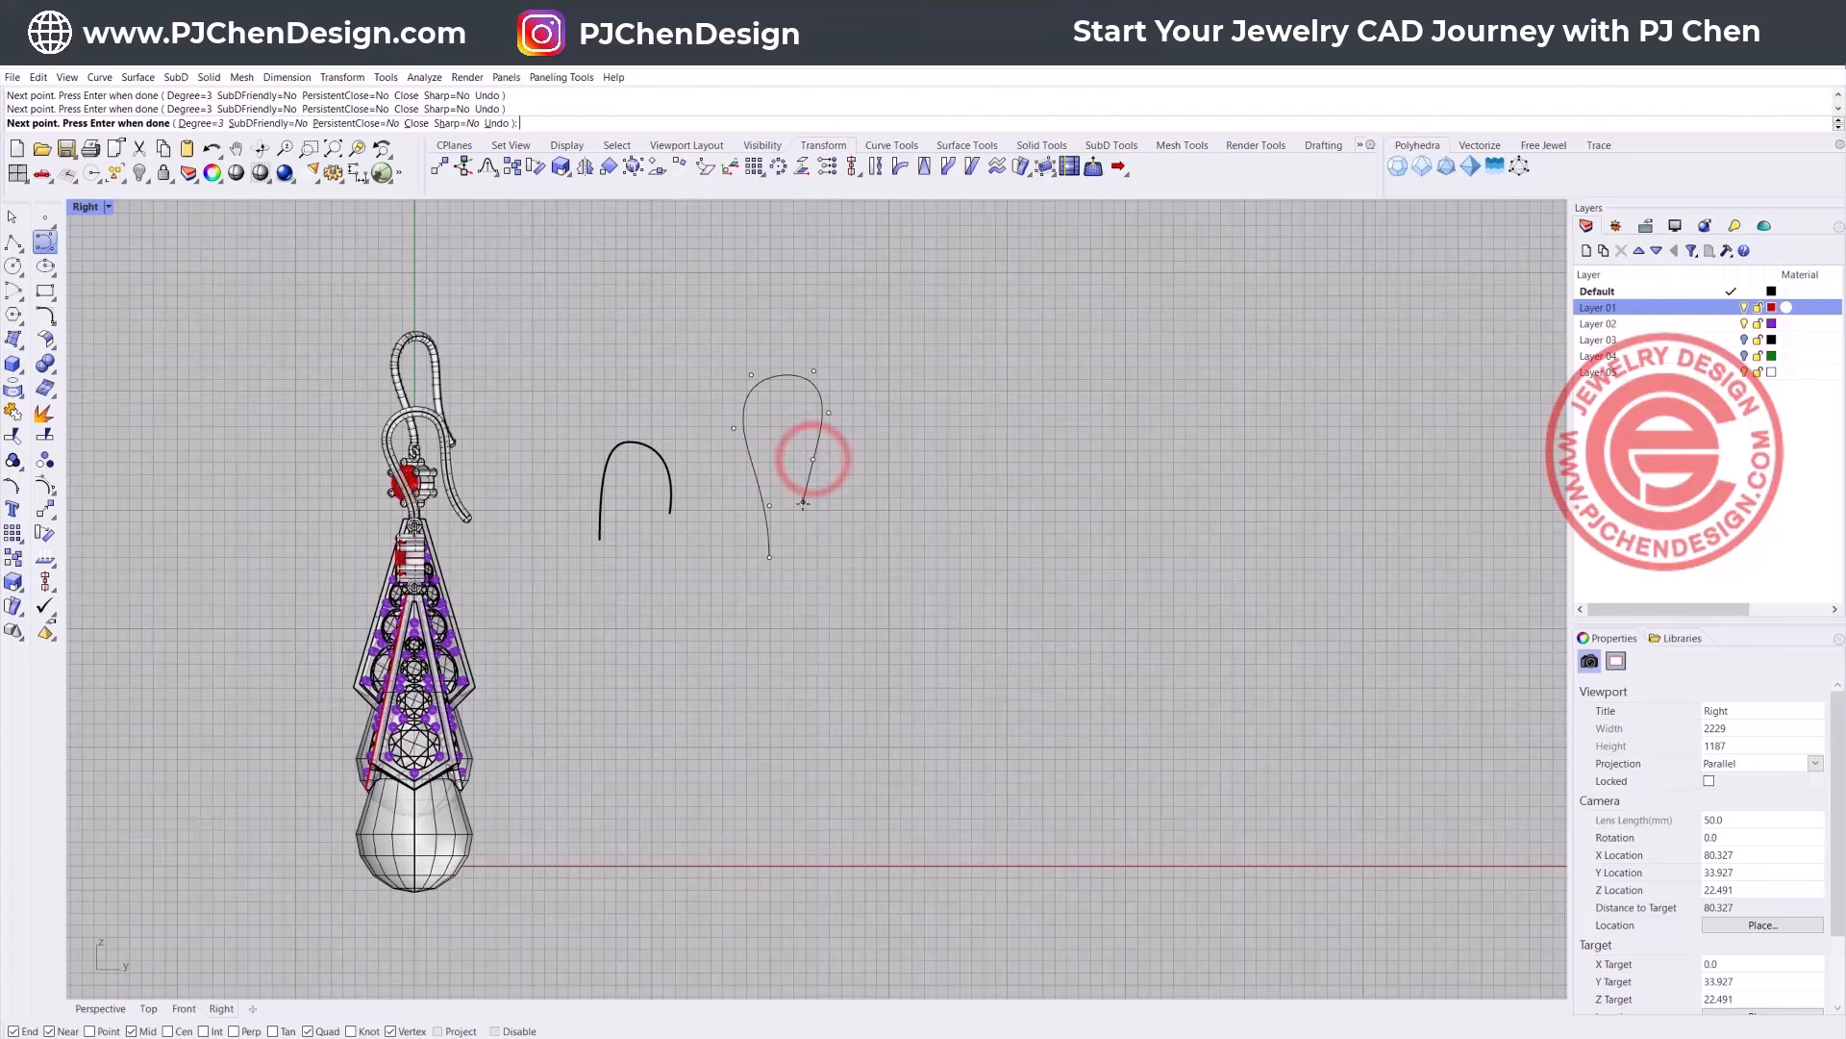
{"action": "left_click", "coordinate": [797, 540]}
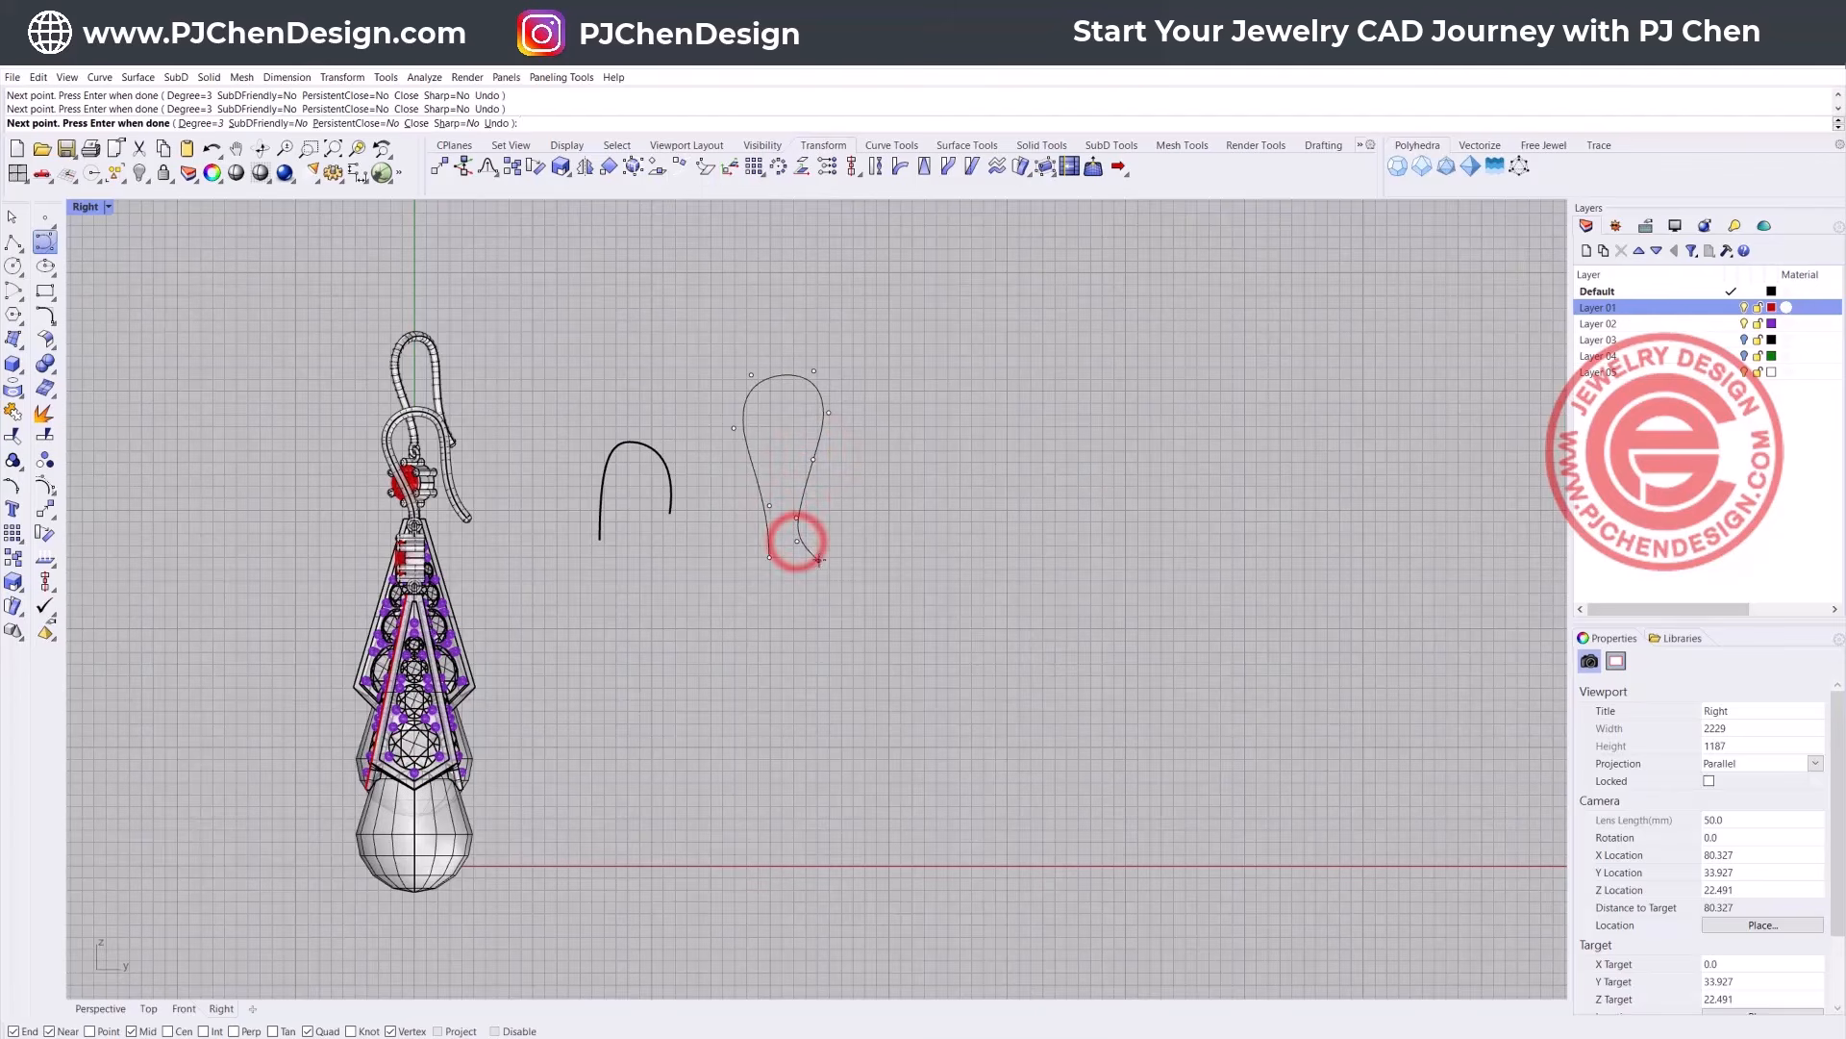
{"action": "key", "text": "Return"}
Step: Draw an open U-shaped control point curve representing the earlobe, overlapping the upper loop of the taller hook
{"action": "scroll", "coordinate": [769, 436], "scroll_direction": "up", "scroll_amount": 4}
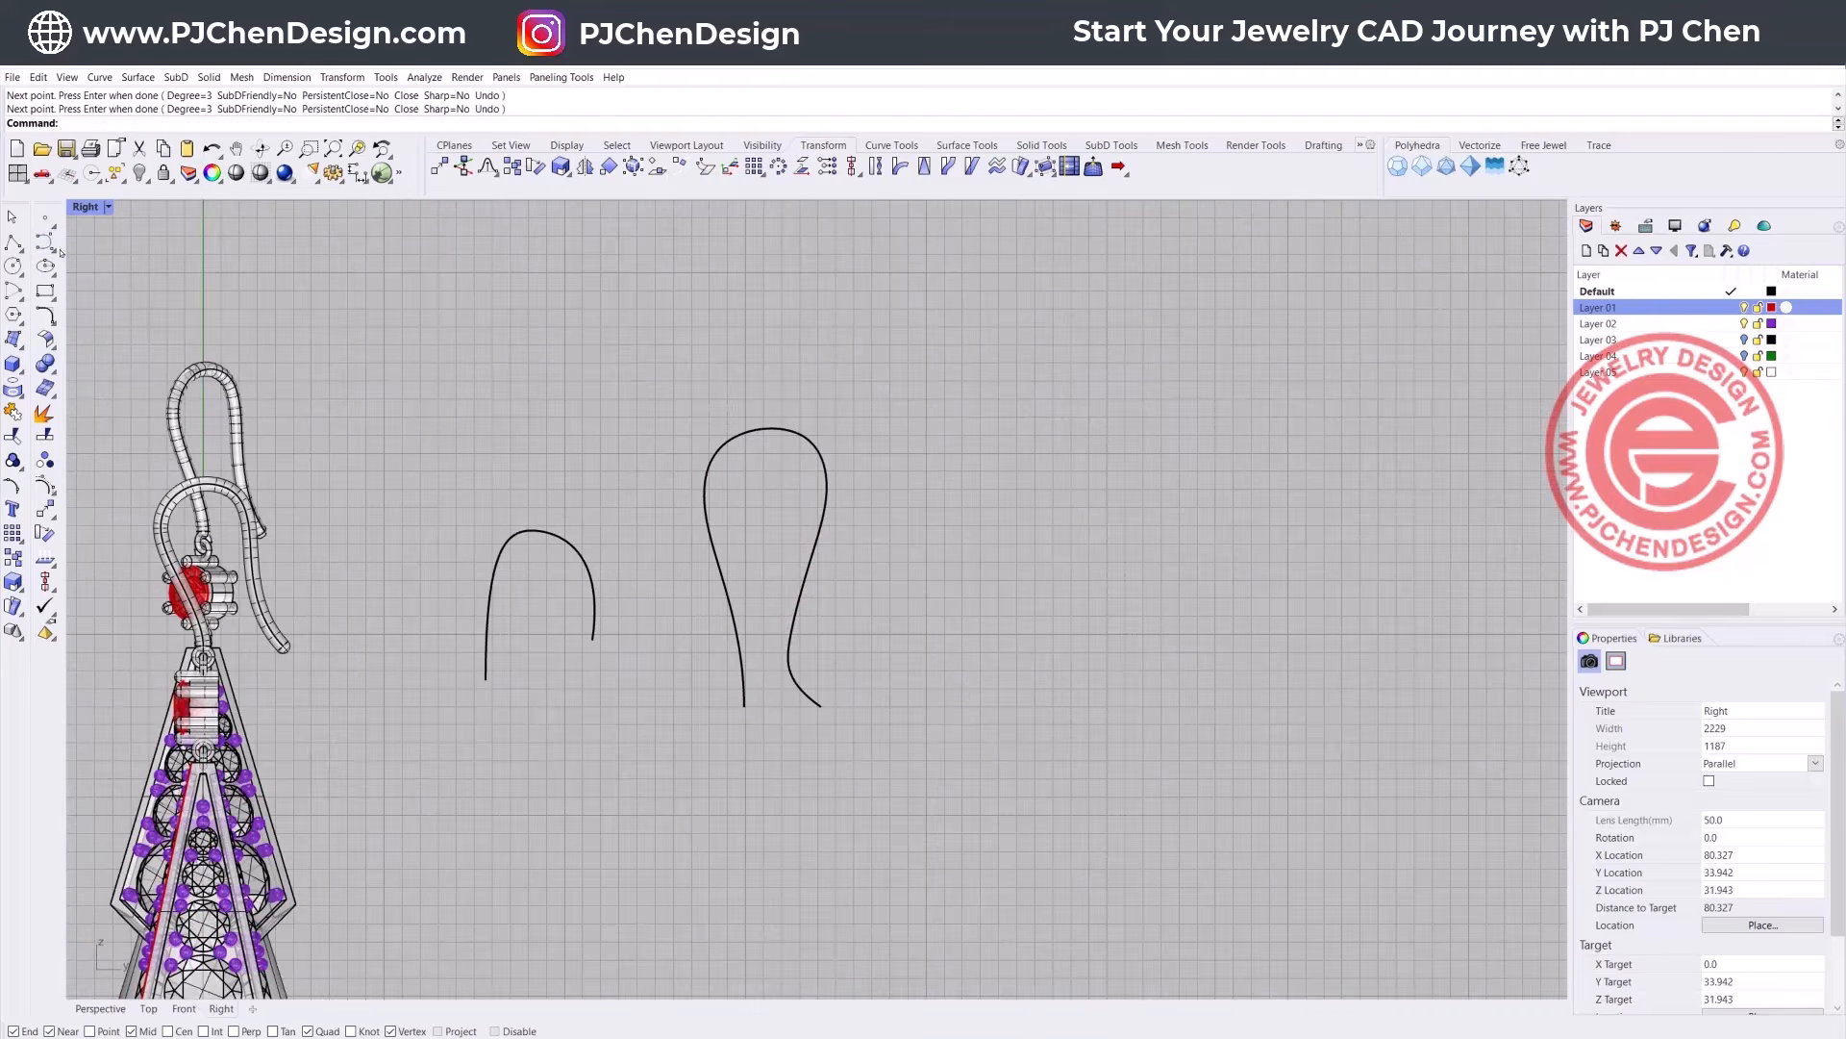
{"action": "left_click", "coordinate": [44, 241]}
{"action": "left_click", "coordinate": [717, 346]}
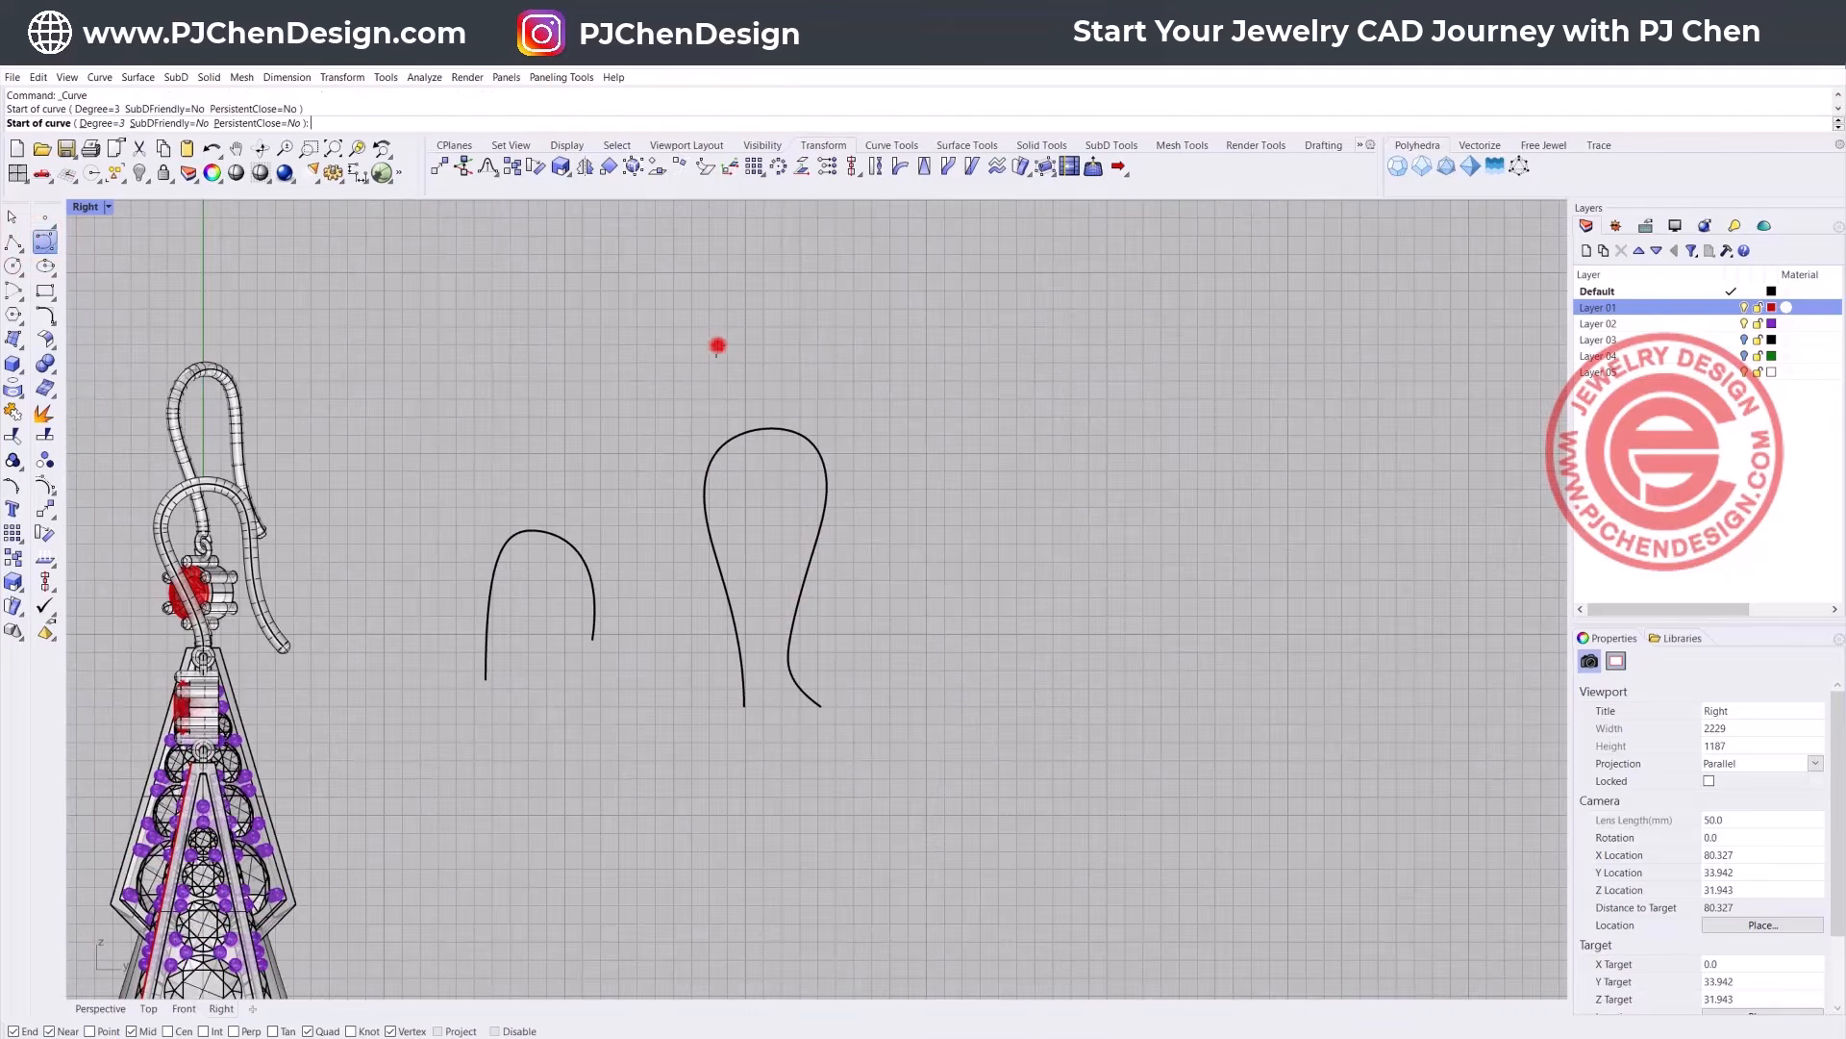
{"action": "left_click", "coordinate": [725, 484]}
{"action": "left_click", "coordinate": [740, 528]}
{"action": "left_click", "coordinate": [767, 538]}
{"action": "left_click", "coordinate": [786, 531]}
{"action": "left_click", "coordinate": [800, 486]}
{"action": "left_click", "coordinate": [817, 400]}
{"action": "left_click", "coordinate": [818, 341]}
{"action": "key", "text": "Return"}
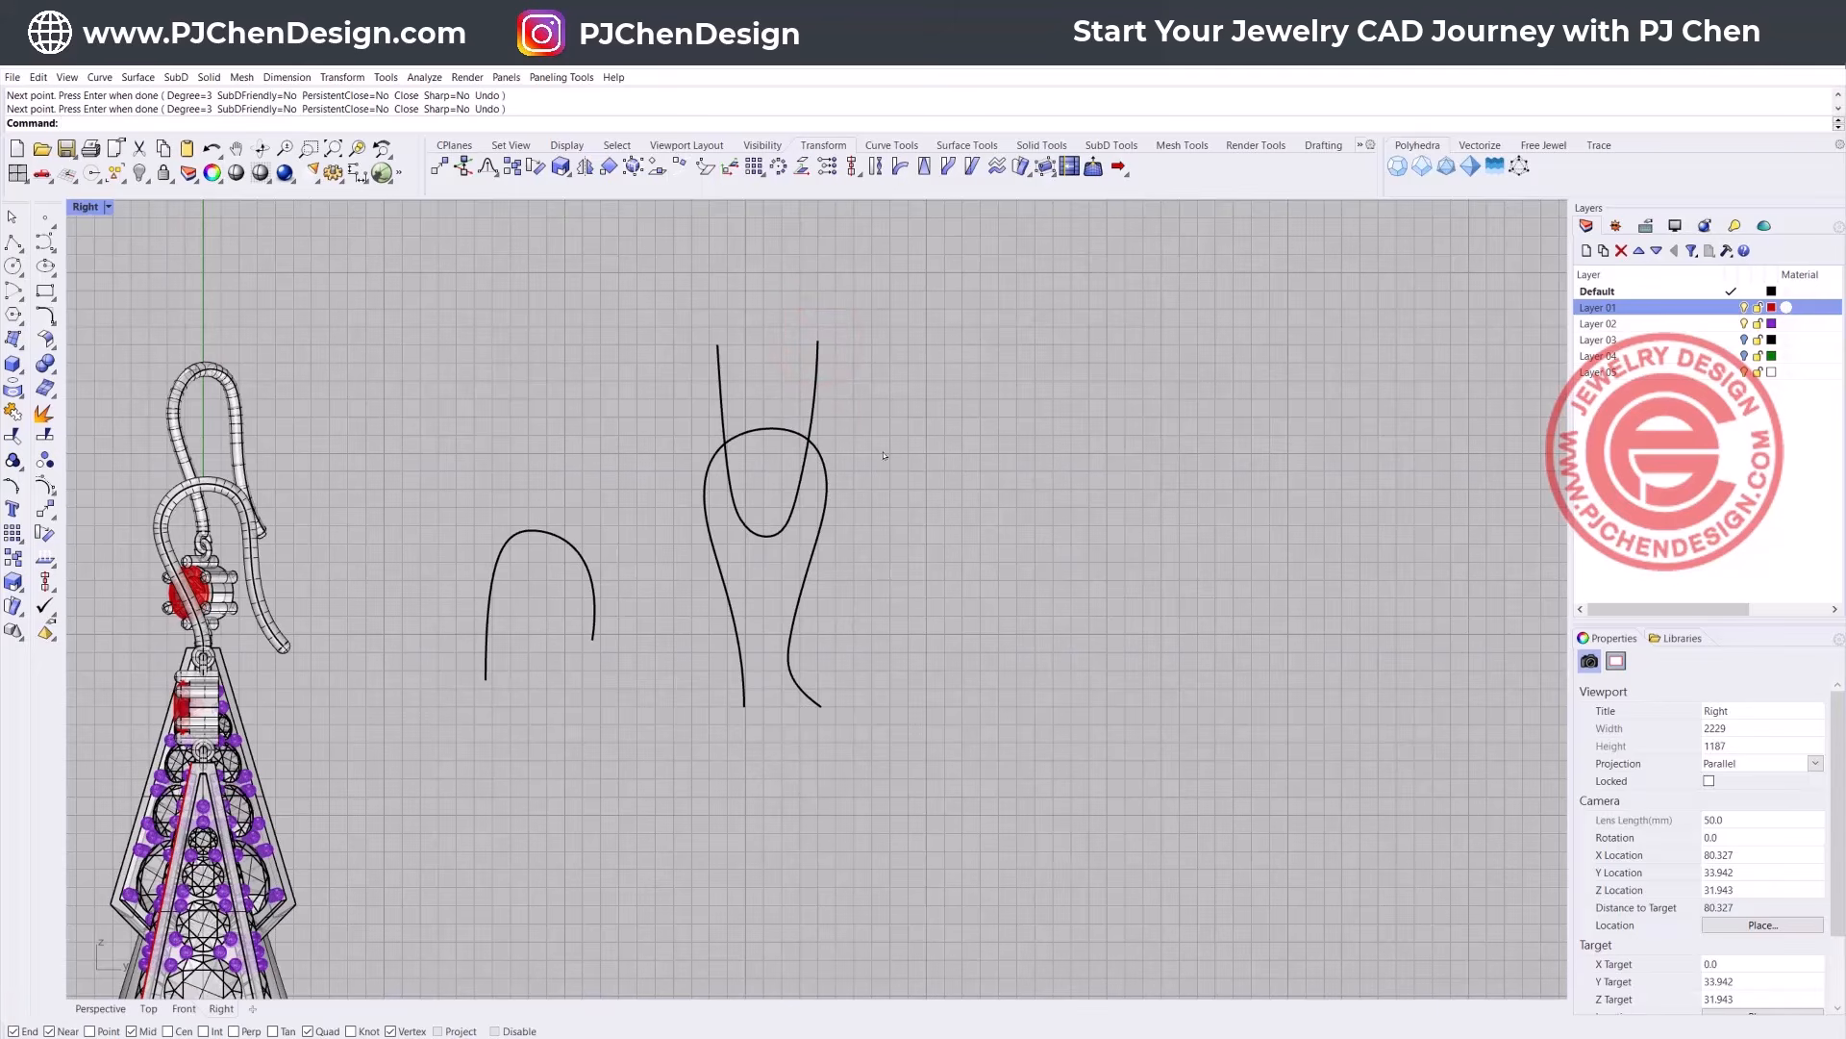
Step: Set the display color of the U-shaped earlobe curve to Red
{"action": "left_click", "coordinate": [824, 511]}
{"action": "mouse_move", "coordinate": [869, 384]}
{"action": "left_mouse_down"}
{"action": "mouse_move", "coordinate": [639, 343]}
{"action": "mouse_move", "coordinate": [618, 360]}
{"action": "left_mouse_up"}
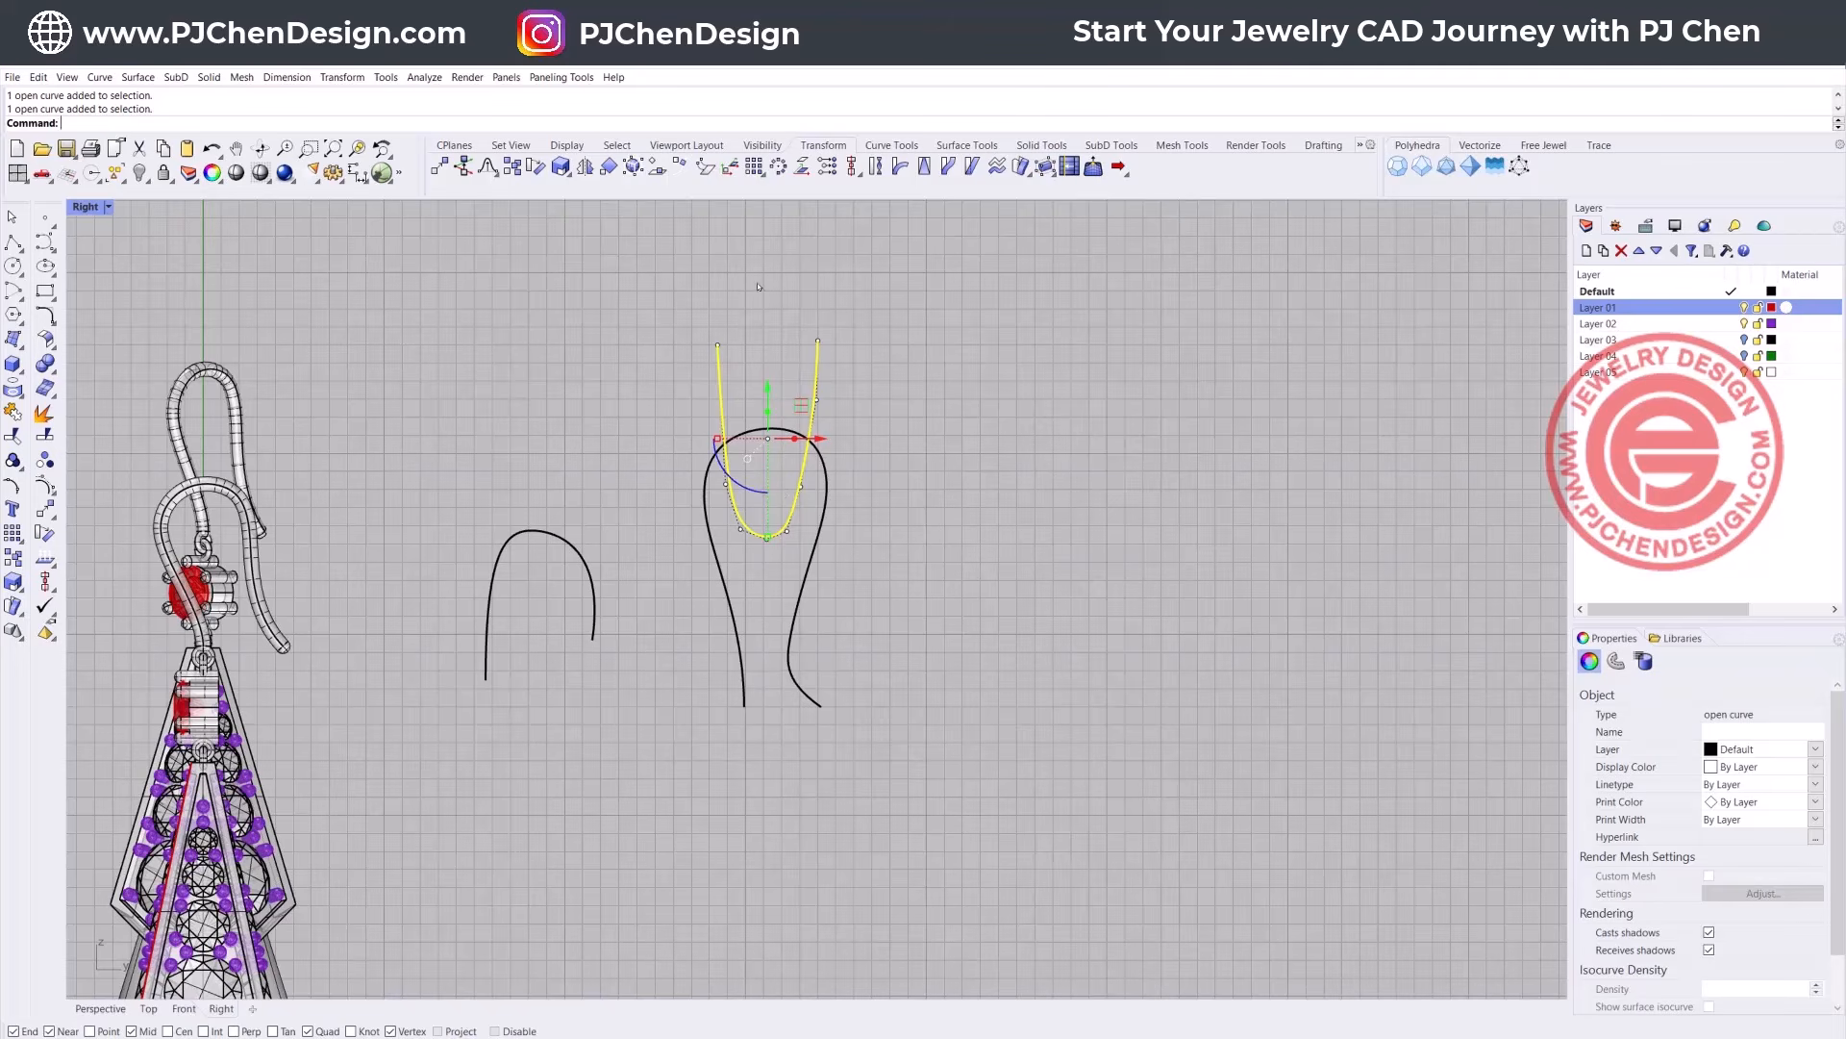
{"action": "scroll", "coordinate": [784, 488], "scroll_direction": "up", "scroll_amount": 2}
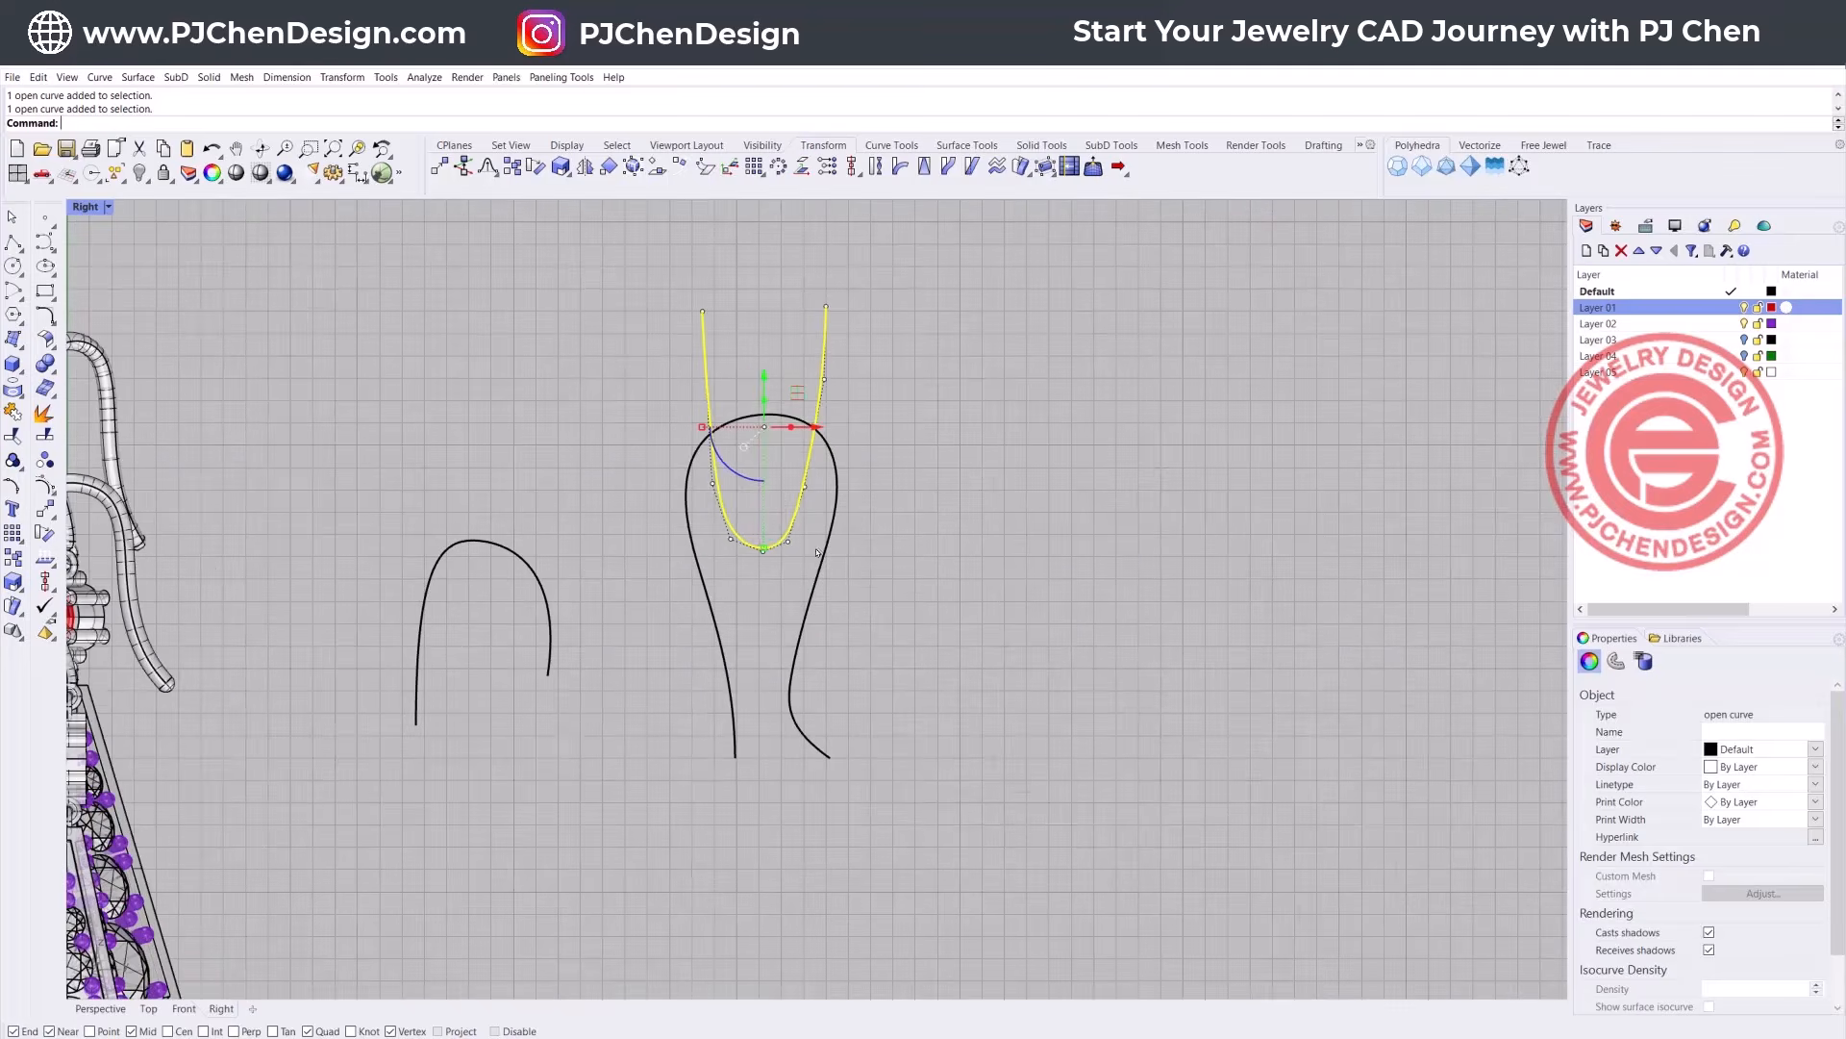
{"action": "left_click", "coordinate": [874, 568]}
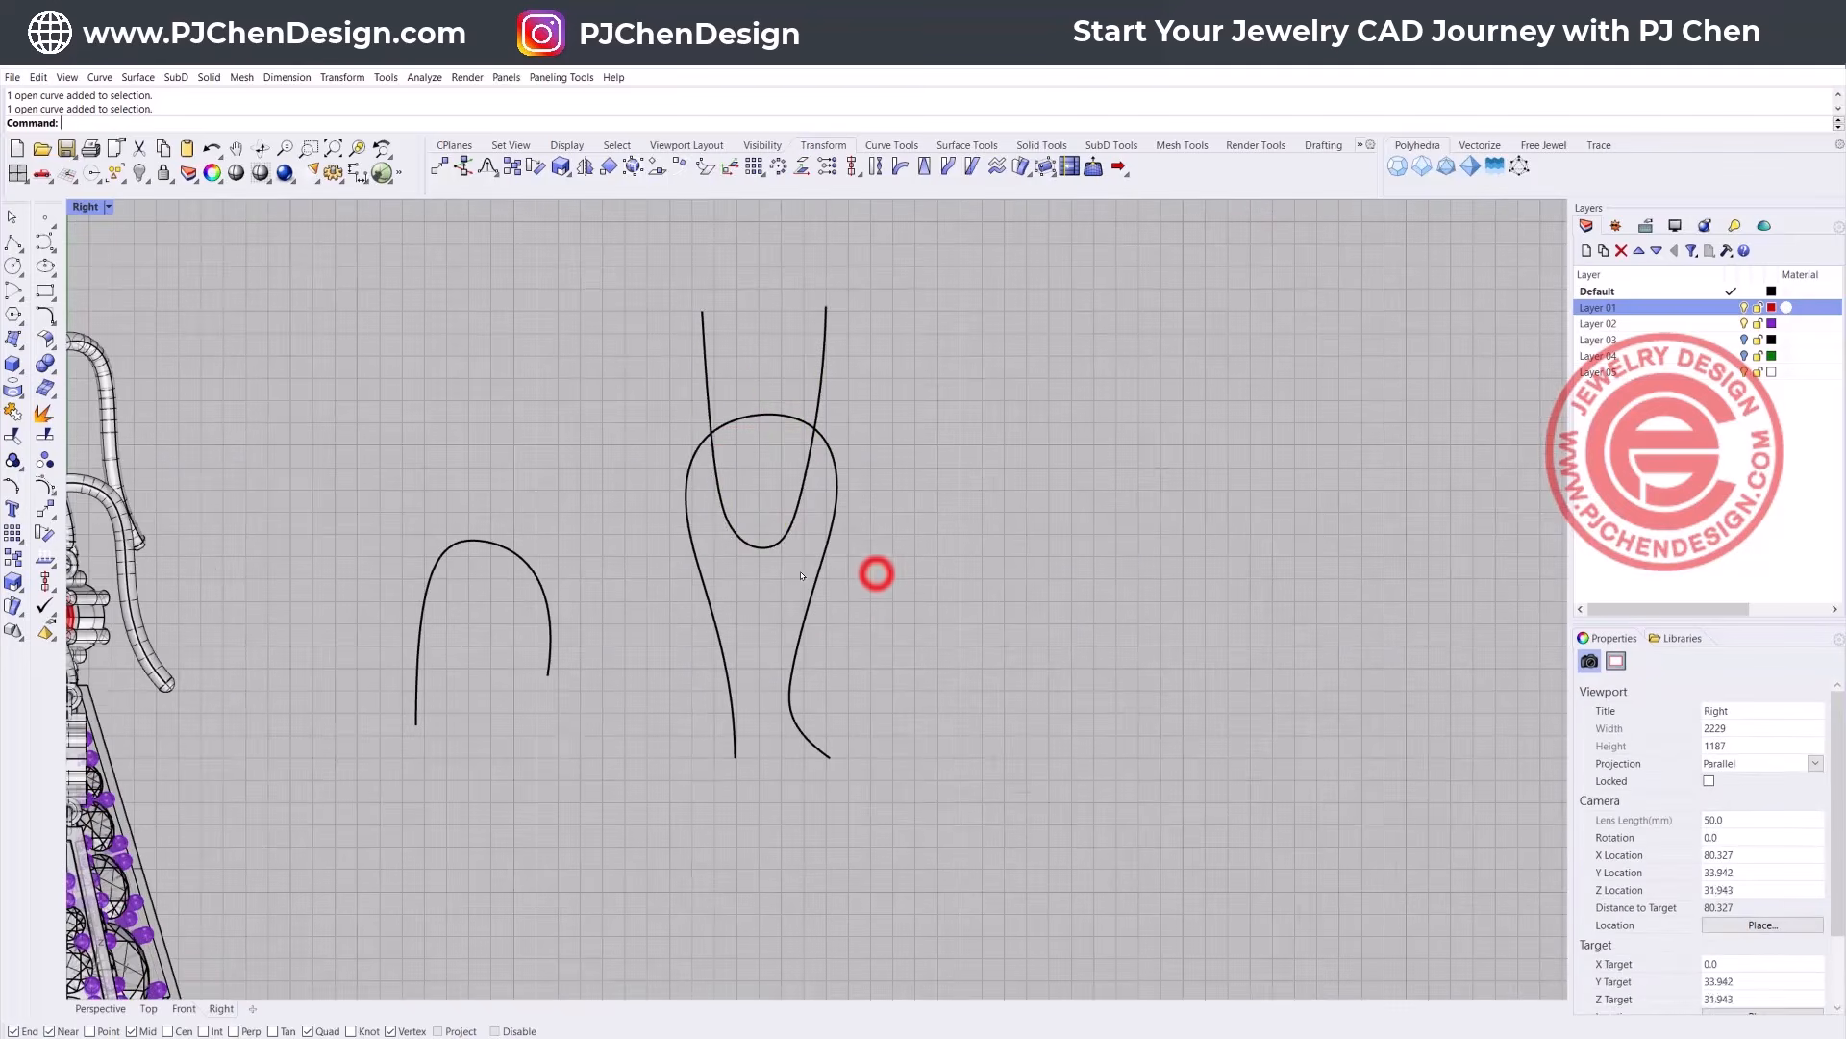
{"action": "left_click", "coordinate": [813, 501]}
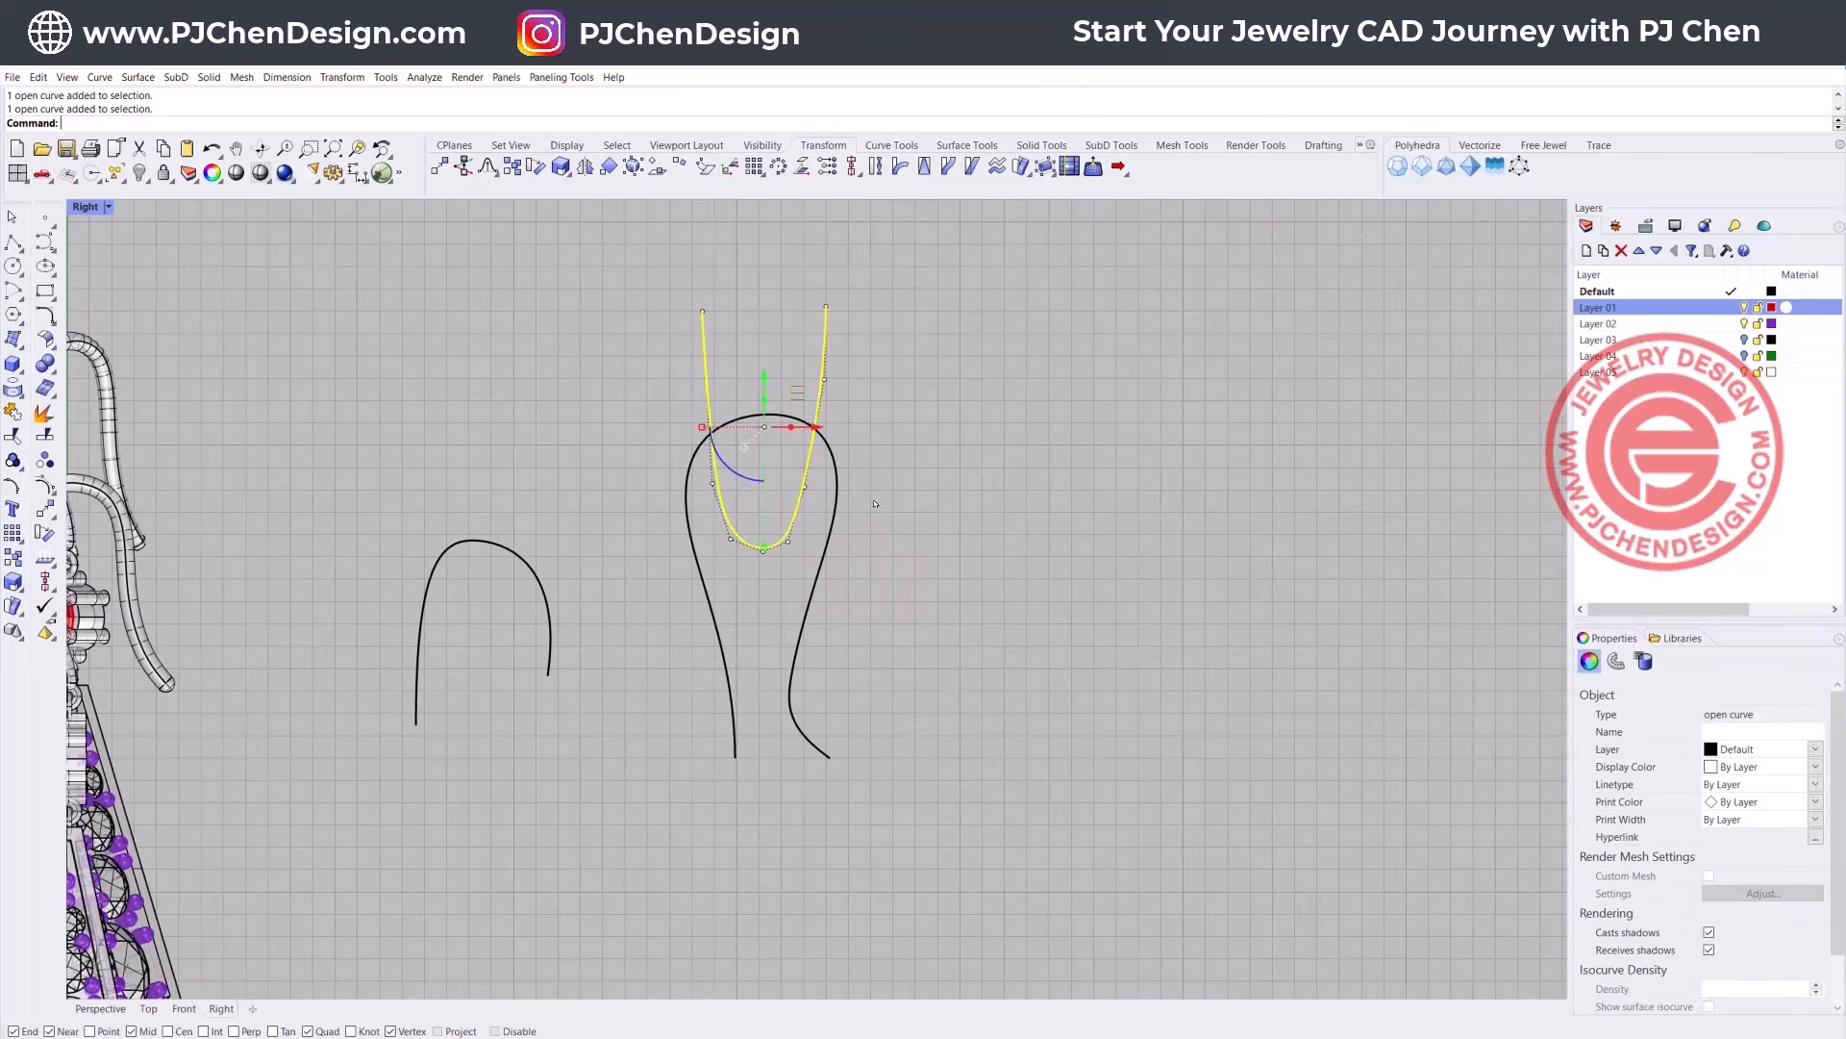
{"action": "left_click", "coordinate": [1817, 767]}
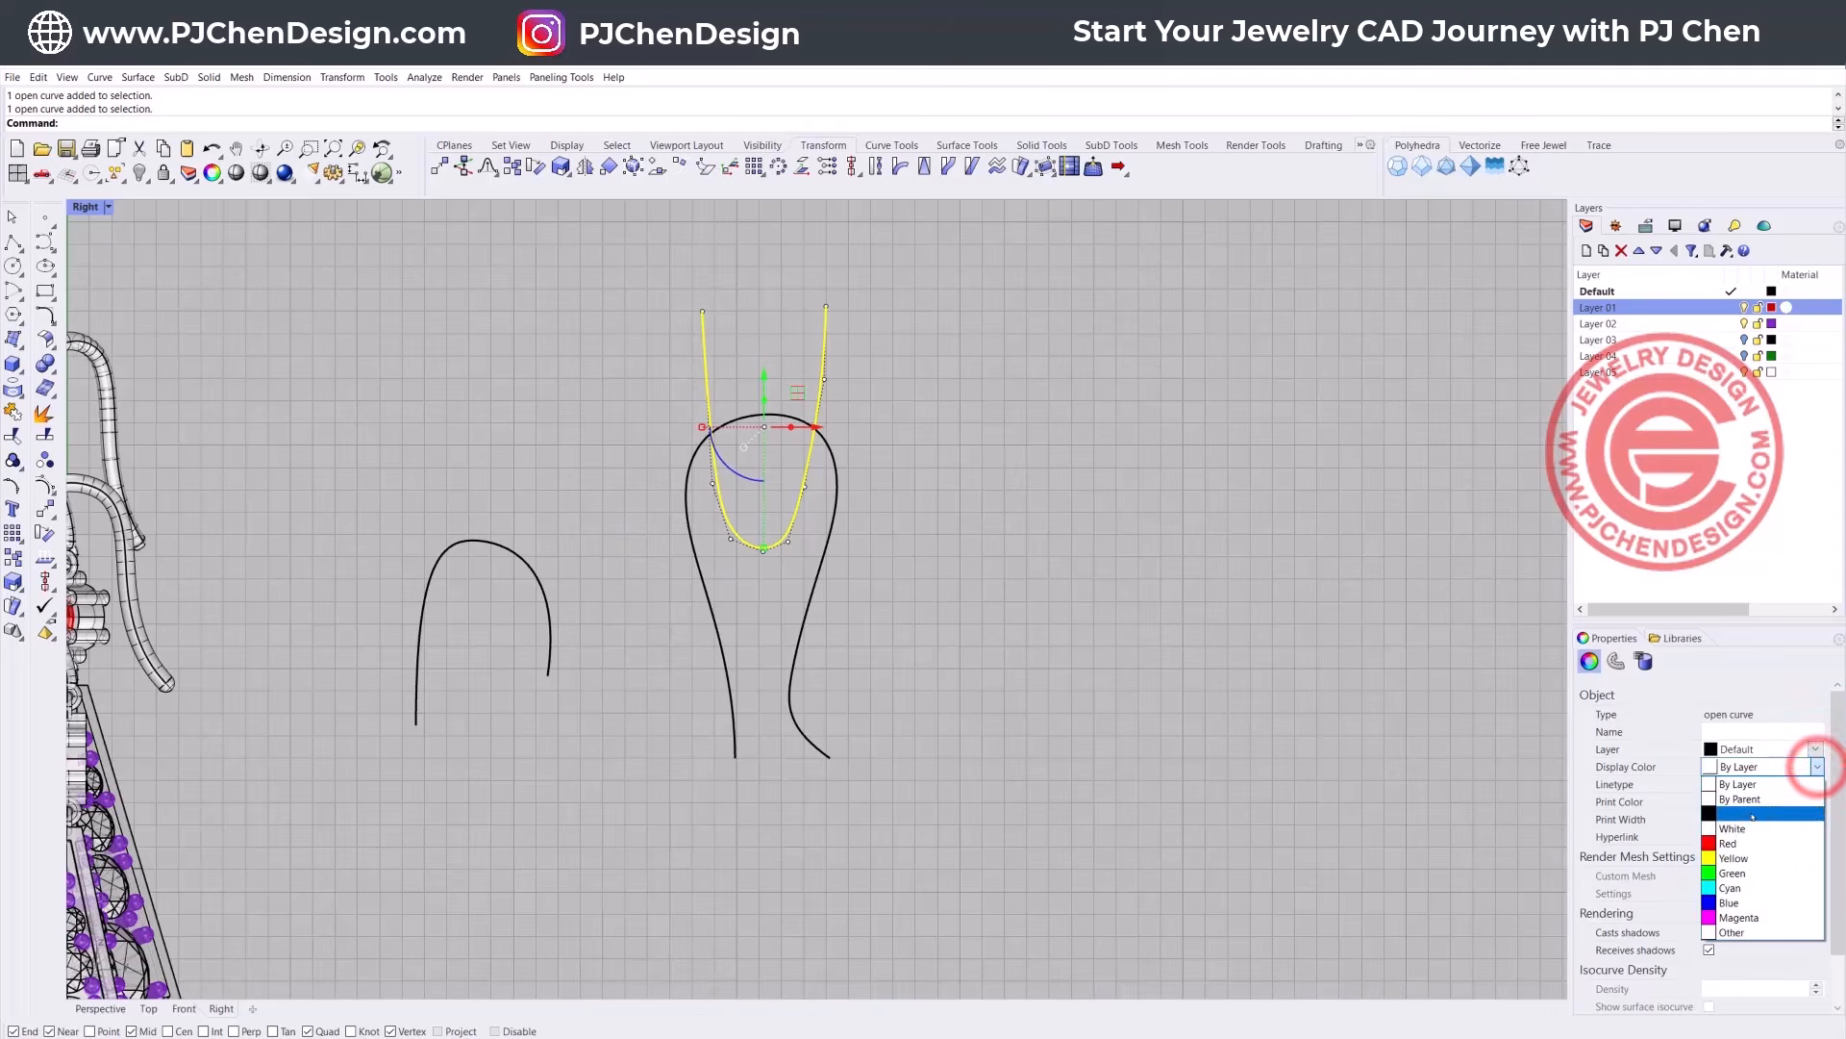
{"action": "left_click", "coordinate": [1743, 837]}
{"action": "left_click", "coordinate": [1142, 541]}
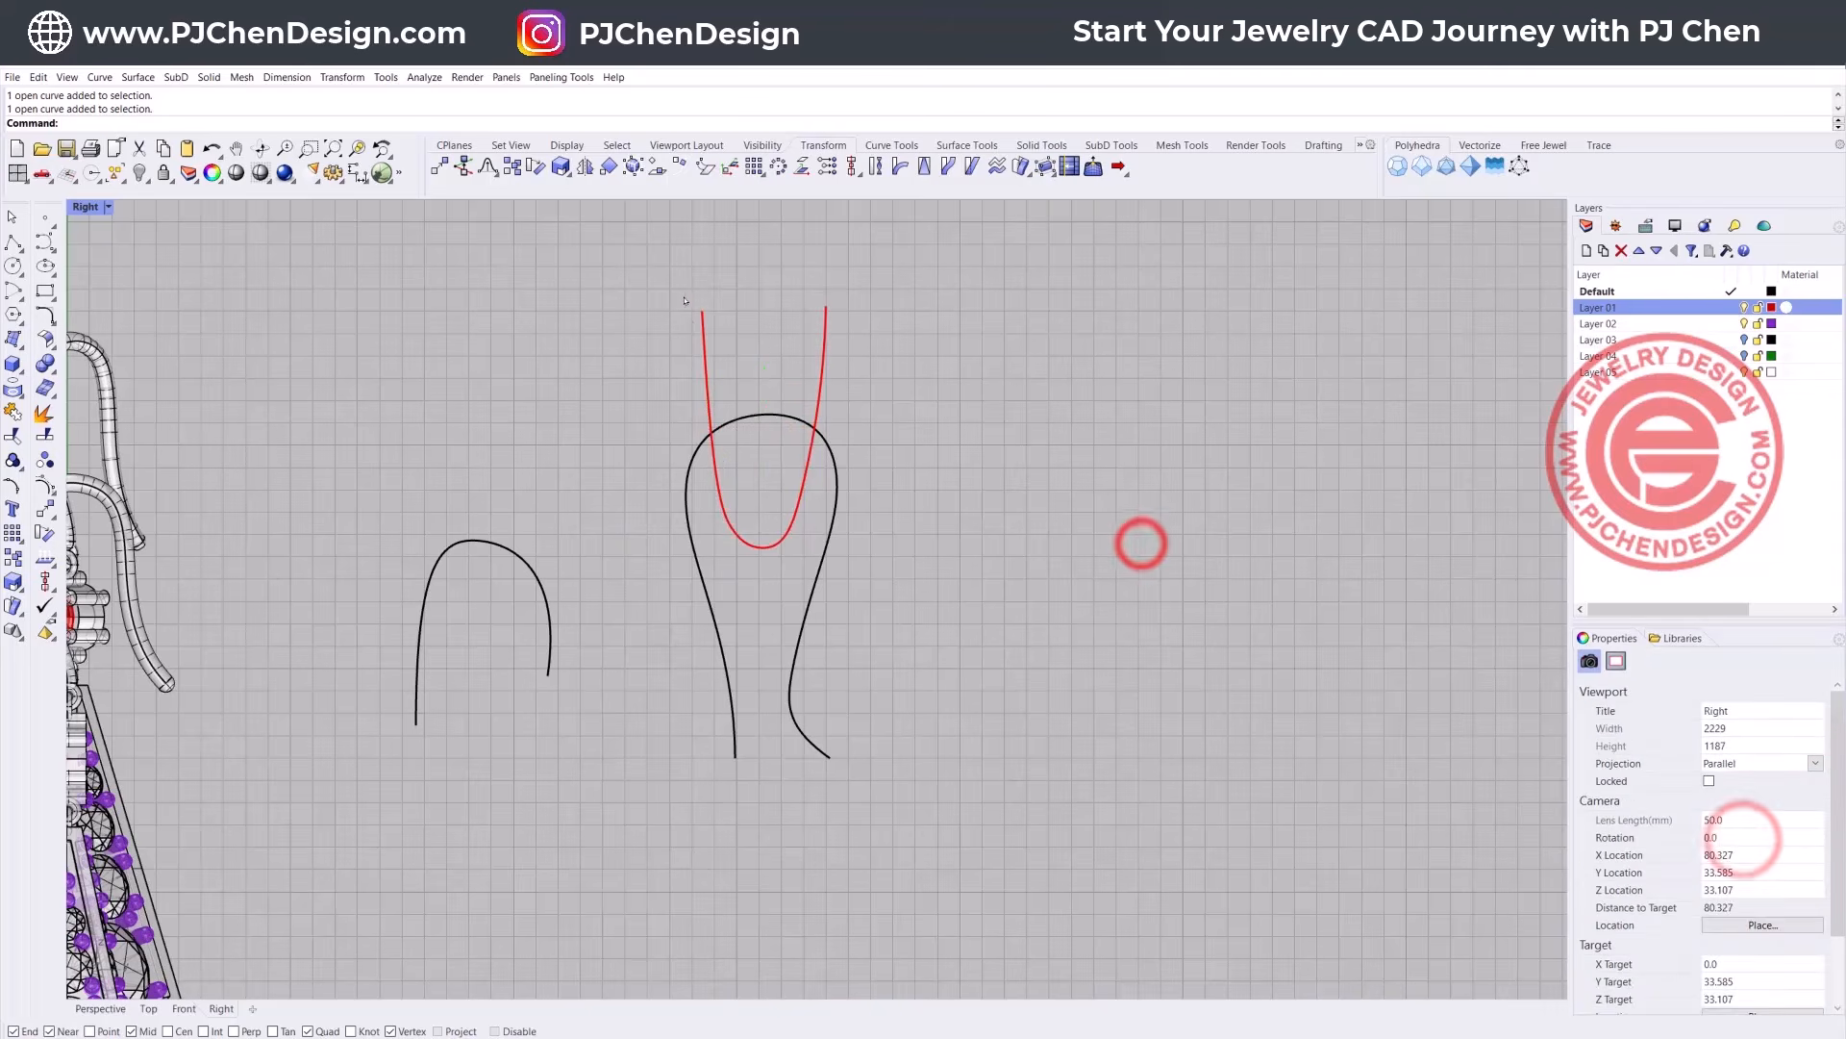
Step: Raise and enlarge the red earlobe curve, and shift the taller hook curve slightly down so the two overlap at the loop
{"action": "left_click", "coordinate": [792, 510]}
{"action": "left_click_drag", "start_coordinate": [760, 373], "coordinate": [760, 335]}
{"action": "left_click", "coordinate": [1010, 453]}
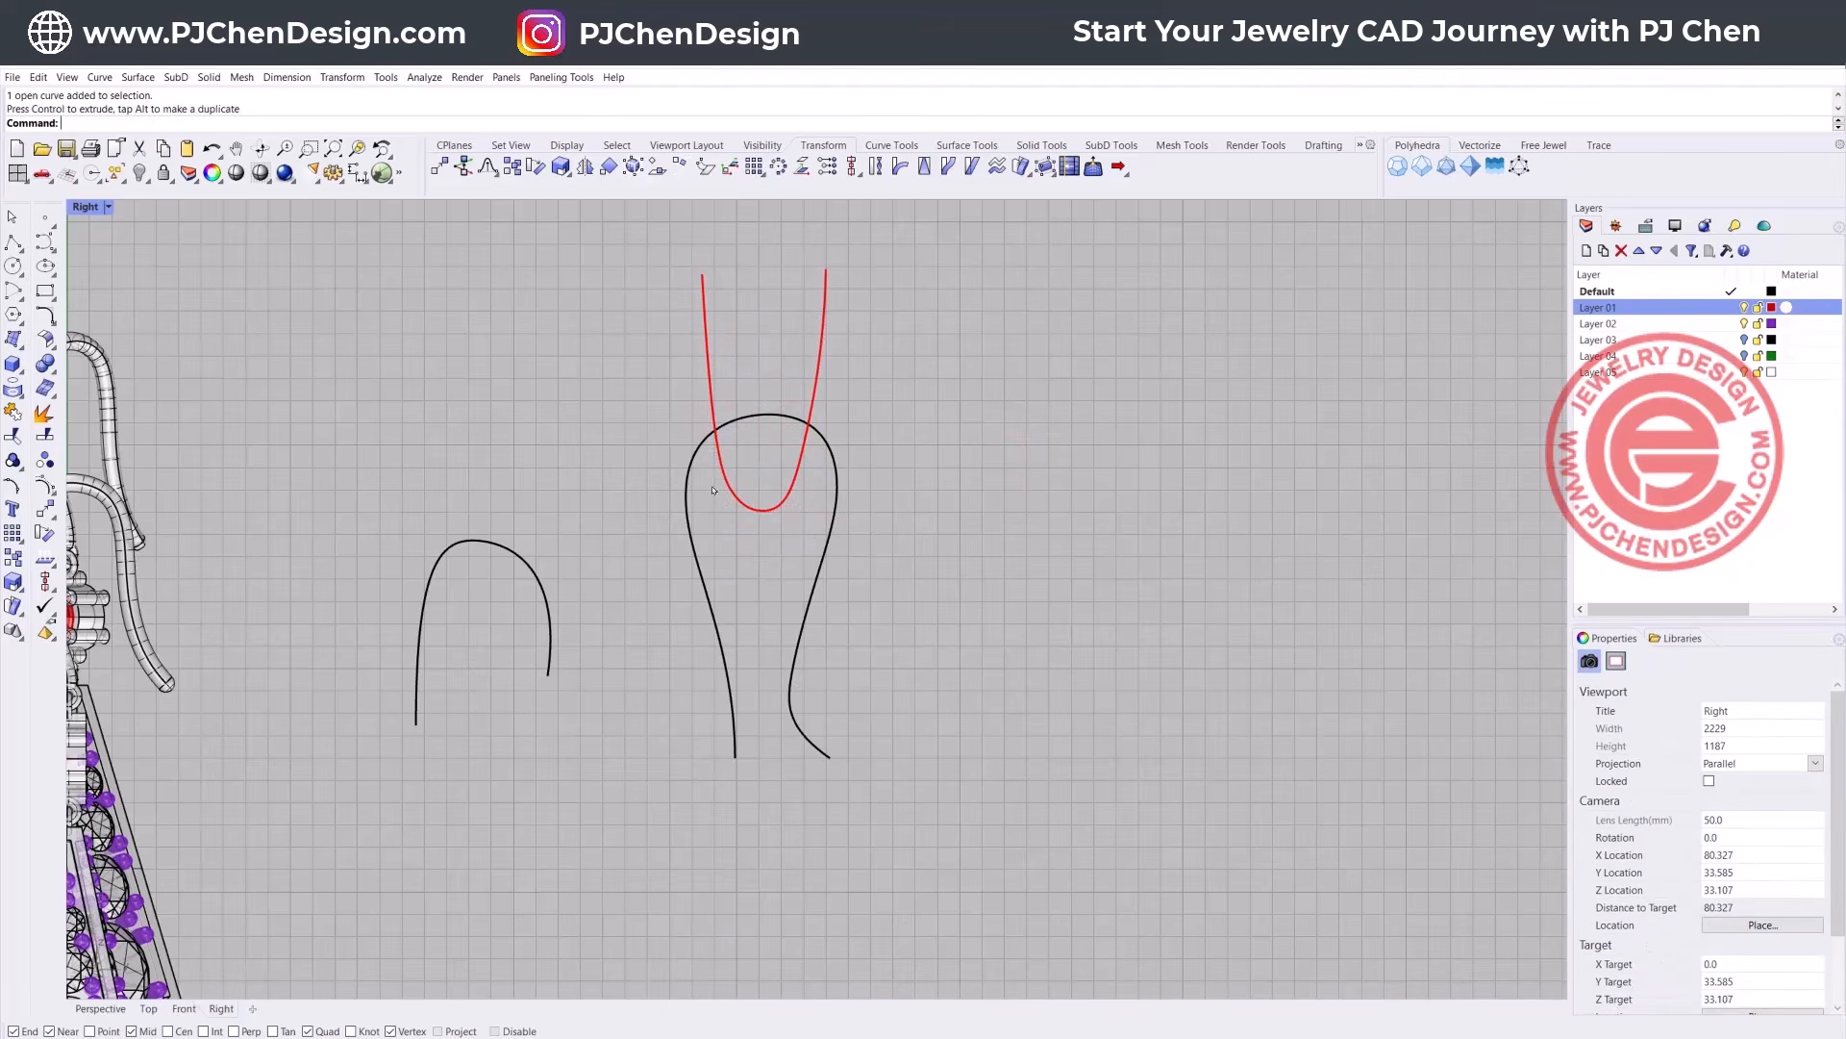
{"action": "left_click", "coordinate": [794, 477]}
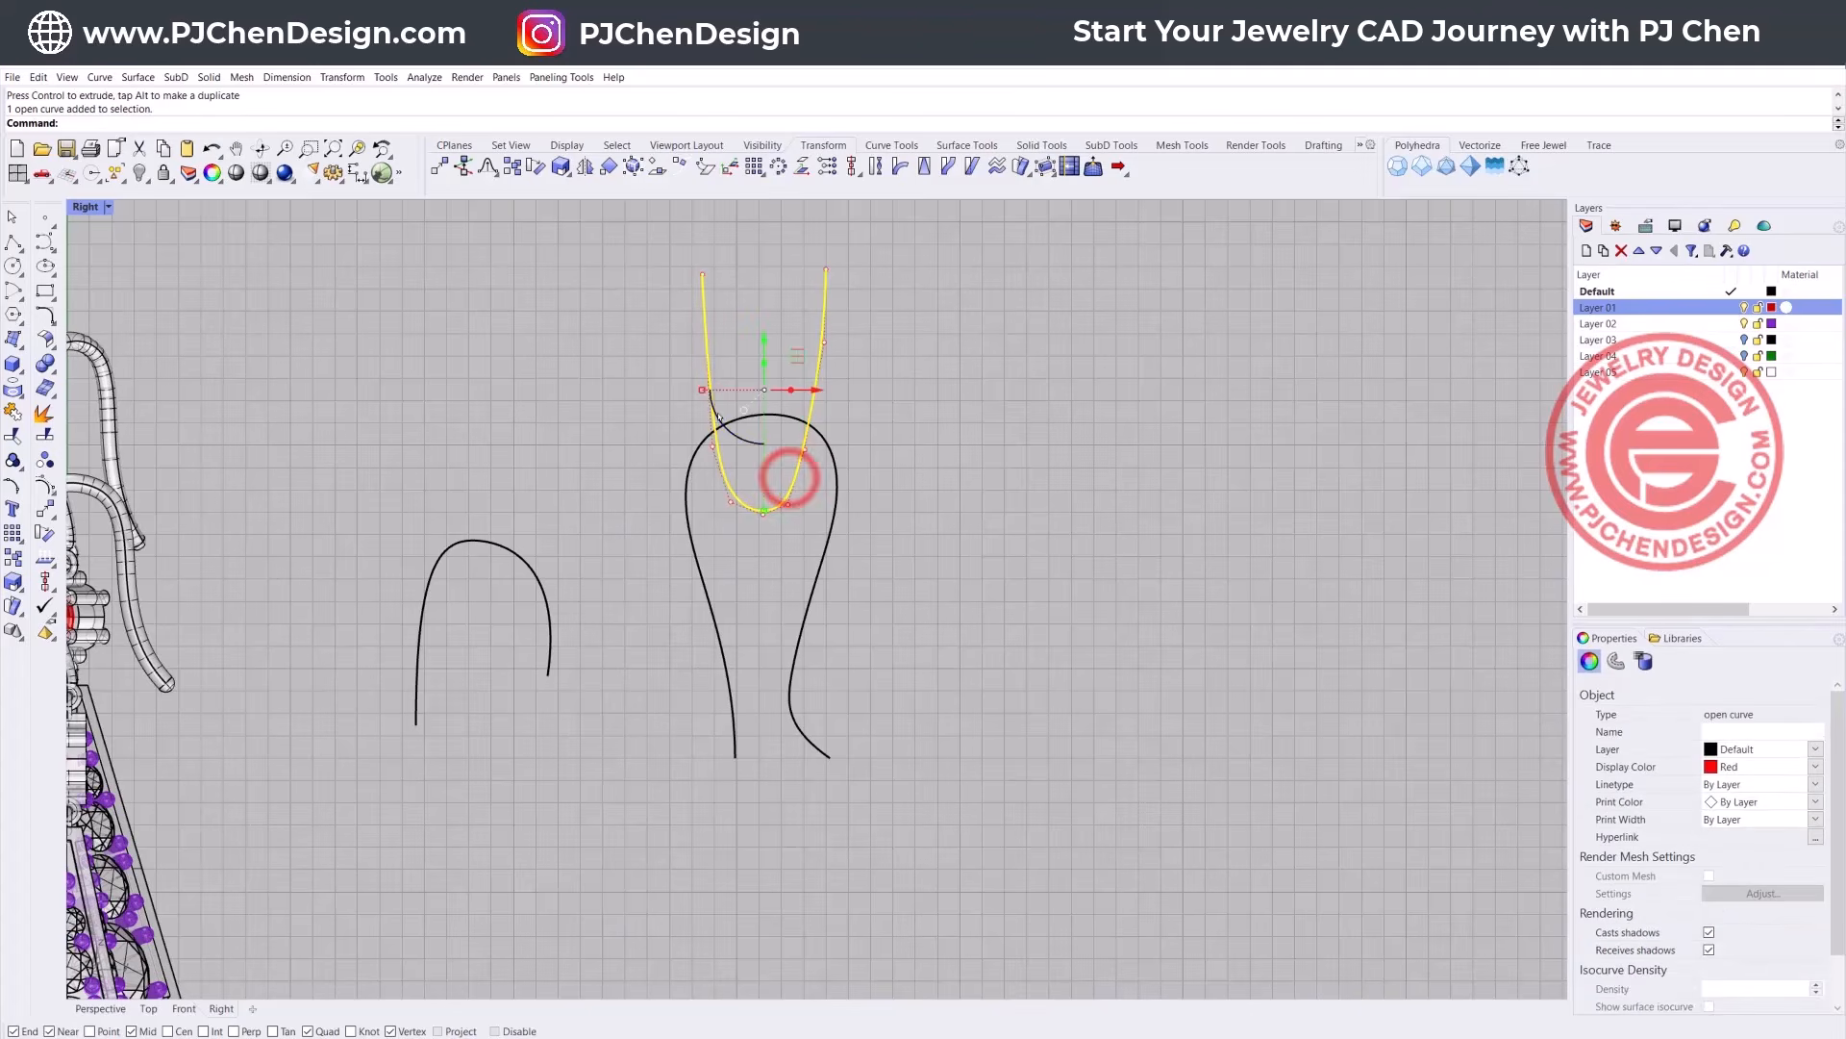
{"action": "left_click_drag", "start_coordinate": [702, 389], "coordinate": [687, 384]}
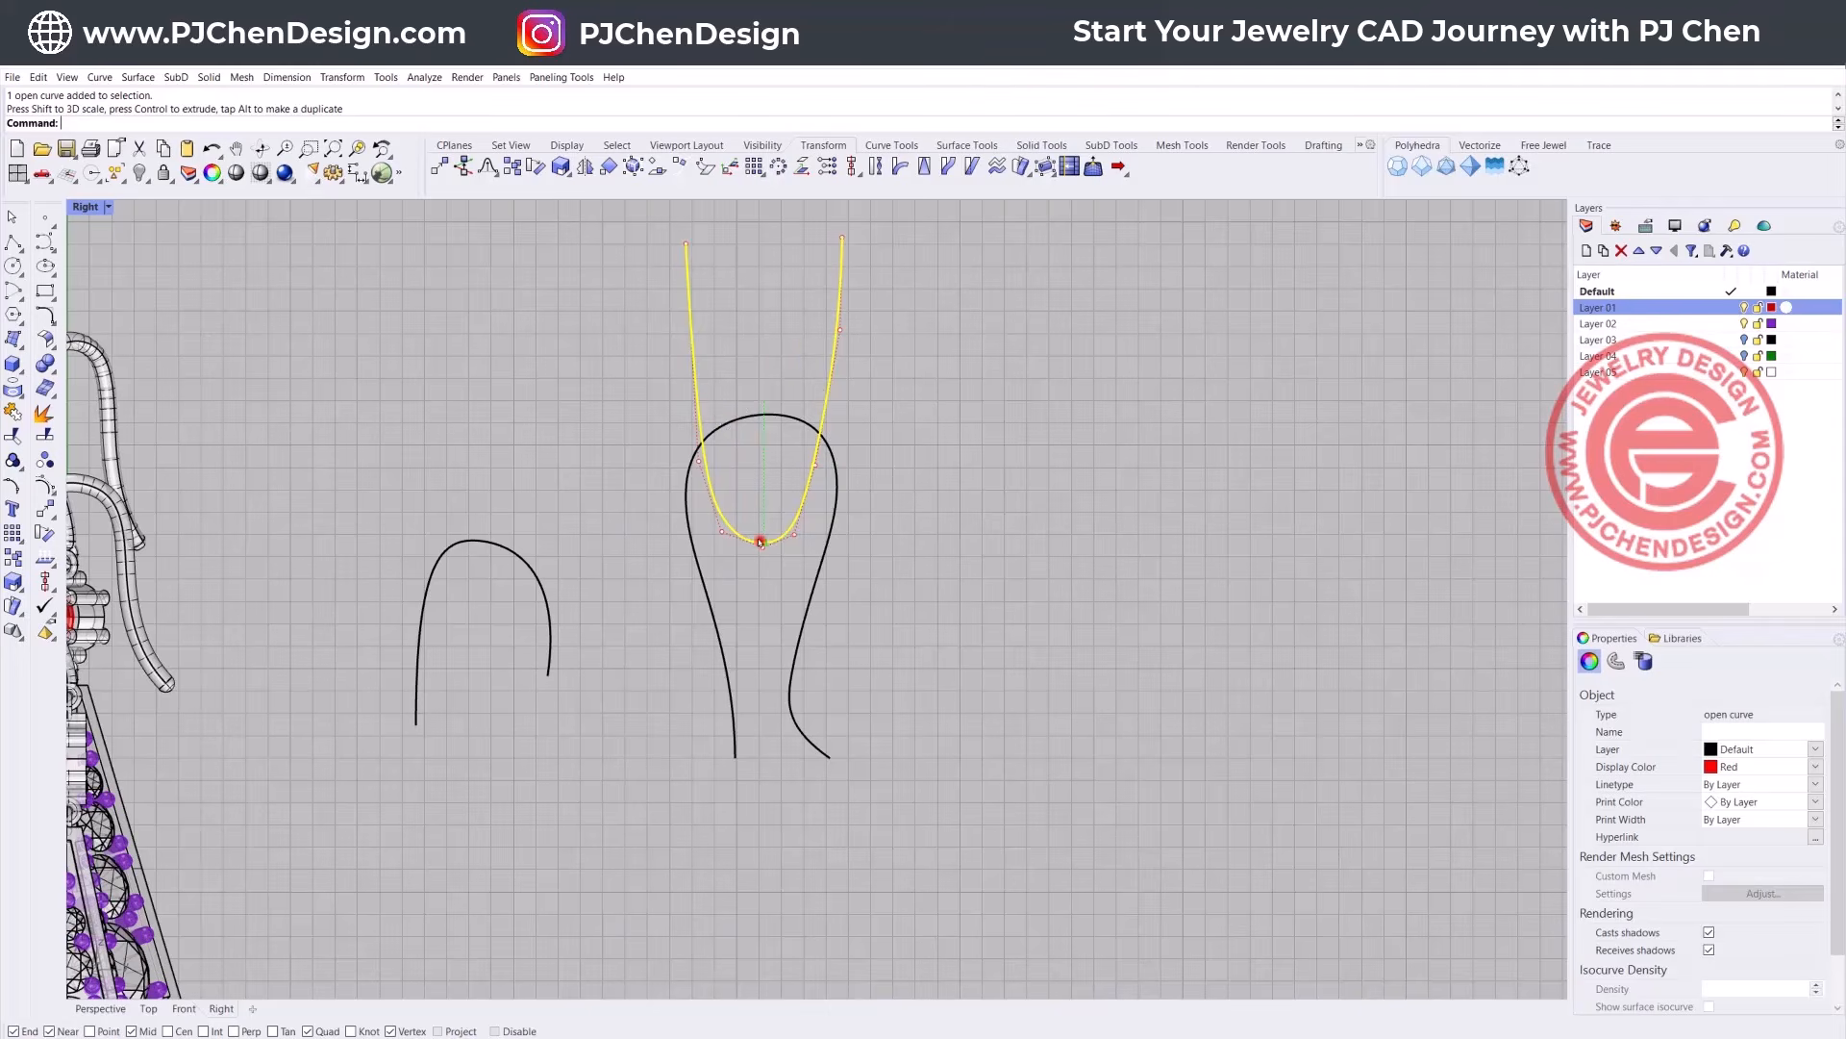
{"action": "left_click", "coordinate": [886, 575]}
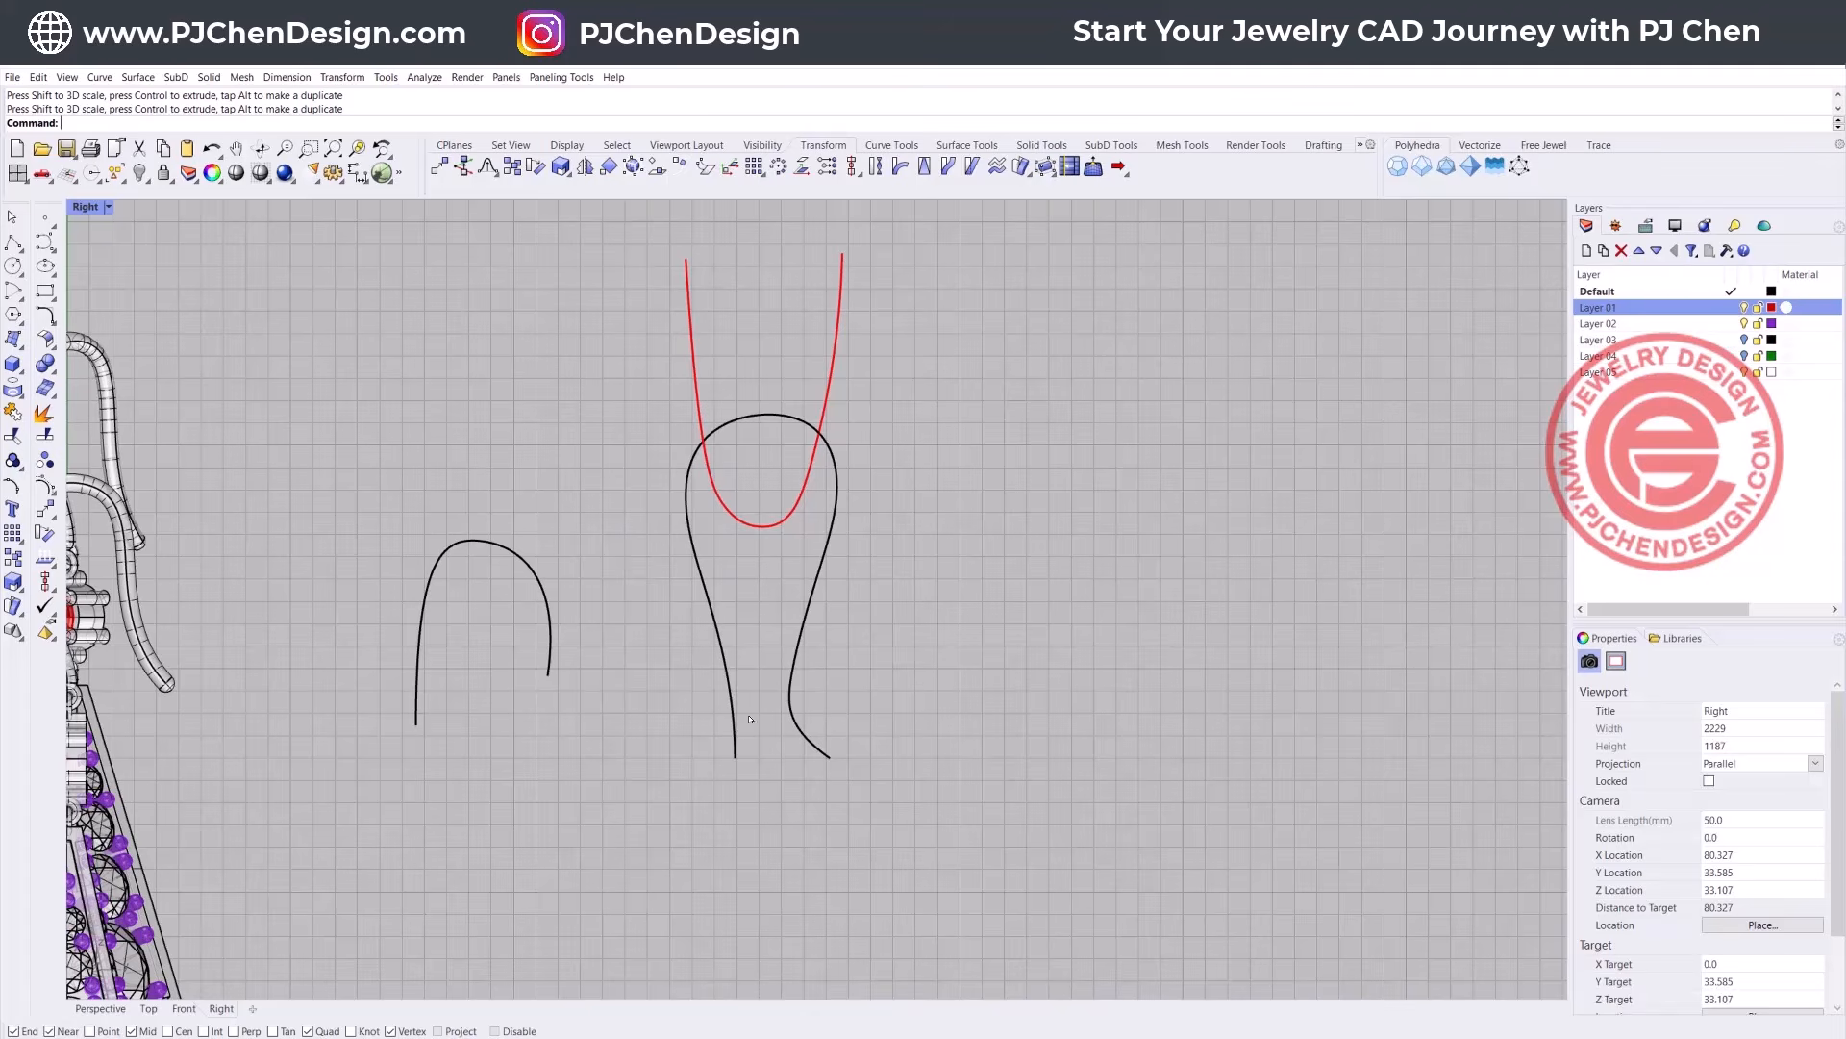
{"action": "left_click_drag", "start_coordinate": [788, 699], "coordinate": [767, 538]}
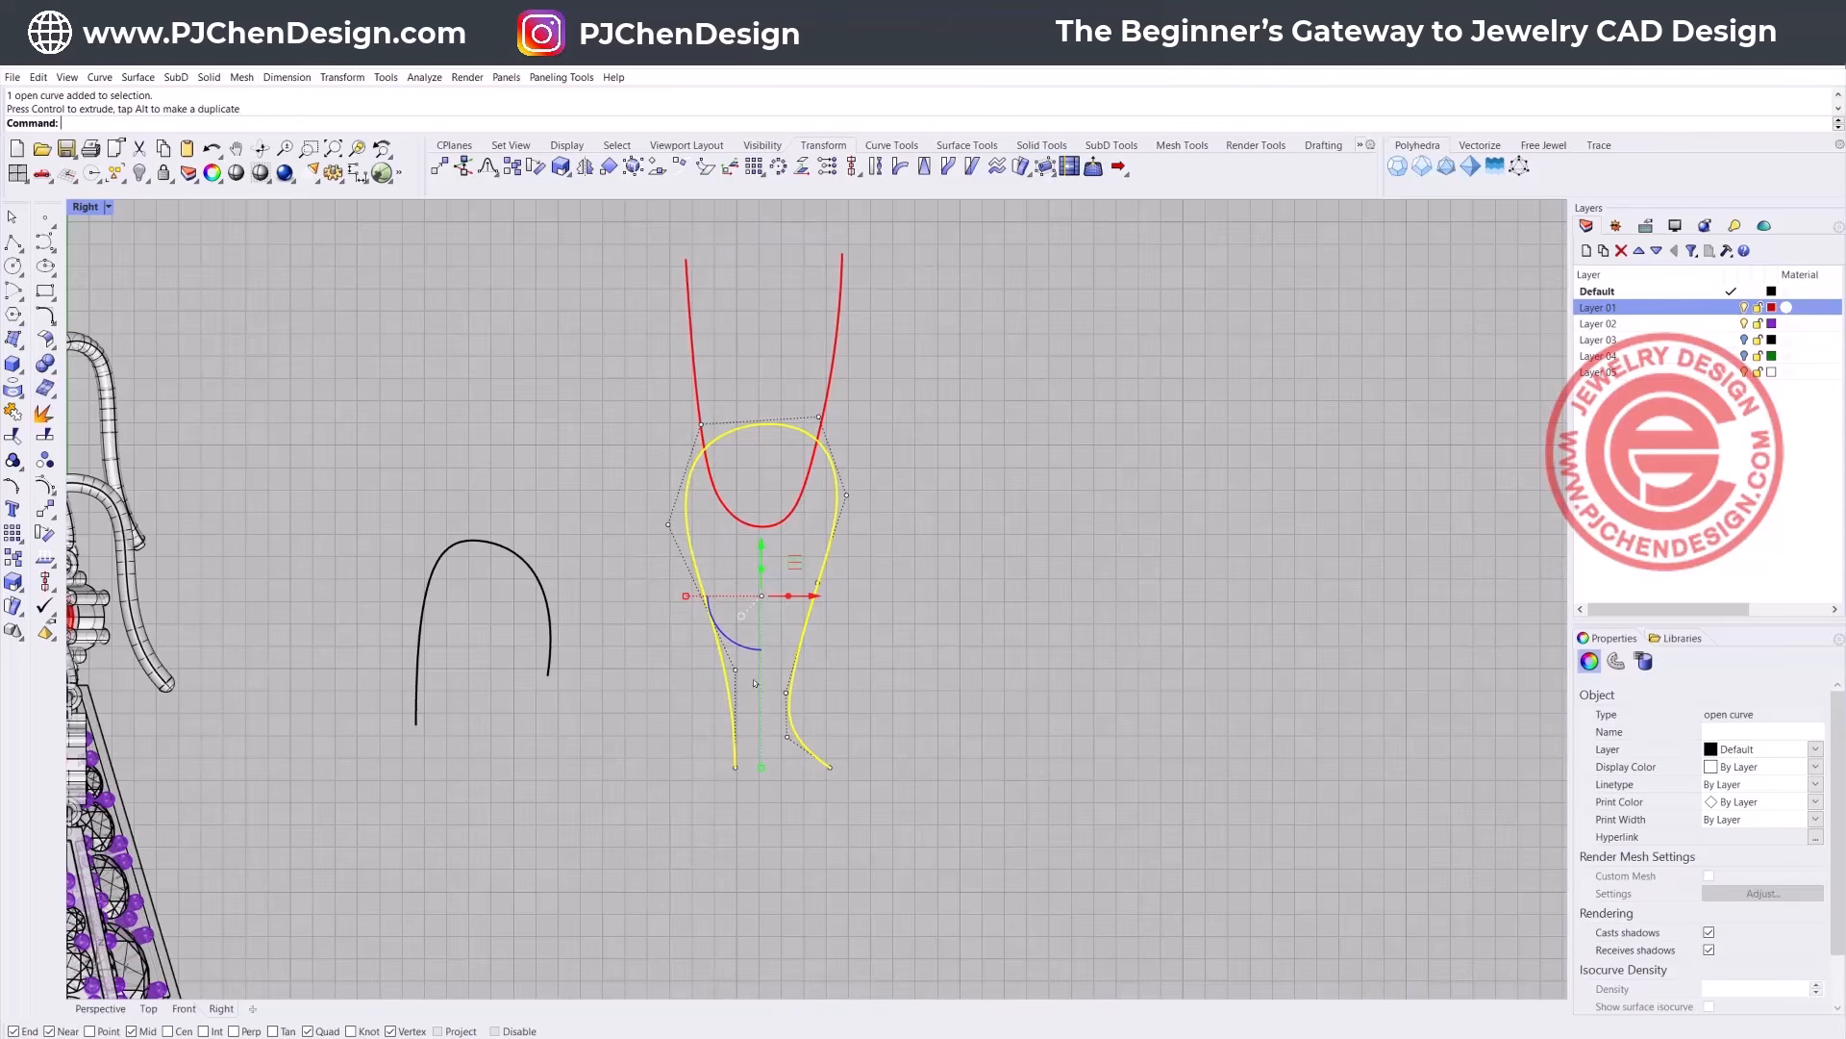
{"action": "left_click", "coordinate": [1017, 741]}
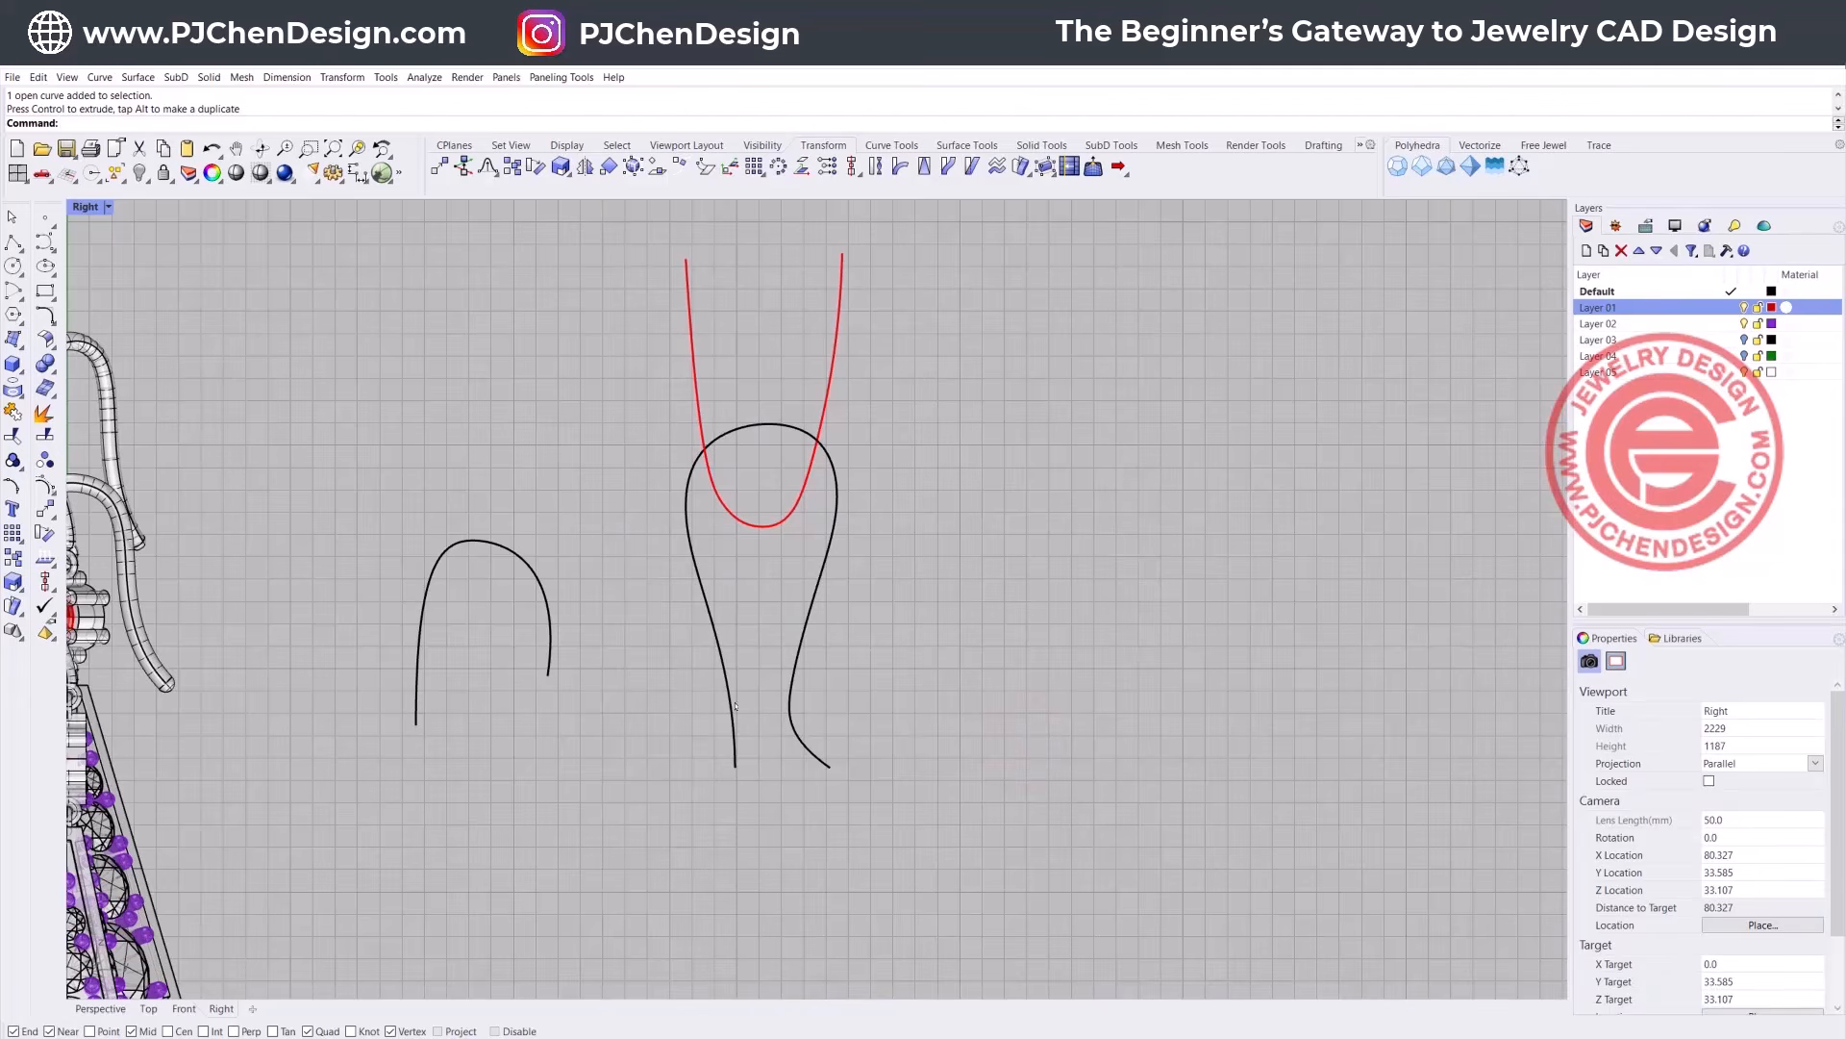
Step: Lower the short end's control point on the plain hook curve so both legs reach about the same level
{"action": "left_click", "coordinate": [540, 671]}
{"action": "left_click", "coordinate": [547, 673], "text": "ctrl+shift"}
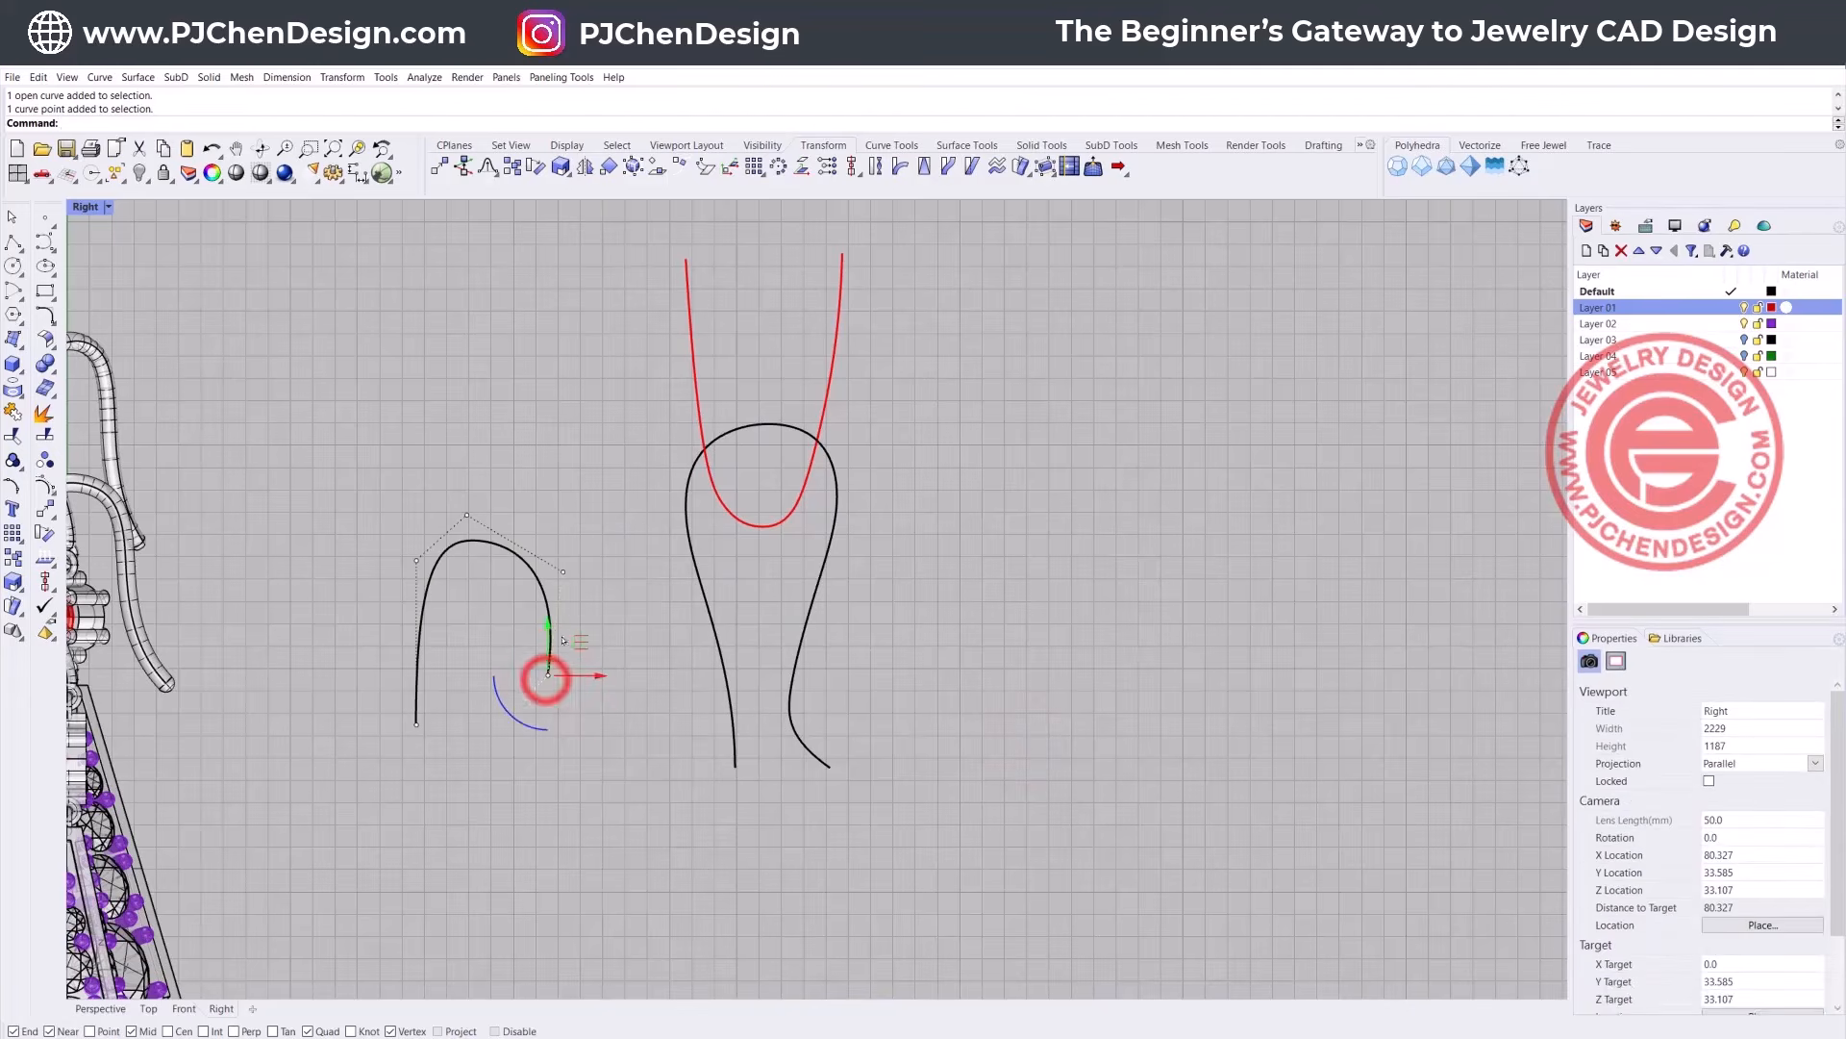
{"action": "left_click_drag", "start_coordinate": [548, 623], "coordinate": [548, 678]}
{"action": "left_click", "coordinate": [610, 673]}
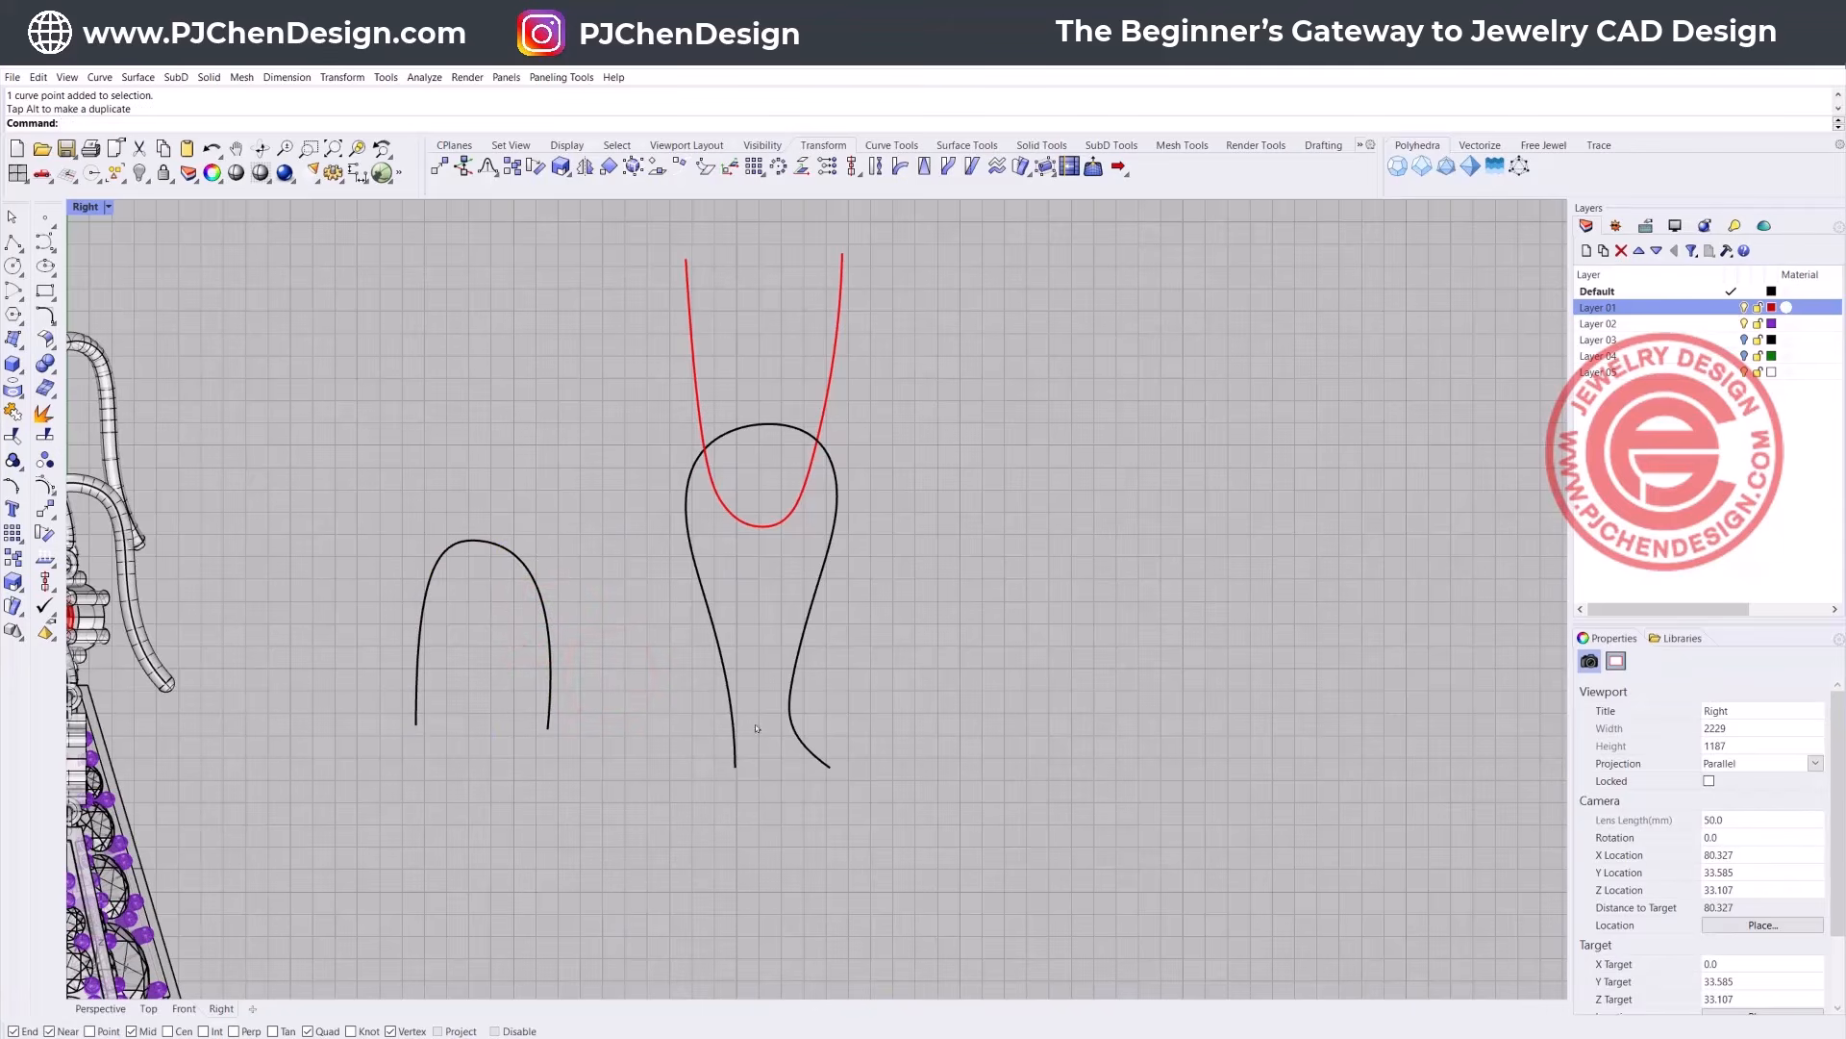
{"action": "left_click", "coordinate": [815, 760]}
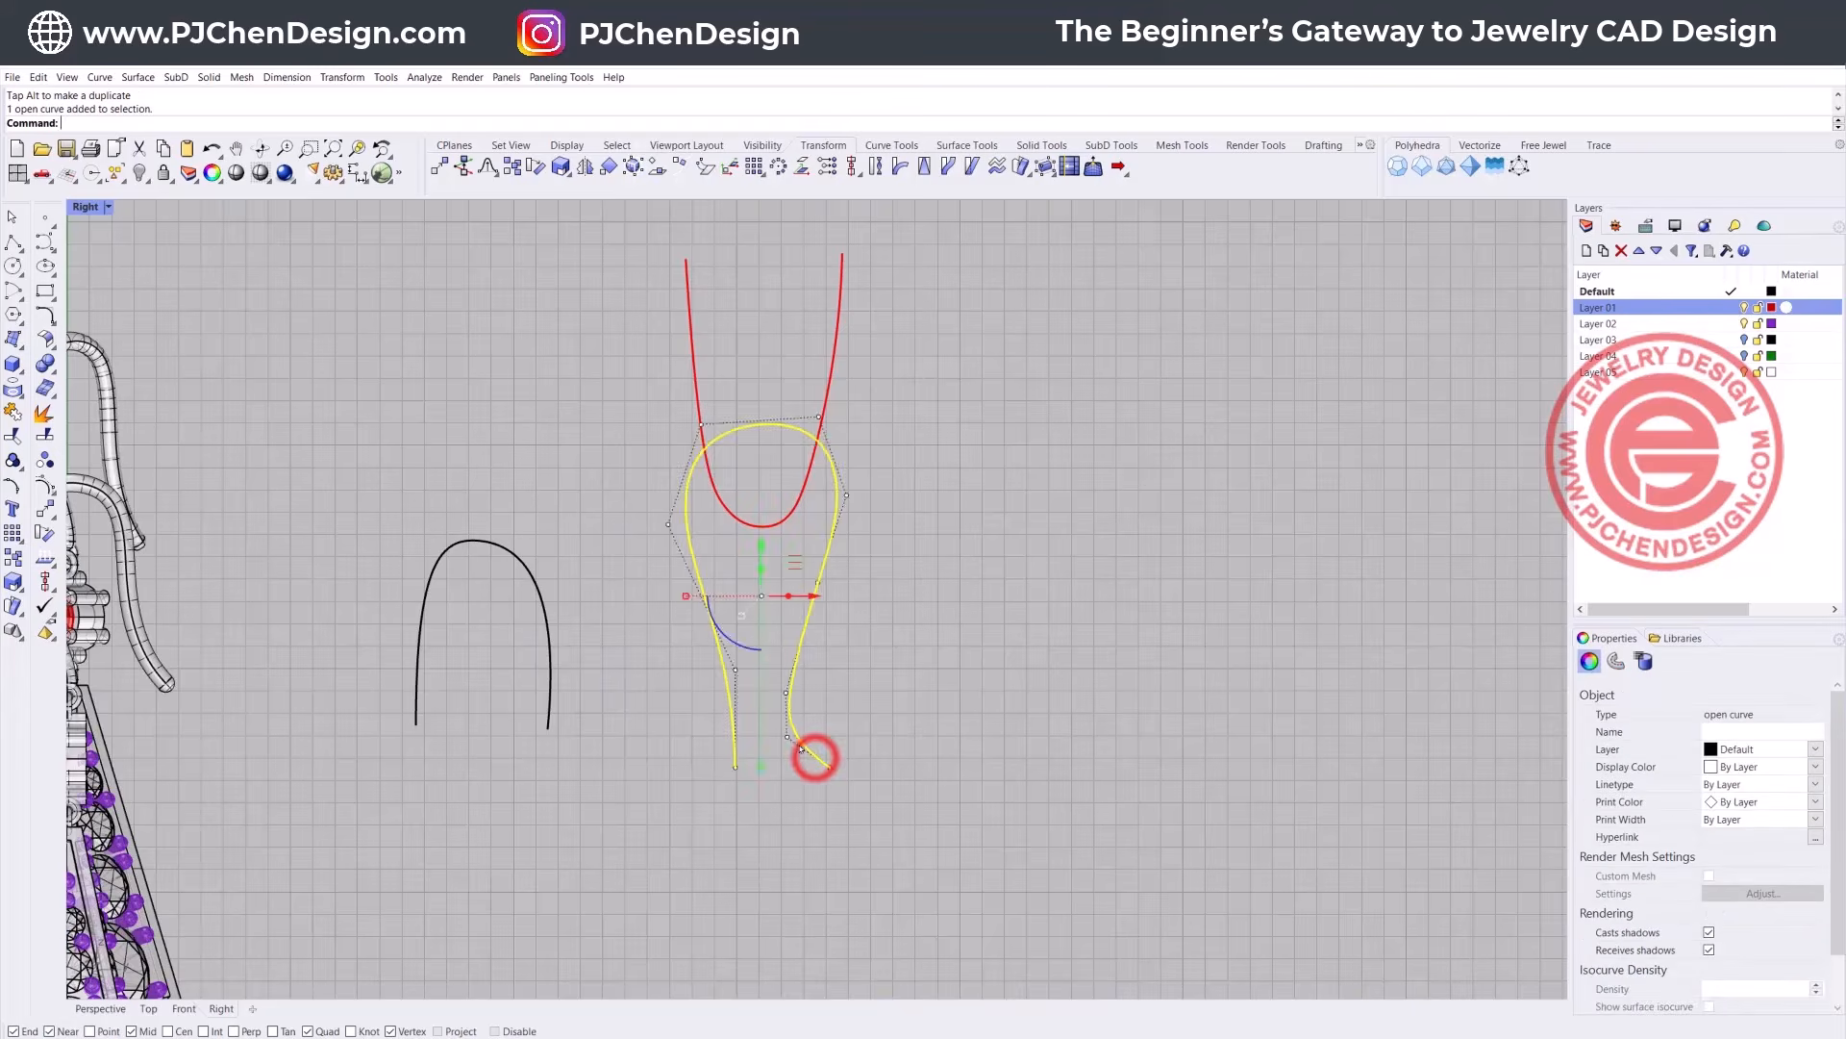
{"action": "scroll", "coordinate": [808, 758], "scroll_direction": "up", "scroll_amount": 5}
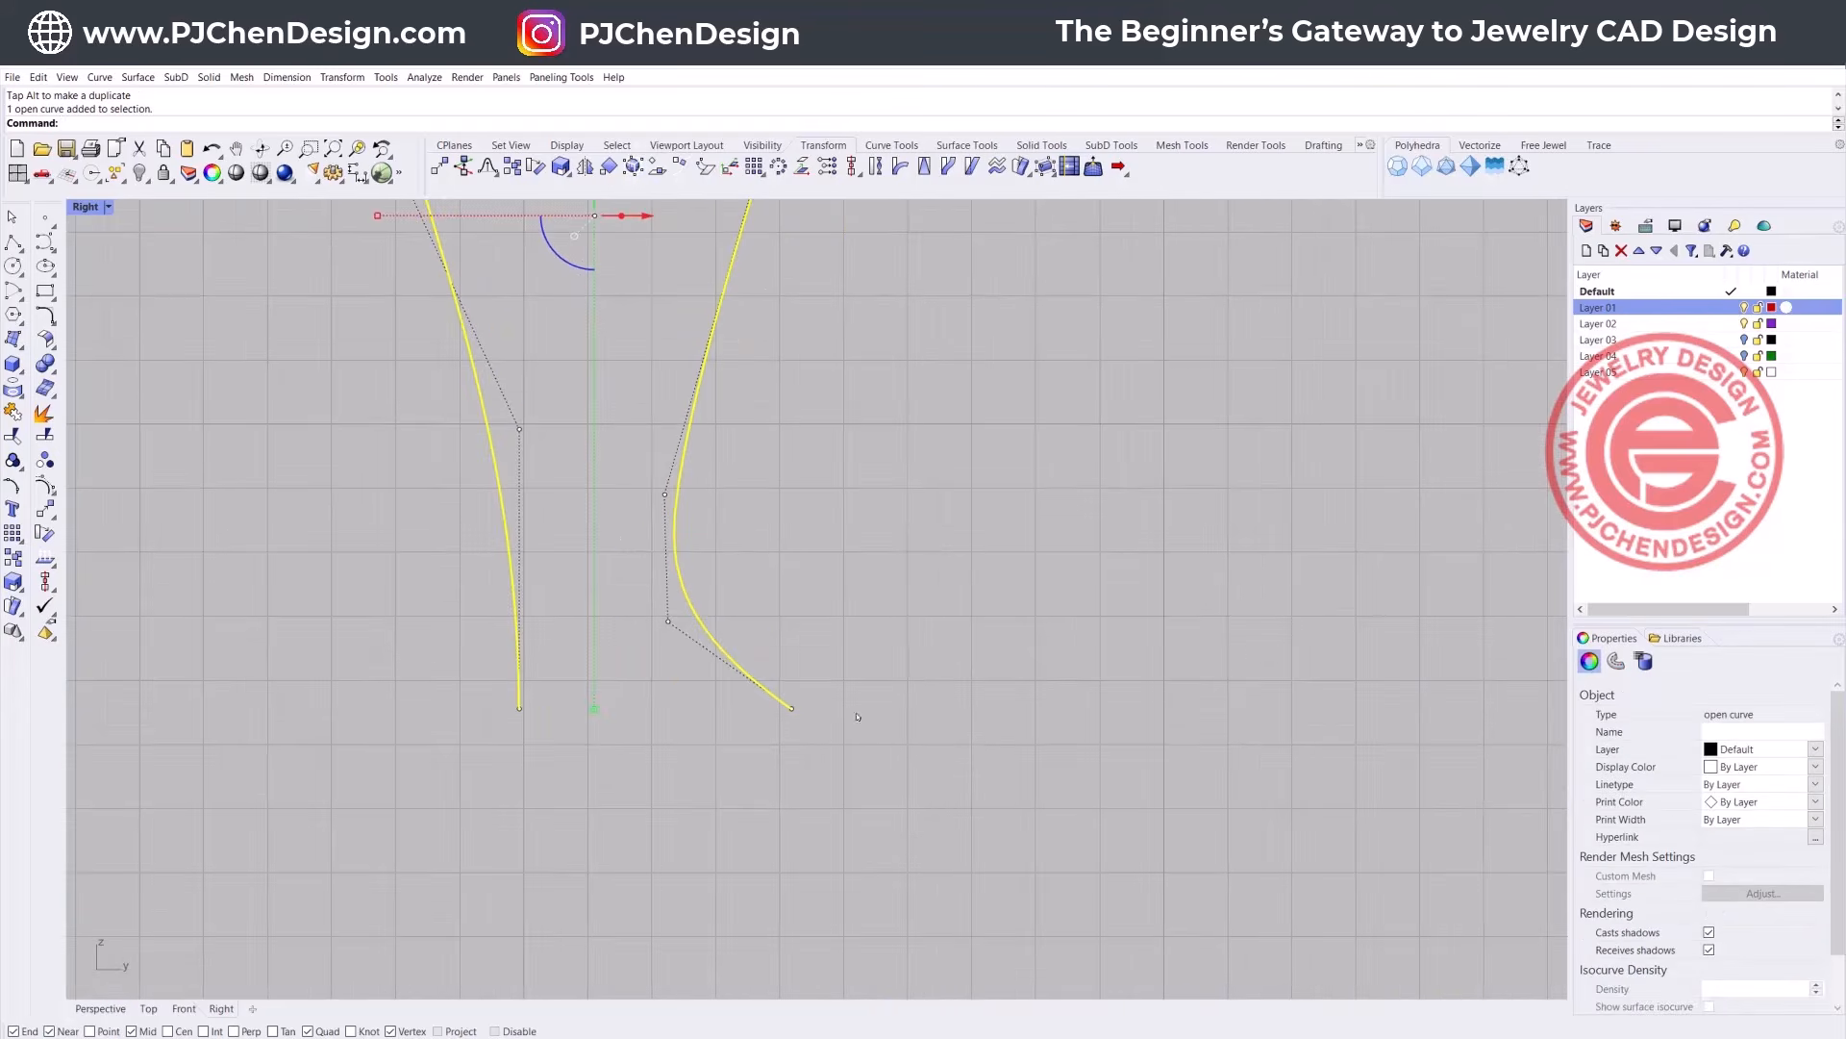
{"action": "scroll", "coordinate": [803, 643], "scroll_direction": "down", "scroll_amount": 5}
{"action": "left_click", "coordinate": [832, 627]}
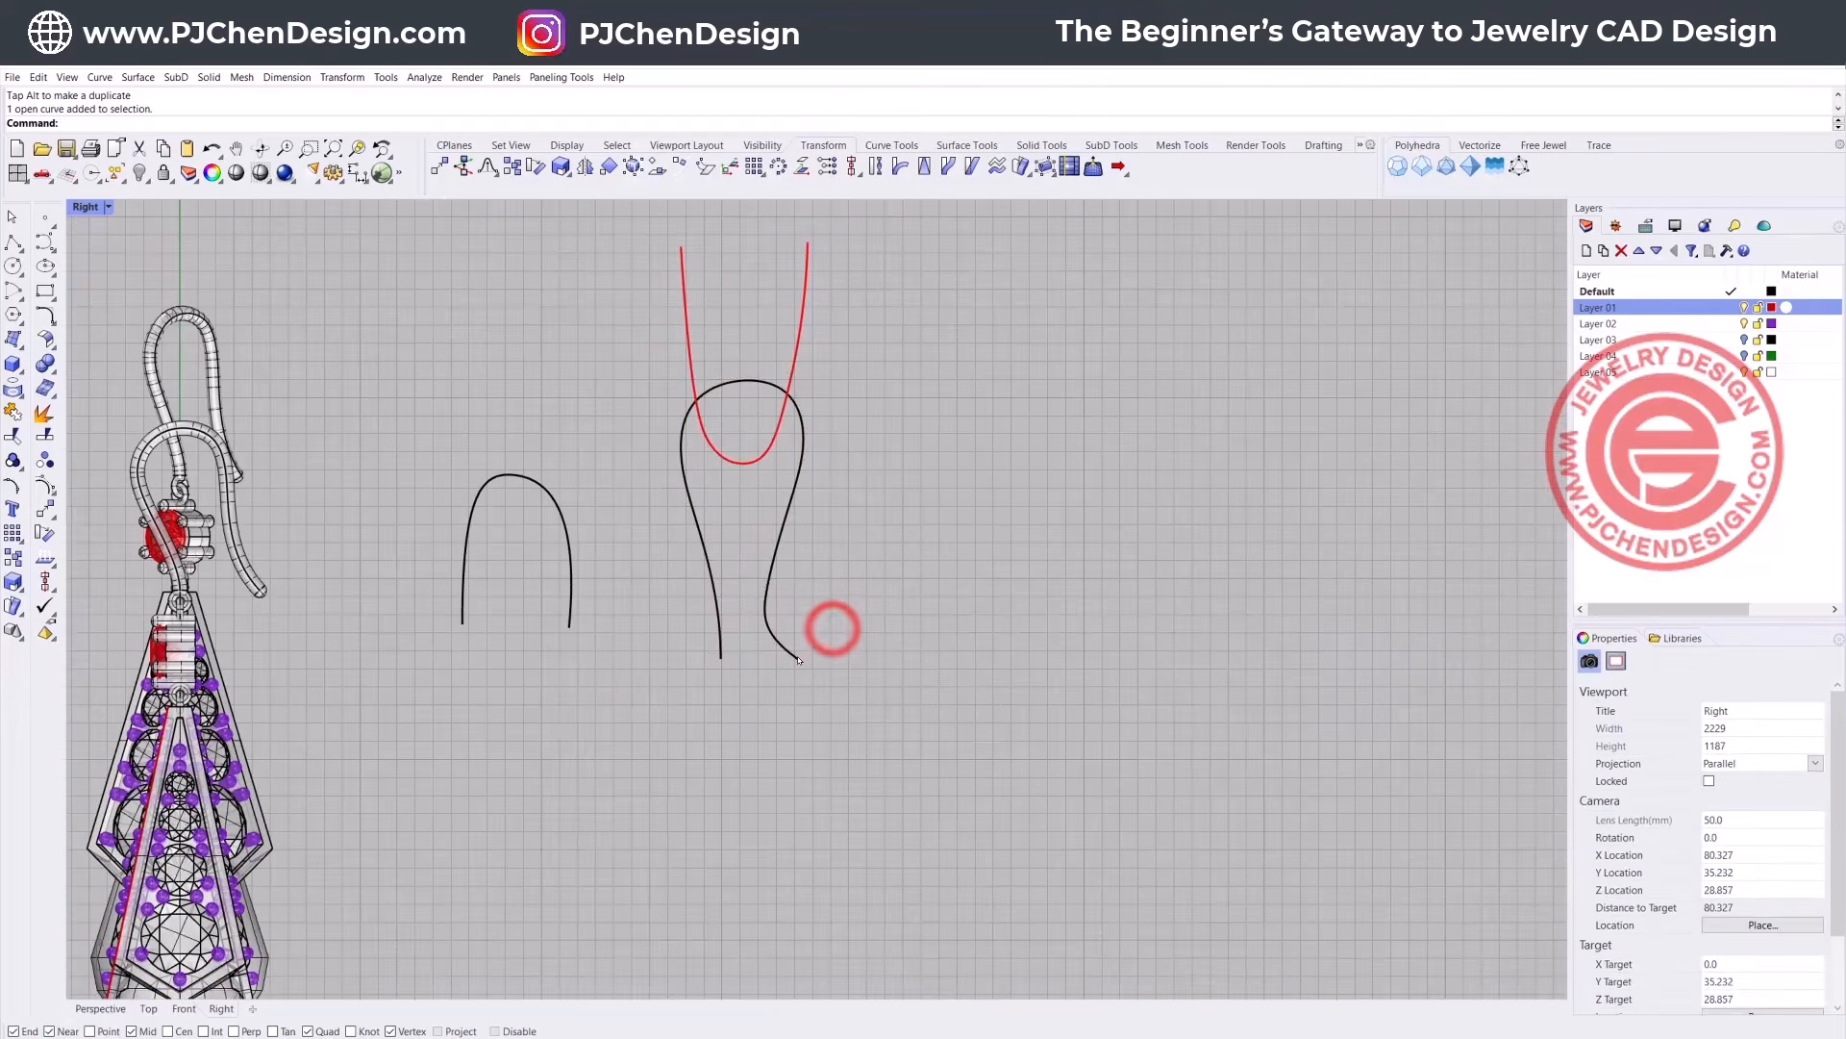
Step: Rotate the plain hook curve about a quarter turn so it lies sideways with its open end facing the taller hook
{"action": "left_click", "coordinate": [567, 623]}
{"action": "scroll", "coordinate": [569, 627], "scroll_direction": "up", "scroll_amount": 4}
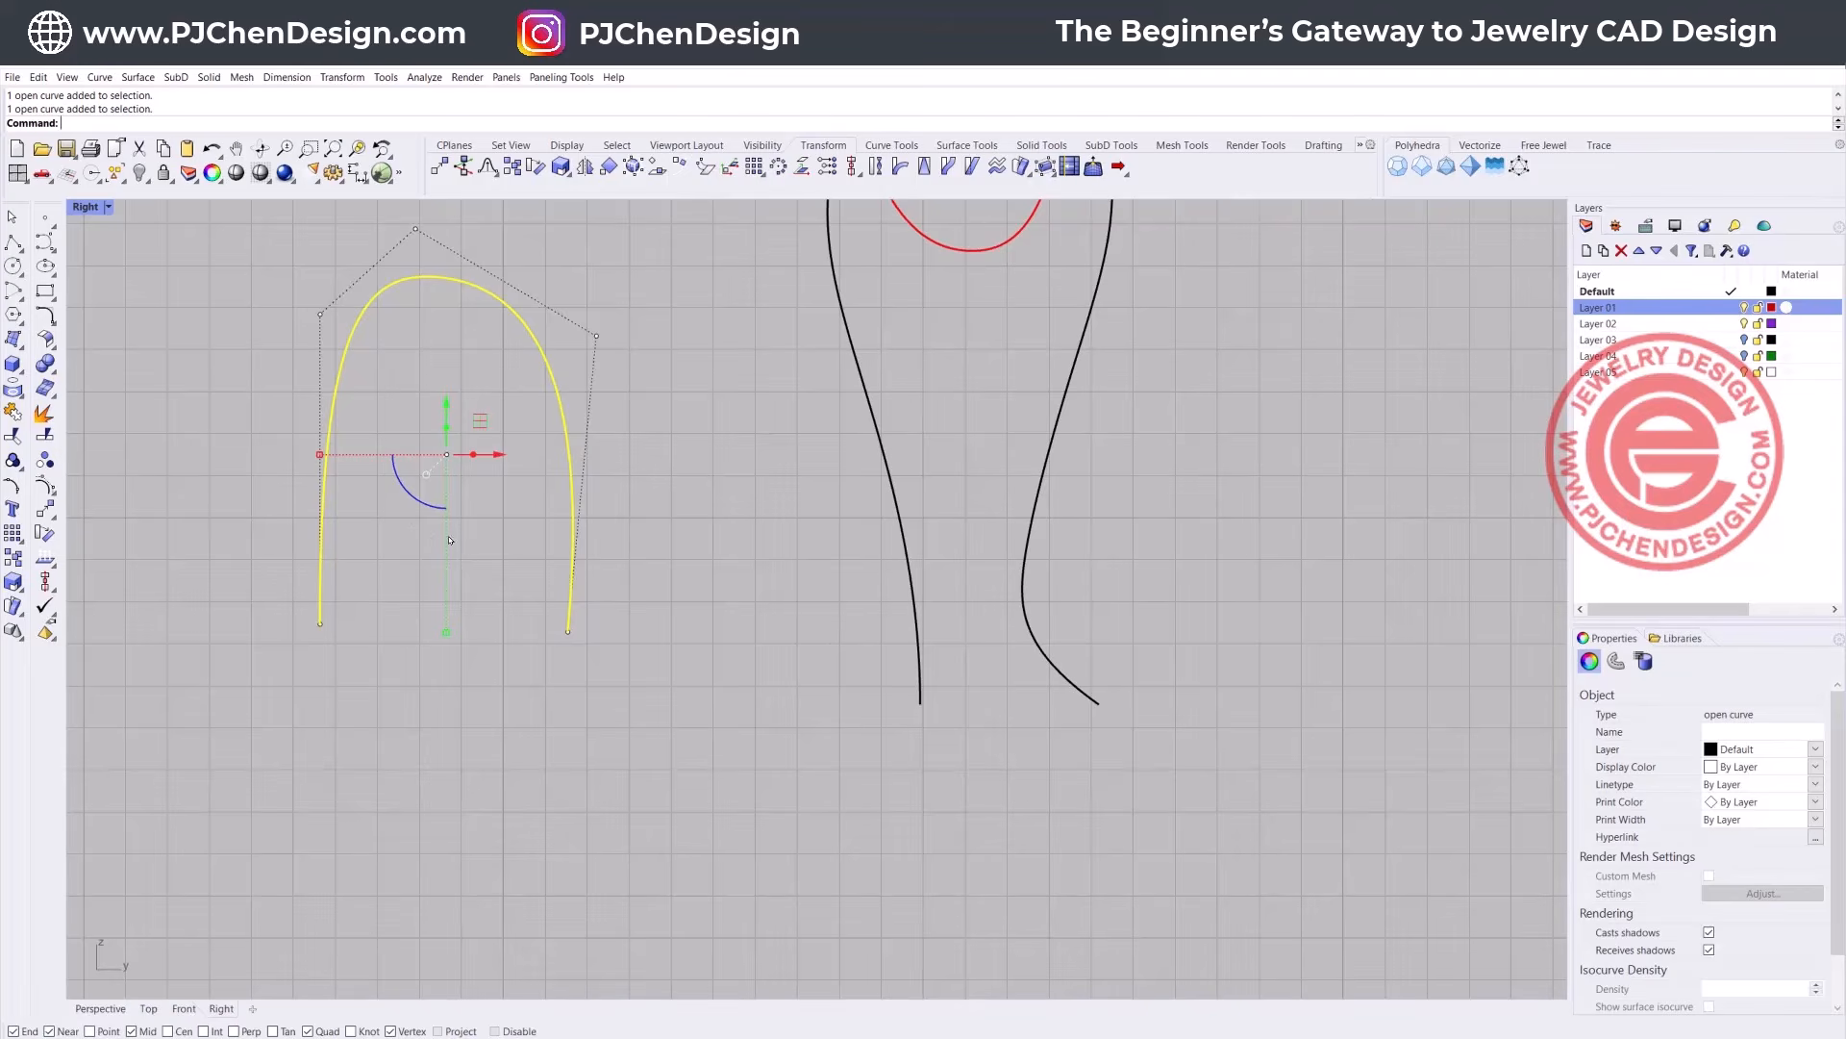
{"action": "left_click_drag", "start_coordinate": [422, 497], "coordinate": [611, 536]}
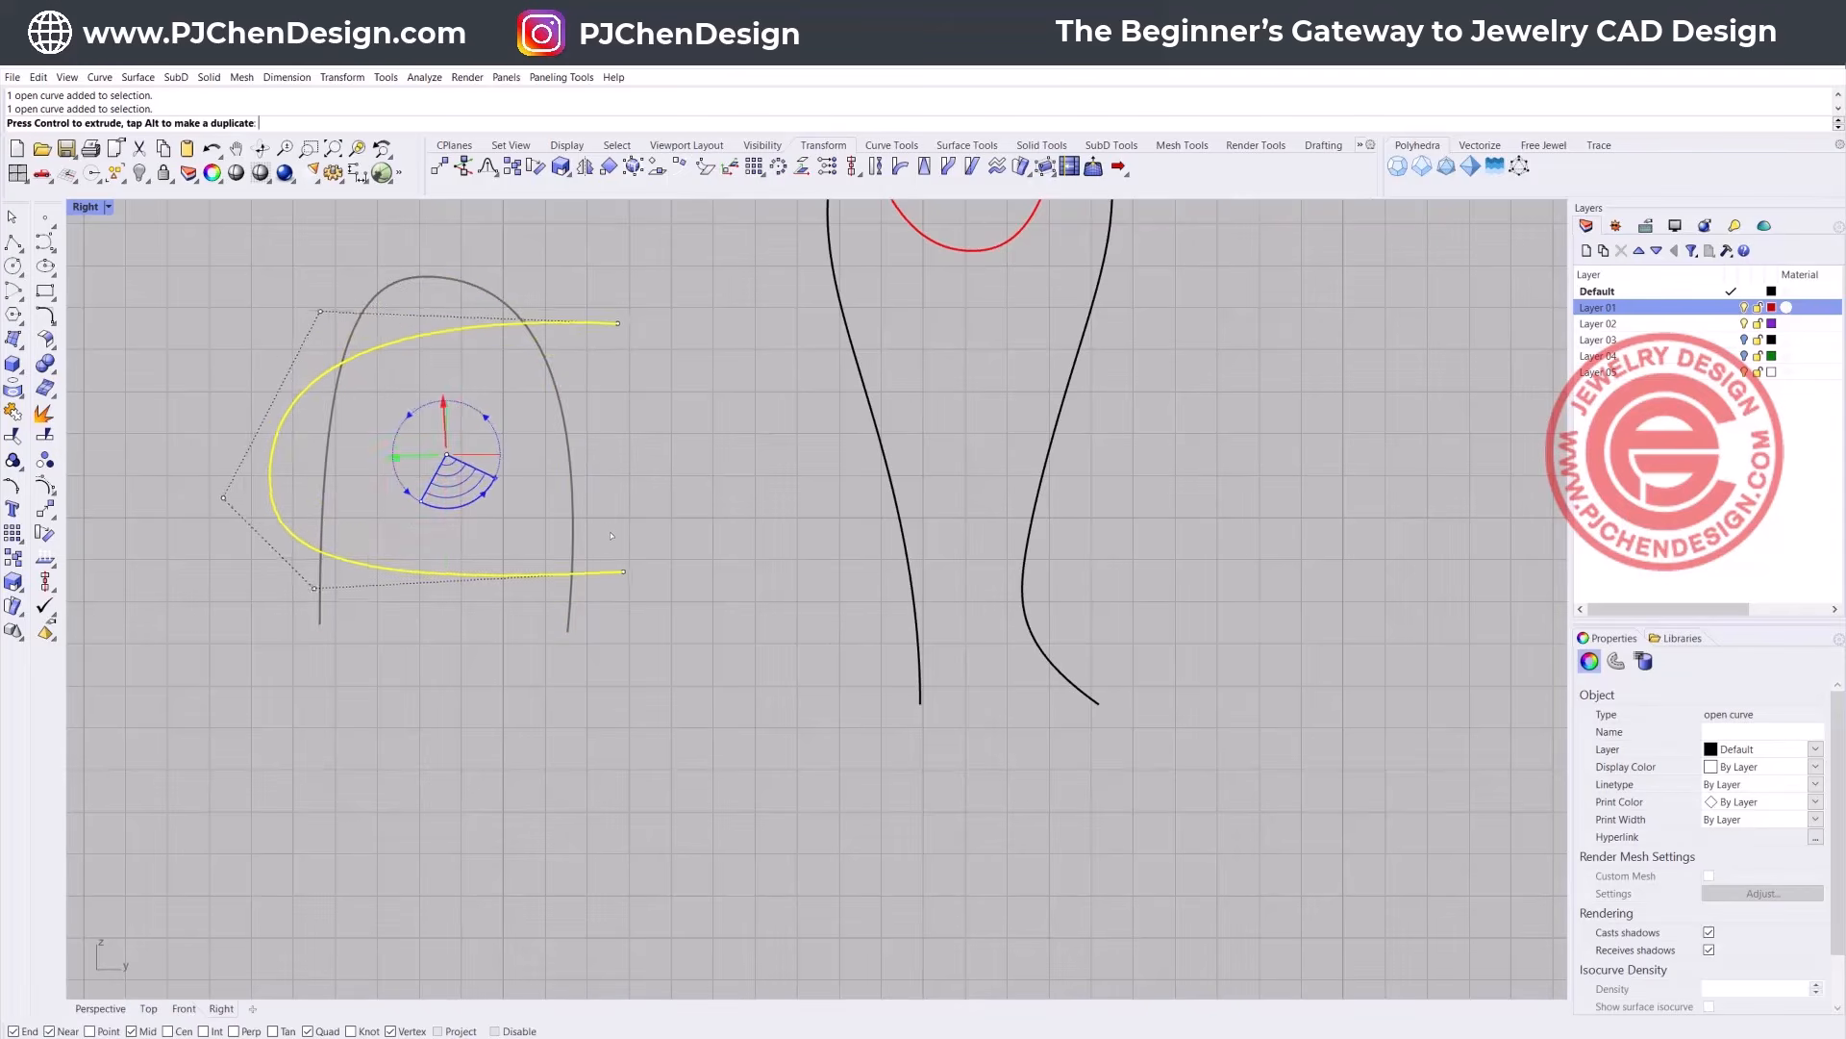
{"action": "left_click", "coordinate": [817, 590]}
Step: Try rotating the taller looped hook curve about its center, and undo the rotation
{"action": "scroll", "coordinate": [816, 589], "scroll_direction": "down", "scroll_amount": 3}
{"action": "left_click", "coordinate": [925, 675]}
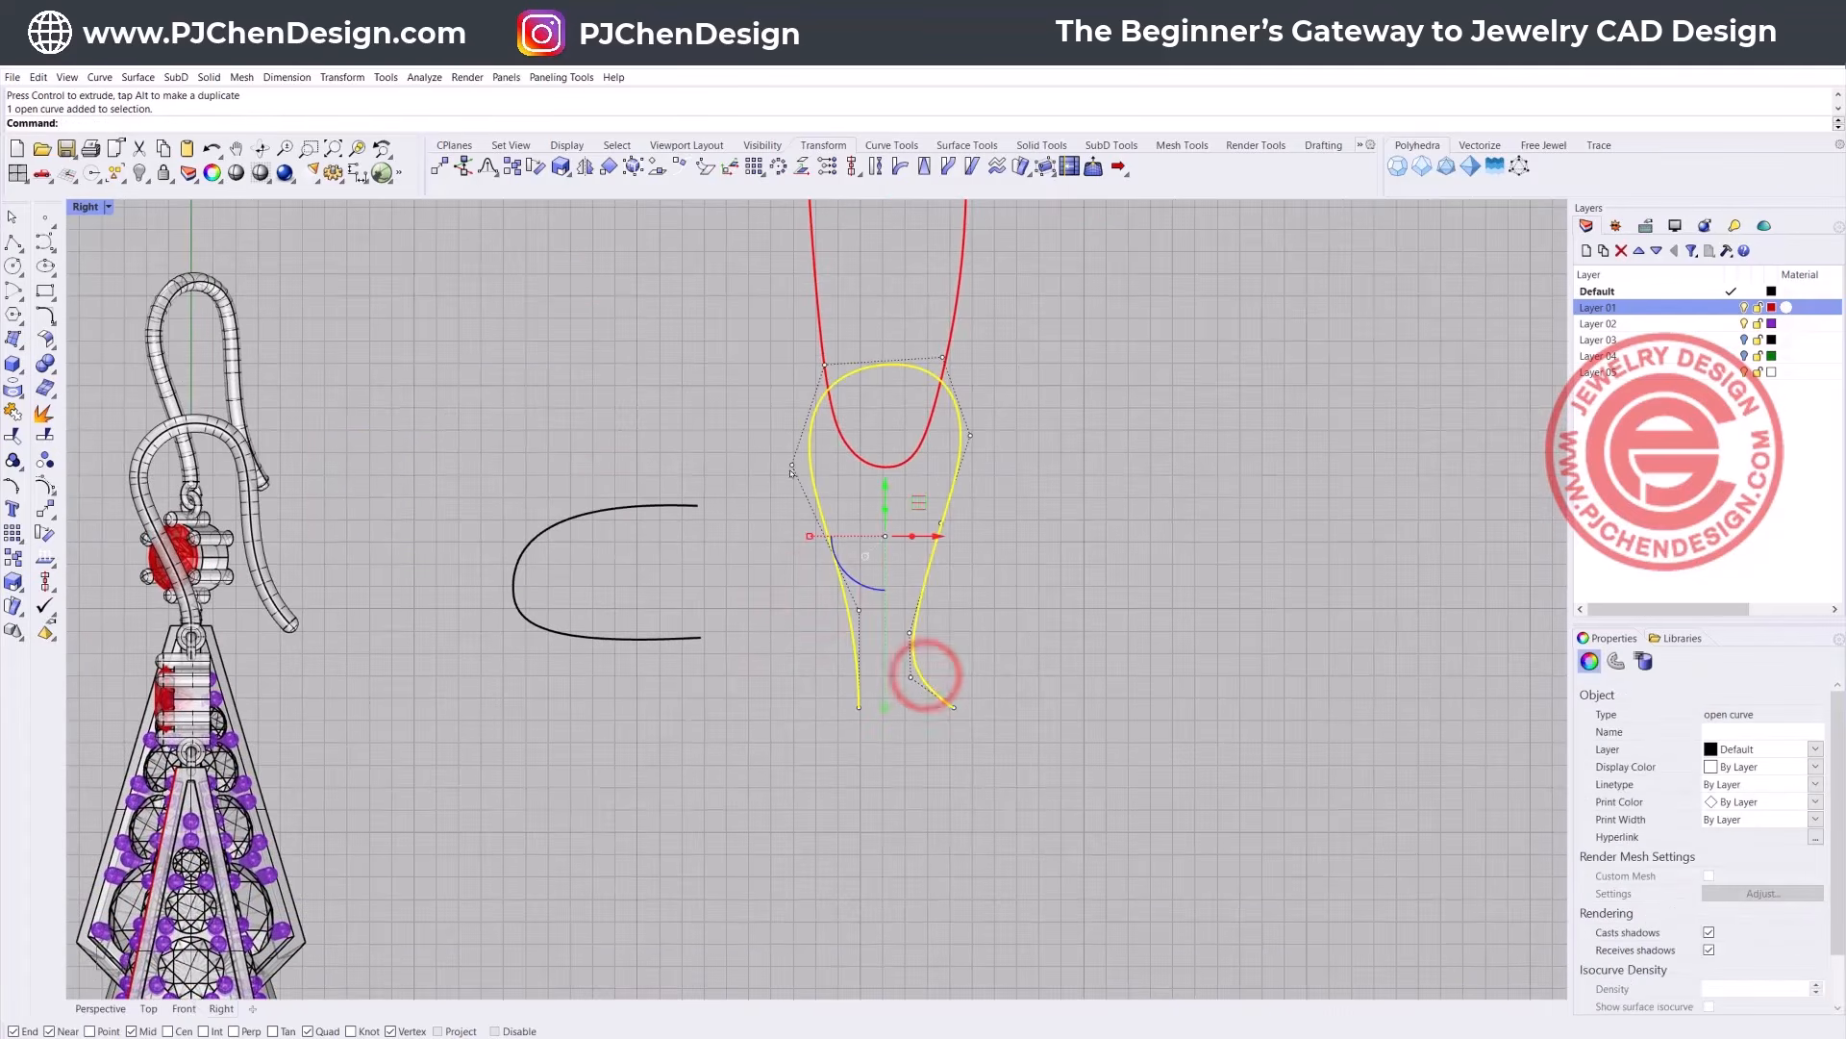
{"action": "left_click_drag", "start_coordinate": [858, 577], "coordinate": [929, 640]}
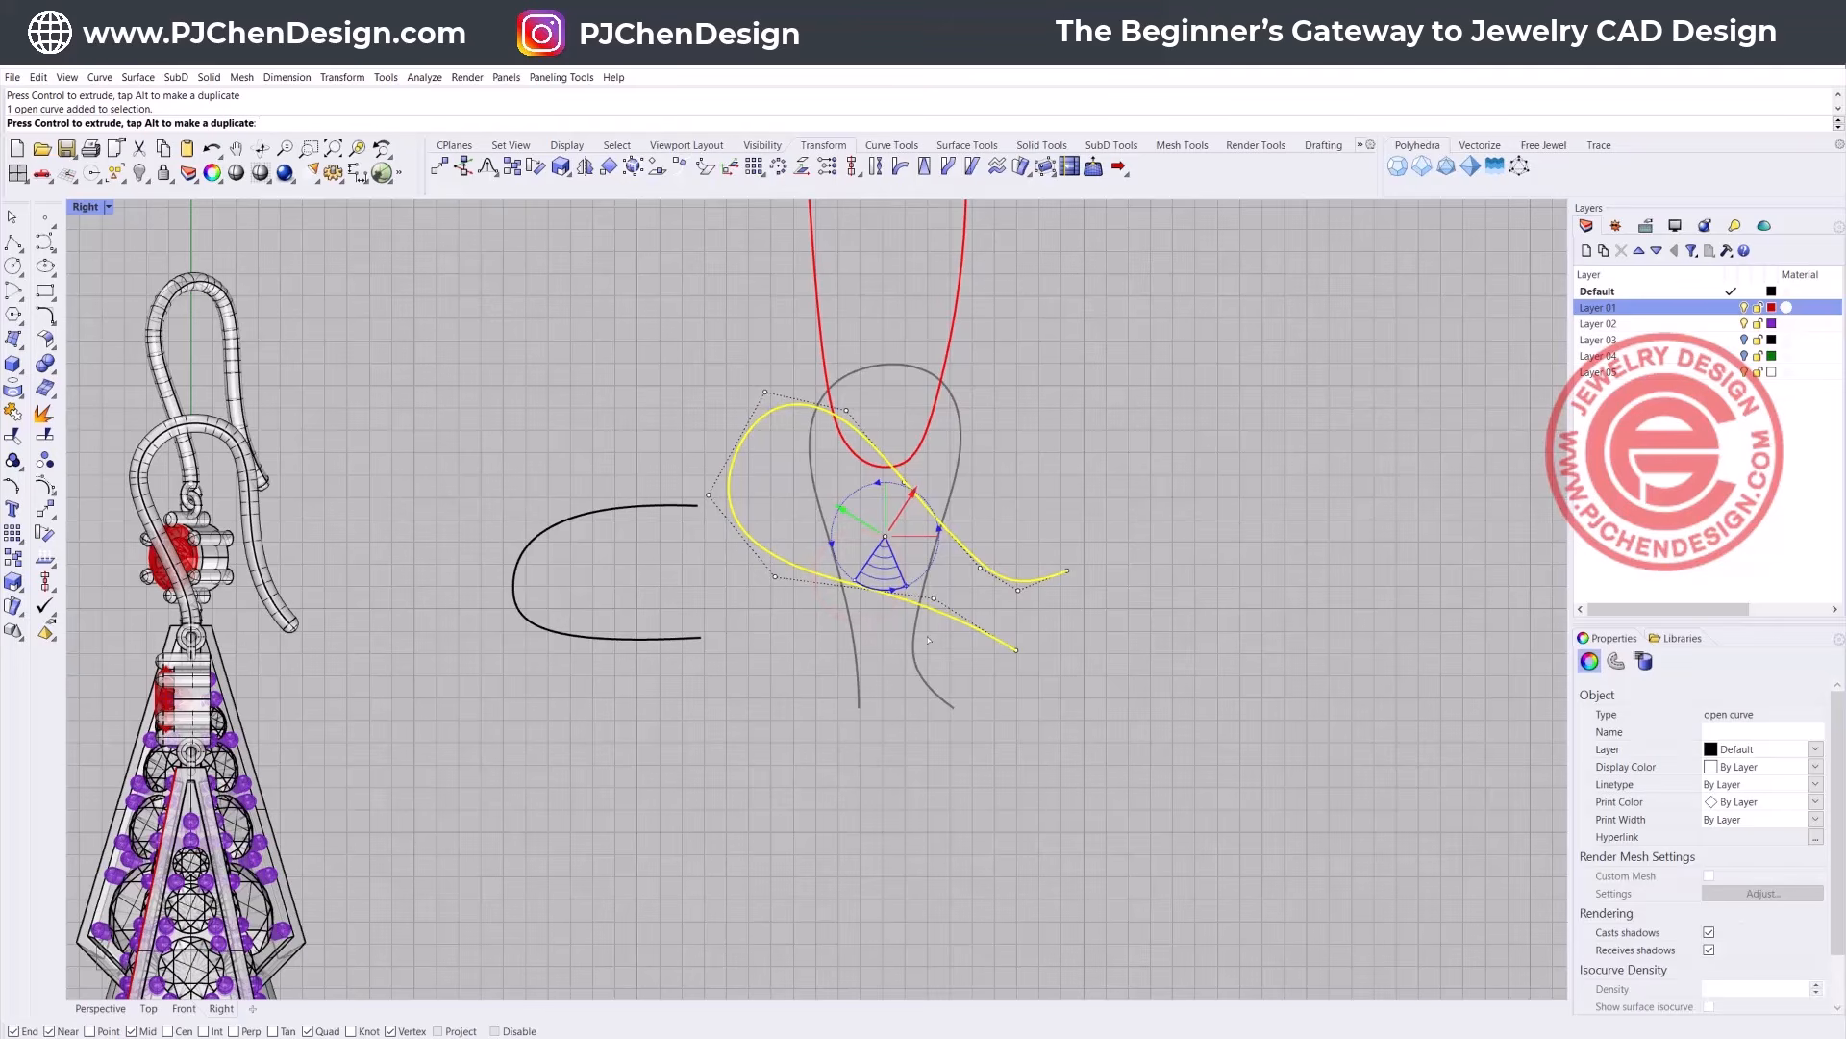
{"action": "key", "text": "ctrl+z"}
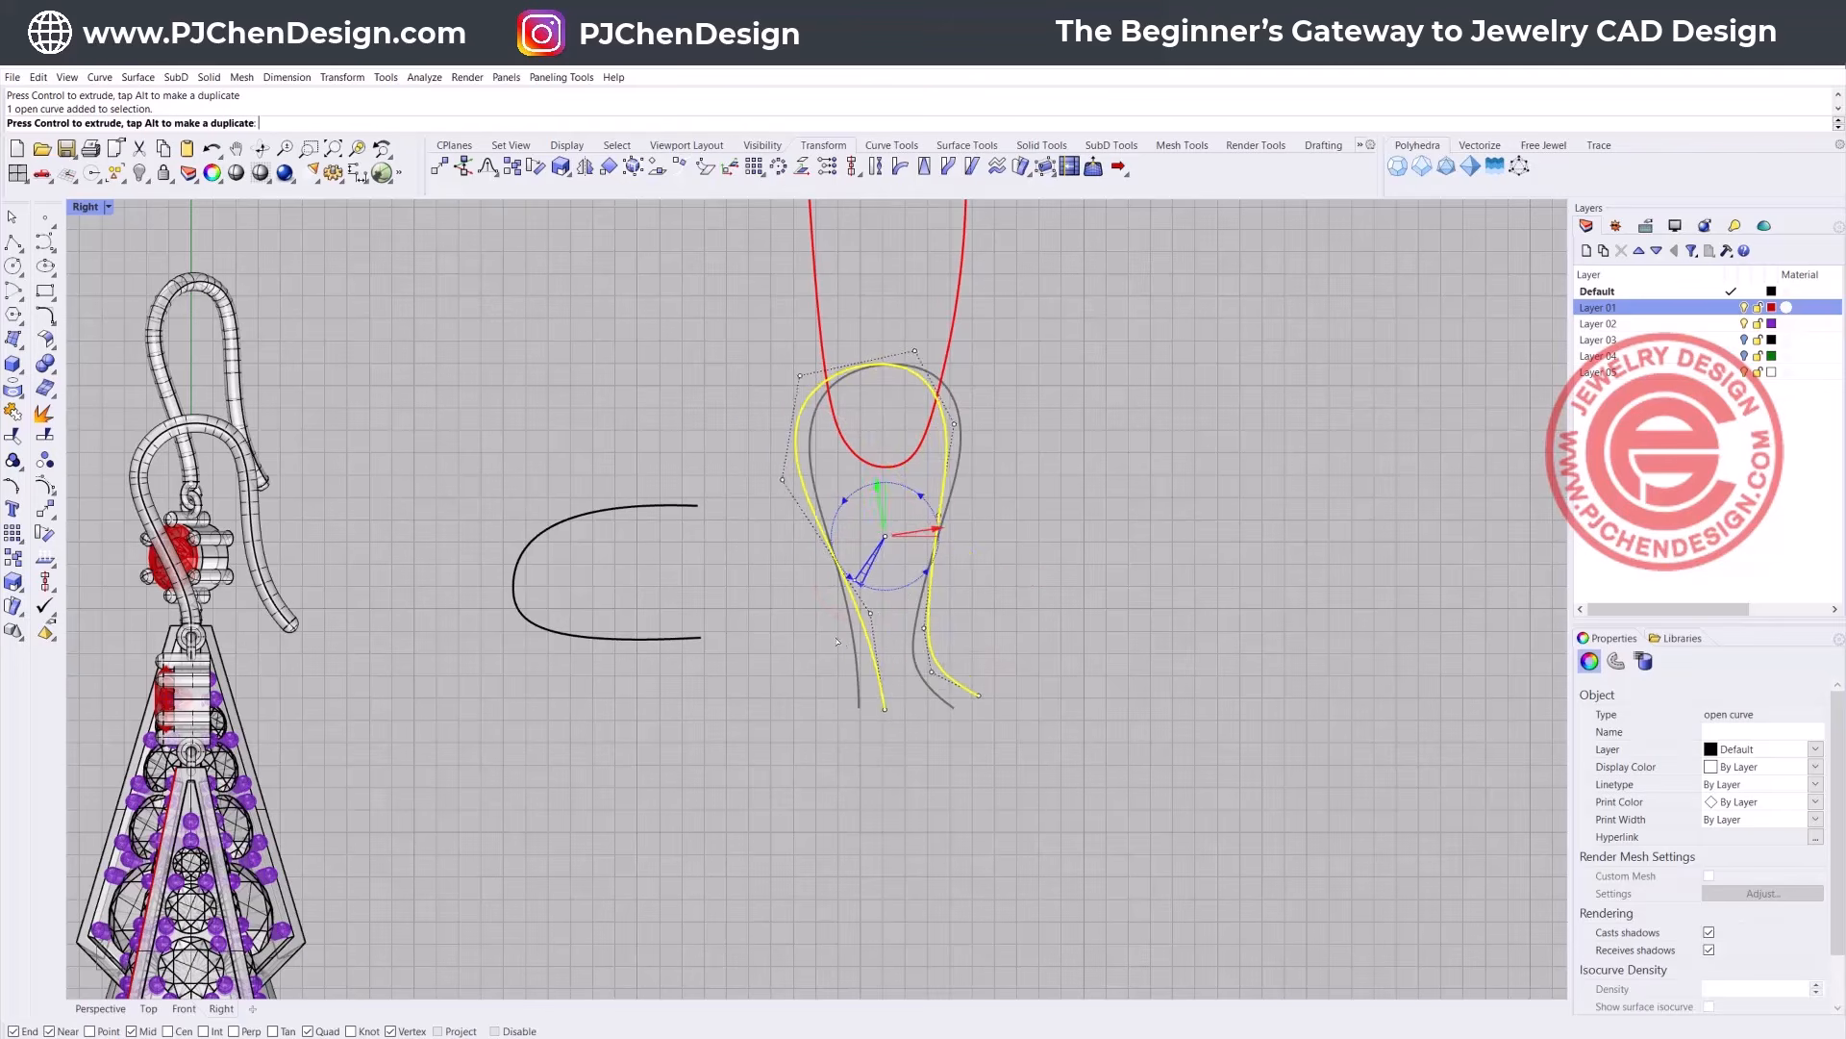
Step: Lengthen the taller hook's straight leg by moving its end control point down below the flared tail
{"action": "left_click", "coordinate": [853, 707]}
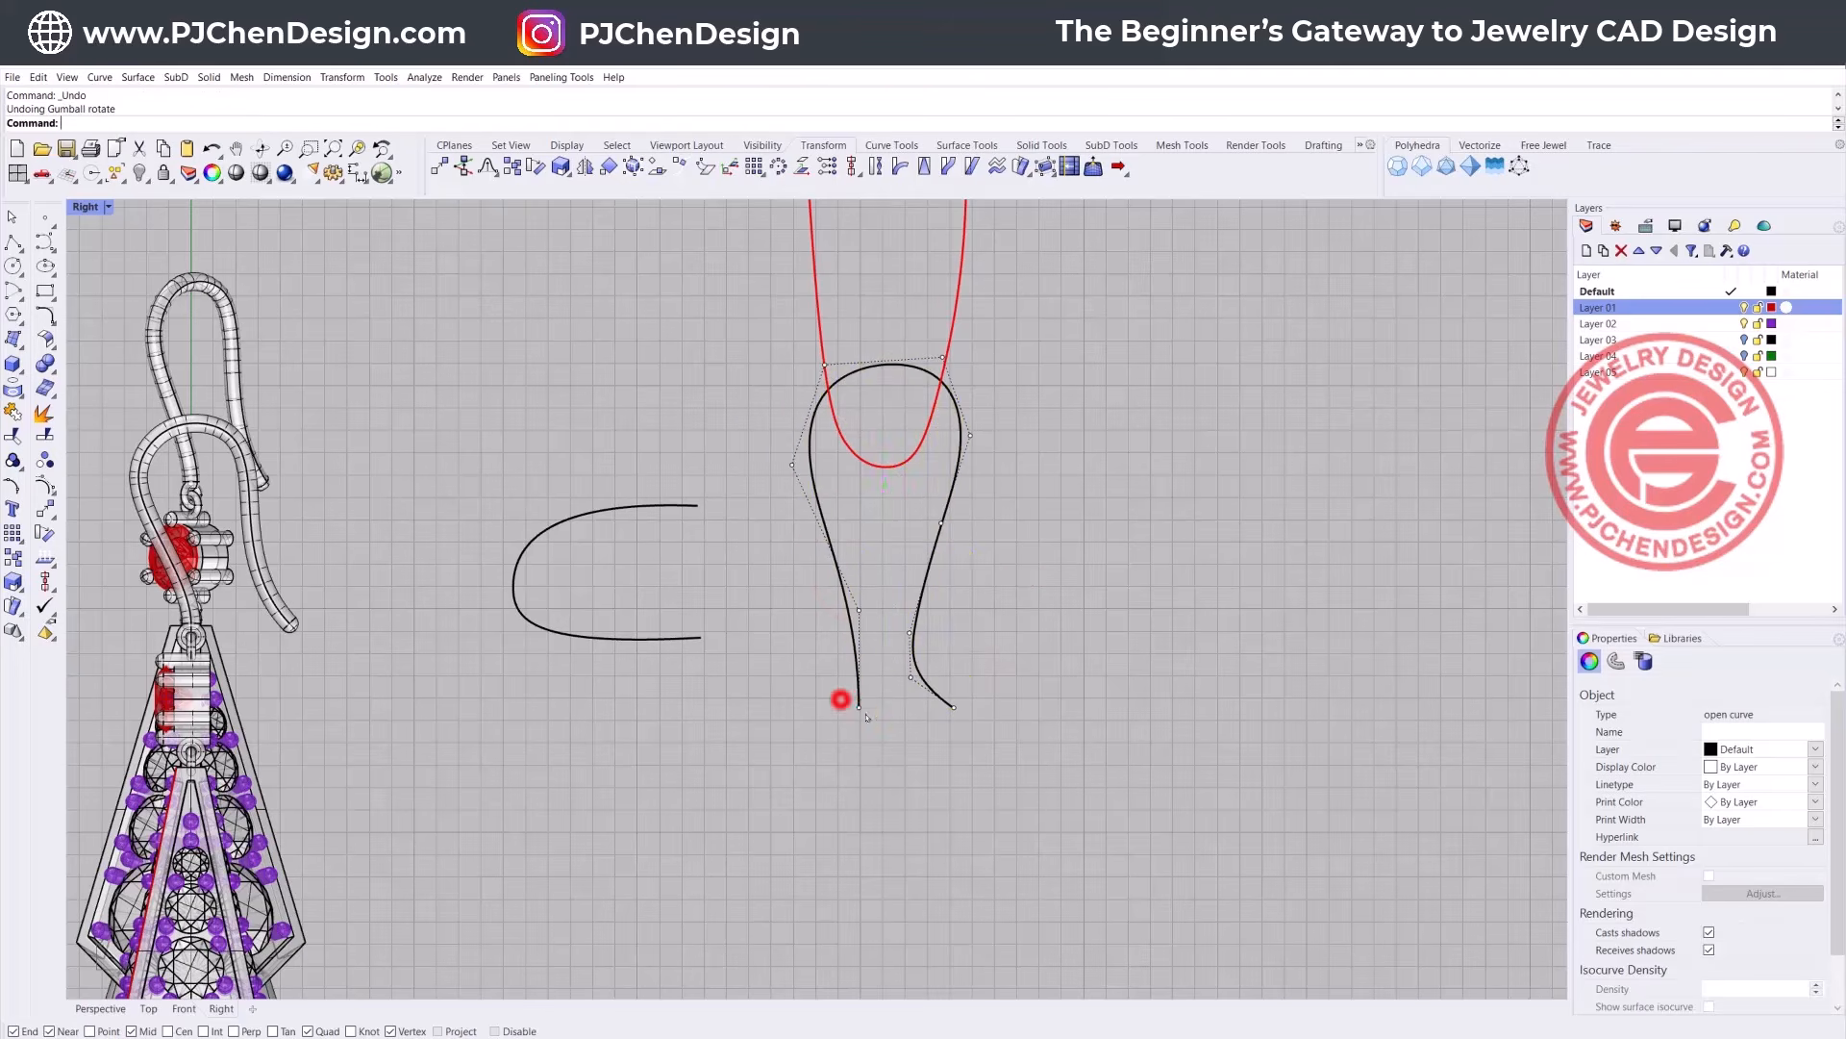
{"action": "left_click_drag", "start_coordinate": [856, 654], "coordinate": [866, 710]}
{"action": "left_click", "coordinate": [1072, 653]}
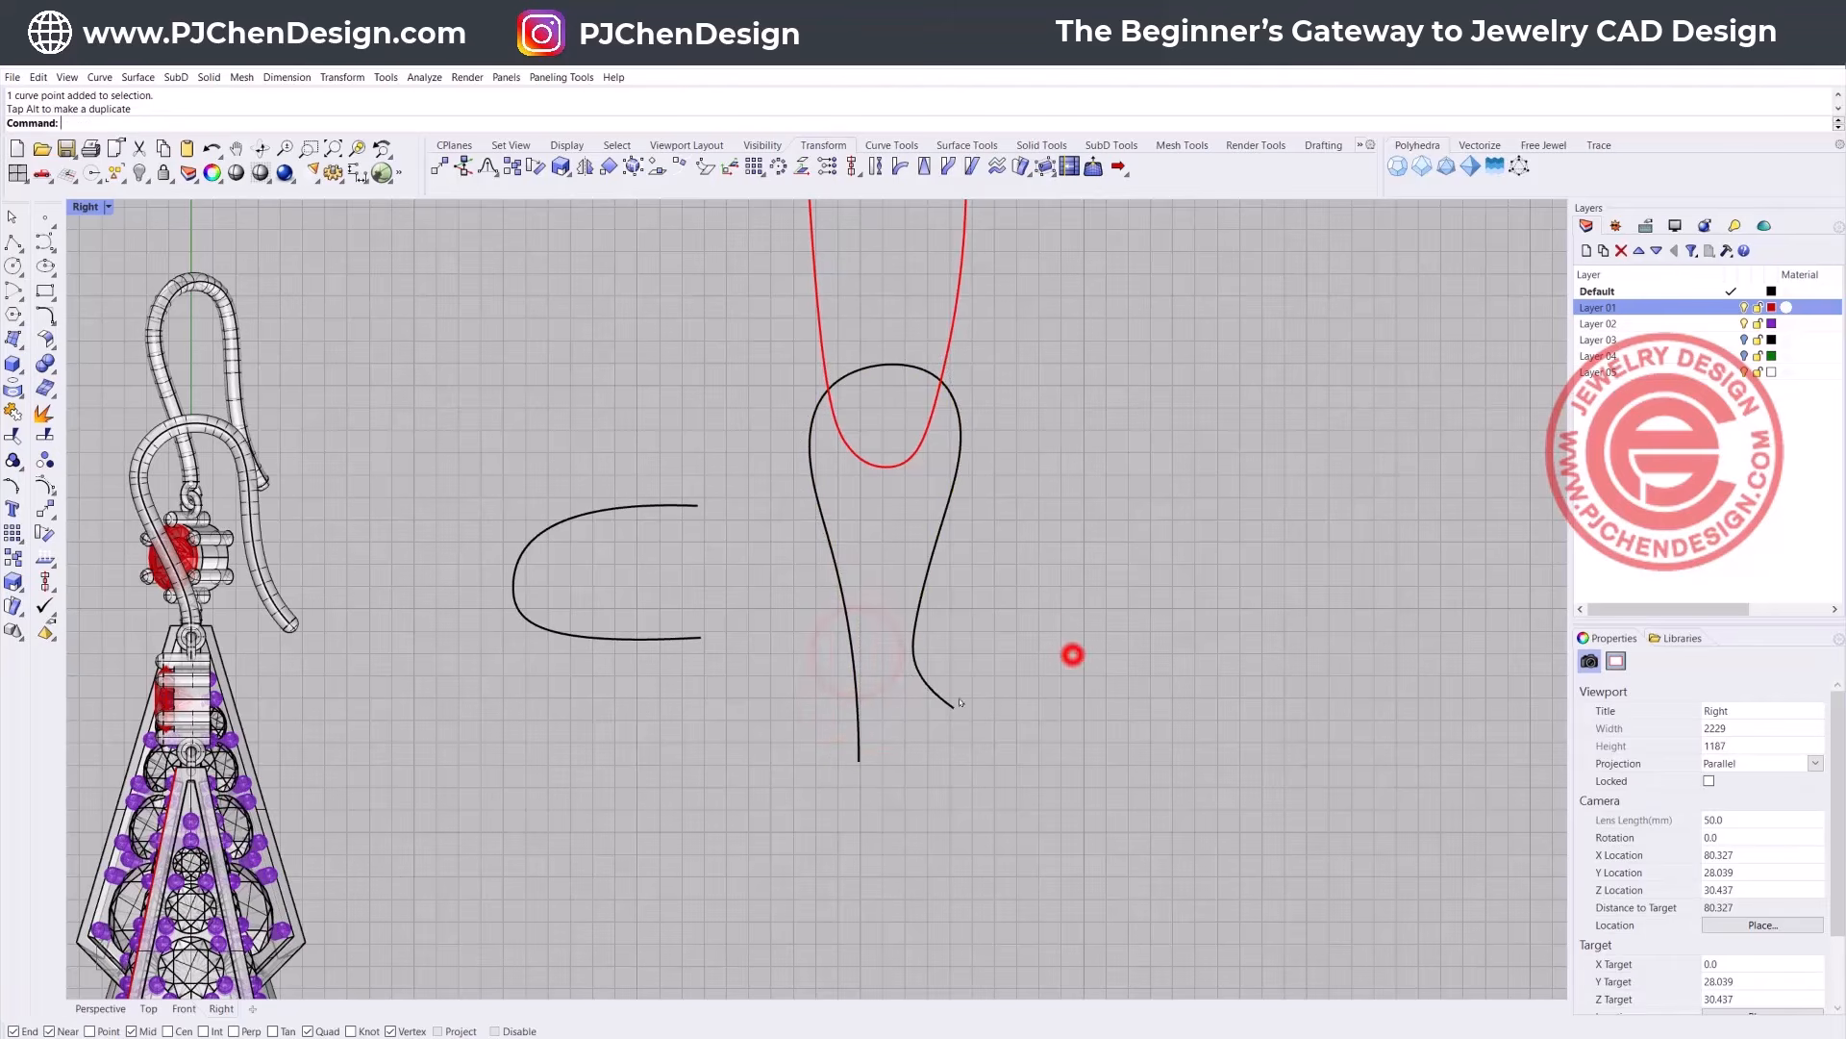
Step: Pipe the taller looped hook curve with a constant 0.81 diameter and round caps
{"action": "left_click", "coordinate": [856, 748]}
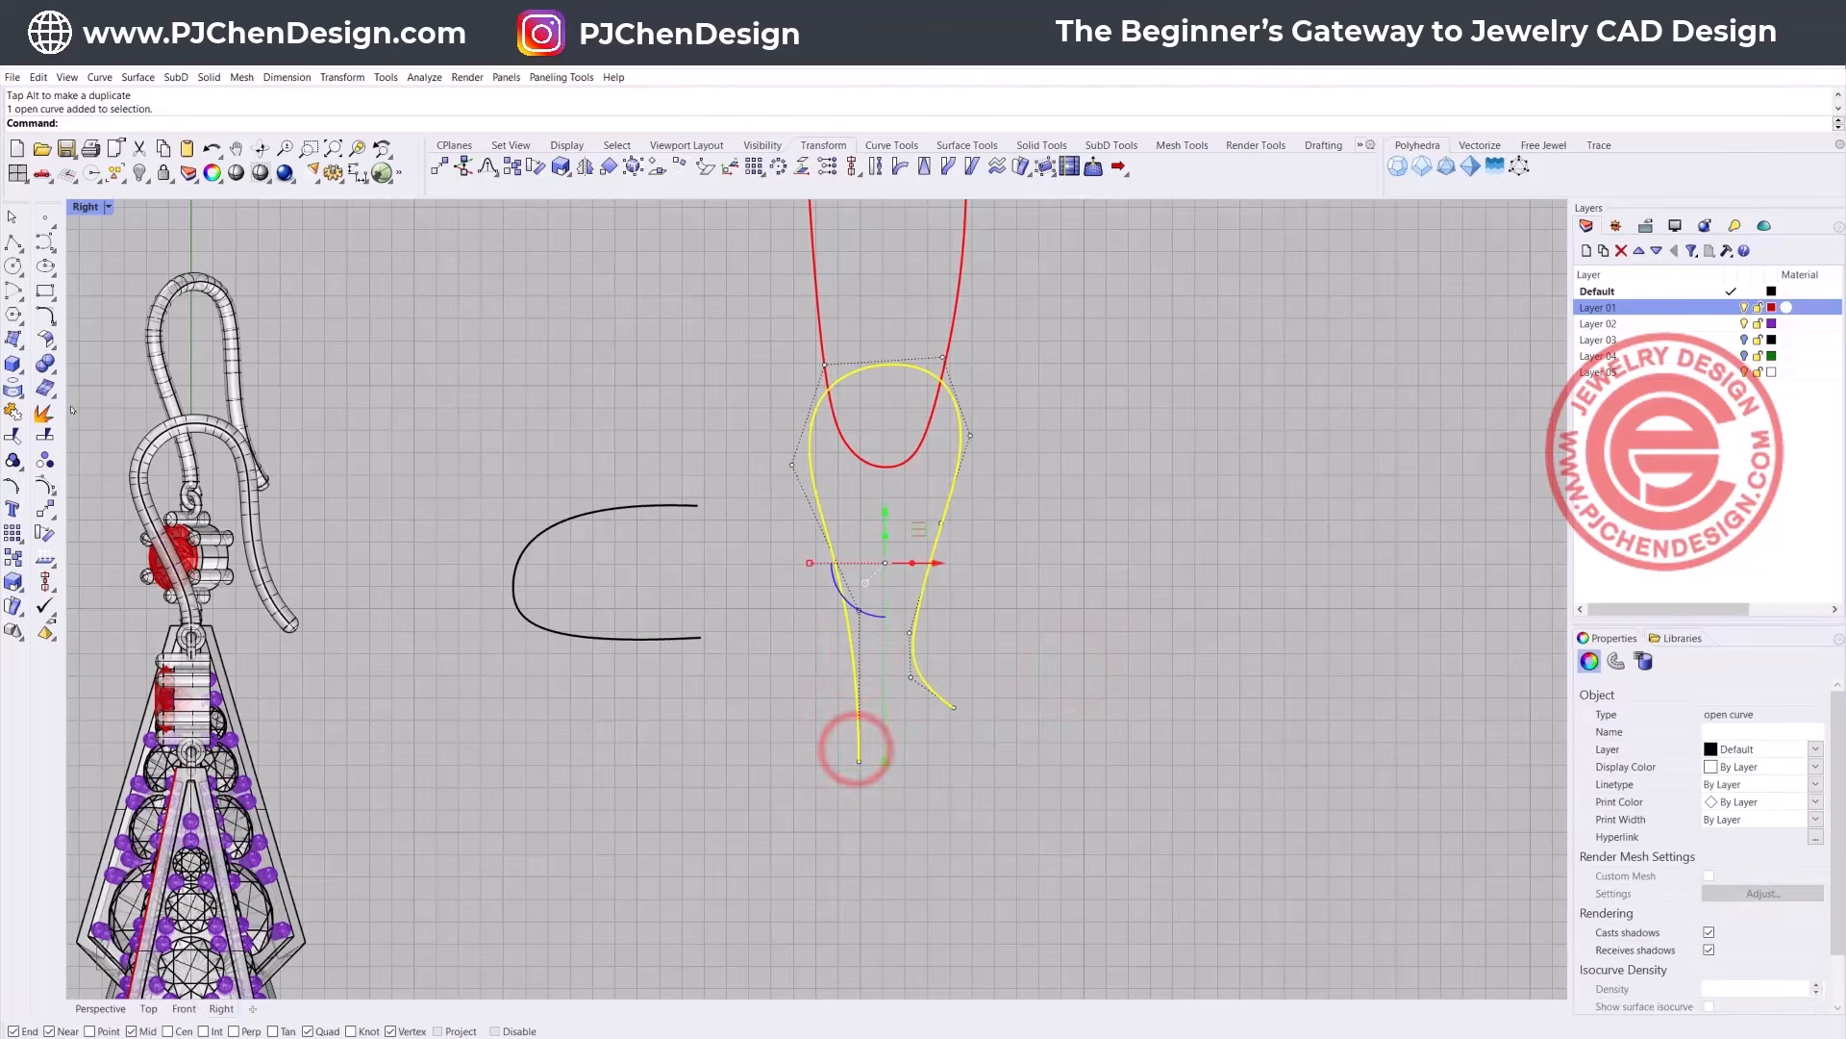
{"action": "left_click", "coordinate": [13, 365]}
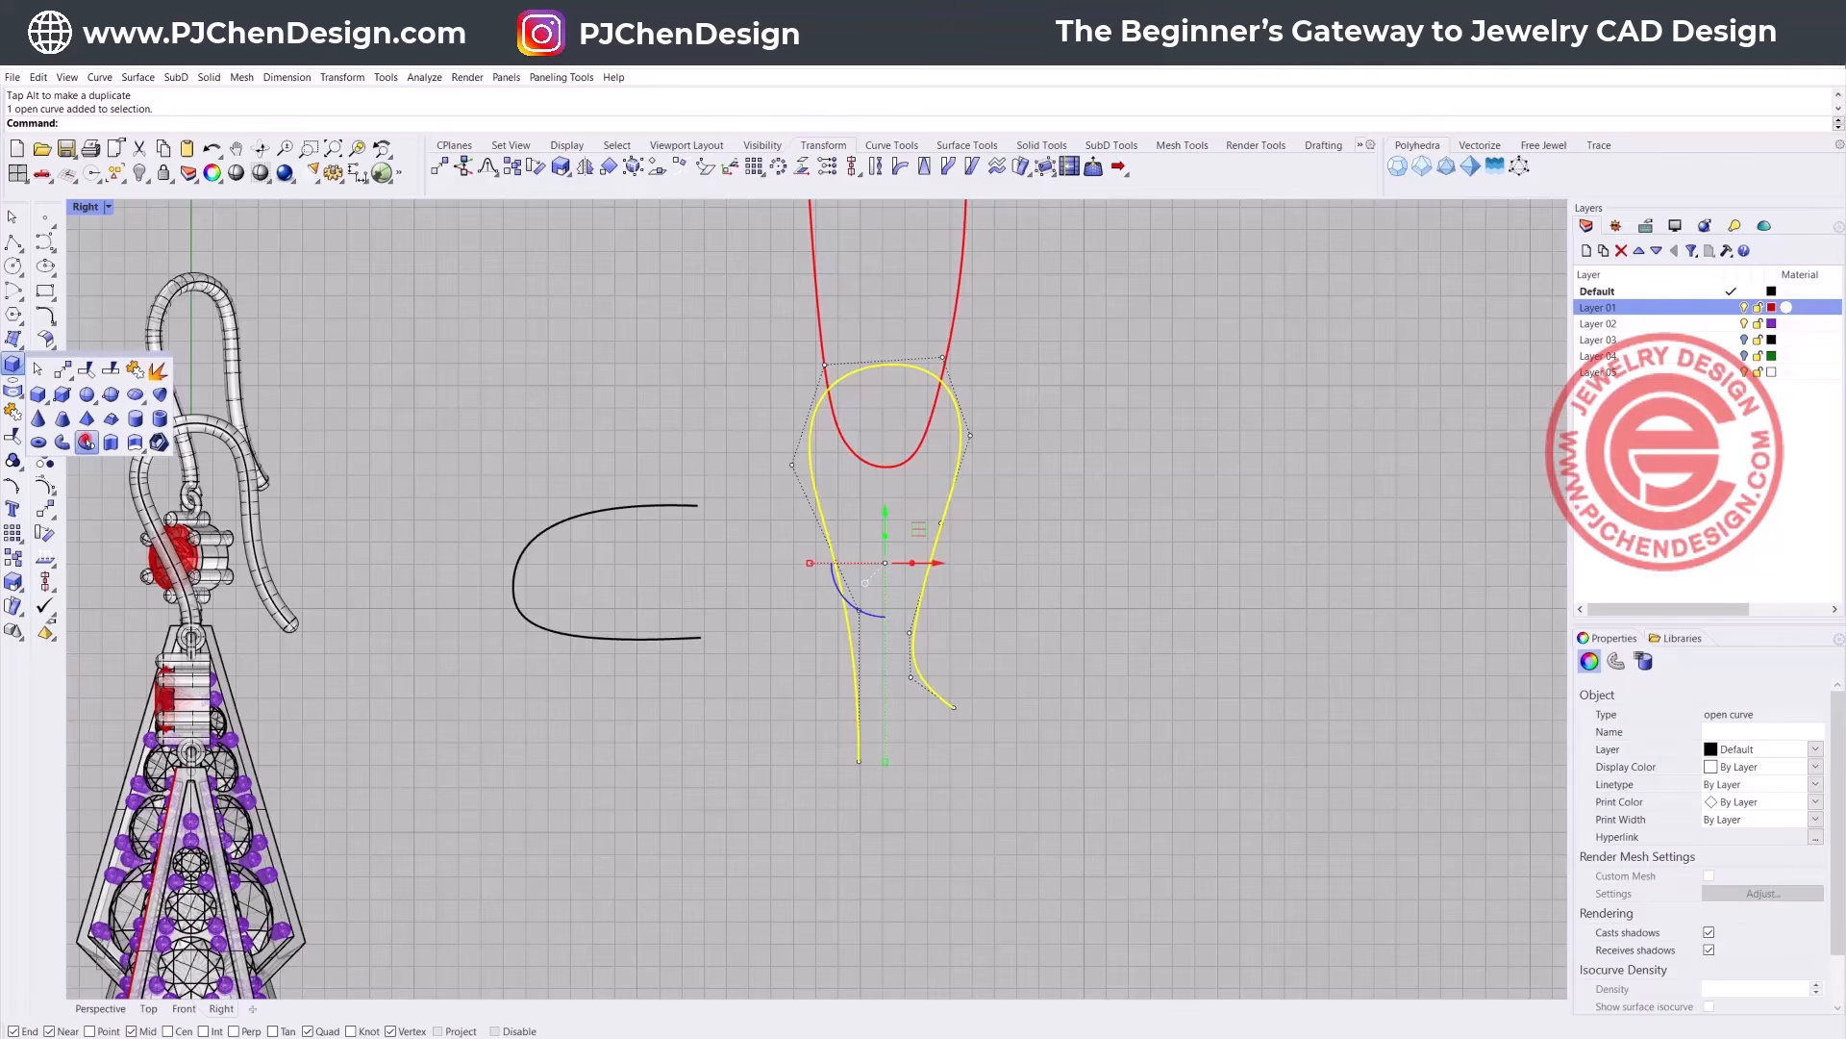
{"action": "left_click", "coordinate": [86, 441]}
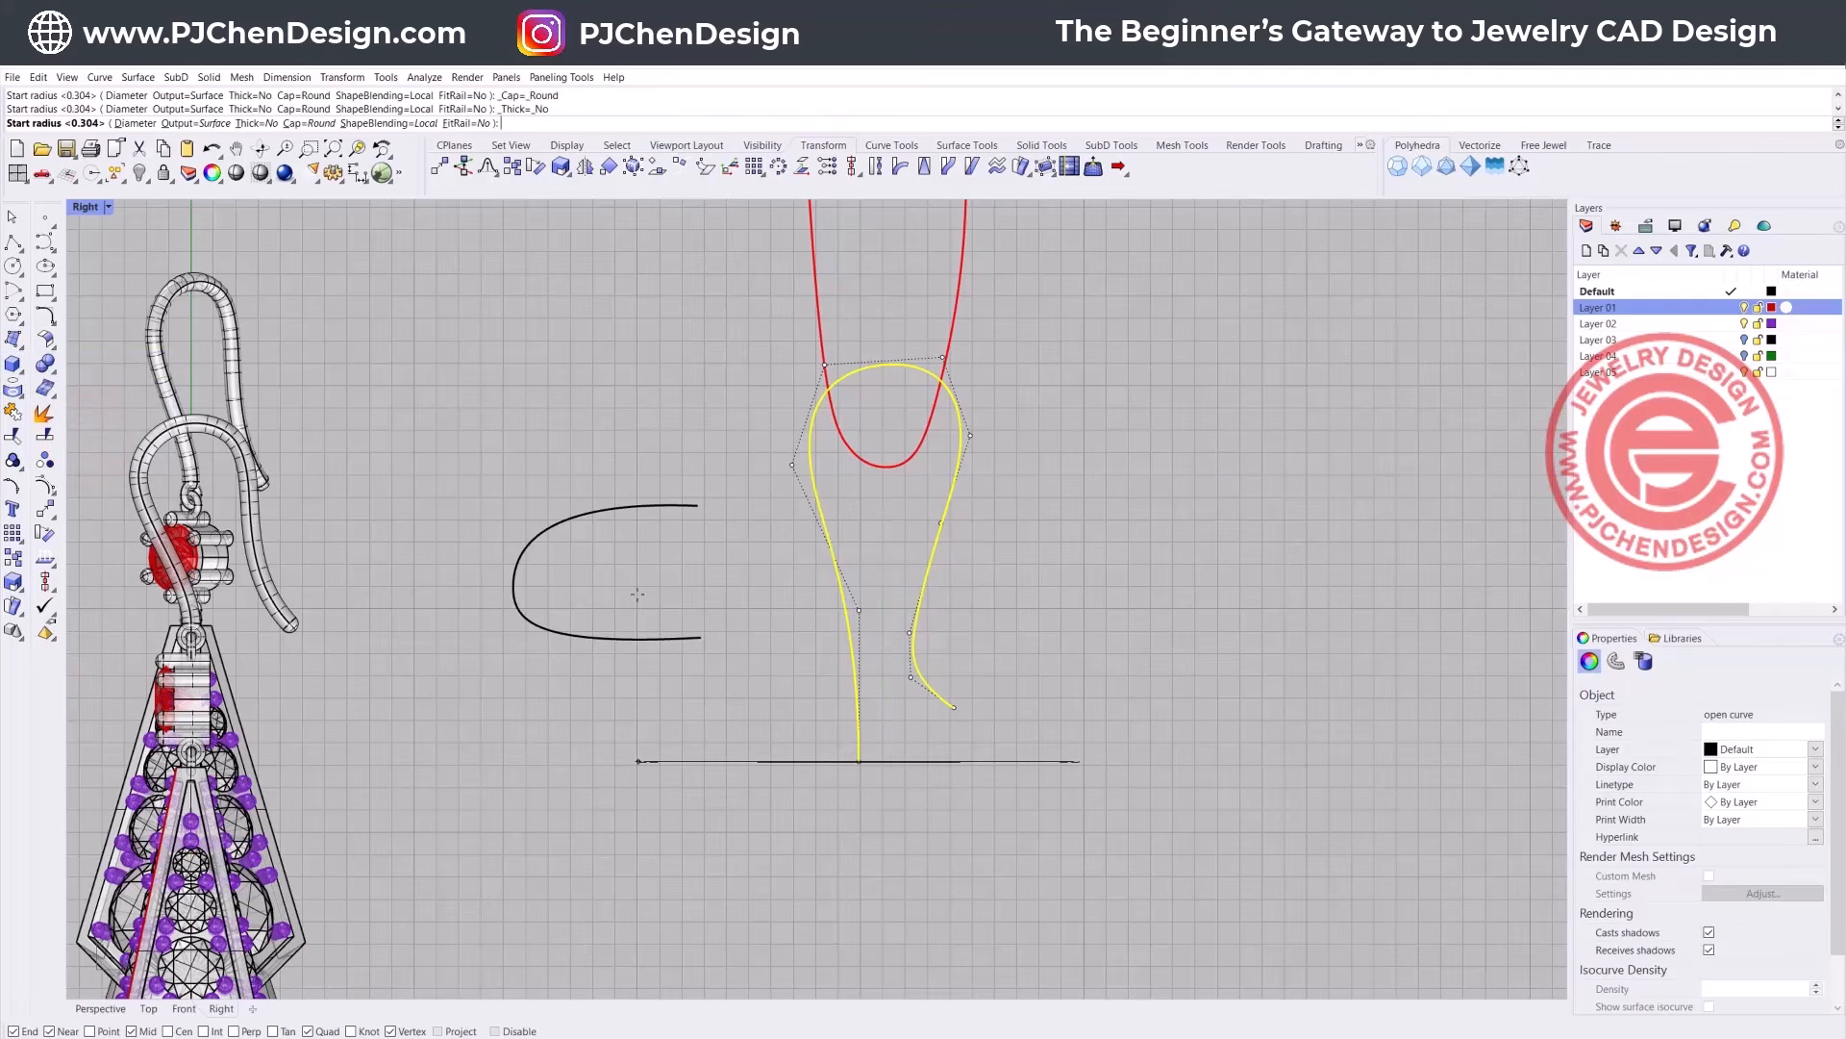
{"action": "left_click", "coordinate": [127, 123]}
{"action": "type", "text": "0.608> ( Radius"}
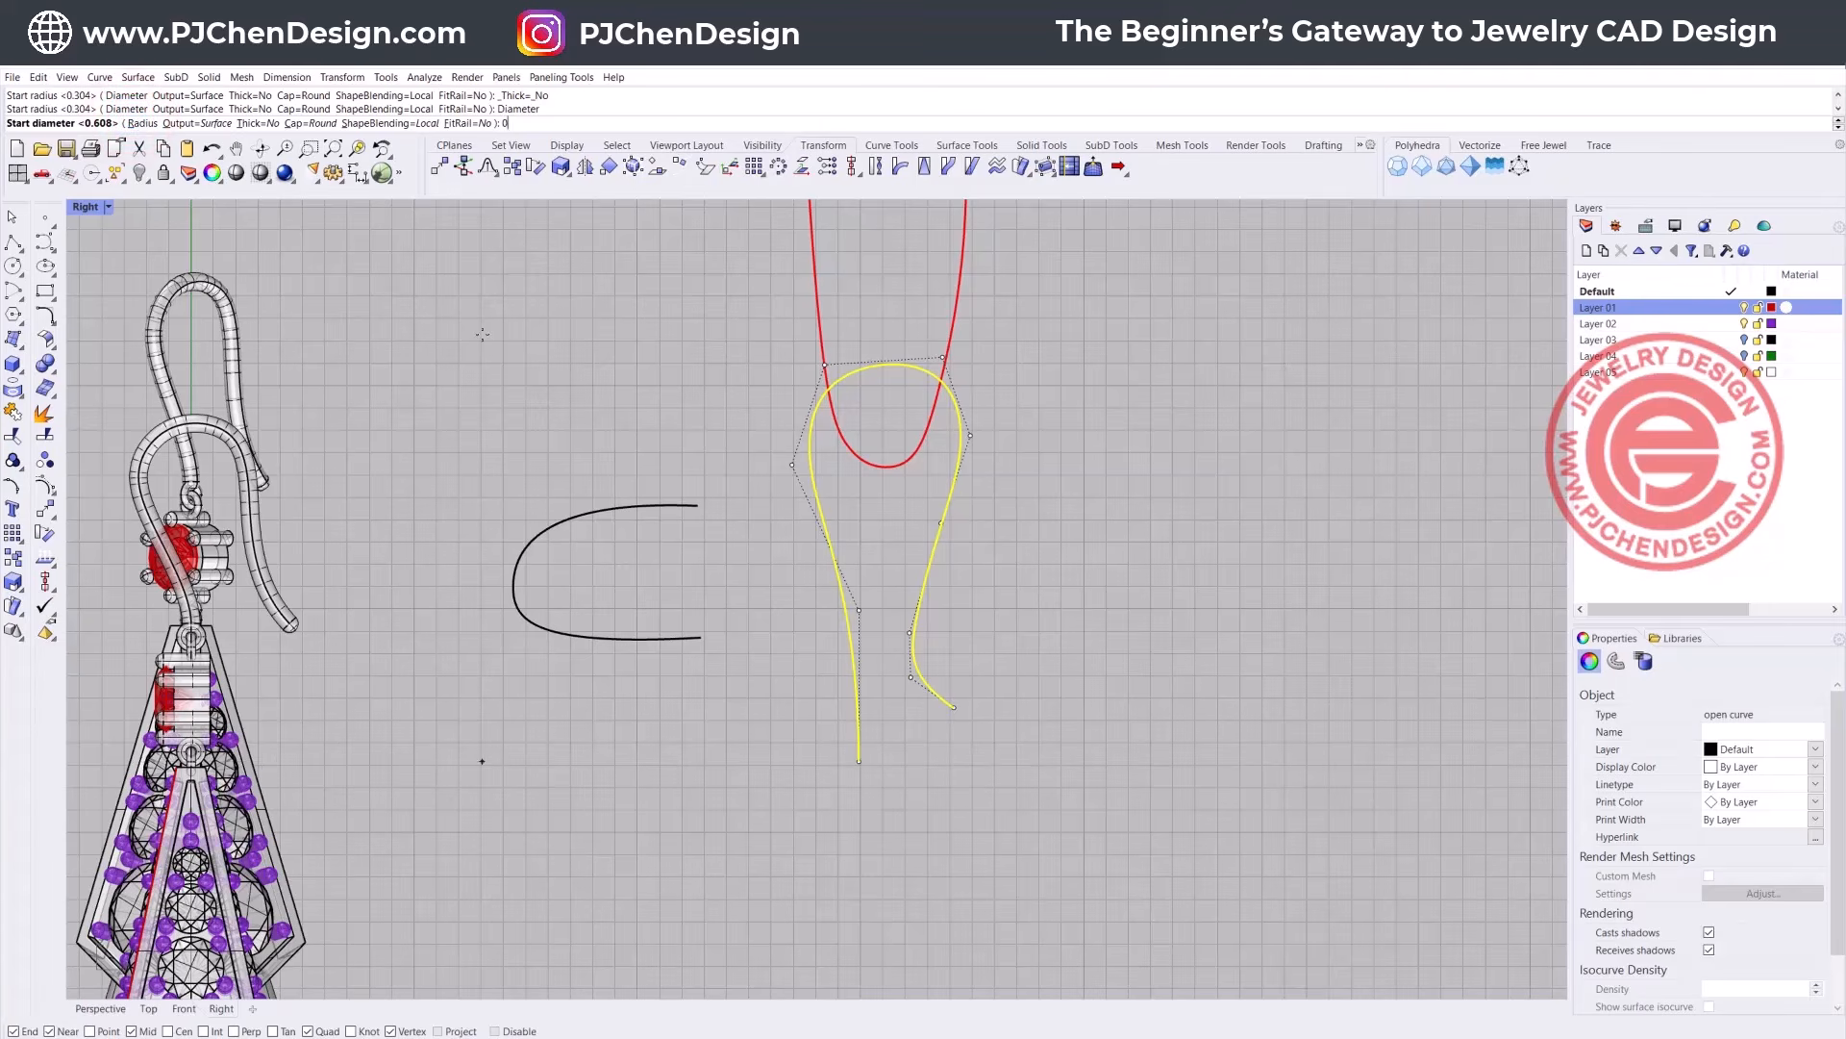
{"action": "type", "text": ".81"}
{"action": "key", "text": "Return"}
{"action": "key", "text": "Return"}
{"action": "key", "text": "Return"}
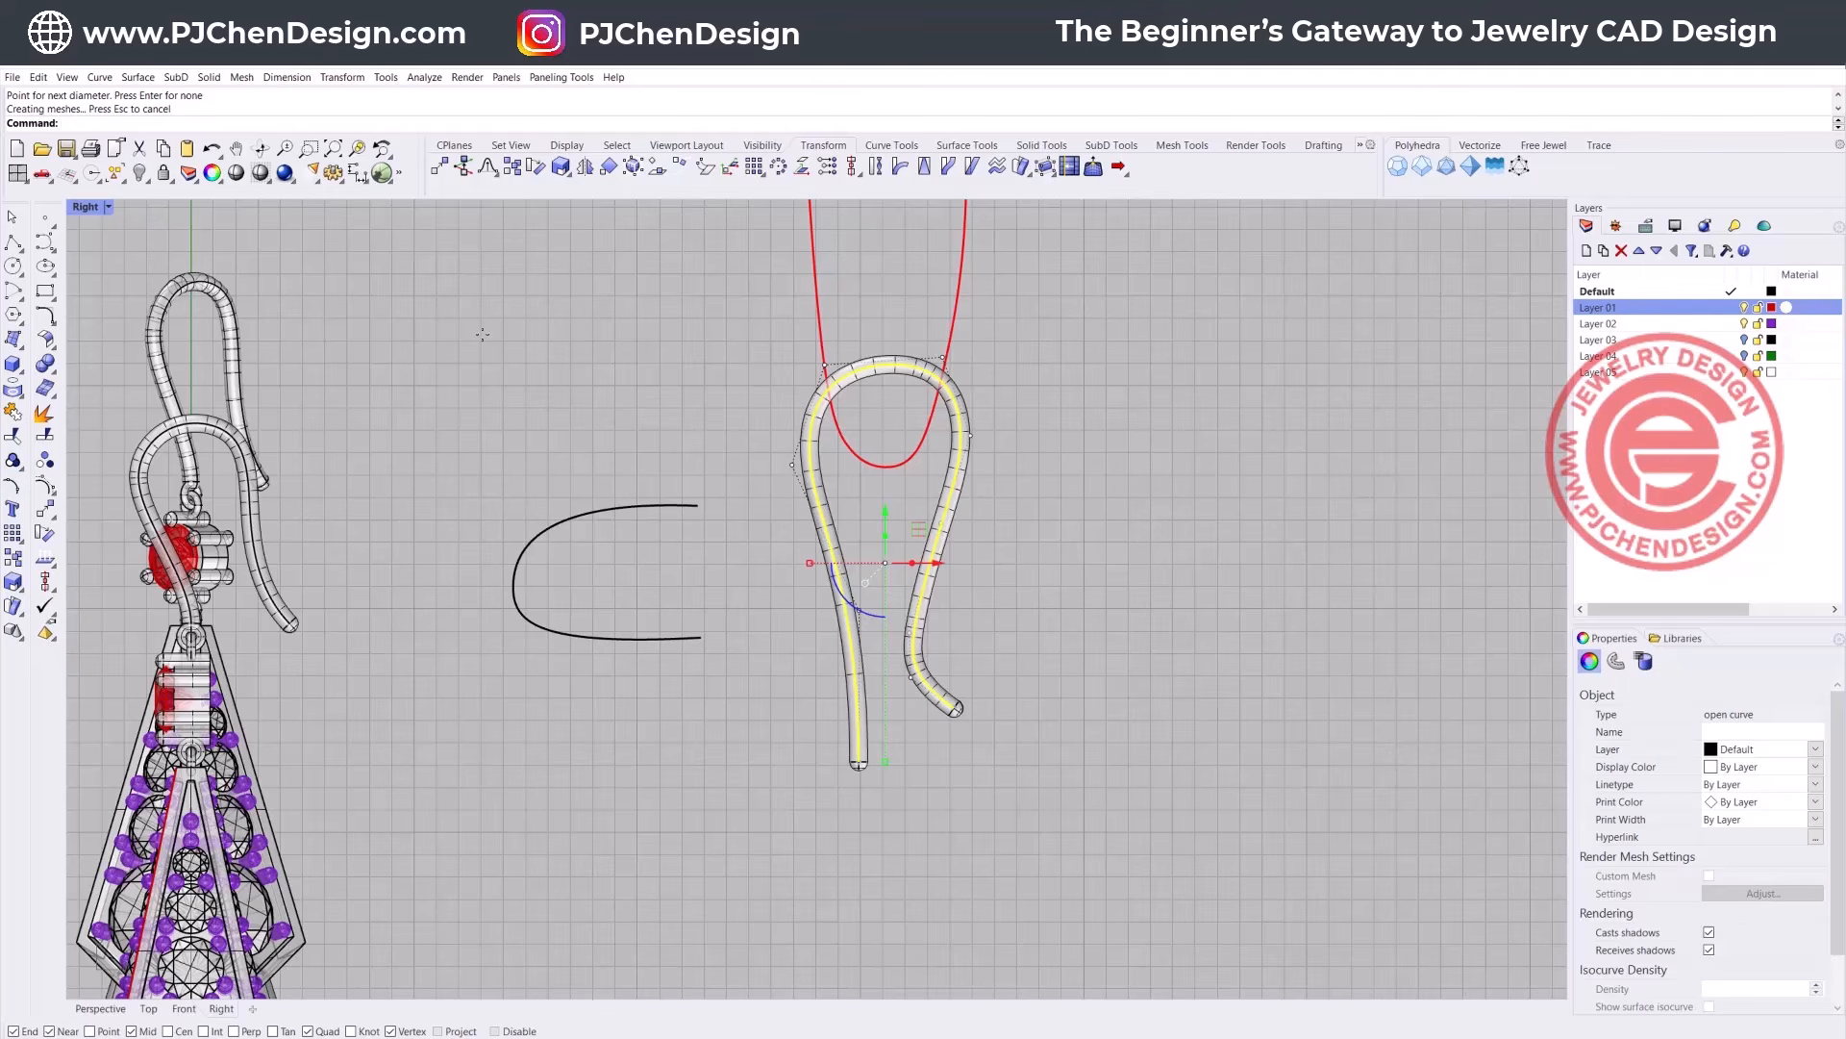
{"action": "left_click", "coordinate": [1073, 546]}
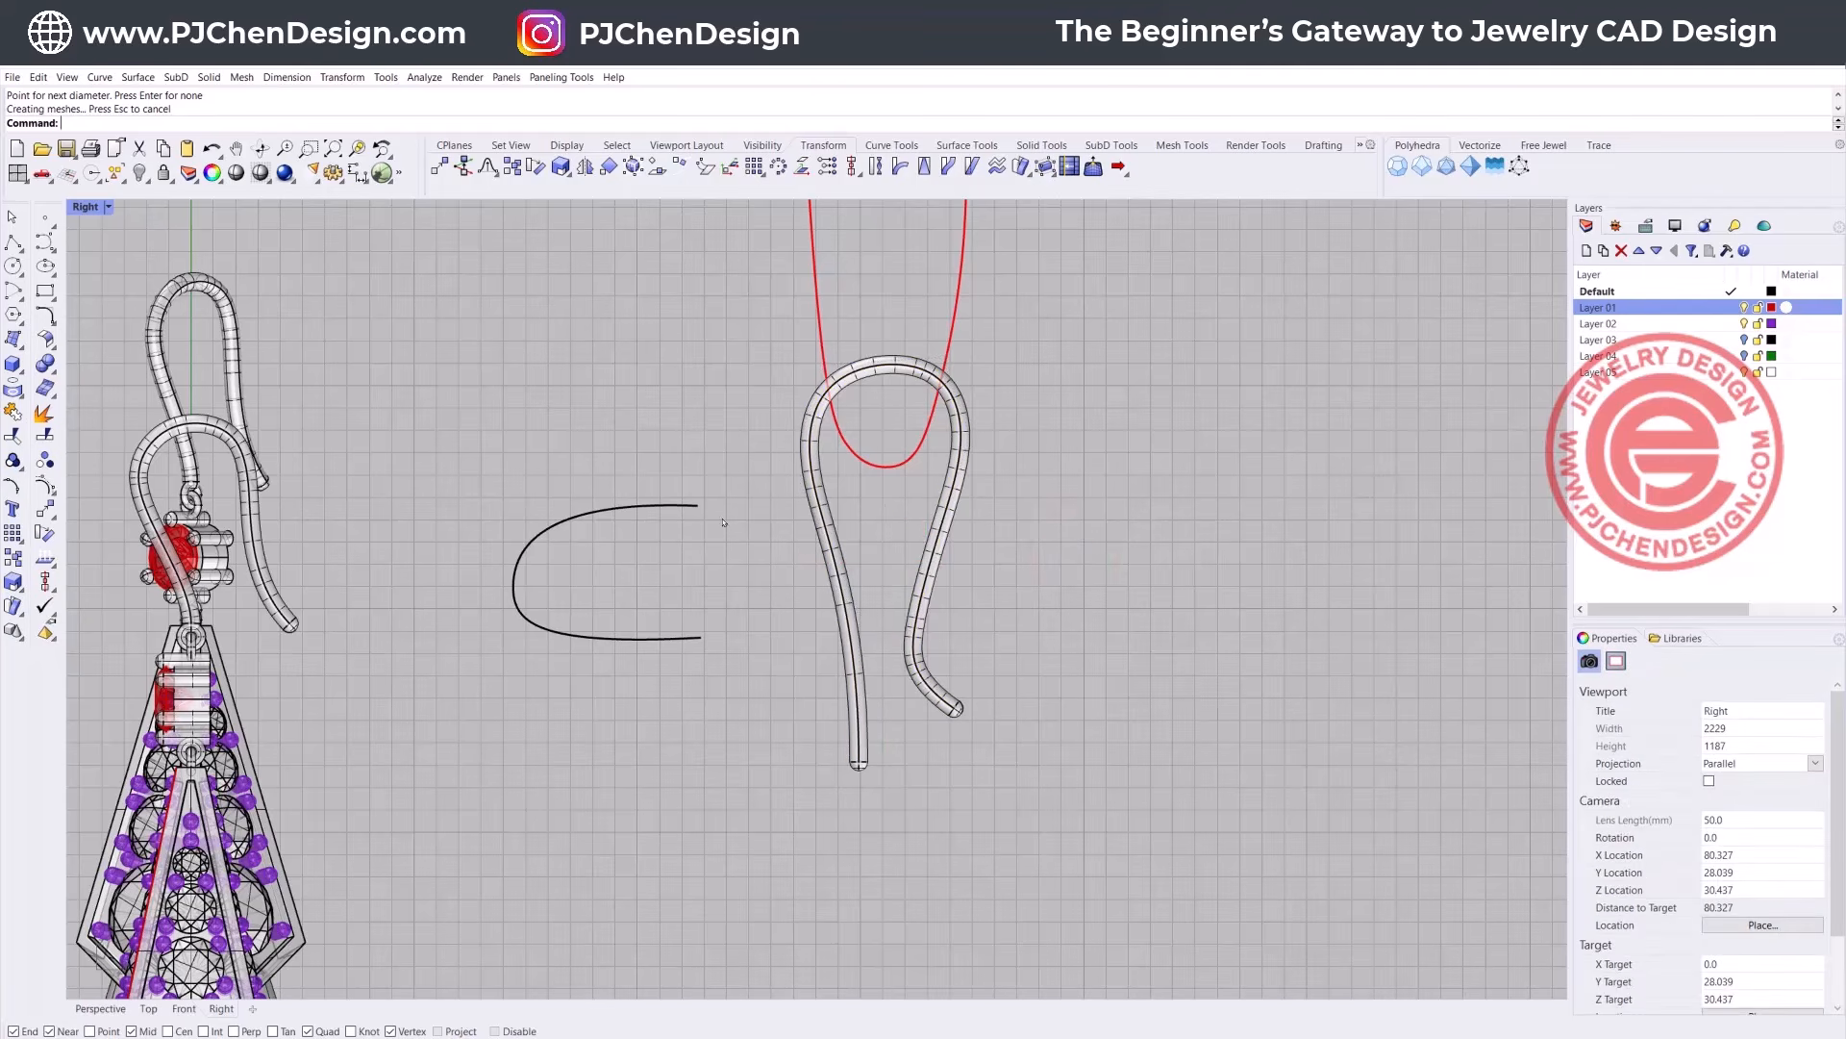
Step: Examine both earrings with their hooks, set stones and teardrops up close in the maximized perspective view
{"action": "scroll", "coordinate": [724, 522], "scroll_direction": "down", "scroll_amount": 2}
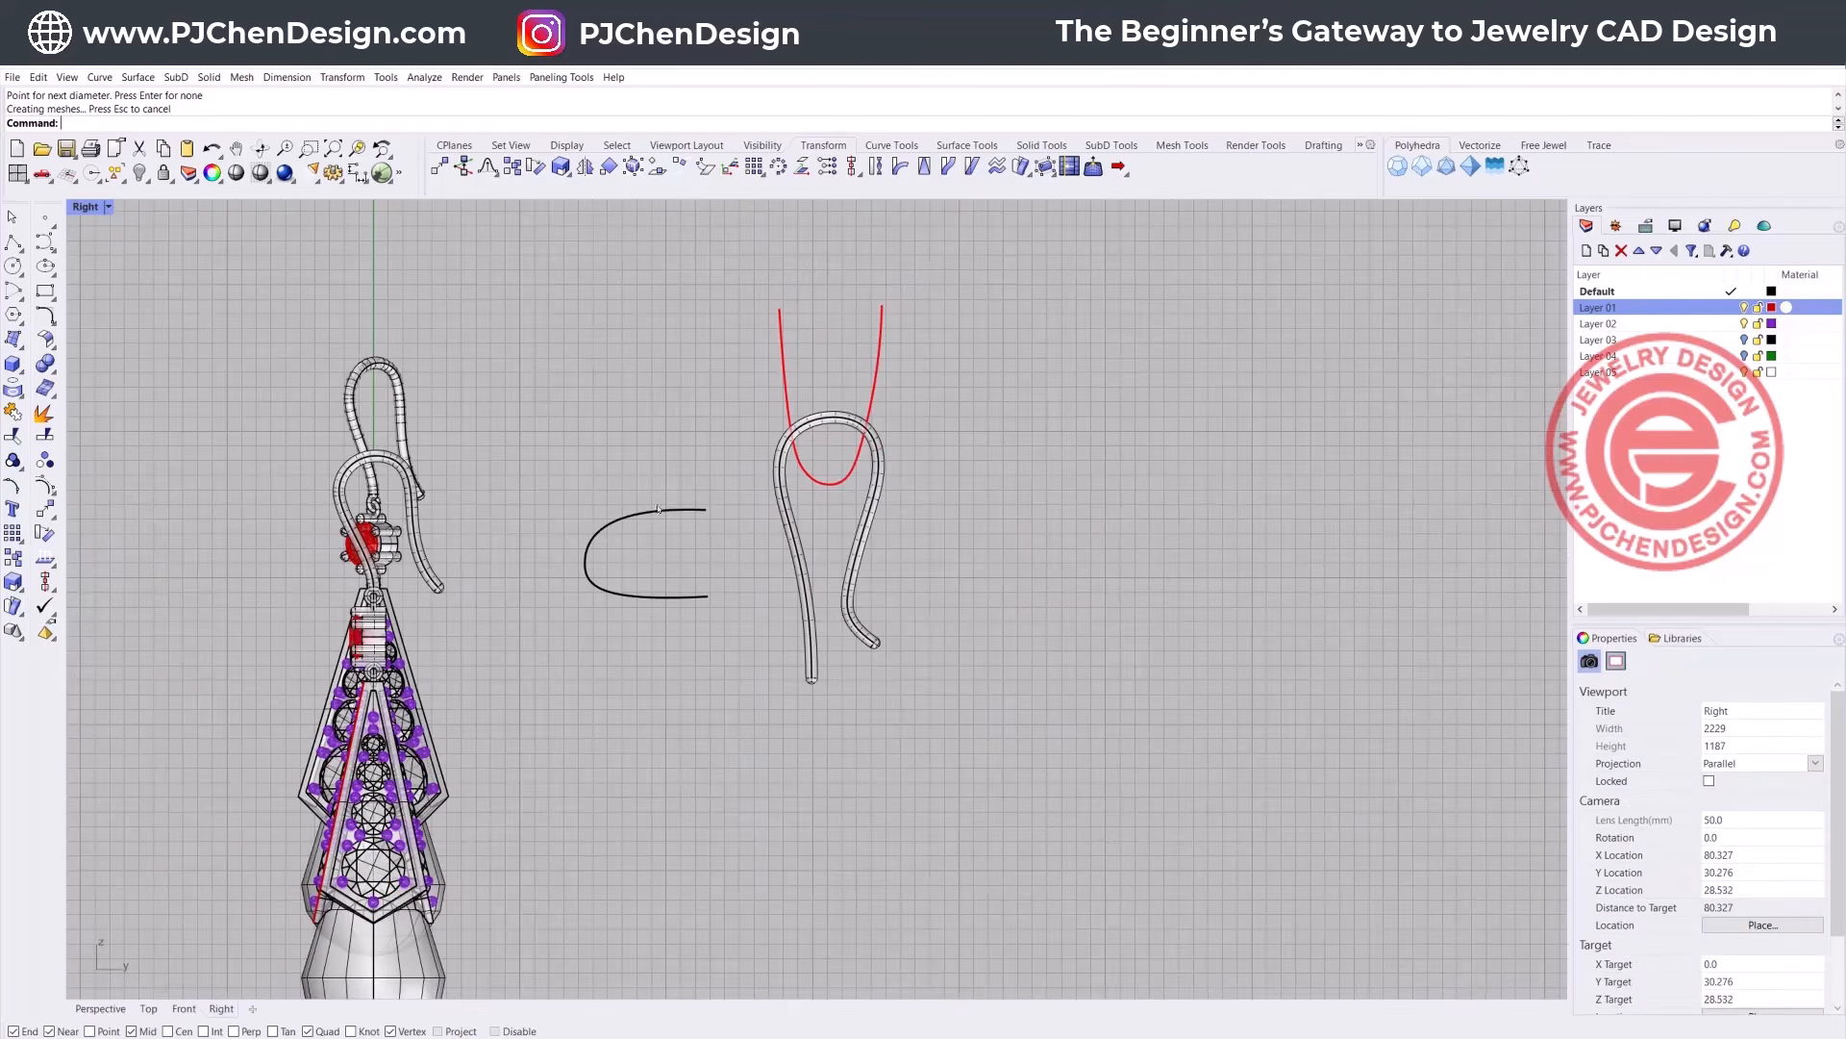
{"action": "double_click", "coordinate": [85, 207]}
{"action": "left_click", "coordinate": [878, 237]}
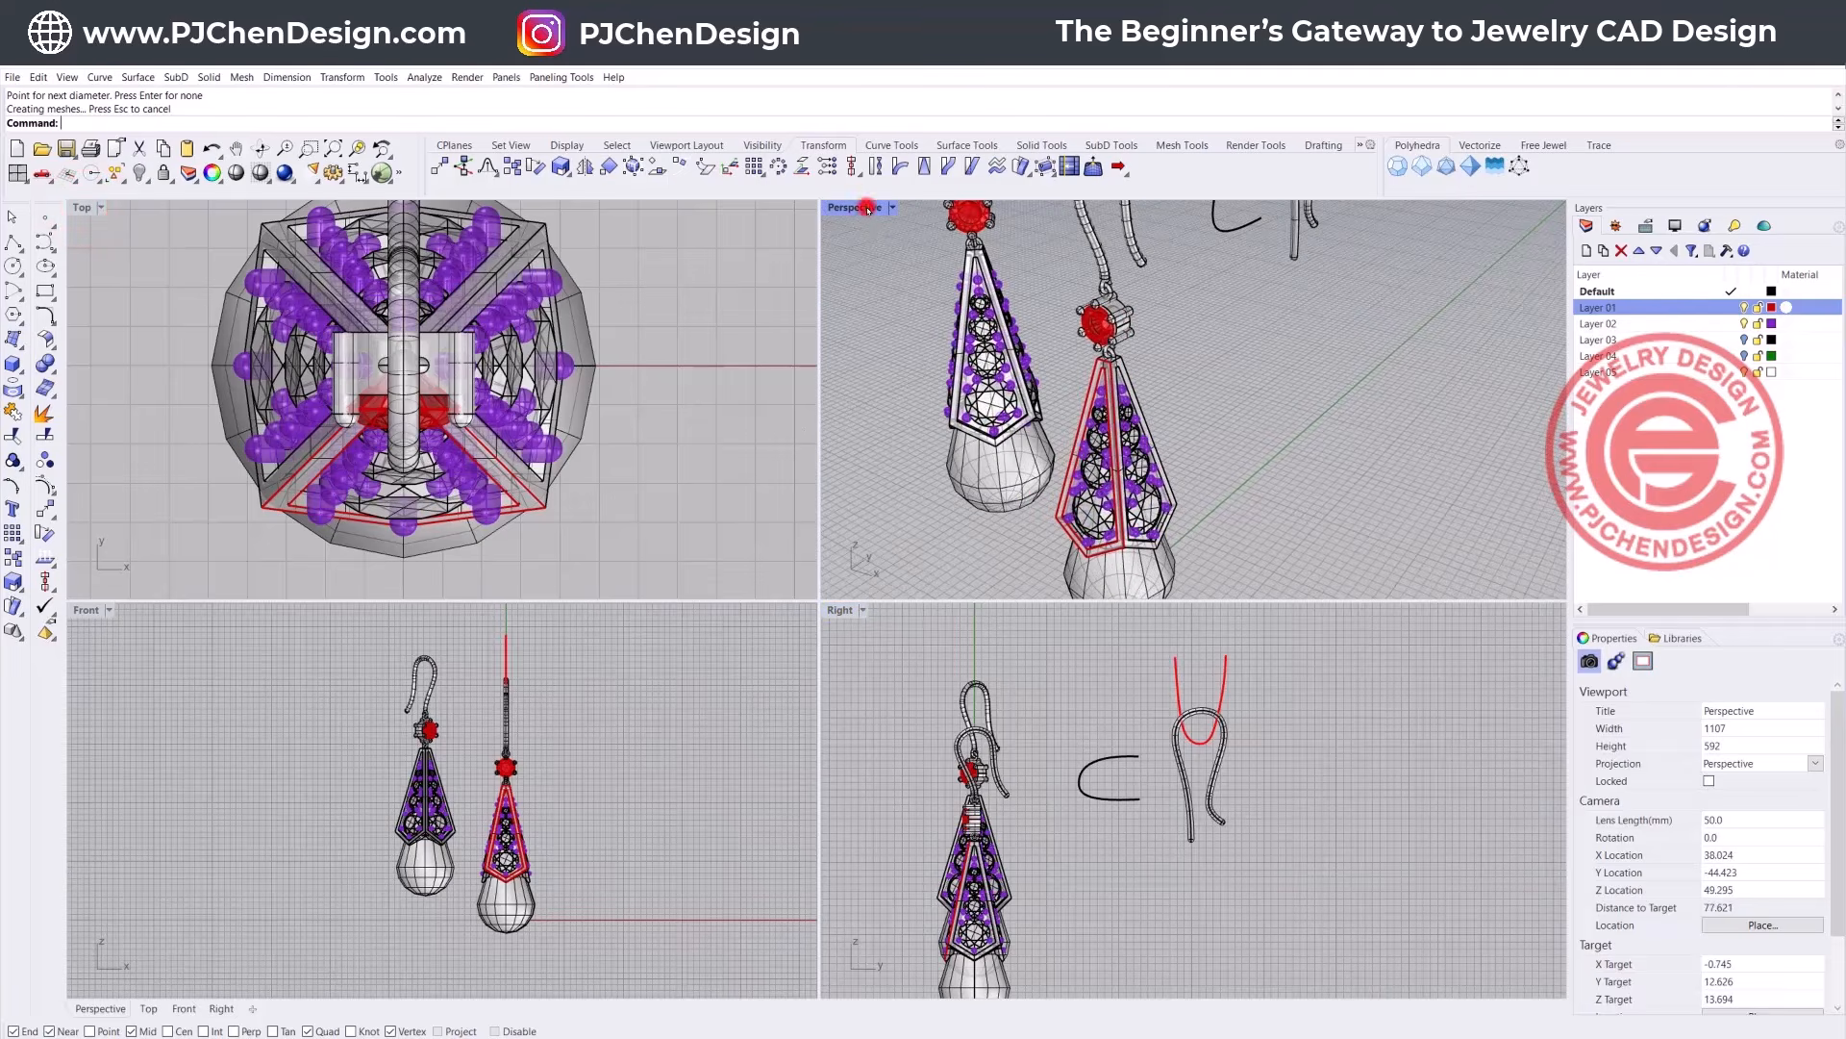
{"action": "double_click", "coordinate": [869, 208]}
{"action": "scroll", "coordinate": [722, 325], "scroll_direction": "up", "scroll_amount": 3}
{"action": "scroll", "coordinate": [716, 319], "scroll_direction": "down", "scroll_amount": 3}
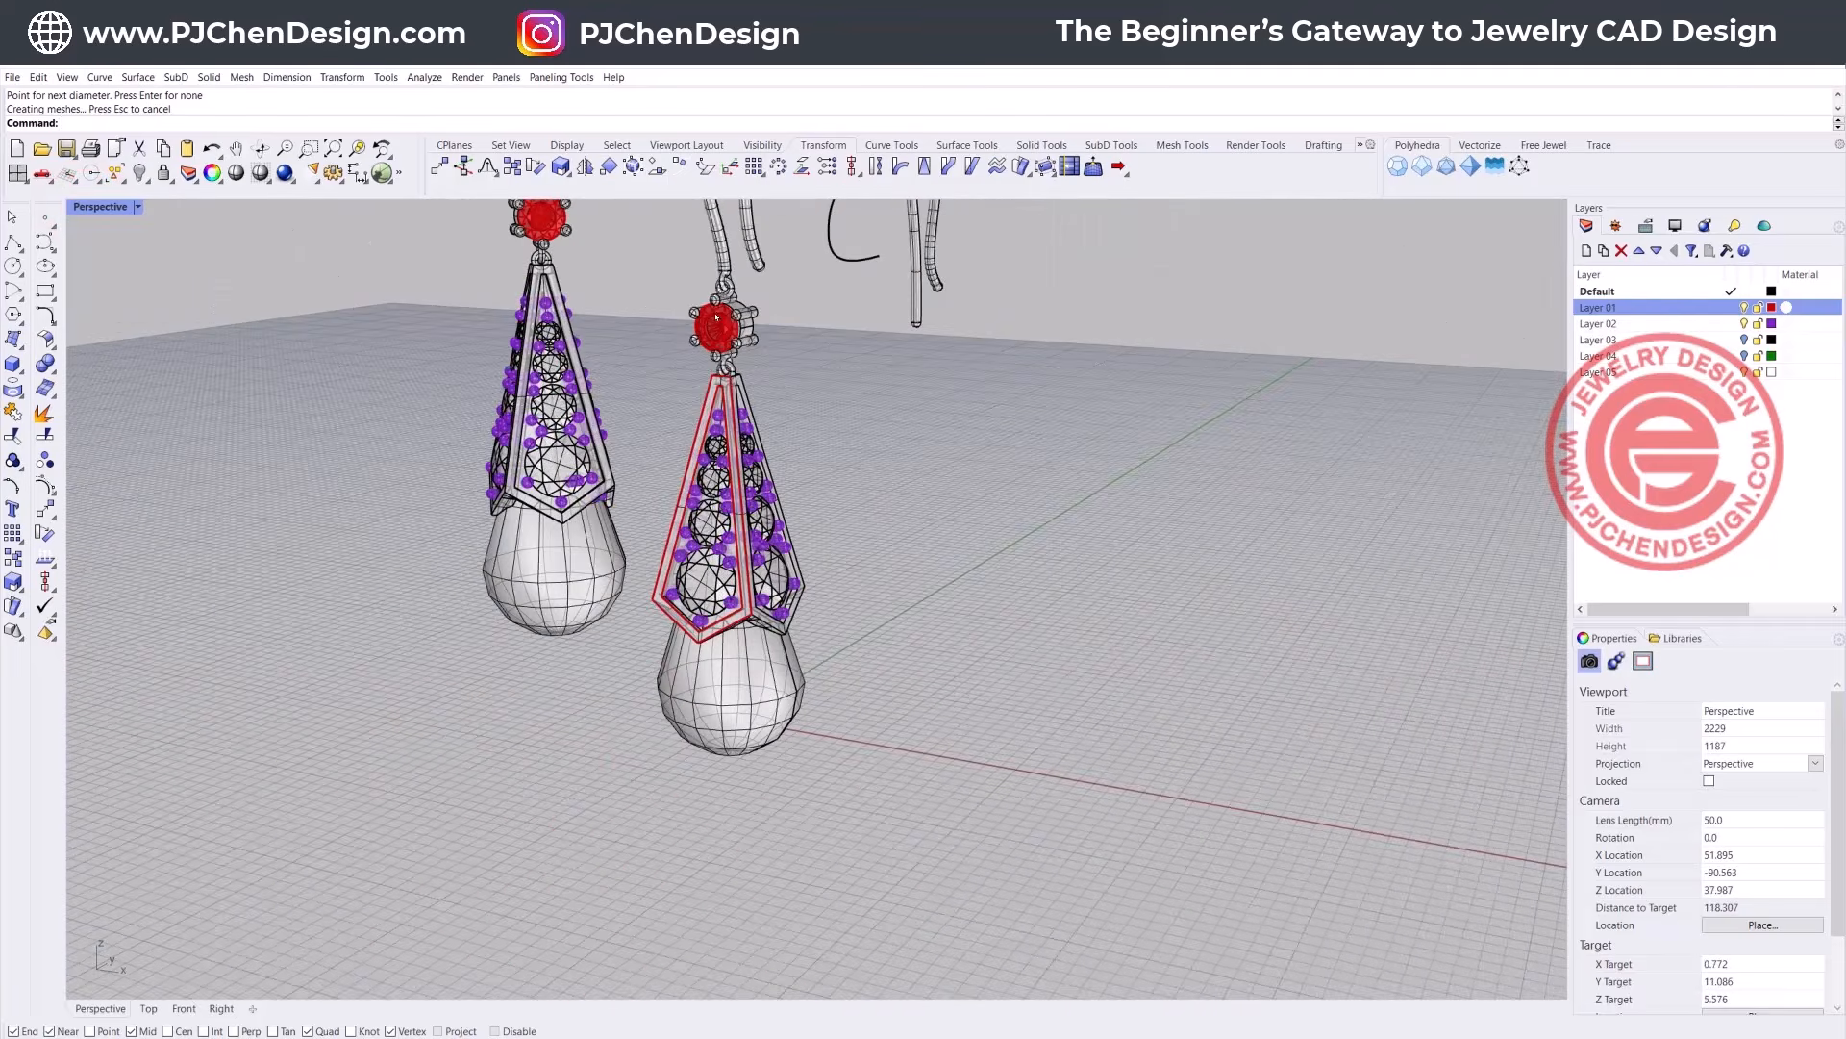
{"action": "scroll", "coordinate": [716, 318], "scroll_direction": "up", "scroll_amount": 3}
{"action": "scroll", "coordinate": [731, 390], "scroll_direction": "down", "scroll_amount": 3}
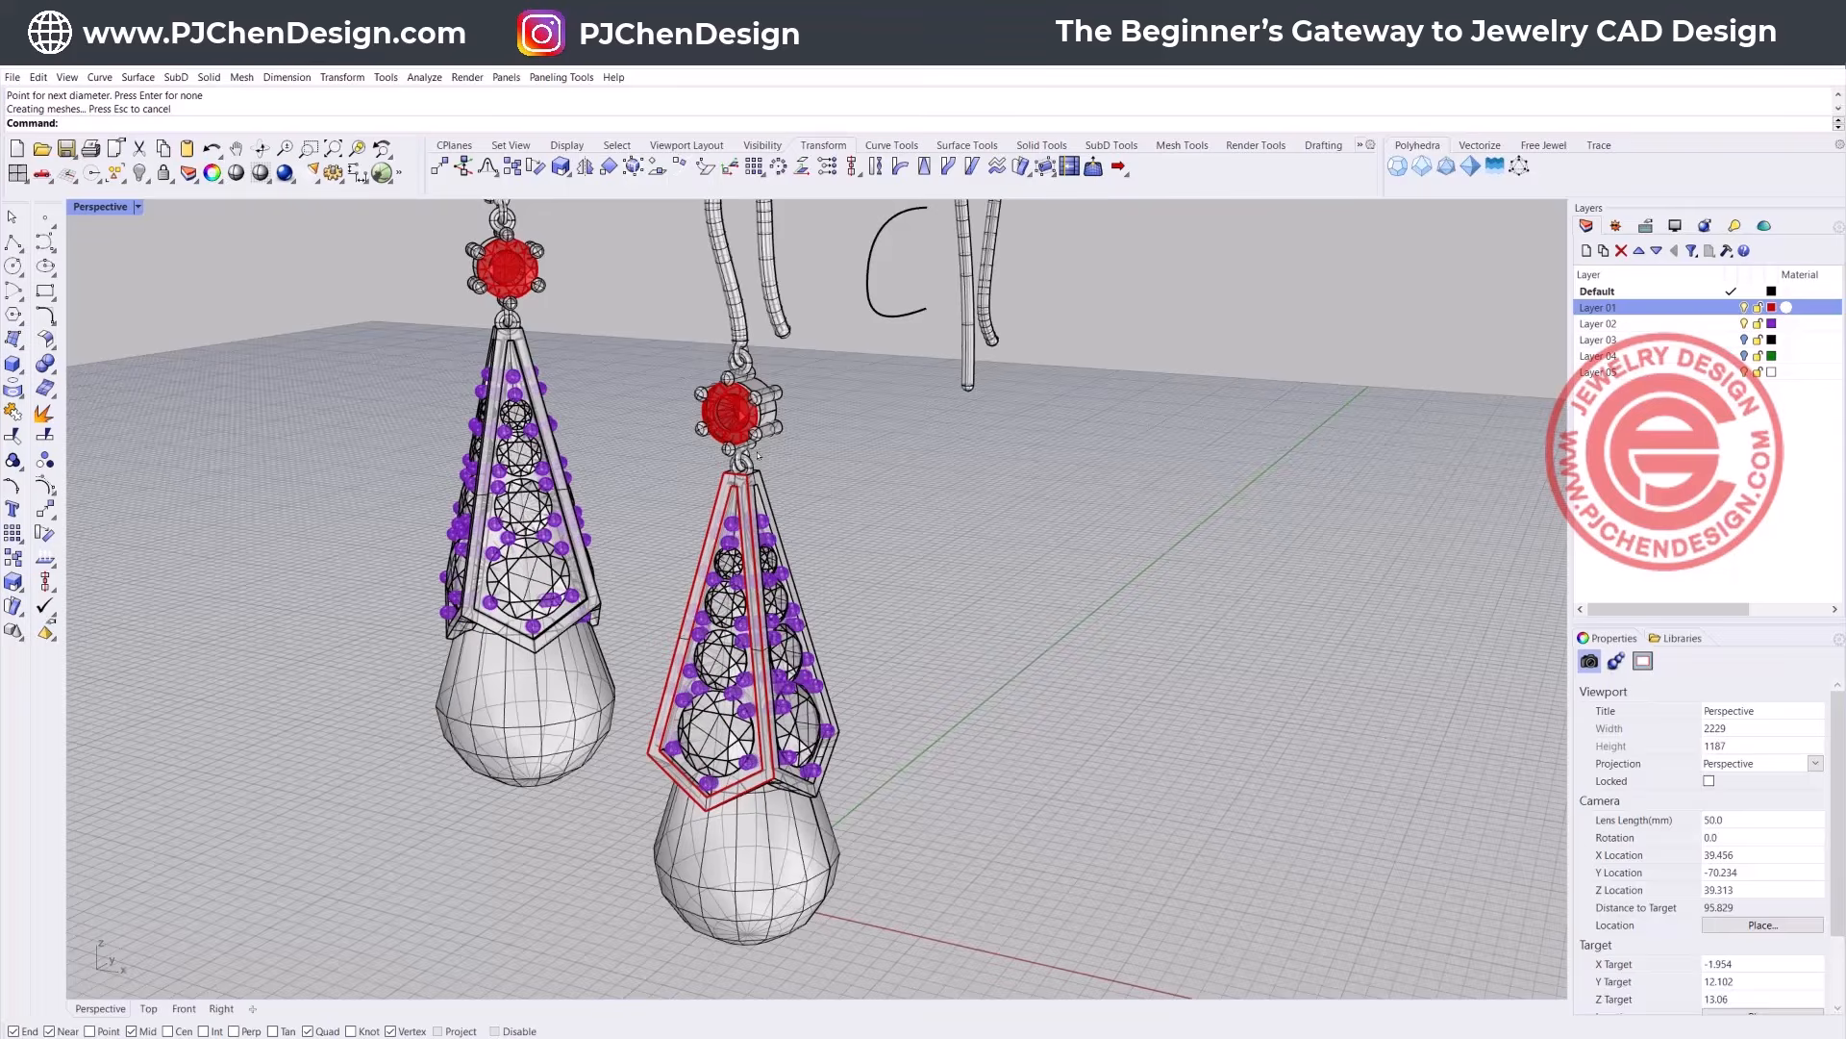